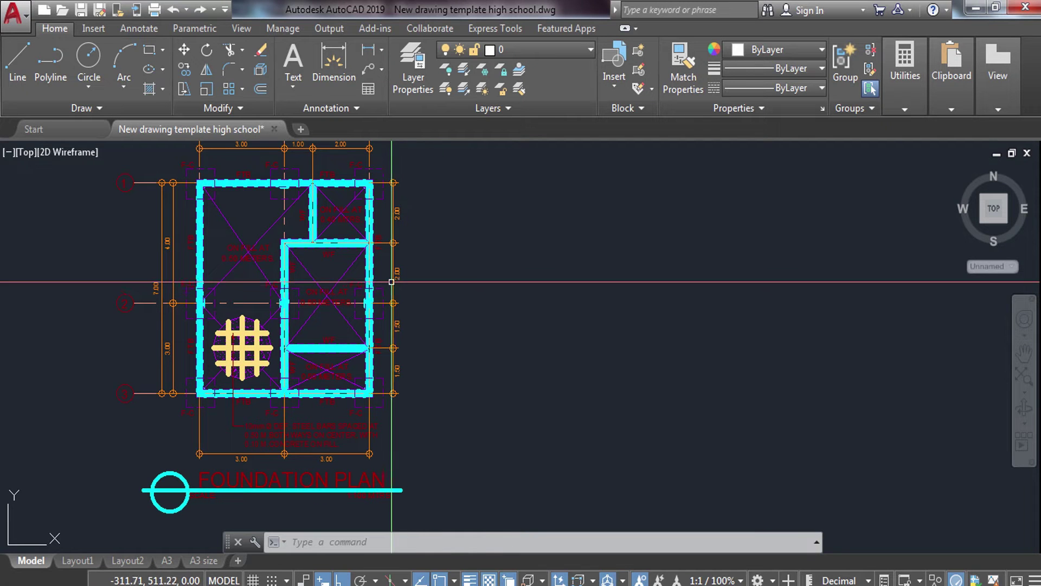
- Zoom to the plan's top-left corner and window-select the corner column with its dashed F-C footing
mouse_move(428, 288)
middle_mouse_down()
mouse_move(427, 314)
mouse_move(376, 298)
middle_mouse_up()
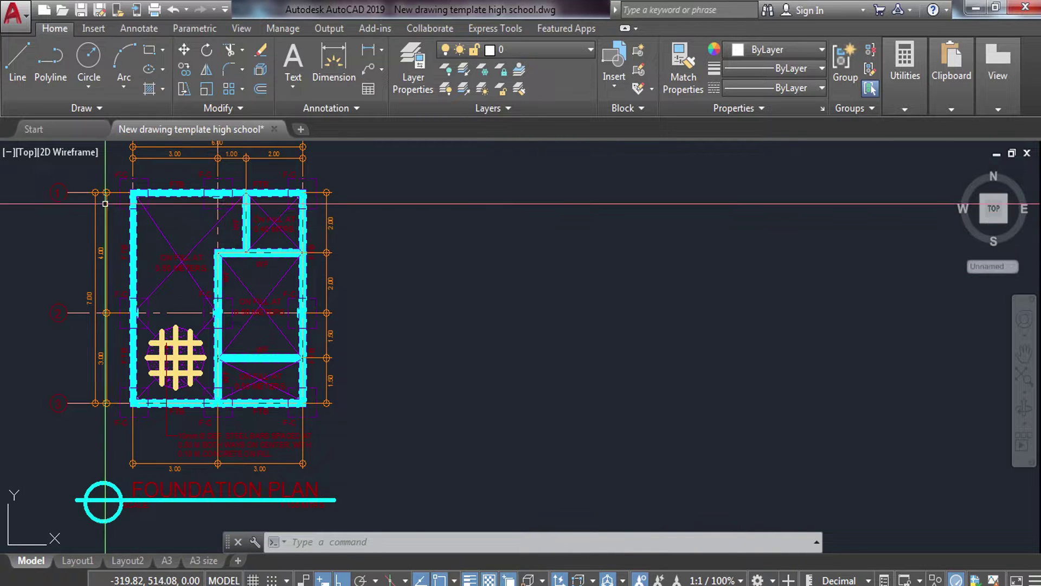
scroll(103, 212, "up", 4)
left_click(125, 190)
left_click(89, 239)
scroll(144, 224, "up", 4)
left_click(158, 239)
left_click(244, 352)
- Start copying the column and footing from the column corner, then cancel the copy
type("co")
key("Return")
left_click(201, 318)
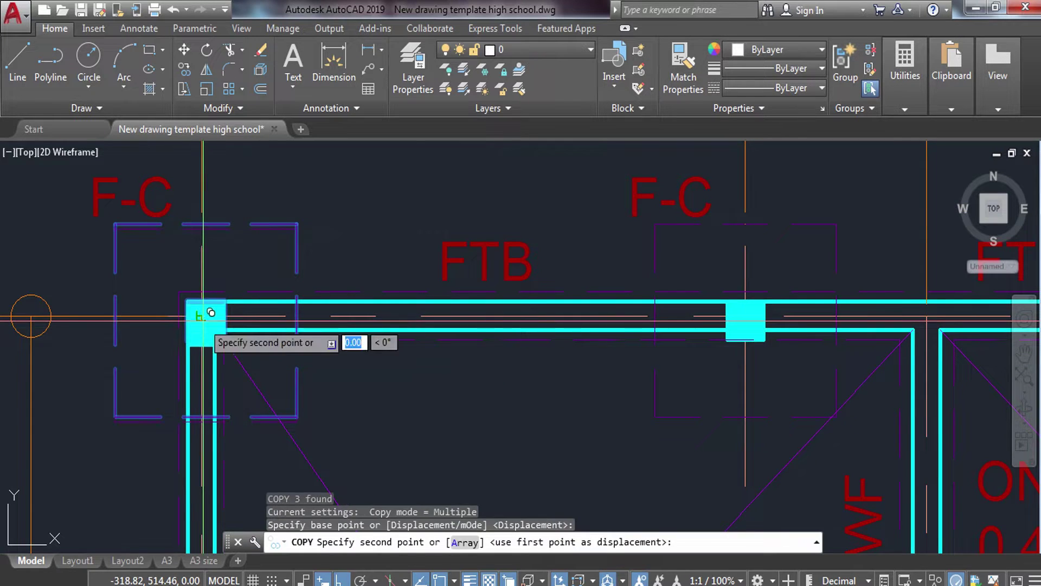
scroll(210, 313, "down", 3)
scroll(239, 339, "down", 2)
scroll(372, 328, "up", 3)
scroll(340, 352, "up", 2)
key("Escape")
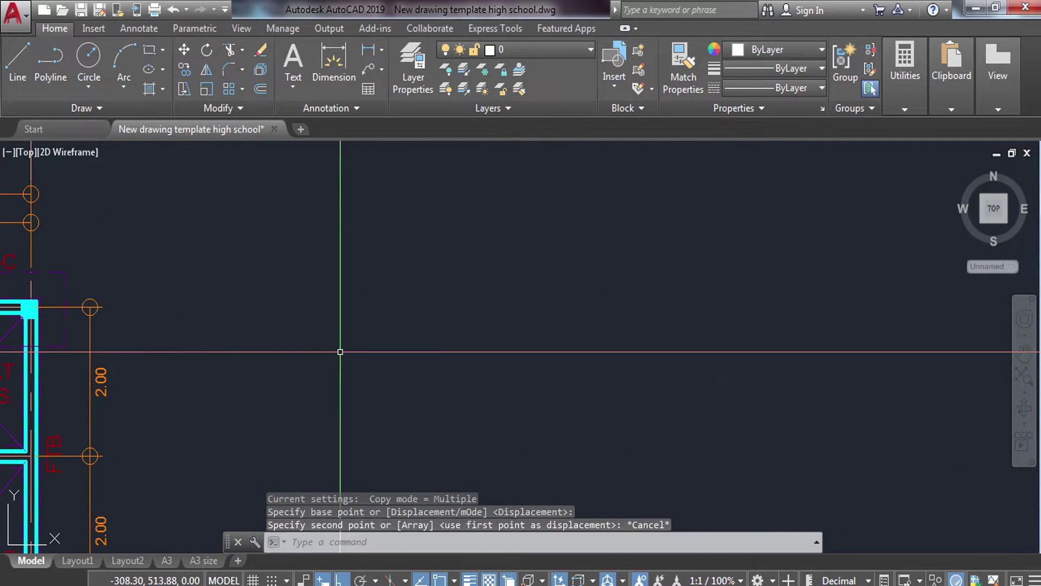
- Reselect the corner column and footing and copy them beside the plan
scroll(246, 341, "down", 2)
scroll(201, 343, "up", 4)
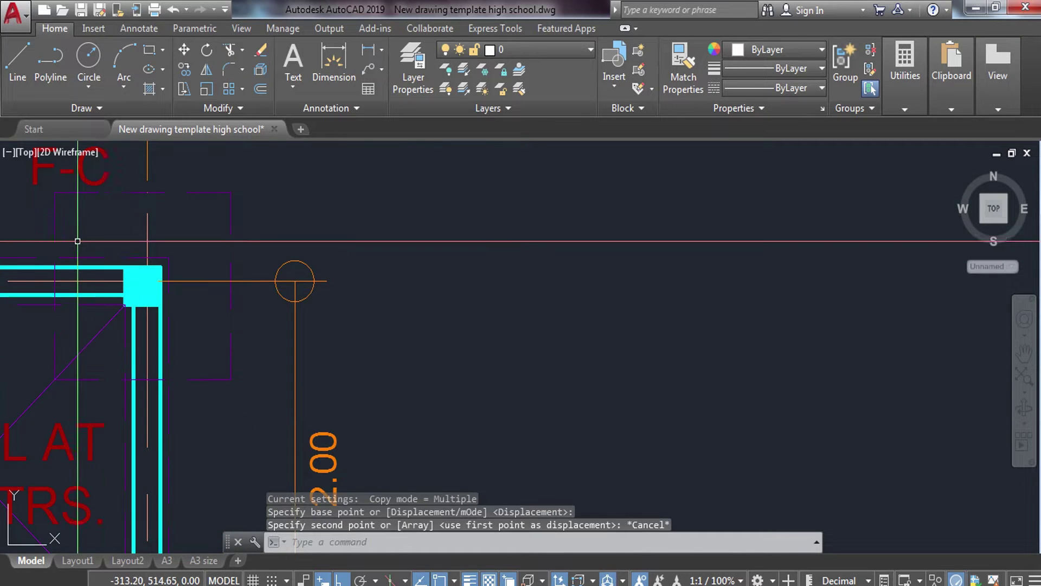
middle_click_drag(78, 241, 131, 276)
left_click(70, 221)
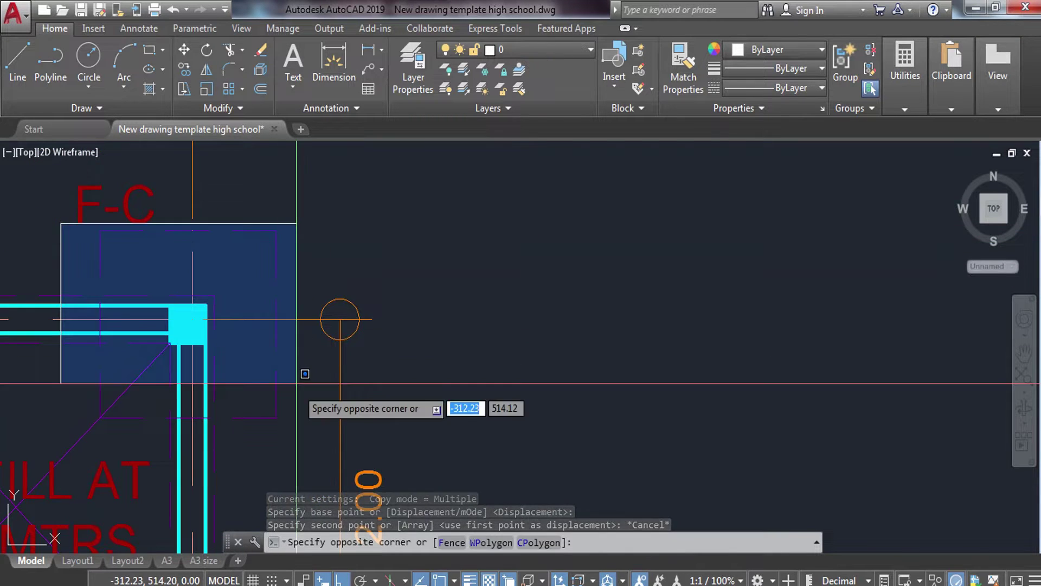
left_click(296, 436)
type("o")
key("Return")
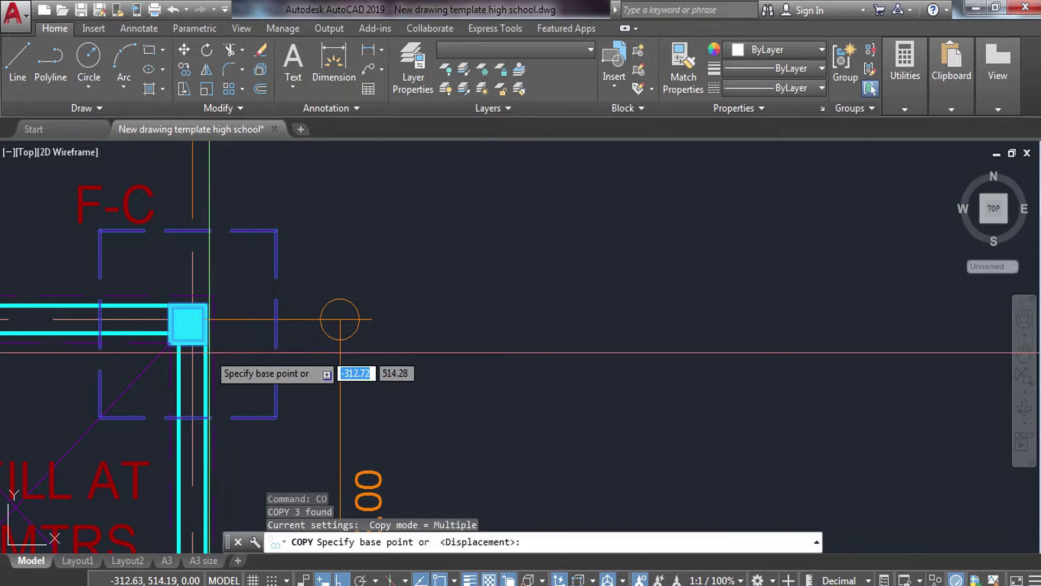
left_click(239, 377)
key("Escape")
- Move the copied column and footing further right and select it for a layer change
scroll(903, 351, "down", 3)
scroll(365, 281, "down", 2)
left_click(333, 206)
left_click(446, 307)
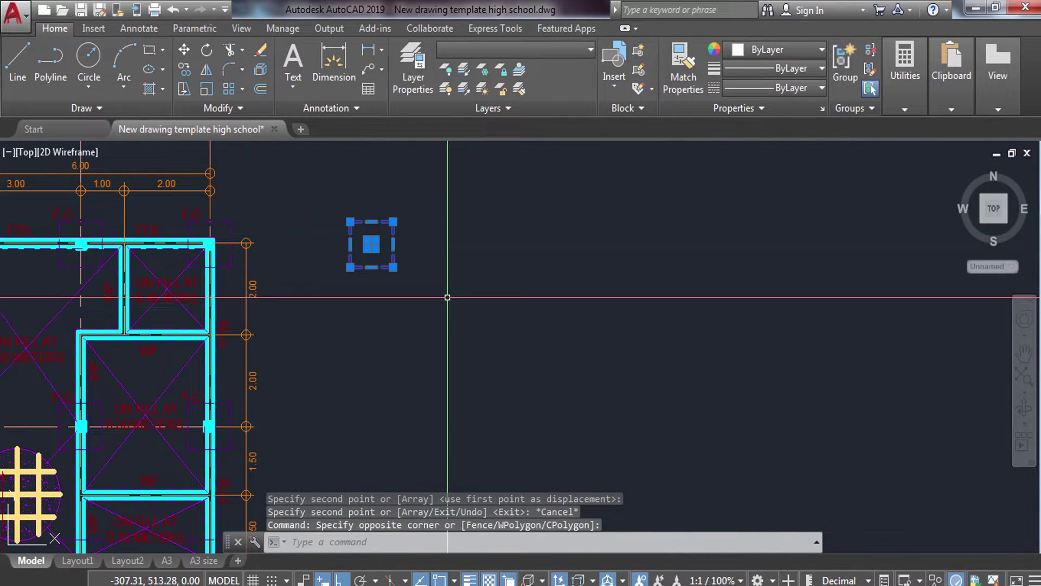
type("m")
key("Return")
left_click(434, 326)
left_click(662, 325)
key("Escape")
left_click(559, 212)
left_click(593, 236)
left_click(536, 44)
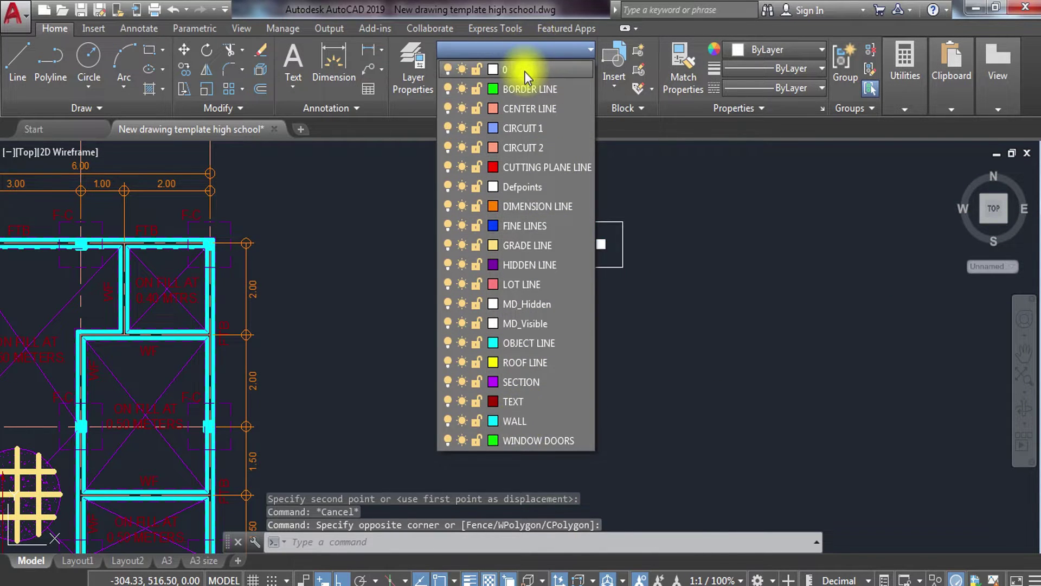
- Put the copied column and footing on layer 0
left_click(525, 70)
key("Escape")
scroll(472, 365, "up", 5)
middle_click_drag(472, 365, 538, 427)
key("Escape")
- Erase the column's solid hatch fill, leaving two nested square outlines
left_click(447, 207)
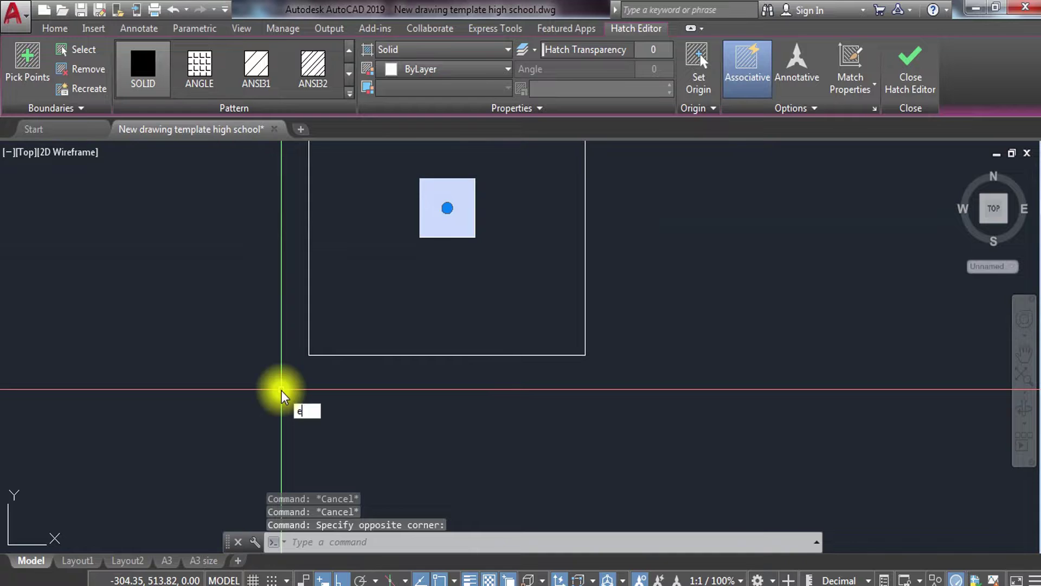
type("e")
key("Return")
key("Escape")
middle_click_drag(461, 325, 458, 367)
scroll(458, 367, "down", 4)
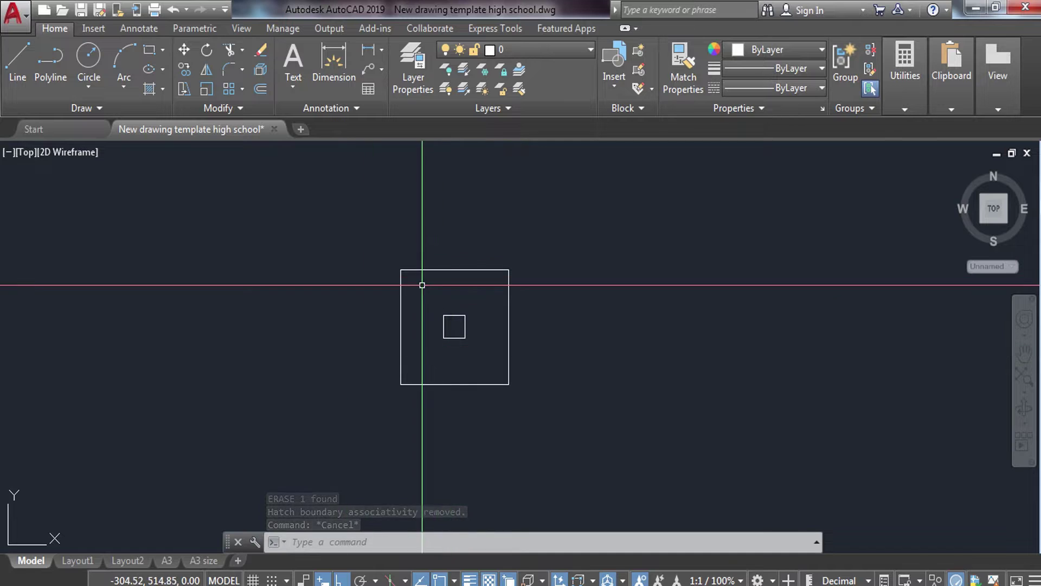
- Select and deselect the outer footing square twice
left_click(422, 265)
left_click(353, 296)
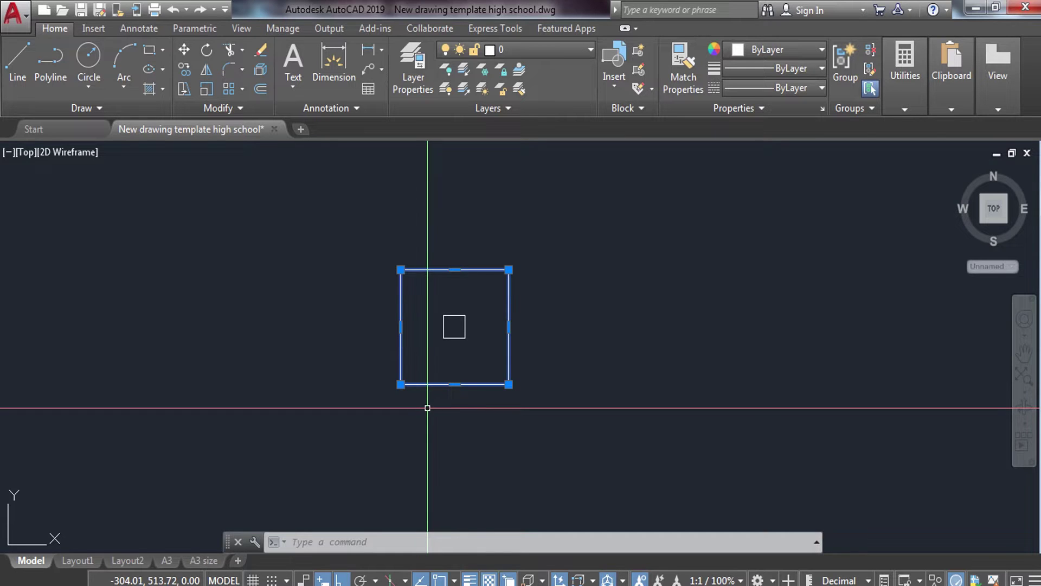
key("Escape")
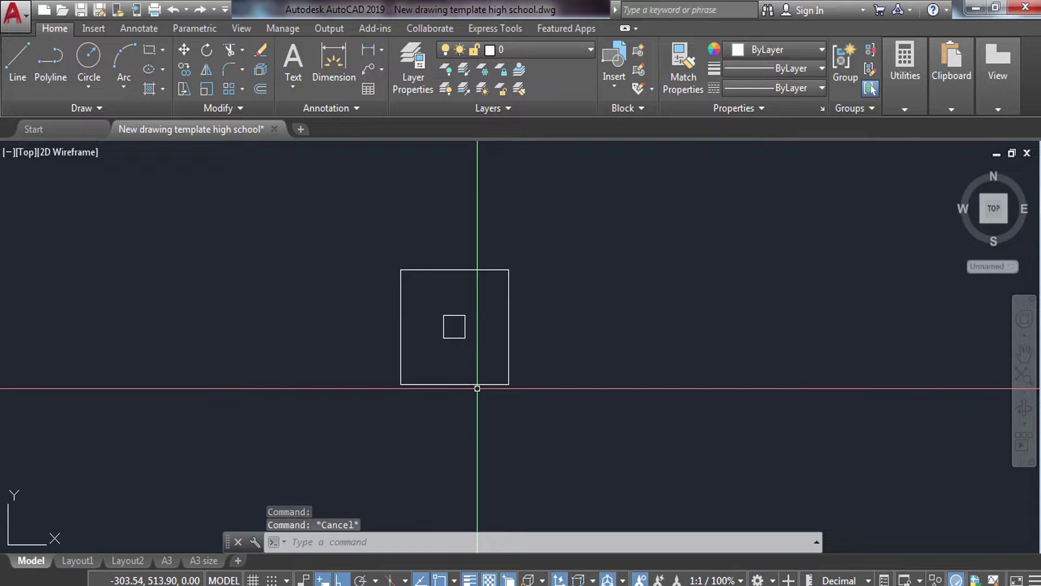
left_click(403, 266)
left_click(361, 290)
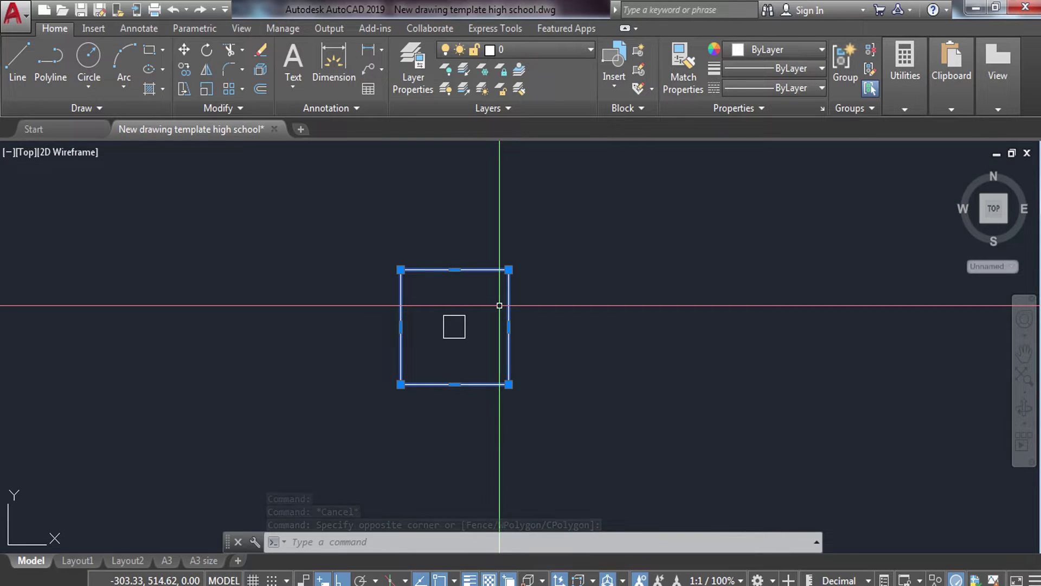
key("Escape")
- Select the small column square, zoom in on it, and start OFFSET
scroll(468, 336, "up", 4)
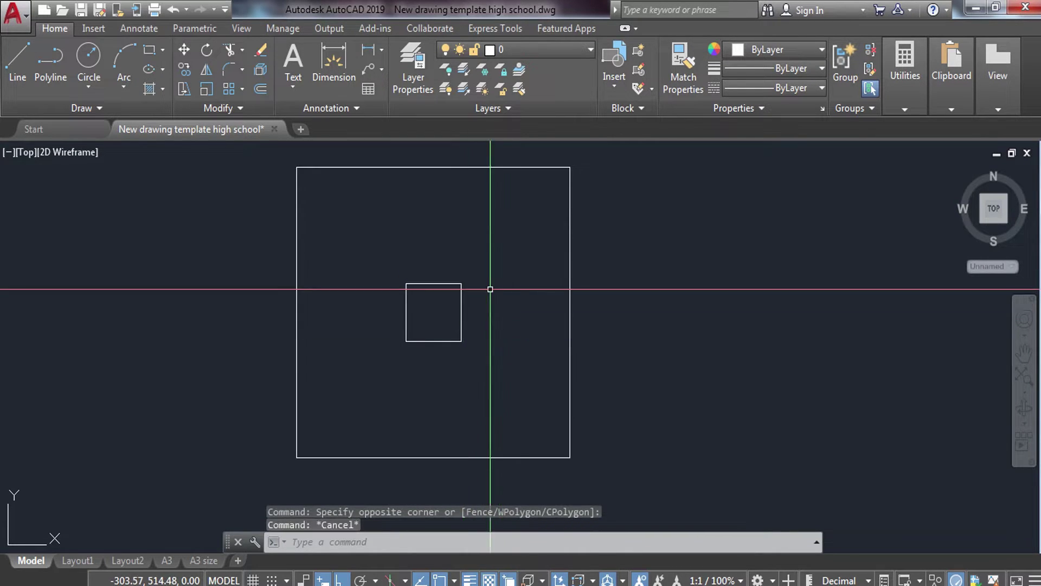
left_click(488, 288)
left_click(392, 358)
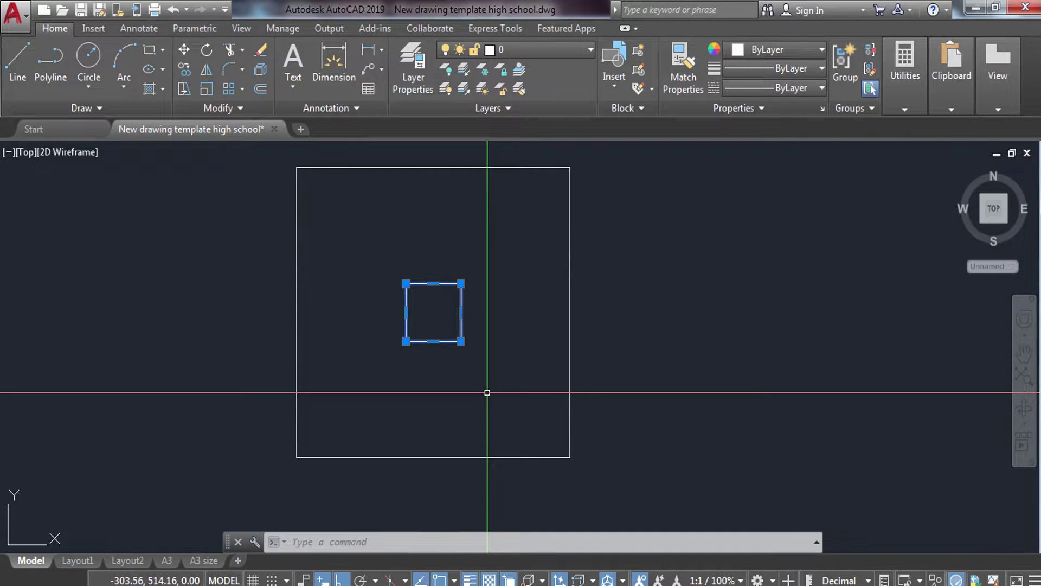
left_click(488, 392)
key("Escape")
scroll(498, 357, "down", 3)
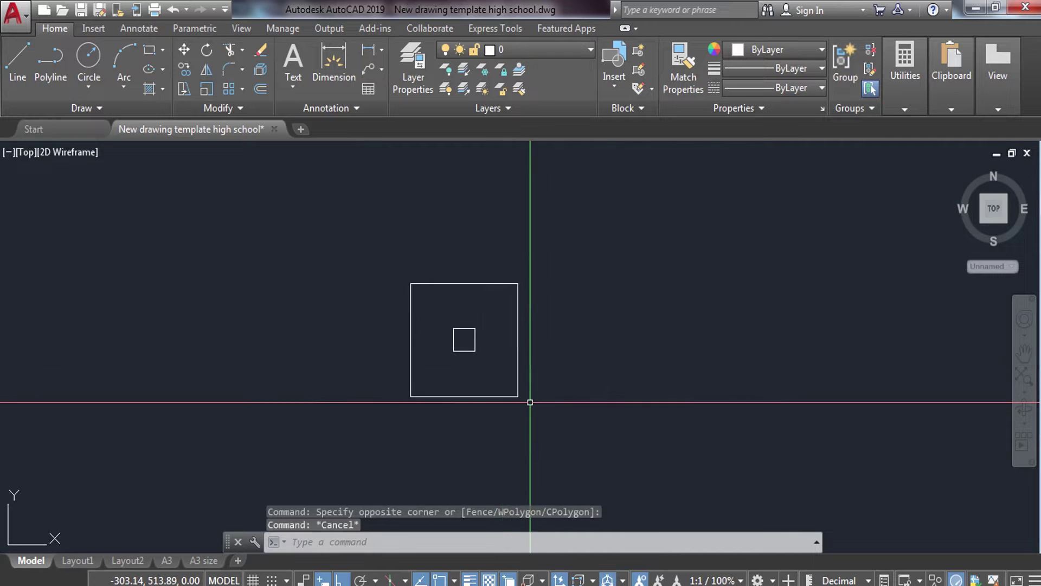
scroll(483, 307, "up", 2)
scroll(461, 296, "down", 2)
scroll(455, 309, "up", 4)
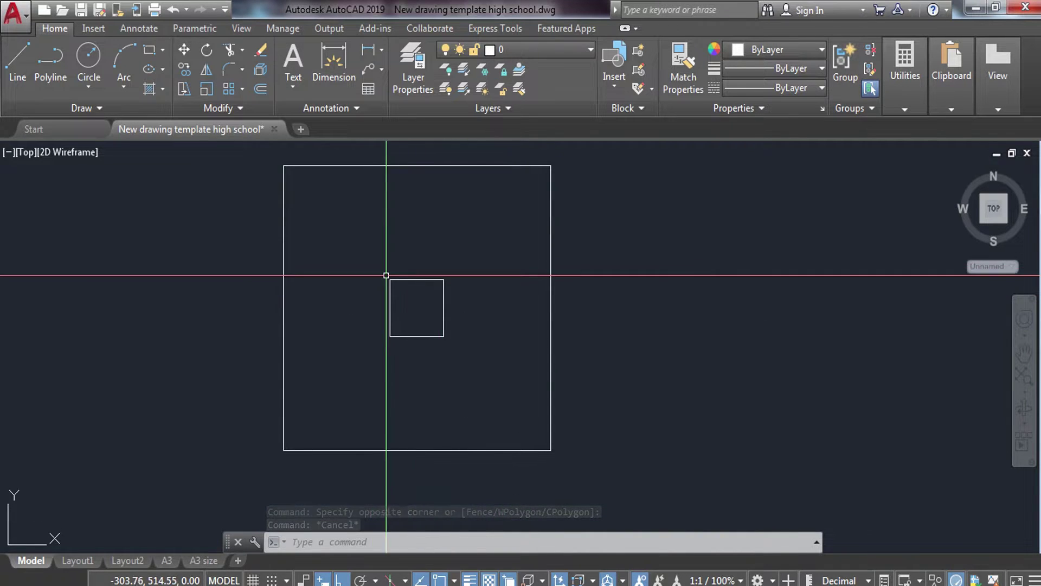
scroll(407, 300, "up", 2)
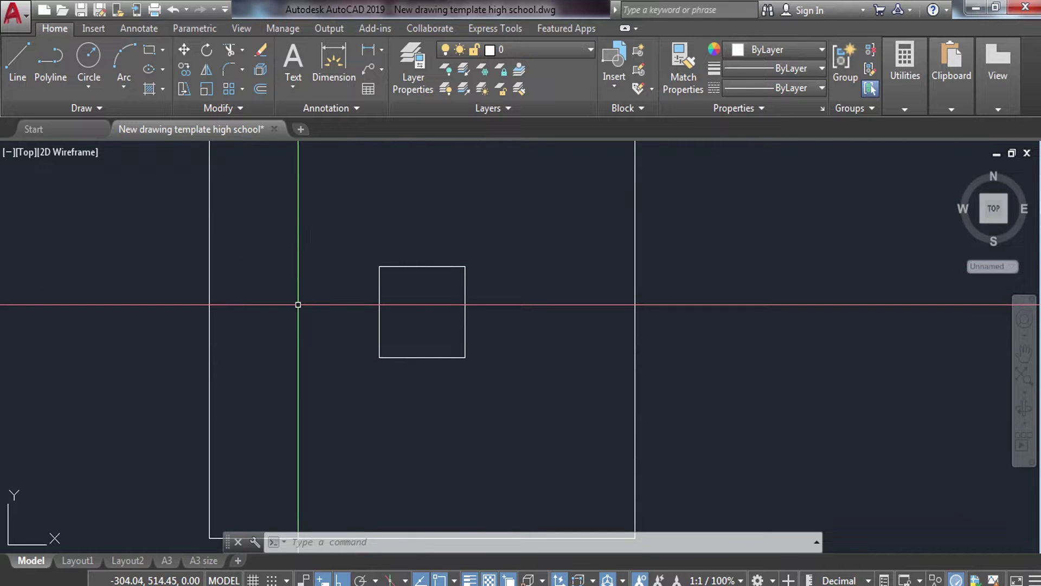
scroll(403, 302, "up", 2)
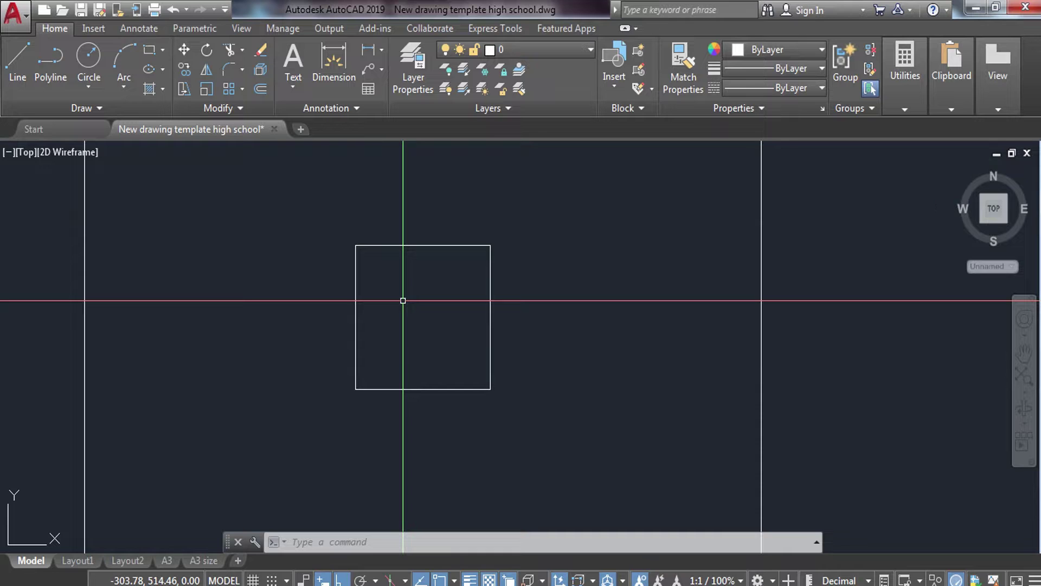
key("Return")
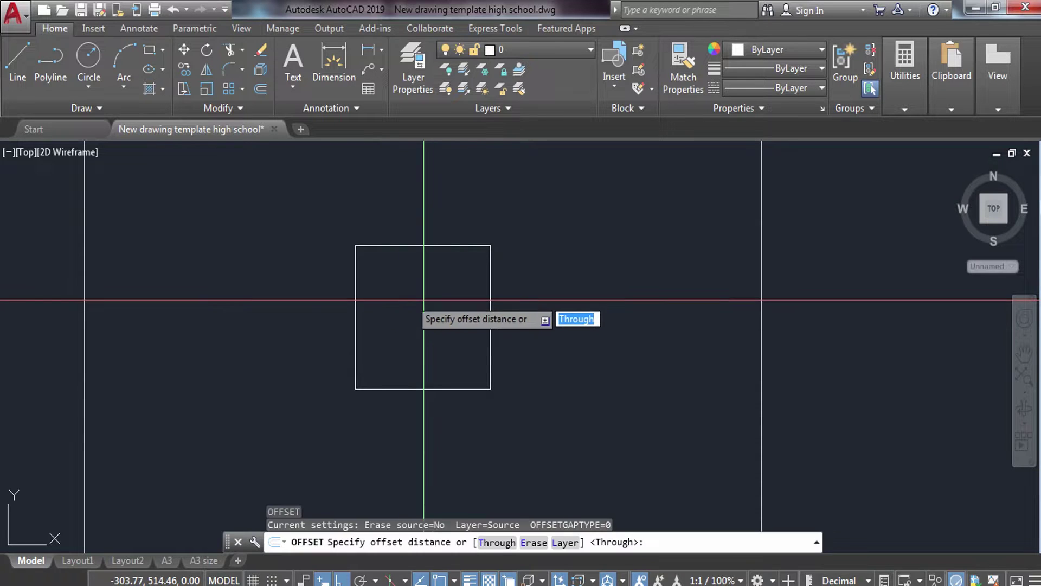
- Offset the column square by 0.025 toward its interior
type(".025")
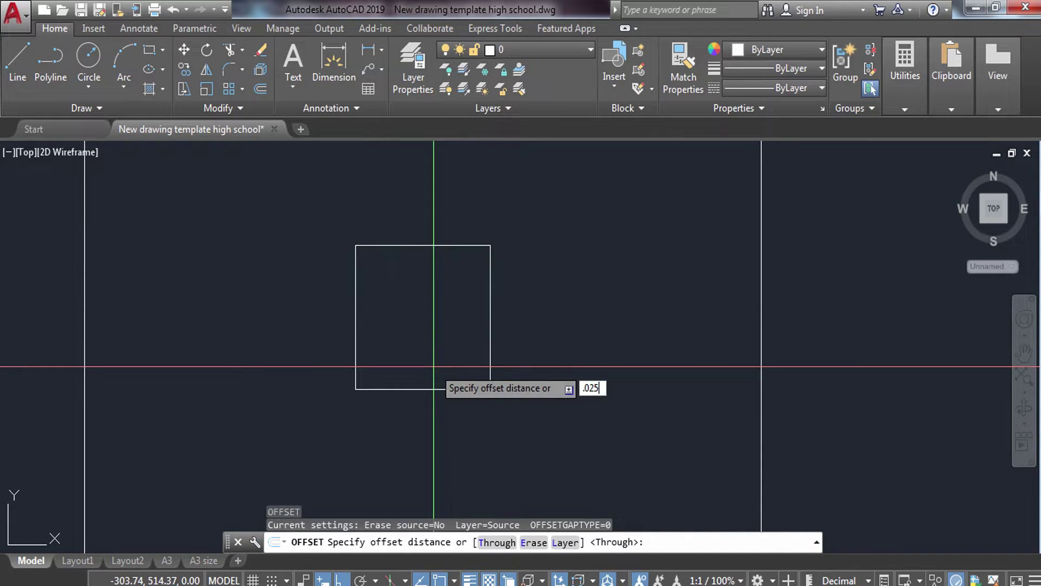
key("Return")
left_click(463, 390)
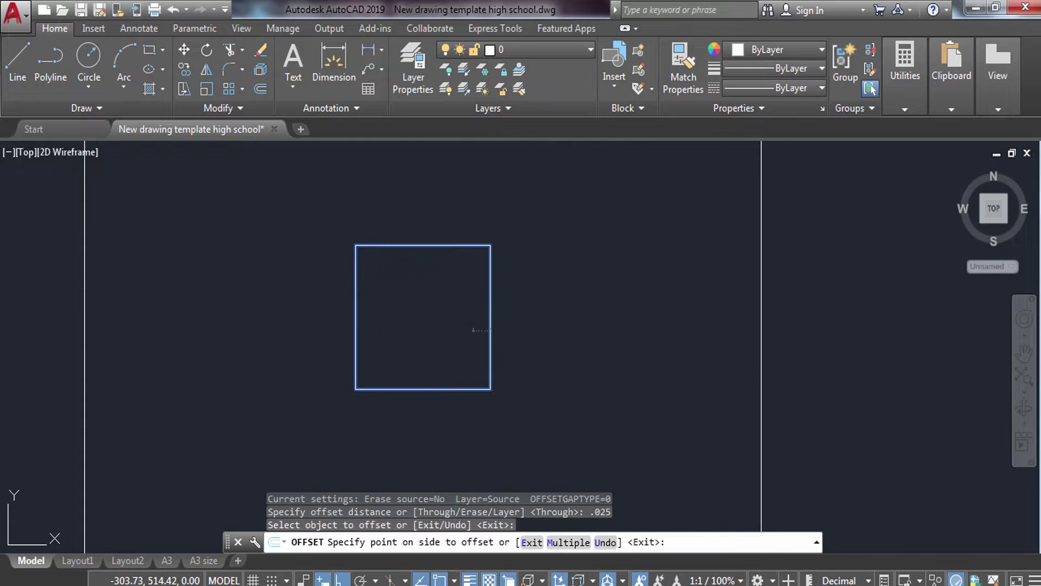
left_click(476, 328)
key("Escape")
scroll(397, 275, "up", 2)
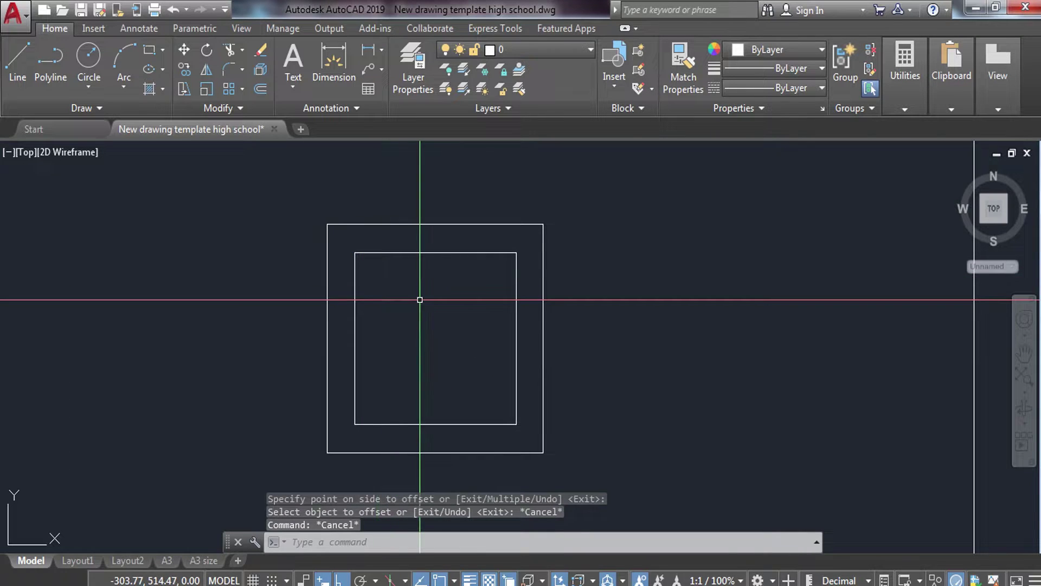
- Start a circle centred inside the column square
type("c")
key("Return")
scroll(393, 293, "up", 4)
left_click(388, 287)
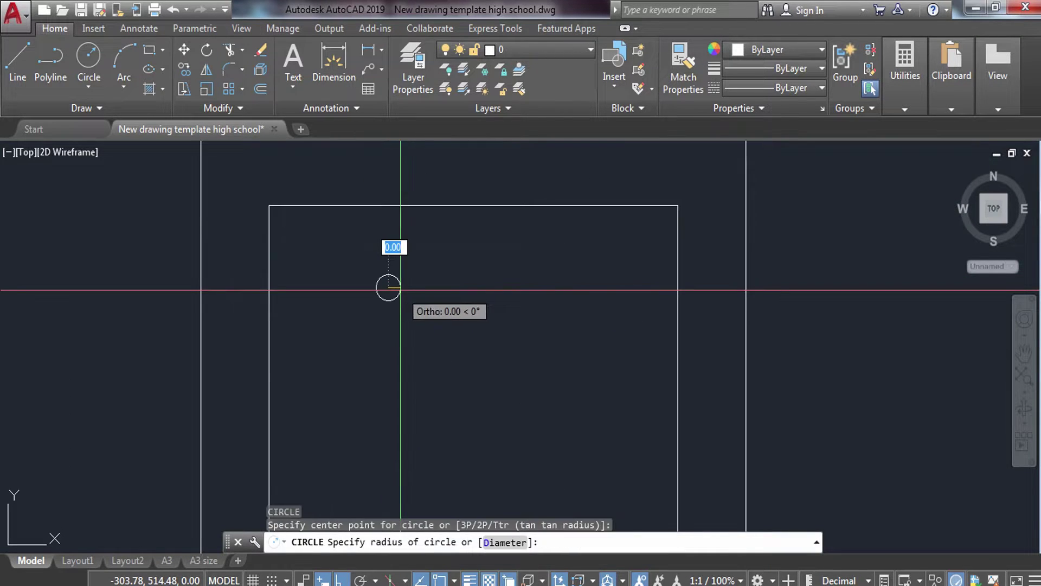
- Finish the 0.01-radius bar circle and move it to the inner square's top-left corner
type(".01")
key("Return")
left_click(426, 274)
left_click(333, 326)
type("m")
key("Return")
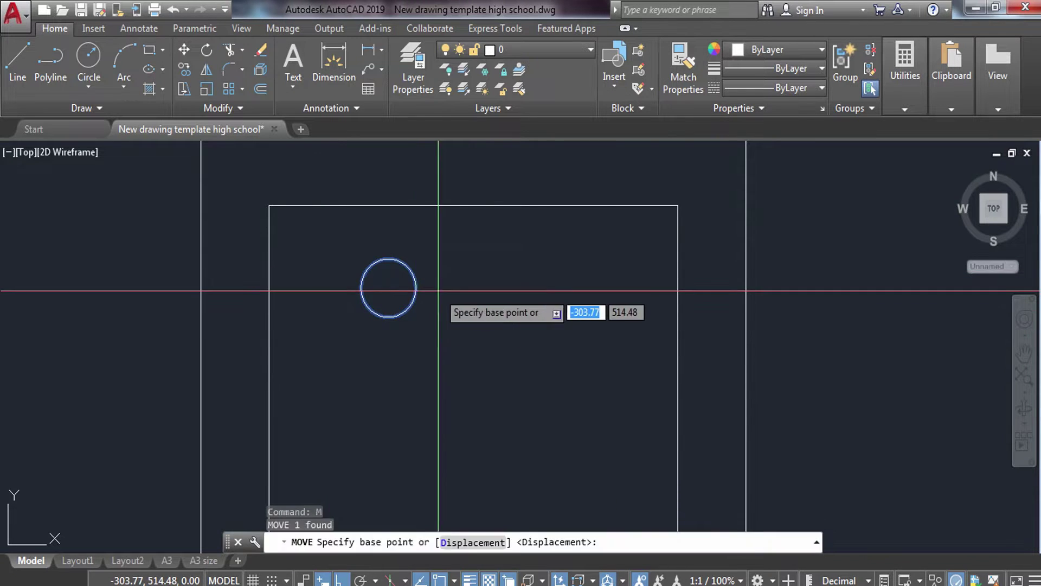
left_click(388, 287)
left_click(280, 192)
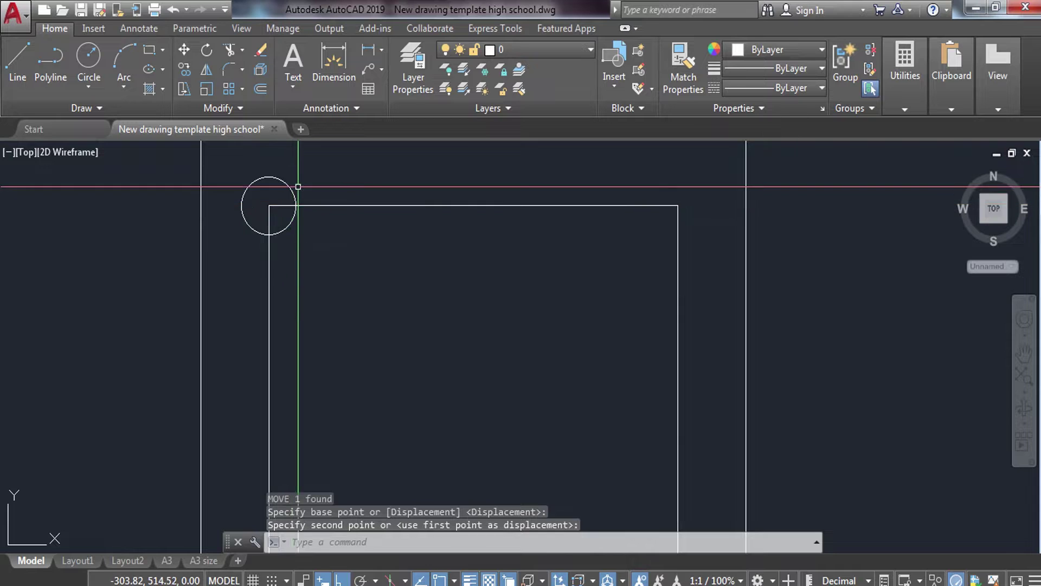
- Copy the circle to the inner square's top-right corner
left_click(271, 209)
left_click(242, 199)
type("co")
key("Return")
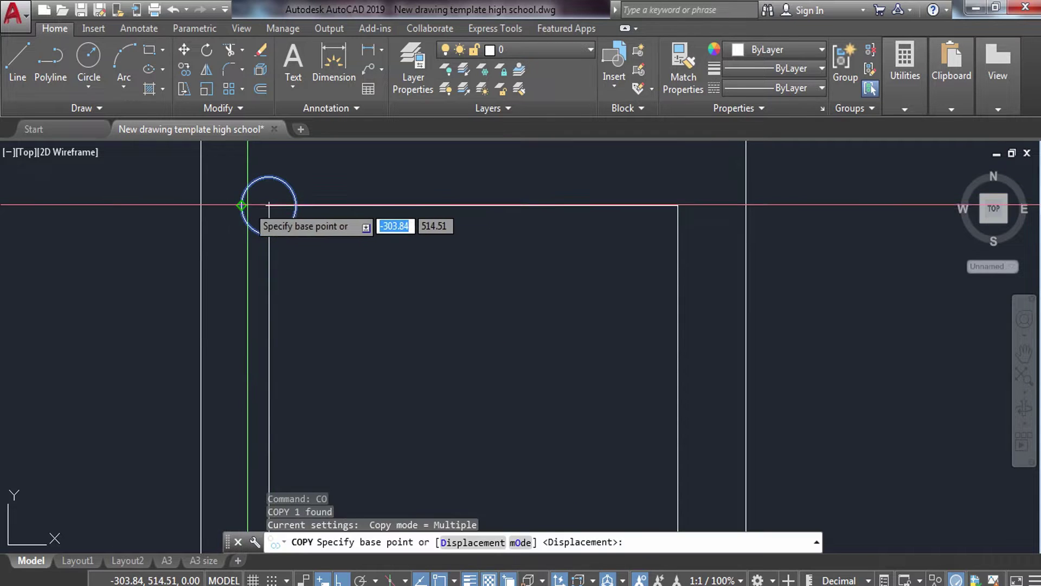
left_click(269, 205)
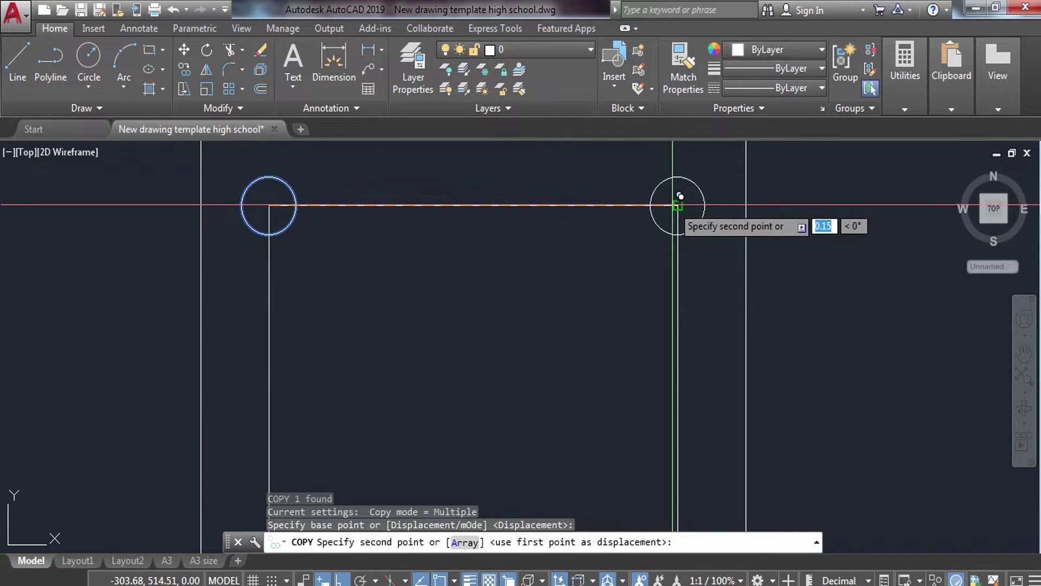
left_click(678, 205)
key("Escape")
- Copy both top circles down to the square's bottom corners
left_click(664, 214)
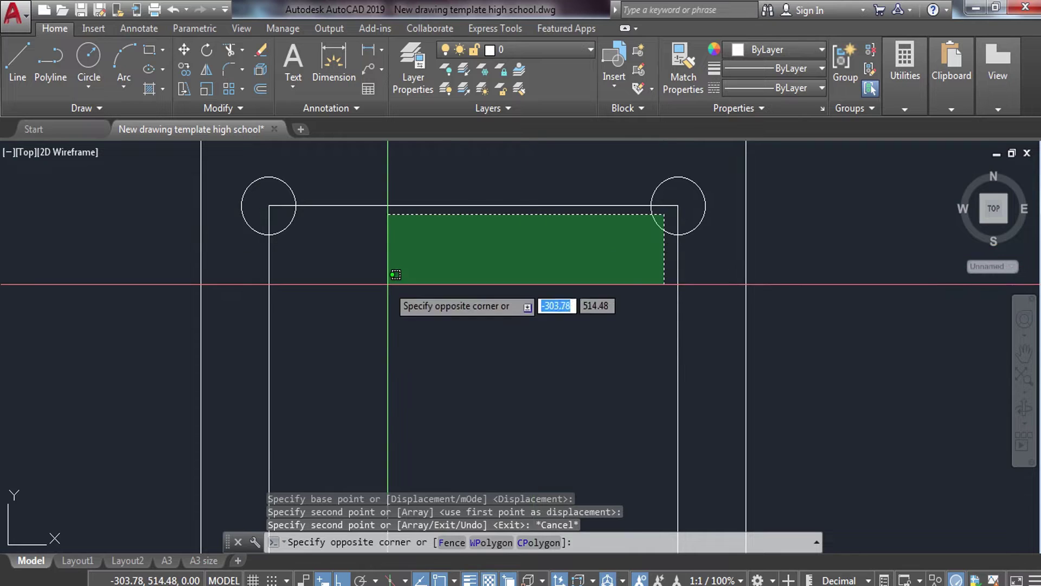
left_click(277, 312)
type("co")
key("Return")
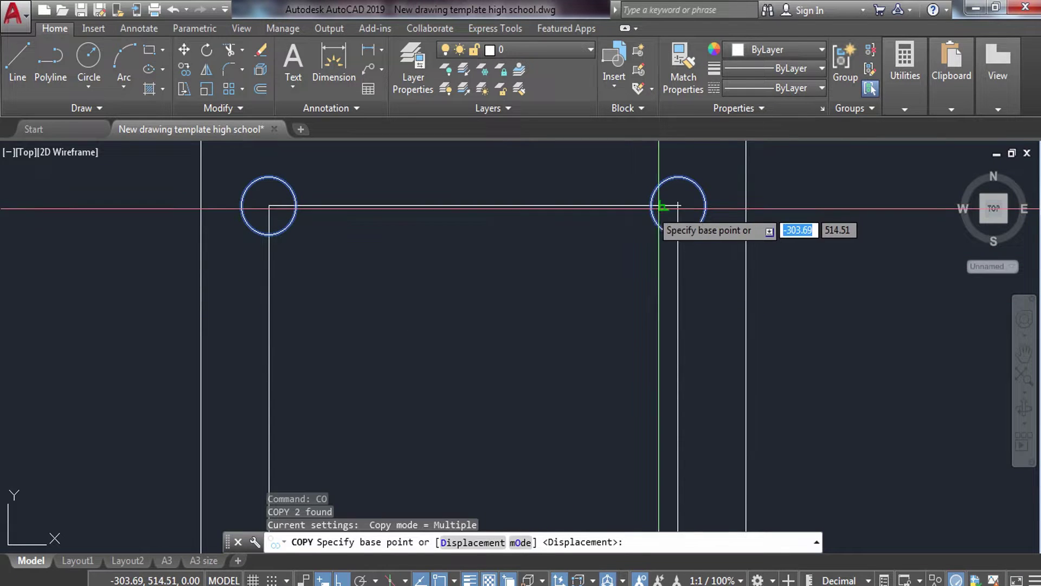
left_click(678, 205)
middle_click_drag(674, 297, 684, 110)
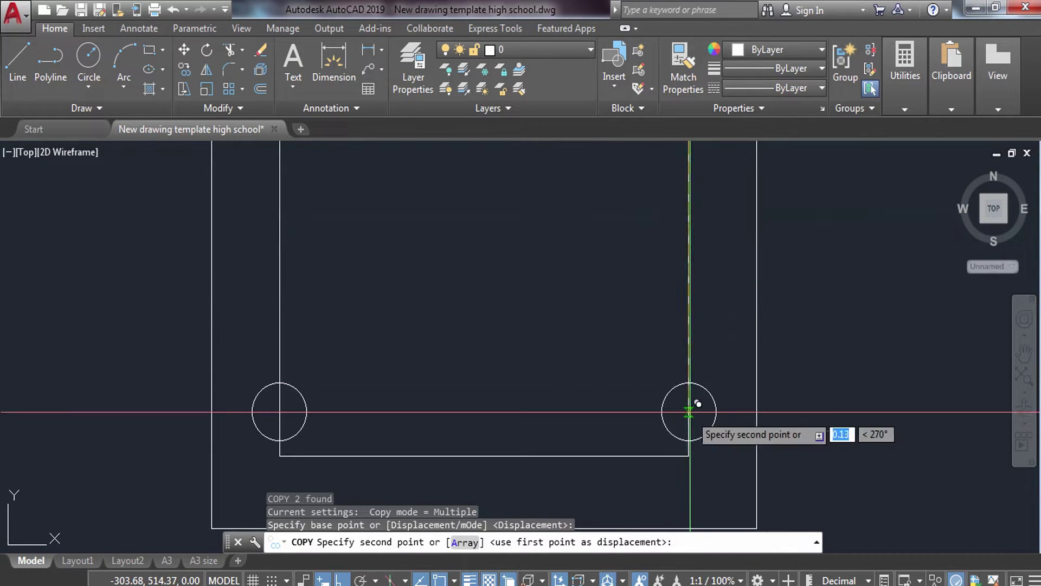
left_click(678, 461)
key("Escape")
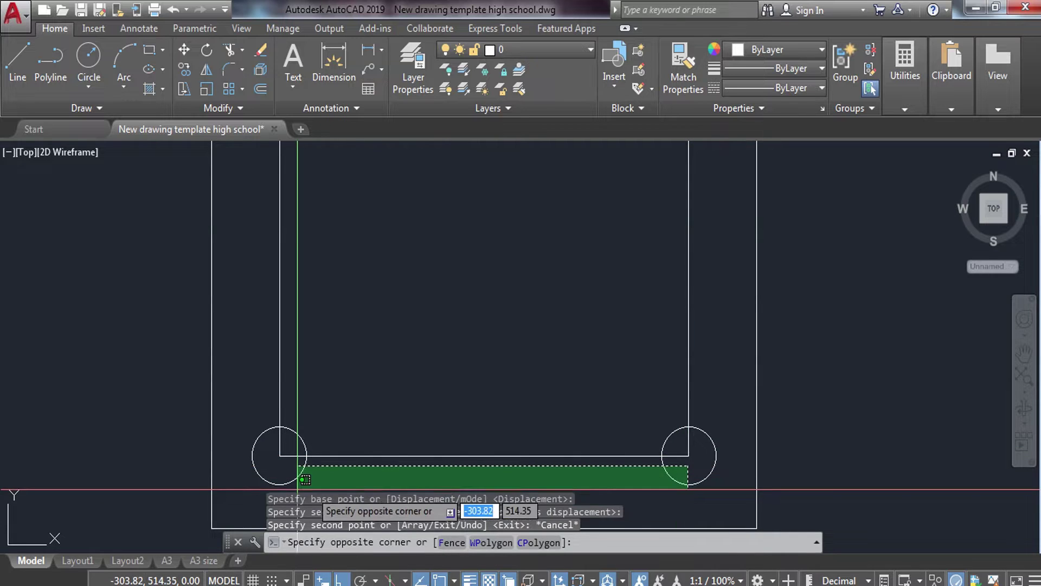
- Move the two bottom circles so they rest on the square's bottom edge
left_click(301, 485)
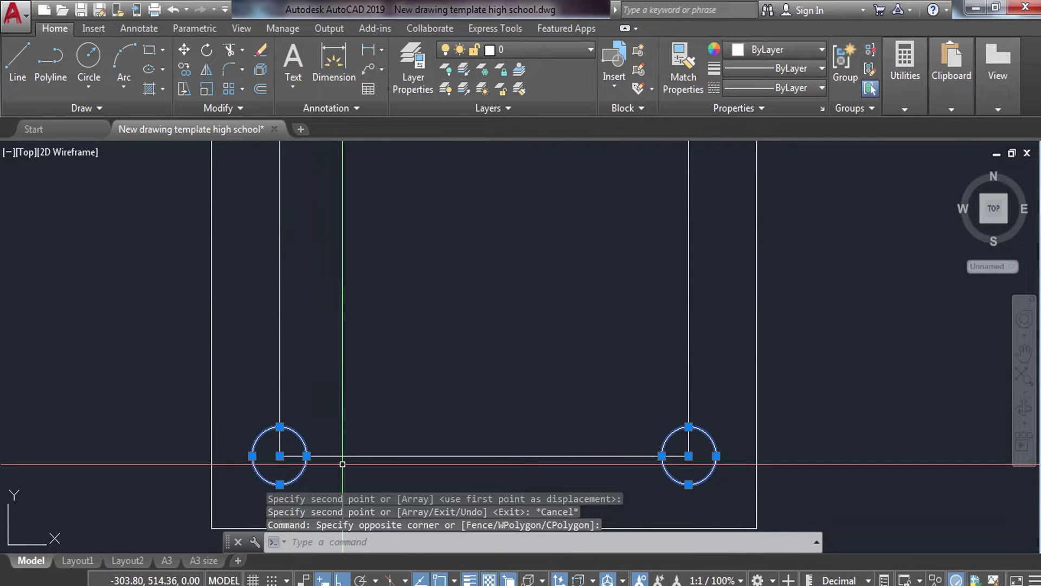
type("N")
key("Escape")
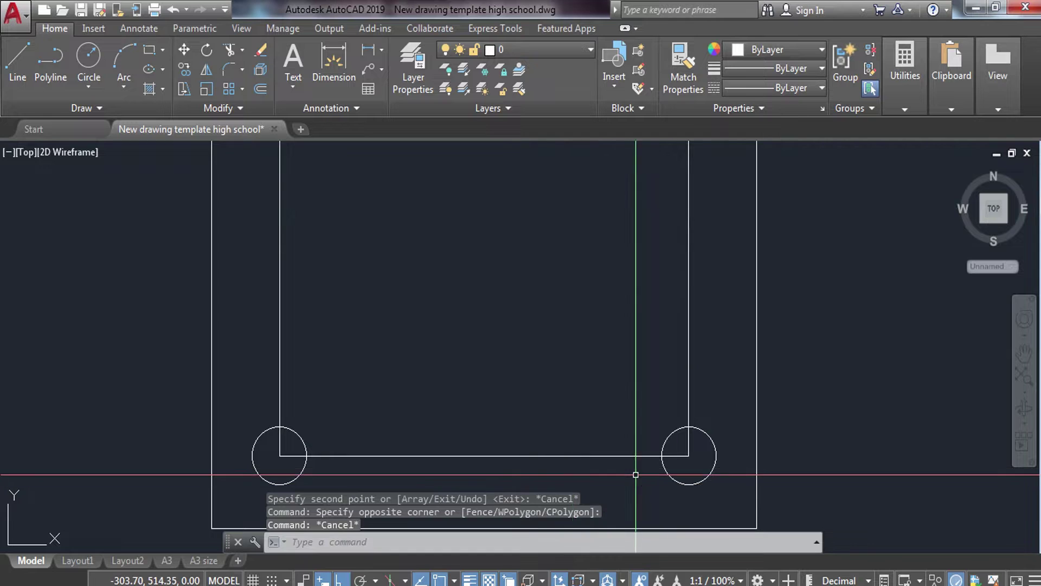
left_click(687, 468)
left_click(253, 481)
type("m")
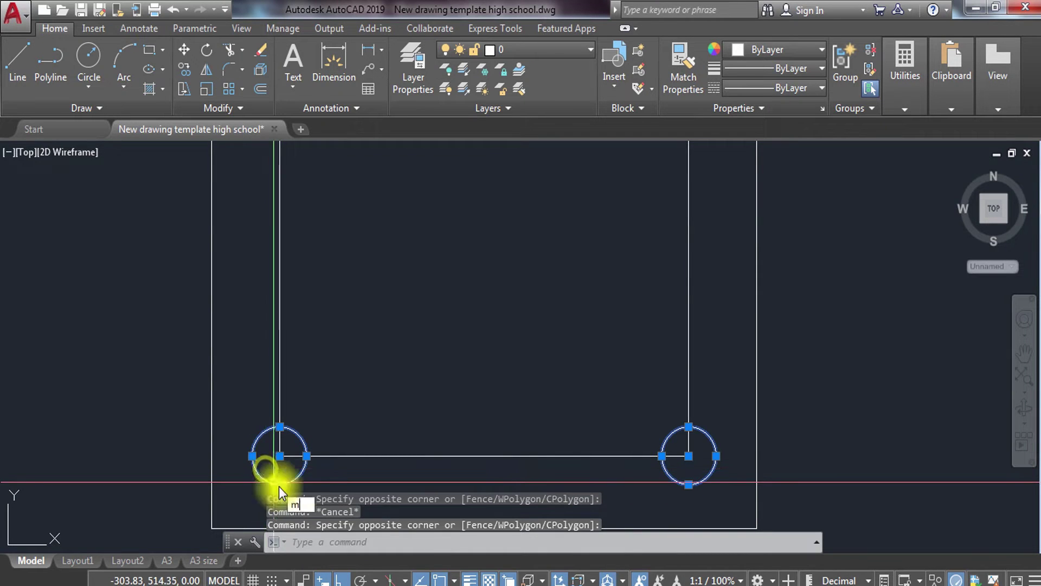
key("Return")
left_click(279, 483)
left_click(279, 455)
key("Escape")
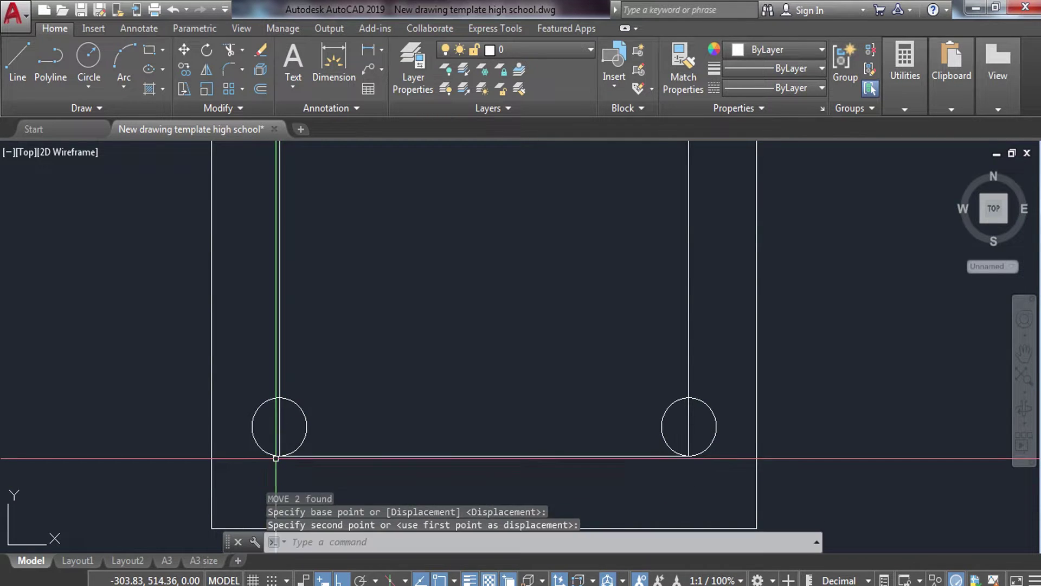
- Seat the bottom-left and bottom-right circles snugly inside their corners
left_click(279, 426)
type("m")
key("Return")
left_click(280, 426)
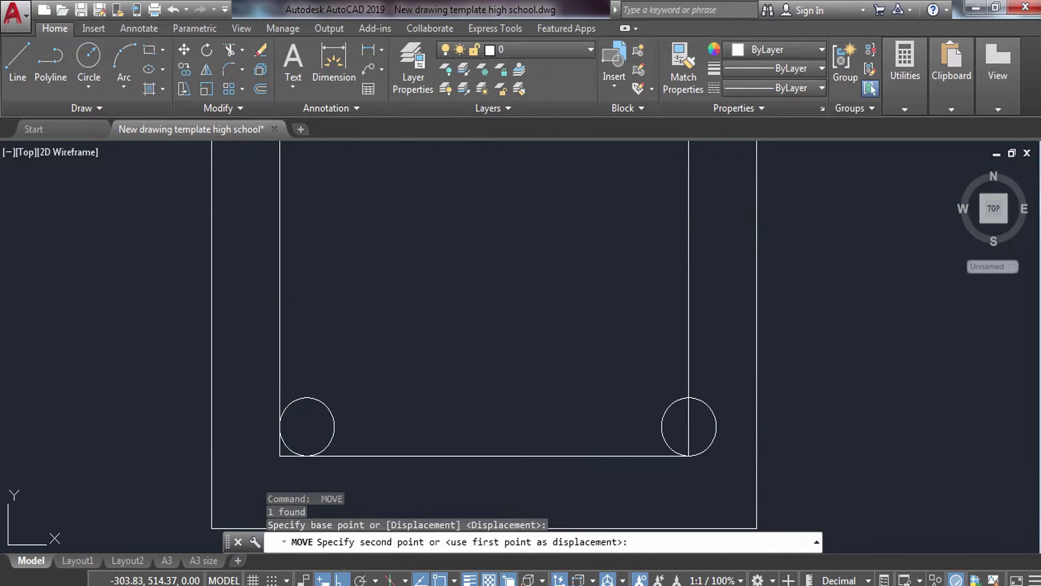
key("Escape")
left_click(645, 424)
left_click(724, 458)
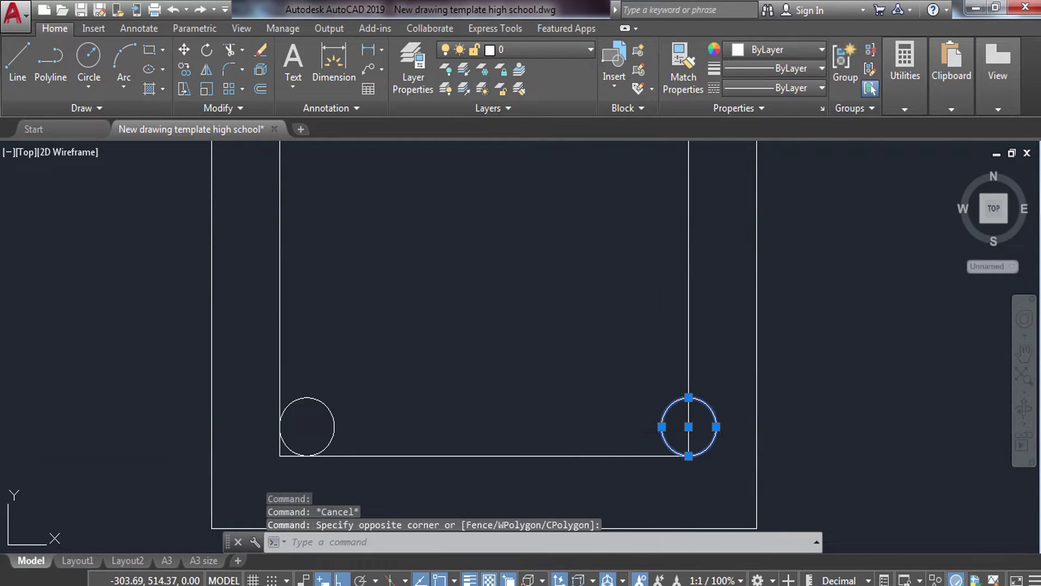
type("m")
key("Return")
left_click(717, 426)
left_click(689, 427)
key("Escape")
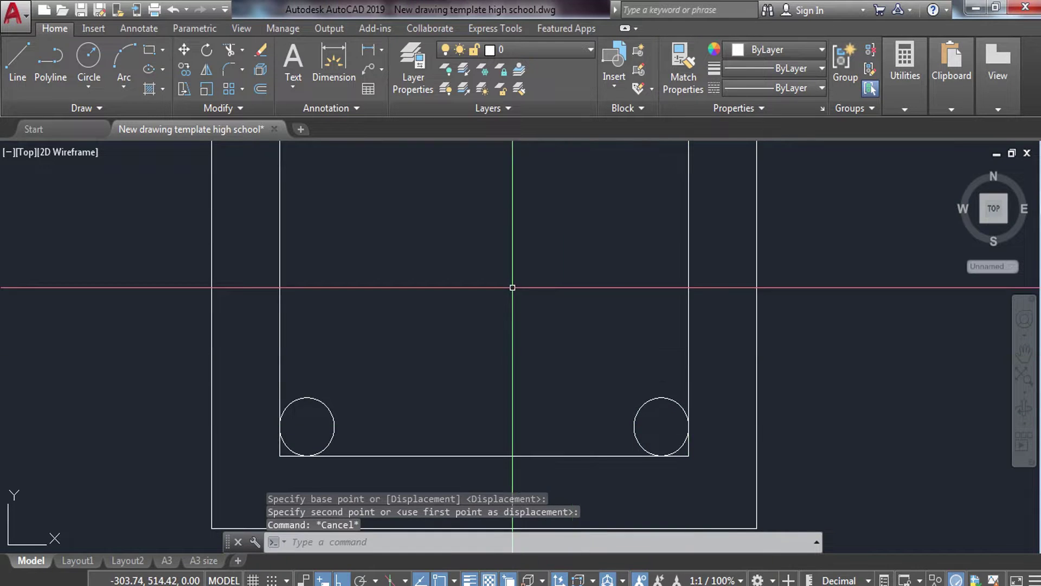
- Seat the top-left circle snugly inside its corner of the inner square
middle_click_drag(513, 288, 559, 341)
left_click(726, 280)
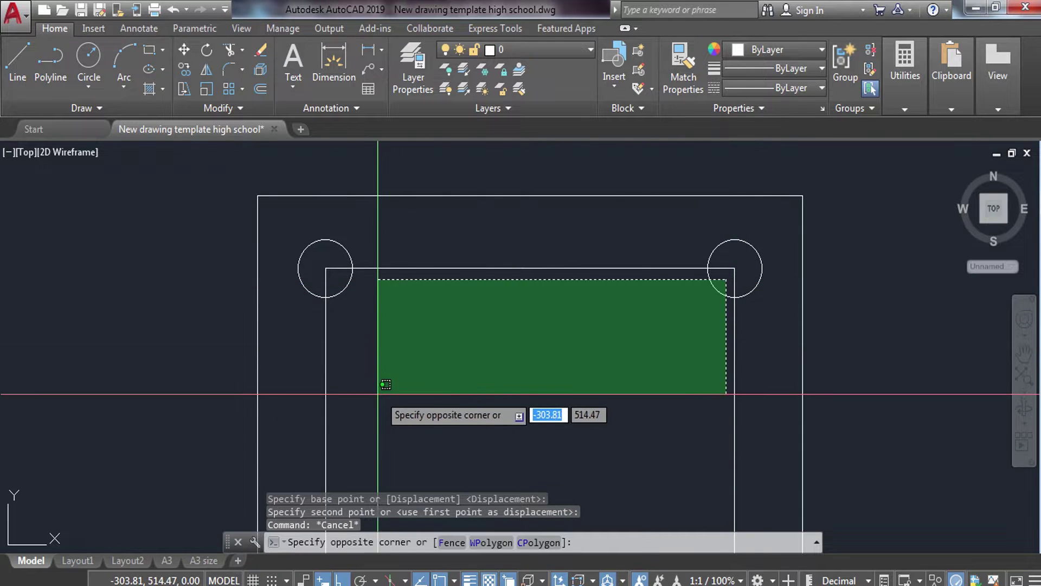
left_click(341, 392)
type("m")
key("Return")
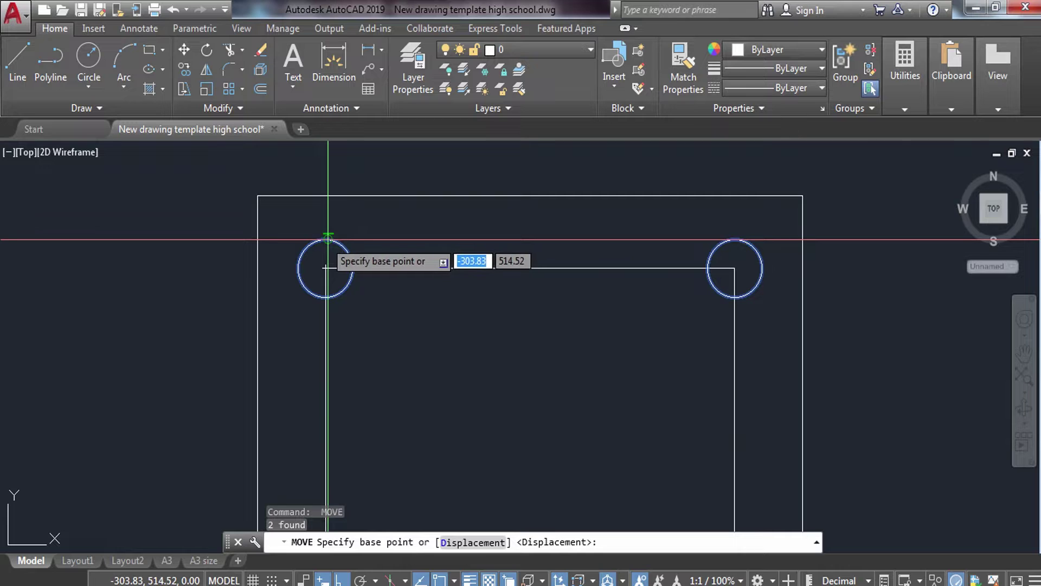
left_click(325, 267)
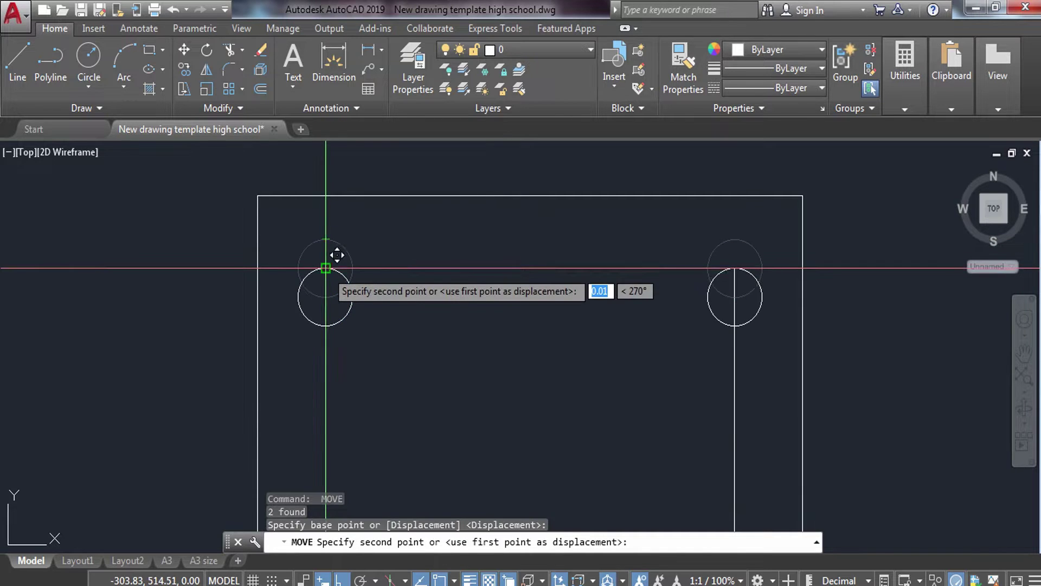
key("Escape")
left_click(348, 303)
left_click(301, 295)
type("m")
key("Return")
left_click(326, 297)
- Seat the top-right circle snugly inside its corner
left_click(709, 304)
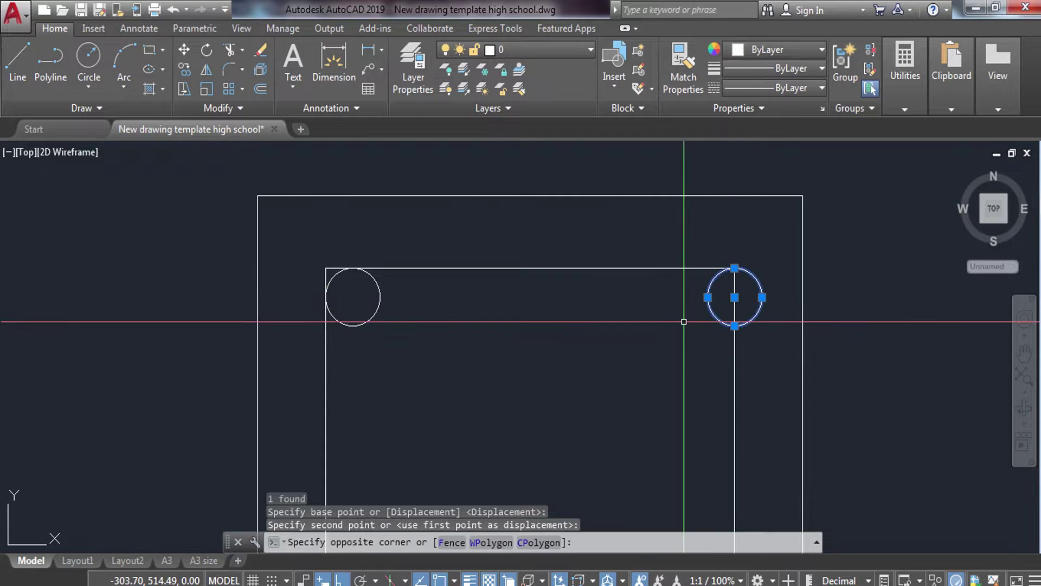
type("m")
key("Return")
left_click(762, 297)
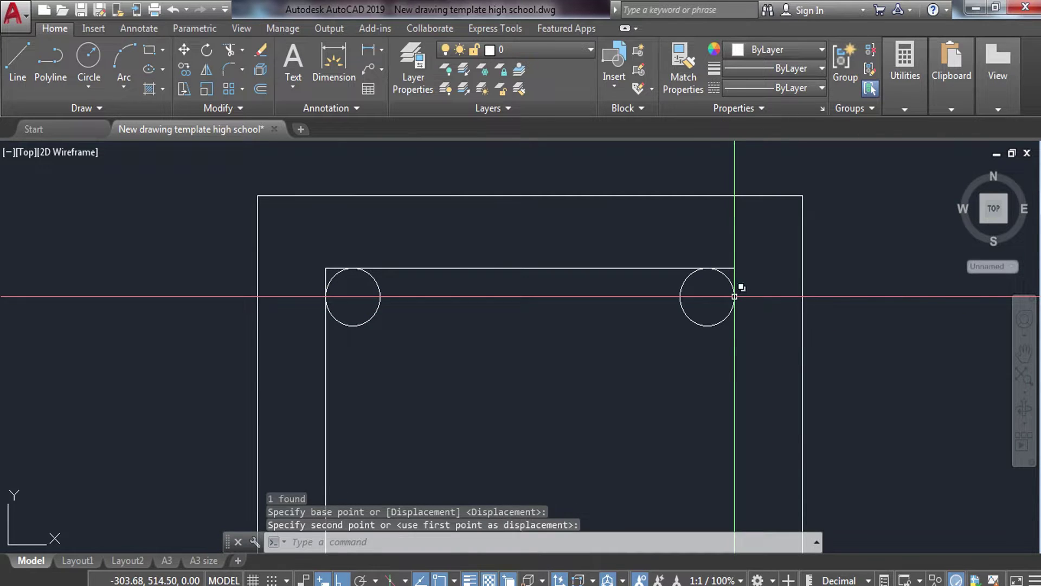
key("Escape")
- Explode the inner rectangle into separate lines
scroll(644, 362, "down", 4)
scroll(645, 362, "up", 2)
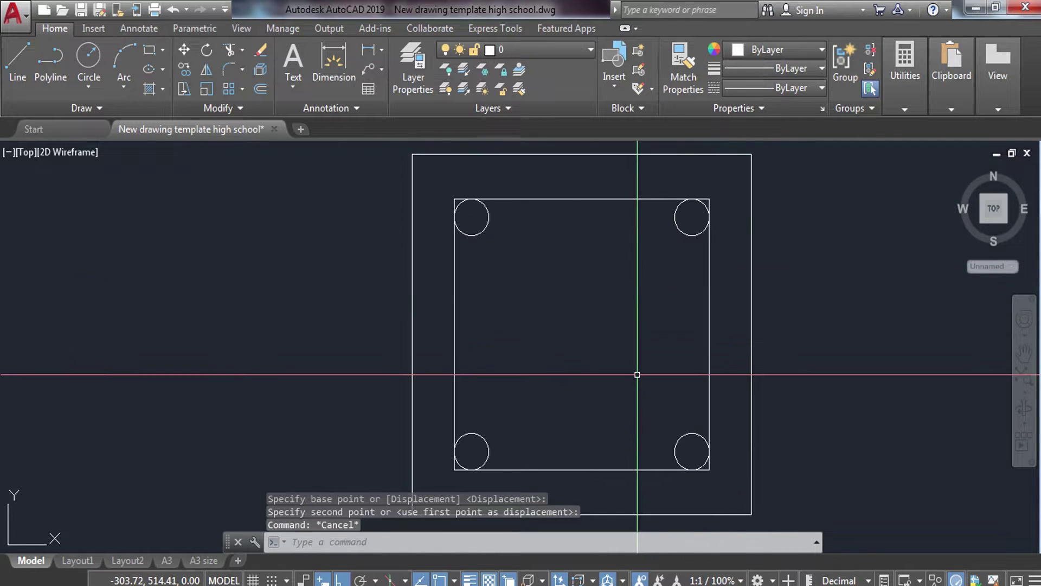
middle_click_drag(529, 307, 509, 297)
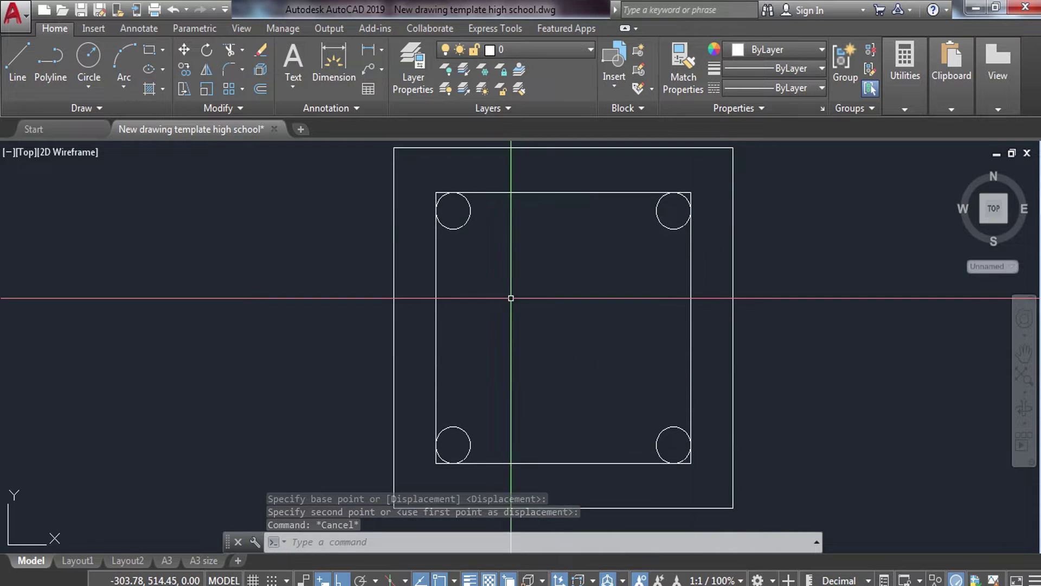
left_click(727, 299)
left_click(630, 334)
type("x")
key("Return")
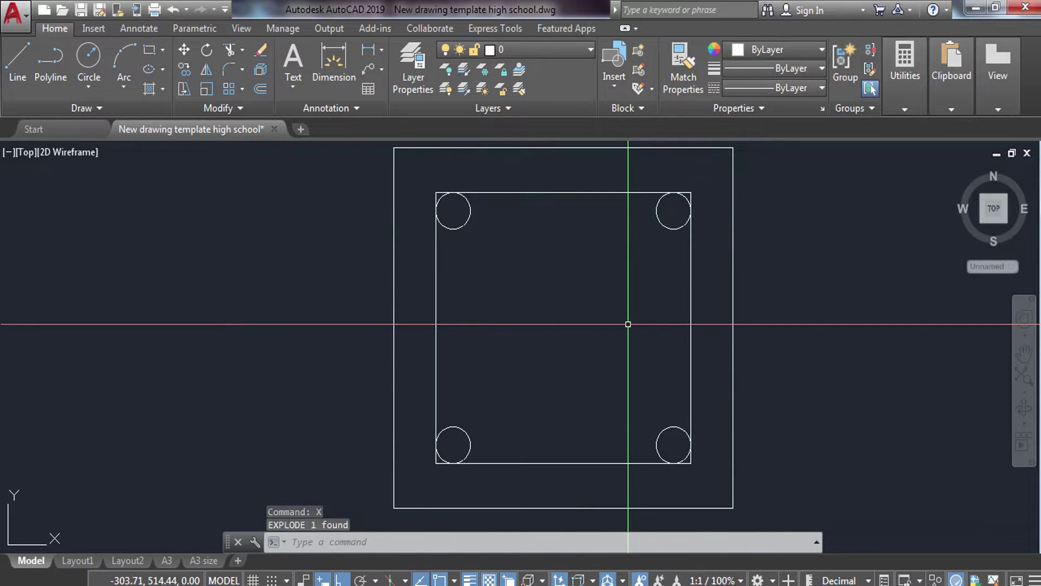
- Offset the right, bottom, left and top sides of the inner square 0.01 outward
type("o")
key("Return")
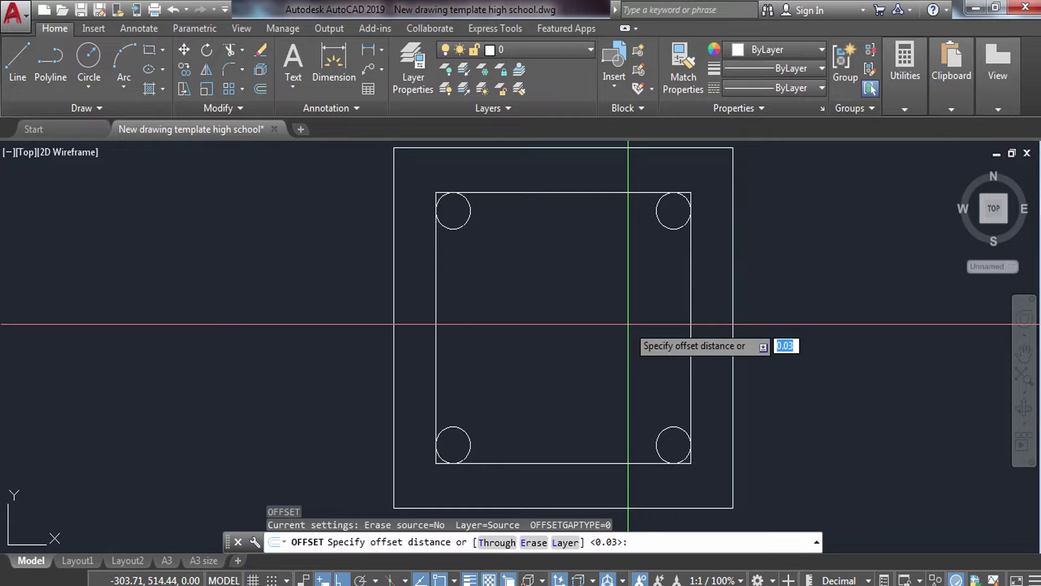
type(".01")
key("Return")
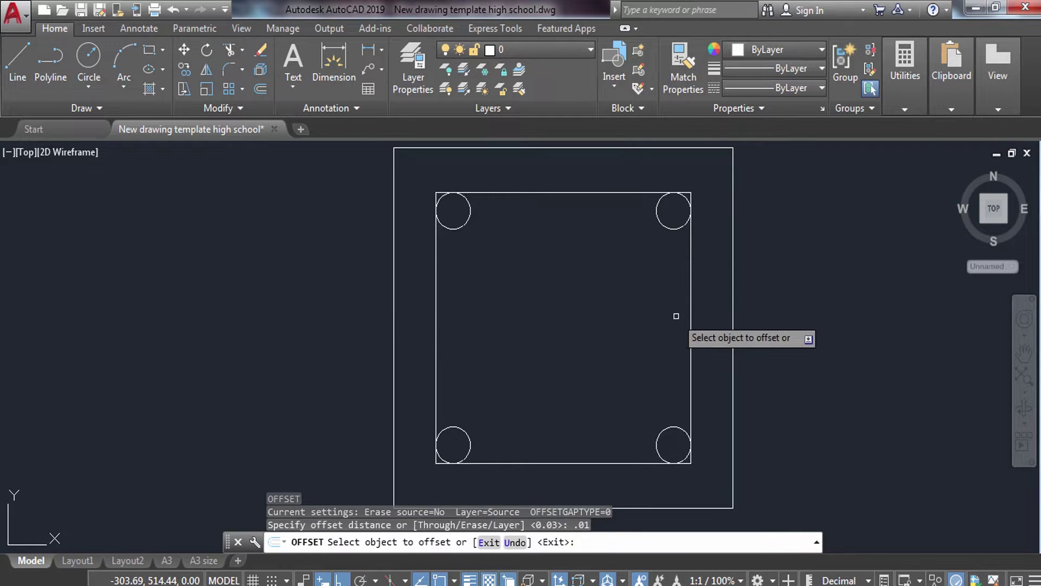
left_click(690, 306)
left_click(581, 463)
left_click(435, 355)
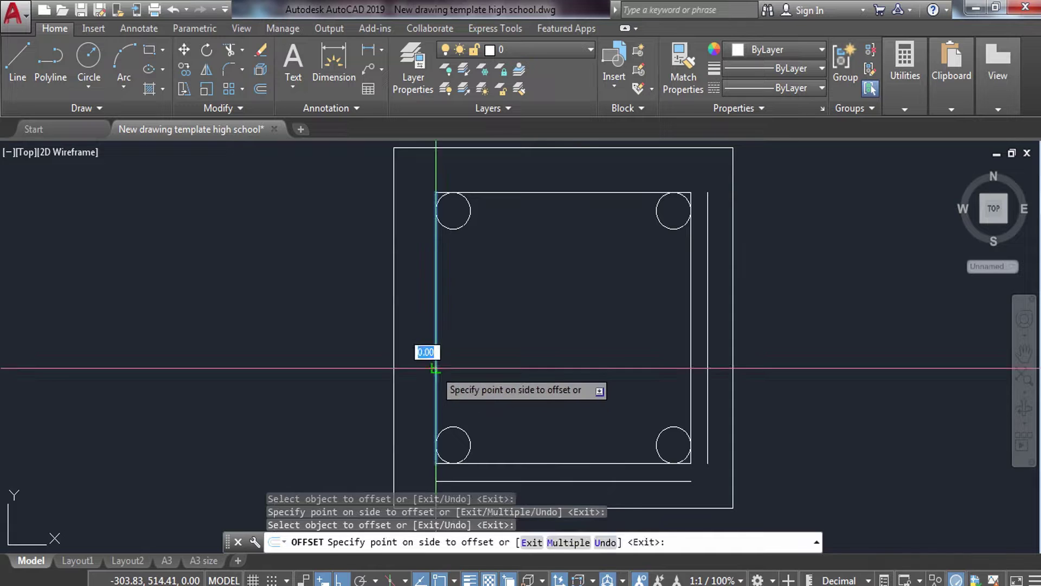
left_click(526, 192)
left_click(535, 168)
key("Escape")
key("Escape")
mouse_move(457, 230)
middle_mouse_down()
mouse_move(484, 291)
mouse_move(453, 232)
middle_mouse_up()
- Trim the overlapping ends of the offset lines at the top corner and near the bottom circles
type("tr")
key("Return")
scroll(457, 232, "up", 3)
scroll(457, 232, "up", 2)
key("Return")
left_click(420, 258)
scroll(448, 271, "down", 3)
scroll(697, 260, "up", 3)
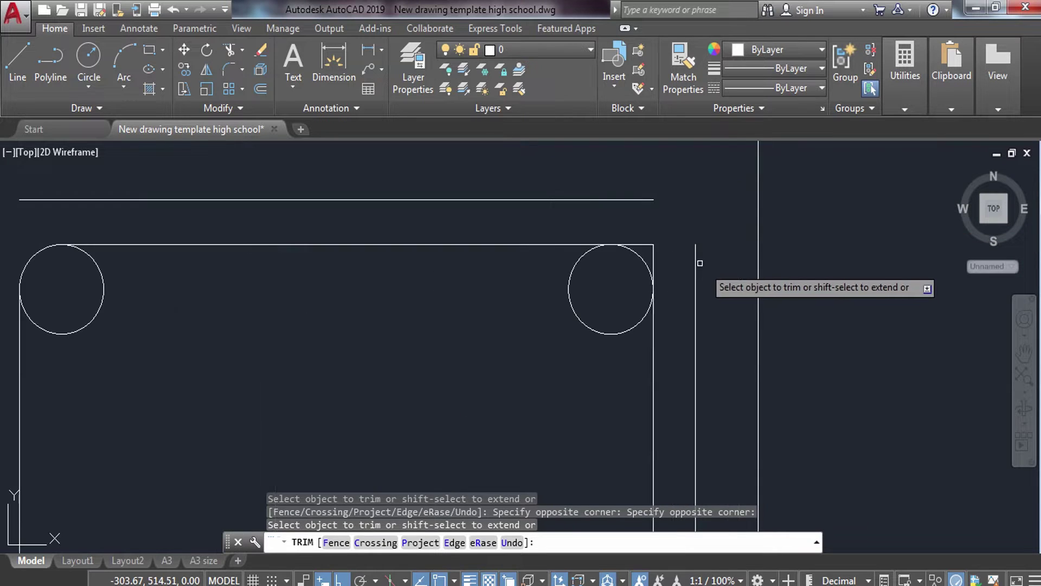
left_click(654, 234)
left_click(656, 255)
scroll(661, 260, "down", 3)
scroll(624, 391, "up", 3)
scroll(449, 296, "up", 2)
scroll(379, 320, "down", 3)
scroll(694, 326, "up", 3)
scroll(759, 325, "down", 3)
scroll(600, 340, "up", 3)
left_click(594, 333)
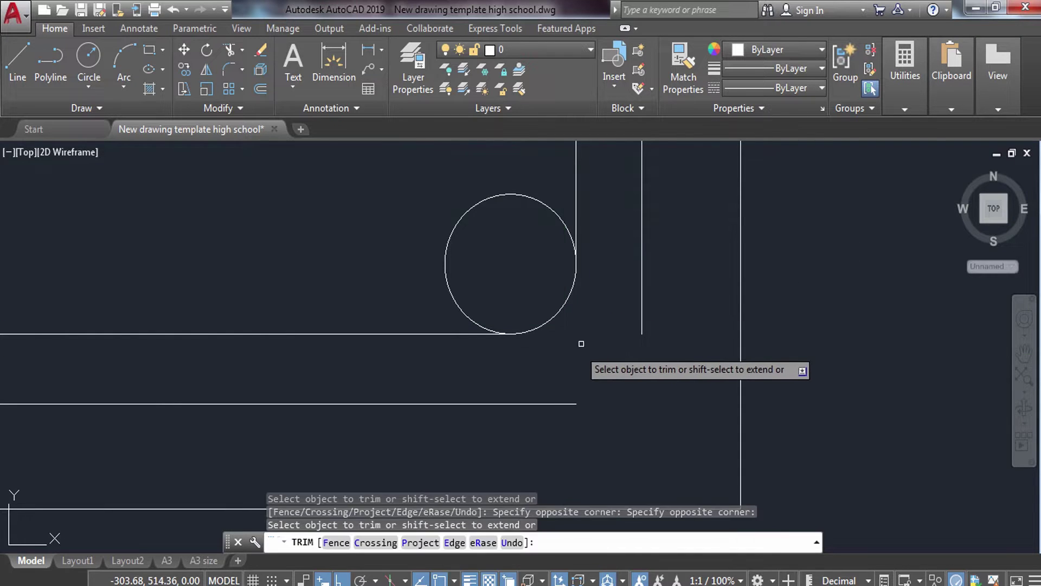
key("Escape")
scroll(502, 352, "down", 3)
key("Escape")
scroll(477, 356, "down", 2)
scroll(476, 223, "up", 1)
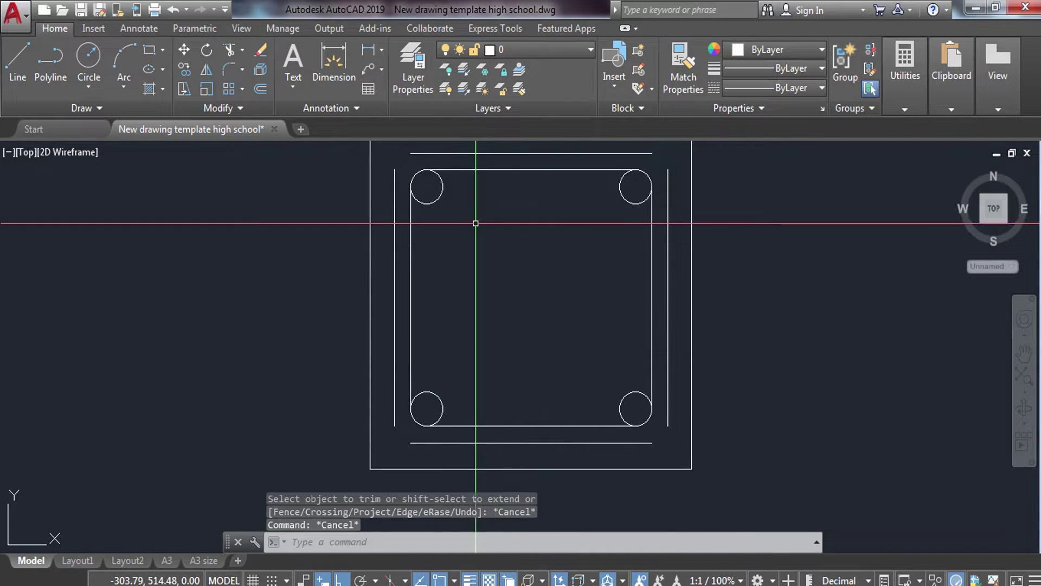
- Offset all four bar circles by 0.01 to add a larger circle around each bar
type("o")
key("Return")
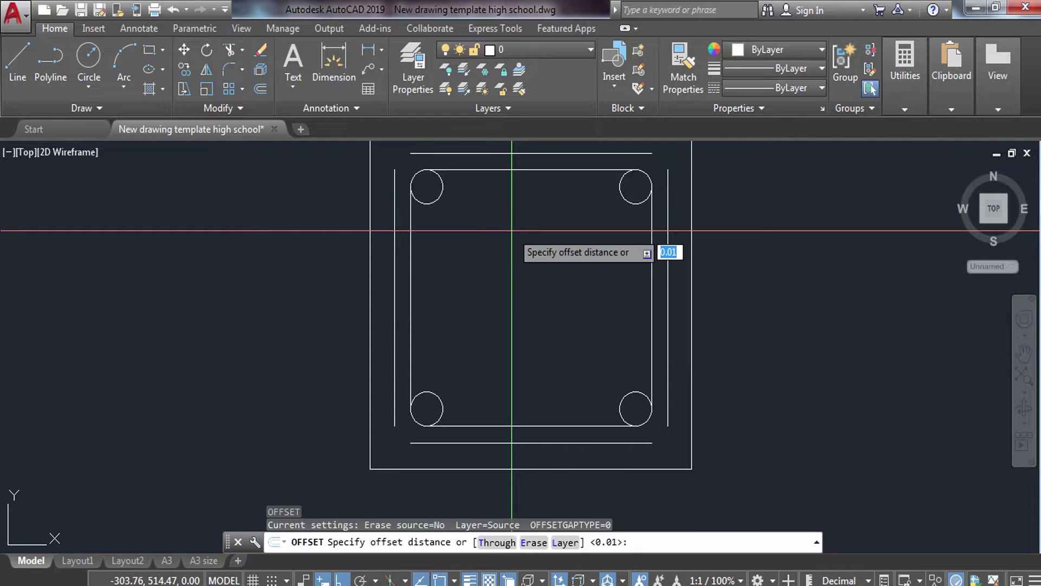
key("Return")
left_click(427, 203)
left_click(485, 270)
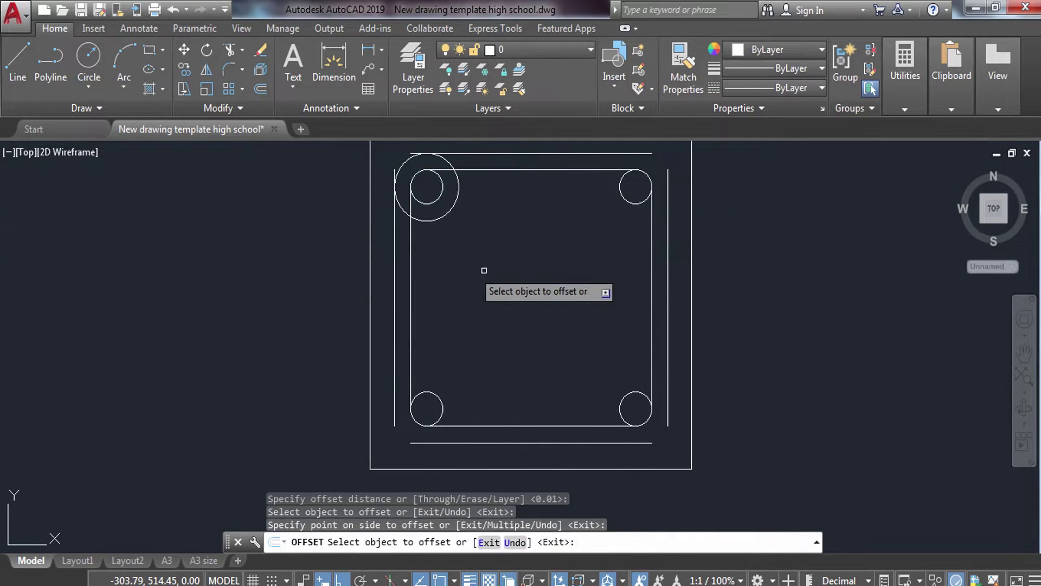
left_click(629, 200)
left_click(597, 262)
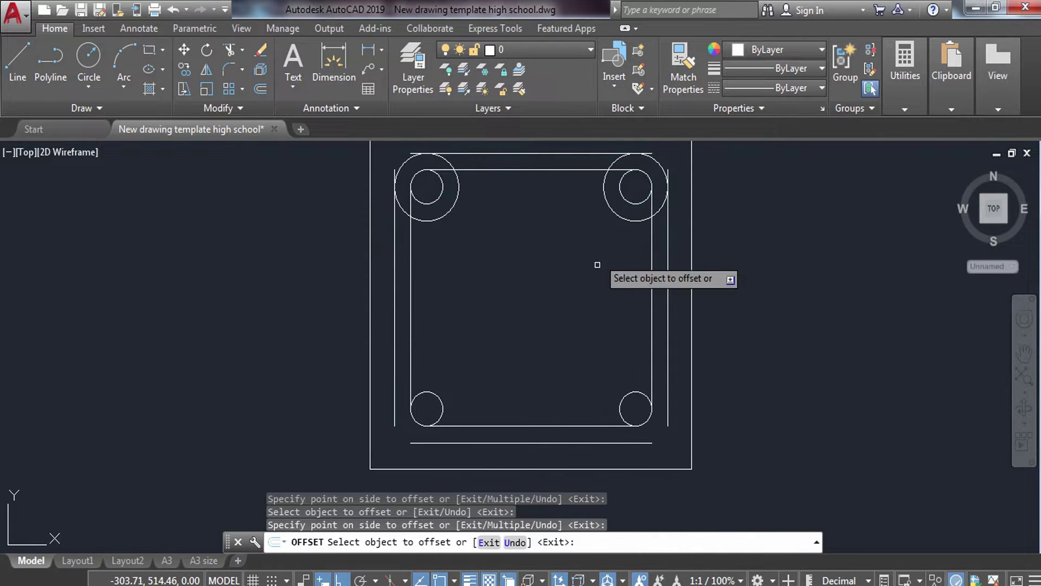
left_click(621, 408)
left_click(566, 382)
left_click(440, 400)
left_click(441, 374)
key("Escape")
key("Escape")
- Trim the excess pieces at the lower-left corner and cut the bottom line back to the circle
scroll(403, 397, "down", 2)
type("tr")
key("Return")
key("Return")
left_click(410, 397)
left_click(372, 349)
scroll(369, 380, "down", 3)
left_click(339, 426)
scroll(432, 401, "up", 3)
left_click(432, 401)
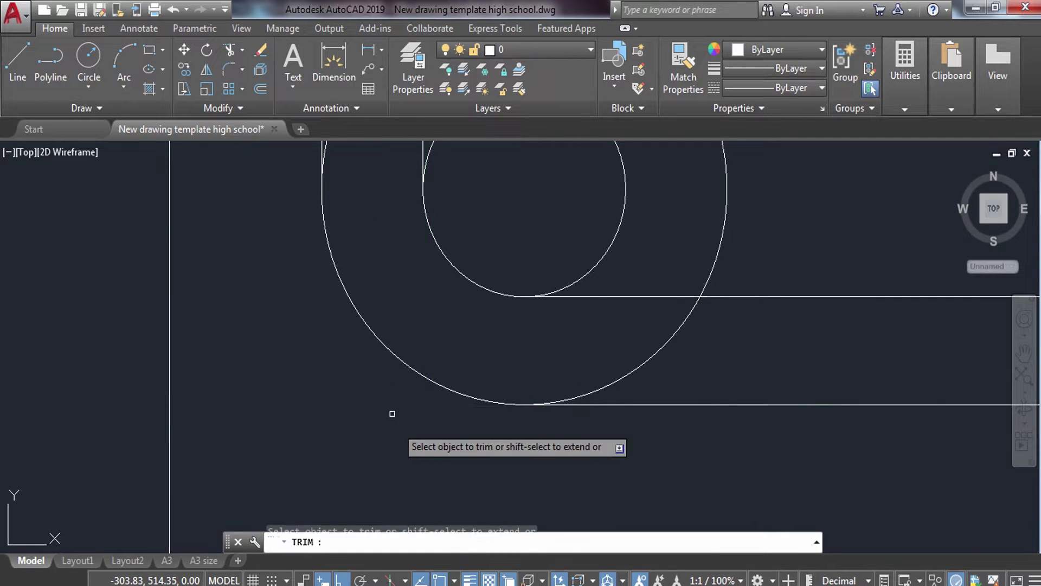
scroll(390, 414, "down", 3)
scroll(735, 333, "up", 1)
scroll(770, 403, "up", 2)
left_click(765, 407)
- Trim the leftover arc pieces near the lower circles and the excess top arcs
left_click(732, 415)
left_click(863, 291)
left_click(842, 326)
scroll(835, 307, "down", 3)
scroll(616, 372, "up", 1)
scroll(623, 434, "up", 1)
scroll(642, 239, "up", 1)
scroll(641, 239, "down", 2)
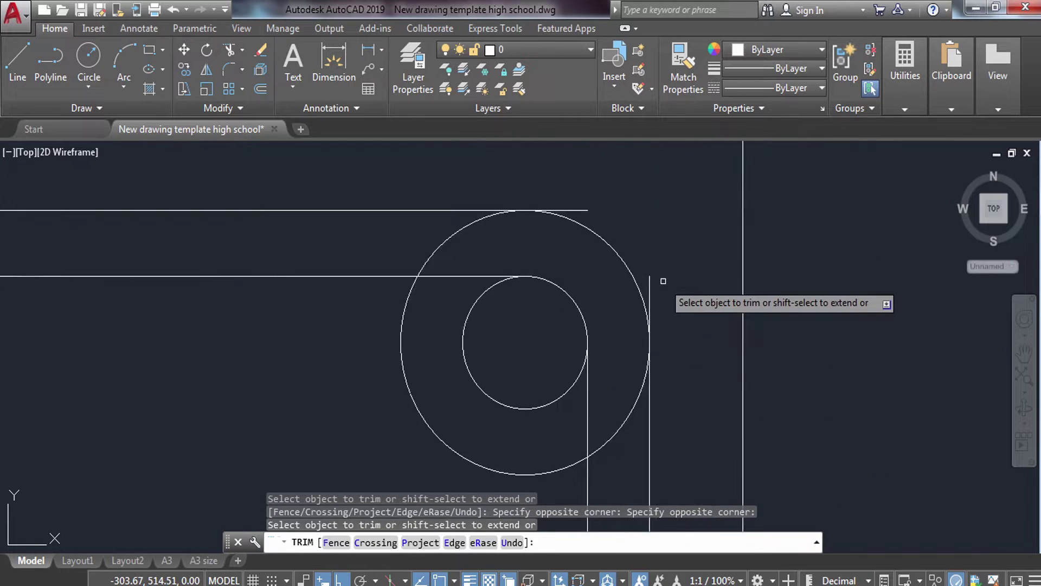
scroll(667, 298, "up", 2)
left_click(667, 284)
left_click(613, 295)
scroll(613, 295, "up", 1)
scroll(585, 199, "up", 1)
left_click(574, 181)
left_click(540, 232)
scroll(540, 232, "down", 3)
scroll(559, 272, "down", 1)
scroll(574, 296, "up", 5)
- Trim the outer circle arcs at the lower-right, top-right and lower-left corners
left_click(574, 296)
left_click(774, 302)
scroll(653, 355, "up", 2)
scroll(534, 258, "up", 1)
scroll(526, 321, "down", 3)
scroll(540, 378, "up", 3)
scroll(537, 361, "down", 4)
scroll(543, 353, "up", 3)
middle_click_drag(634, 416, 567, 368)
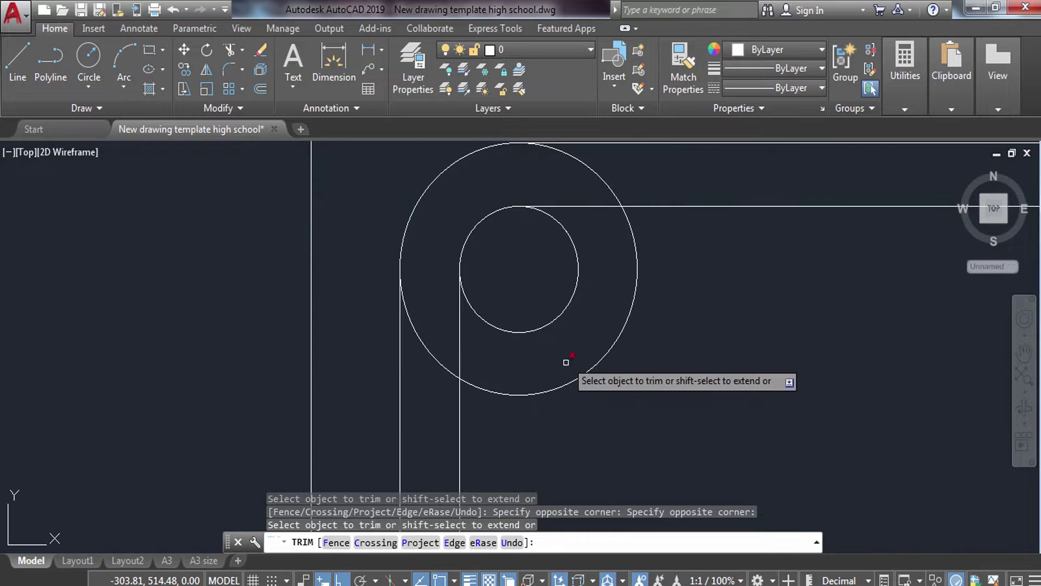
left_click(609, 356)
left_click(619, 176)
left_click(570, 186)
left_click(465, 297)
left_click(437, 332)
scroll(475, 297, "down", 4)
scroll(476, 297, "down", 2)
scroll(570, 222, "up", 8)
scroll(542, 249, "down", 4)
left_click(543, 250)
left_click(477, 309)
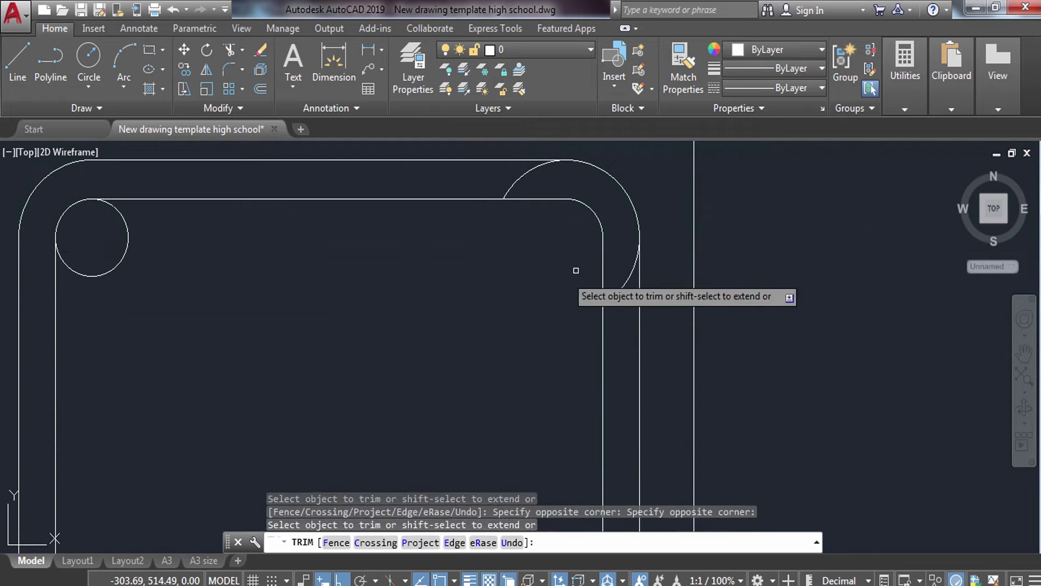
left_click(622, 278)
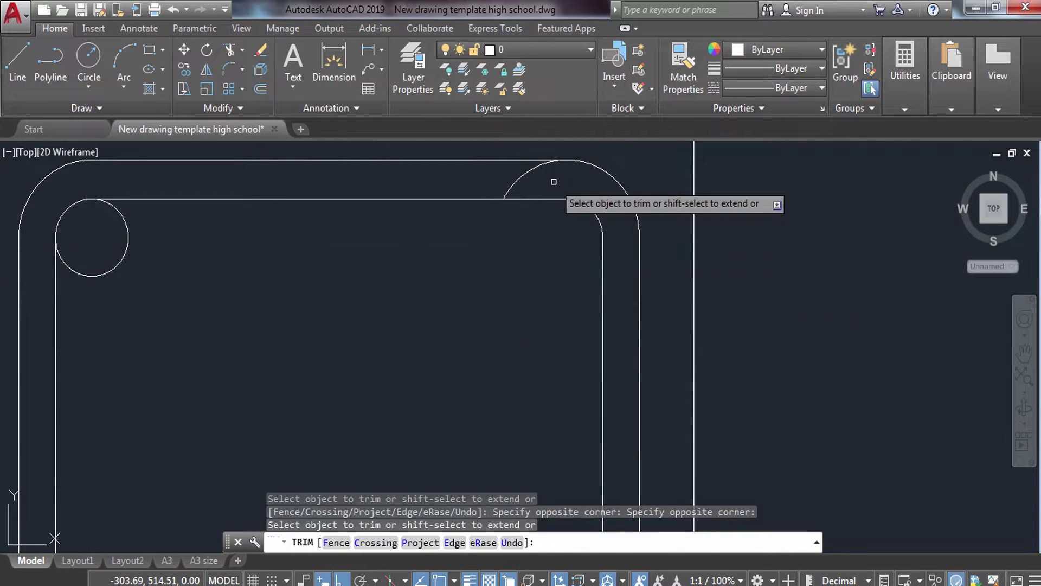
scroll(504, 217, "down", 5)
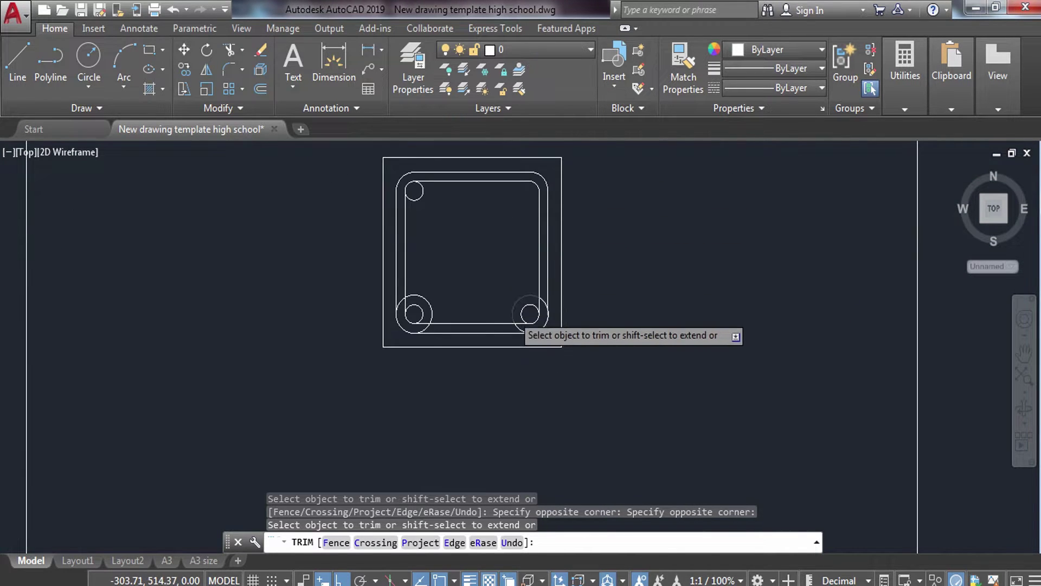
scroll(528, 312, "up", 5)
- Trim the large left and right circle arcs and the leftover lower-left arc piece
left_click(525, 313)
left_click(477, 288)
left_click(626, 260)
left_click(619, 297)
left_click(542, 355)
left_click(502, 364)
left_click(423, 372)
middle_click_drag(118, 275, 510, 262)
left_click(575, 233)
left_click(530, 287)
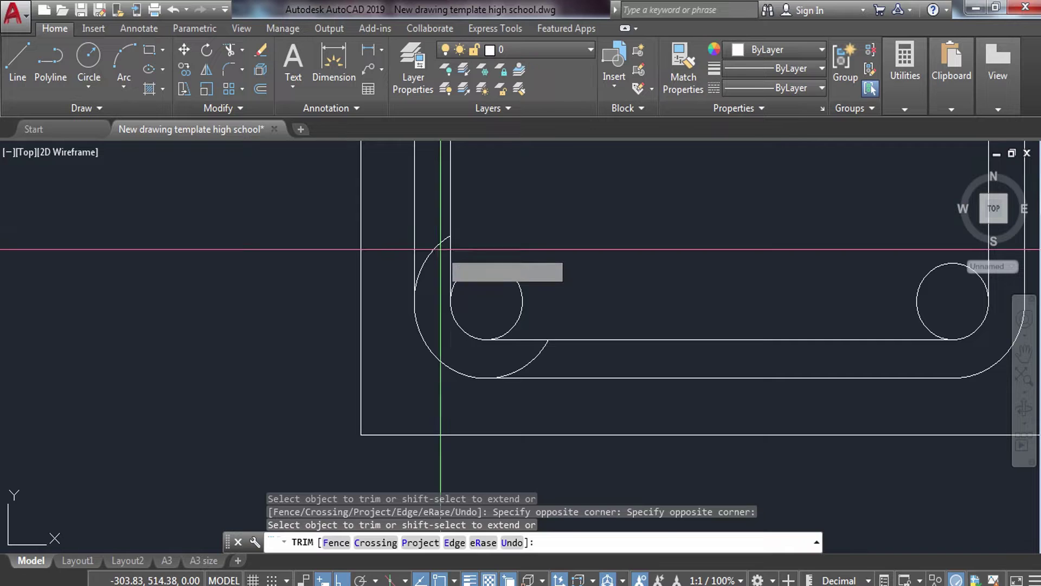
left_click(530, 332)
left_click(542, 350)
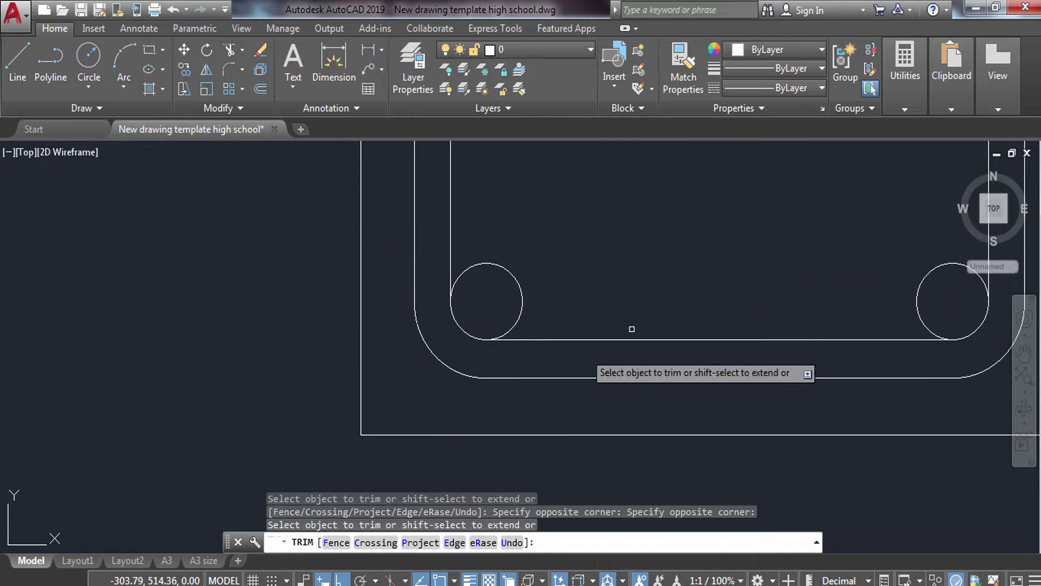
middle_click_drag(708, 272, 391, 306)
key("Escape")
key("Escape")
left_click_drag(632, 312, 575, 311)
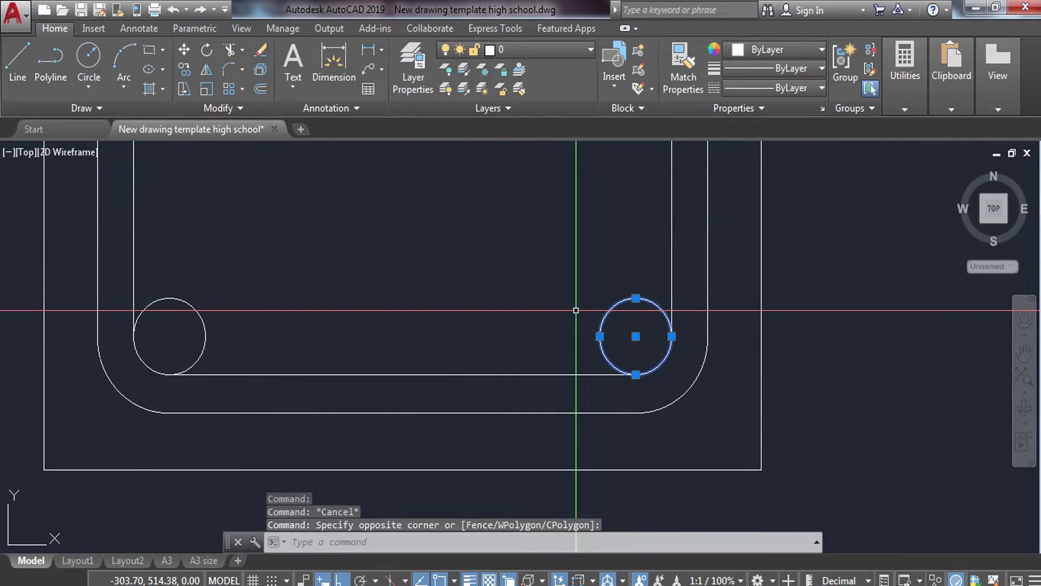
- Copy the selected bar circle into the empty top-right stirrup corner
type("co")
key("Return")
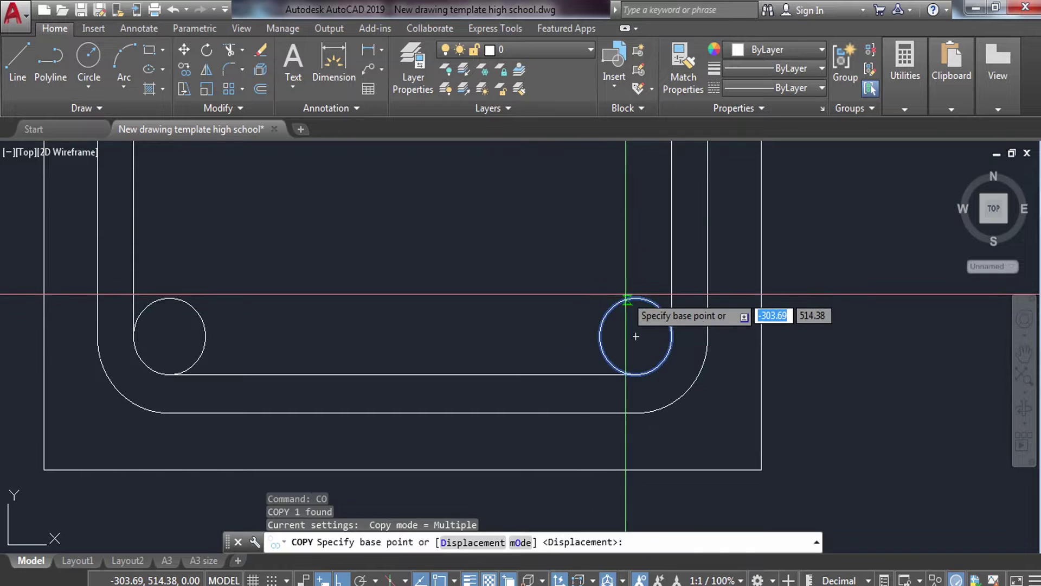
left_click(636, 336)
middle_click_drag(611, 209, 610, 456)
scroll(609, 267, "down", 3)
scroll(610, 237, "up", 3)
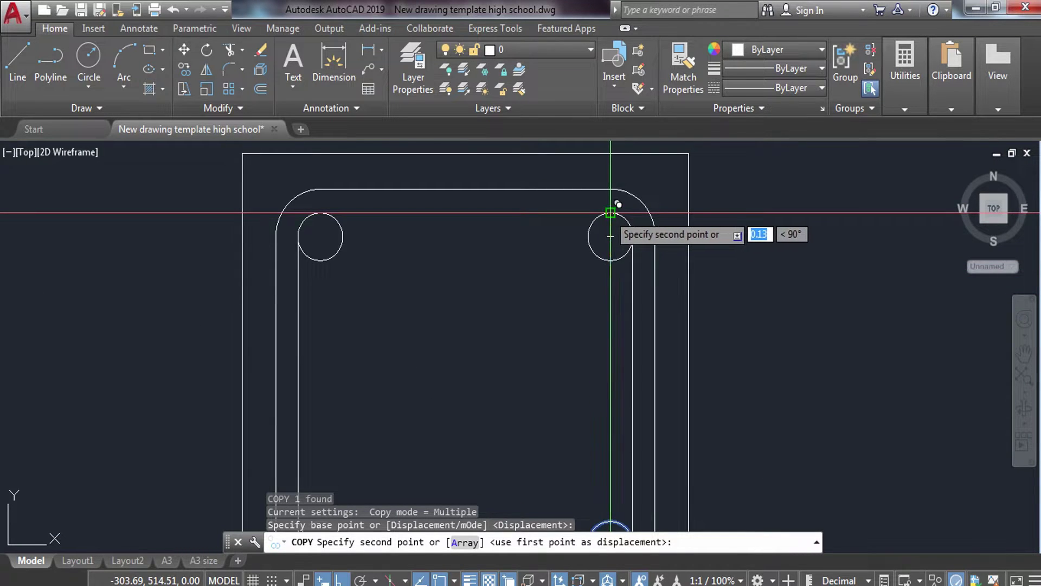
left_click(610, 212)
key("Escape")
scroll(380, 260, "down", 3)
scroll(382, 268, "up", 2)
scroll(388, 223, "down", 2)
middle_click_drag(385, 271, 486, 282)
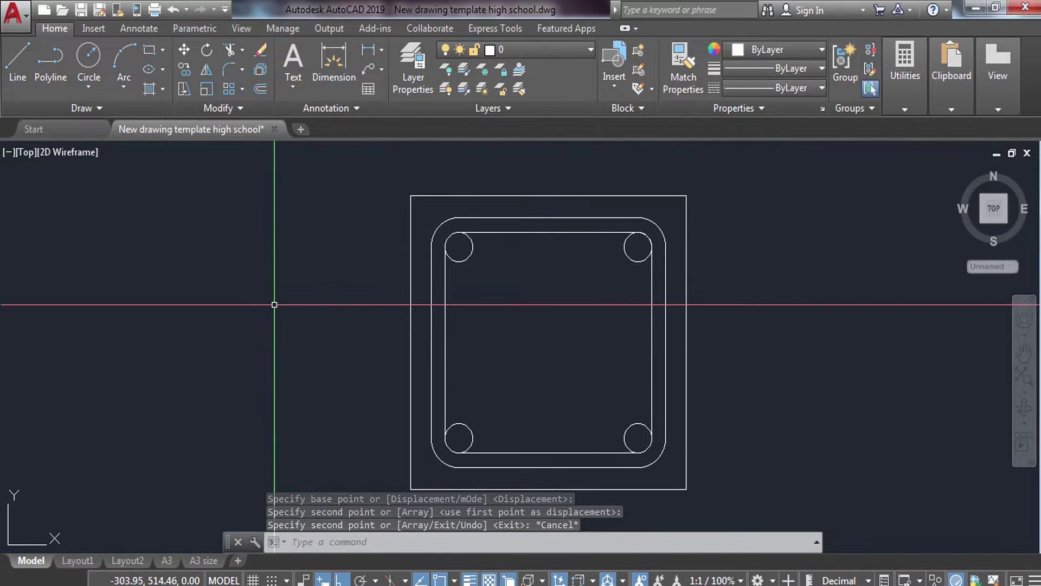
- Start a new line at a point inside the stirrup
type("l")
key("Return")
scroll(490, 368, "up", 2)
left_click(538, 324)
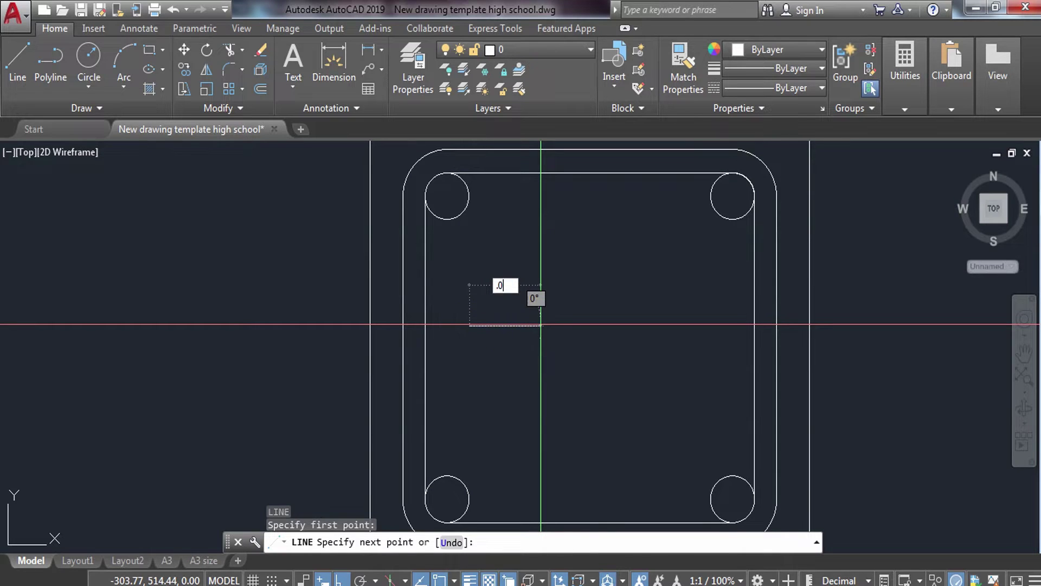
- Finish the 0.05 line and offset a parallel copy 0.01 below it
key("Escape")
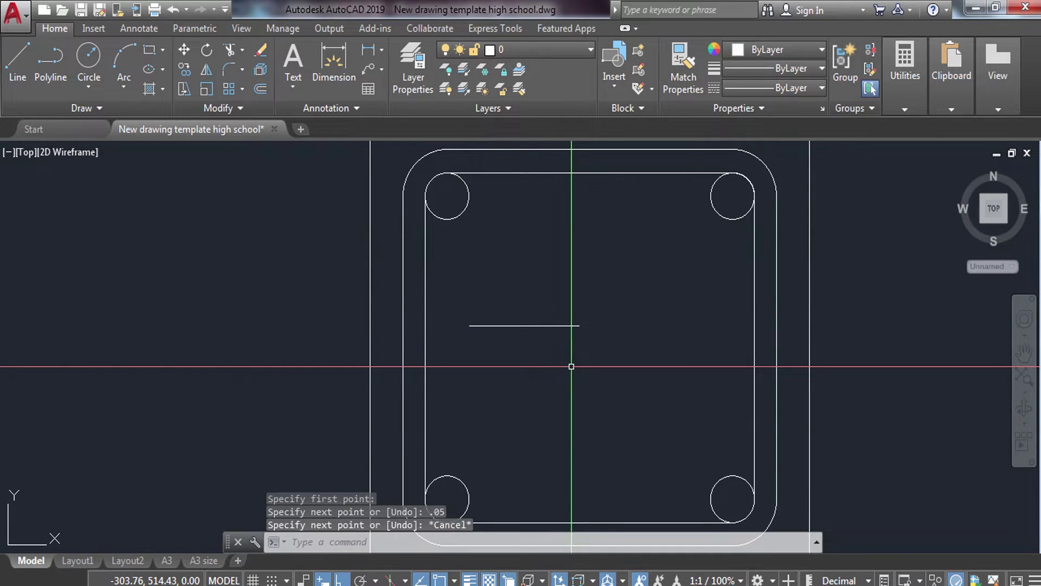
type("o")
key("Return")
type(".01")
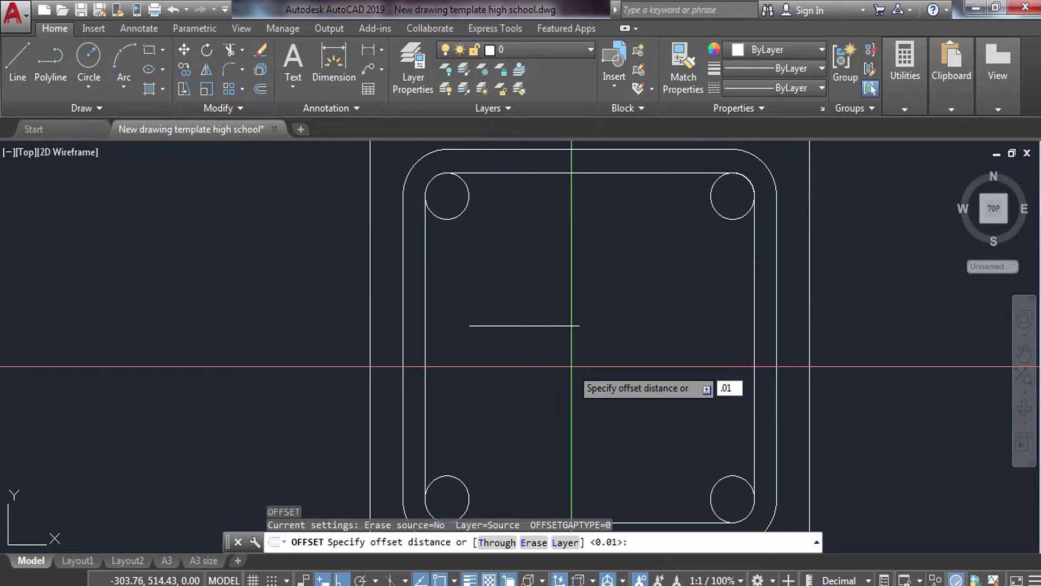
key("Return")
left_click(553, 327)
left_click(544, 360)
key("Escape")
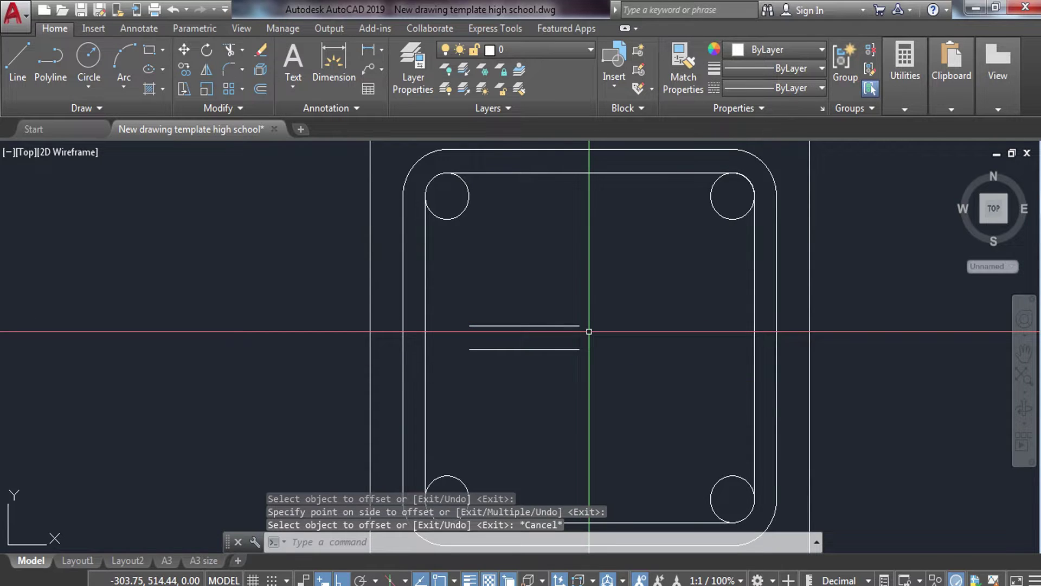
- Close the strip's right end with a line and select the three hook lines
key("Return")
left_click(579, 326)
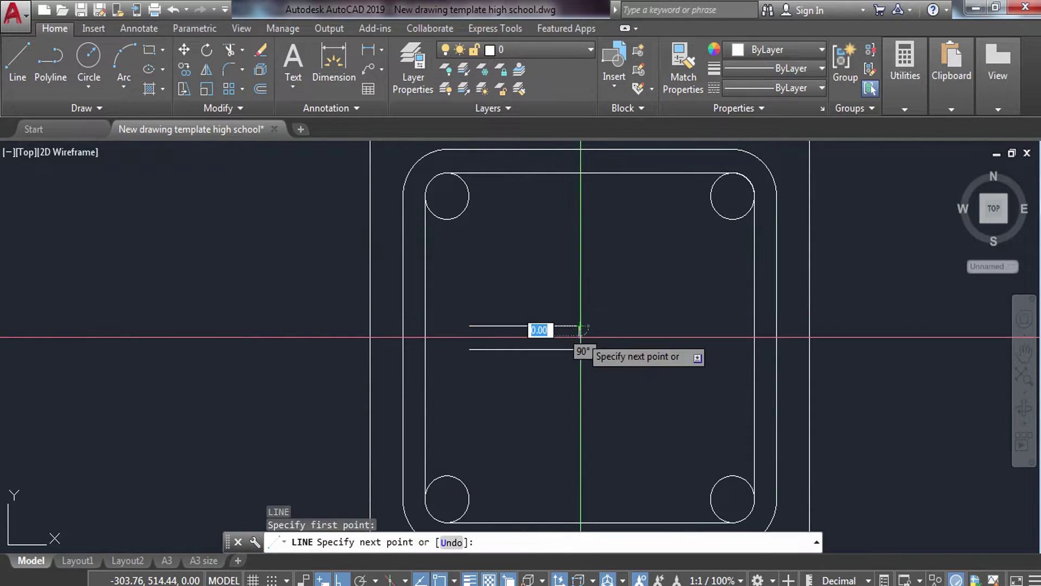
left_click(579, 349)
key("Escape")
left_click(611, 291)
left_click(562, 361)
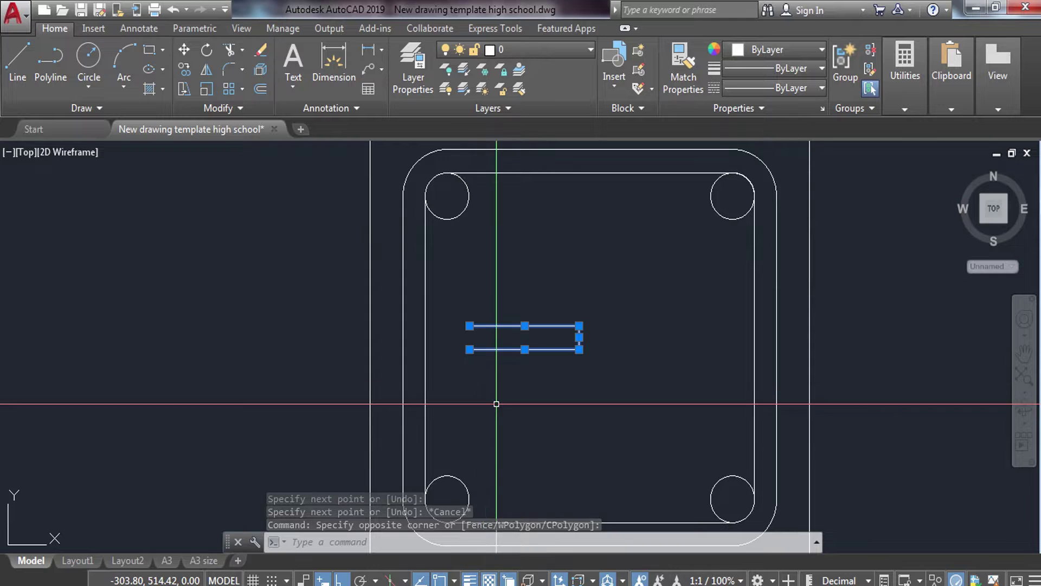
- Rotate the hook strip 45° so it slopes diagonally down-right
type("ro")
key("Return")
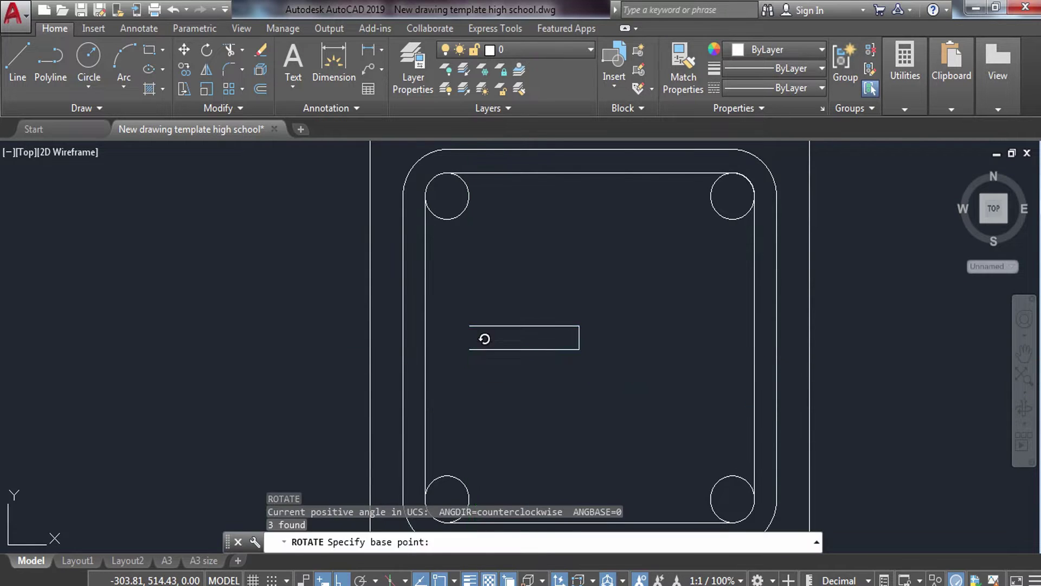
left_click(475, 359)
type("45")
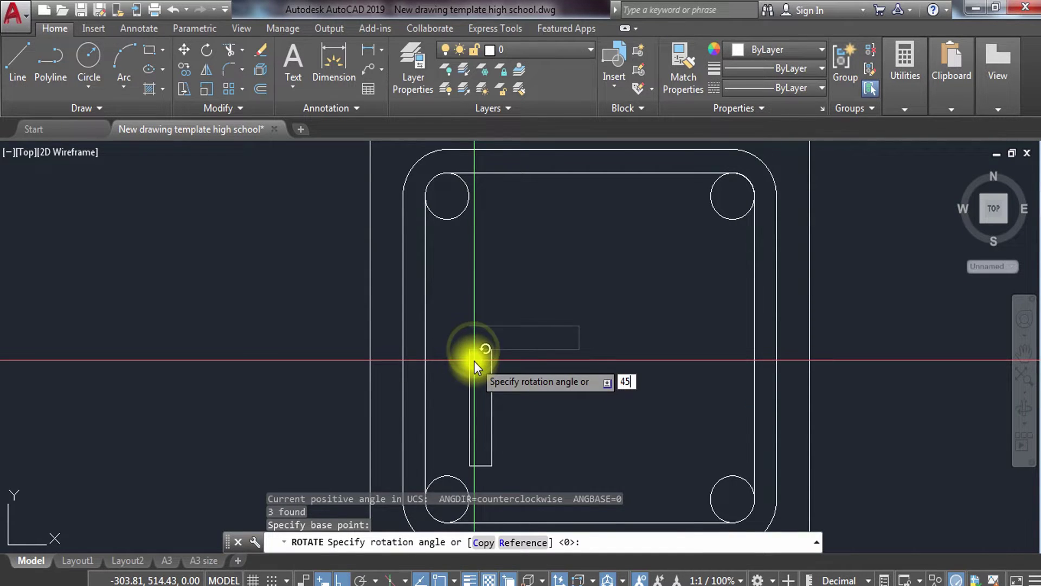
key("Return")
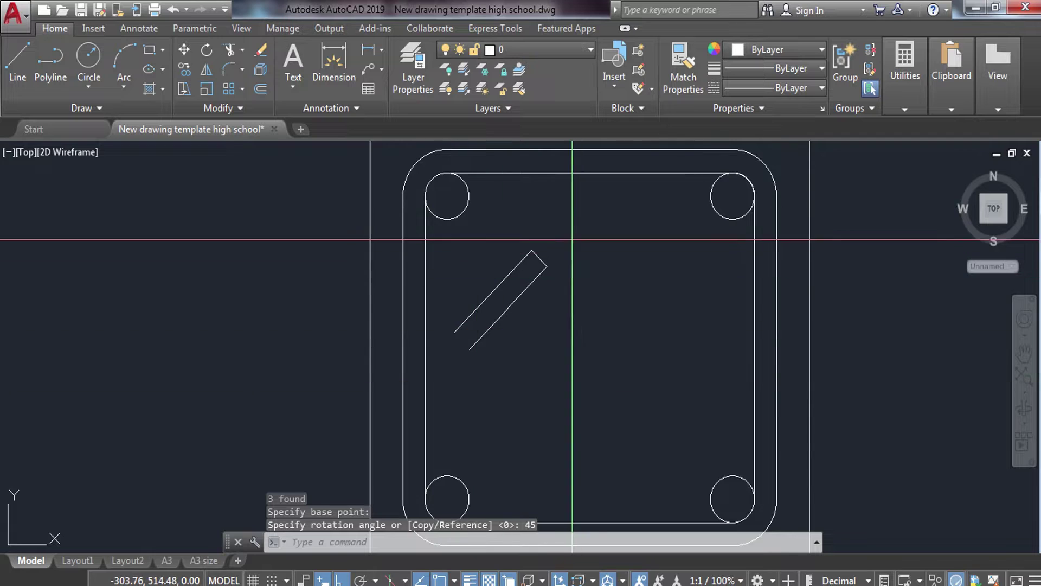
left_click(558, 163)
left_click(433, 351)
type("ro")
key("Return")
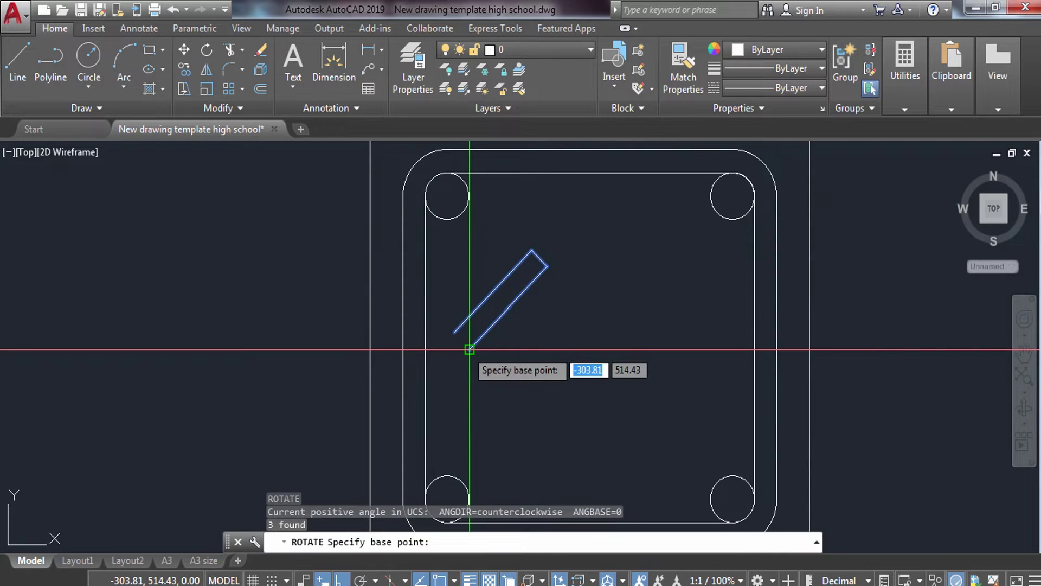
left_click(469, 350)
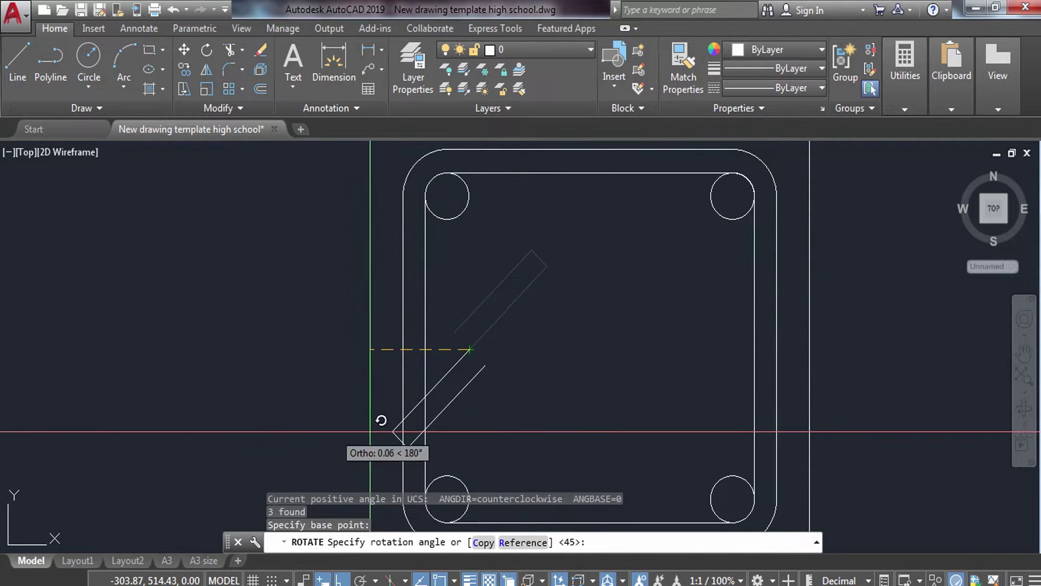
left_click(471, 433)
- Move the hook strip against the top-left bar
left_click(580, 342)
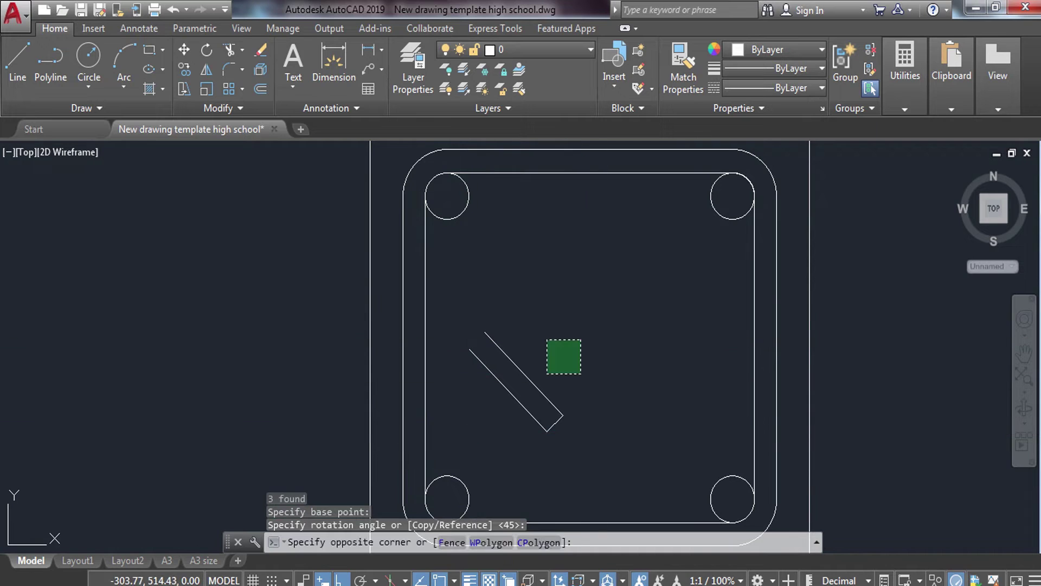
left_click(459, 439)
key("Return")
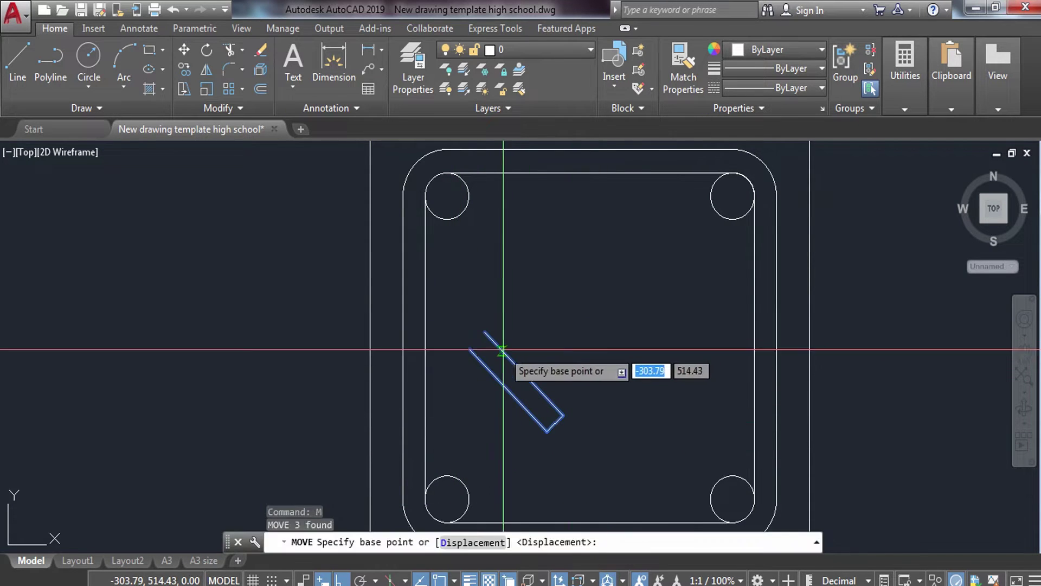
left_click(485, 332)
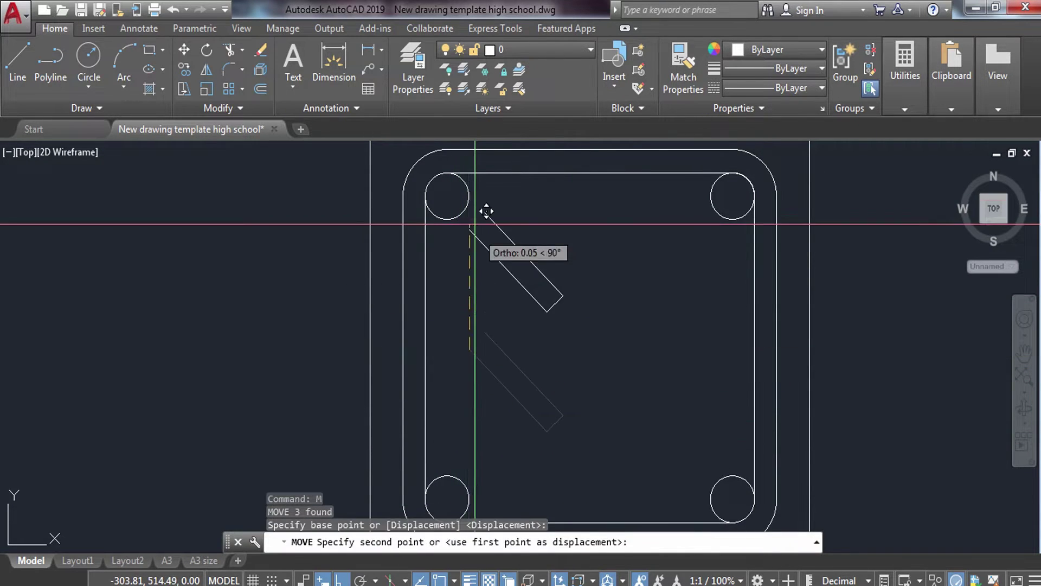
left_click(471, 161)
key("Escape")
left_click(577, 251)
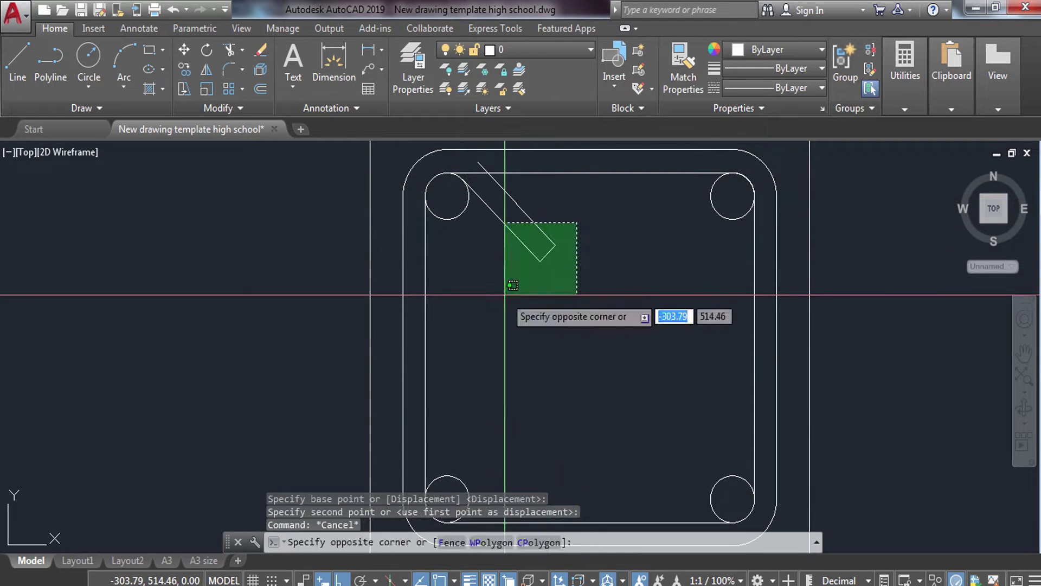
left_click(502, 302)
type("o")
key("Return")
key("Escape")
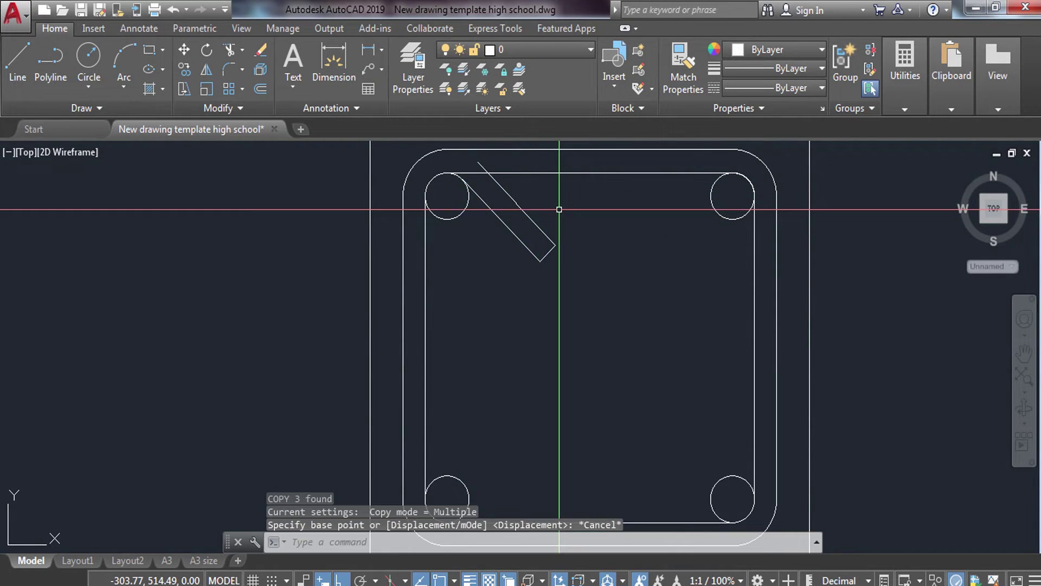
- Copy the diagonal strip beside the original at the top-left bar as a second hook leg
type("co")
key("Return")
scroll(481, 155, "up", 3)
scroll(482, 155, "up", 2)
left_click(481, 155)
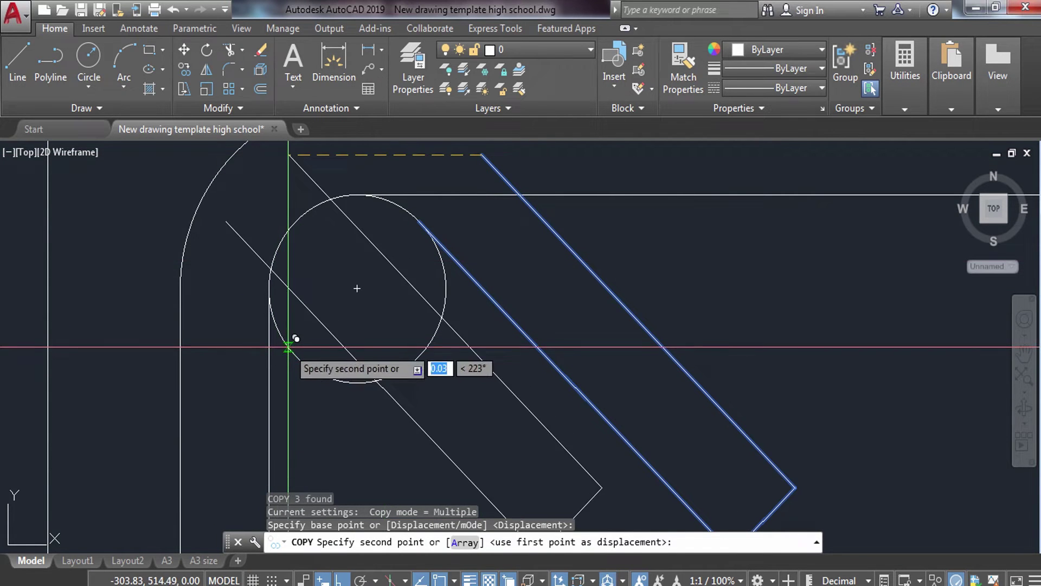
key("Escape")
scroll(307, 352, "down", 5)
scroll(321, 331, "up", 5)
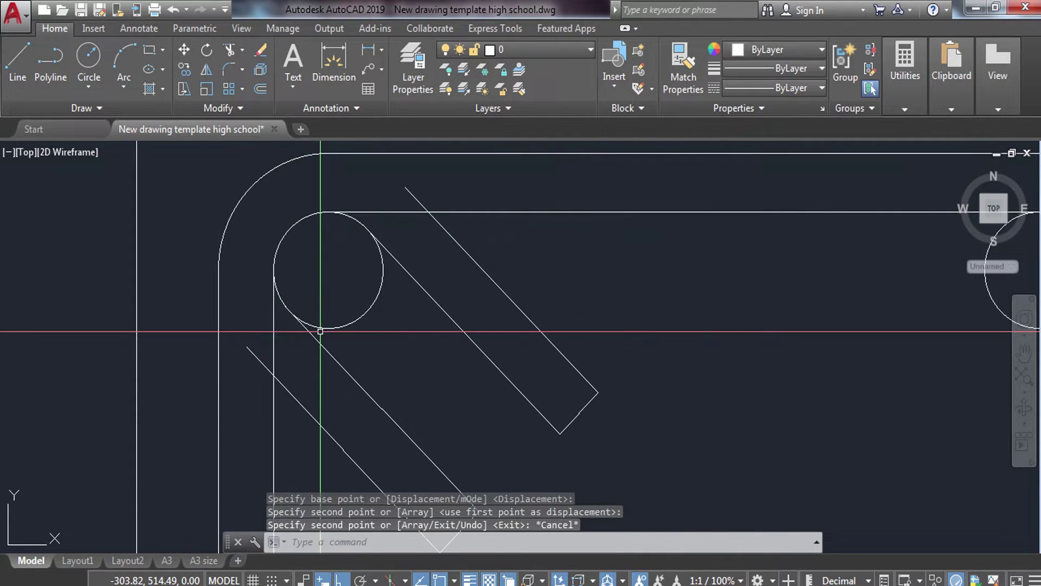
type("ex")
- Extend and trim the hook leg ends where they meet the stirrup
key("Return")
key("Return")
left_click(266, 390)
key("Escape")
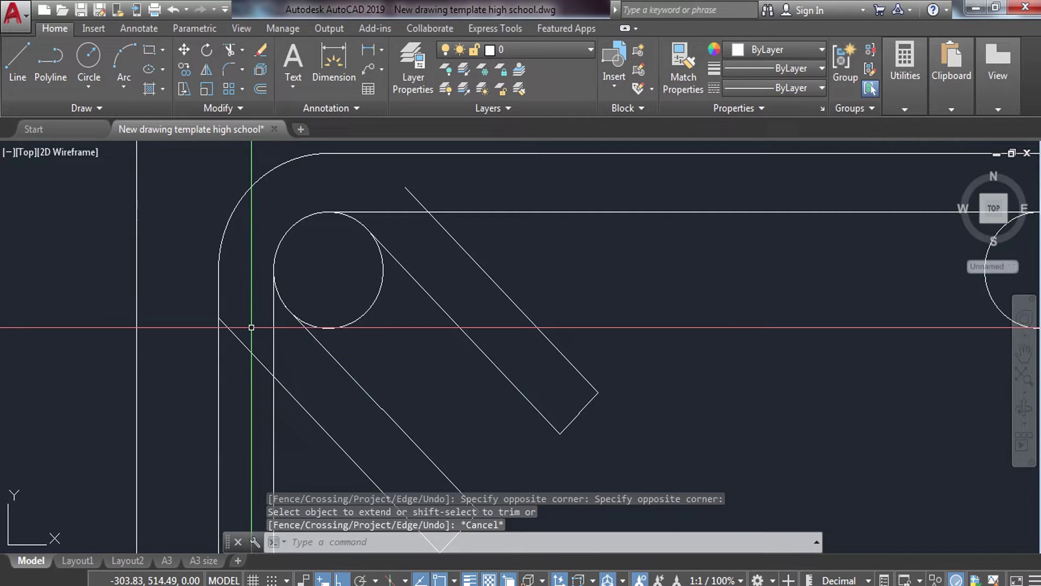
scroll(279, 315, "down", 4)
type("tr")
key("Return")
key("Return")
left_click(279, 315)
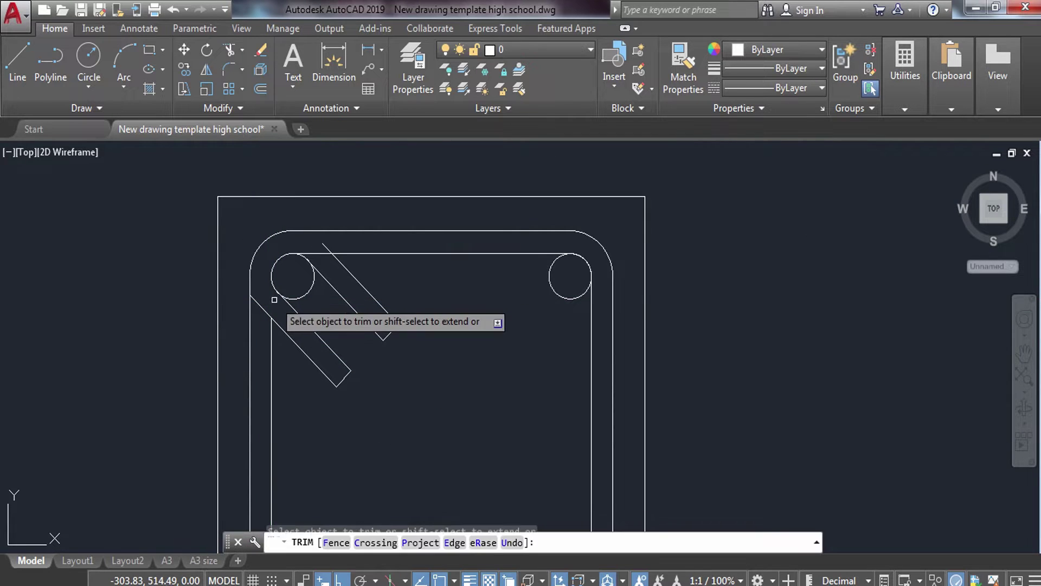
scroll(324, 252, "up", 3)
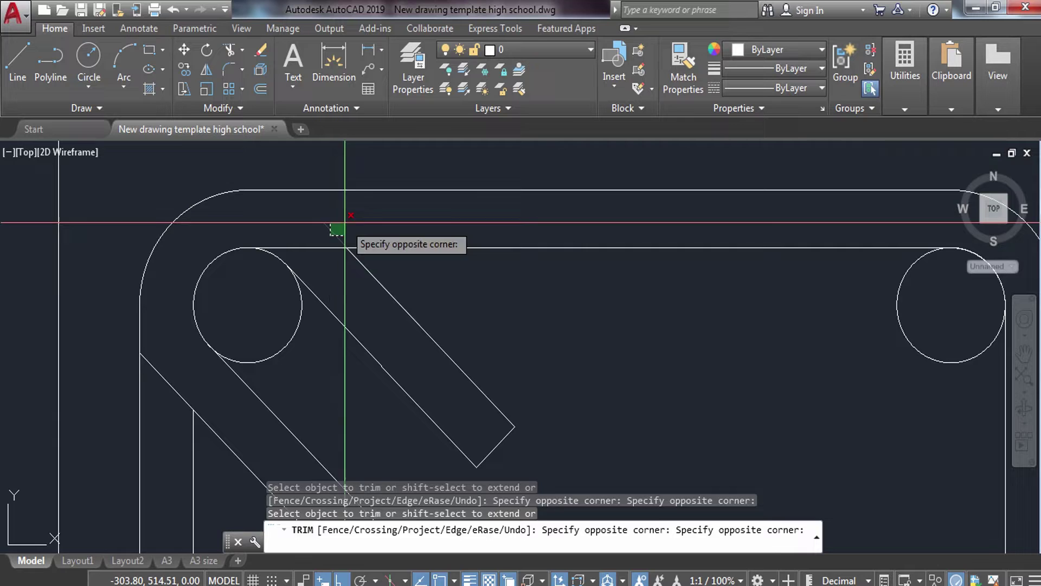
scroll(370, 209, "down", 3)
scroll(370, 212, "down", 2)
key("Escape")
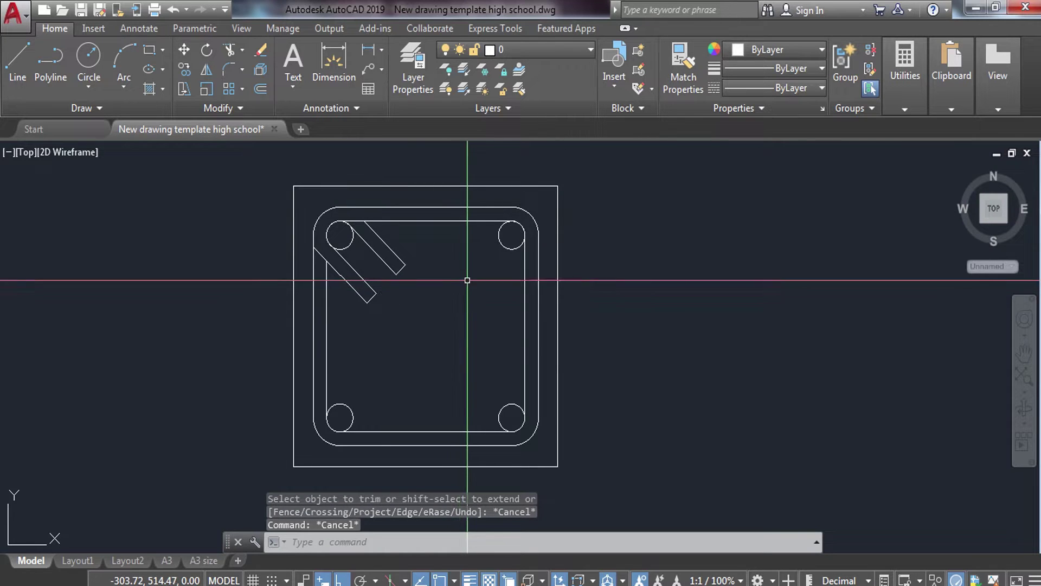
- Move the stirrup-and-bar detail inside the footing plan onto the WALL layer
middle_click_drag(468, 279, 394, 272)
middle_click_drag(308, 175, 308, 178)
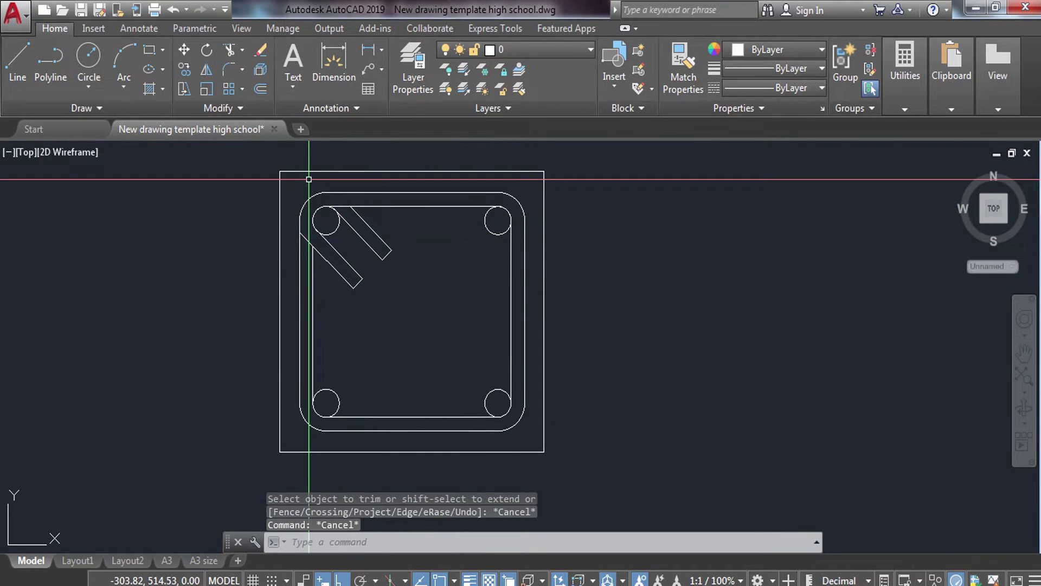
left_click(290, 181)
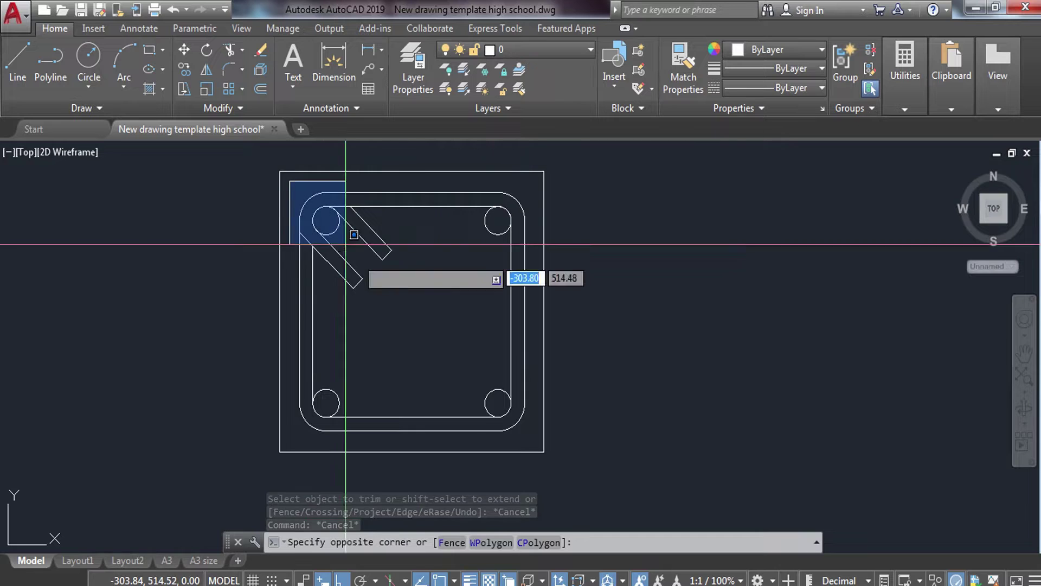
left_click(529, 436)
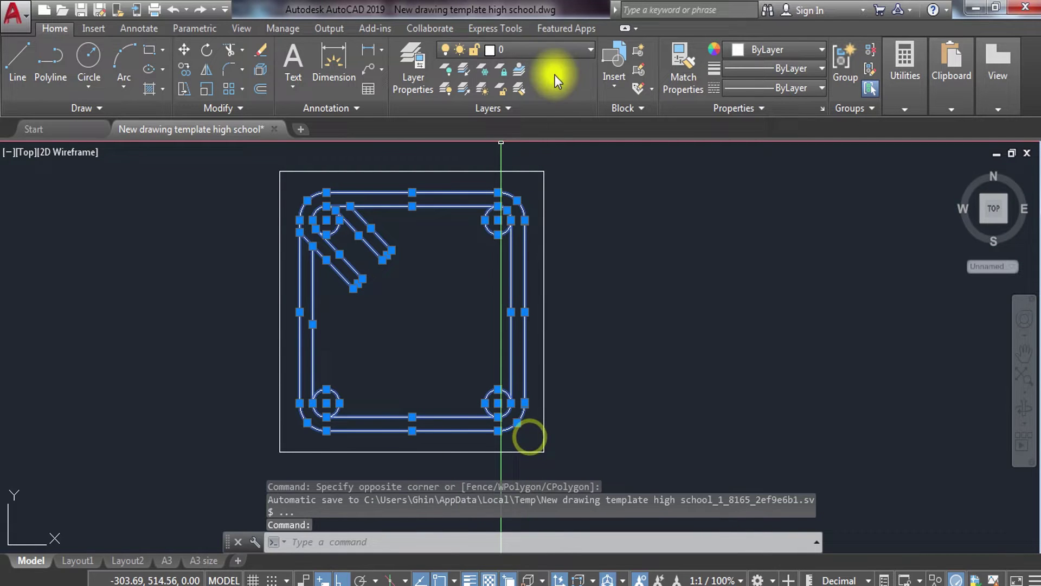
left_click(563, 45)
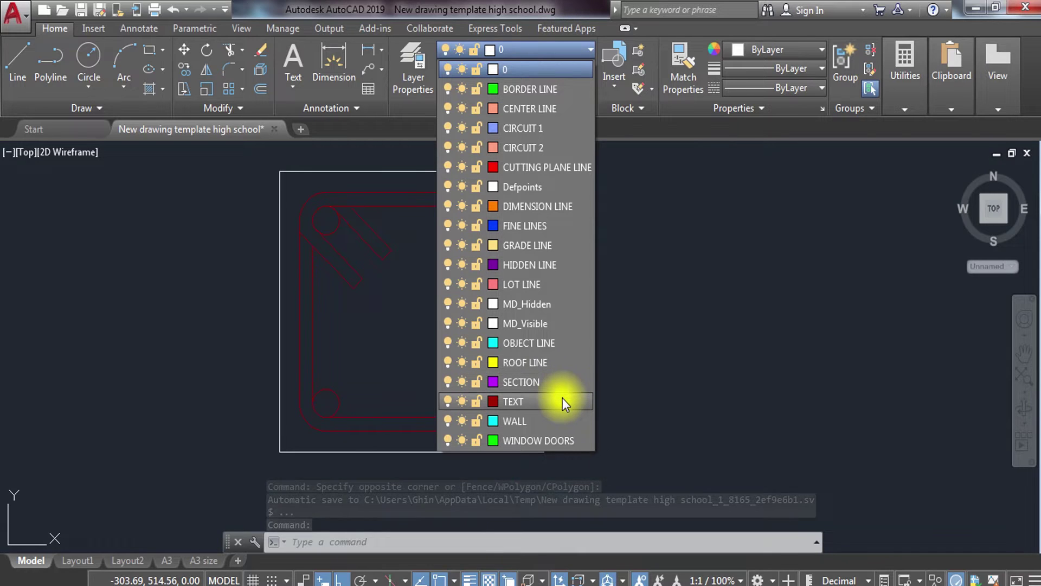
left_click(543, 427)
key("Escape")
key("Escape")
- Select the outer footing rectangle but leave its layer unchanged, then clear the selection
left_click(567, 421)
left_click(512, 148)
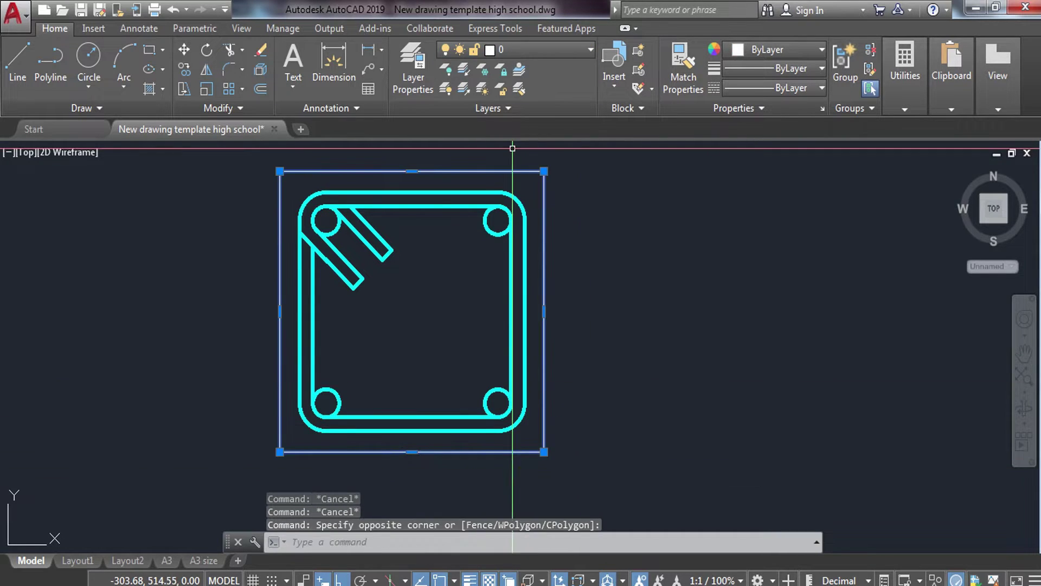
left_click(566, 57)
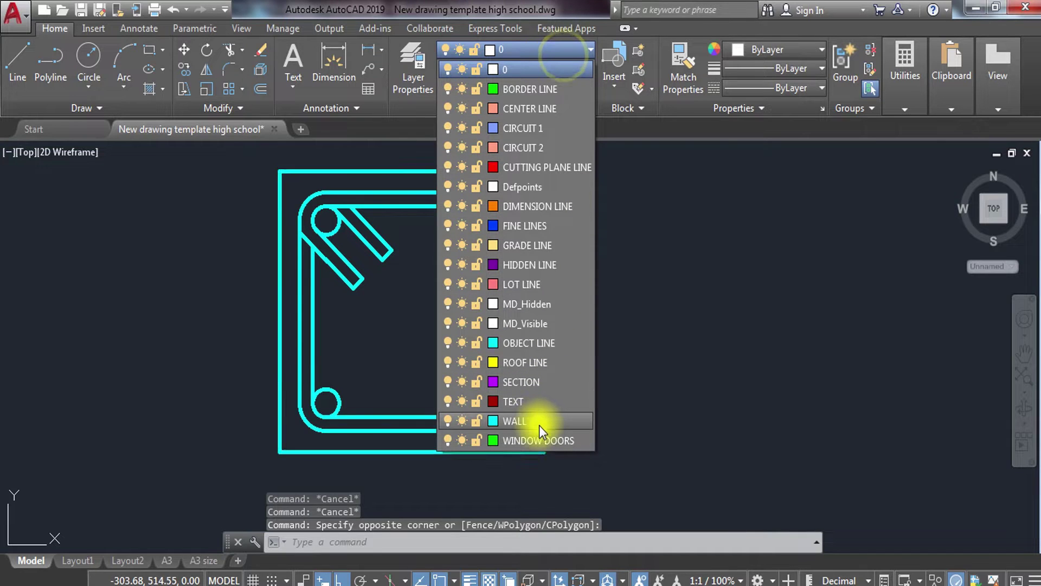
left_click(547, 225)
scroll(546, 226, "down", 4)
key("Escape")
key("Escape")
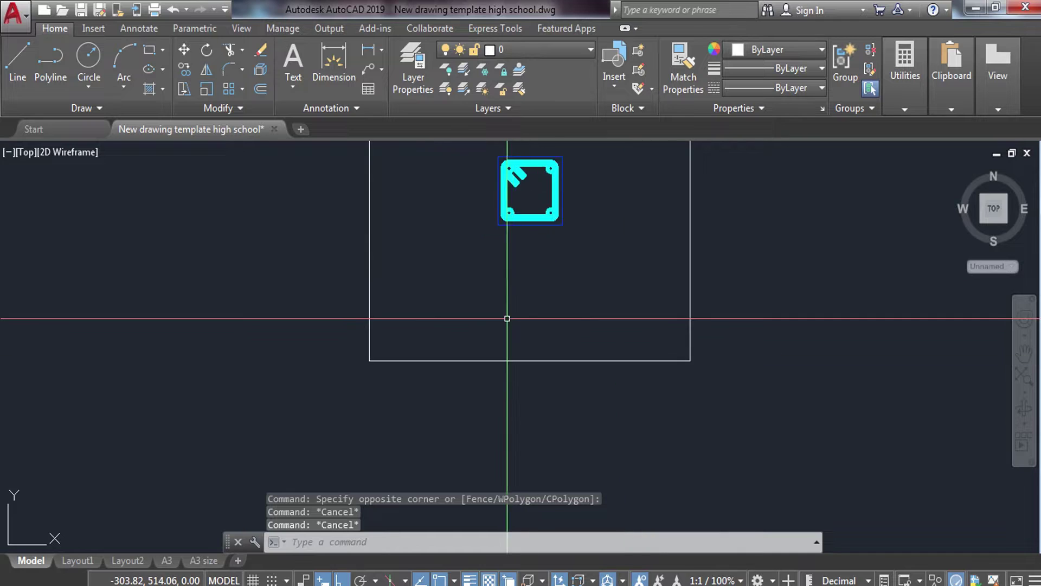
- Offset the footing rectangle 0.05 inward to create an inner outline
scroll(421, 358, "down", 2)
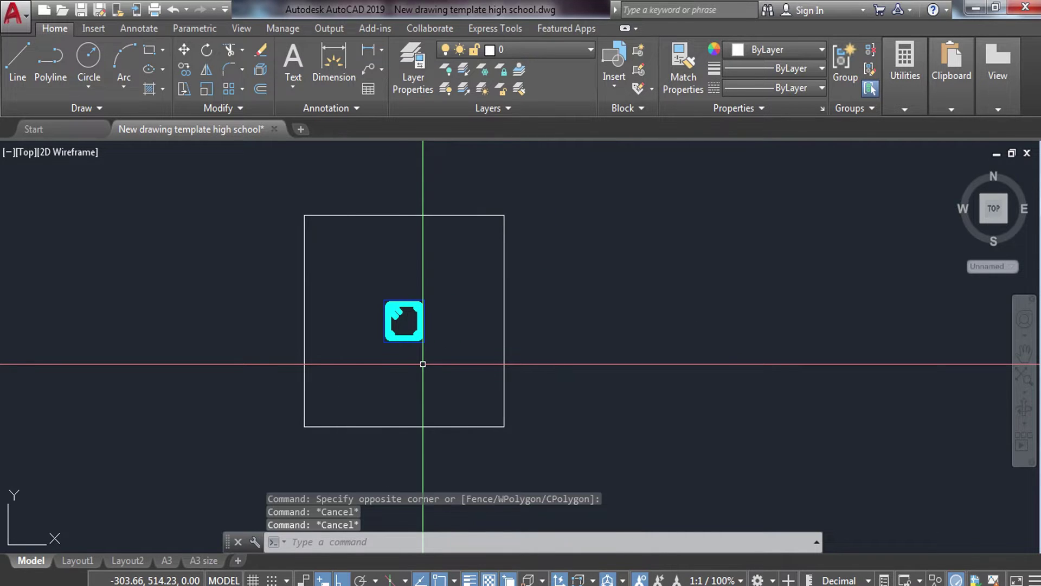
type("c")
key("Return")
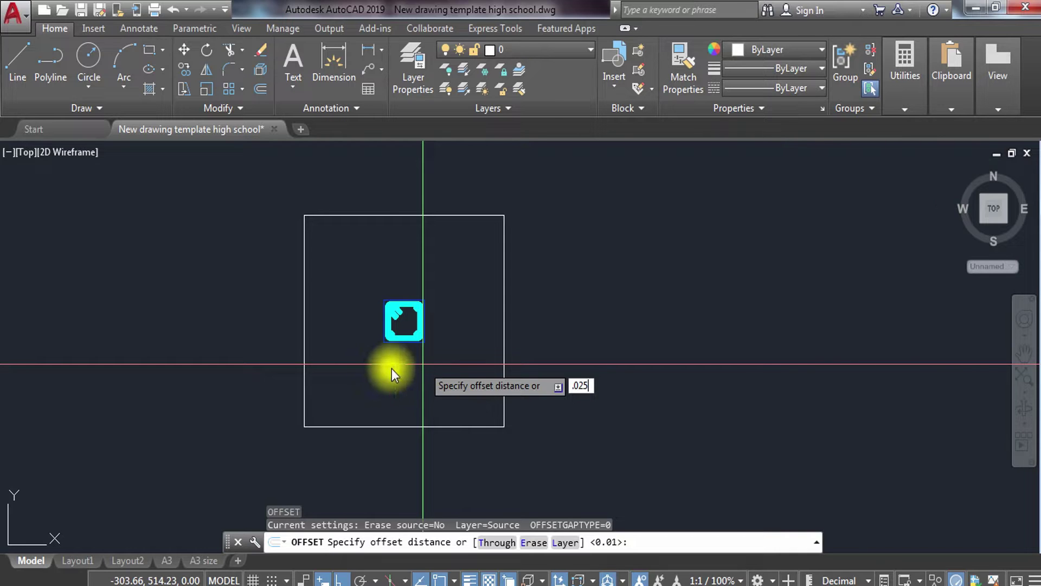
key("Escape")
key("Return")
type(".05")
key("Return")
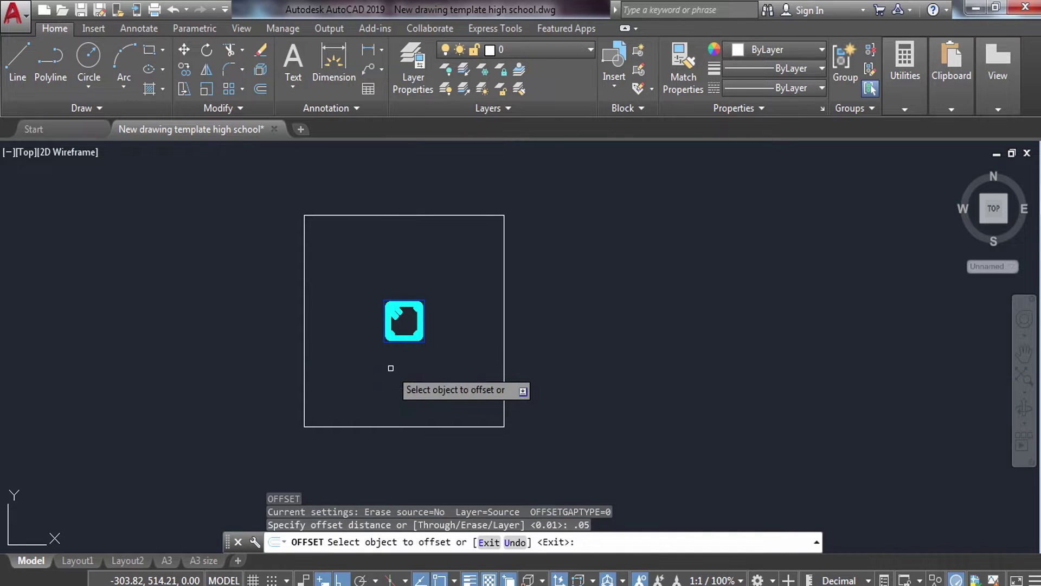
left_click(399, 422)
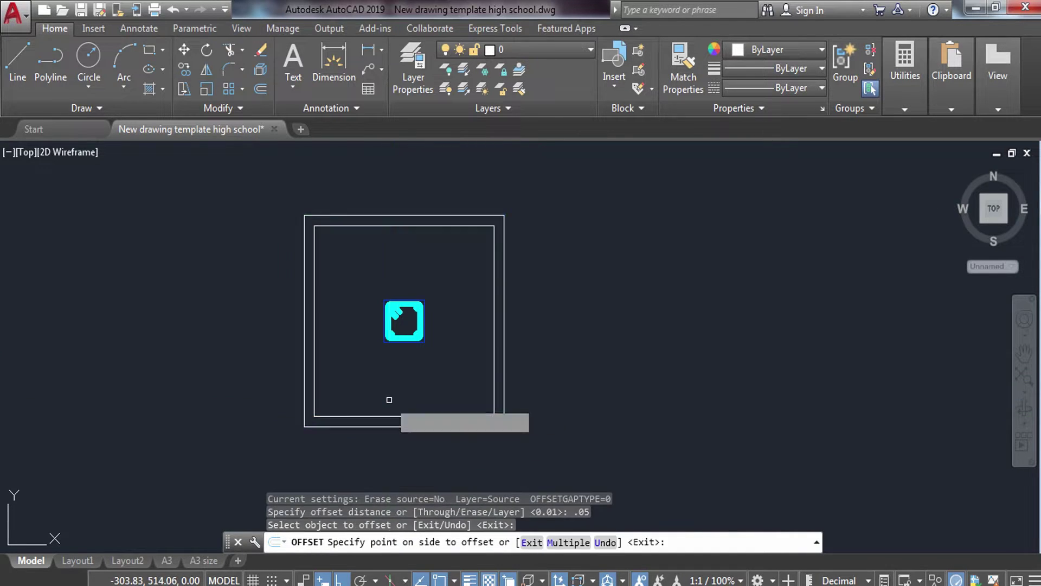
left_click(382, 410)
key("Escape")
key("Escape")
- Select the new inner rectangle, then start and cancel a circle
scroll(365, 418, "up", 4)
left_click(290, 423)
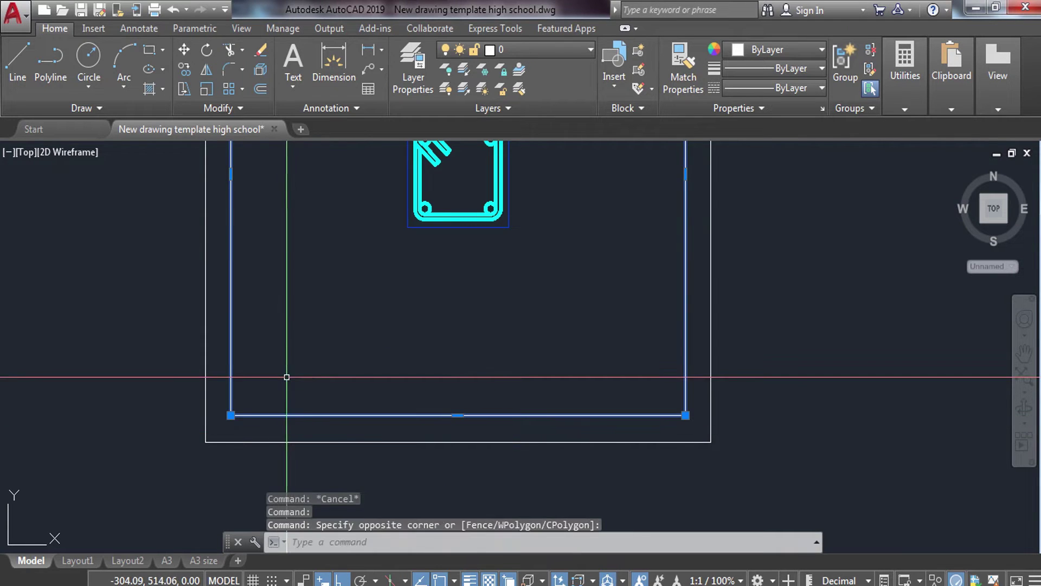
middle_click_drag(383, 338, 387, 352)
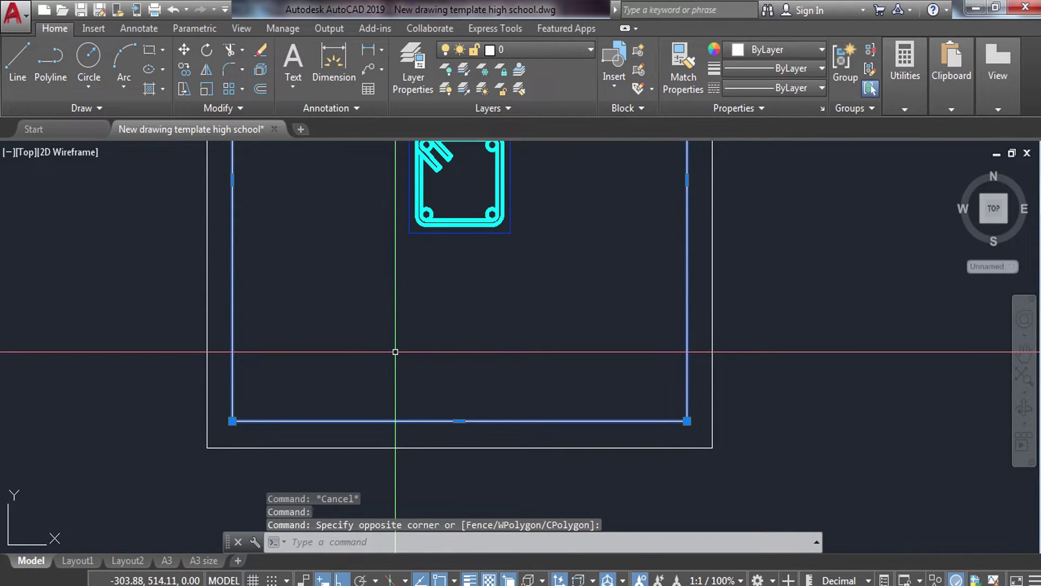
type("c")
key("Return")
scroll(396, 353, "down", 3)
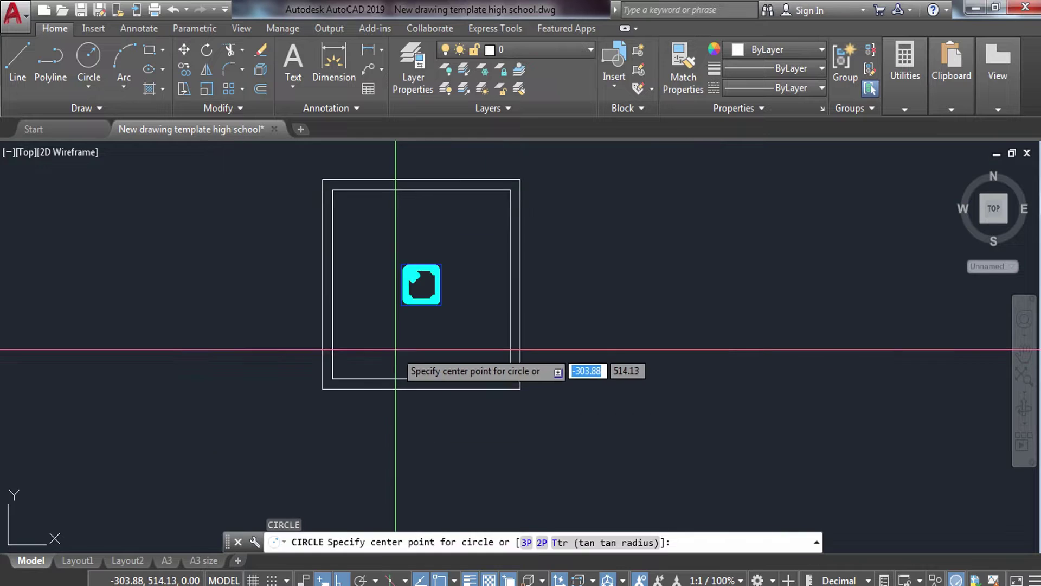
key("Escape")
key("Escape")
key("Escape")
key("Escape")
scroll(344, 228, "up", 4)
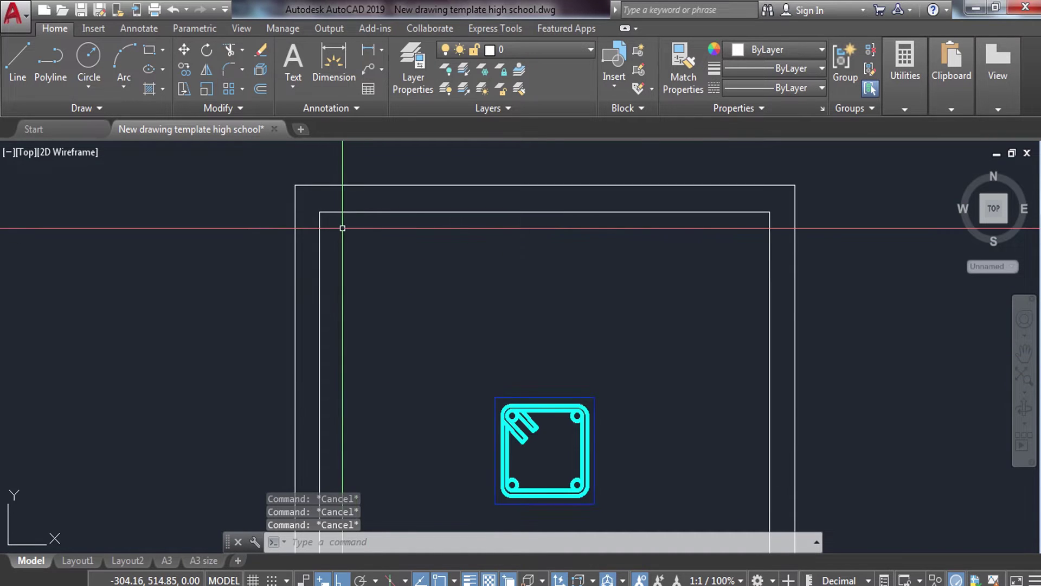
scroll(362, 229, "down", 4)
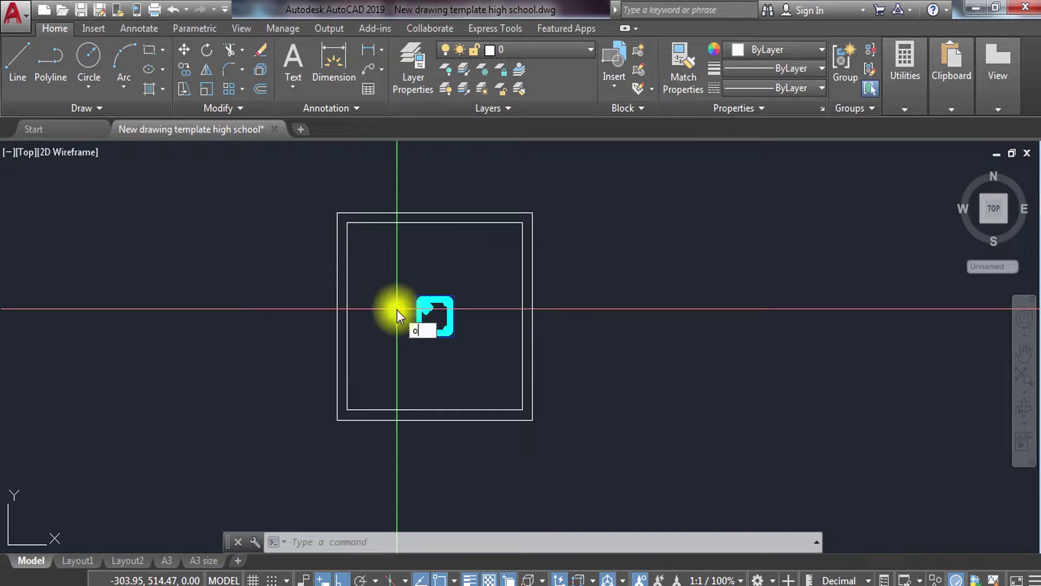
- Offset the inner outline once more and explode it into separate lines
type("o")
key("Return")
key("Return")
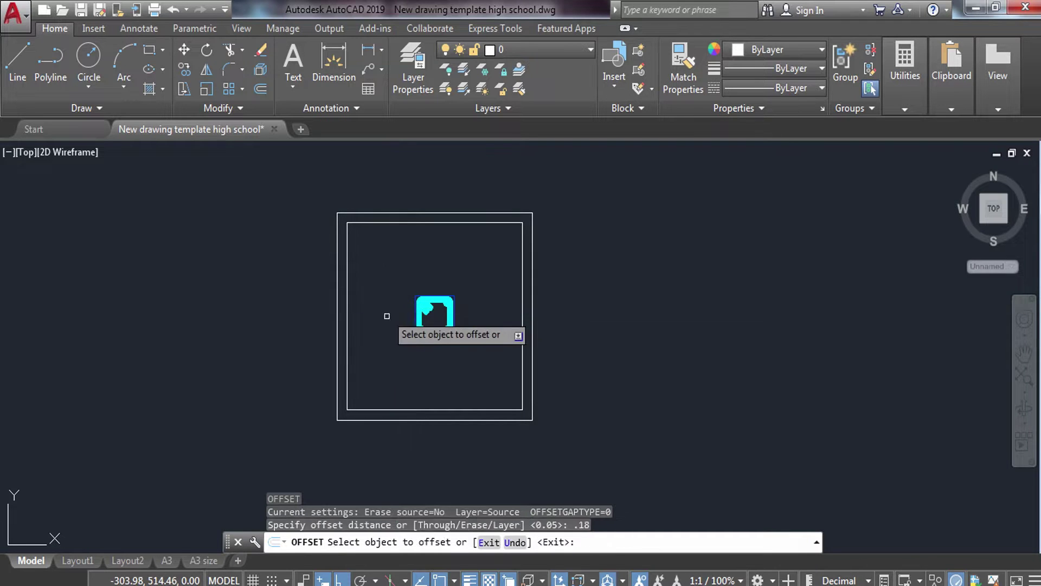
left_click(349, 255)
left_click(407, 257)
key("Escape")
left_click_drag(414, 249, 371, 280)
type("x")
key("Return")
left_click(354, 283)
left_click(341, 312)
type("x")
key("Return")
- Offset from the left inner edge at 0.18 to add four vertical bar lines
type("o")
key("Return")
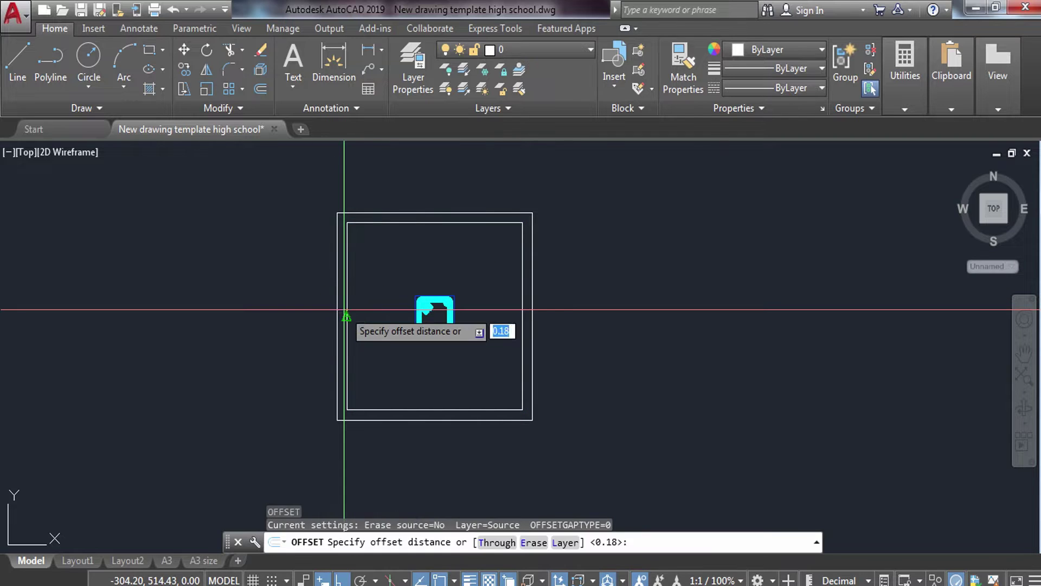
type(".18")
key("Return")
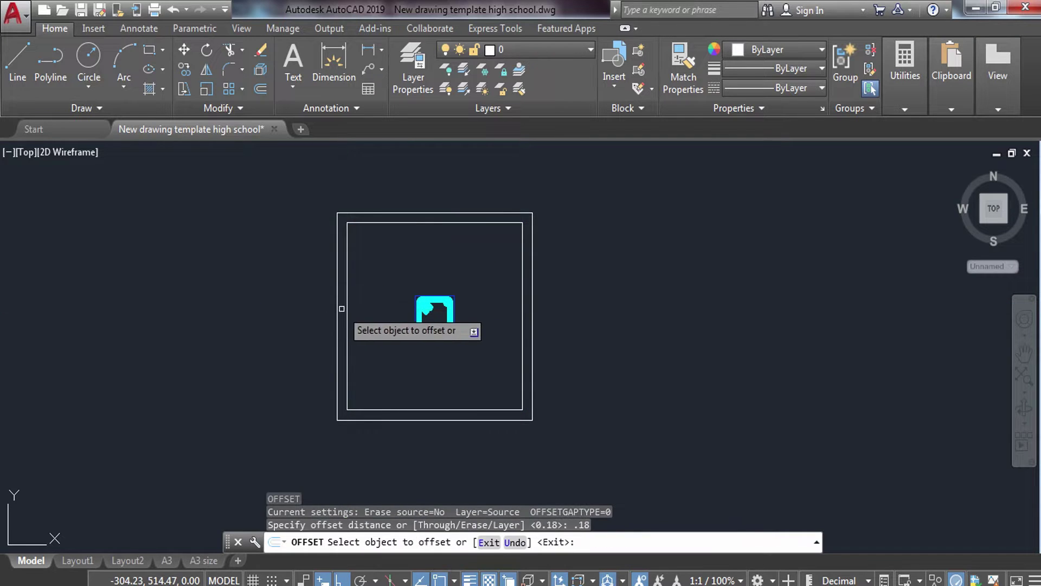
left_click(344, 304)
left_click(393, 276)
left_click(381, 270)
left_click(435, 262)
left_click(417, 257)
left_click(468, 257)
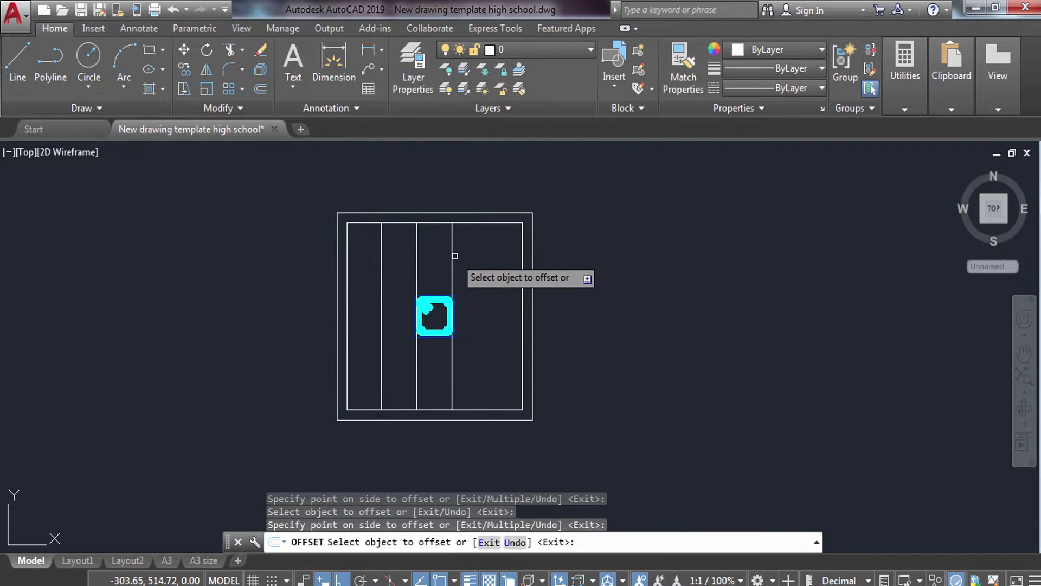
left_click(452, 255)
left_click(491, 255)
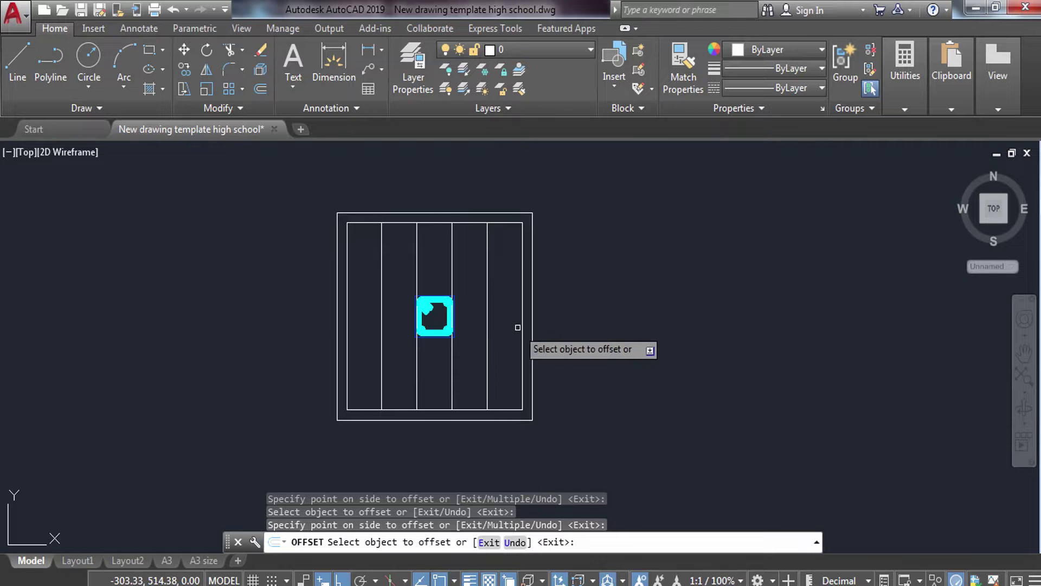
key("Escape")
- Offset from the bottom inner edge at 0.18 to add four horizontal bar lines
key("Return")
key("Return")
left_click(395, 410)
left_click(408, 369)
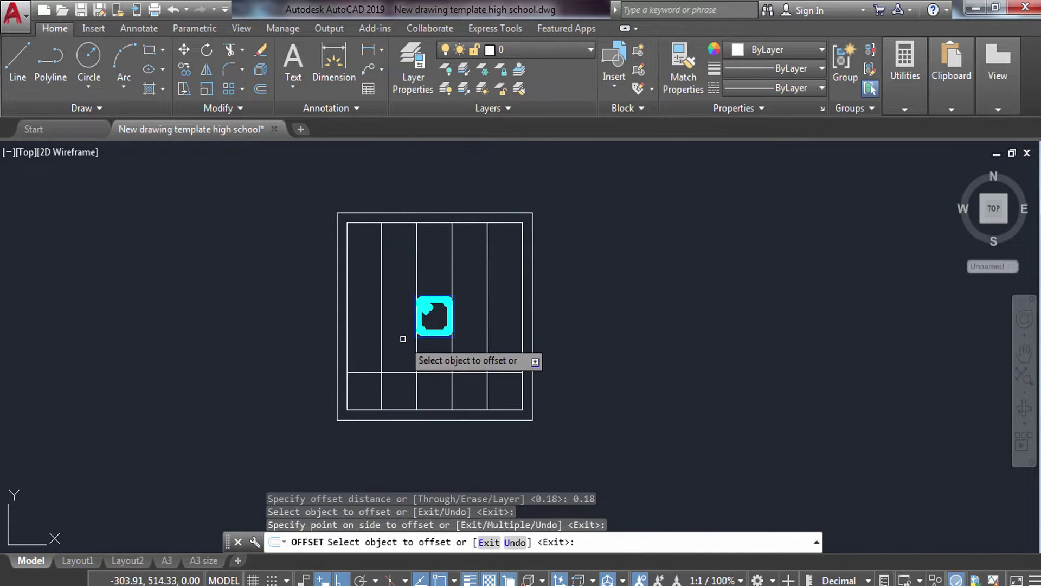
left_click(403, 371)
left_click(389, 325)
left_click(390, 333)
left_click(393, 279)
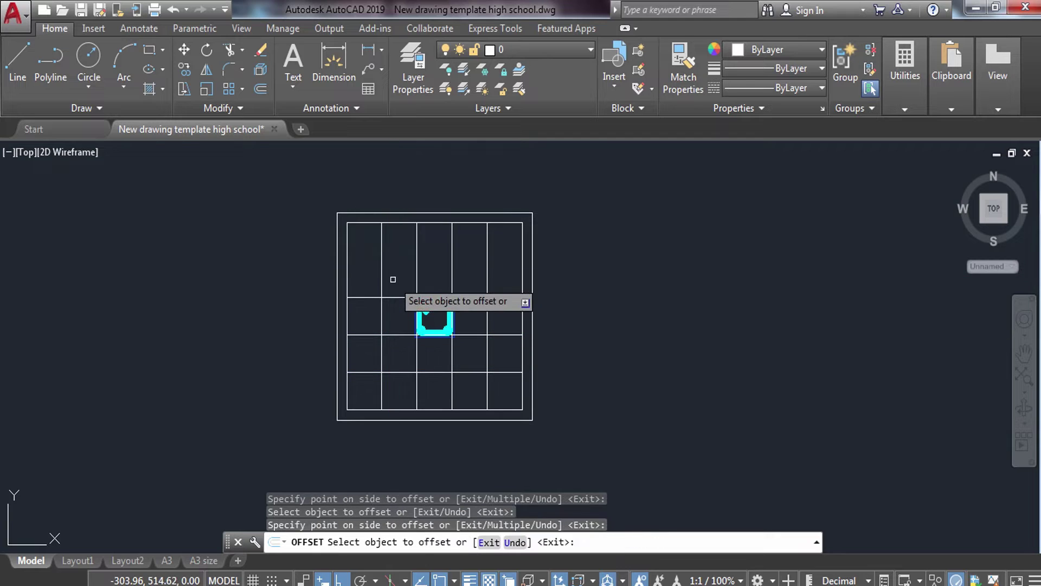
left_click(394, 294)
left_click(400, 296)
left_click(403, 262)
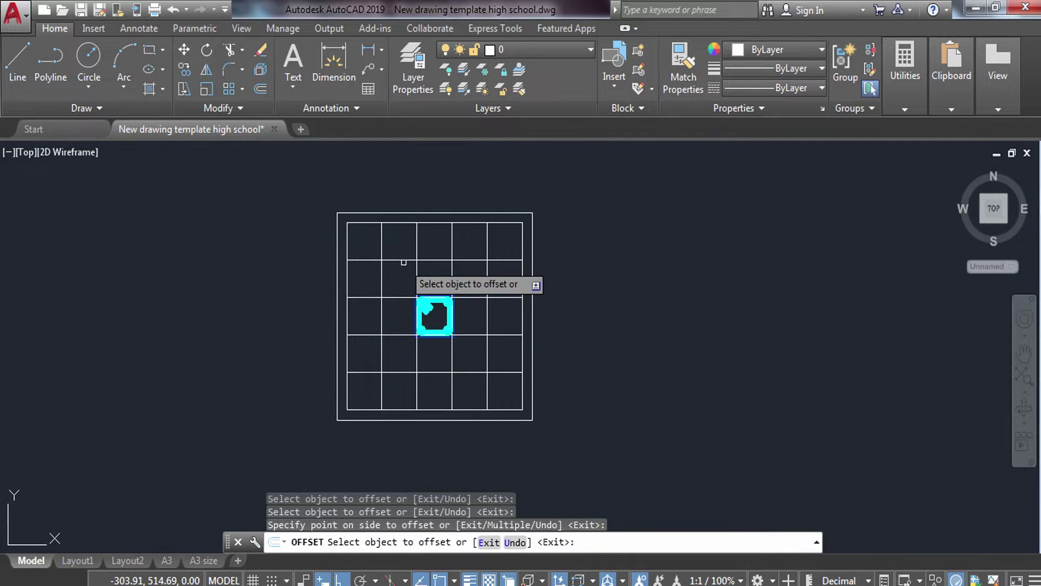
key("Escape")
scroll(424, 328, "up", 6)
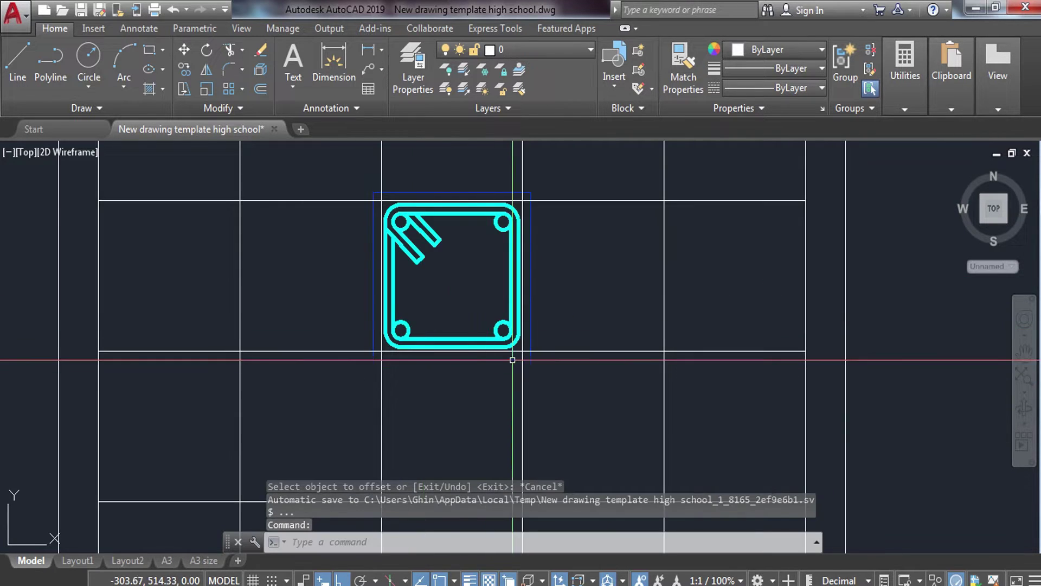
scroll(420, 222, "up", 3)
type("tr")
key("Return")
key("Return")
scroll(318, 202, "up", 2)
scroll(343, 261, "up", 2)
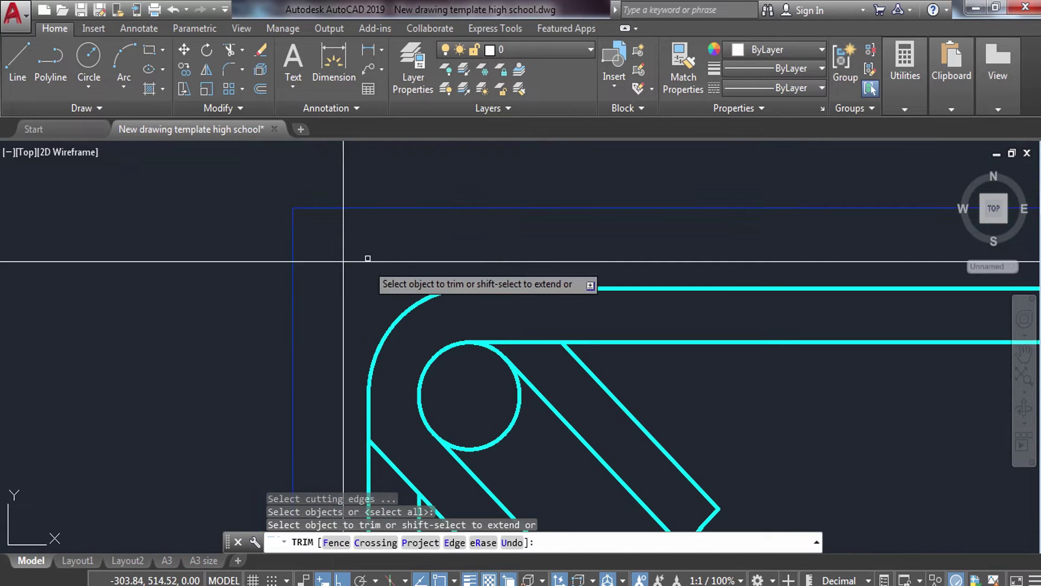
left_click(355, 255)
left_click(345, 278)
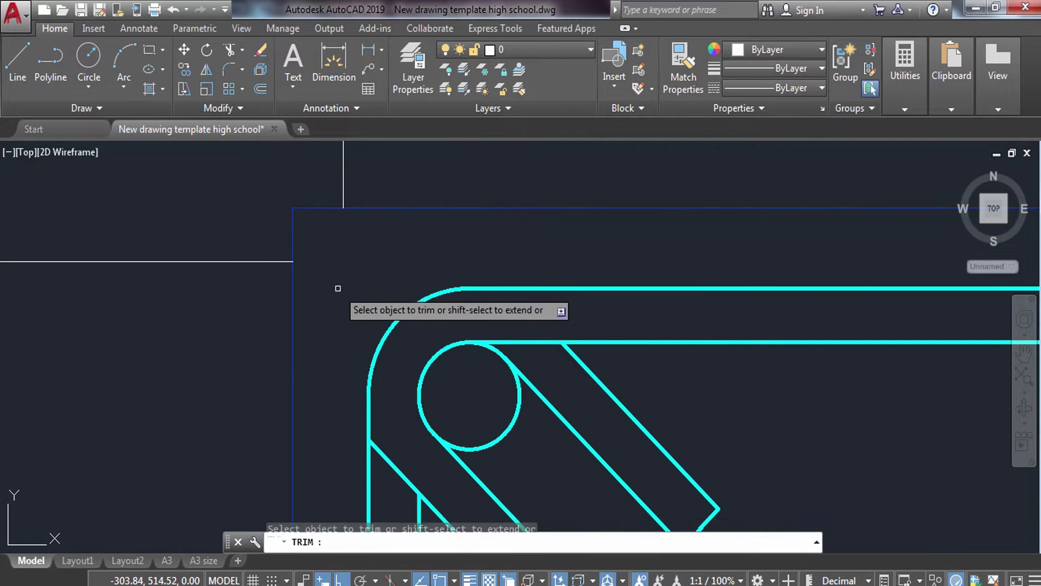
scroll(347, 276, "down", 6)
scroll(558, 297, "up", 2)
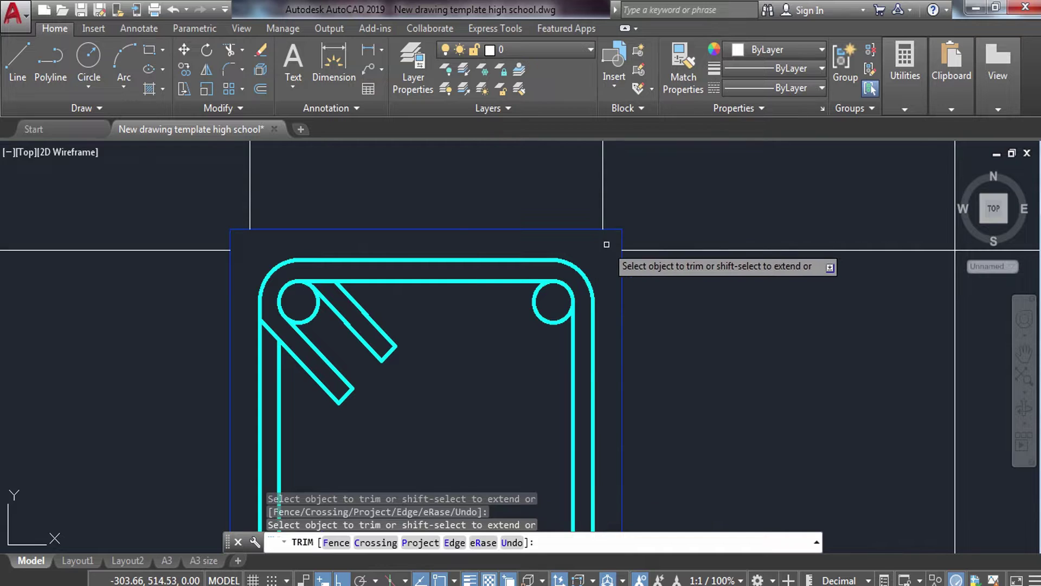
scroll(604, 323, "down", 4)
scroll(488, 421, "up", 5)
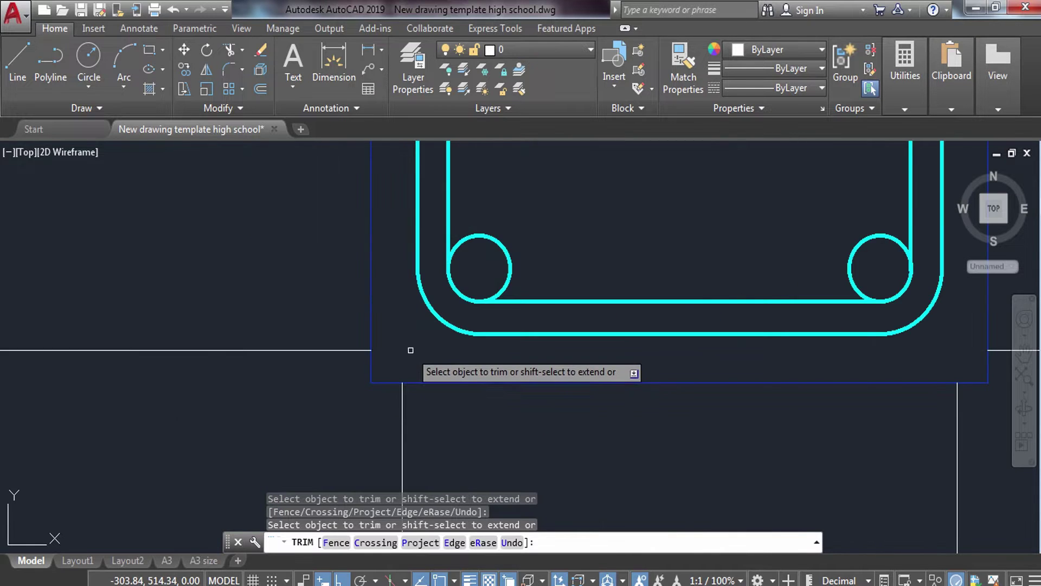
scroll(416, 345, "down", 4)
key("Escape")
scroll(416, 344, "down", 3)
scroll(327, 309, "down", 3)
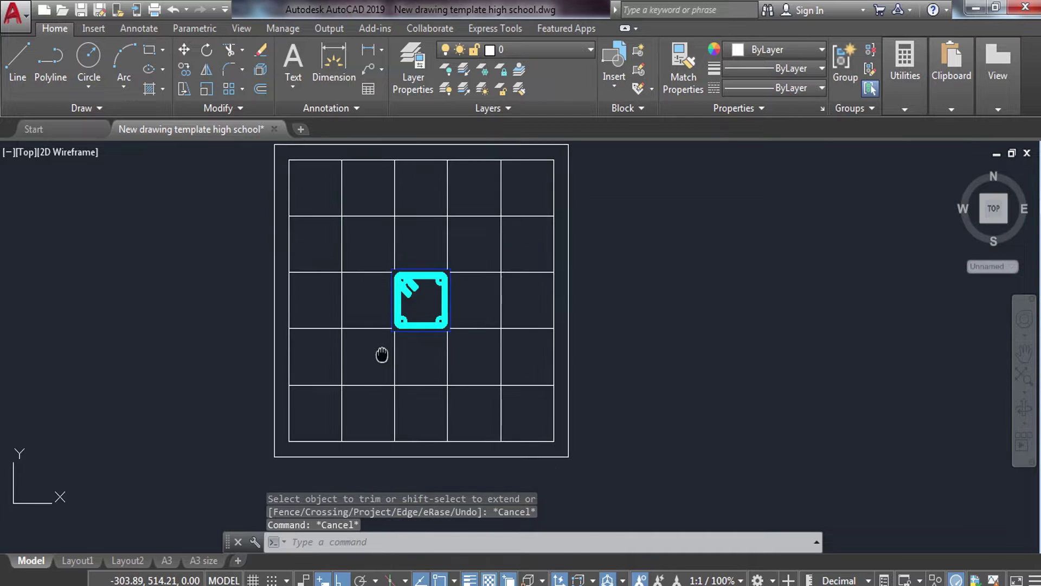
scroll(325, 309, "up", 2)
scroll(336, 357, "up", 4)
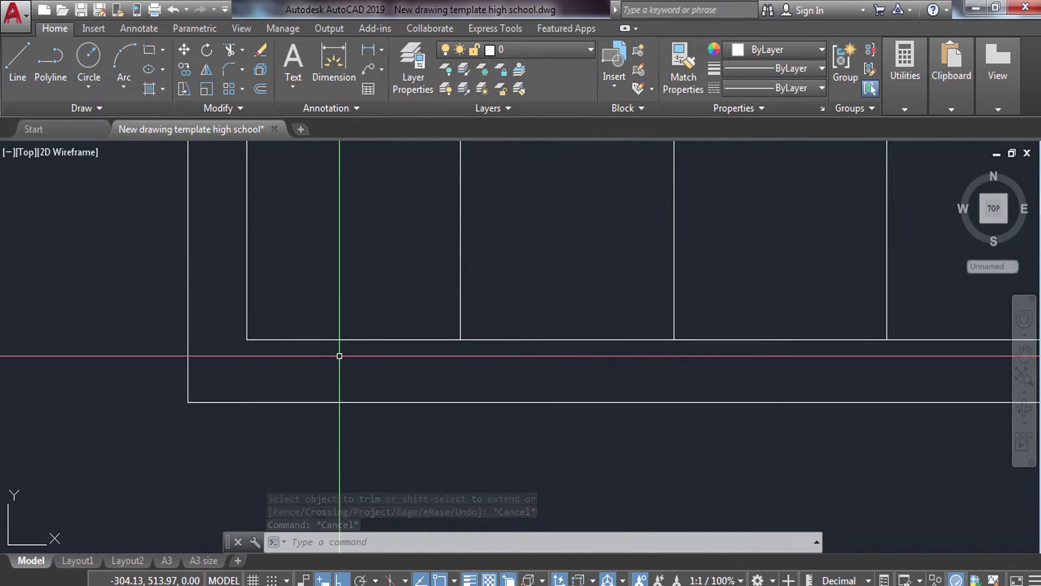
type("o")
key("Return")
type(".01")
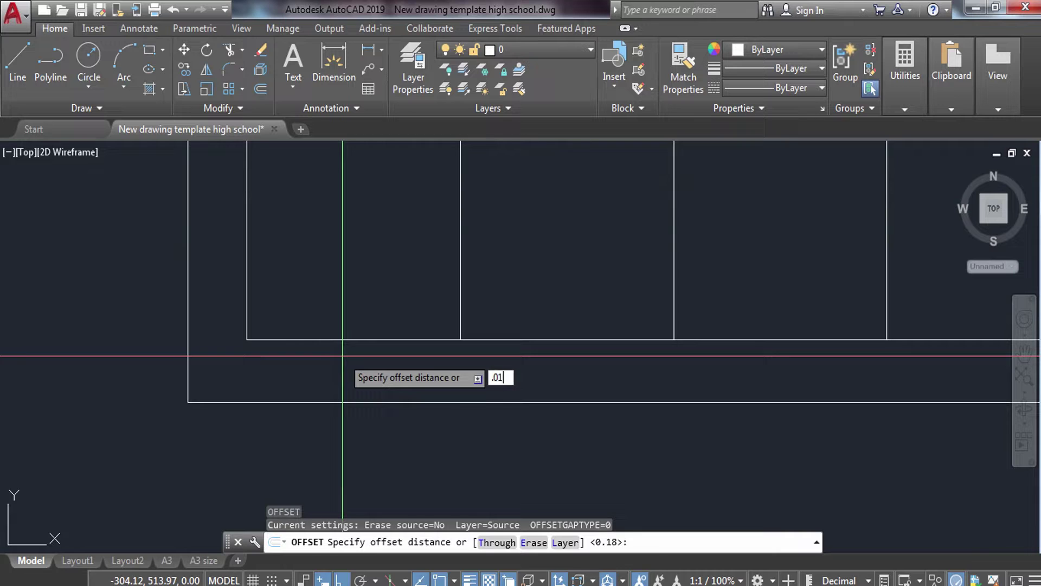
- Offset the bottom bar line 0.01 upward twice
key("Return")
left_click(345, 340)
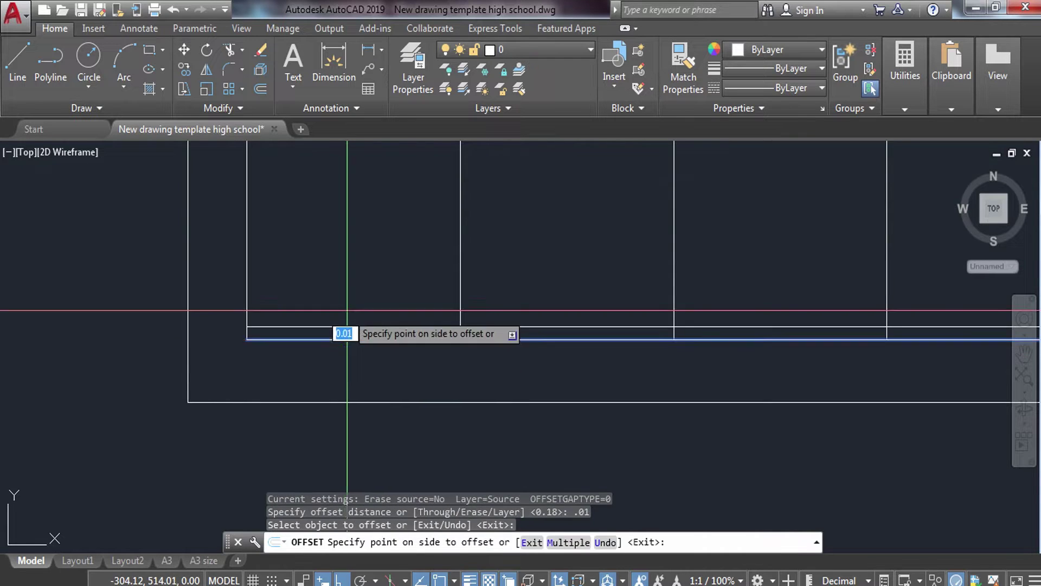
left_click(328, 327)
left_click(319, 297)
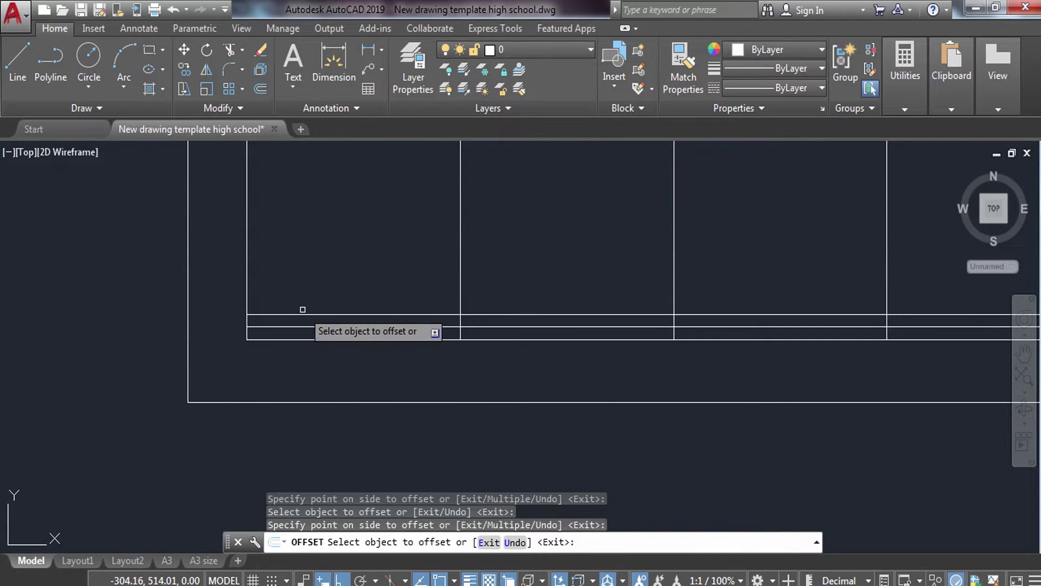
left_click(302, 313)
left_click(297, 295)
key("Escape")
type("f")
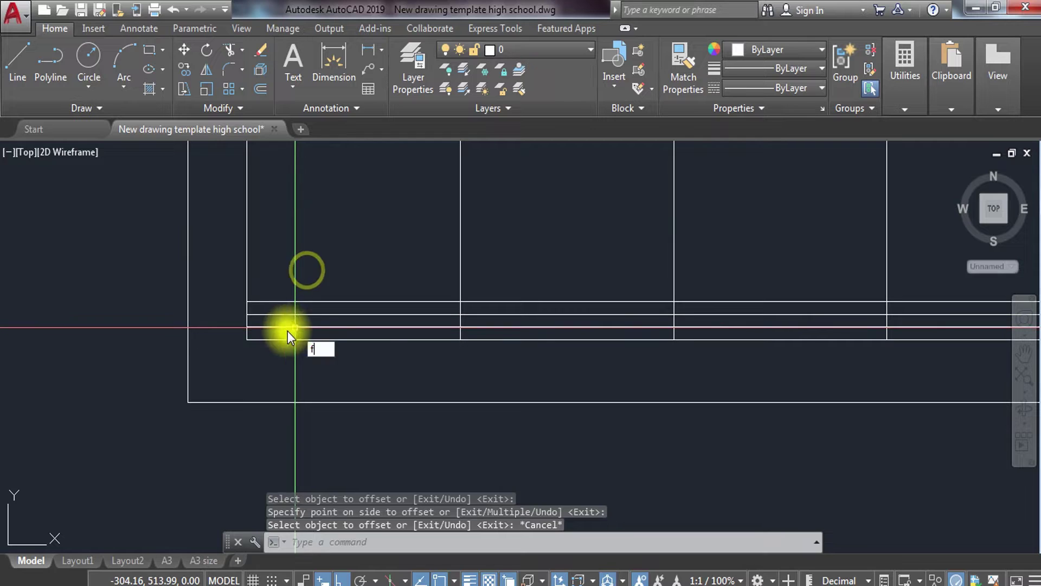
- Round the bar's left end with a fillet between the bar lines
key("Return")
left_click(263, 316)
left_click(259, 339)
key("Return")
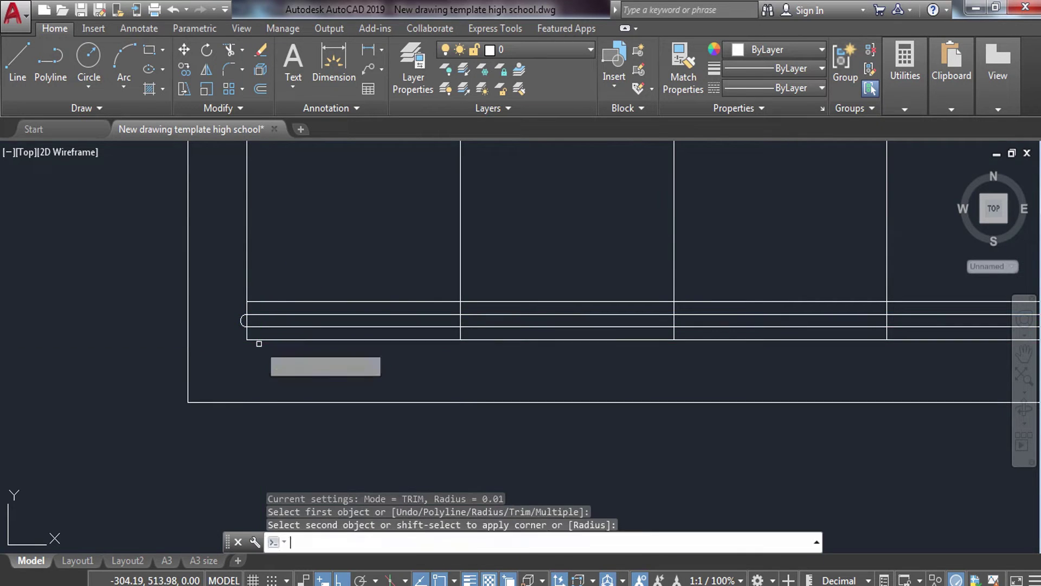
left_click(245, 321)
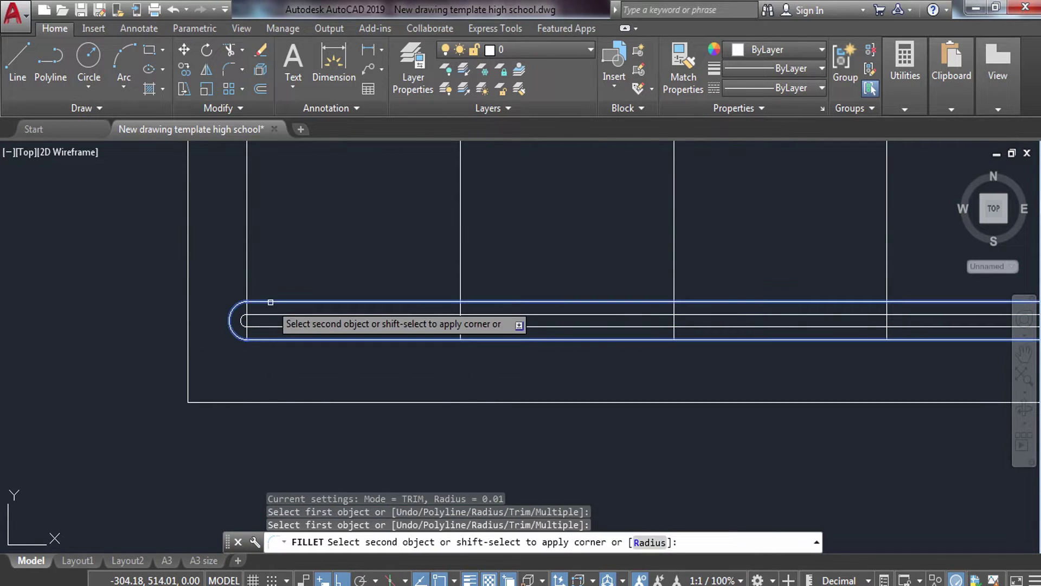
key("Escape")
key("Escape")
- Offset the hook line 0.05 to form the short return leg
key("Return")
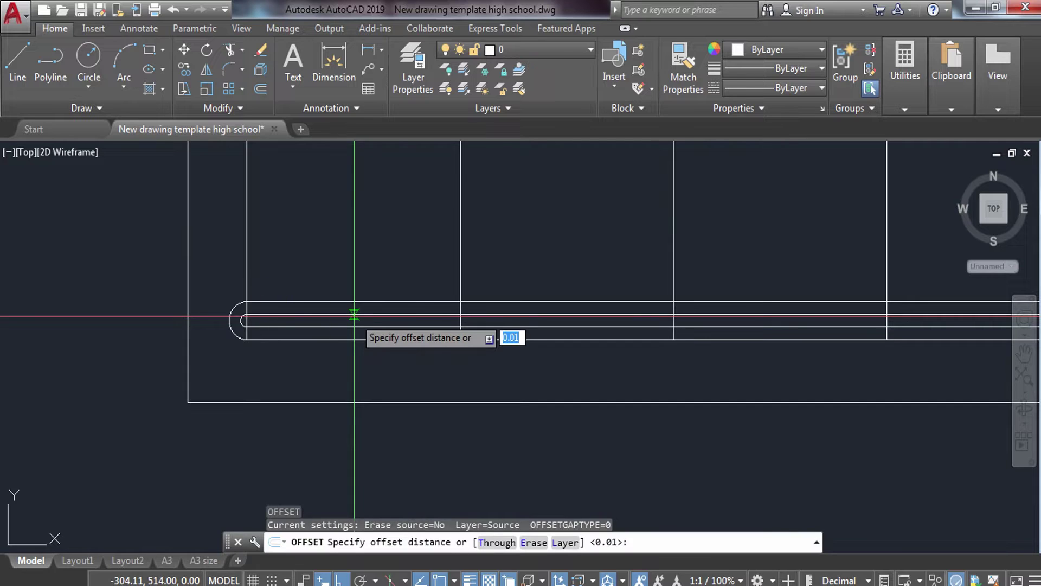
type("5")
key("Return")
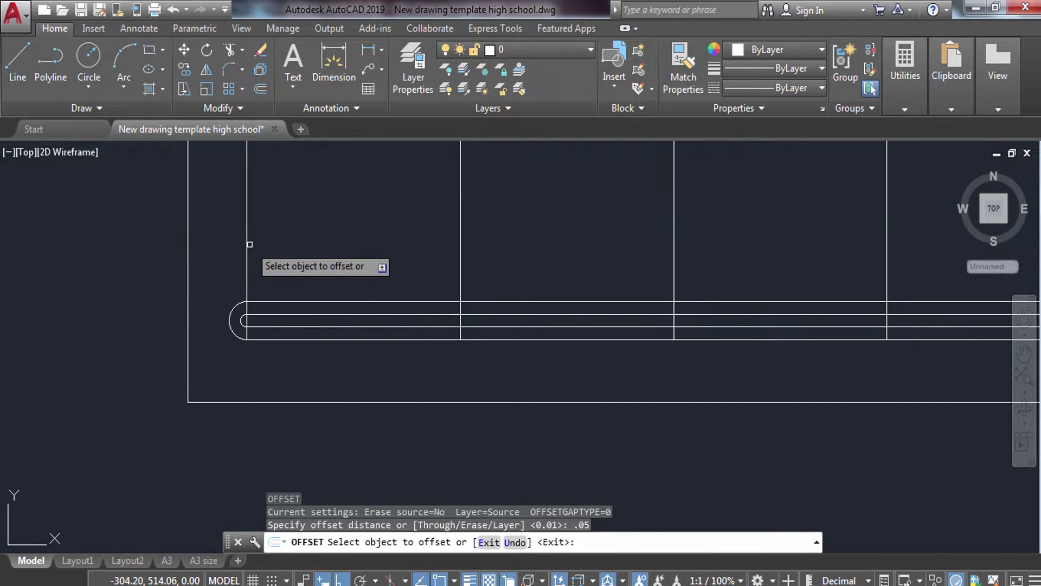
left_click(250, 245)
left_click(309, 254)
key("Escape")
key("Escape")
- Trim the excess segments around the hook with crossing windows
type("tr")
key("Return")
key("Return")
left_click_drag(353, 279, 333, 325)
scroll(309, 328, "up", 6)
scroll(309, 328, "down", 5)
left_click_drag(293, 163, 267, 333)
left_click_drag(303, 163, 291, 282)
scroll(274, 282, "up", 5)
left_click_drag(291, 223, 245, 235)
key("Escape")
- Erase the two leftover horizontal lines and select the finished hook
scroll(226, 298, "up", 3)
scroll(507, 294, "down", 3)
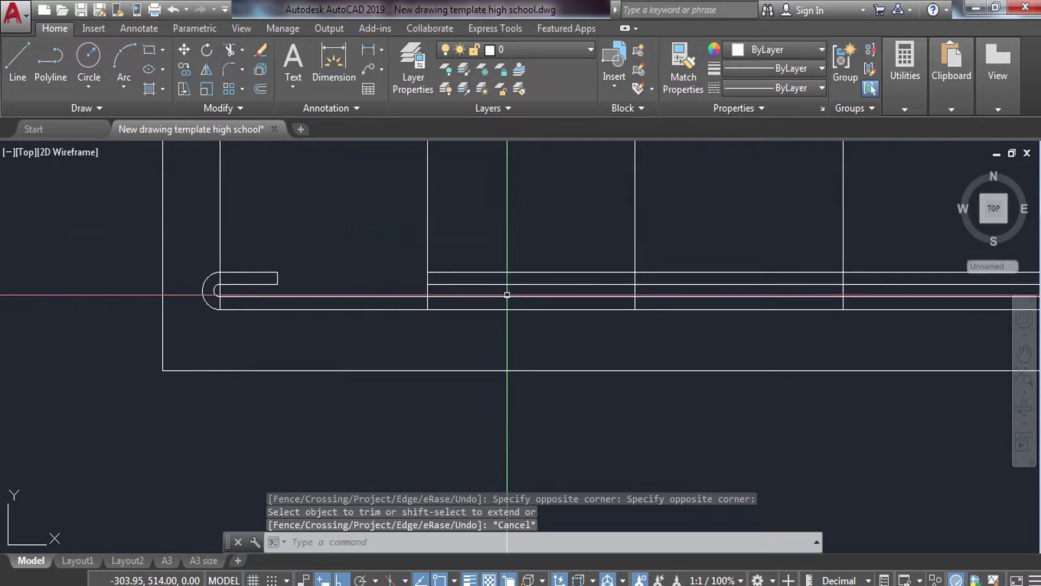
middle_click_drag(507, 295, 391, 298)
middle_click_drag(563, 340, 388, 315)
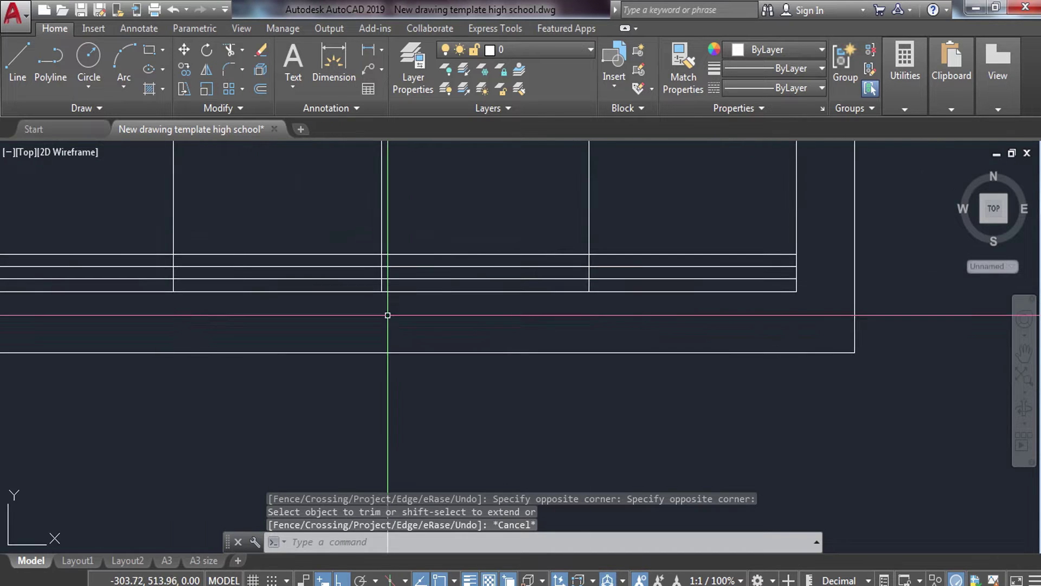
left_click_drag(447, 250, 431, 282)
key("e")
key("Return")
scroll(114, 271, "down", 2)
middle_click_drag(332, 283, 495, 283)
scroll(354, 268, "up", 4)
left_click_drag(210, 251, 375, 353)
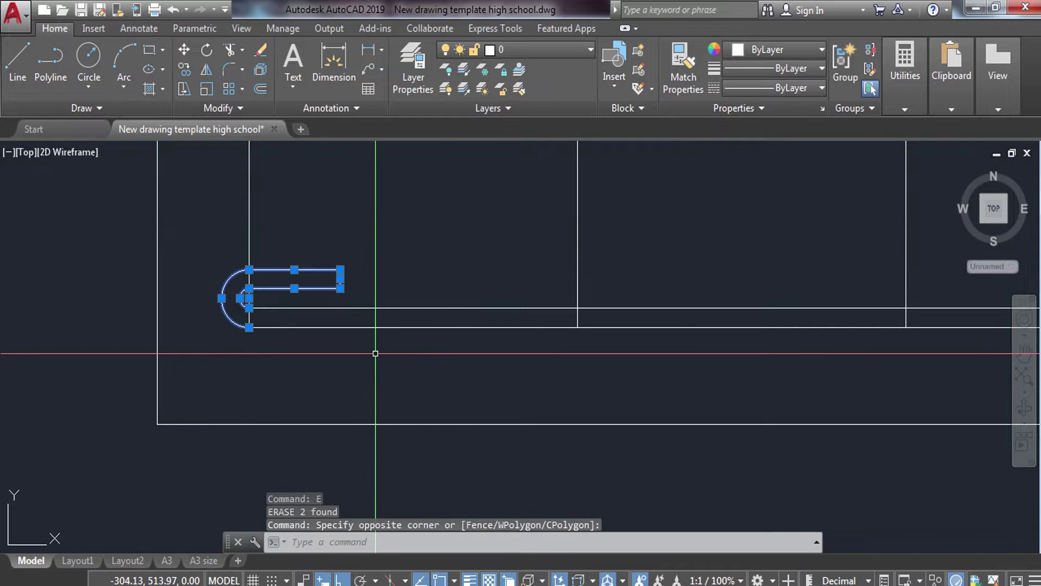
type("co")
key("Return")
- Place a copy of the hook to the left of the bar
left_click(249, 299)
middle_click_drag(108, 385, 412, 385)
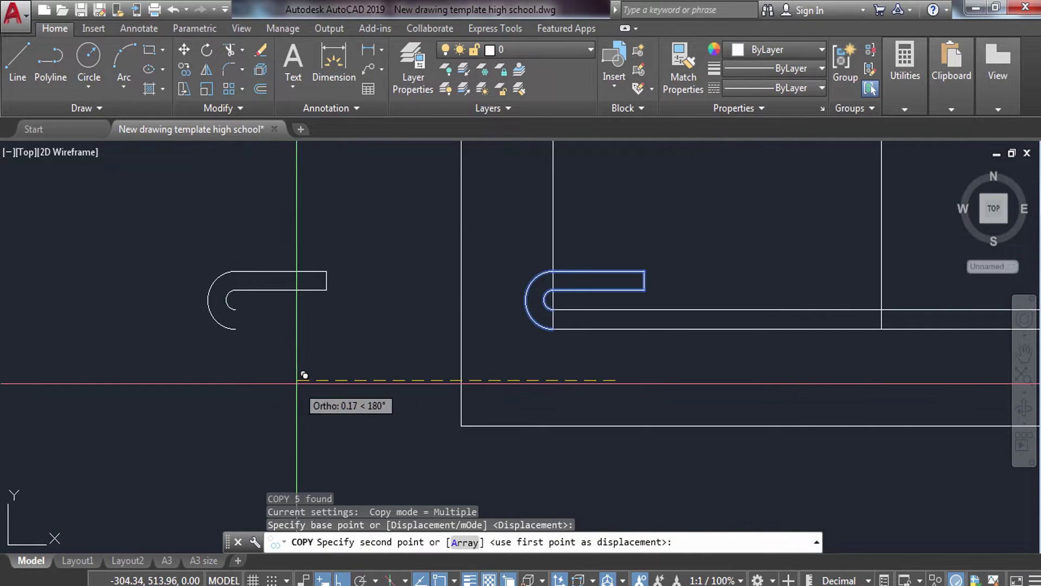
left_click(255, 346)
key("Escape")
- Mirror the copied hook, answering Y to erase the unflipped source
left_click(430, 418)
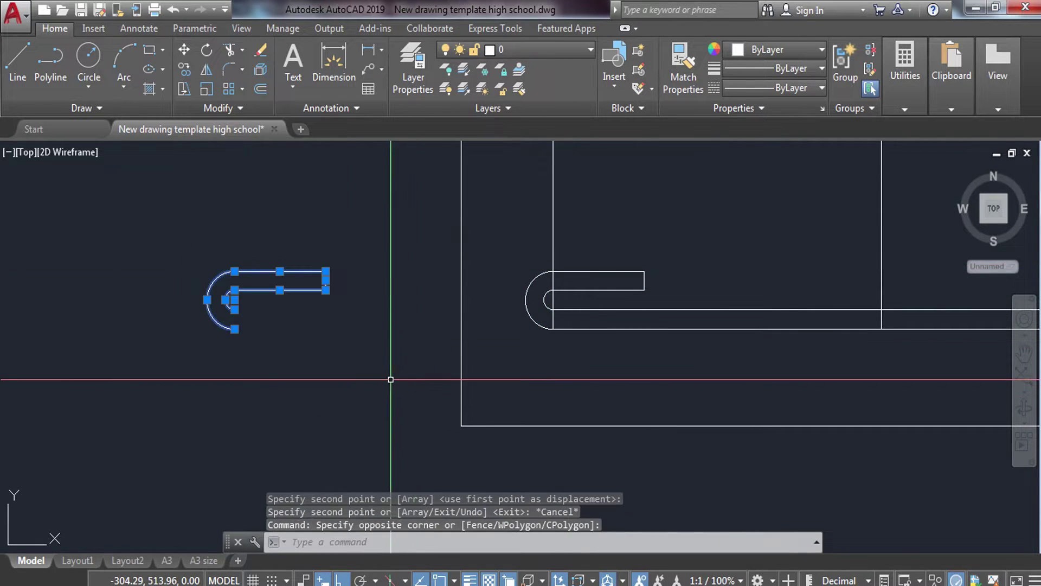
type("mi")
key("Return")
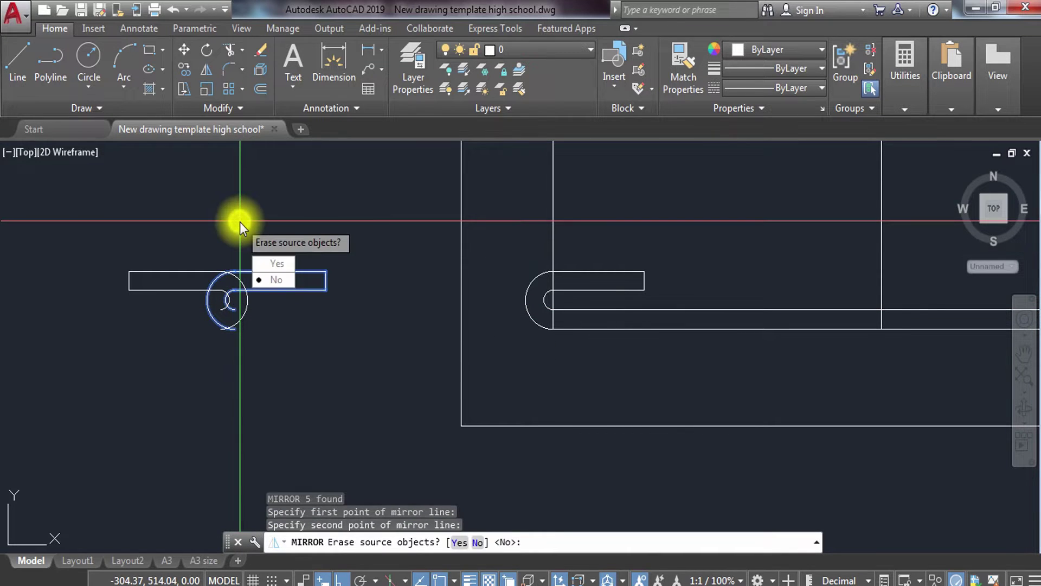
type("y")
key("Return")
- Move the mirrored hook onto the bar's right end and reframe the footing
left_click(96, 237)
left_click(287, 356)
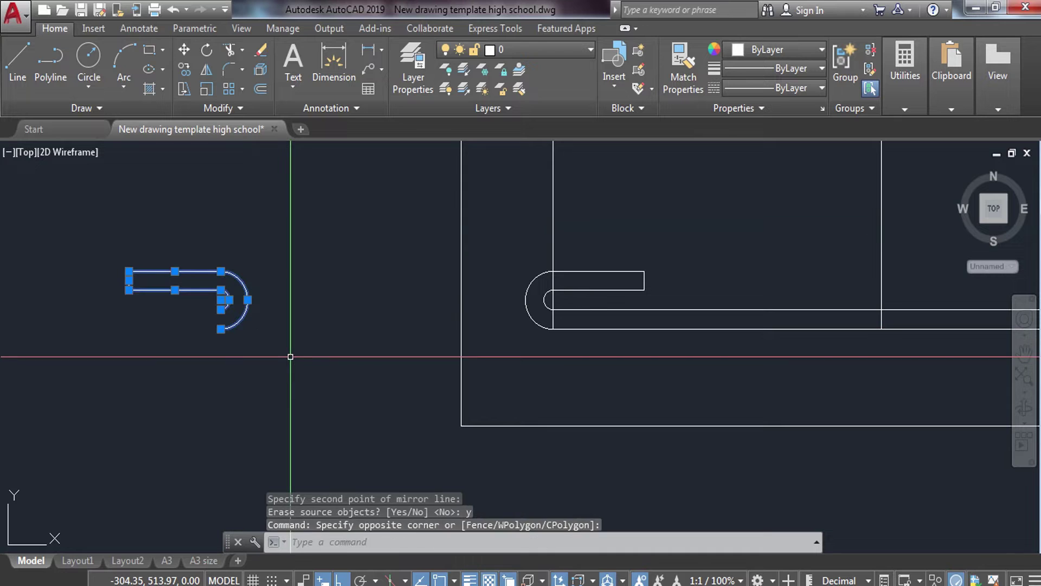
type("m")
key("Return")
left_click(220, 299)
scroll(461, 315, "down", 4)
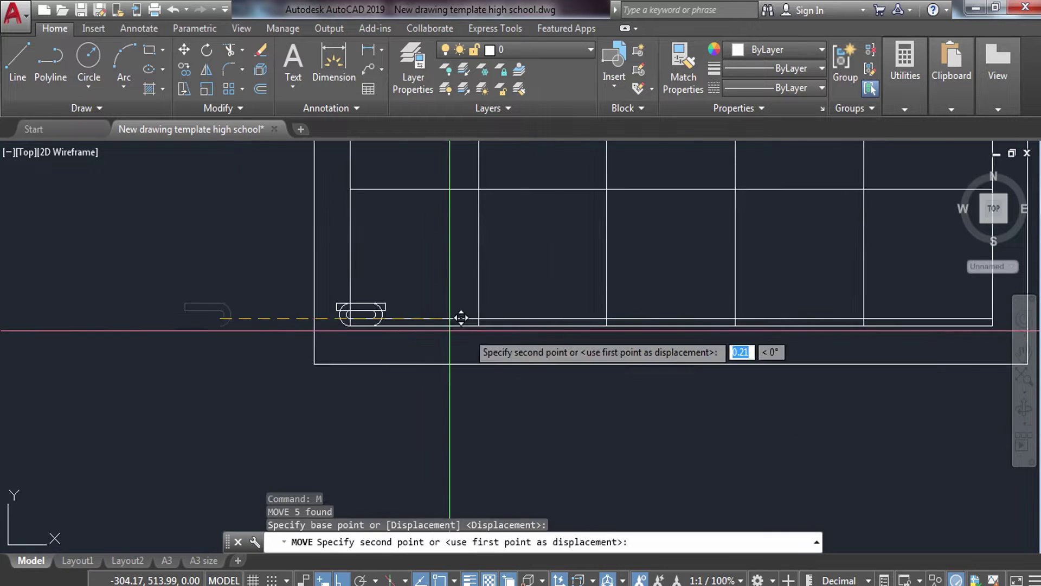
scroll(448, 332, "up", 5)
scroll(714, 353, "up", 1)
scroll(822, 355, "down", 3)
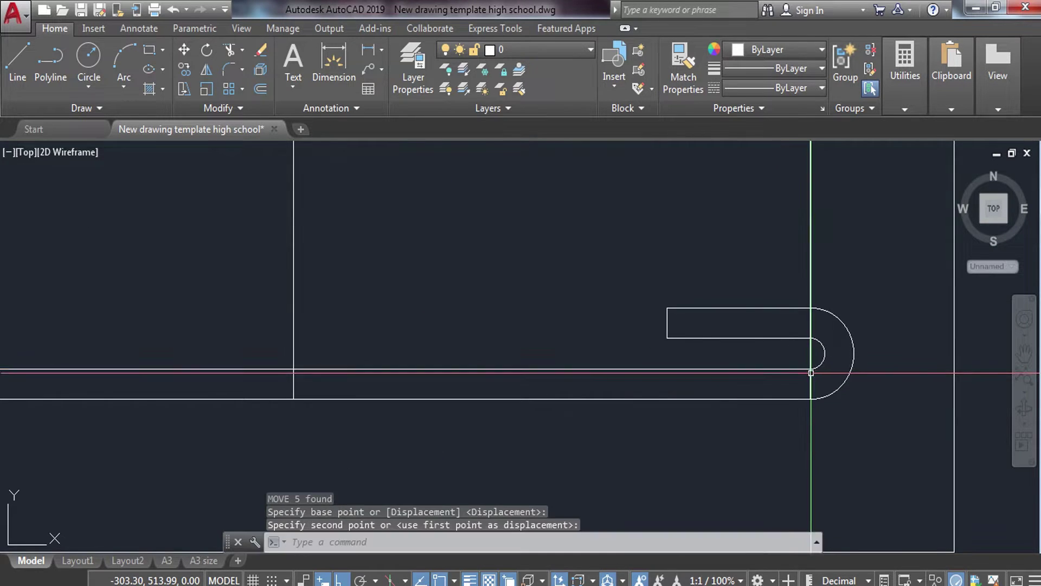
scroll(481, 407, "down", 3)
key("Escape")
middle_click_drag(481, 407, 664, 348)
key("Escape")
middle_click_drag(521, 328, 445, 323)
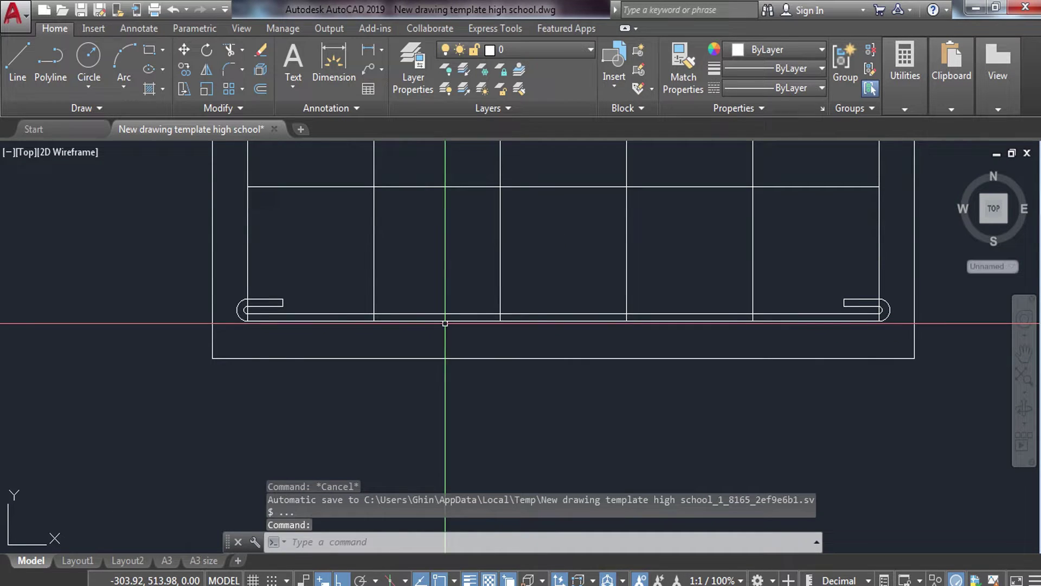
- Window-select the hooked bar and copy it upward into successive footing rows
left_click(226, 287)
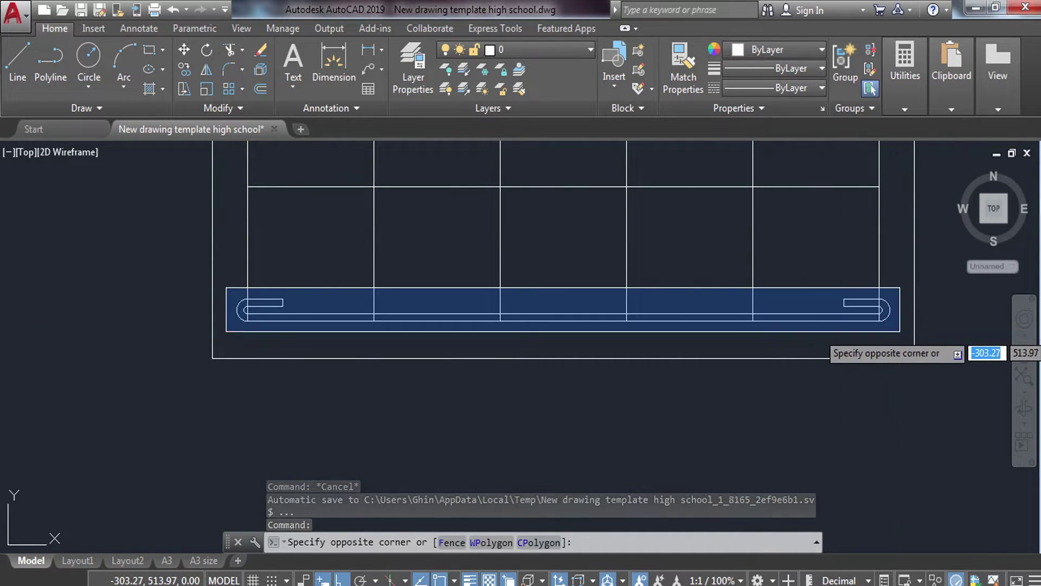
left_click(900, 331)
type("co")
key("Return")
scroll(906, 331, "up", 2)
scroll(861, 324, "up", 2)
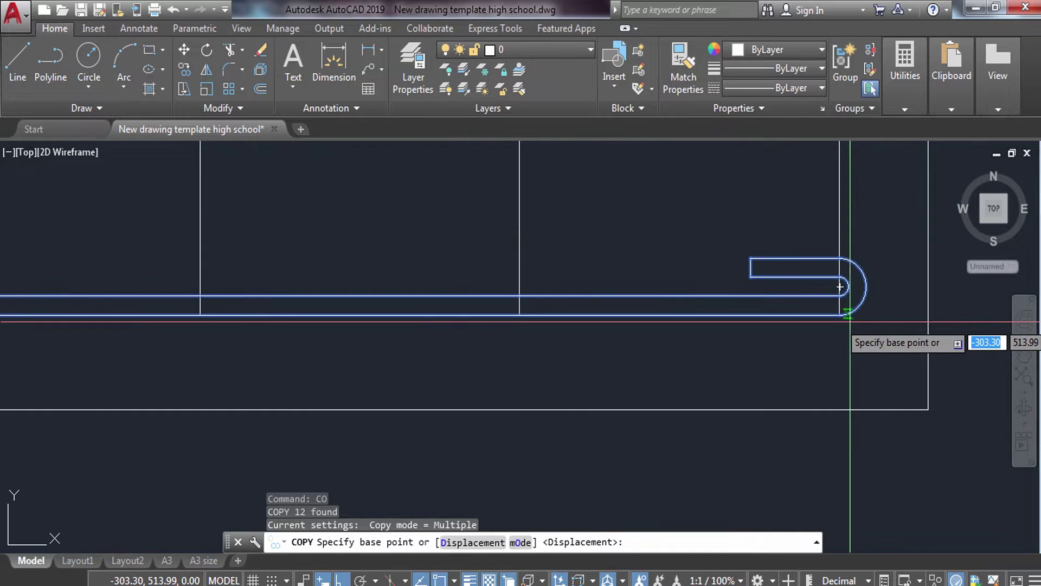
scroll(839, 315, "down", 4)
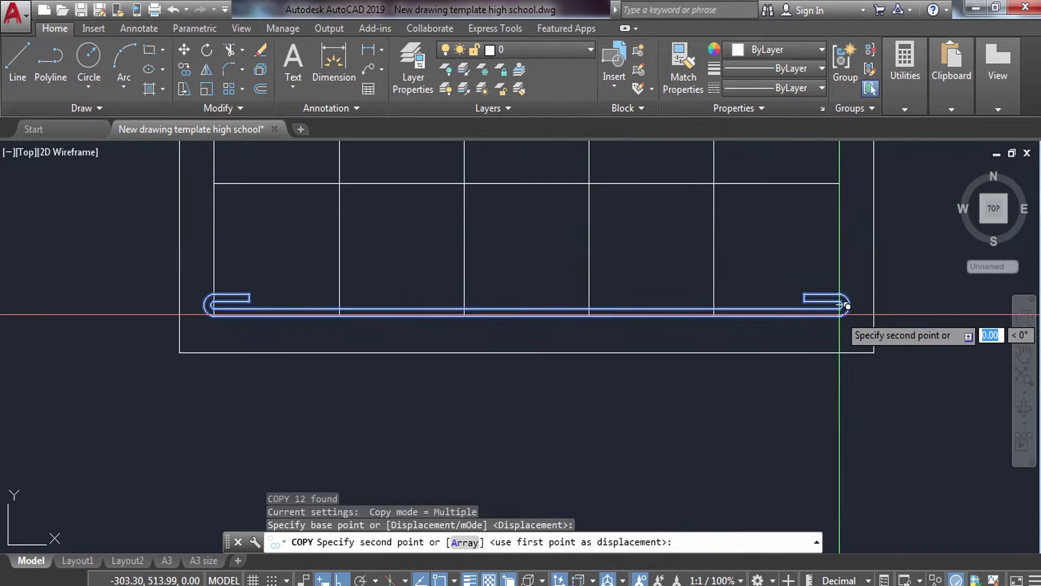
left_click(840, 183)
mouse_move(849, 177)
middle_mouse_down()
mouse_move(889, 401)
mouse_move(884, 331)
middle_mouse_up()
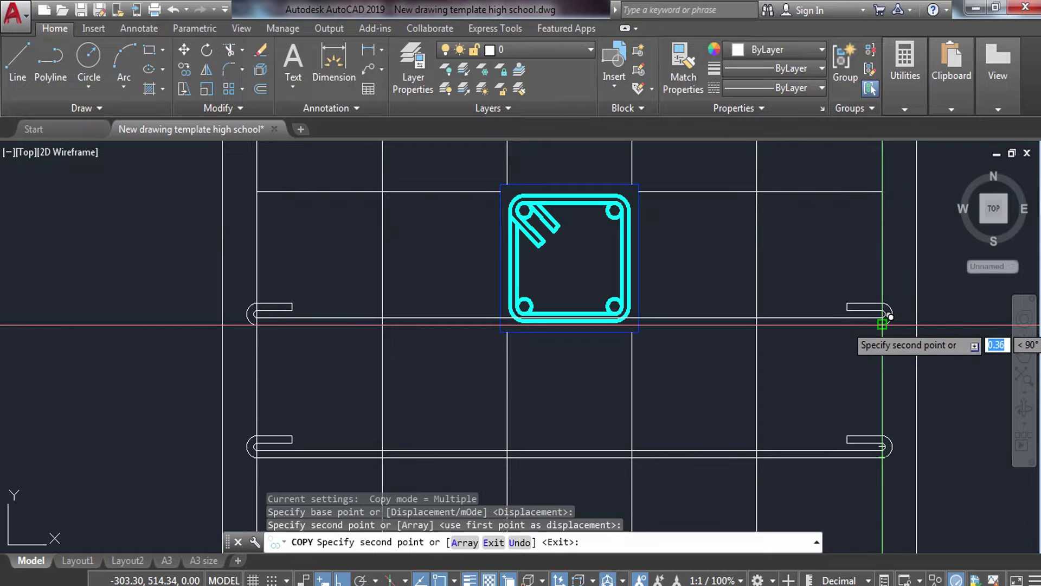
left_click(904, 221)
middle_click_drag(905, 221, 921, 323)
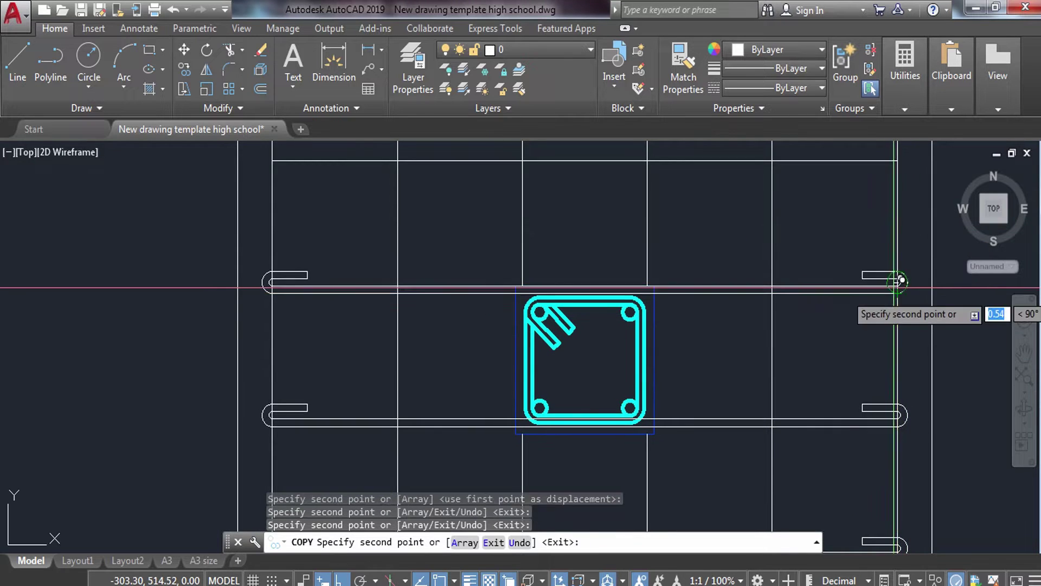
middle_click_drag(898, 280, 901, 423)
scroll(898, 302, "down", 3)
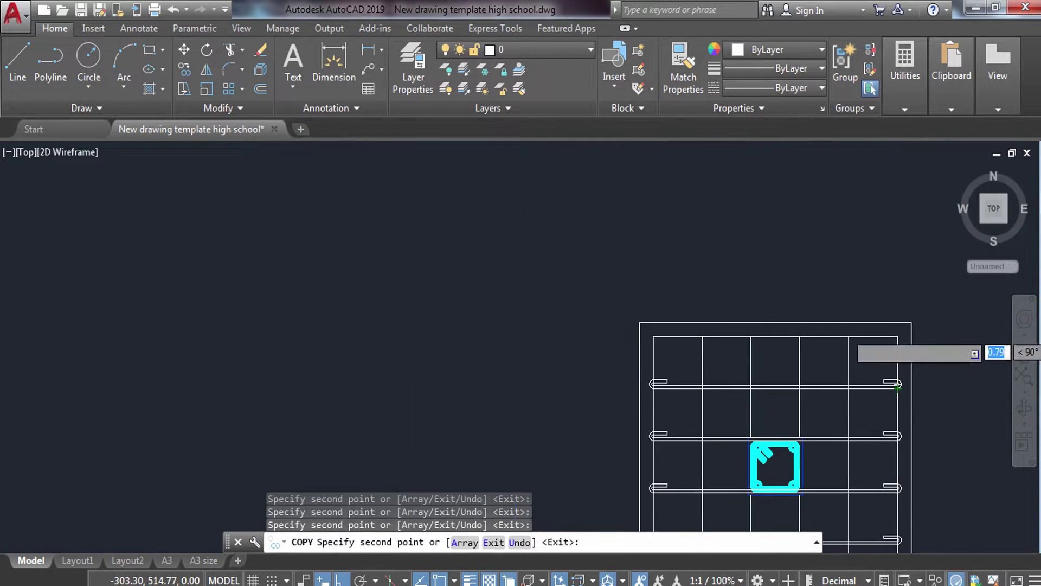
key("Escape")
- Mirror the topmost bar, erasing the original with Y
scroll(500, 364, "up", 3)
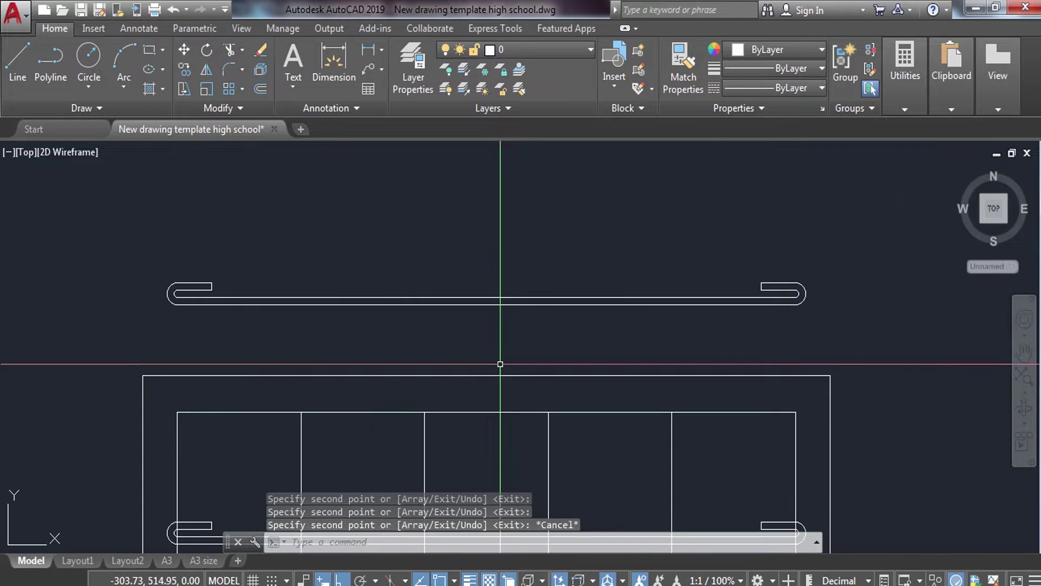
left_click(152, 244)
left_click(817, 327)
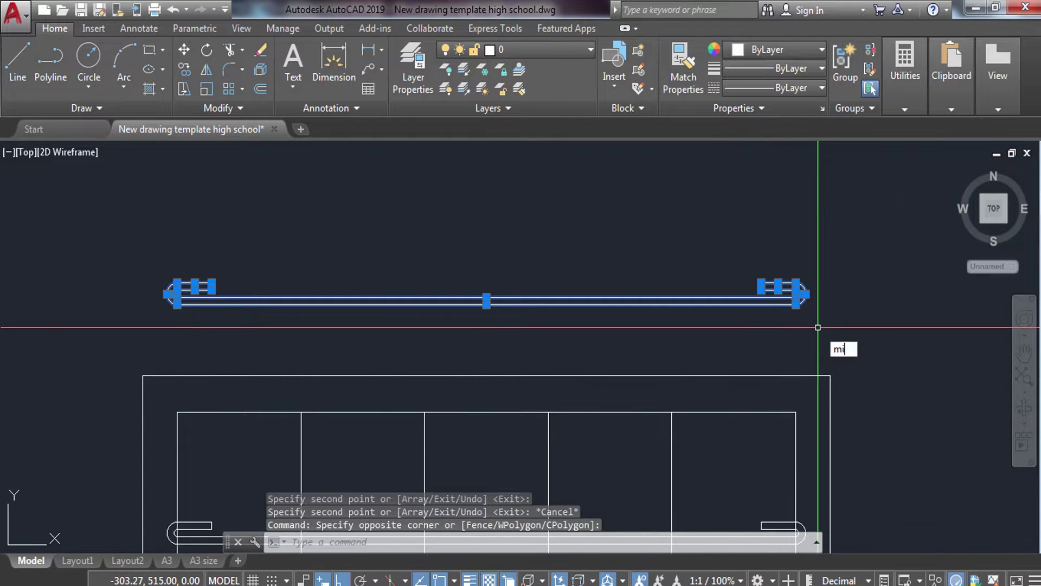
key("Return")
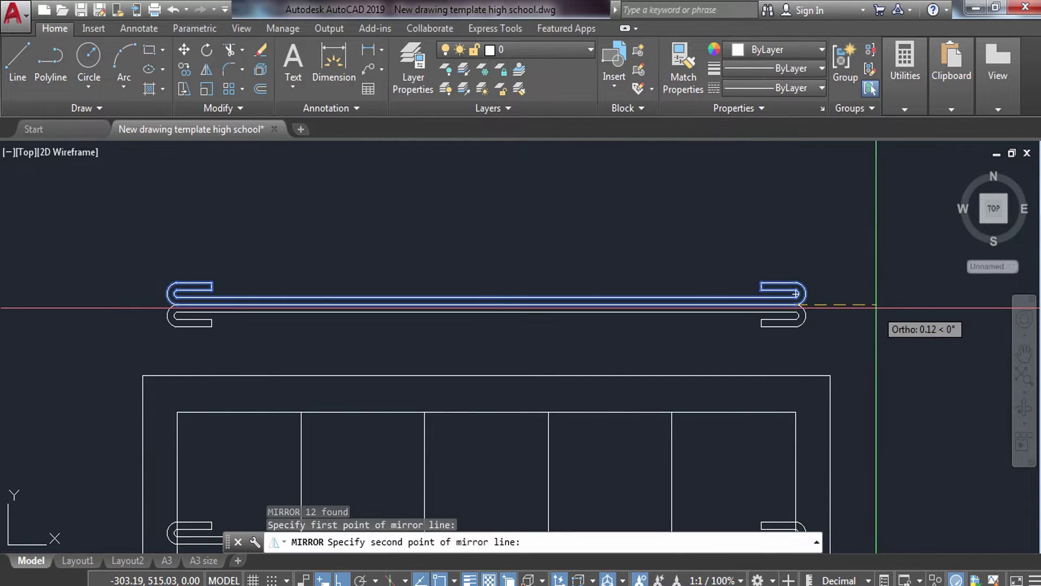
type("y")
key("Return")
- Move the flipped top bar into position from its left end
left_click(864, 299)
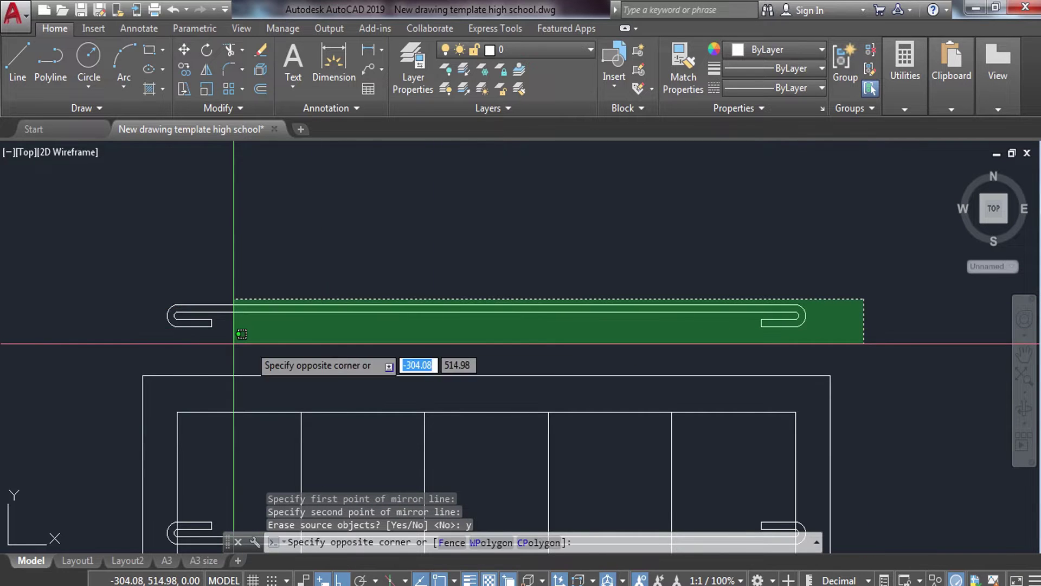
left_click(170, 352)
key("Return")
scroll(184, 352, "up", 2)
scroll(214, 298, "up", 2)
left_click(227, 325)
scroll(232, 364, "down", 2)
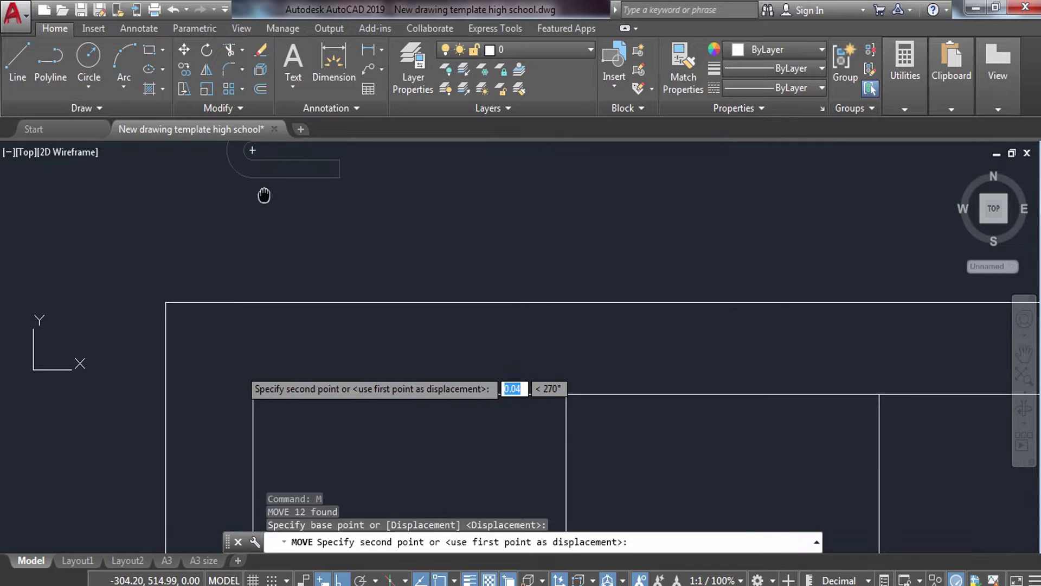
scroll(265, 196, "up", 3)
key("Escape")
scroll(260, 401, "down", 3)
scroll(446, 374, "down", 2)
scroll(269, 274, "up", 2)
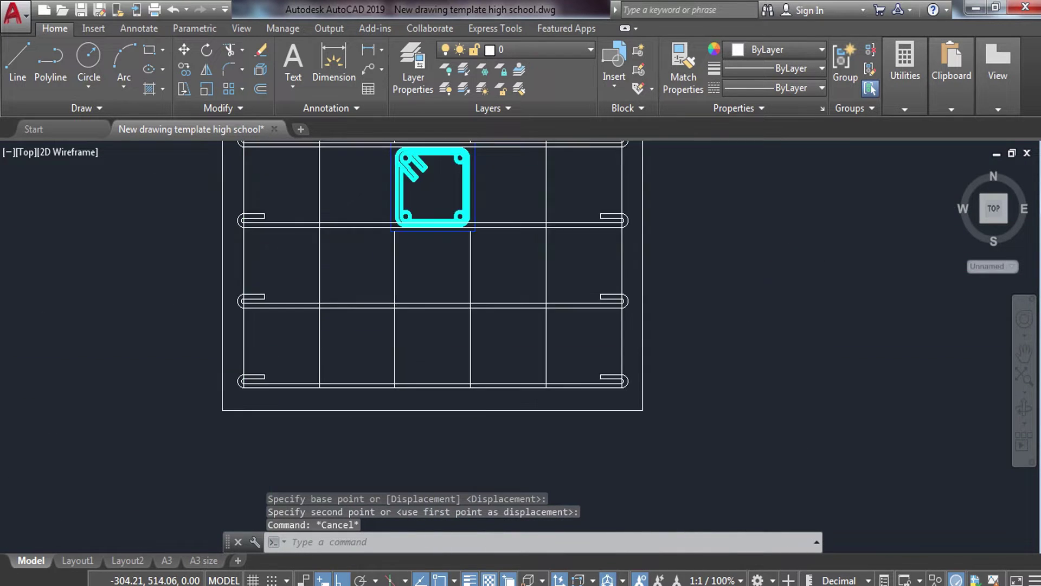
scroll(210, 370, "up", 2)
key("Escape")
- Copy the bottom bar out to the left of the footing as a spare
left_click(223, 376)
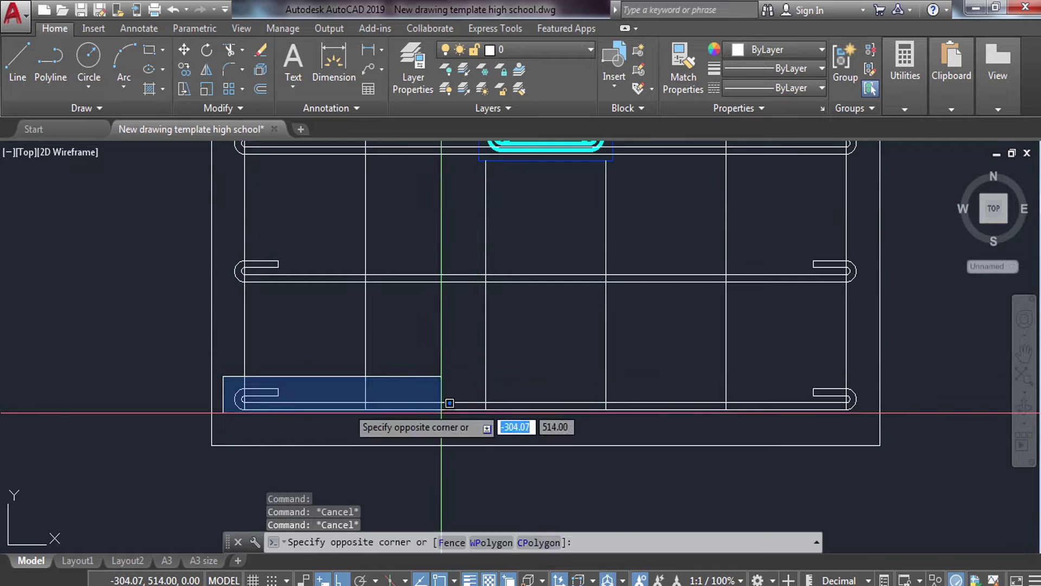
left_click(862, 418)
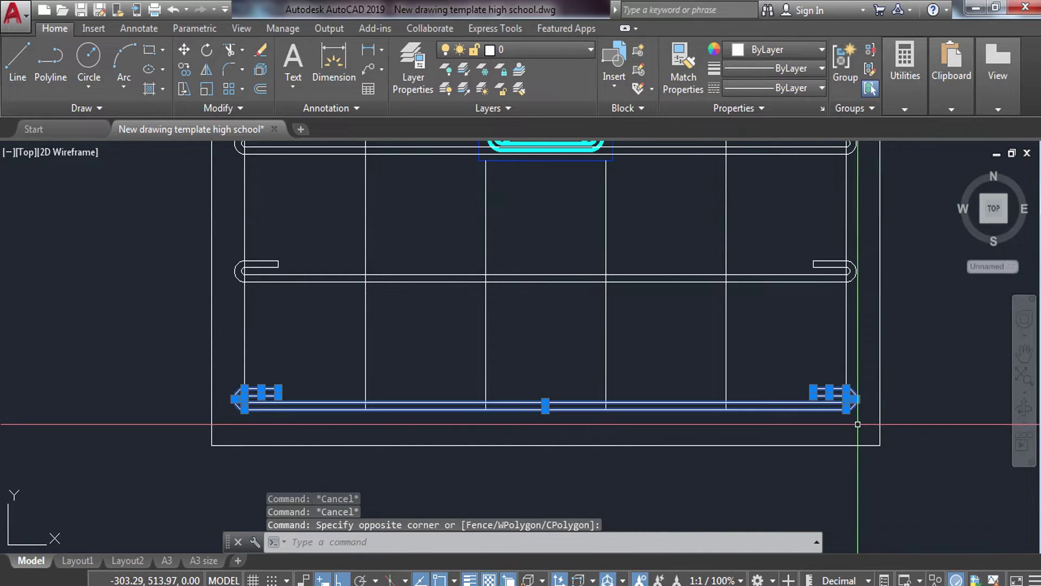
type("co")
key("Return")
left_click(847, 408)
scroll(786, 429, "down", 3)
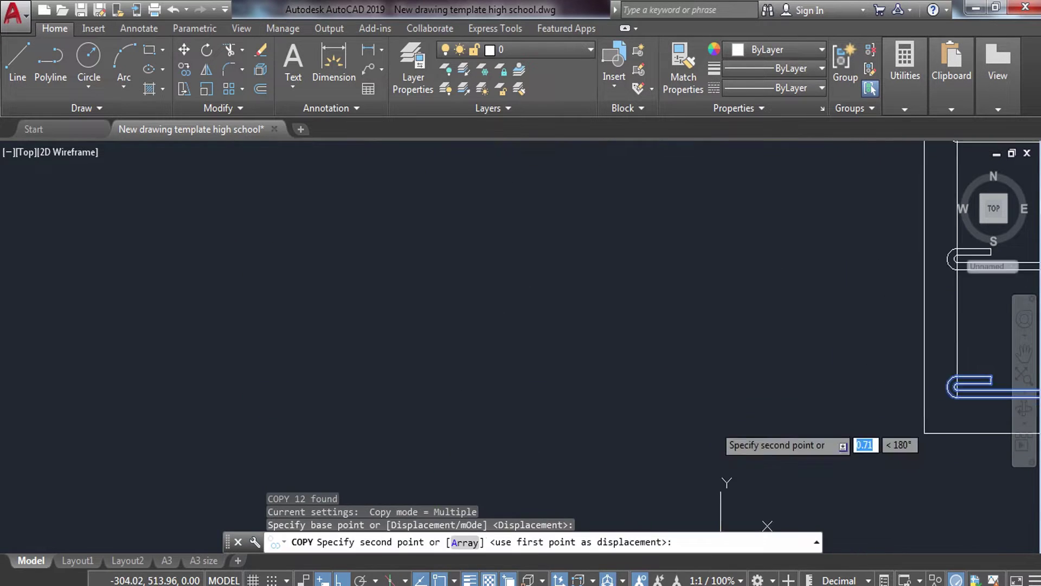
left_click(625, 400)
key("Escape")
left_click(353, 358)
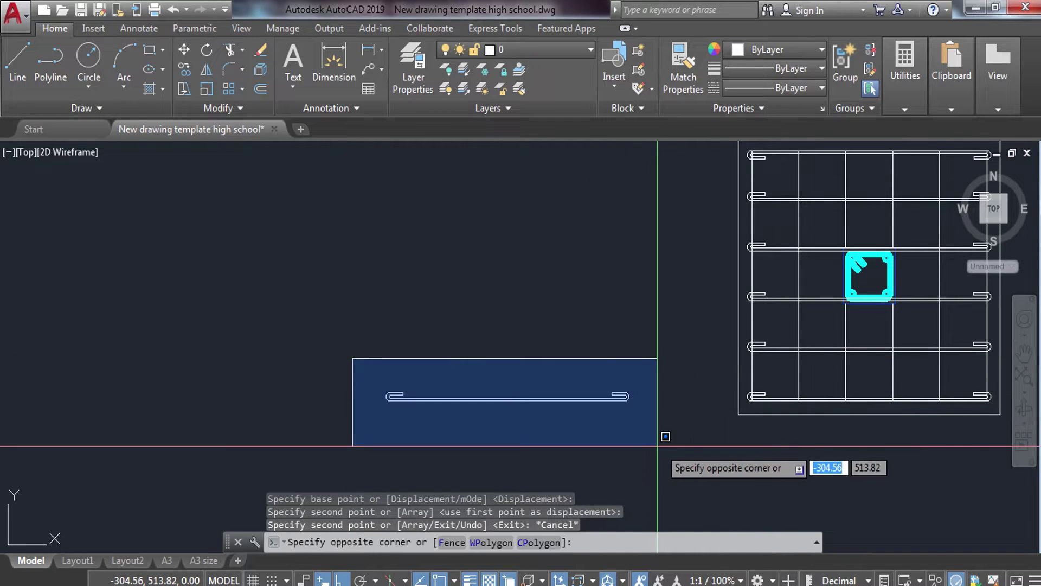
- Rotate the spare bar 270° about its end to make it vertical
left_click(655, 448)
type("ro")
key("Return")
left_click(625, 399)
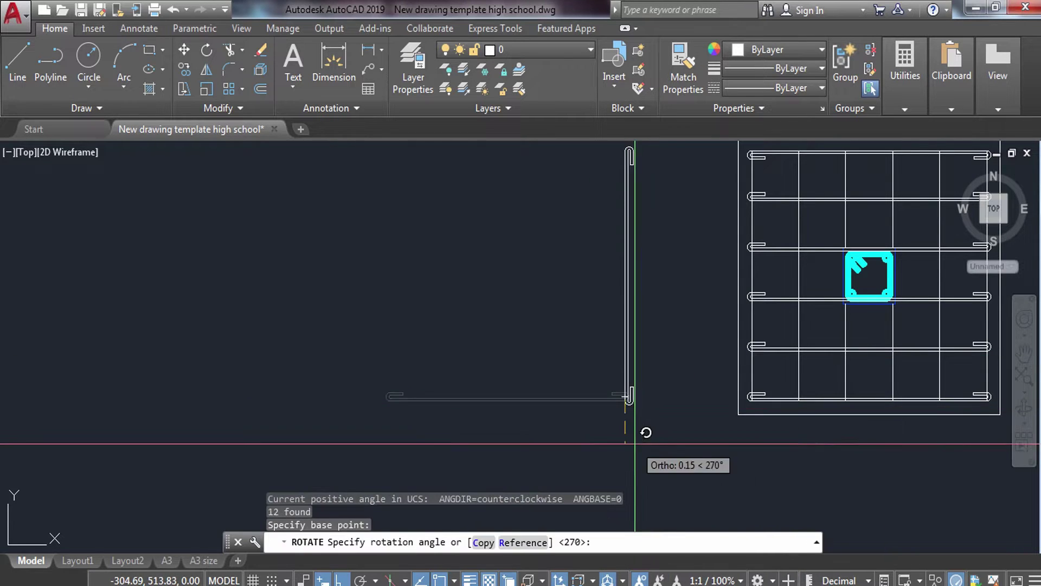
key("Return")
- Copy the vertical hooked bar onto the footing from its hook point
middle_click_drag(611, 247, 600, 279)
left_click(603, 158)
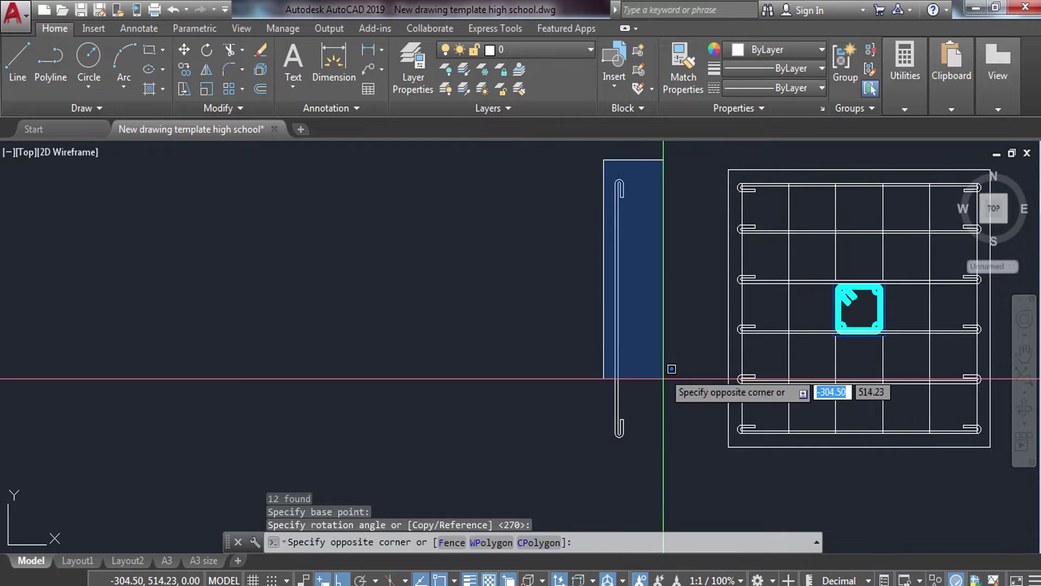
left_click(674, 447)
type("Co")
key("Return")
scroll(624, 174, "up", 3)
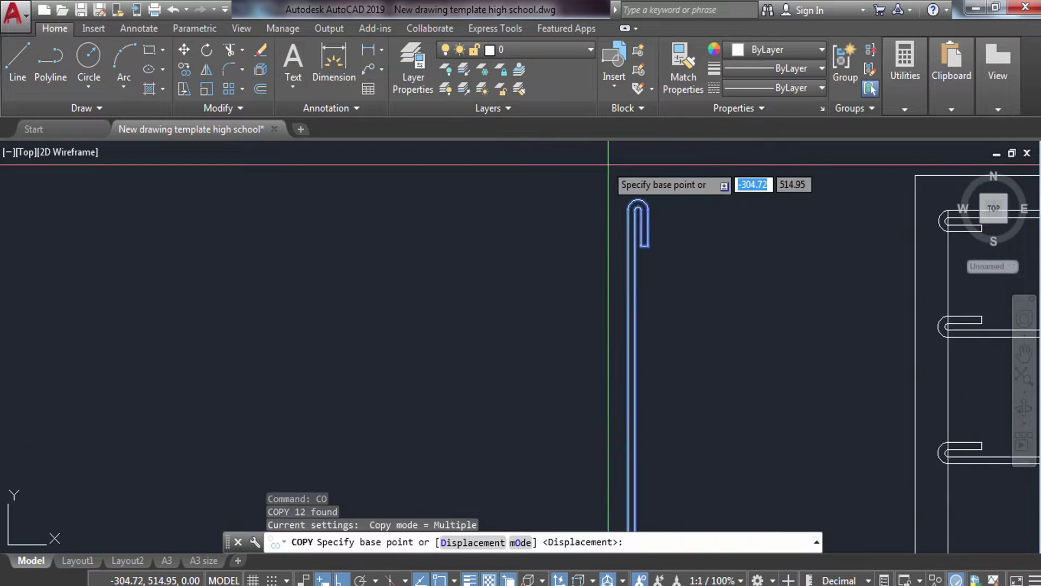
scroll(630, 263, "up", 3)
left_click(589, 253)
scroll(618, 292, "down", 2)
scroll(667, 279, "up", 2)
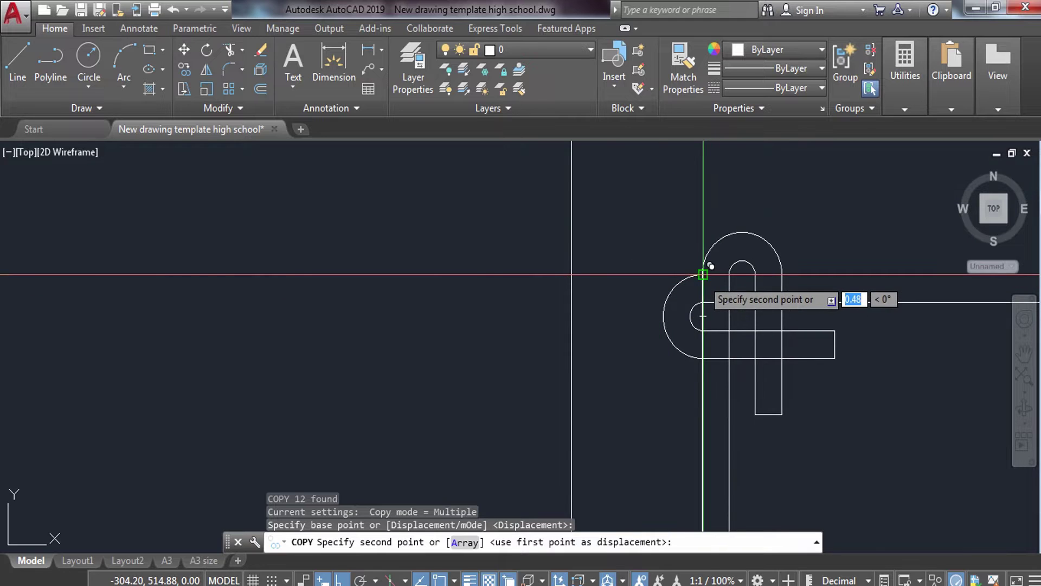
left_click(710, 267)
- Place two more hook copies along the top bar
scroll(592, 311, "down", 3)
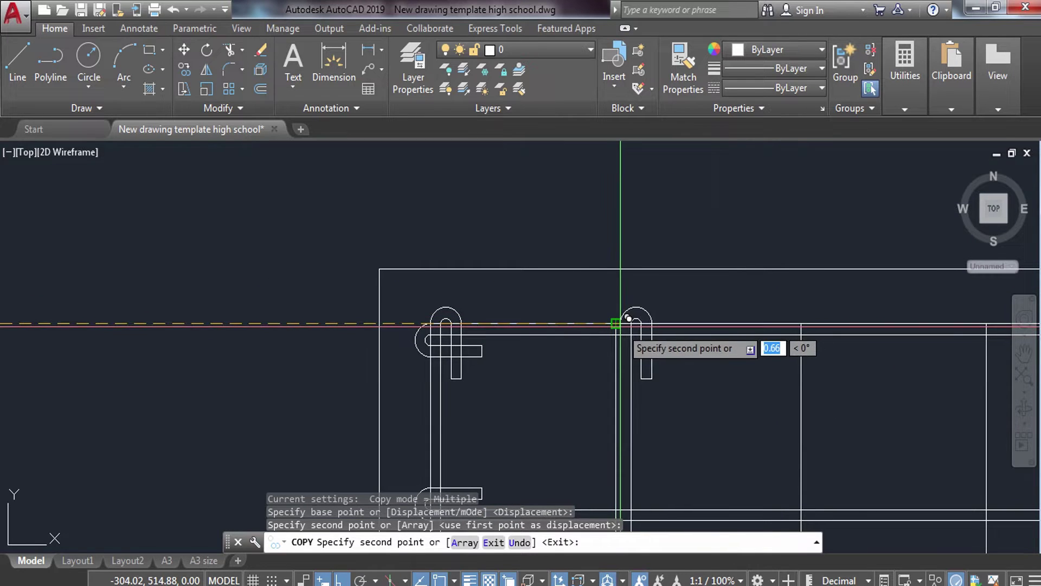
left_click(628, 319)
left_click(801, 323)
scroll(667, 384, "down", 2)
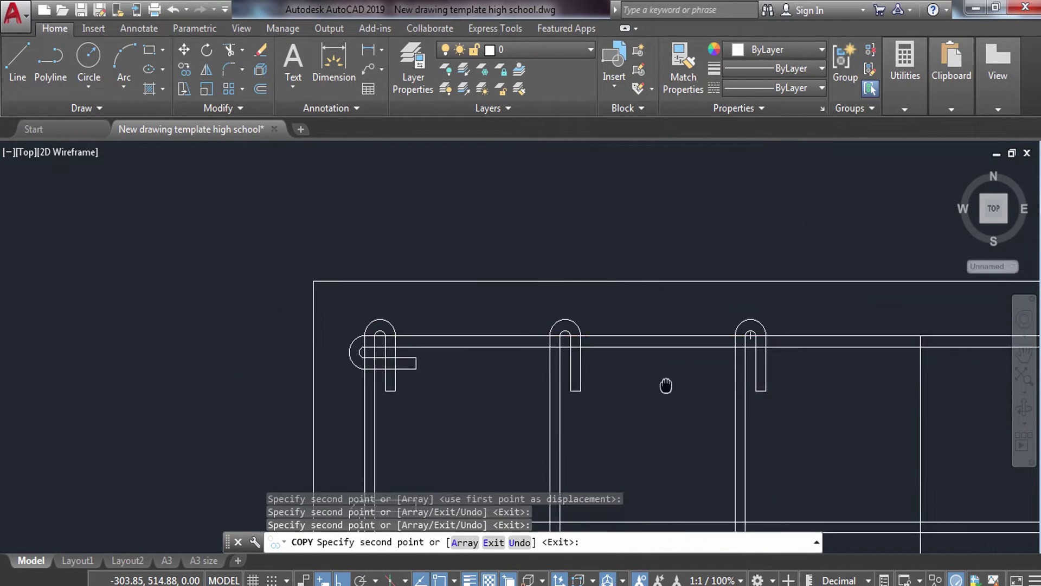
scroll(442, 295, "up", 2)
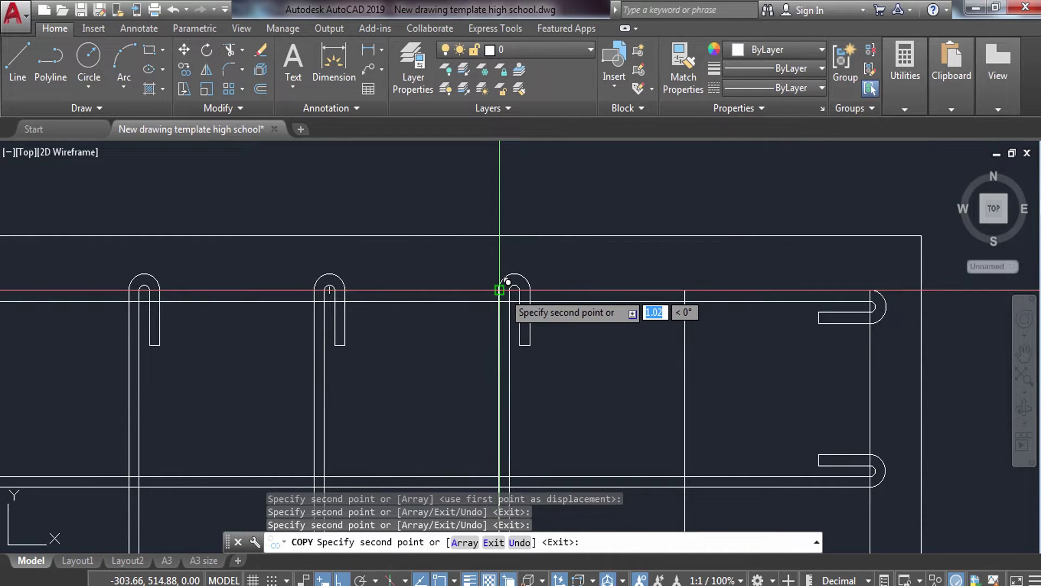
scroll(685, 288, "down", 4)
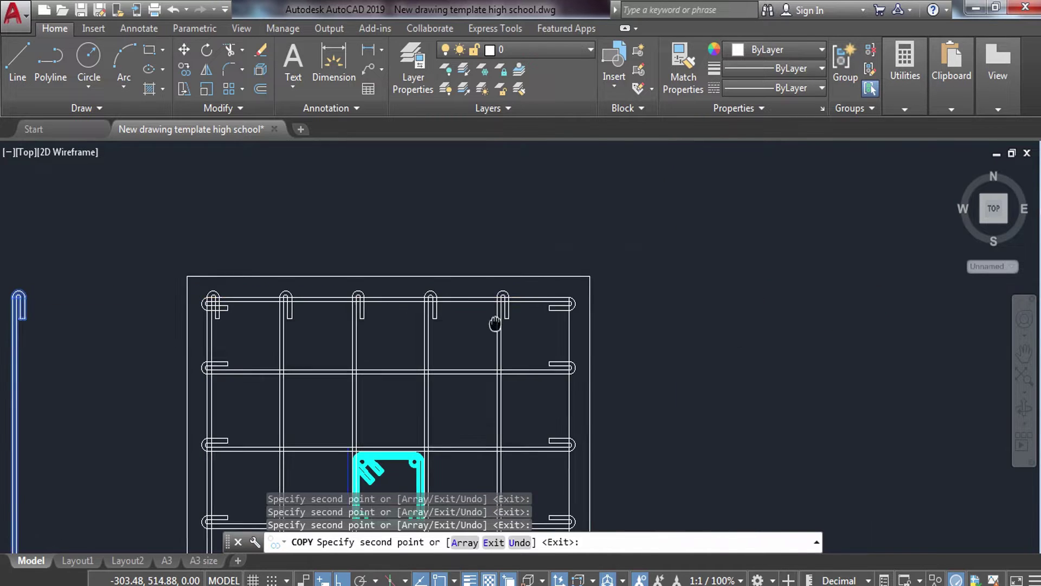
key("Escape")
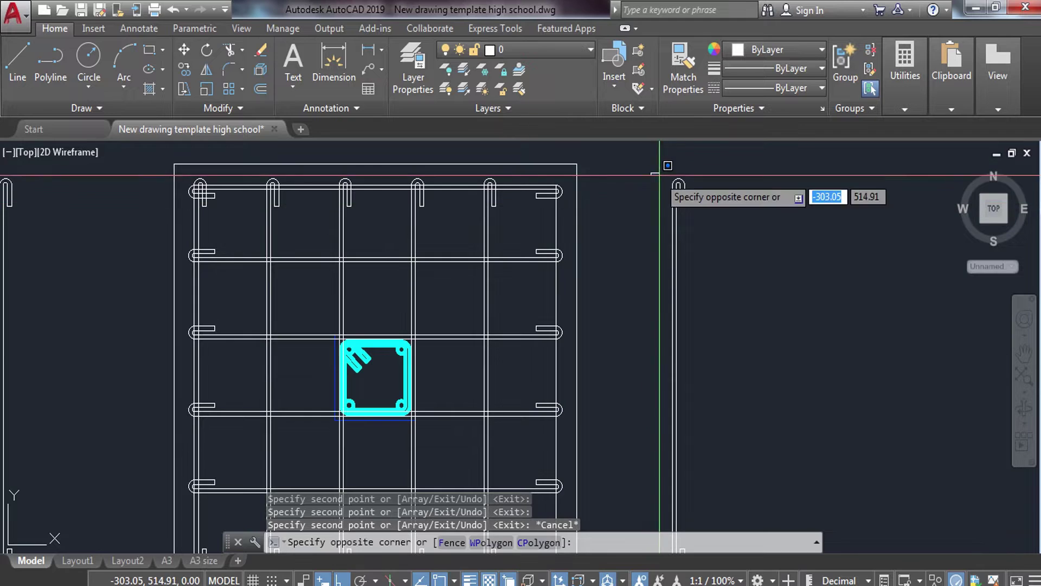
- Mirror the loose hooked bar right of the mesh, erasing the source with Y
scroll(660, 175, "down", 4)
left_click(686, 342)
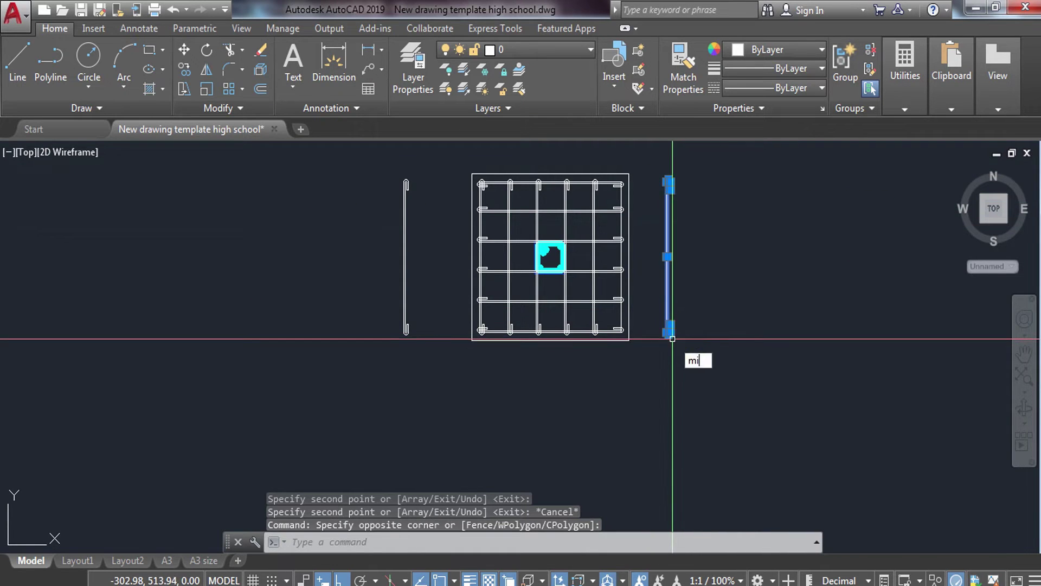
key("Return")
scroll(673, 339, "up", 5)
scroll(643, 285, "down", 1)
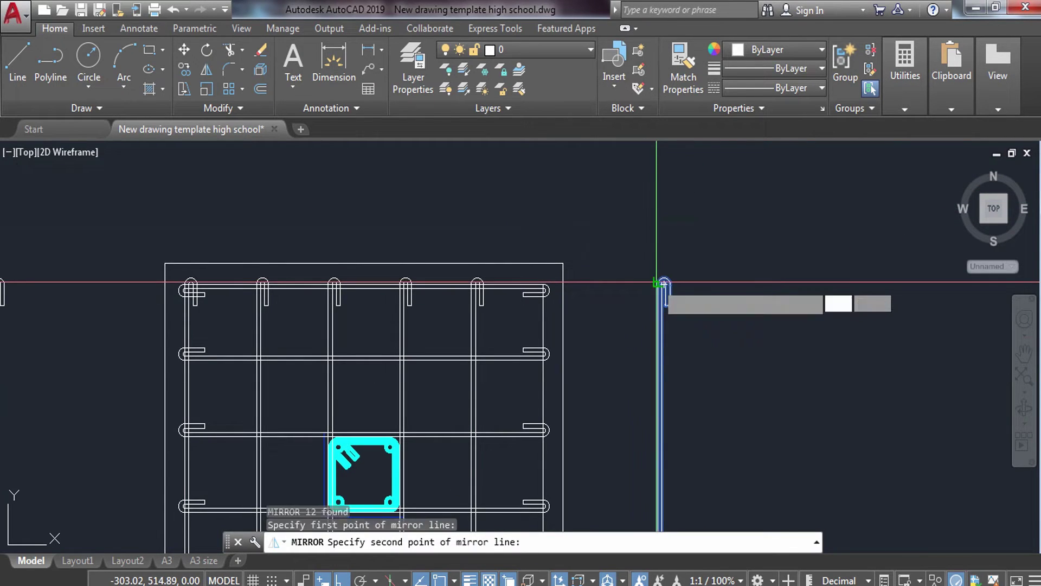
type("y")
key("Return")
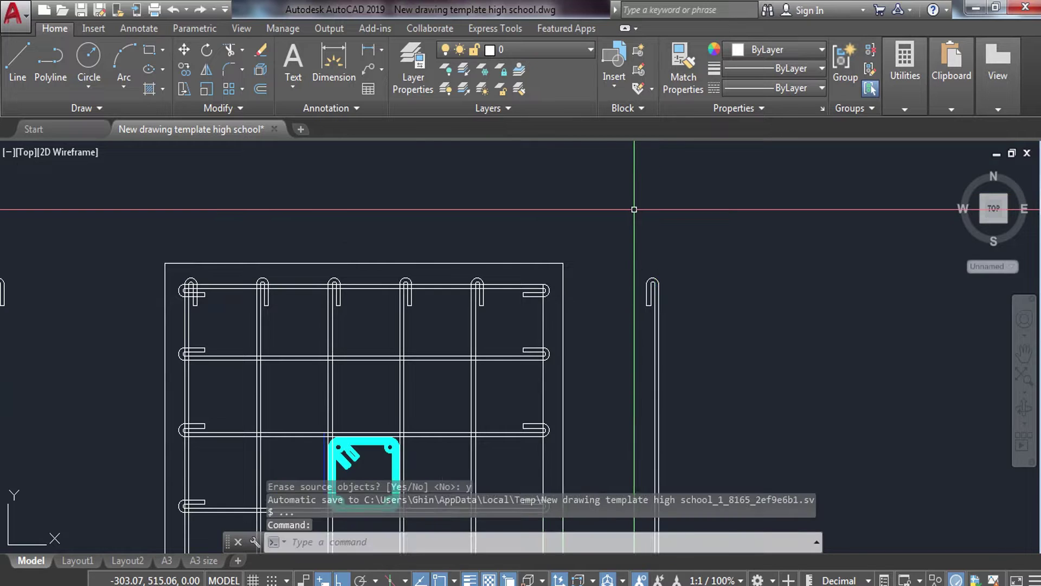
scroll(628, 208, "down", 4)
left_click(629, 209)
left_click(670, 424)
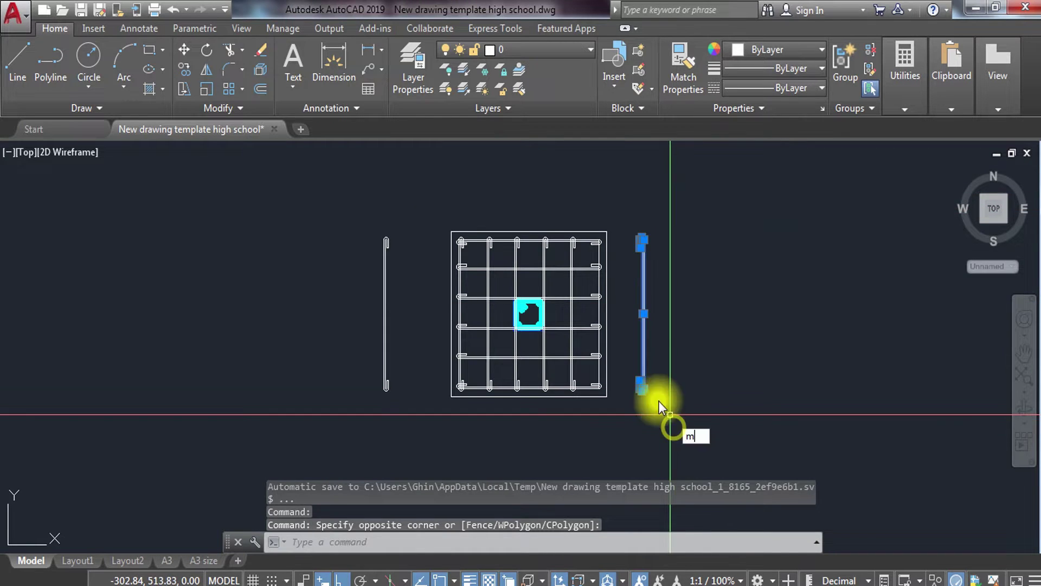
- Start moving the selected bar from its hook end, then abandon the move
key("Return")
scroll(661, 235, "up", 5)
scroll(579, 266, "up", 1)
left_click(569, 270)
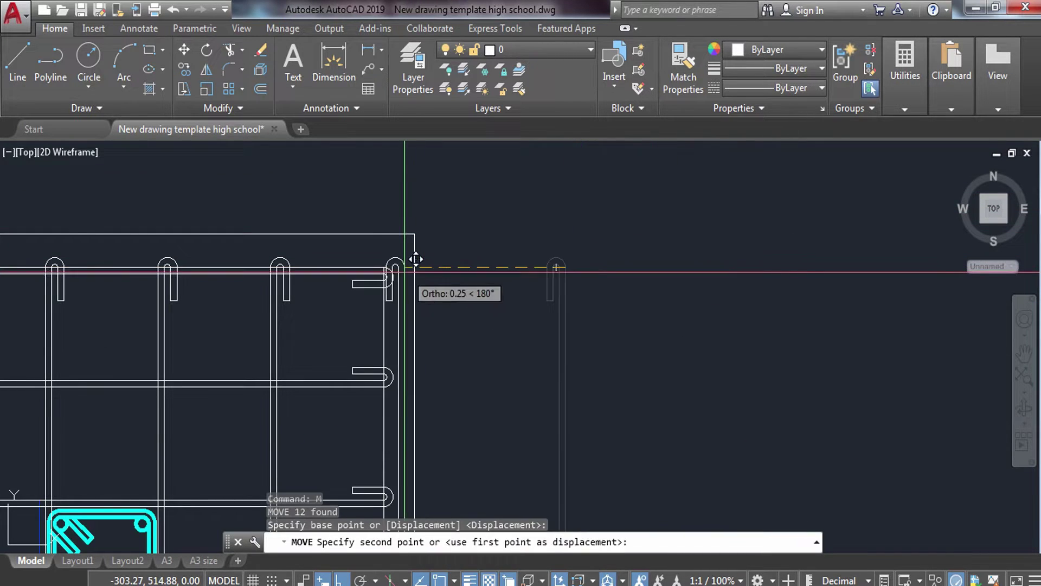
scroll(337, 252, "up", 5)
key("Escape")
scroll(325, 254, "down", 5)
scroll(393, 302, "down", 3)
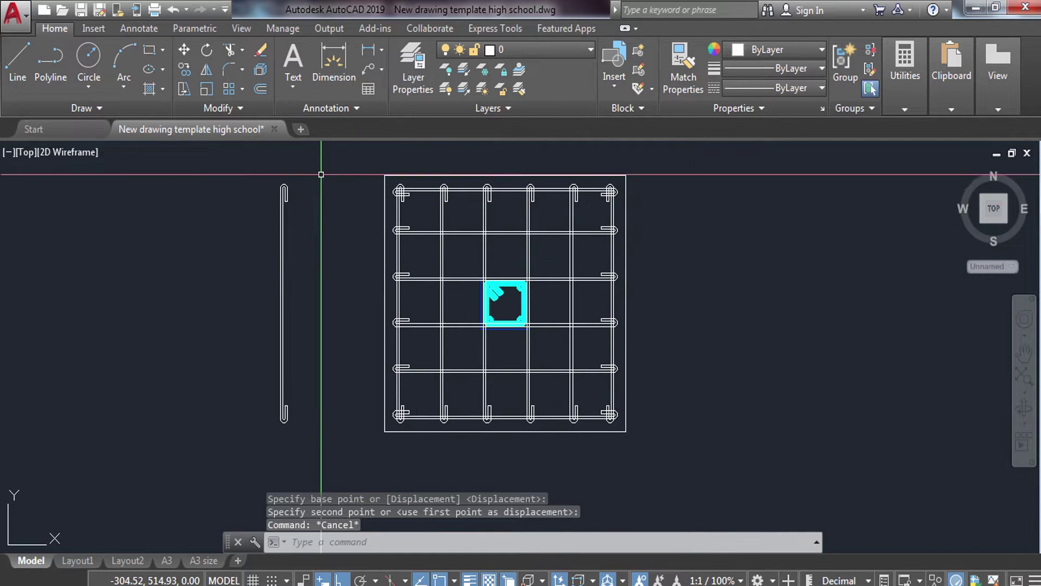
- Erase the loose bar left of the mesh and recentre the view
left_click(231, 442)
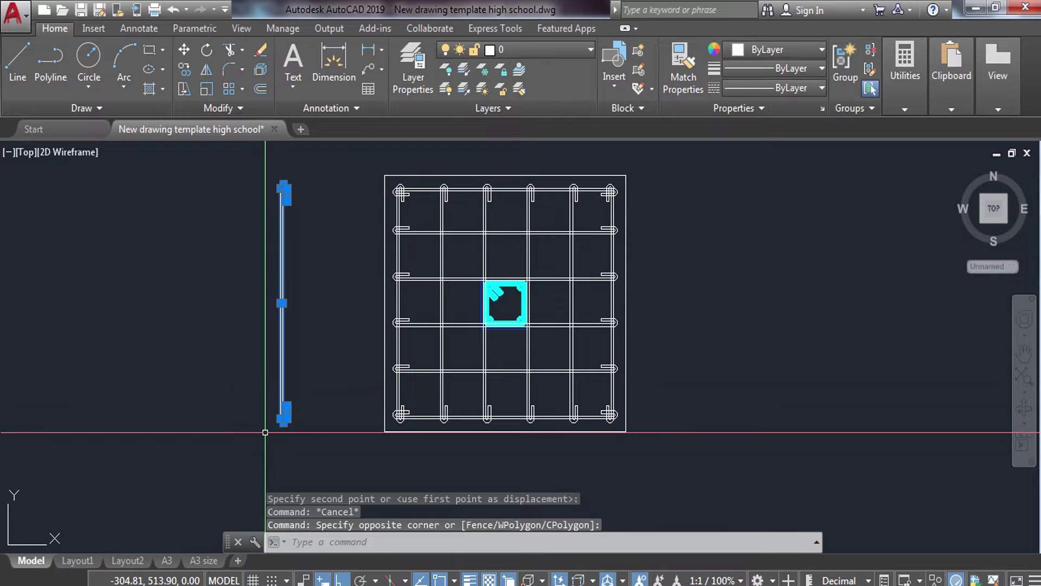
type("e")
key("Return")
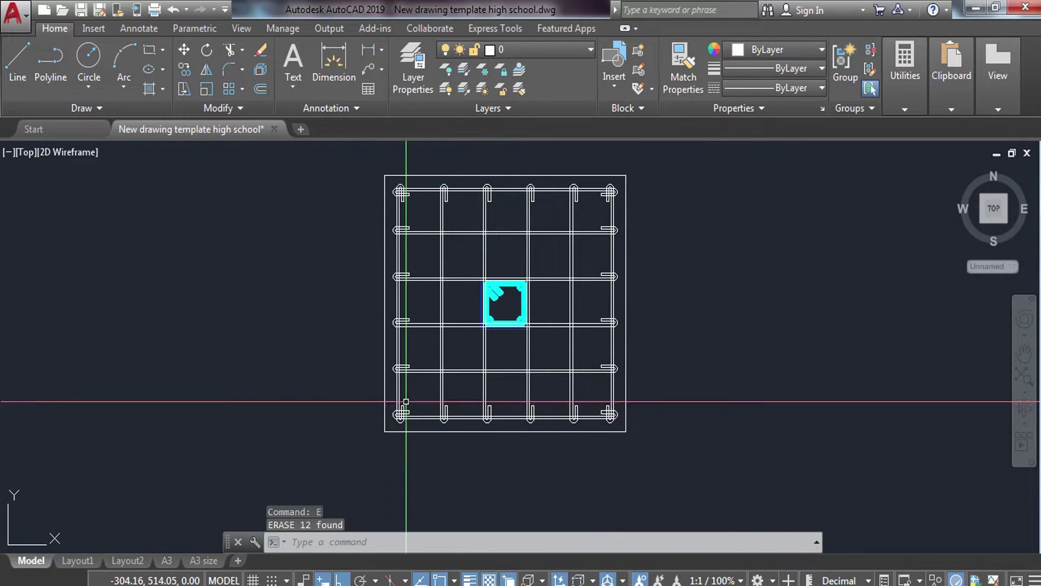
middle_click_drag(406, 402, 316, 416)
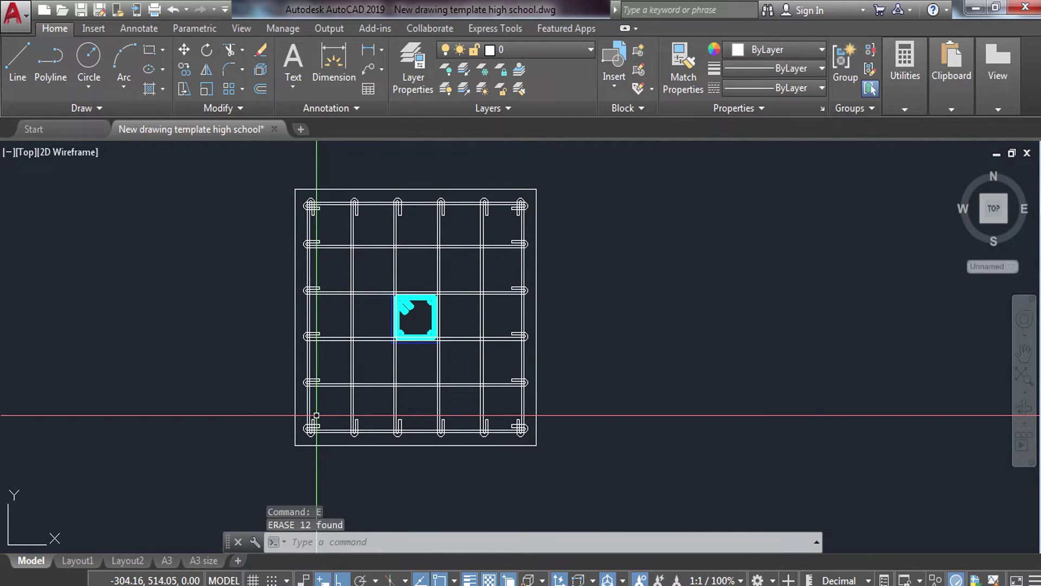
scroll(294, 198, "up", 4)
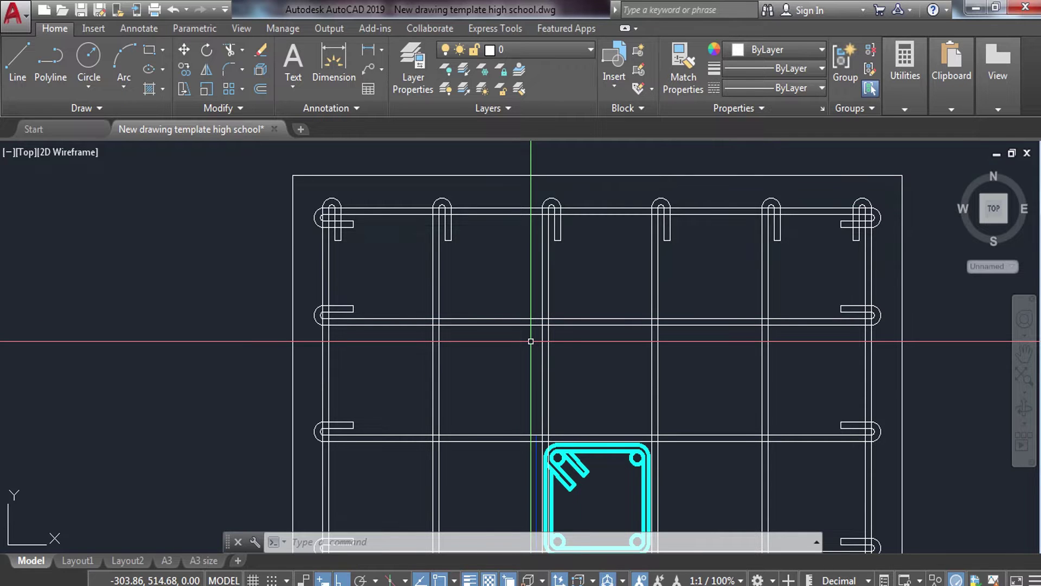
- Trim the overlapping lines at the top-left, lower and upper hooks, using all edges as cutters
type("tr")
key("Return")
key("Return")
scroll(314, 205, "up", 4)
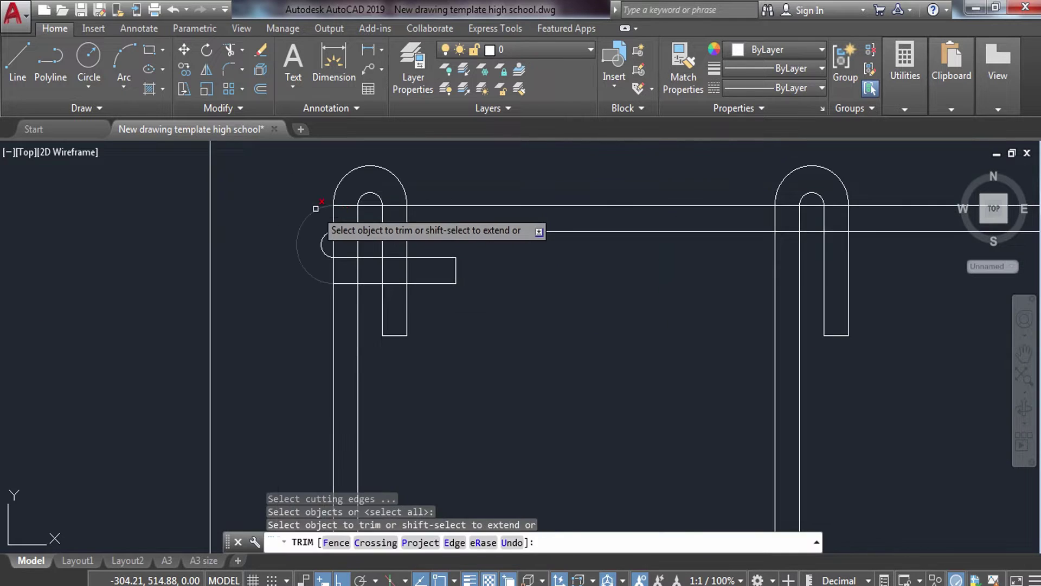
scroll(344, 181, "up", 3)
left_click(387, 341)
scroll(386, 341, "down", 2)
left_click(353, 254)
scroll(353, 253, "down", 3)
left_click(393, 300)
scroll(396, 435, "up", 1)
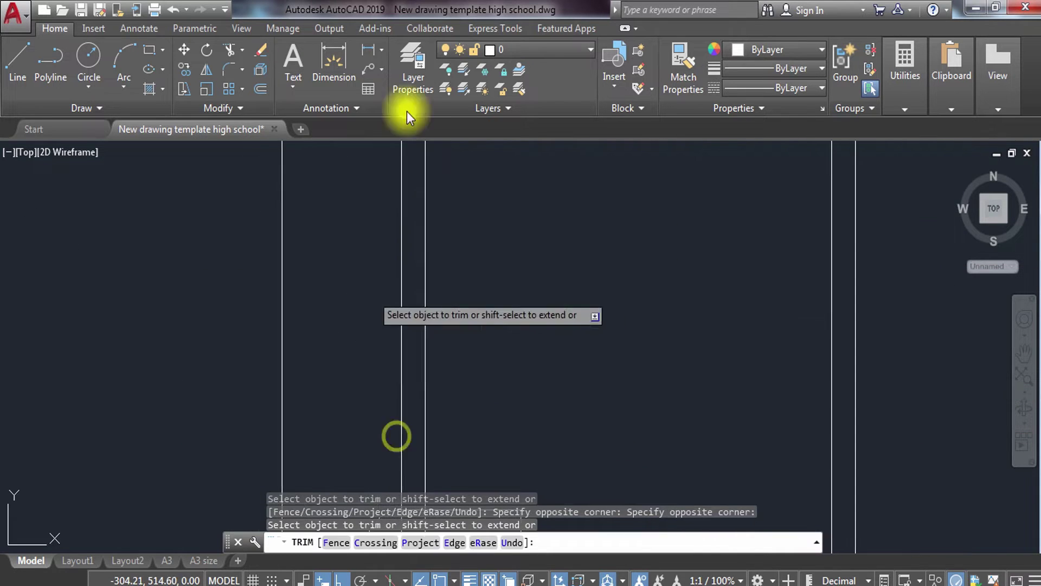
scroll(443, 333, "up", 4)
scroll(465, 219, "down", 3)
scroll(391, 360, "down", 2)
scroll(380, 271, "up", 4)
left_click(367, 209)
left_click(360, 279)
scroll(386, 323, "up", 1)
scroll(386, 323, "down", 3)
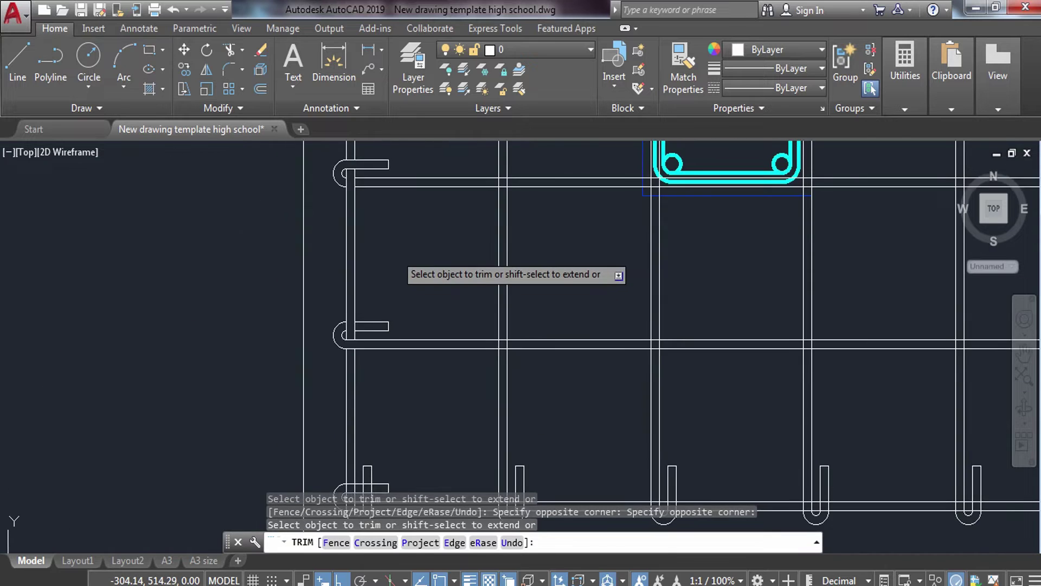
scroll(399, 260, "up", 3)
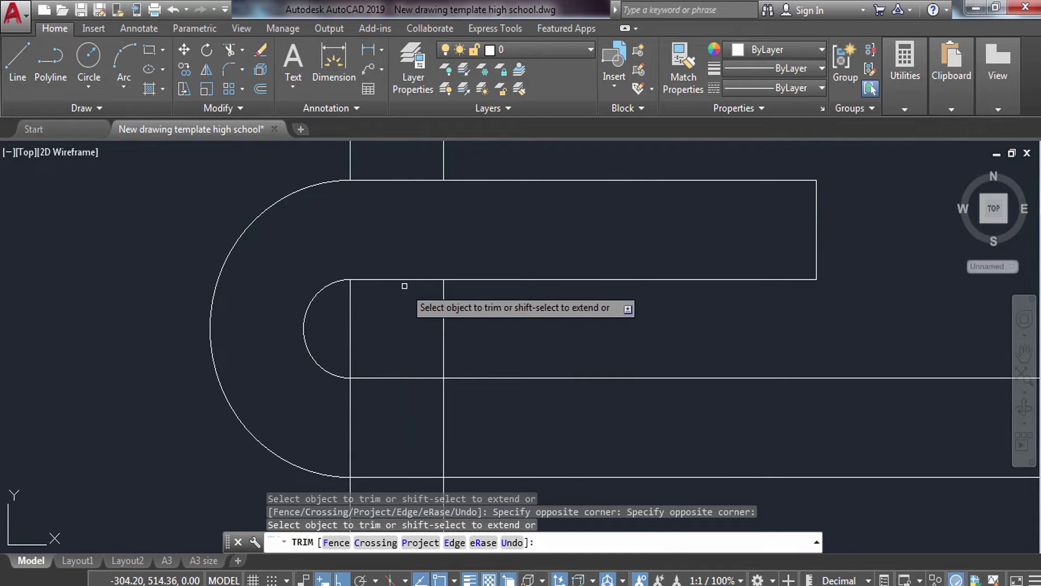
scroll(404, 286, "down", 3)
- Undo the wrong trim, then window-trim the overlaps at the next hook and lower hook
key("ctrl+z")
scroll(500, 271, "up", 2)
scroll(462, 379, "down", 3)
scroll(489, 415, "up", 3)
scroll(489, 415, "down", 3)
left_click(476, 379)
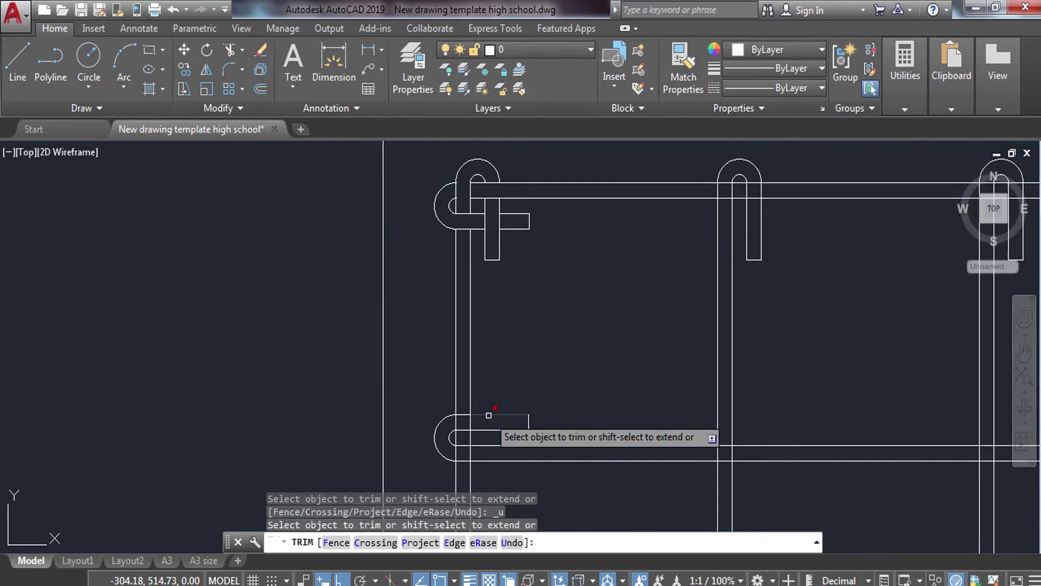
left_click(525, 440)
scroll(555, 244, "up", 2)
scroll(521, 282, "up", 2)
left_click(536, 298)
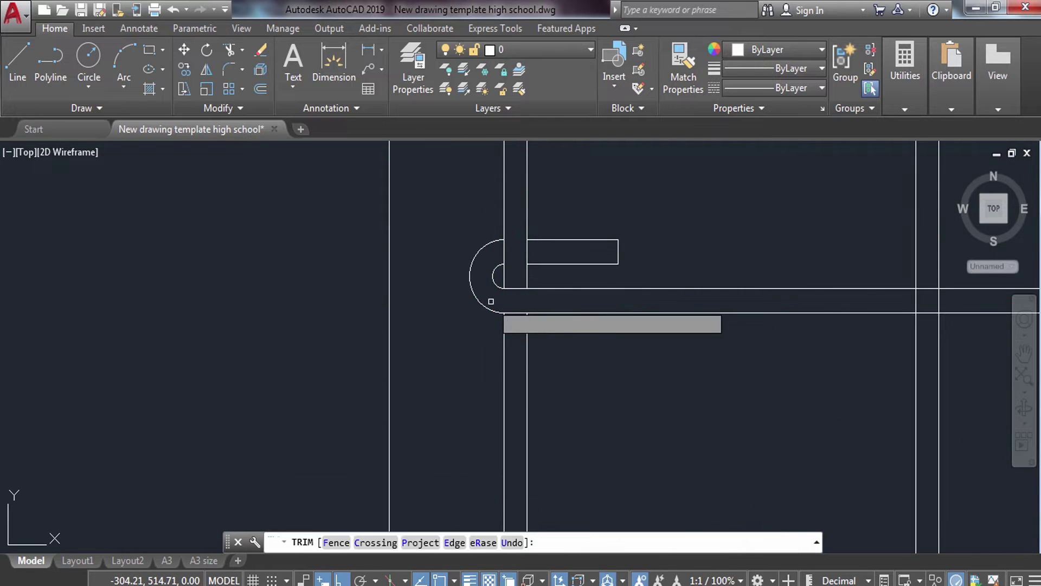
left_click(497, 296)
scroll(574, 272, "down", 3)
scroll(525, 395, "up", 1)
scroll(493, 349, "up", 1)
scroll(488, 415, "up", 1)
scroll(490, 380, "down", 3)
scroll(492, 347, "up", 3)
scroll(496, 336, "down", 3)
scroll(510, 315, "up", 3)
- Window-trim the remaining hook overlaps, including the cross-shaped overlap and lines crossing a hook
left_click(515, 321)
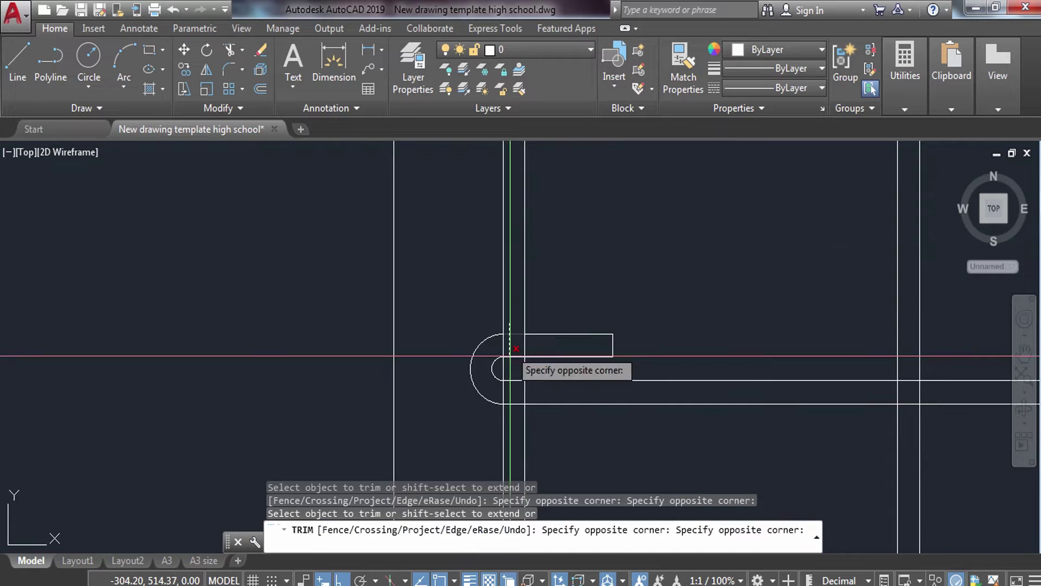
left_click(503, 386)
scroll(530, 325, "up", 2)
scroll(493, 414, "down", 3)
scroll(491, 401, "up", 3)
left_click(510, 392)
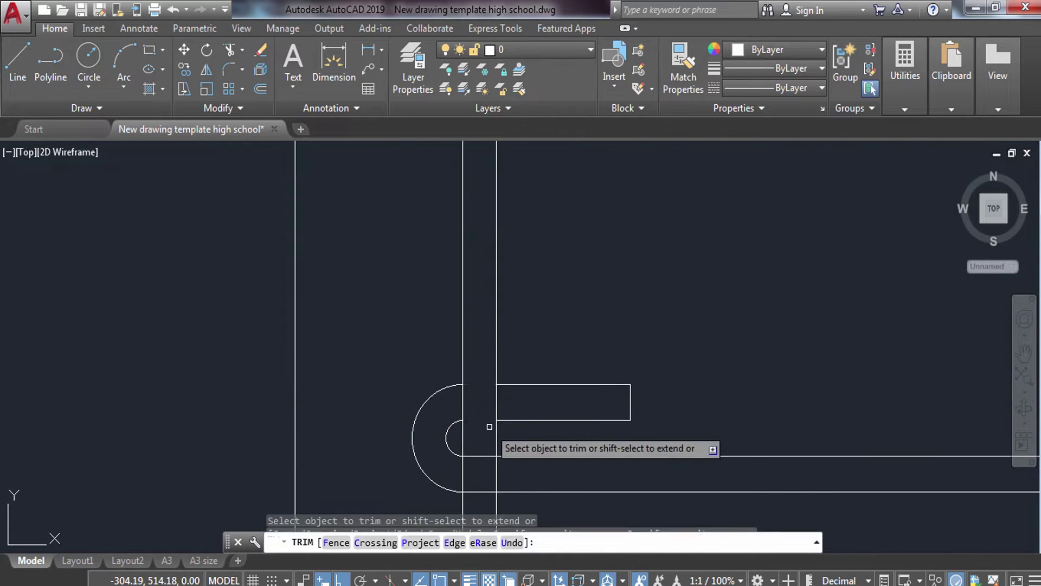
left_click(466, 386)
scroll(477, 352, "down", 3)
scroll(490, 310, "up", 3)
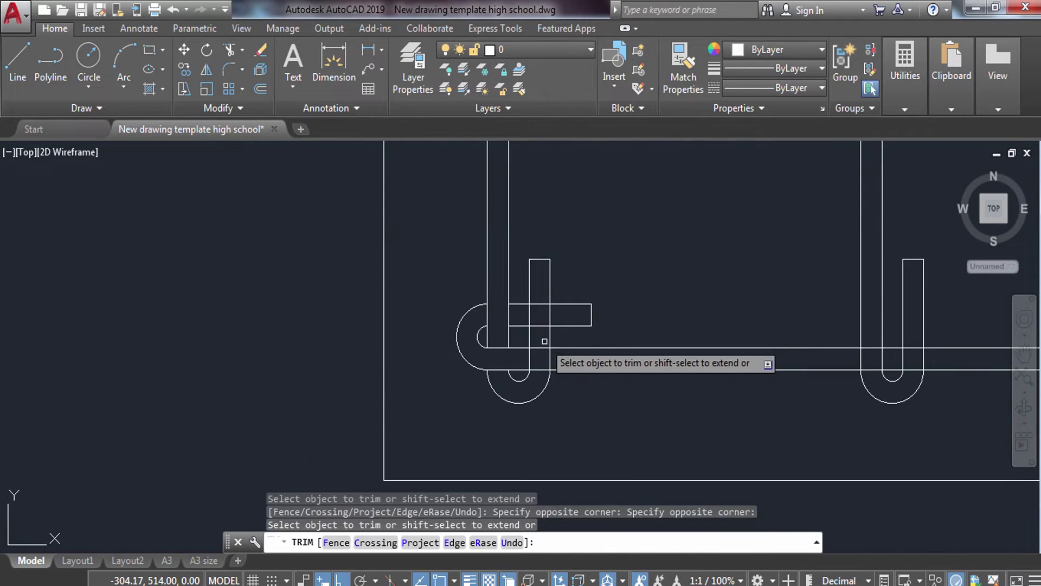
scroll(562, 312, "up", 2)
left_click(532, 249)
left_click(456, 398)
scroll(439, 304, "down", 3)
scroll(417, 257, "up", 4)
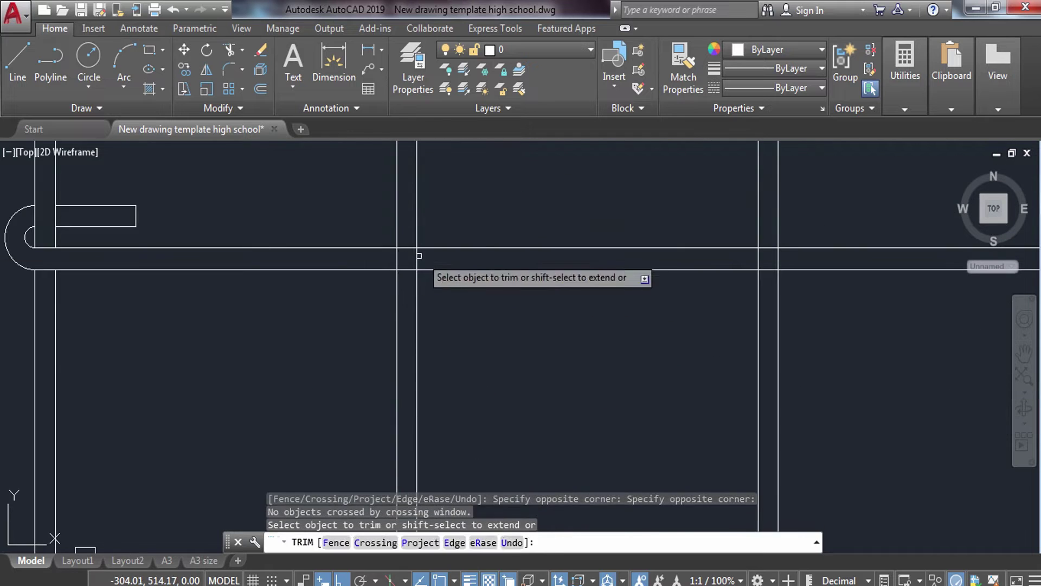
left_click(515, 261)
left_click(831, 281)
scroll(651, 271, "up", 2)
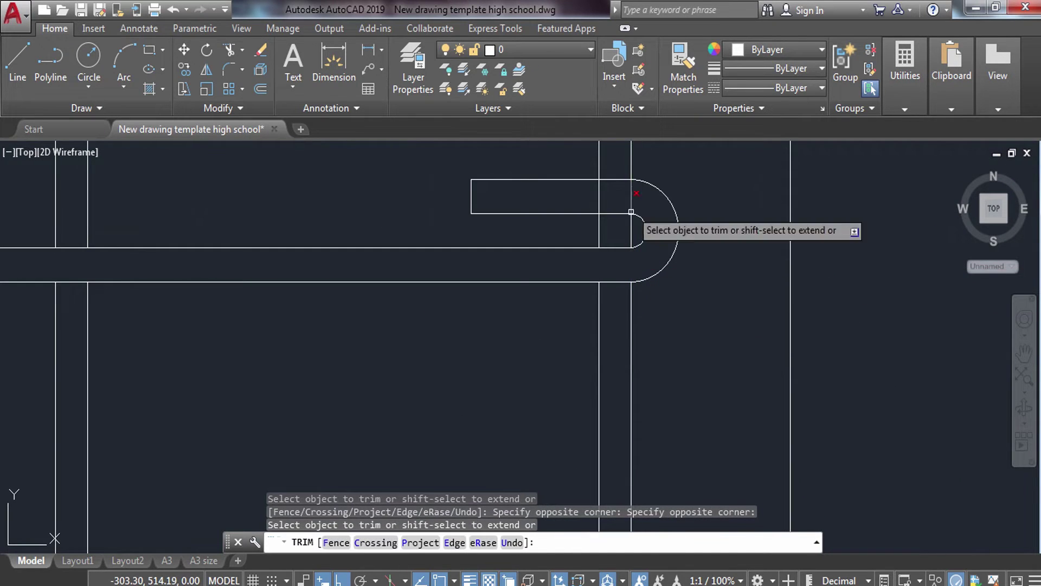
scroll(493, 372, "down", 3)
scroll(333, 311, "up", 3)
scroll(794, 300, "down", 1)
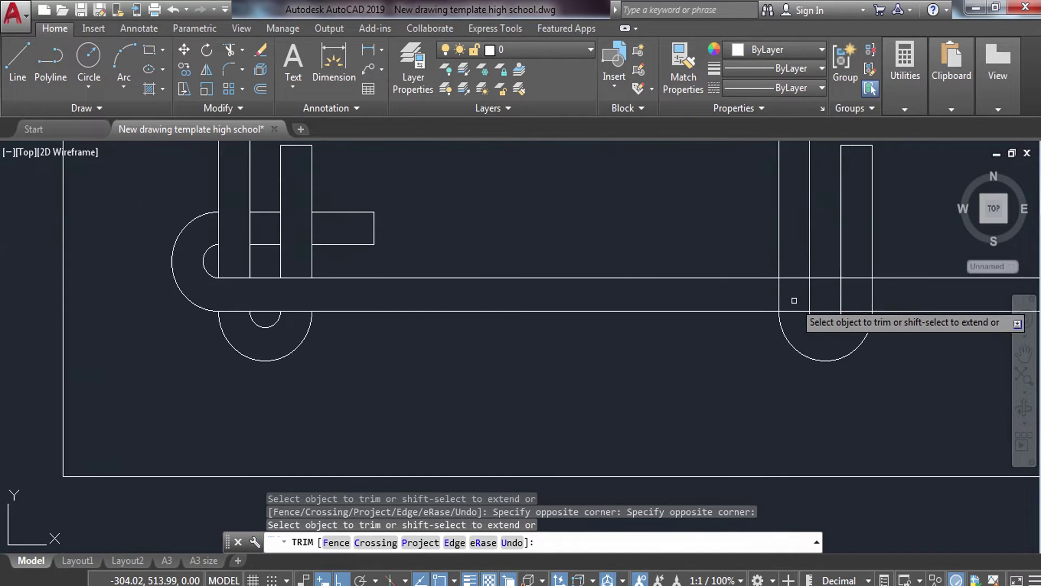
- Pan to the right-hand hook and trim its overlapping lines at the hook end
middle_click_drag(857, 299, 231, 356)
mouse_move(753, 320)
middle_mouse_down()
mouse_move(592, 321)
mouse_move(596, 305)
middle_mouse_up()
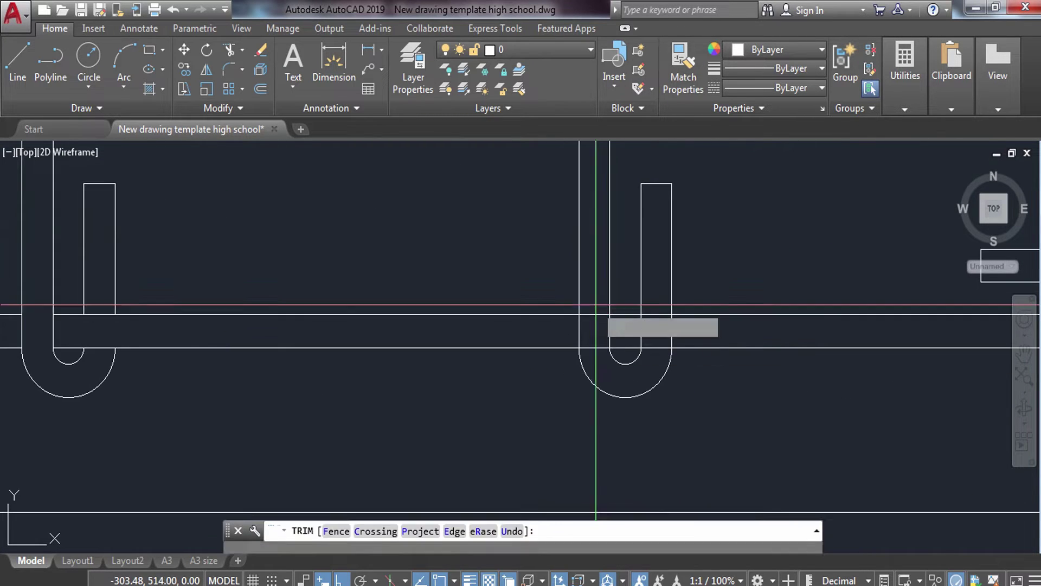
left_click(681, 328)
scroll(434, 349, "down", 2)
scroll(484, 331, "up", 2)
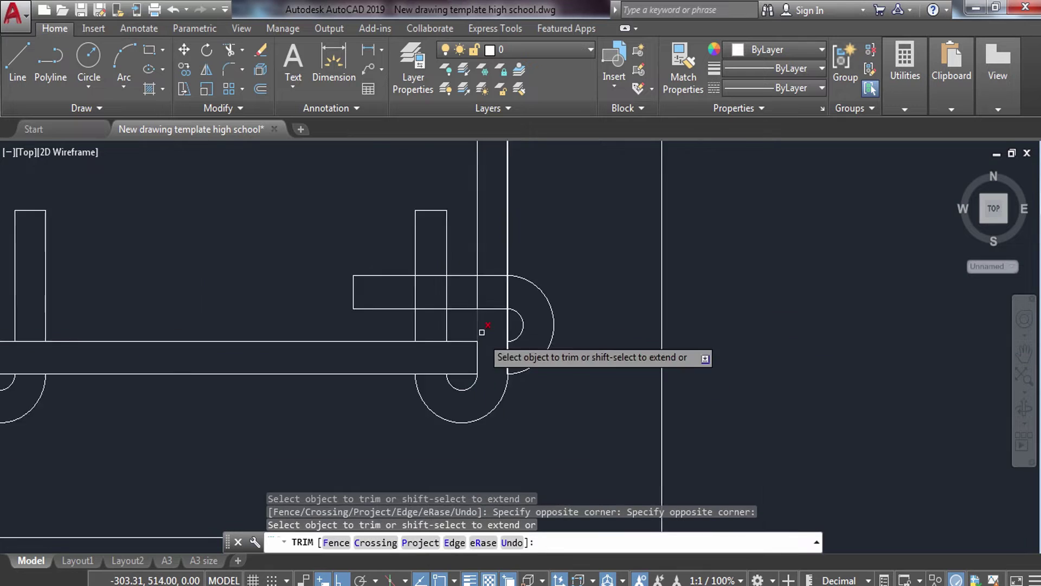
left_click(532, 296)
scroll(557, 283, "down", 3)
scroll(557, 319, "up", 1)
scroll(569, 212, "up", 1)
scroll(582, 261, "down", 3)
scroll(591, 244, "up", 3)
left_click(594, 241)
scroll(591, 244, "down", 2)
scroll(562, 278, "up", 3)
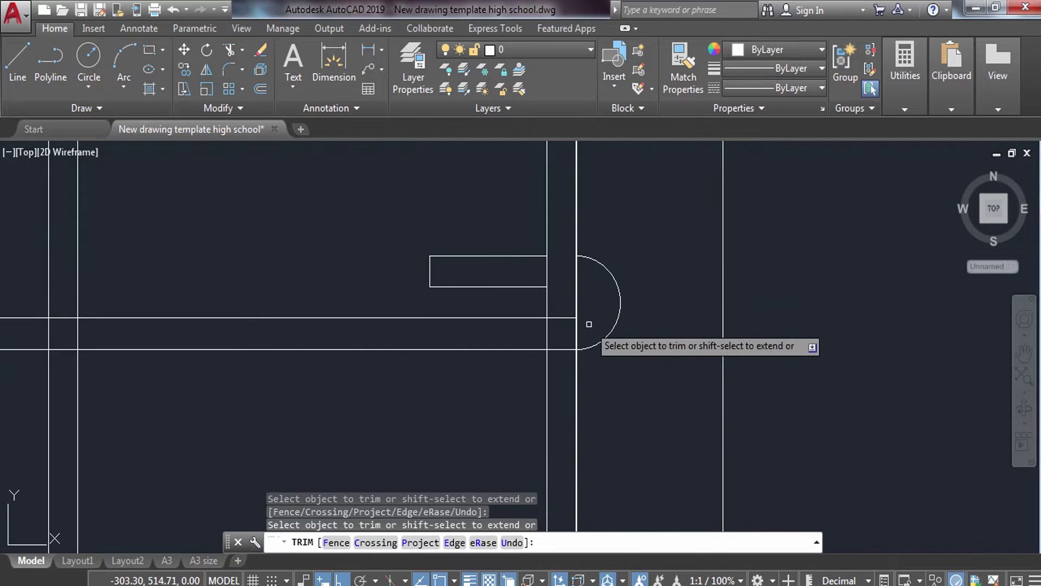
scroll(564, 312, "down", 2)
scroll(543, 325, "up", 3)
- Restart TRIM and cut the overlaps at the top-right hook and inside the left hook
key("Escape")
scroll(548, 198, "up", 3)
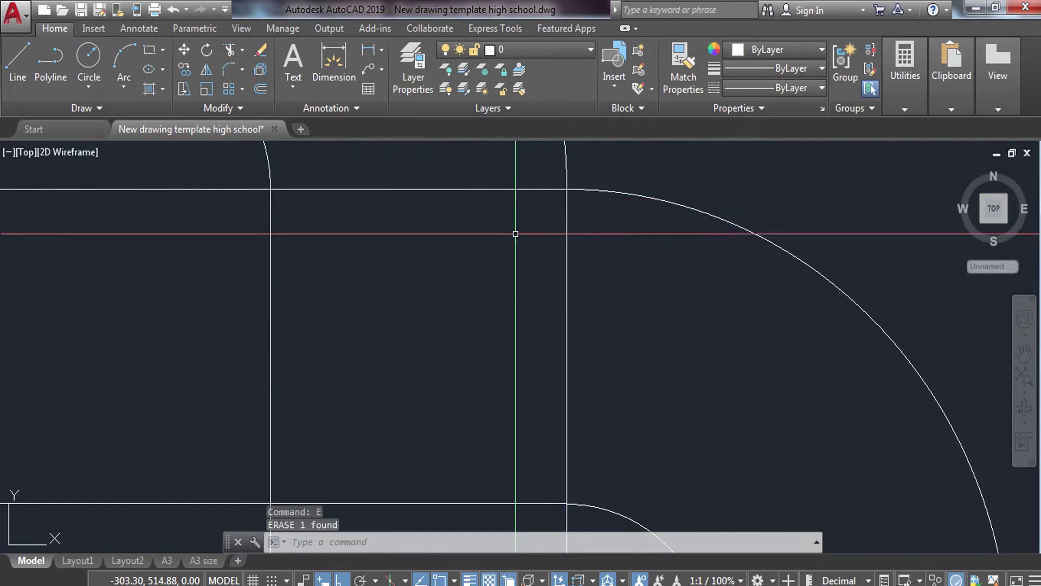
scroll(515, 234, "down", 2)
type("tr")
key("Return")
key("Return")
scroll(562, 282, "up", 2)
left_click(559, 283)
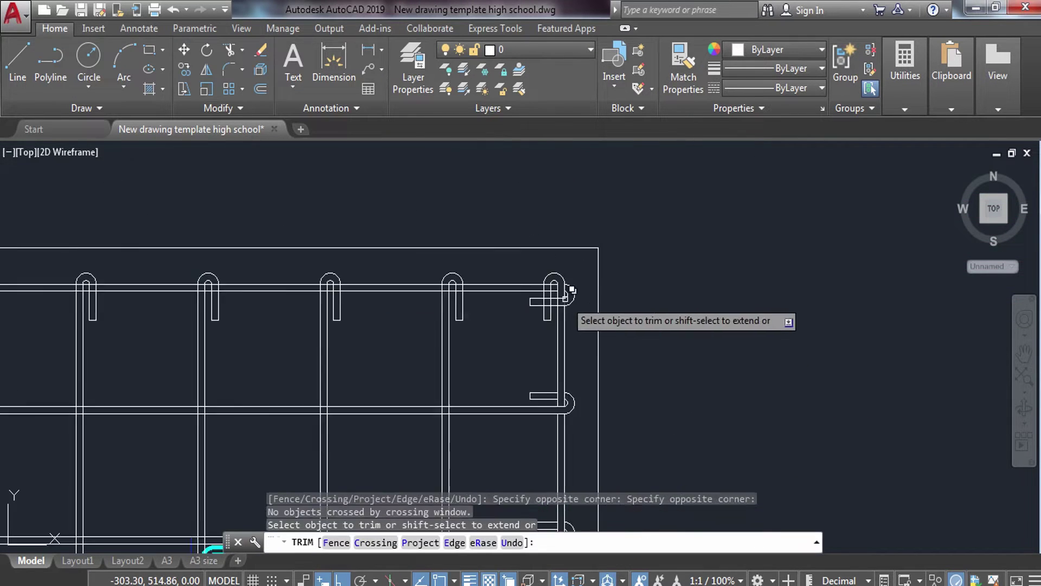
scroll(565, 297, "up", 2)
left_click(516, 281)
scroll(442, 284, "down", 1)
scroll(319, 309, "down", 1)
left_click(320, 308)
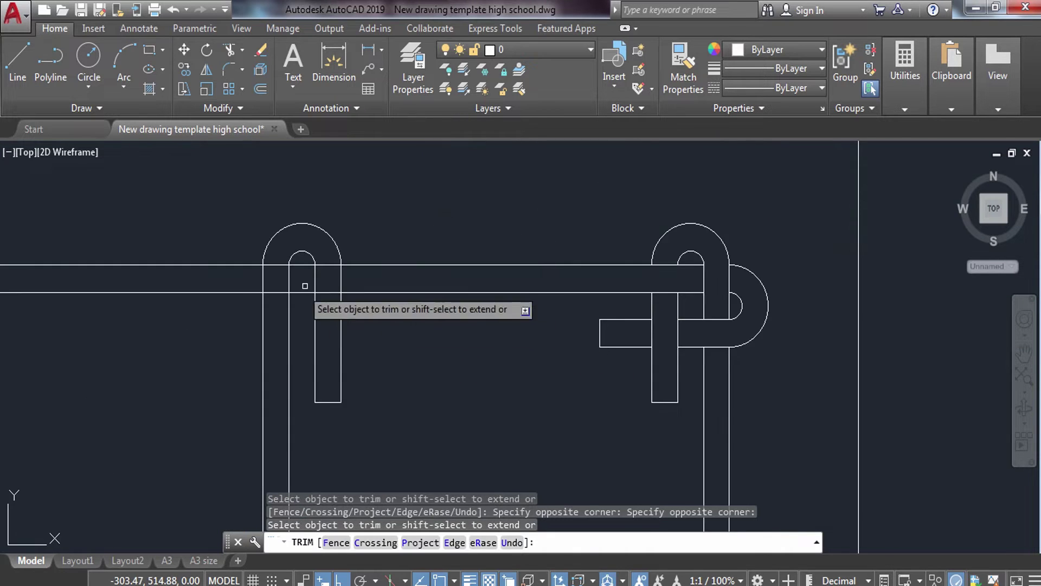
scroll(429, 296, "up", 1)
scroll(450, 315, "up", 3)
left_click(462, 293)
scroll(464, 329, "down", 4)
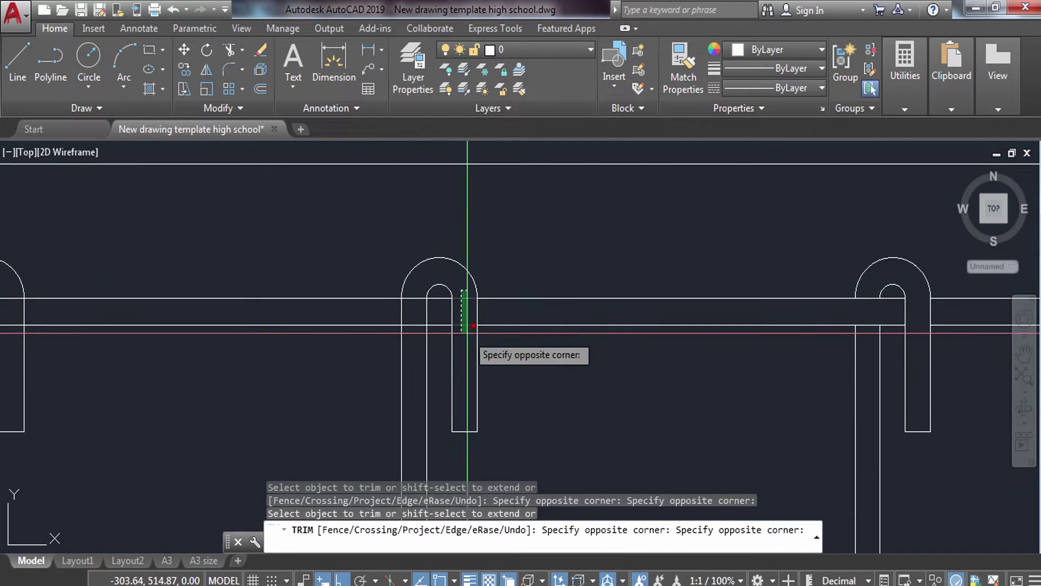
middle_click_drag(495, 328, 245, 331)
scroll(244, 331, "up", 1)
scroll(145, 321, "down", 3)
scroll(179, 283, "up", 2)
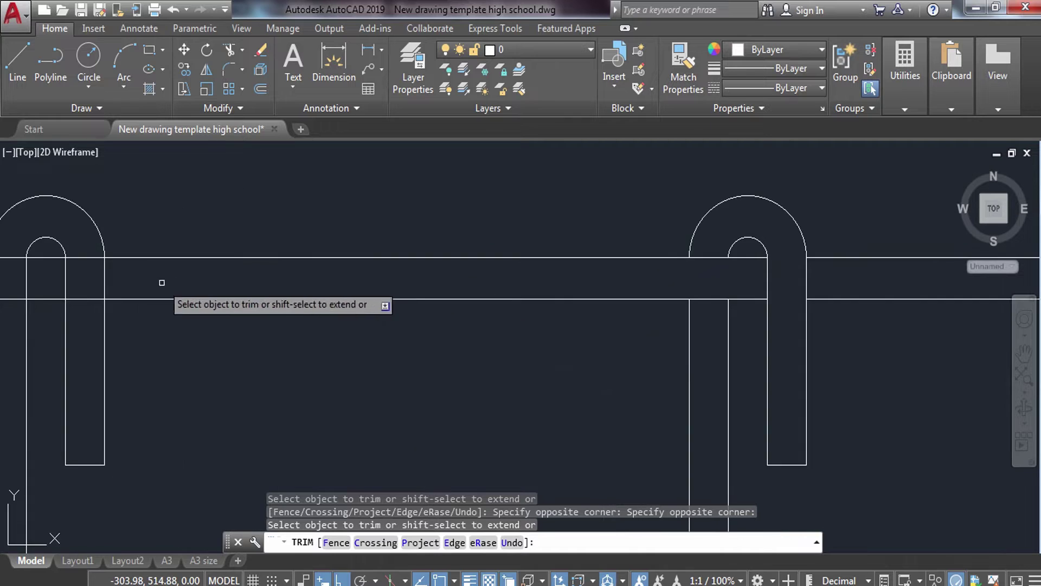
scroll(123, 279, "down", 3)
scroll(698, 332, "up", 4)
scroll(698, 332, "down", 1)
- Crossing-window trim the bar lines back to the cyan column outline, including above the stirrup
left_click(345, 321)
left_click(821, 321)
scroll(179, 305, "down", 3)
scroll(402, 281, "up", 3)
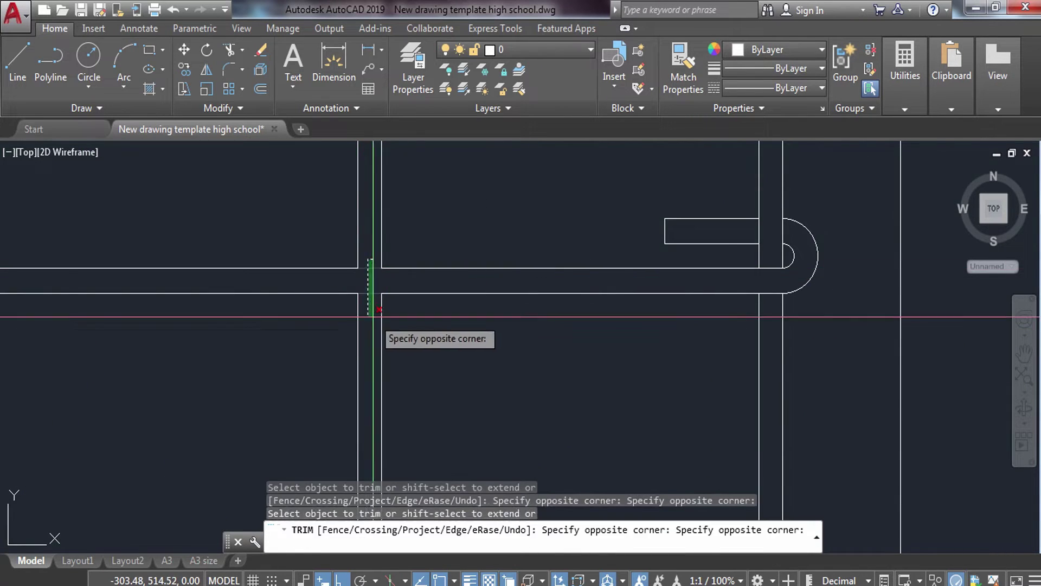
scroll(371, 317, "up", 3)
scroll(353, 274, "down", 3)
scroll(206, 290, "up", 3)
scroll(214, 244, "down", 2)
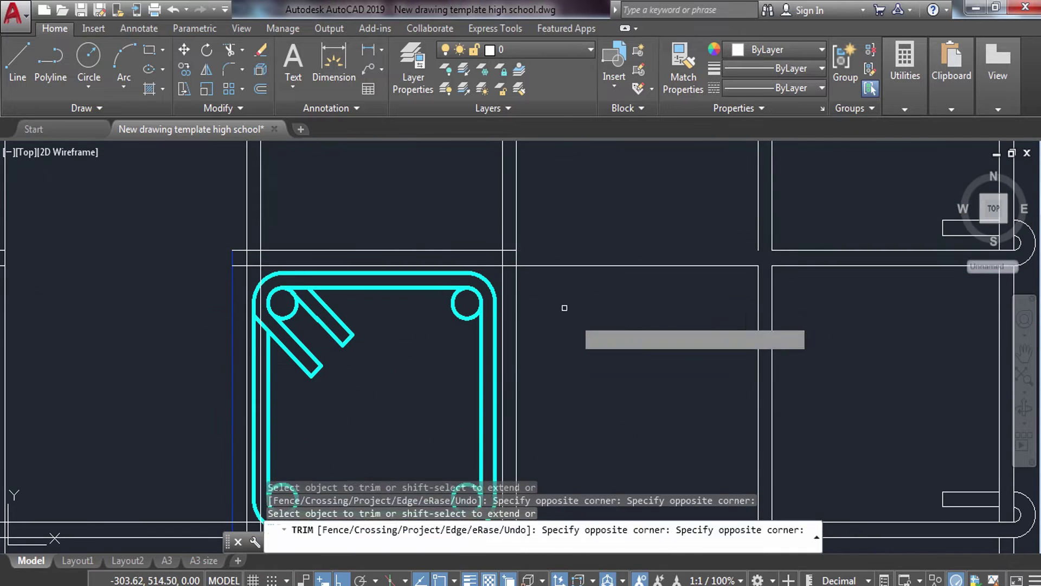
left_click(241, 248)
scroll(295, 265, "up", 2)
left_click(238, 257)
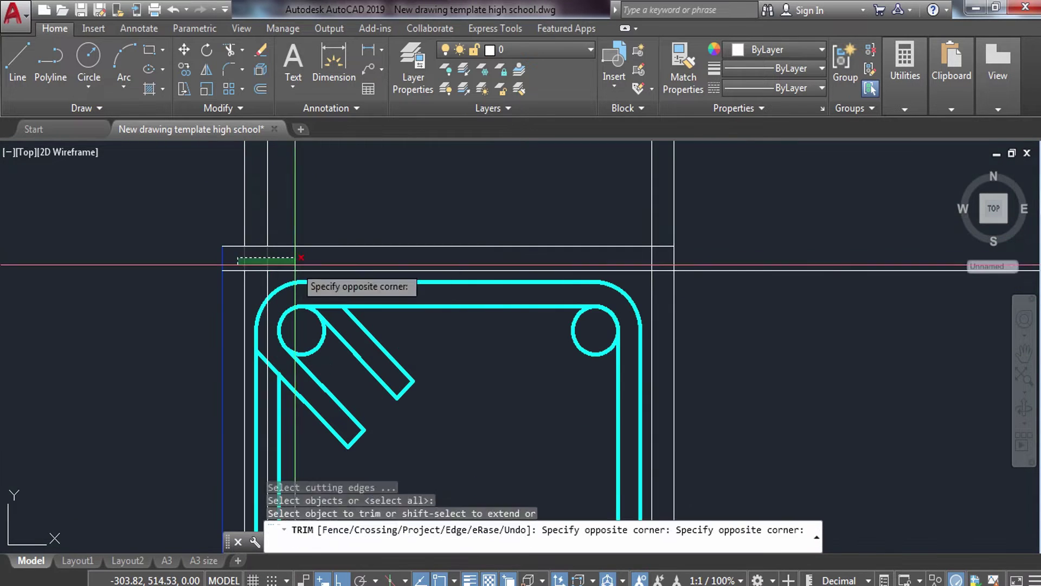
left_click(662, 274)
middle_click_drag(276, 261, 597, 259)
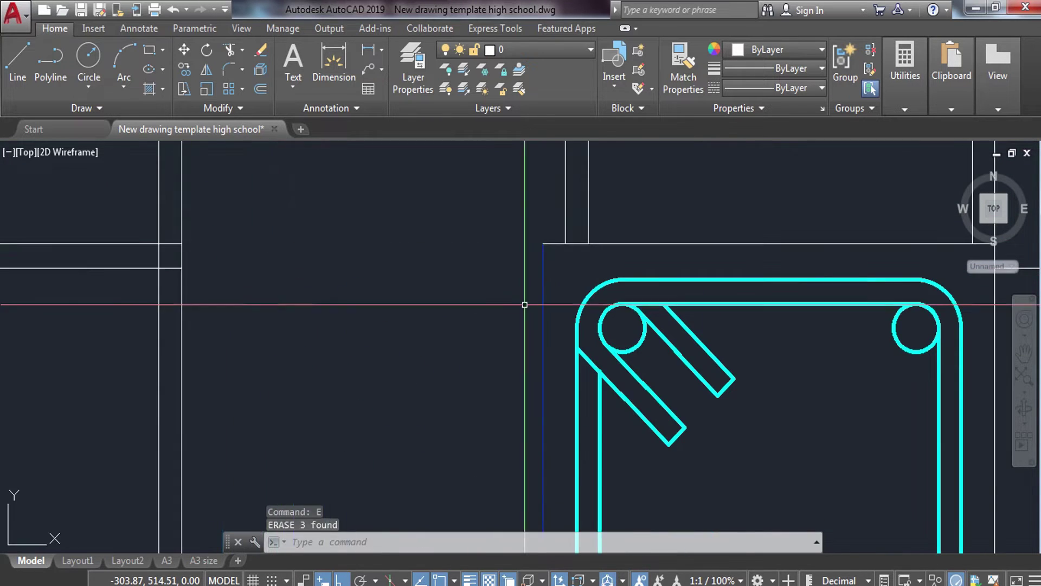
- Extend a bar beside the column and erase the stray line near the column stirrup
left_click(126, 297)
key("Escape")
type("tr")
key("Return")
key("Return")
scroll(499, 358, "down", 4)
scroll(567, 411, "up", 6)
middle_click_drag(567, 411, 314, 411)
key("Escape")
type("e")
key("Return")
scroll(539, 360, "down", 5)
scroll(681, 376, "up", 3)
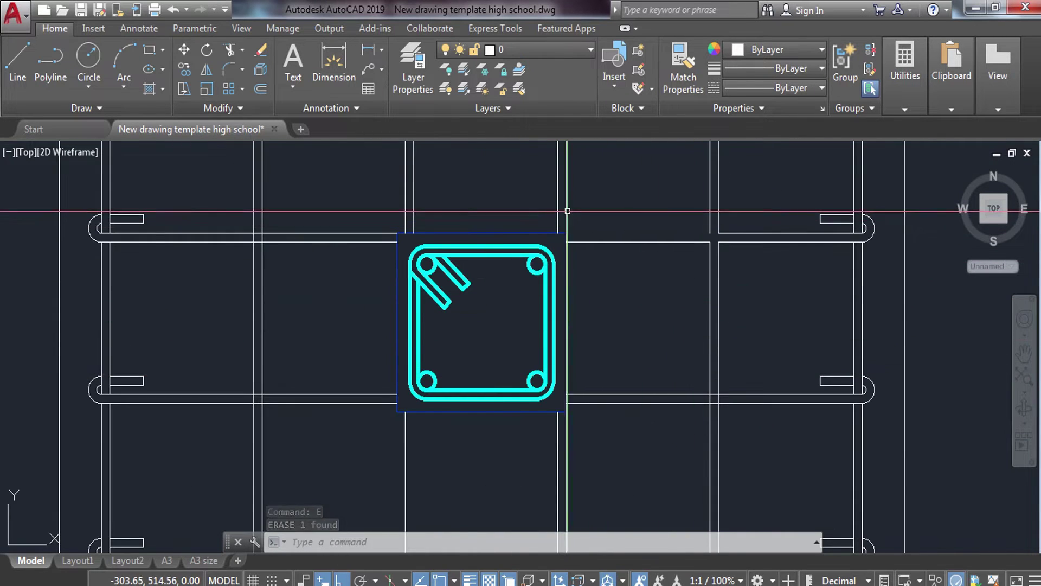
- Restart TRIM with all objects as cutting edges for the next column-side trim
type("tr")
key("Return")
key("Return")
key("Escape")
left_click(564, 303)
key("Escape")
key("space")
key("Return")
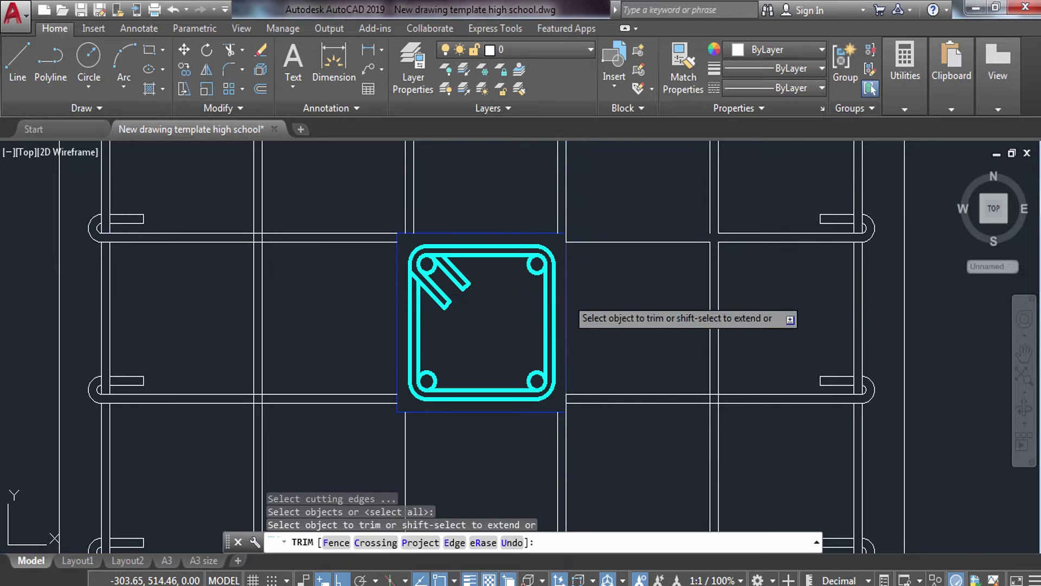
- Cancel the trim and an accidental stretch edit near the stirrup, then review the rebar grid
key("Escape")
scroll(577, 251, "up", 6)
left_click(540, 191)
scroll(604, 218, "down", 2)
left_click(575, 458)
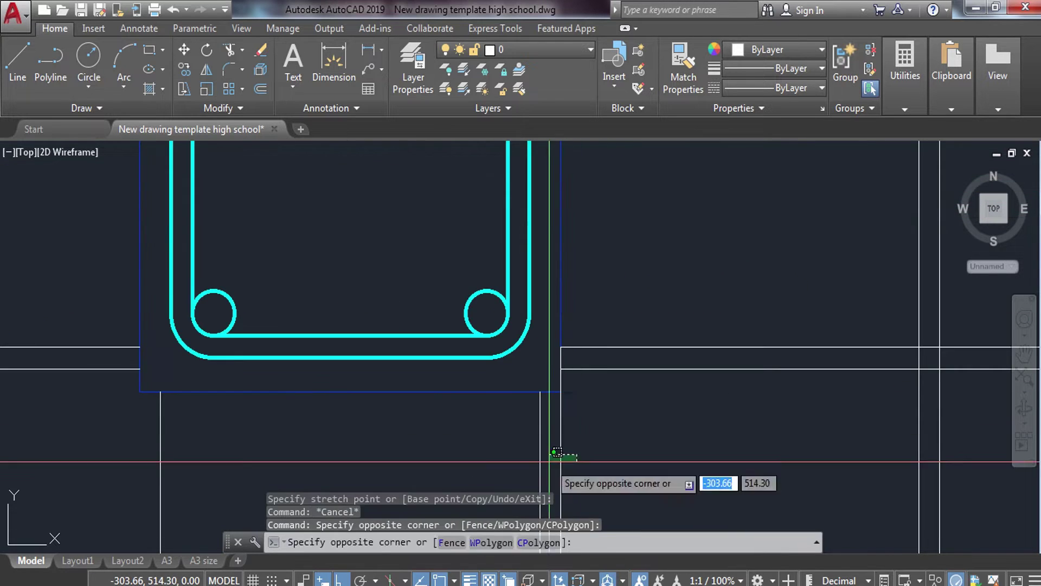
key("Escape")
scroll(651, 380, "down", 5)
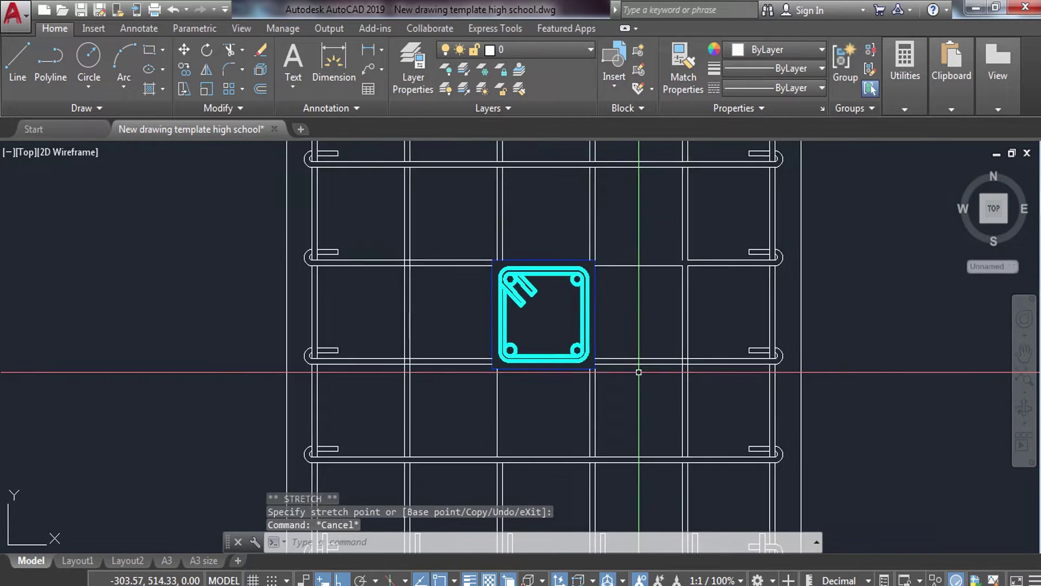
scroll(637, 363, "down", 1)
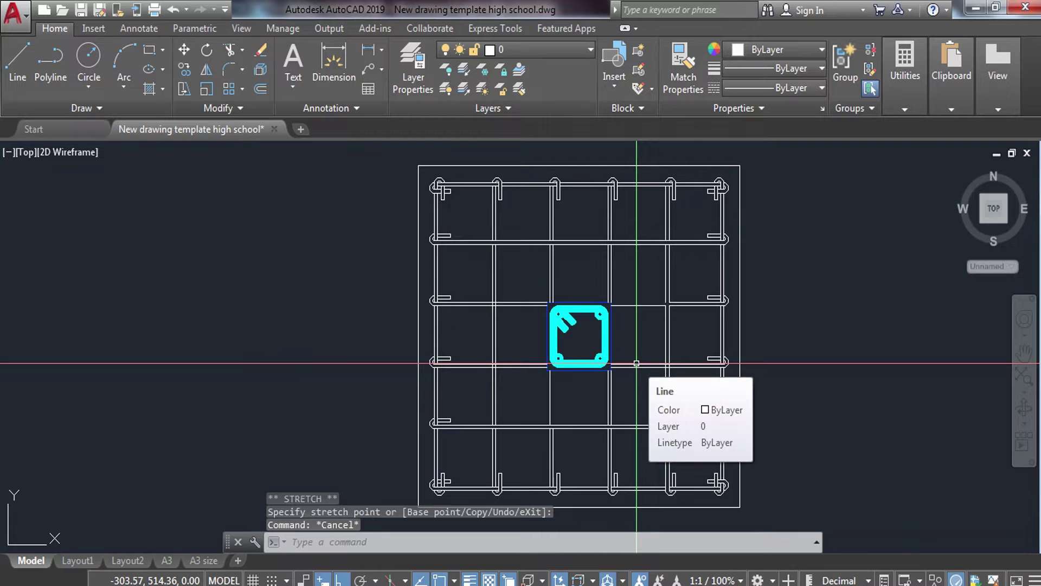
scroll(488, 360, "down", 3)
scroll(423, 377, "down", 1)
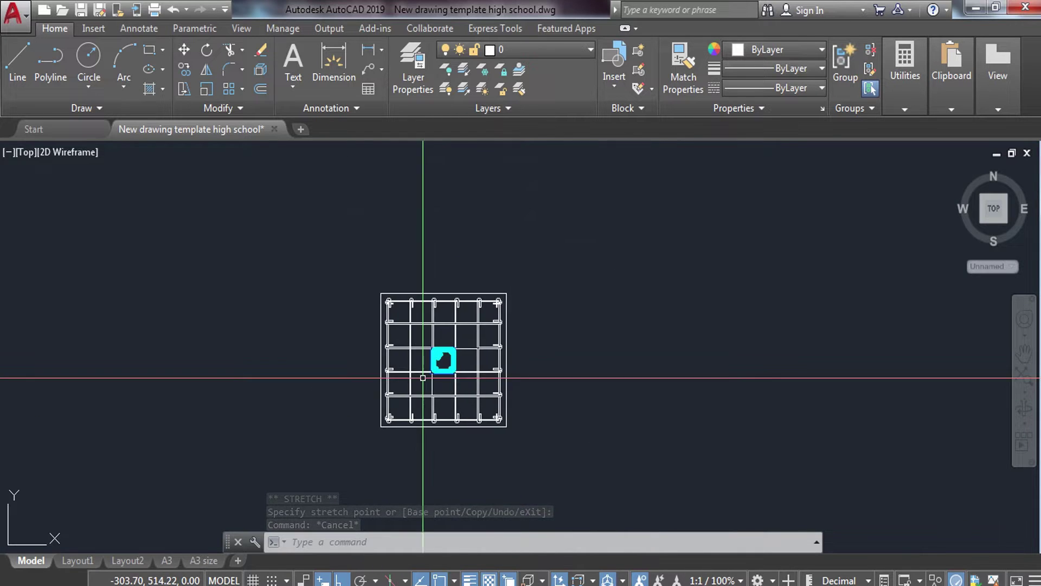
scroll(423, 378, "up", 3)
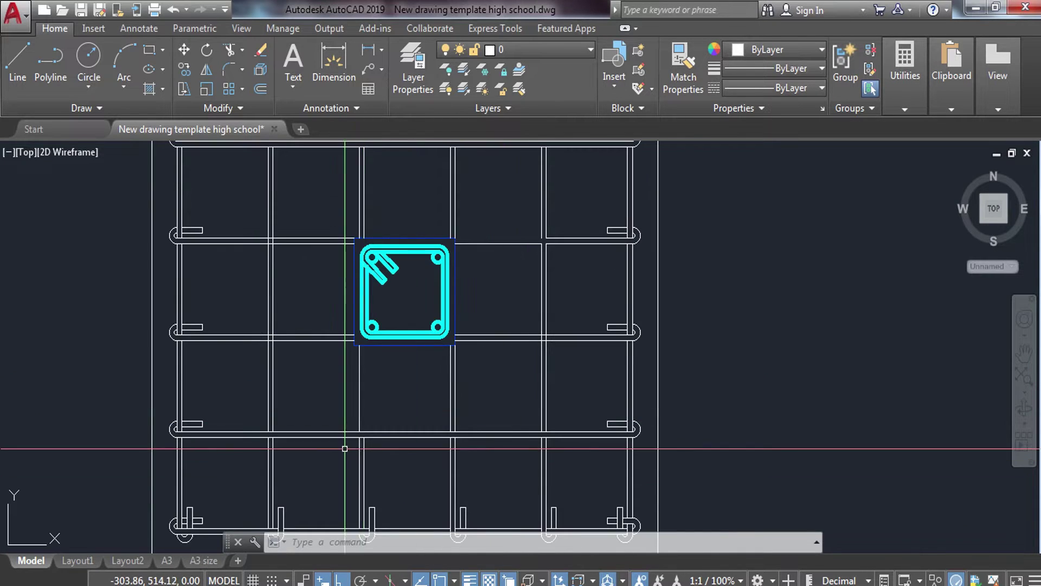
scroll(345, 448, "up", 4)
- Extend the vertical bar up to the cyan column's edge
key("Return")
key("Return")
left_click(385, 451)
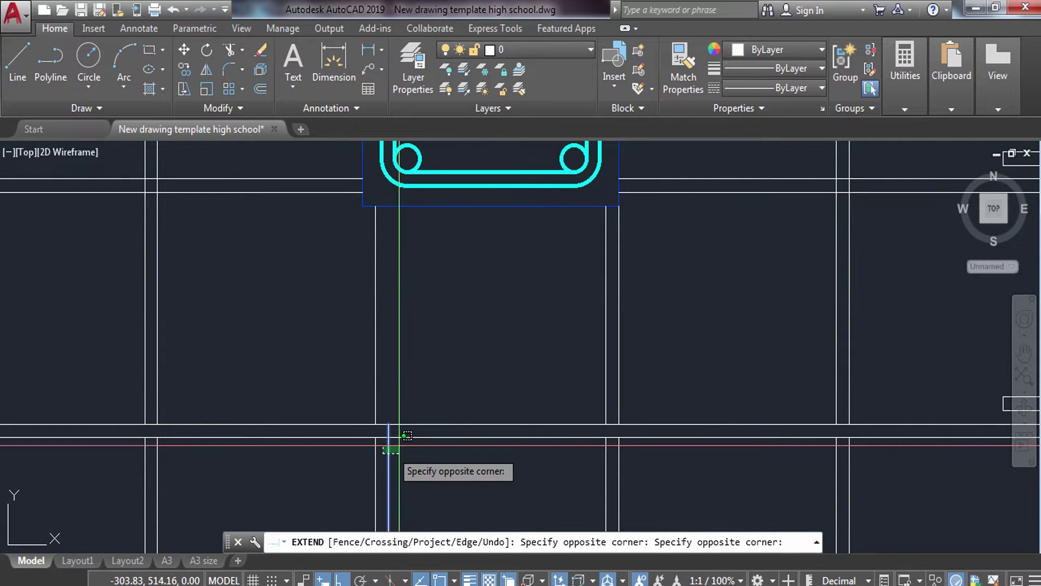
left_click(378, 451)
left_click(394, 434)
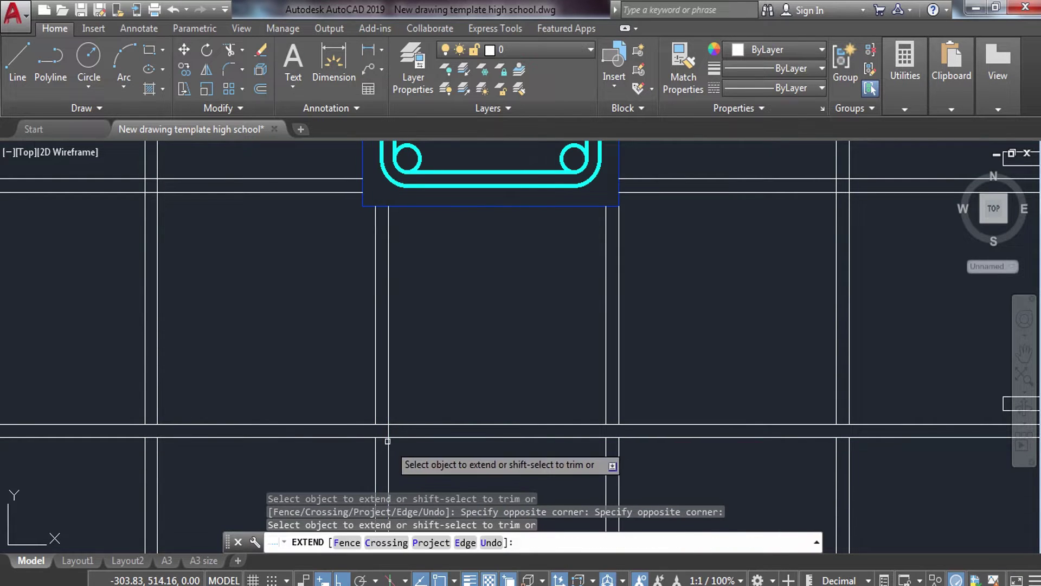
scroll(393, 432, "down", 4)
key("Escape")
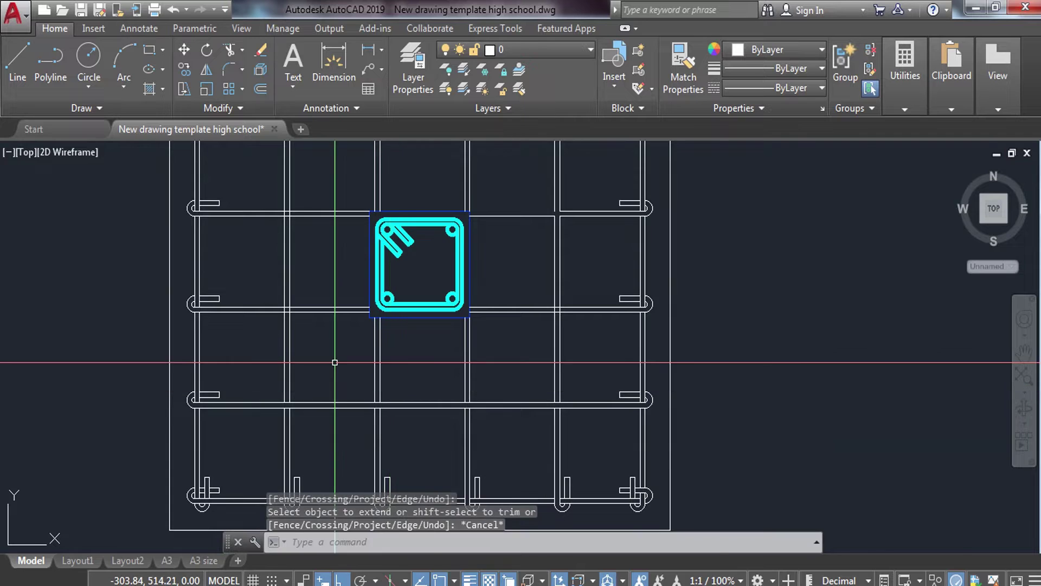
scroll(285, 325, "up", 4)
- Trim a bar and a tiny leftover segment near the column, using all edges as cutters
key("Return")
key("Return")
scroll(272, 278, "up", 2)
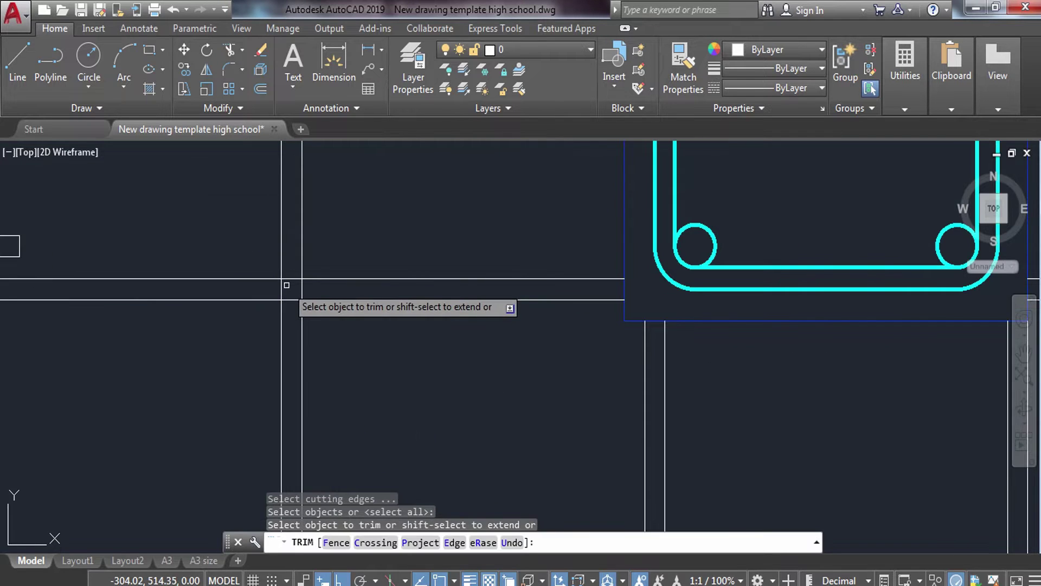
left_click(292, 290)
left_click(317, 298)
scroll(317, 298, "down", 3)
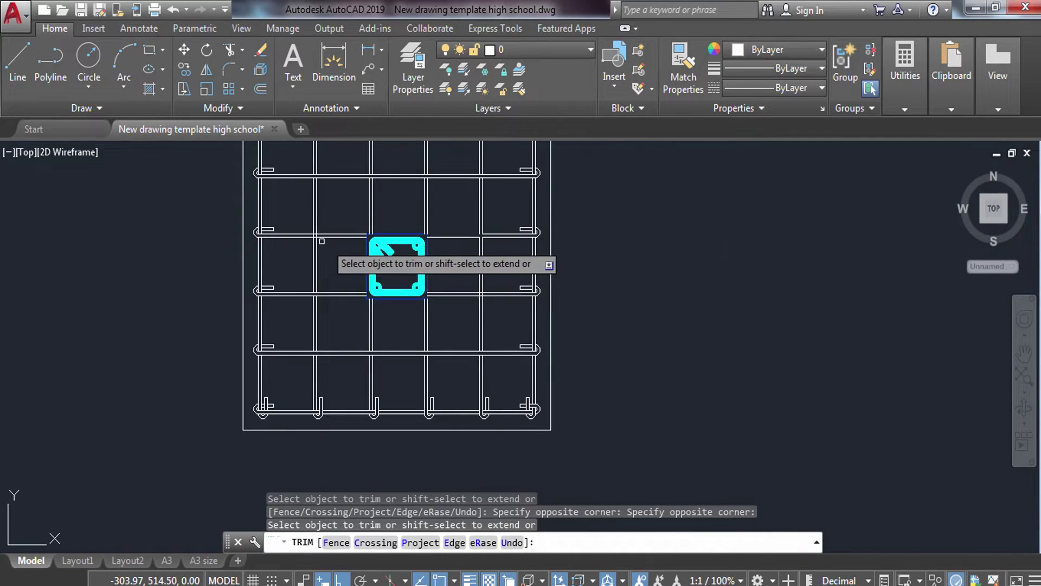
scroll(304, 239, "up", 3)
left_click(247, 223)
left_click(305, 217)
scroll(304, 217, "down", 3)
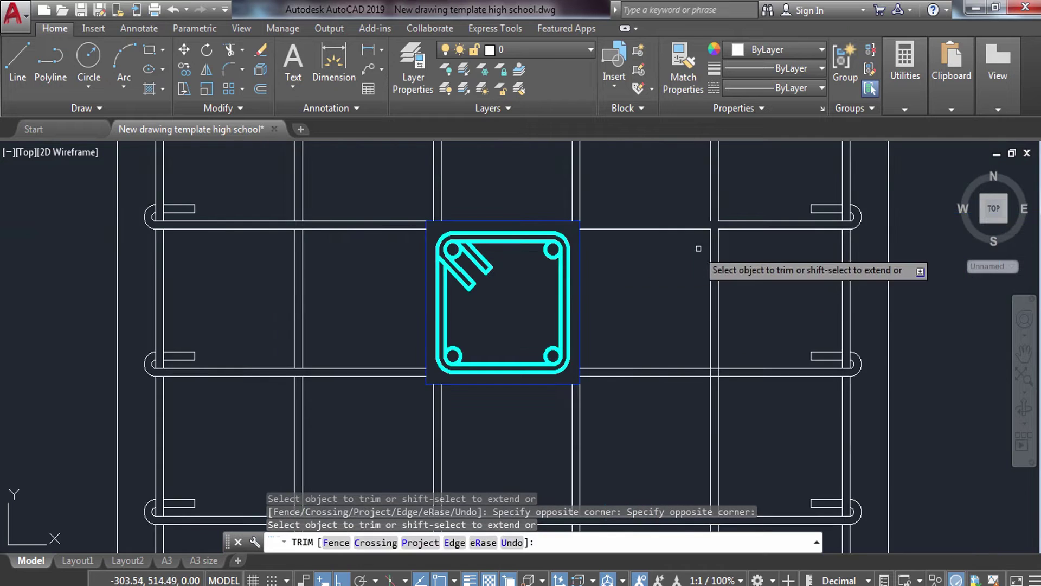
scroll(678, 239, "up", 2)
key("Escape")
- Trim away the vertical bar pieces lying inside the cyan column area
type("ex")
key("Return")
key("Return")
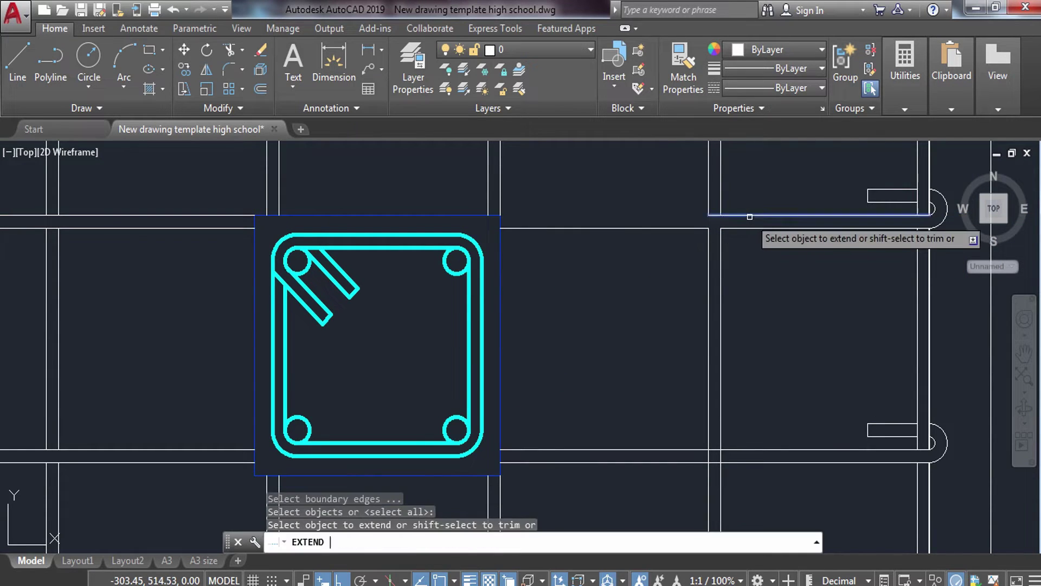
key("Escape")
scroll(721, 221, "down", 3)
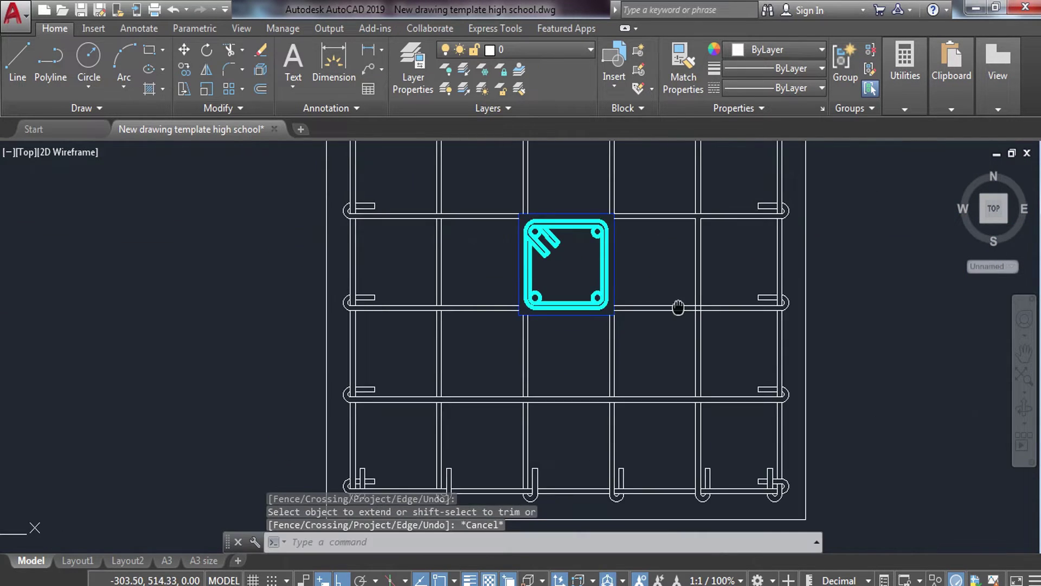
scroll(674, 279, "up", 3)
type("tr")
key("Return")
key("Return")
left_click_drag(649, 264, 755, 278)
scroll(755, 281, "down", 5)
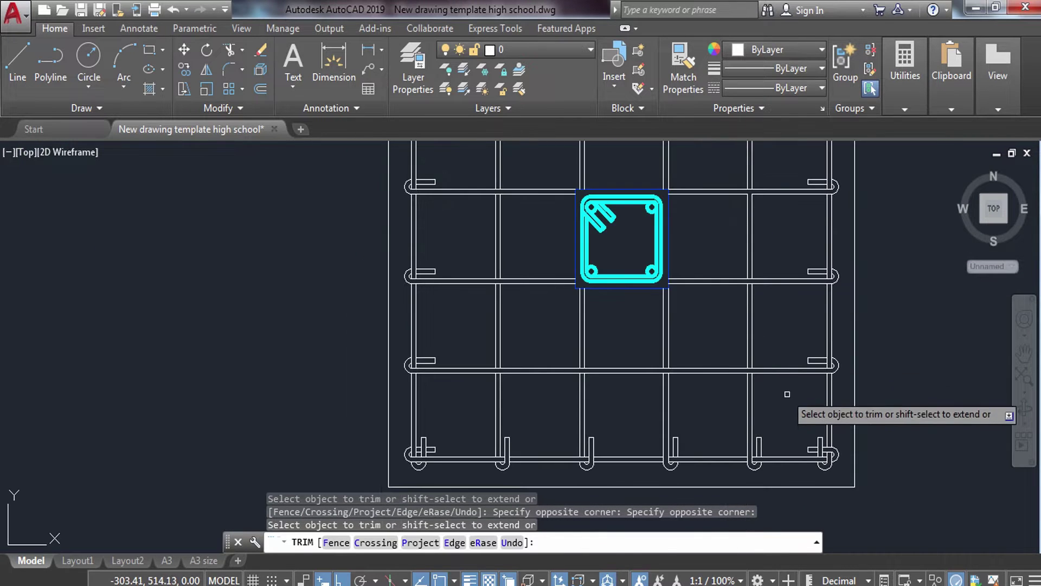
mouse_move(707, 382)
middle_mouse_down()
mouse_move(662, 440)
mouse_move(598, 459)
middle_mouse_up()
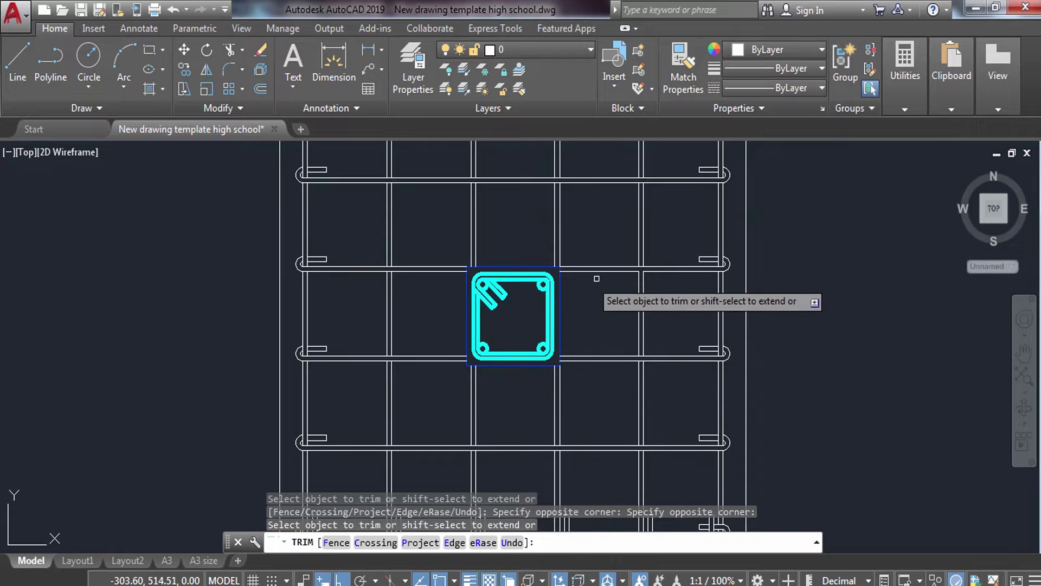
scroll(645, 282, "up", 5)
key("Escape")
- Extend one more bar end to the column boundary and recenter the footing plan
type("ex")
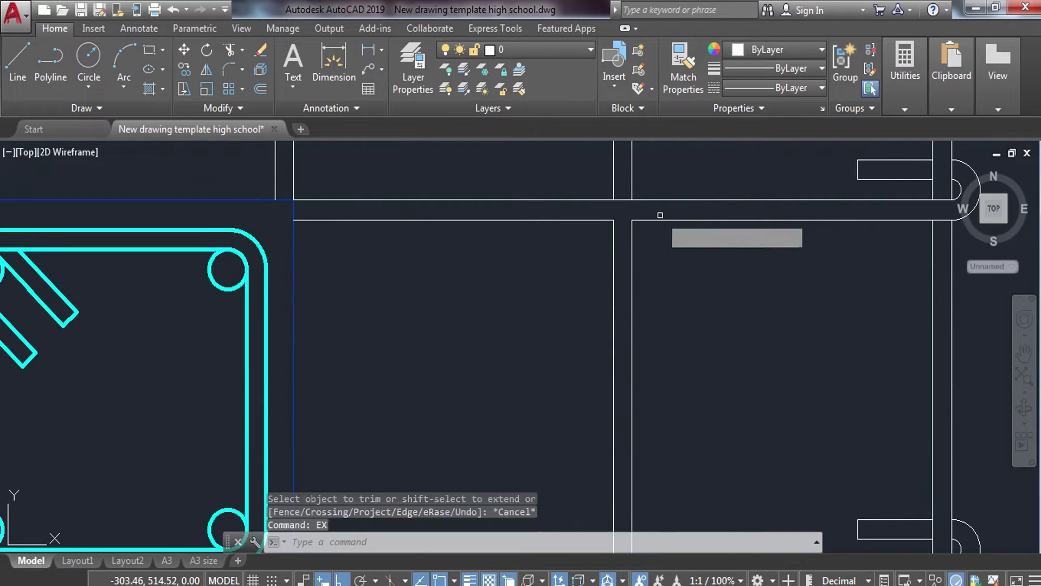
key("Return")
left_click(668, 210)
left_click(651, 242)
key("Escape")
scroll(677, 281, "down", 5)
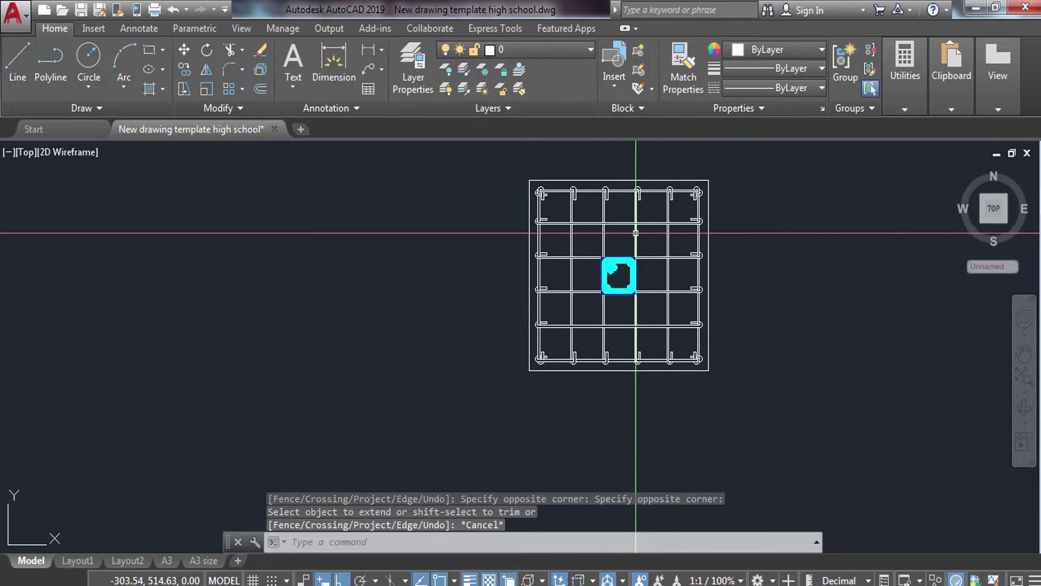
mouse_move(637, 327)
middle_mouse_down()
mouse_move(571, 310)
mouse_move(559, 354)
mouse_move(564, 323)
middle_mouse_up()
scroll(564, 323, "down", 2)
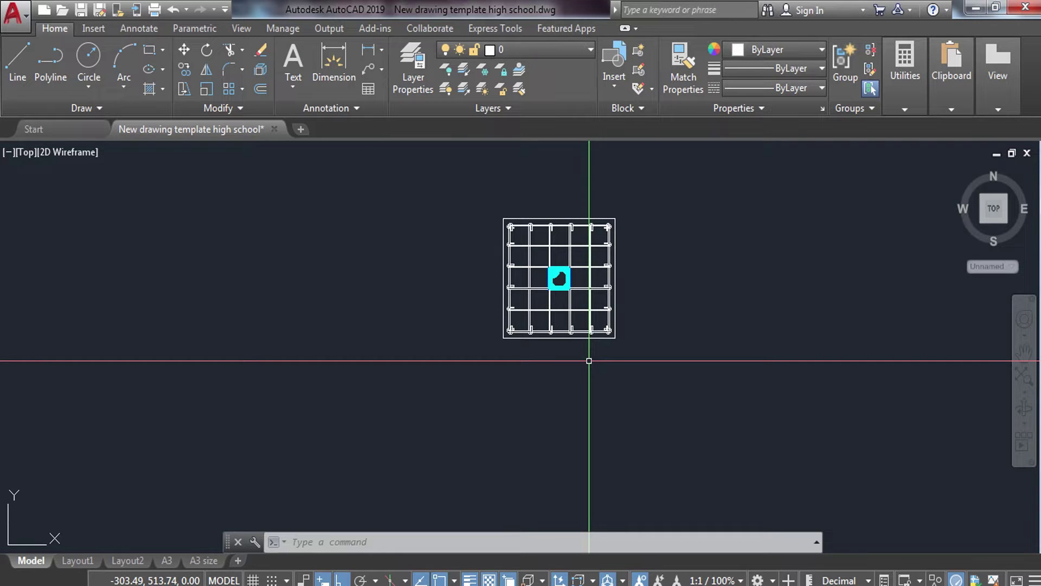
key("Escape")
key("Escape")
- Draw a vertical line down from the grid's bottom-left corner and a horizontal line crossing it below the plan
type("l")
key("Return")
scroll(495, 360, "up", 4)
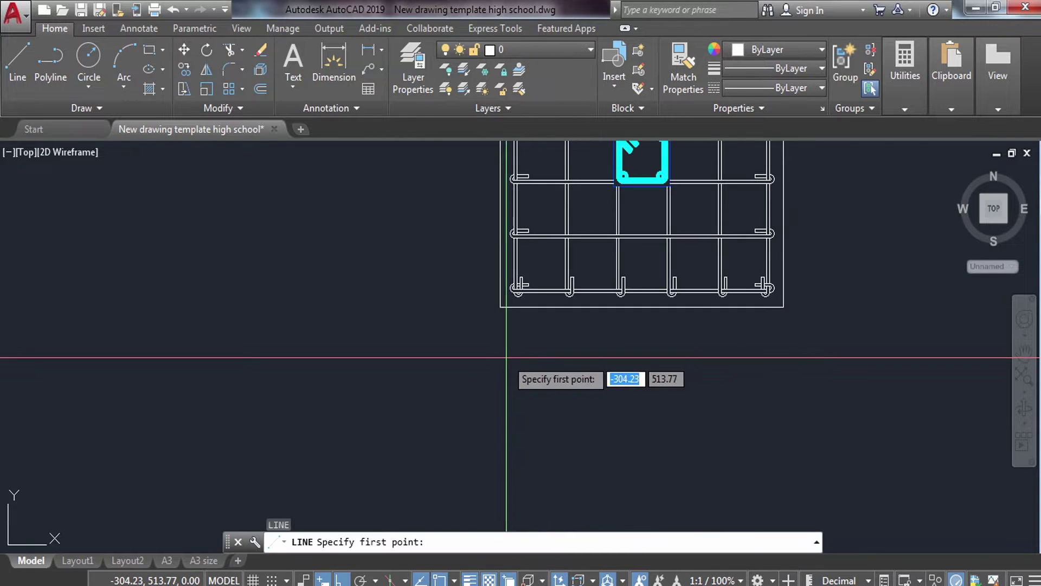
left_click(500, 311)
scroll(500, 310, "down", 5)
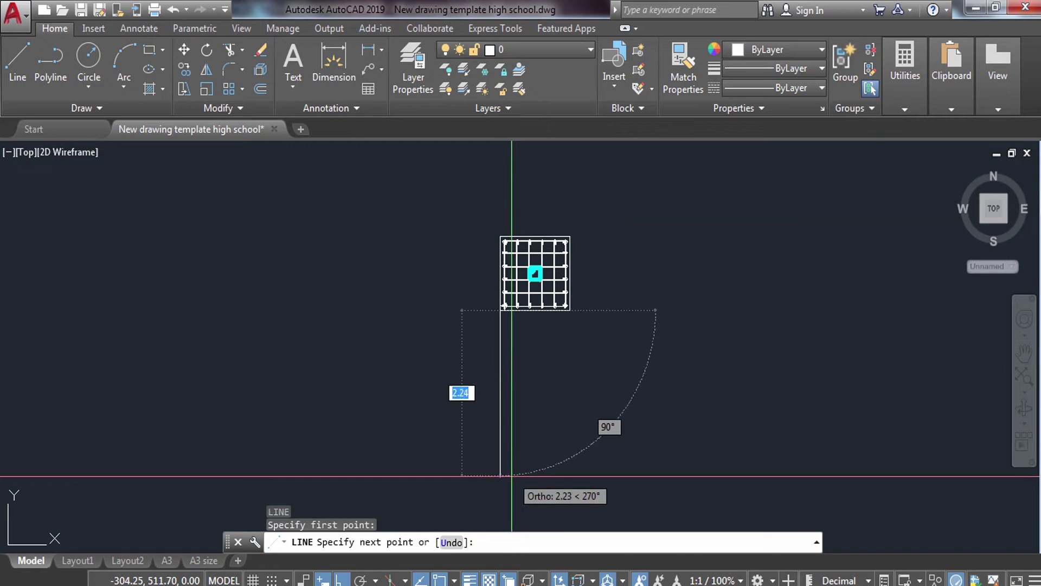
scroll(504, 465, "up", 3)
left_click(513, 400)
key("Escape")
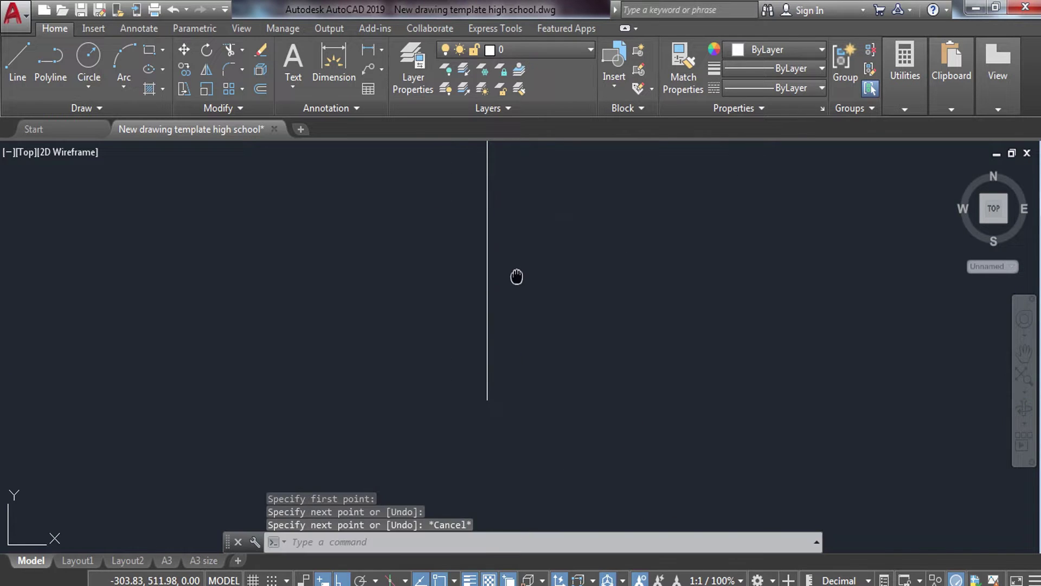
key("Return")
left_click(328, 358)
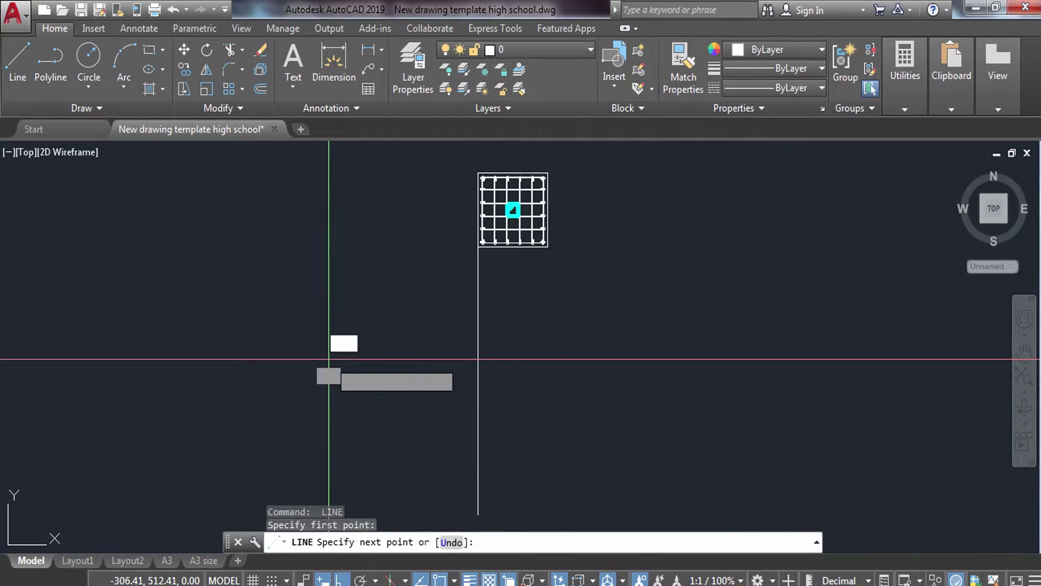
left_click(660, 368)
key("Escape")
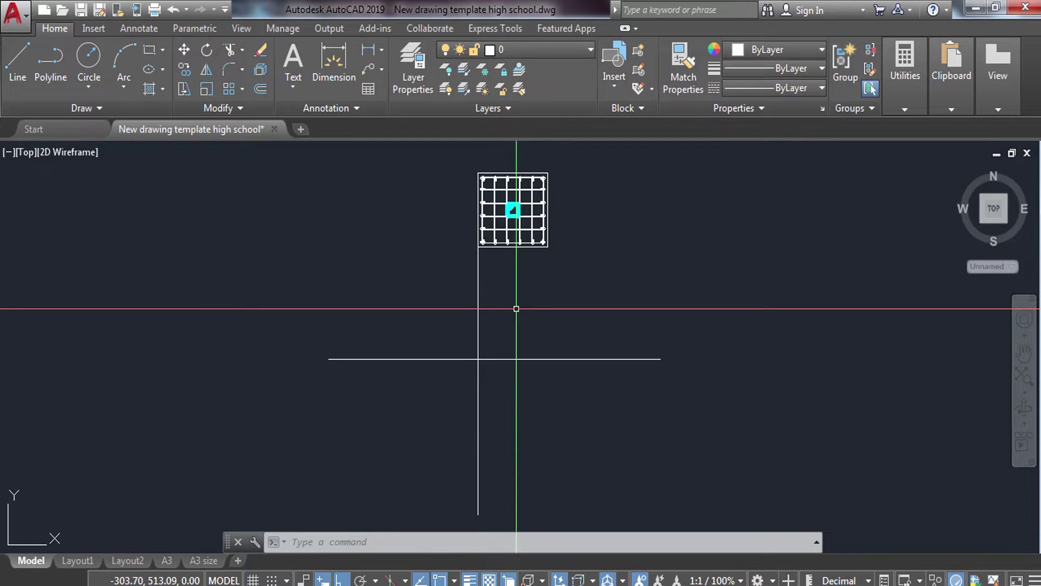
- Start an offset of a section line at distance 1
left_click(518, 324)
left_click(429, 323)
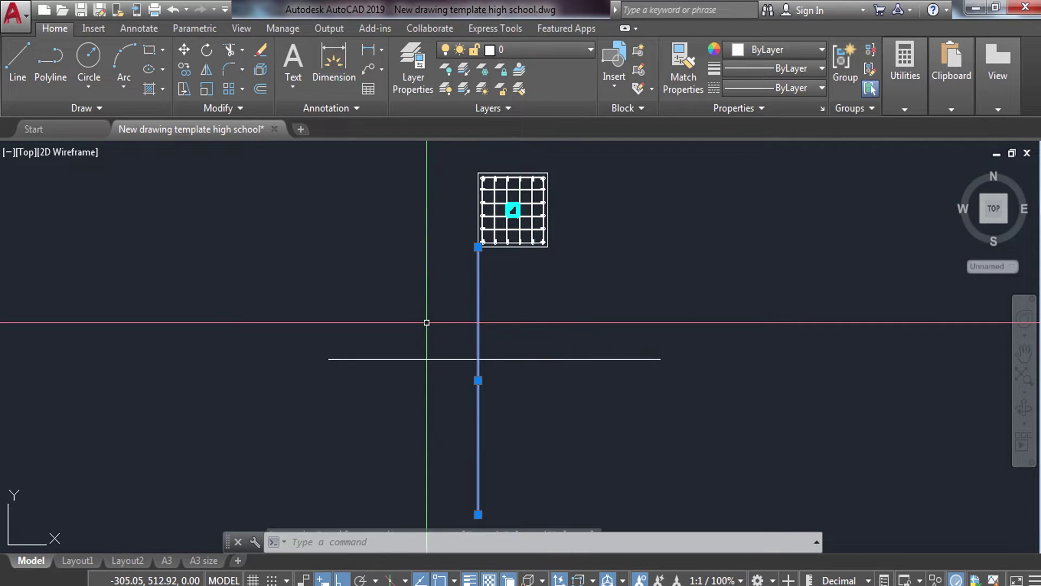
key("Escape")
key("Escape")
key("Escape")
middle_click_drag(594, 352, 576, 338)
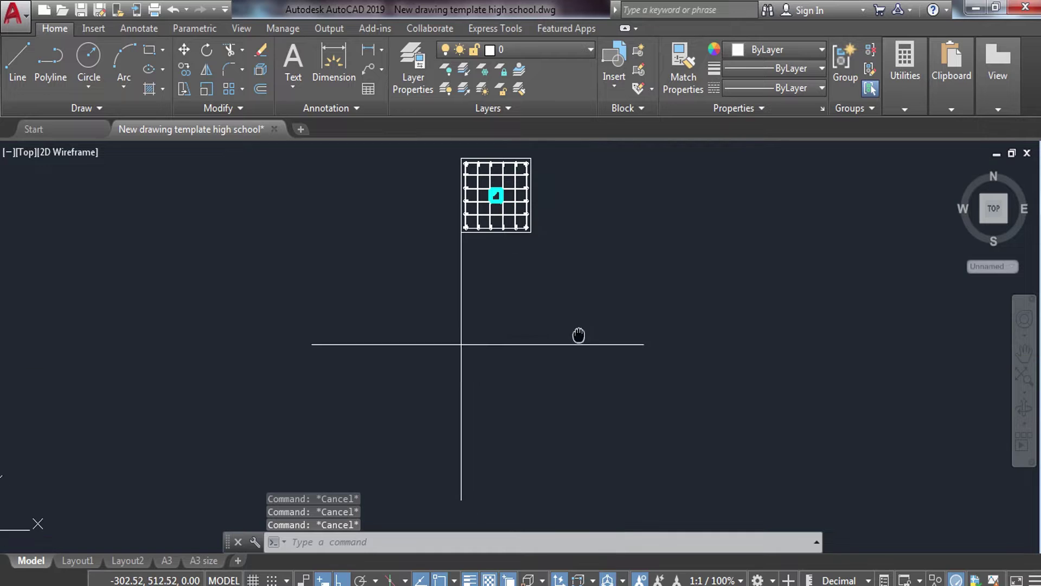
type("o")
key("Return")
type("1")
key("Return")
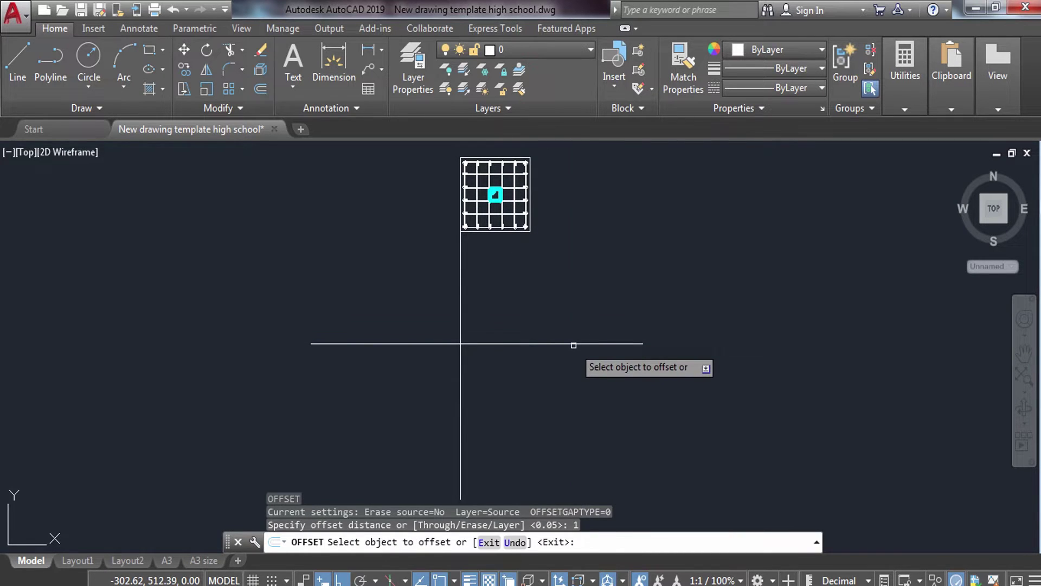
- Offset the horizontal line 1 unit downward
left_click(574, 344)
left_click(591, 439)
key("Escape")
middle_click_drag(545, 431, 522, 384)
key("Escape")
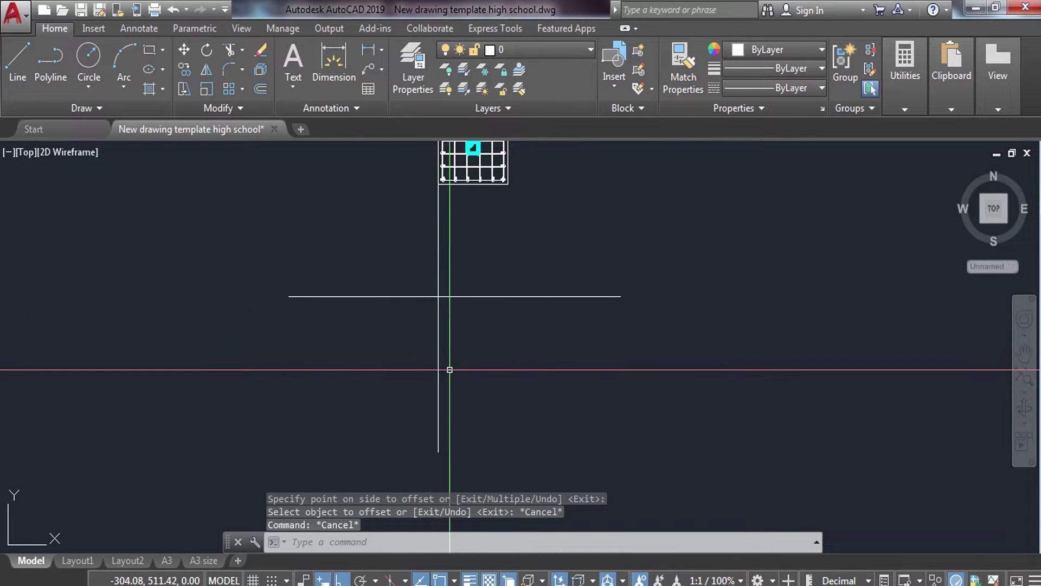
key("Escape")
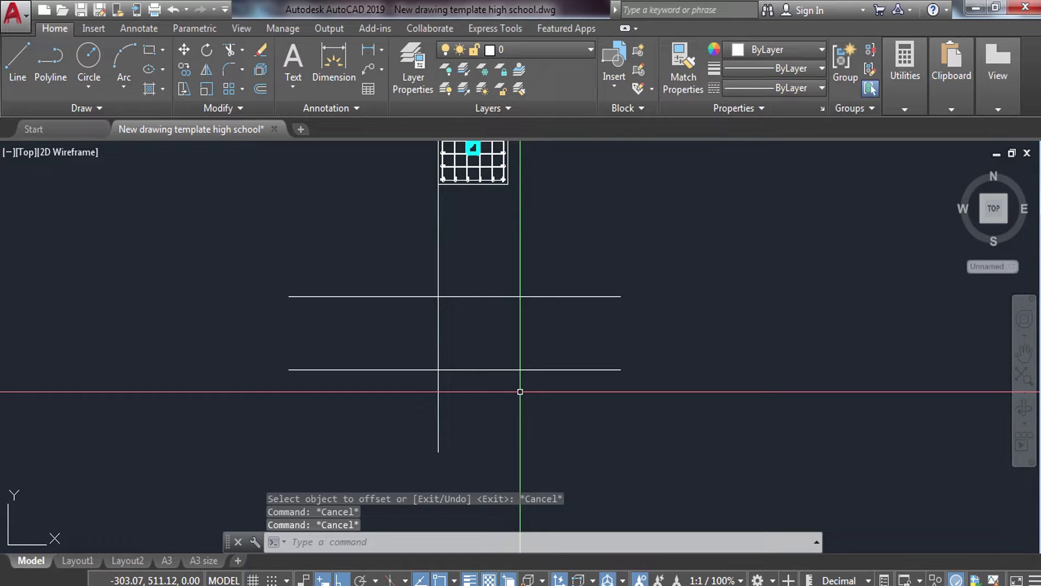
type("o")
- Offset the lower horizontal line a further 0.3 downward
key("Return")
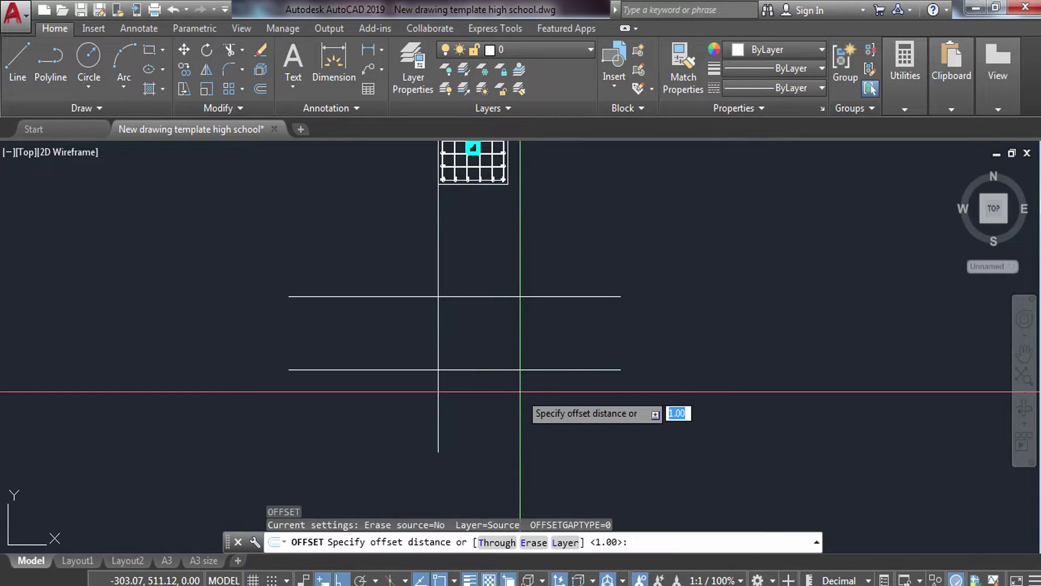
type(".3")
key("Return")
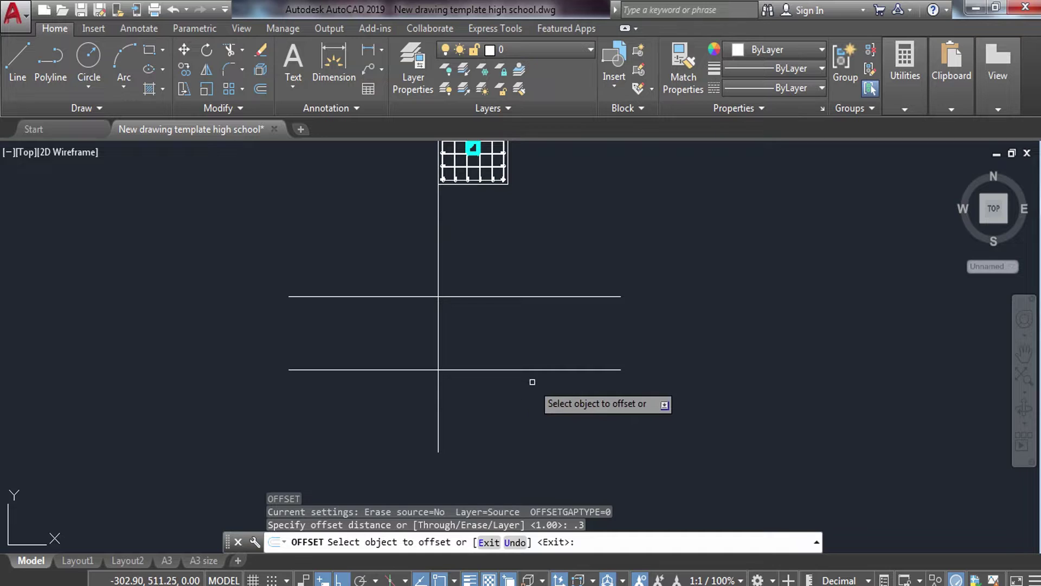
left_click(515, 370)
left_click(537, 425)
key("Escape")
key("Escape")
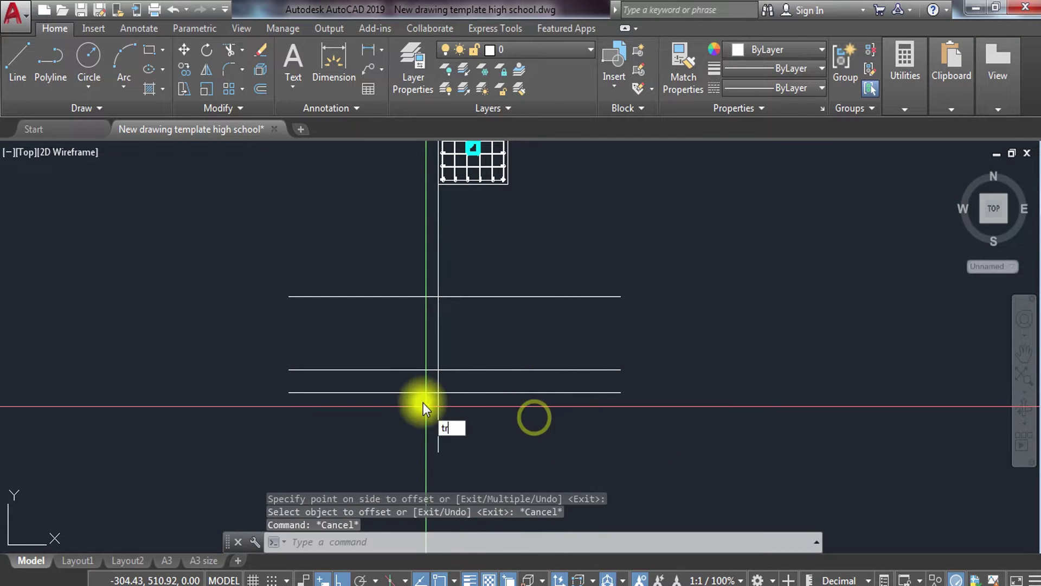
- Trim the left ends of the two lower horizontal lines
key("Return")
key("Return")
left_click(421, 349)
left_click(367, 414)
key("Escape")
key("Escape")
key("Escape")
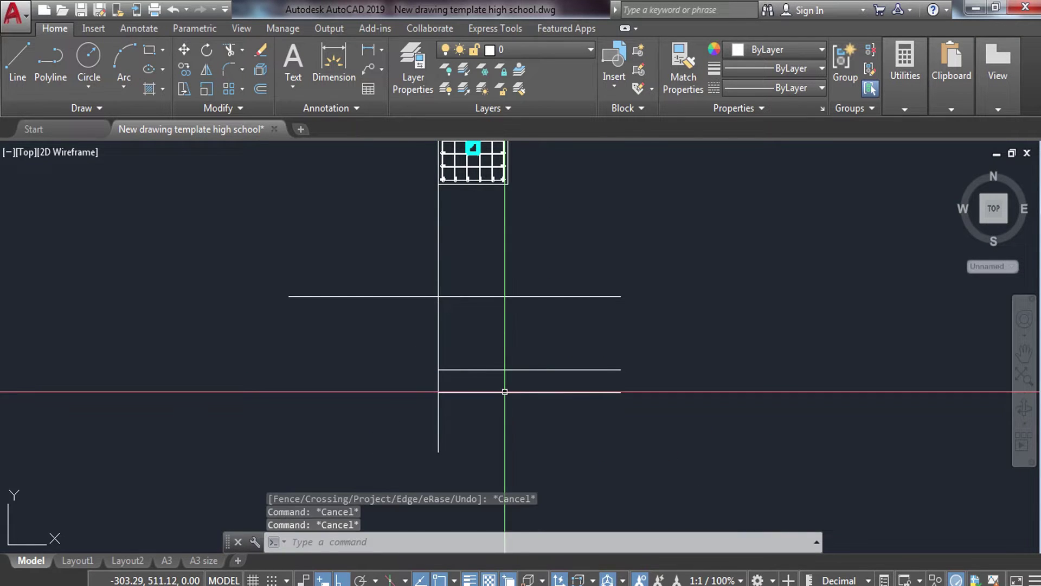
- Copy the vertical line to the plan's right edge
left_click(487, 225)
left_click(425, 234)
type("co")
key("Return")
scroll(445, 165, "up", 4)
left_click(428, 213)
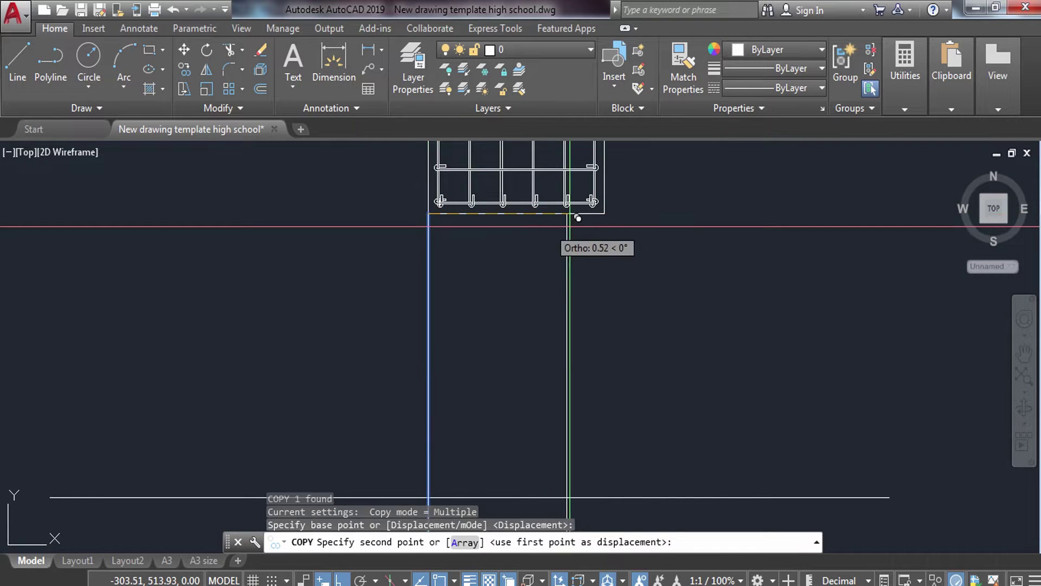
left_click(602, 212)
scroll(603, 212, "down", 4)
key("Escape")
key("Escape")
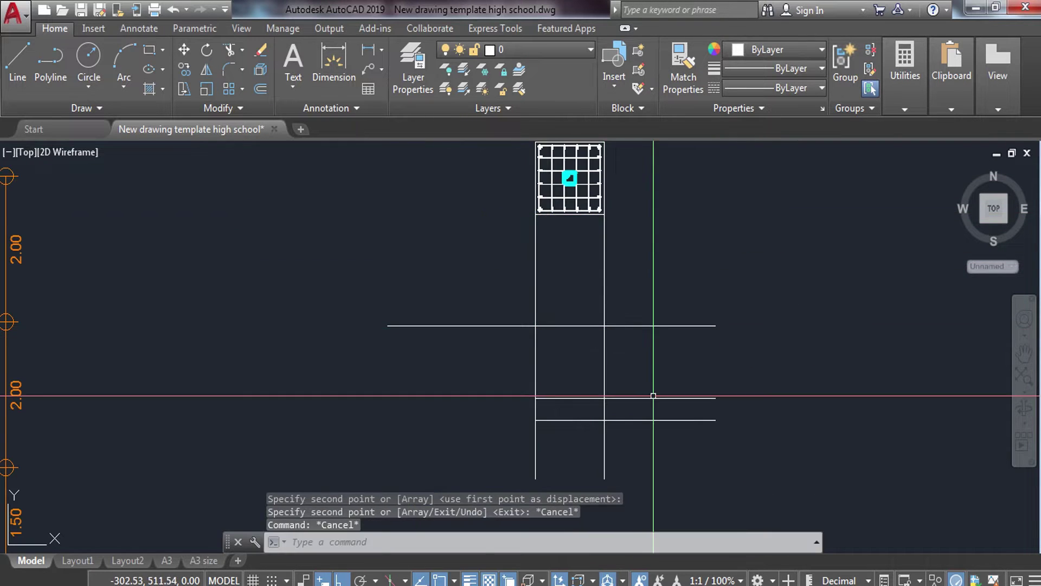
middle_click_drag(588, 455, 541, 430)
- Offset the lowest horizontal line 0.1 downward for the footing base layer
type("o")
key("Return")
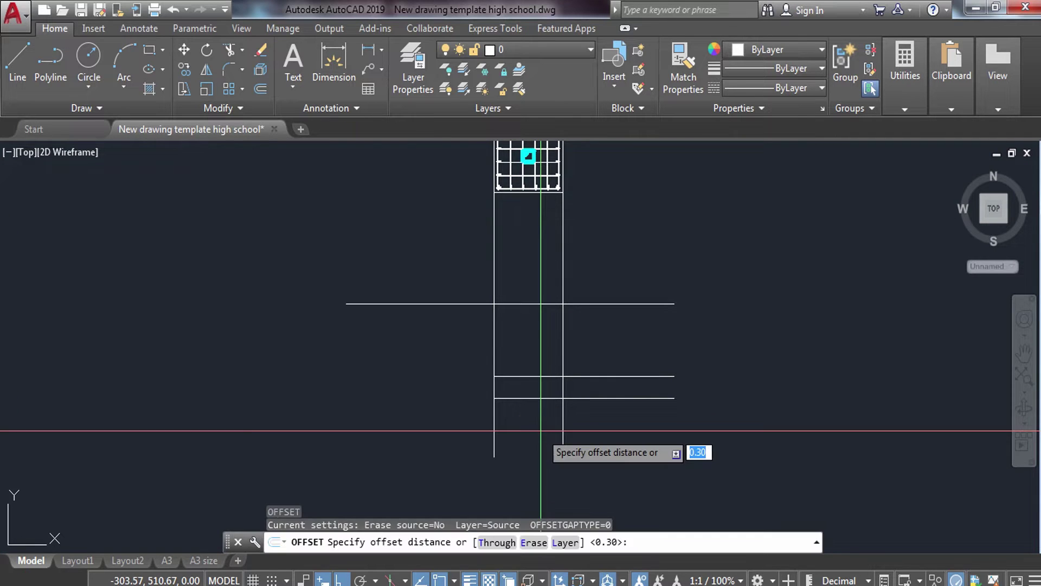
type(".1")
key("Return")
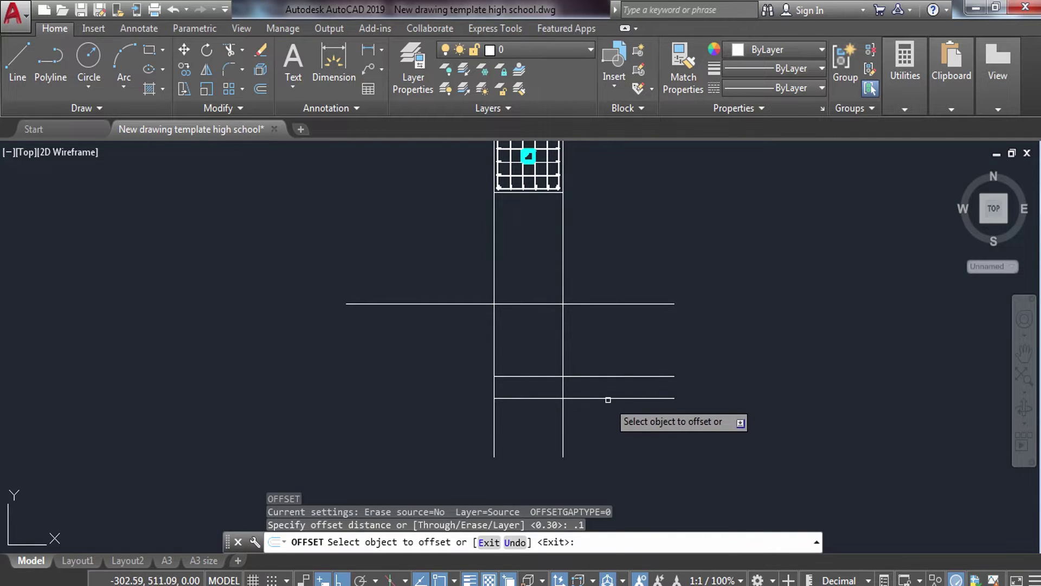
left_click(607, 400)
left_click(606, 423)
- Trim excess line ends and remove the ground line inside the column to finish the section outline
type("tr")
key("Return")
key("Return")
left_click(584, 422)
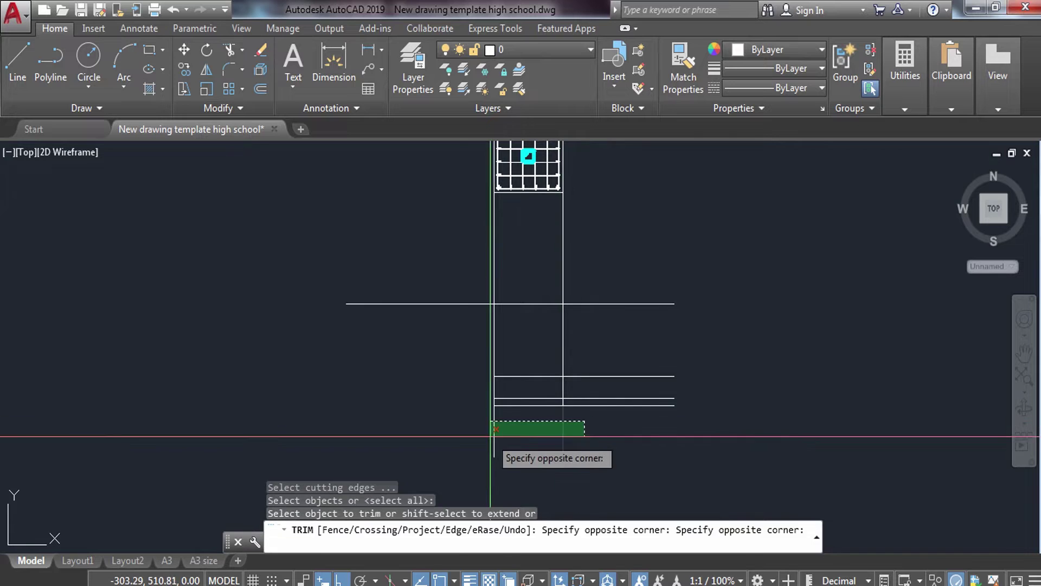
left_click(490, 436)
left_click(651, 350)
left_click(634, 414)
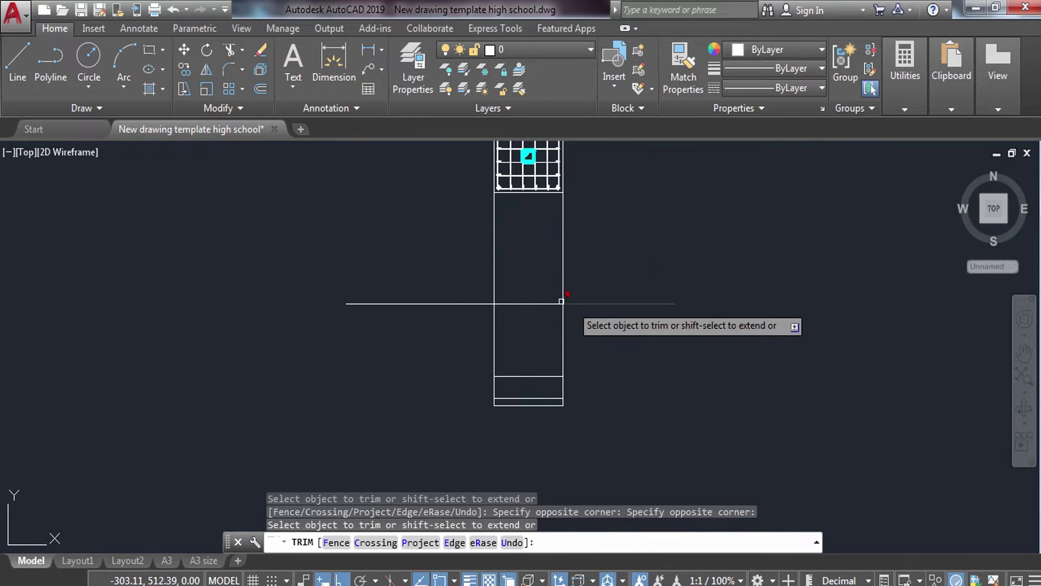
left_click(541, 303)
key("Escape")
middle_click_drag(531, 275, 525, 317)
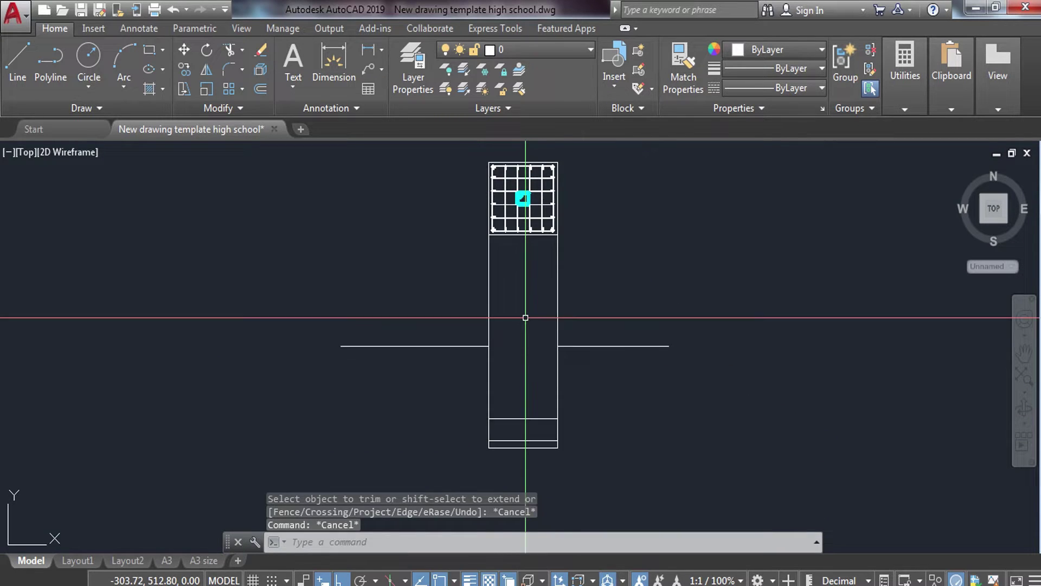
type("l")
key("Return")
scroll(497, 195, "up", 3)
- Begin a new line inside the column section, then cancel it unfinished
scroll(513, 291, "up", 2)
scroll(488, 288, "up", 2)
scroll(519, 293, "up", 2)
left_click(519, 293)
scroll(516, 307, "down", 7)
middle_click_drag(507, 399, 521, 217)
middle_click_drag(525, 409, 489, 266)
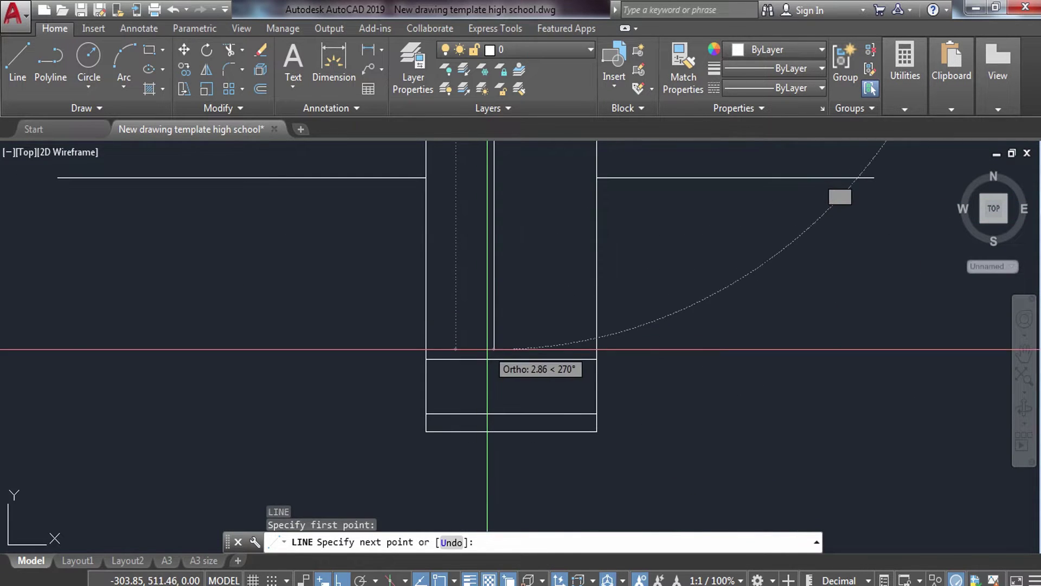
key("Escape")
- Copy the inner vertical line over to the cyan column's edge
middle_click_drag(541, 242, 540, 383)
left_click(539, 383)
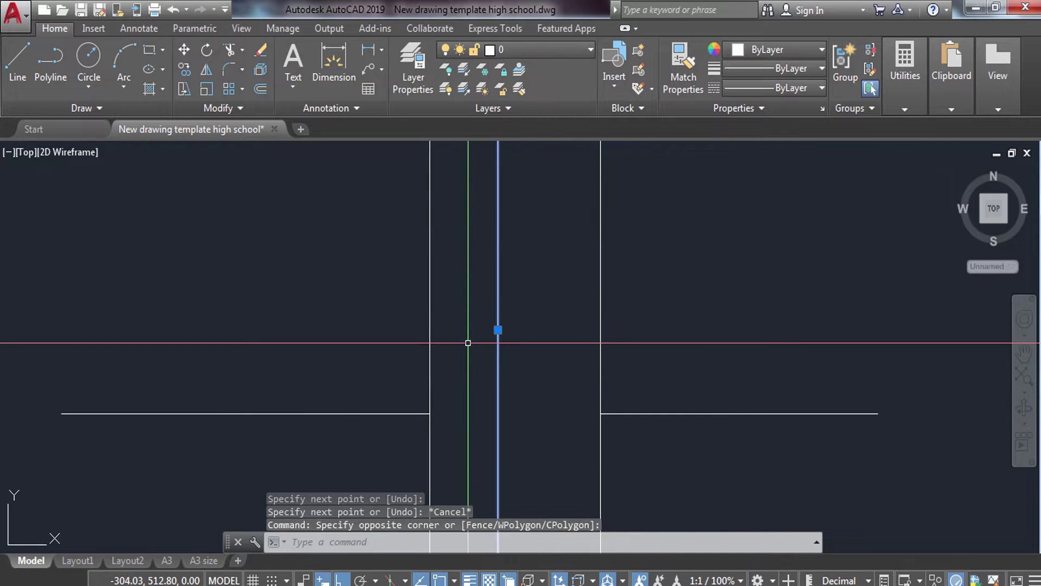
type("co")
key("Return")
middle_click_drag(553, 325, 553, 399)
scroll(517, 298, "up", 5)
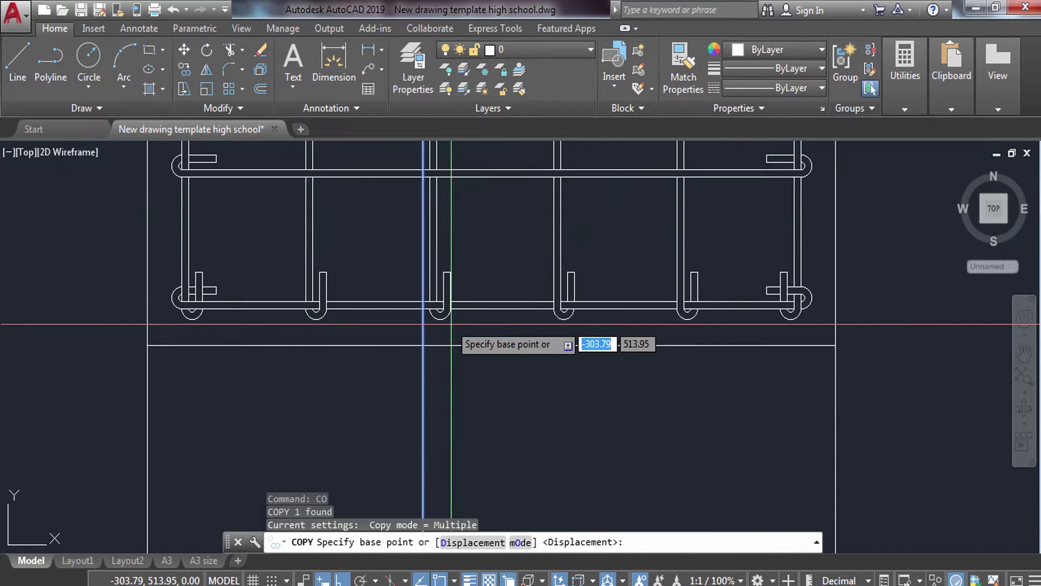
mouse_move(516, 326)
middle_mouse_down()
mouse_move(471, 428)
mouse_move(470, 521)
middle_mouse_up()
left_click(451, 281)
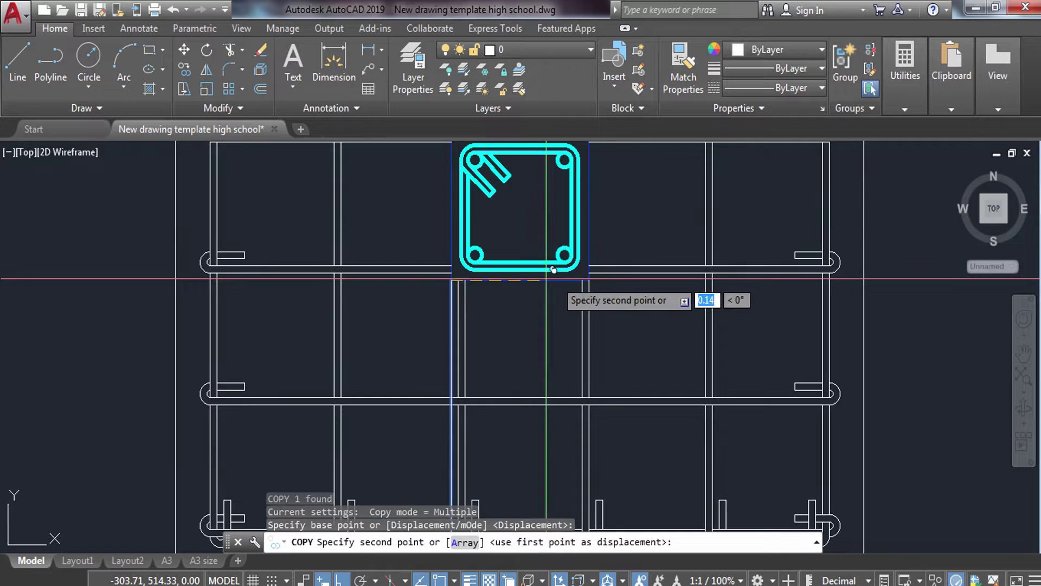
left_click(596, 271)
key("Escape")
- Draw a short horizontal helper line across the inside of the column section
scroll(623, 419, "down", 5)
scroll(624, 418, "up", 5)
key("Escape")
key("Escape")
middle_click_drag(552, 309, 551, 344)
scroll(529, 318, "up", 2)
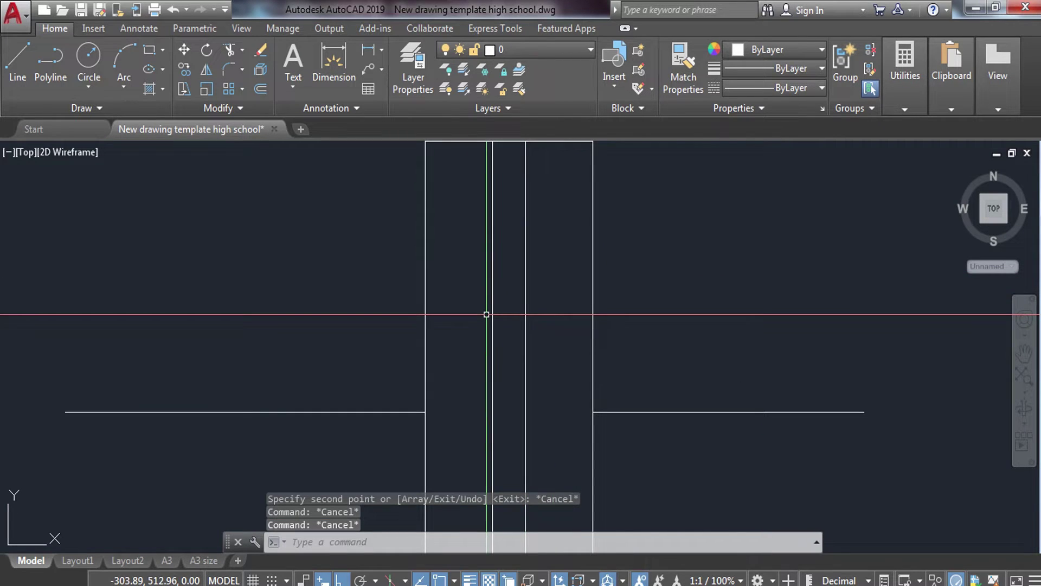
type("l")
key("Return")
left_click(462, 314)
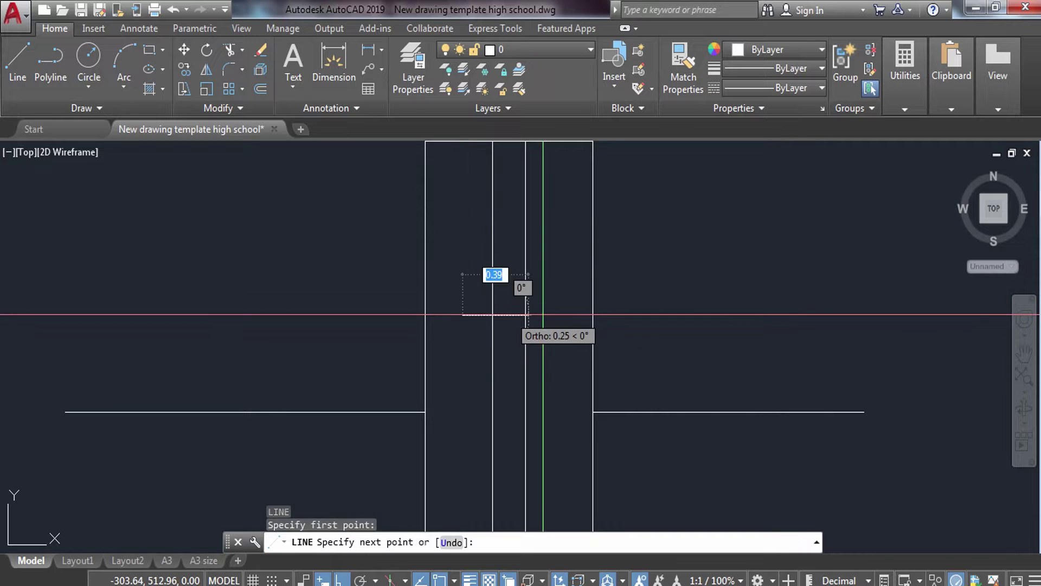
left_click(570, 311)
- Trim the inner column lines above the short helper line
type("tr")
key("Return")
key("Return")
left_click_drag(542, 271, 470, 289)
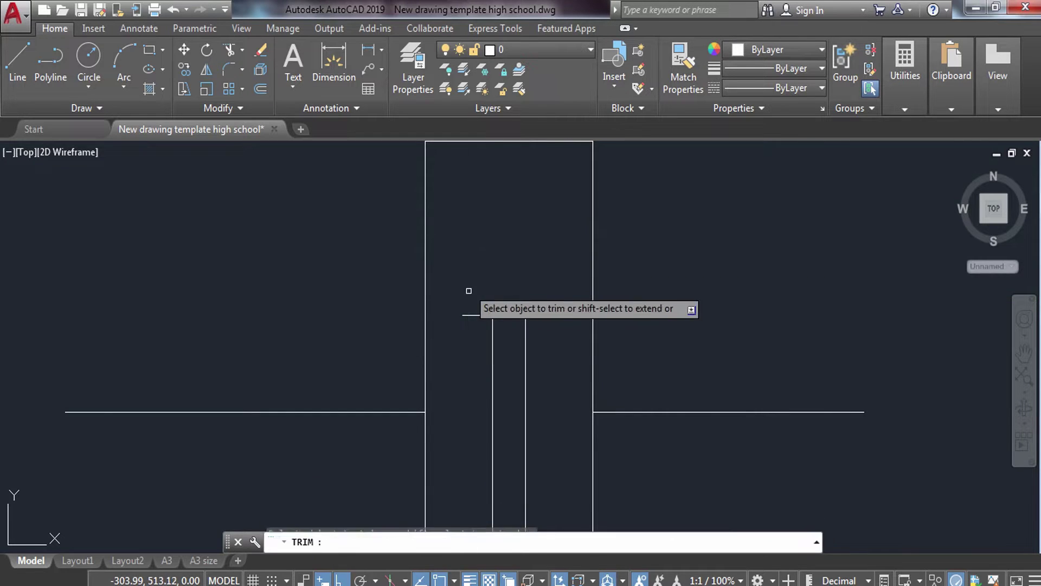
key("Escape")
- Erase the two unwanted column lines with a selection window
middle_click_drag(572, 315, 595, 446)
scroll(537, 365, "up", 4)
left_click(559, 423)
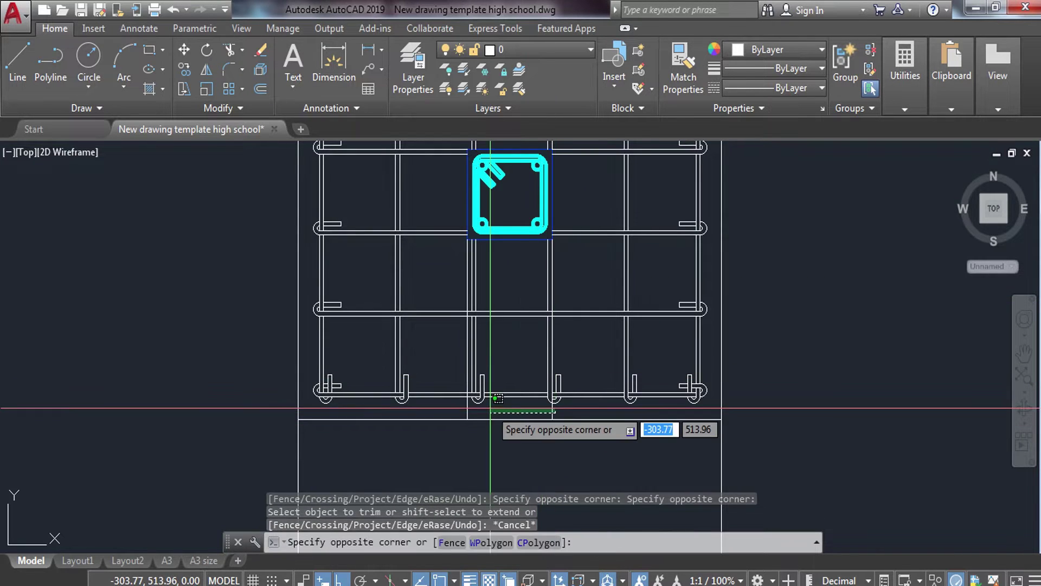
left_click(459, 342)
type("e")
key("Return")
- Erase the short horizontal helper line
scroll(535, 476, "down", 6)
left_click(494, 323)
left_click(494, 360)
type("e")
key("Return")
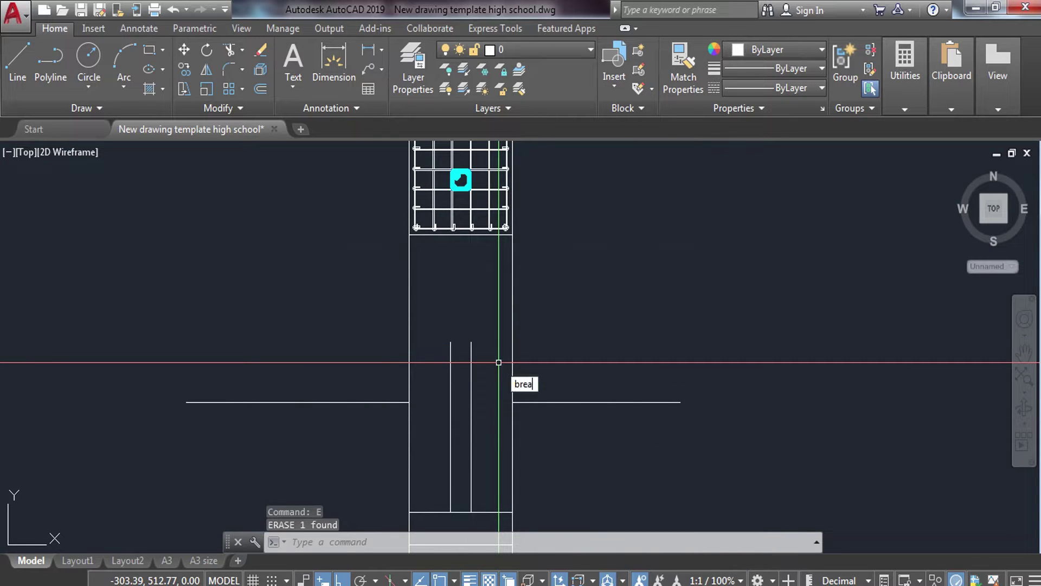
- Start BREAK on the left inner column line, picking its first break point
key("Return")
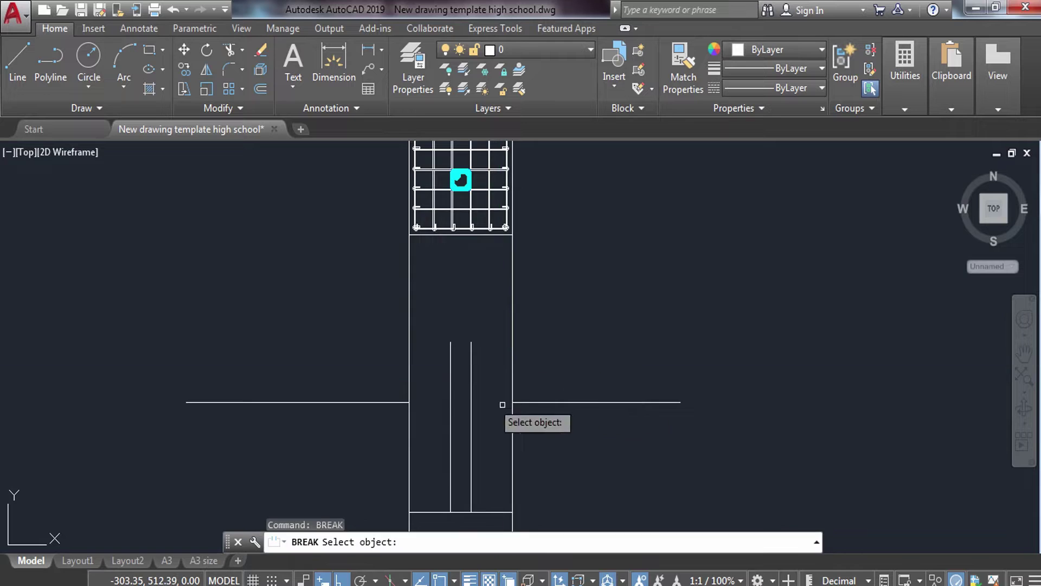
scroll(462, 337, "up", 4)
left_click(452, 322)
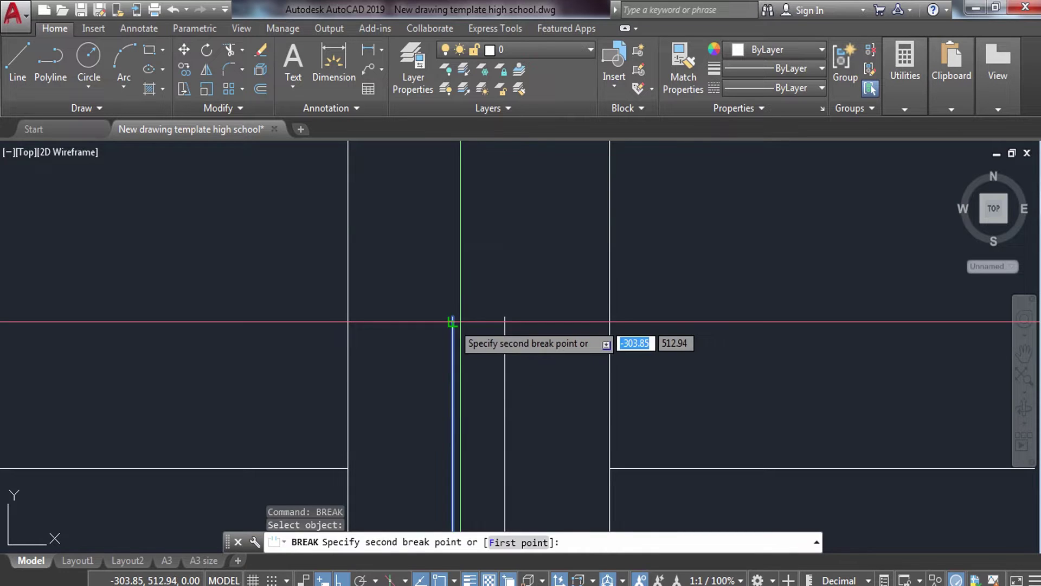
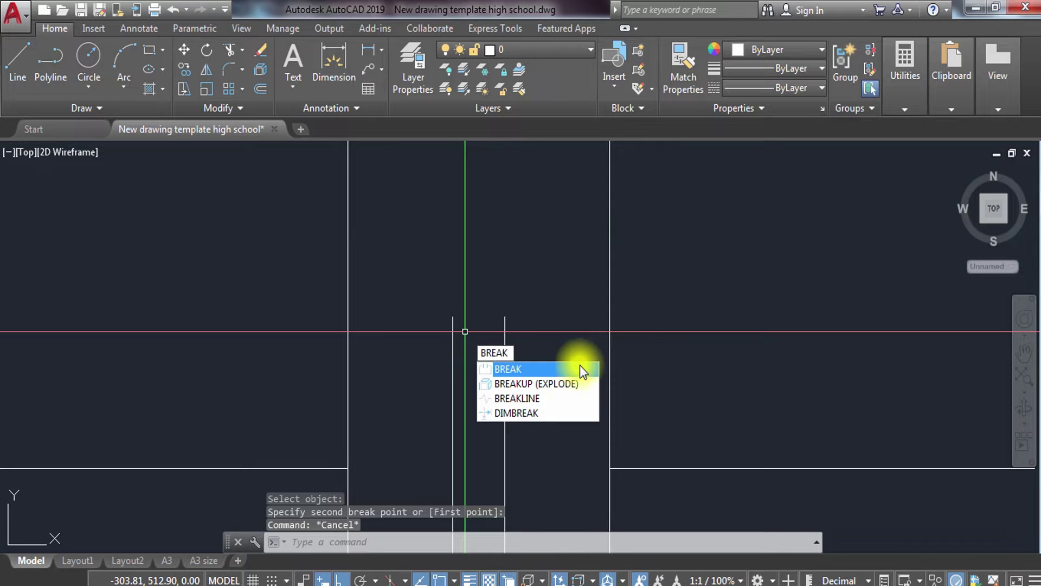
- Try placing a break line across the column top, then cancel it
left_click(533, 397)
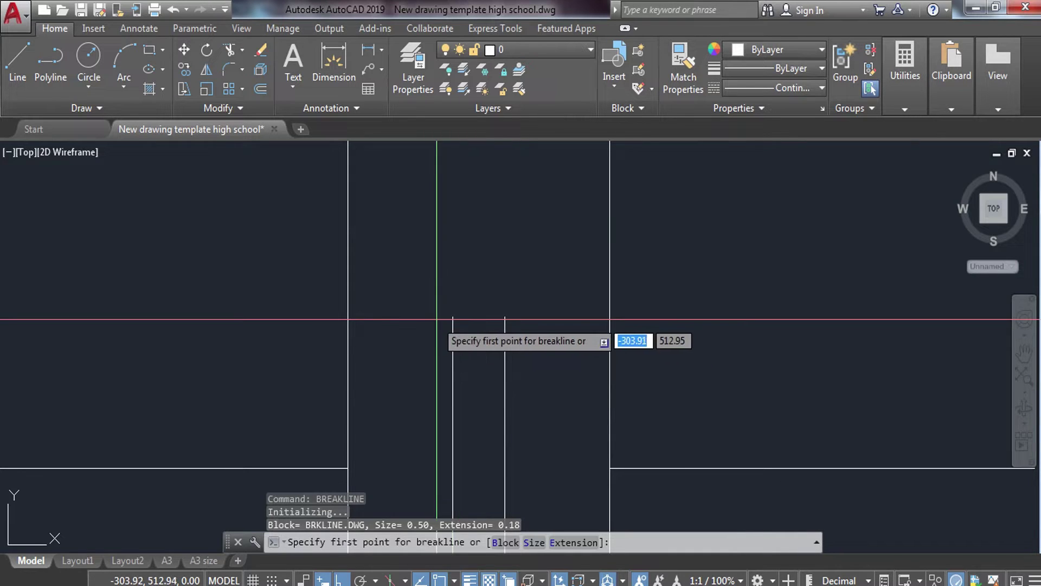
left_click(453, 317)
left_click(505, 317)
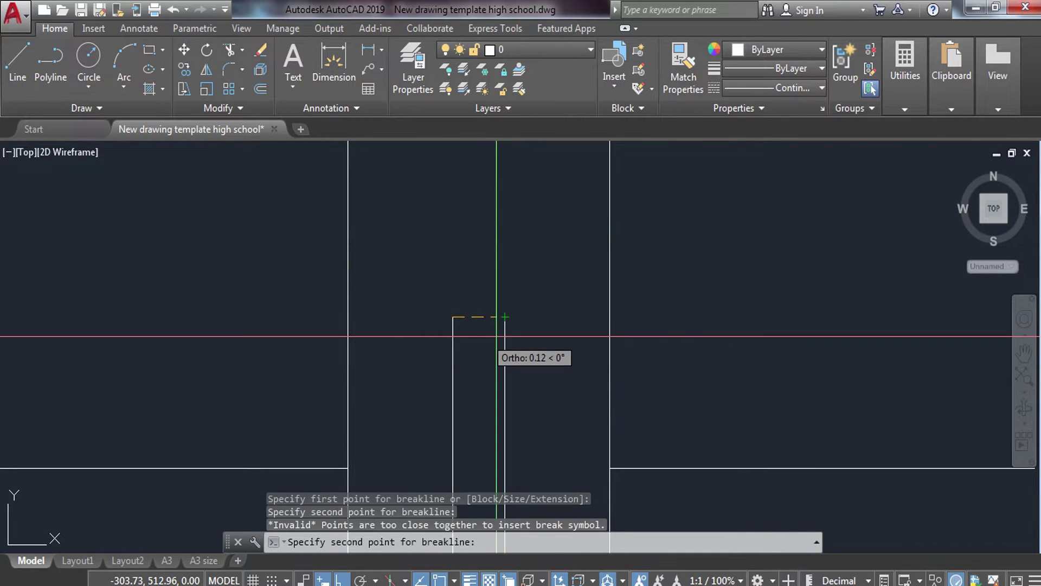
key("Return")
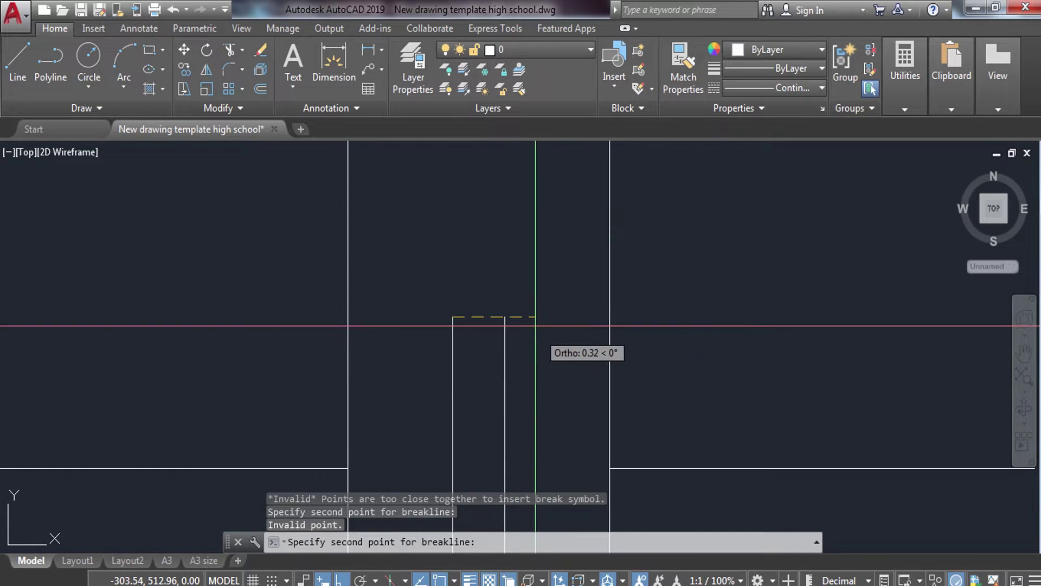
left_click(504, 317)
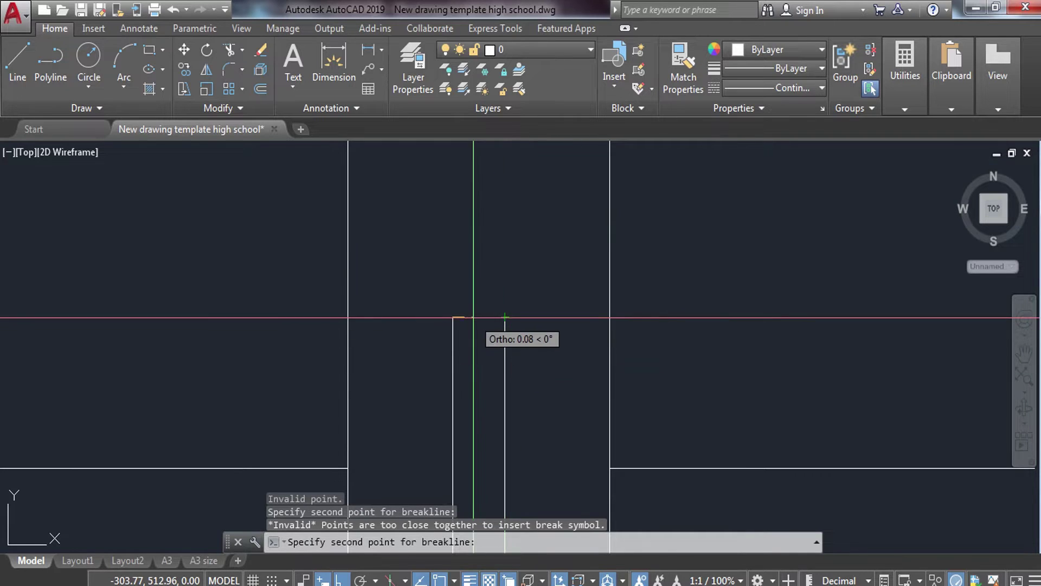
key("Escape")
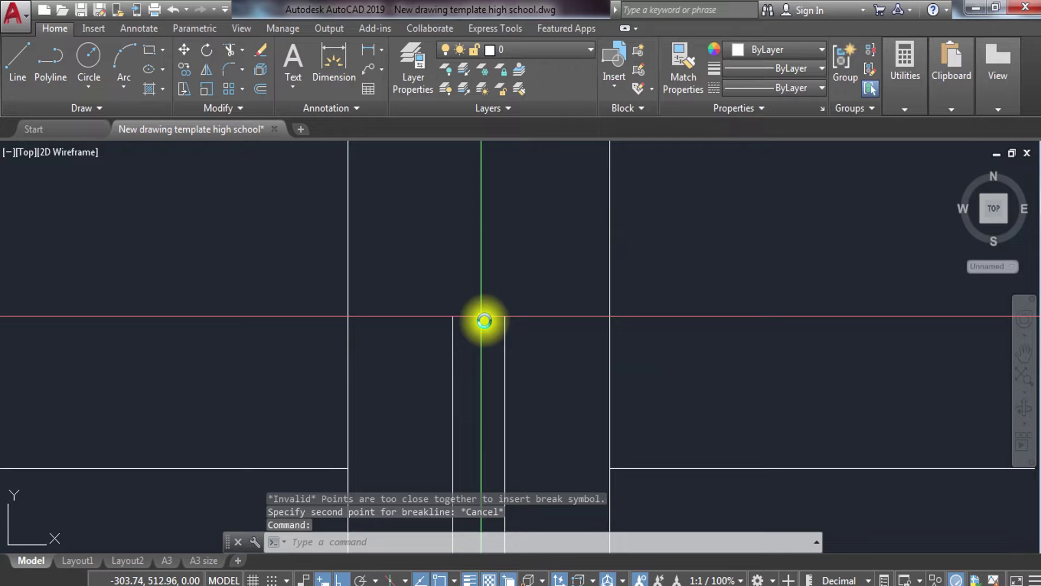
key("Escape")
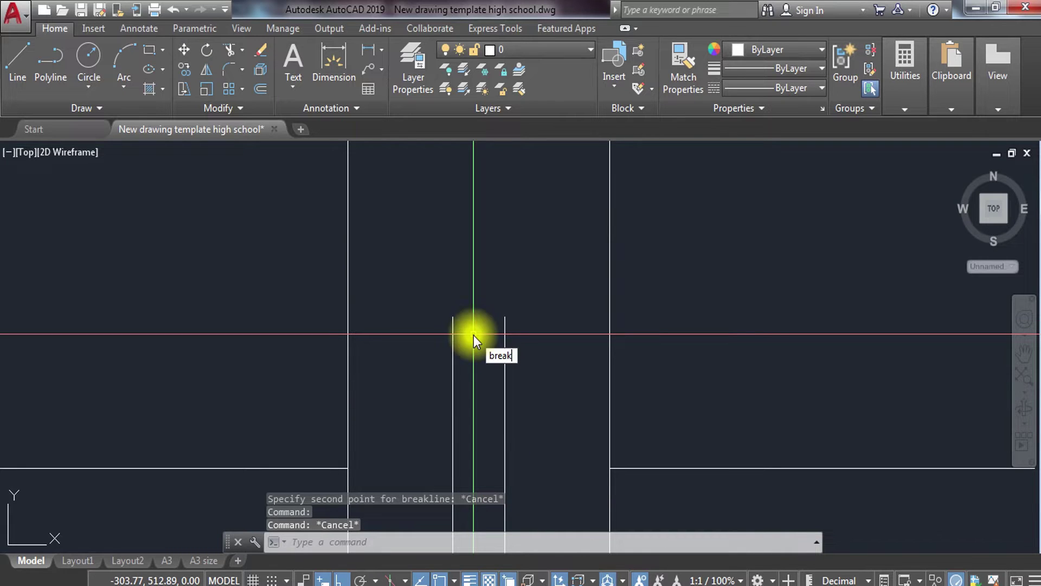
- Retry the break line on the column line, cancel, and check both column lines
left_click(537, 408)
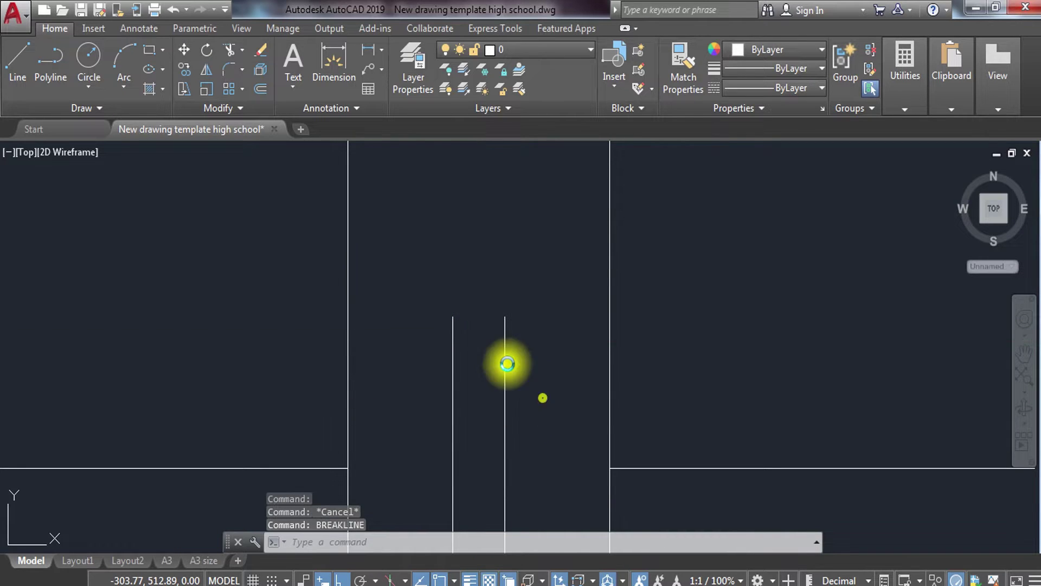
left_click(454, 318)
left_click(503, 317)
left_click(476, 316)
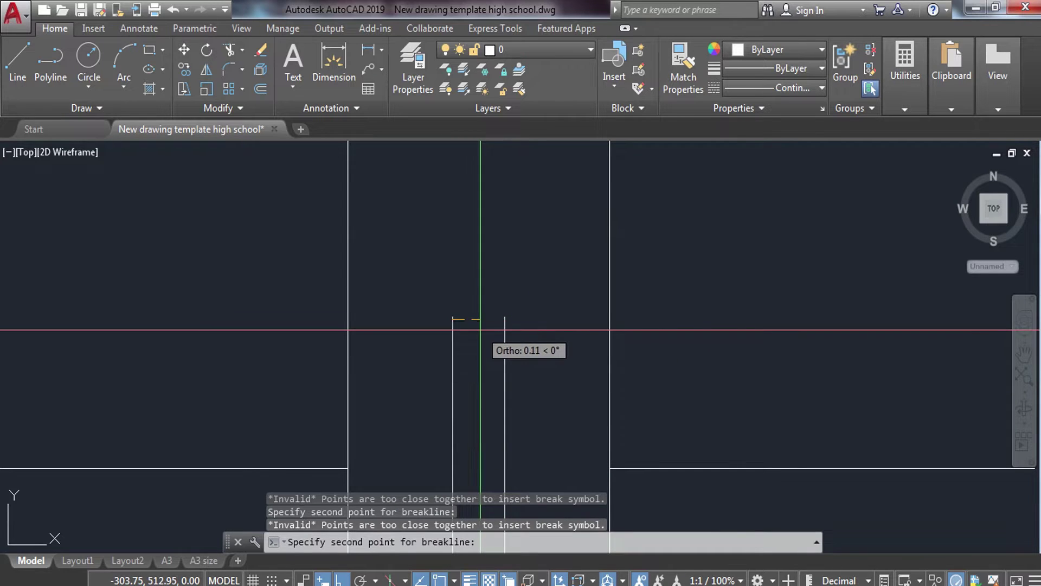
left_click(484, 320)
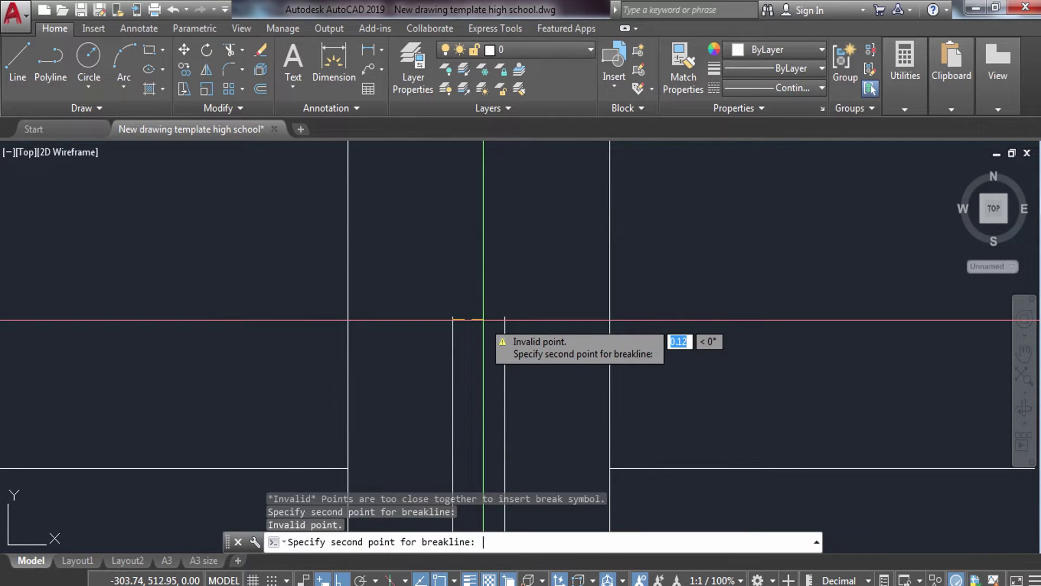
key("Escape")
left_click_drag(559, 321, 440, 325)
key("Escape")
- Extend the left and right grade lines to meet the column
scroll(439, 309, "down", 2)
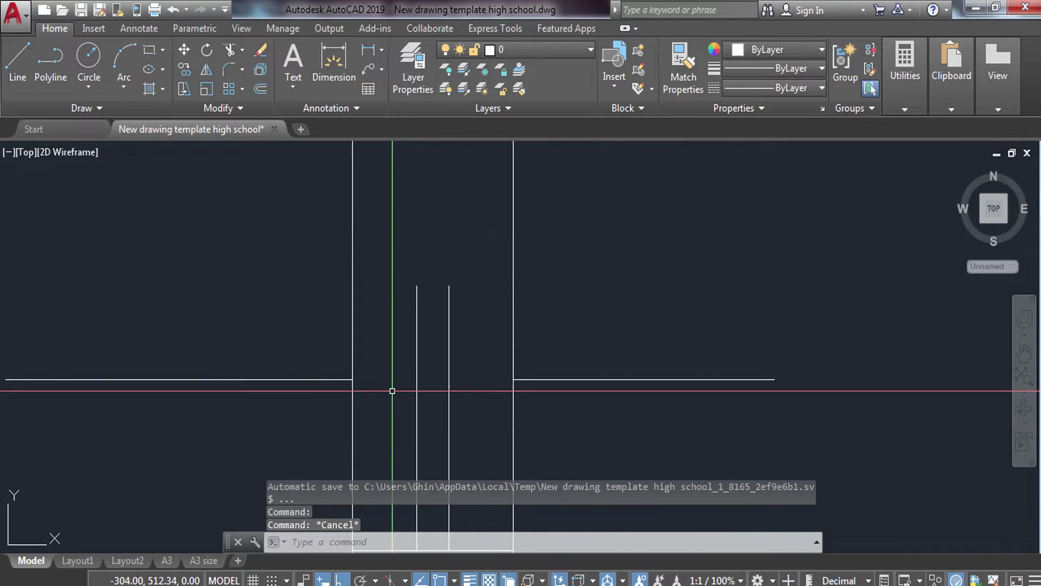
type("ex")
key("Return")
left_click_drag(297, 379, 290, 421)
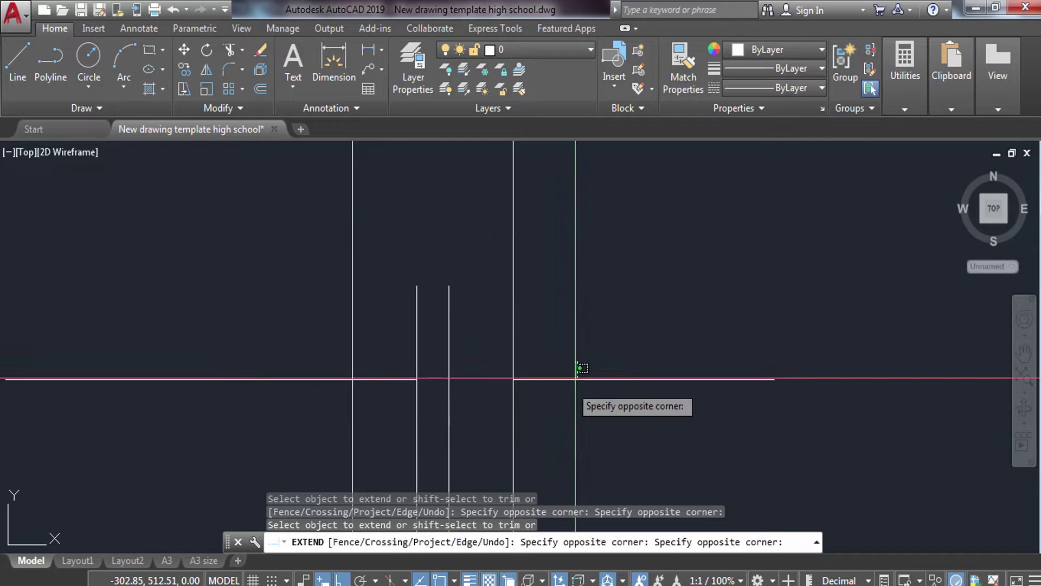
left_click_drag(579, 340, 495, 391)
key("Escape")
- Trim the line pieces sticking up above the grade line
scroll(496, 325, "down", 2)
type("tr")
key("Return")
key("Return")
left_click(503, 357)
left_click(525, 338)
key("Escape")
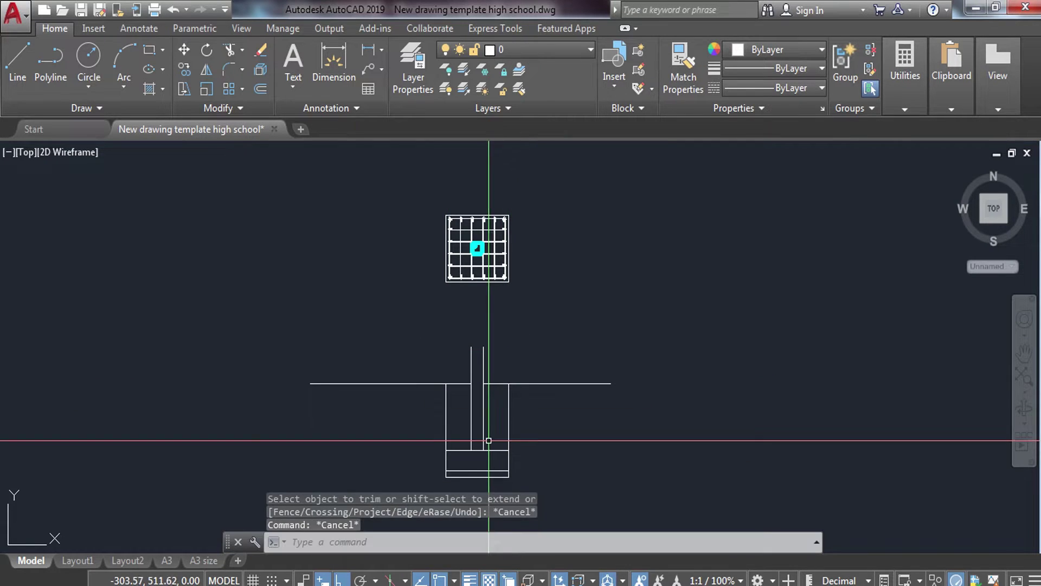
- Trim the outer vertical edges of the footing rectangle
middle_click_drag(486, 434, 471, 406)
type("tr")
key("Return")
key("Return")
left_click_drag(502, 380, 426, 388)
key("Escape")
key("Escape")
key("Escape")
- Draw the left slope line from above grade down to the footing's left corner
scroll(414, 398, "up", 4)
middle_click_drag(414, 400, 358, 340)
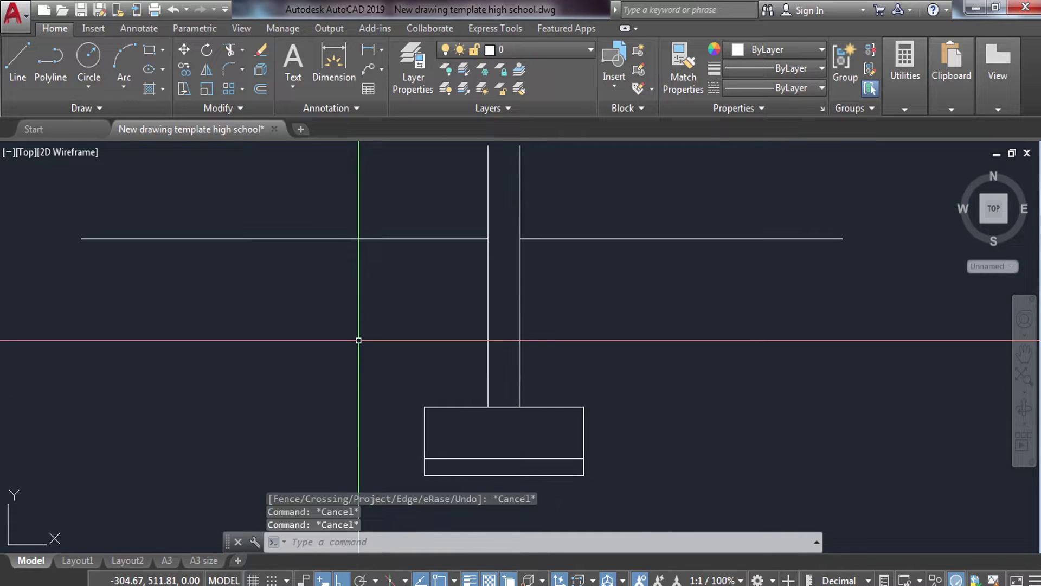
type("l")
key("Return")
left_click(340, 223)
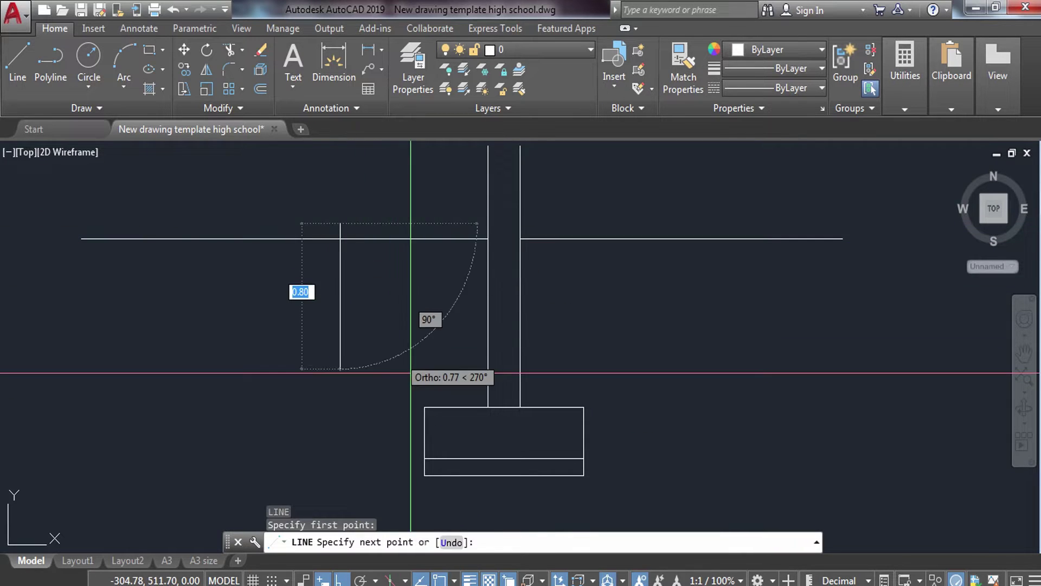
left_click(425, 406)
key("Escape")
- Draw a right slope line from the footing's right corner, tilting its top outward
key("Return")
left_click(584, 407)
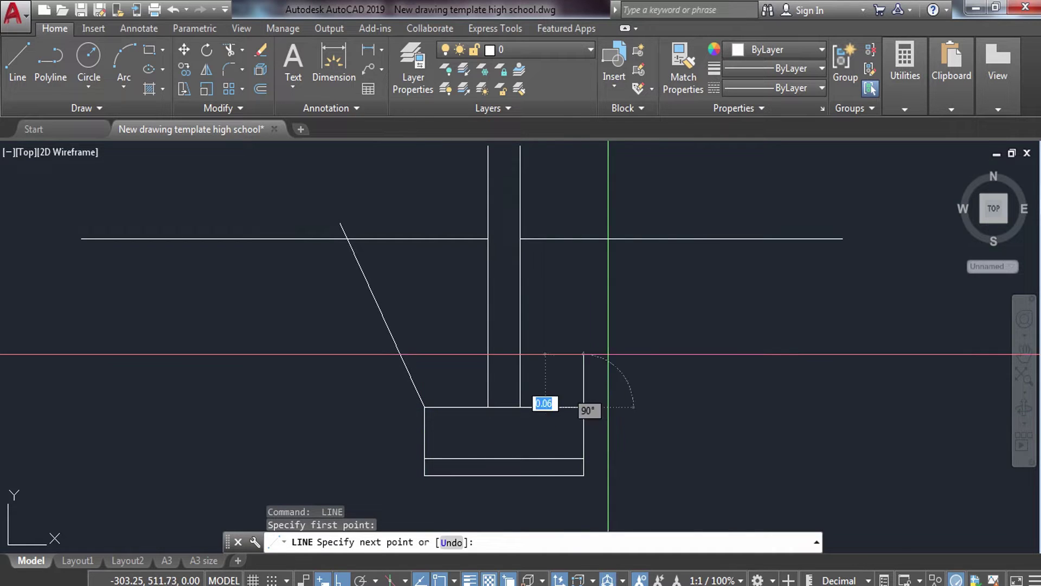
left_click(702, 227)
key("Escape")
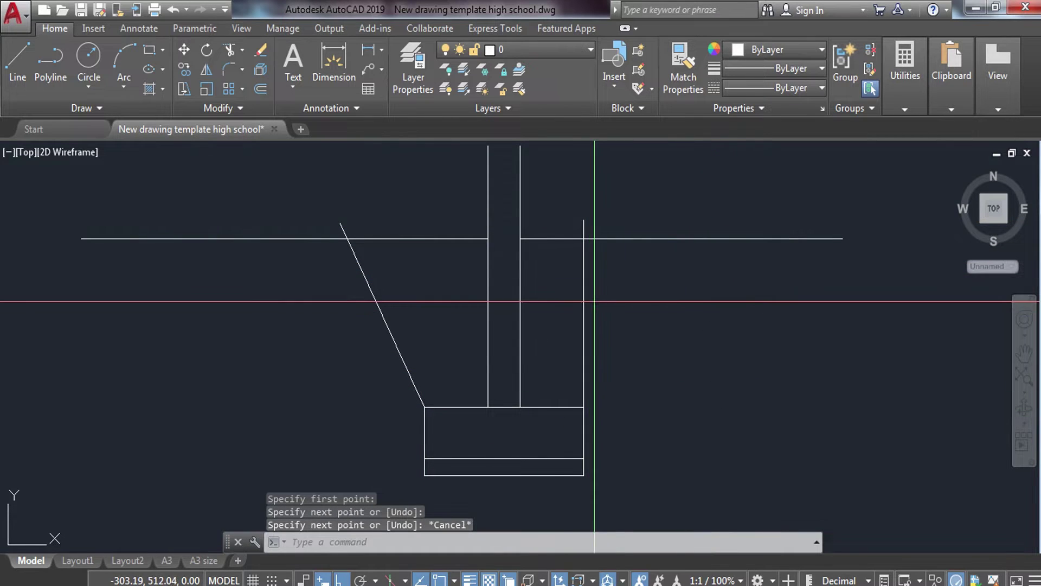
left_click_drag(594, 301, 581, 254)
left_click(584, 220)
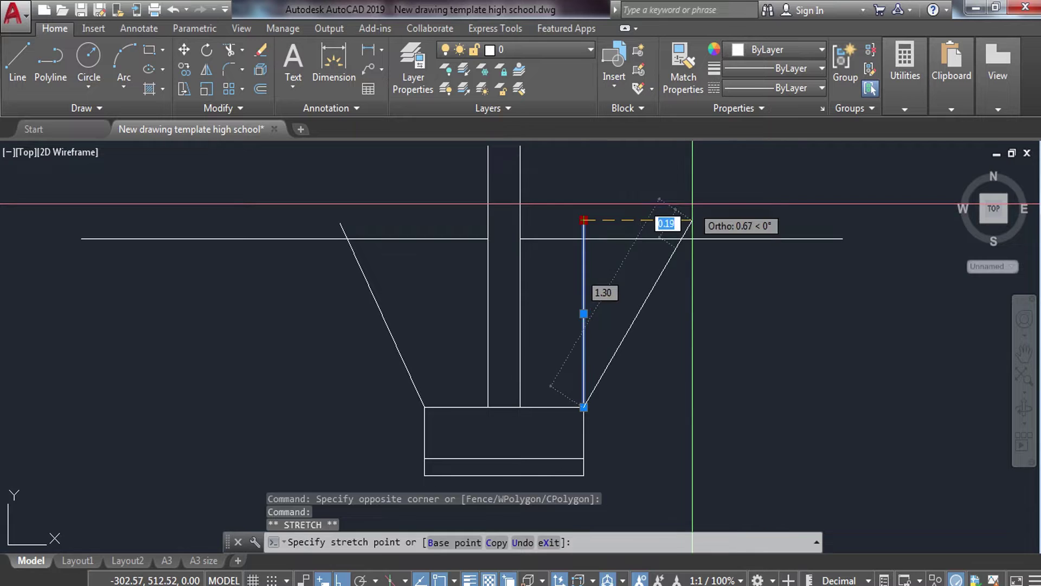
left_click(693, 219)
key("Escape")
- Trim the grade line beyond both slope lines and the overhang at the right slope top
type("tr")
key("Return")
key("Return")
left_click_drag(765, 221, 740, 278)
left_click_drag(337, 228, 332, 274)
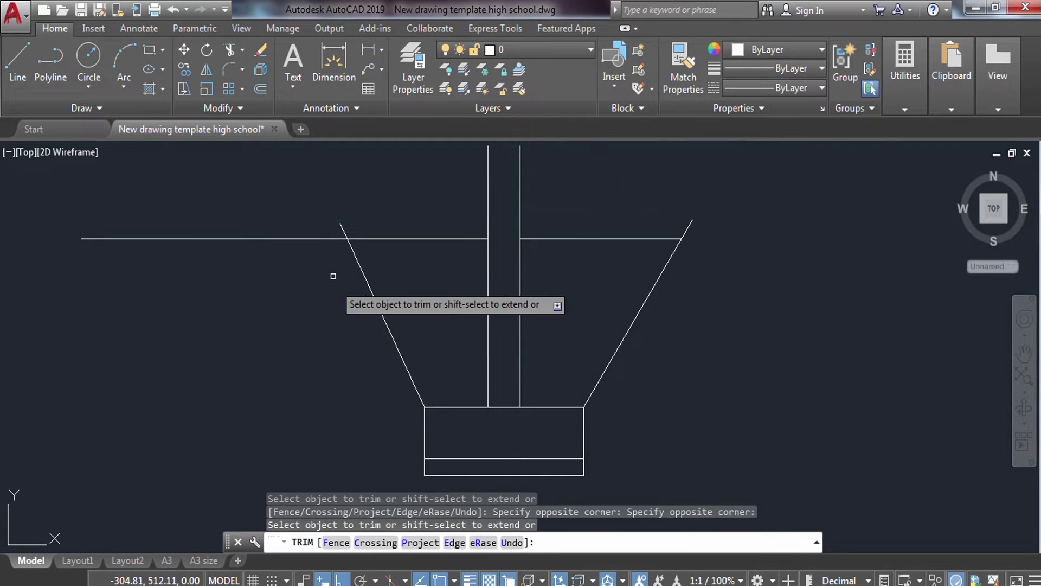
key("Escape")
key("Return")
key("Return")
left_click(689, 228)
key("Escape")
scroll(630, 225, "down", 2)
scroll(596, 217, "down", 1)
scroll(604, 244, "up", 1)
scroll(604, 252, "up", 4)
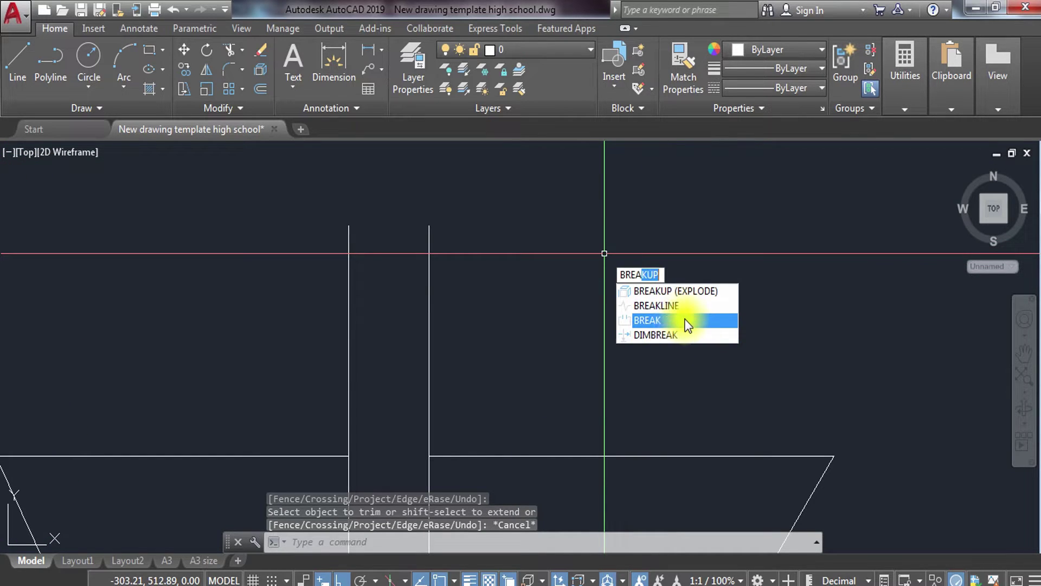
left_click(688, 306)
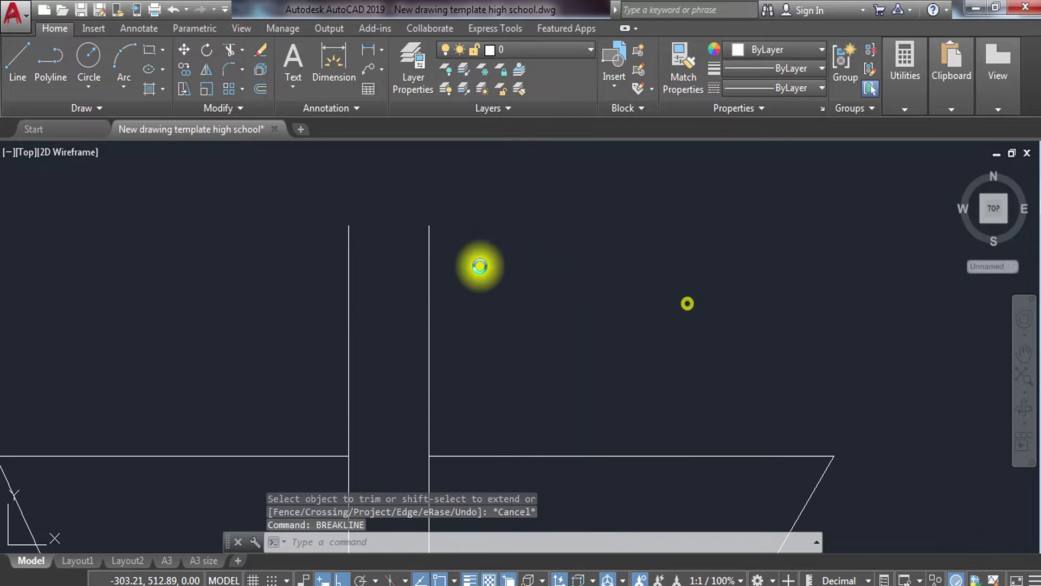
left_click(349, 228)
key("Return")
key("Return")
left_click(349, 225)
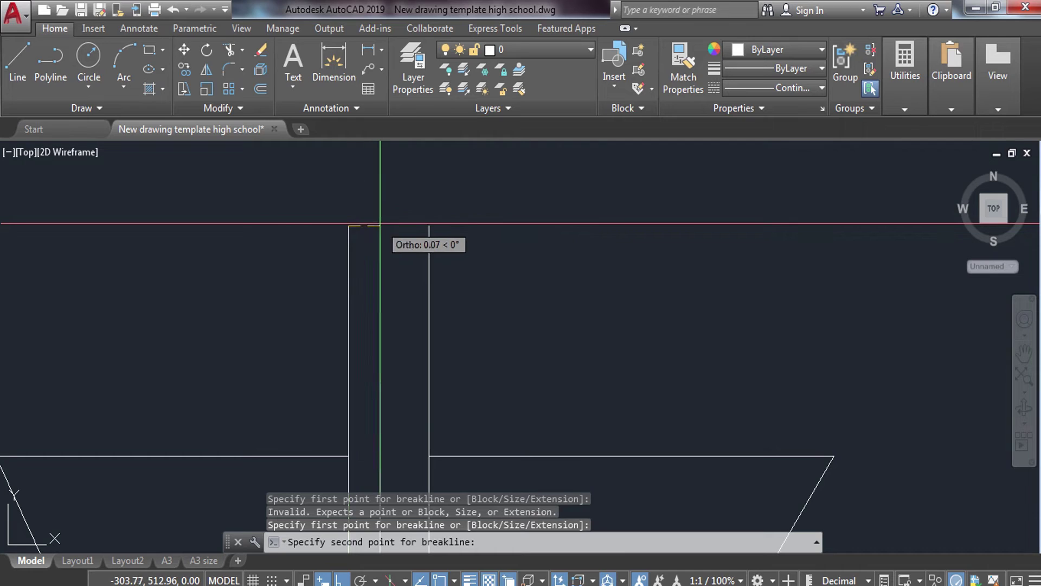
left_click(399, 225)
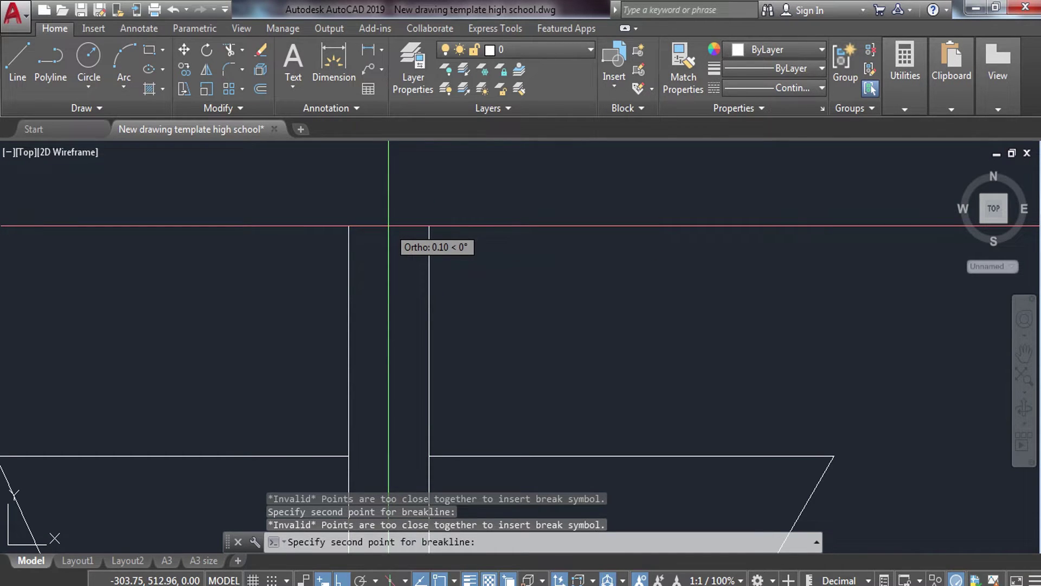
key("Return")
key("Escape")
scroll(391, 282, "down", 4)
key("Escape")
middle_click_drag(458, 357, 462, 262)
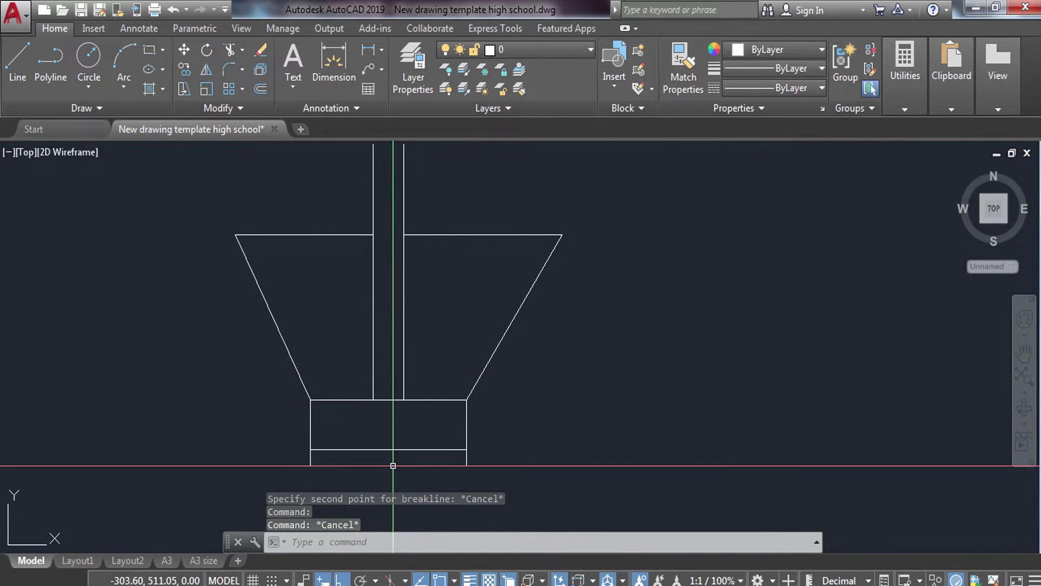
scroll(314, 460, "up", 4)
scroll(374, 474, "down", 4)
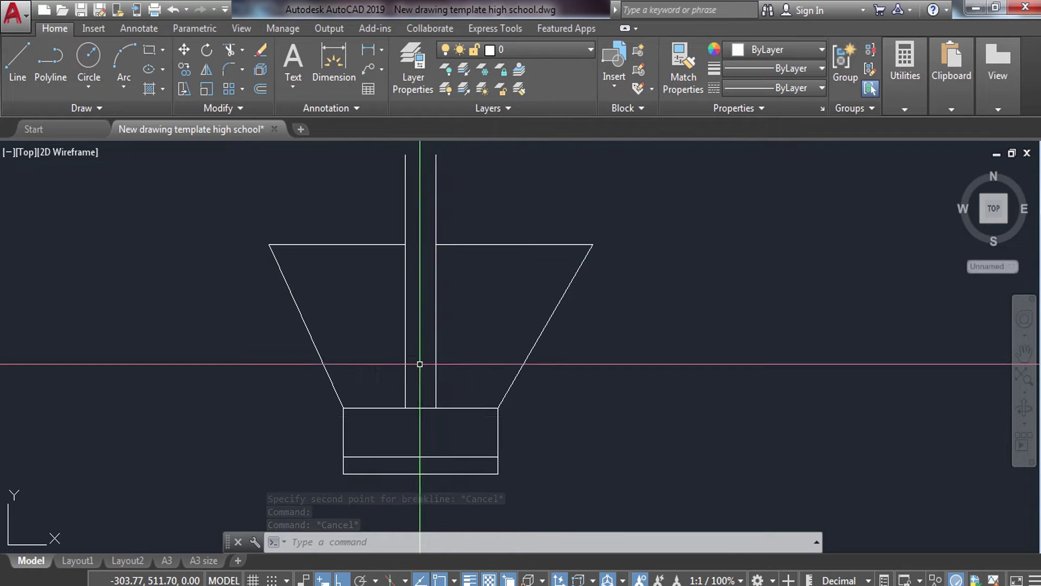
type("tr")
key("Return")
key("Escape")
scroll(456, 434, "down", 5)
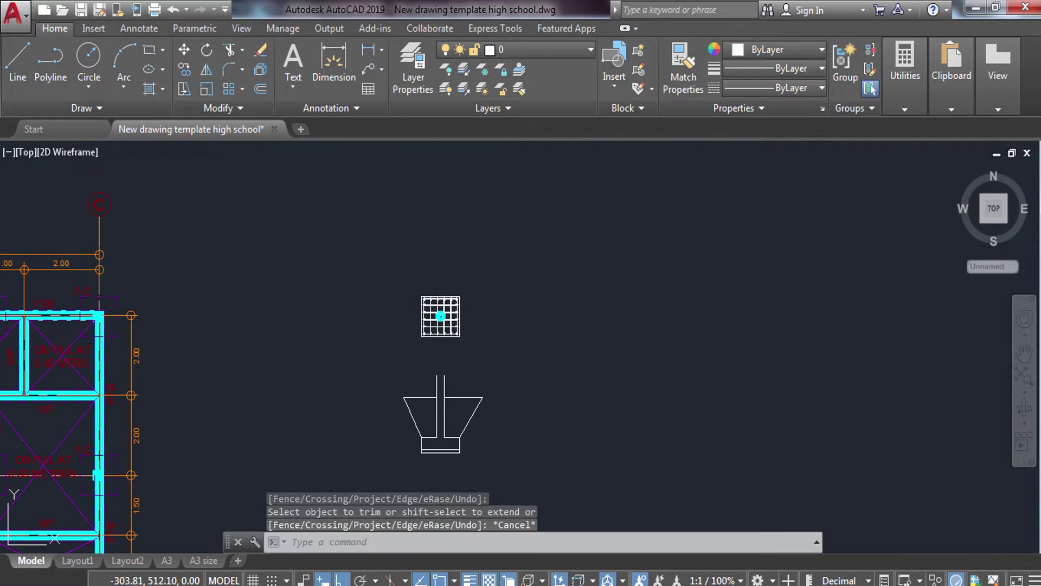
- Pan and zoom to bring the stirrups and the footing section into view
scroll(468, 372, "up", 8)
scroll(468, 372, "up", 4)
middle_click_drag(478, 430, 445, 322)
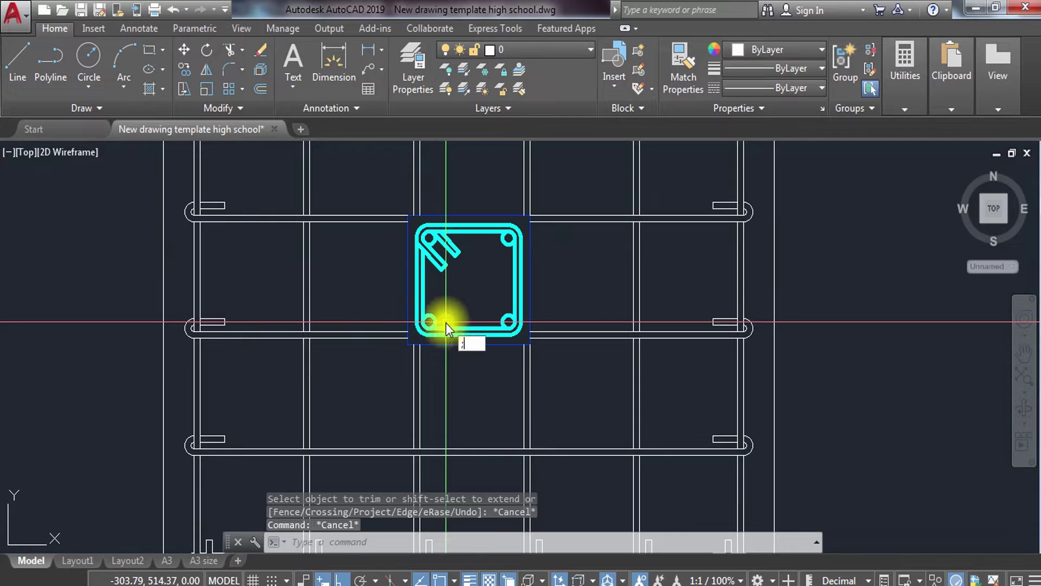
scroll(443, 349, "up", 2)
type(";")
key("Return")
scroll(416, 307, "down", 5)
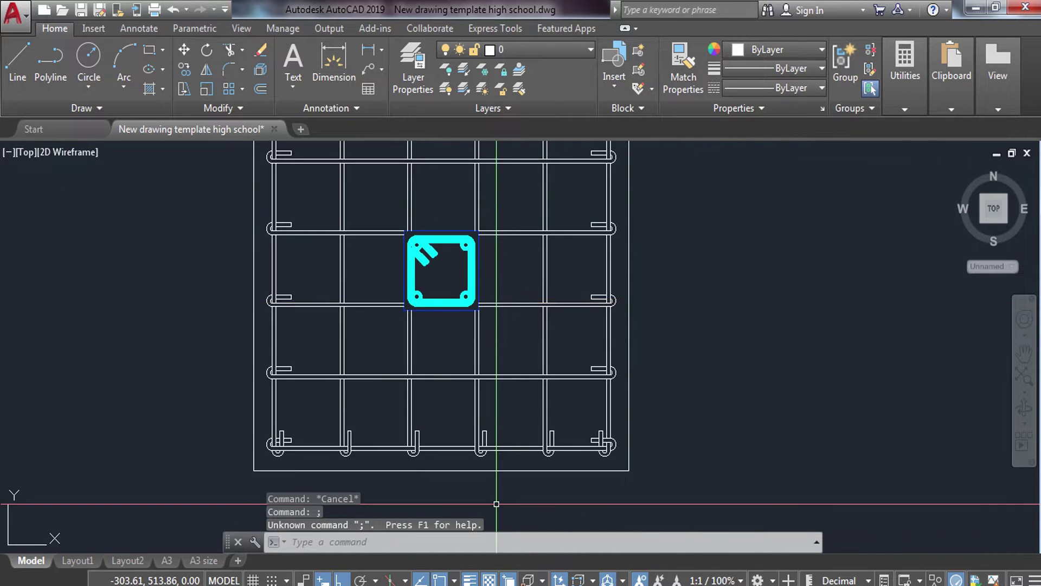
middle_click_drag(495, 488, 488, 374)
scroll(314, 349, "up", 3)
scroll(314, 349, "up", 3)
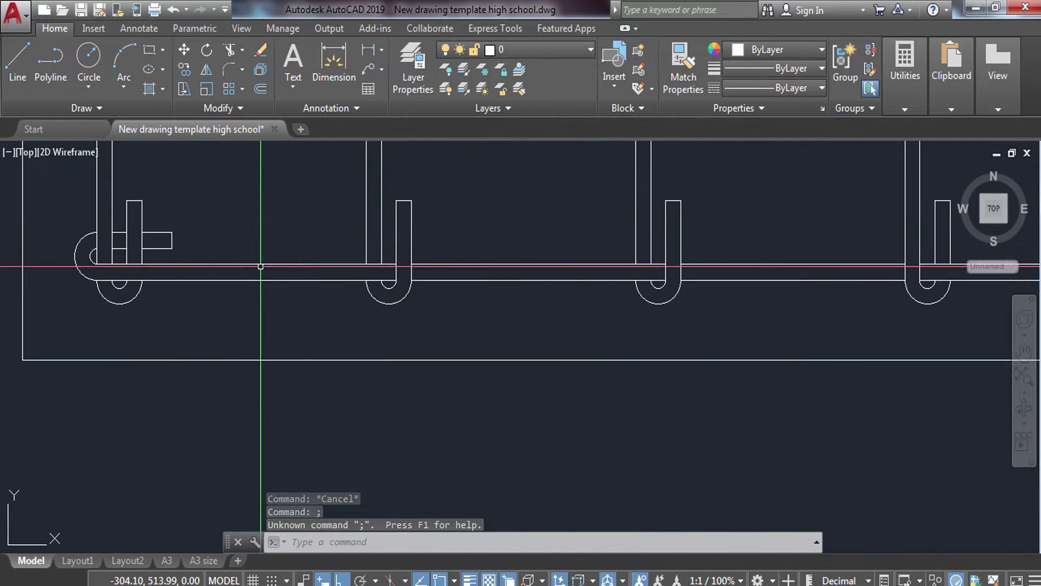
scroll(101, 277, "down", 3)
middle_click_drag(279, 395, 360, 425)
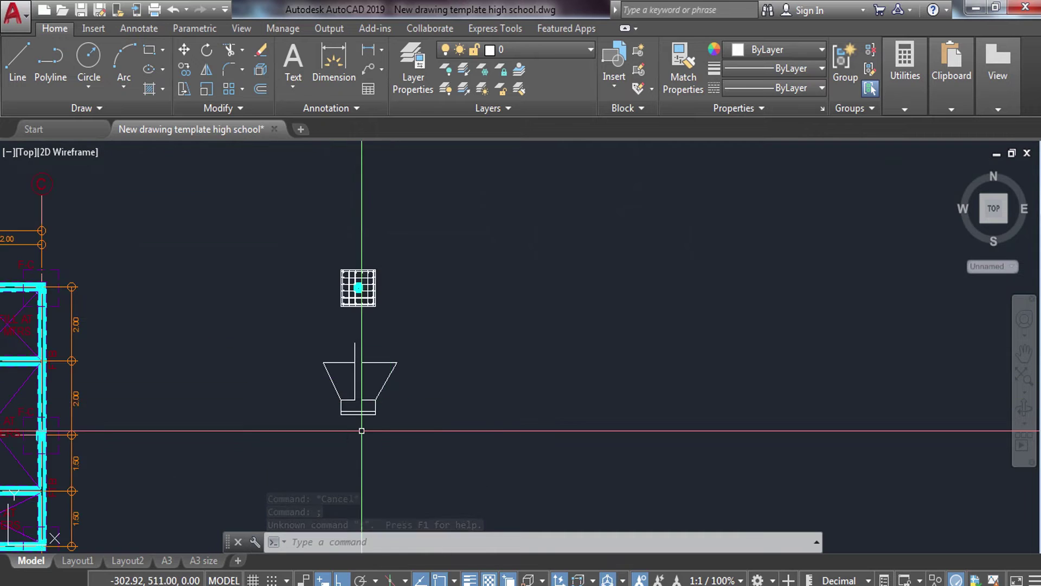
scroll(360, 426, "up", 3)
- Offset the base's bottom, left and right edges 0.05 inward
type("o")
key("Return")
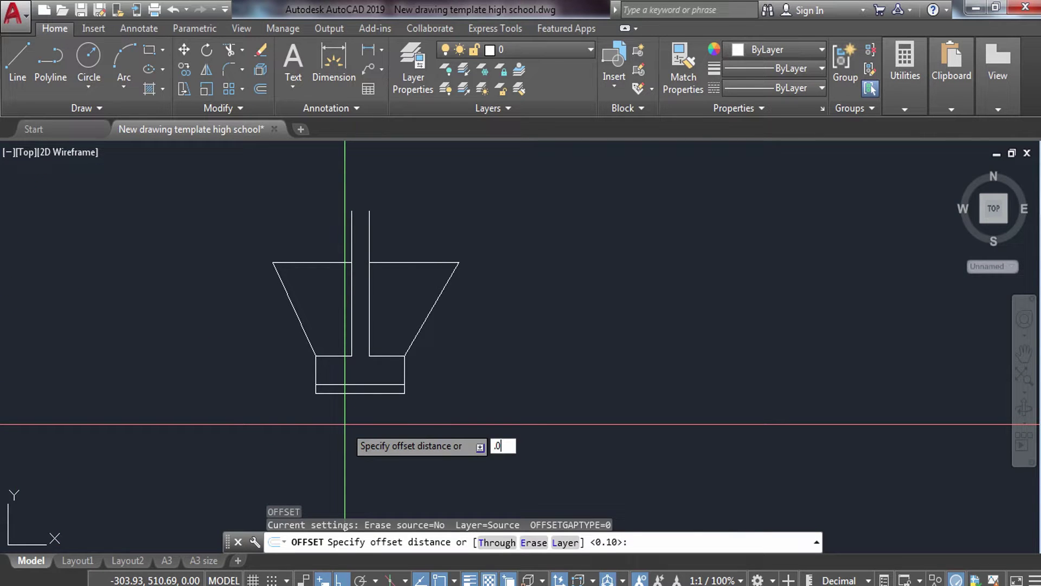
type(".05")
key("Return")
scroll(400, 458, "up", 5)
middle_click_drag(399, 458, 421, 491)
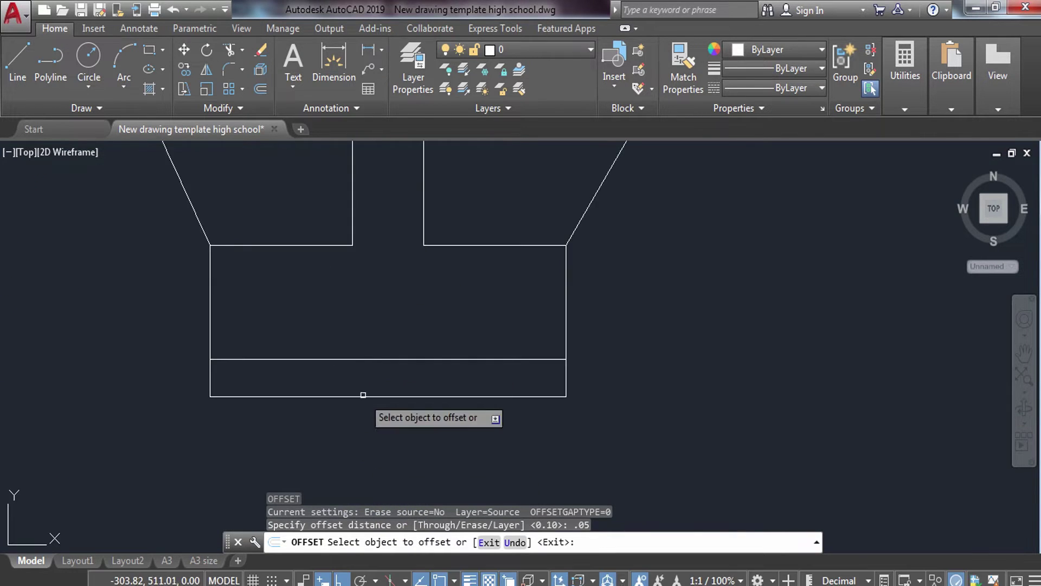
left_click(372, 358)
left_click(372, 332)
left_click(208, 316)
left_click(233, 301)
left_click(566, 312)
left_click(534, 347)
key("Escape")
- Trim the leftover inner vertical stubs to form a clean inner outline
type("tr")
key("Return")
key("Return")
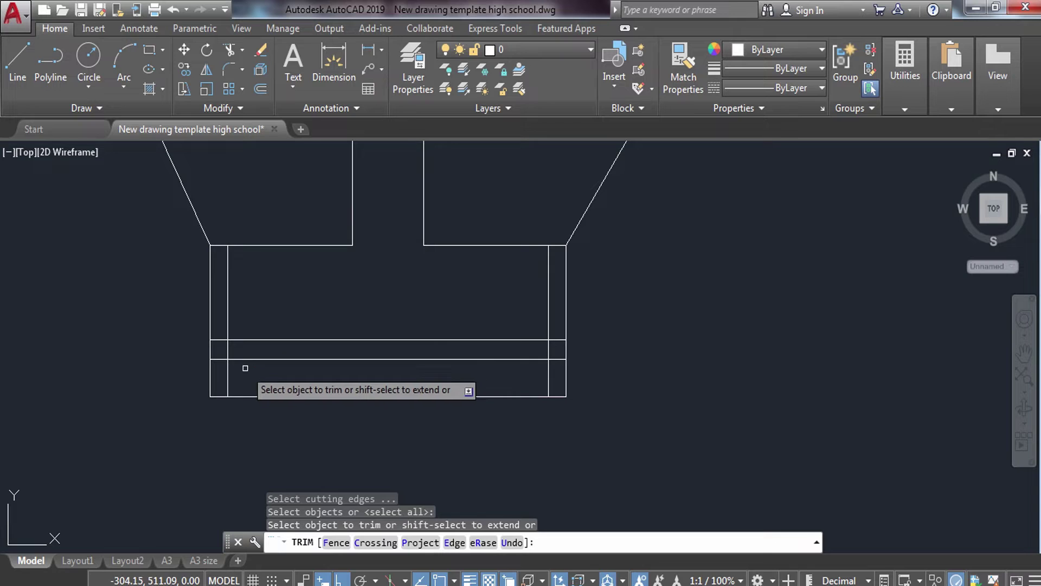
left_click(227, 379)
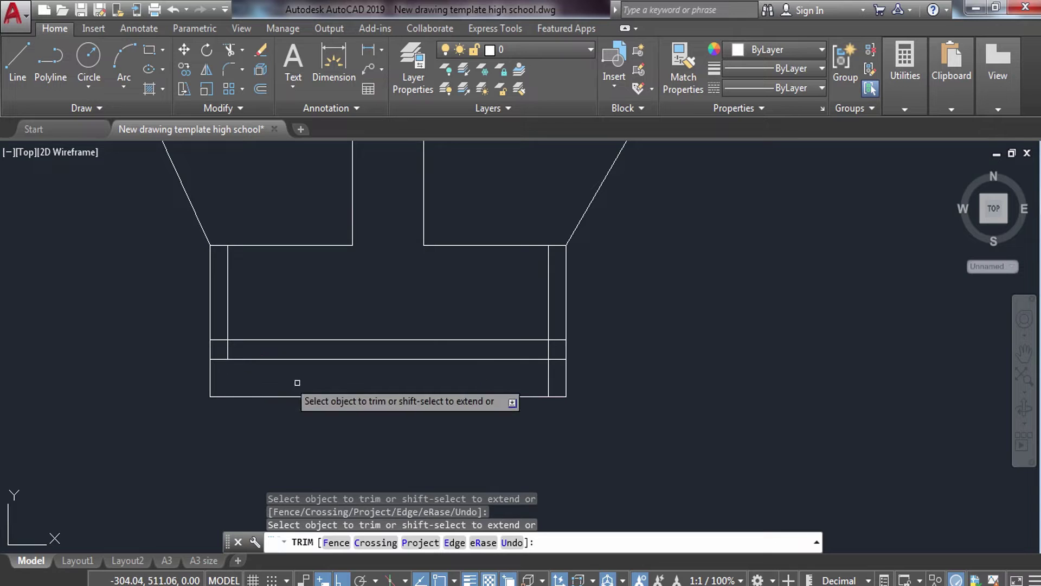
left_click(554, 348)
left_click(510, 349)
left_click(488, 350)
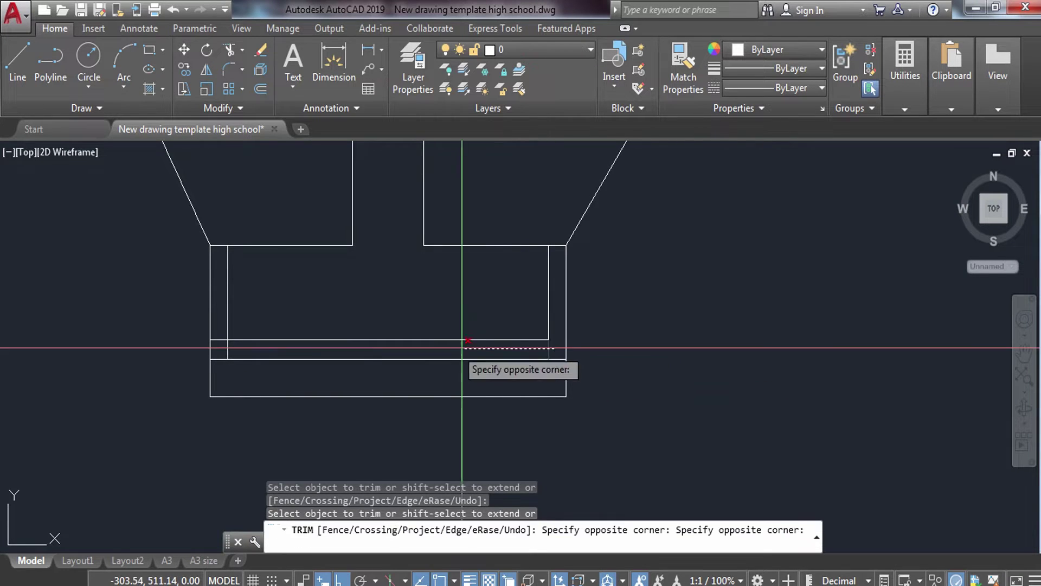
left_click(233, 346)
scroll(232, 346, "up", 3)
scroll(471, 344, "down", 3)
scroll(487, 343, "up", 2)
key("Escape")
type("o")
key("Return")
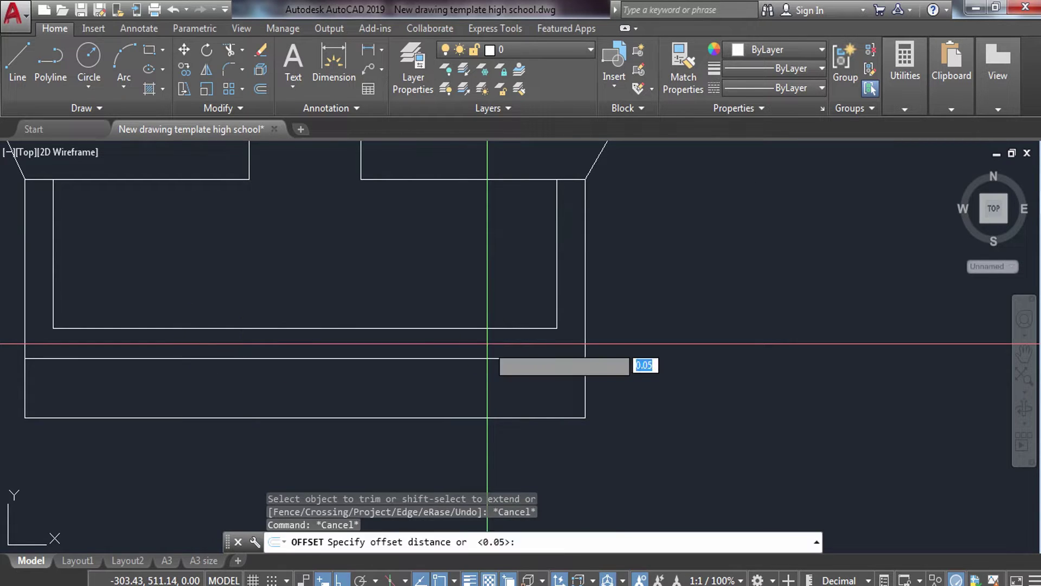
- Offset the inner outline's bottom line 0.01 upward
type(".")
key("Return")
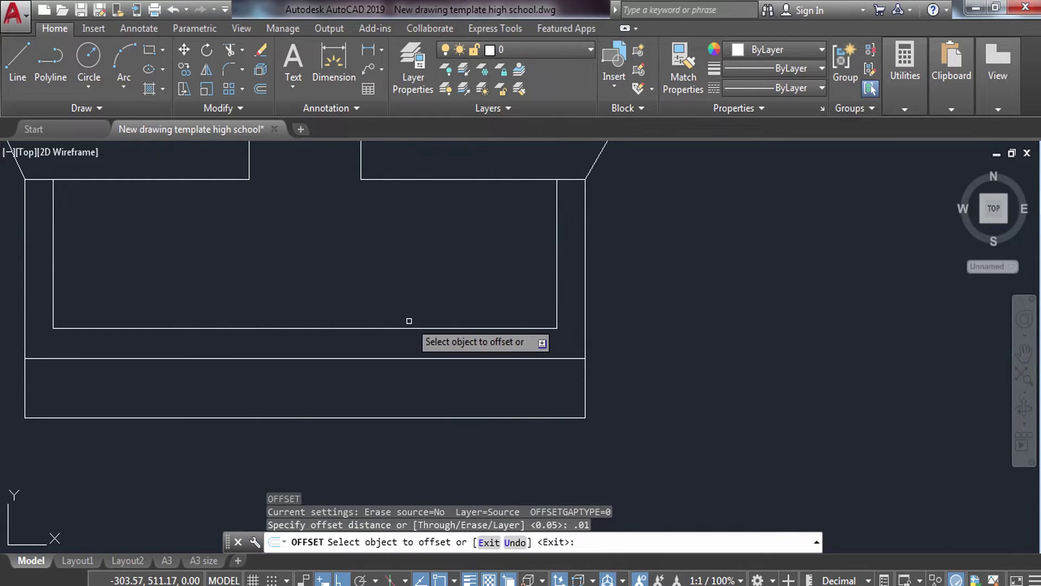
left_click(409, 323)
left_click(418, 295)
key("Escape")
scroll(411, 405, "down", 2)
scroll(383, 357, "down", 2)
scroll(286, 400, "down", 2)
- Return to the footing base's lower-left area and start a circle on the doubled line, then cancel it
mouse_move(391, 163)
middle_mouse_down()
mouse_move(391, 345)
mouse_move(357, 213)
middle_mouse_up()
middle_click_drag(355, 329, 368, 302)
scroll(353, 220, "up", 2)
scroll(291, 421, "up", 4)
middle_click_drag(291, 421, 293, 284)
scroll(270, 325, "up", 4)
type("c")
key("Return")
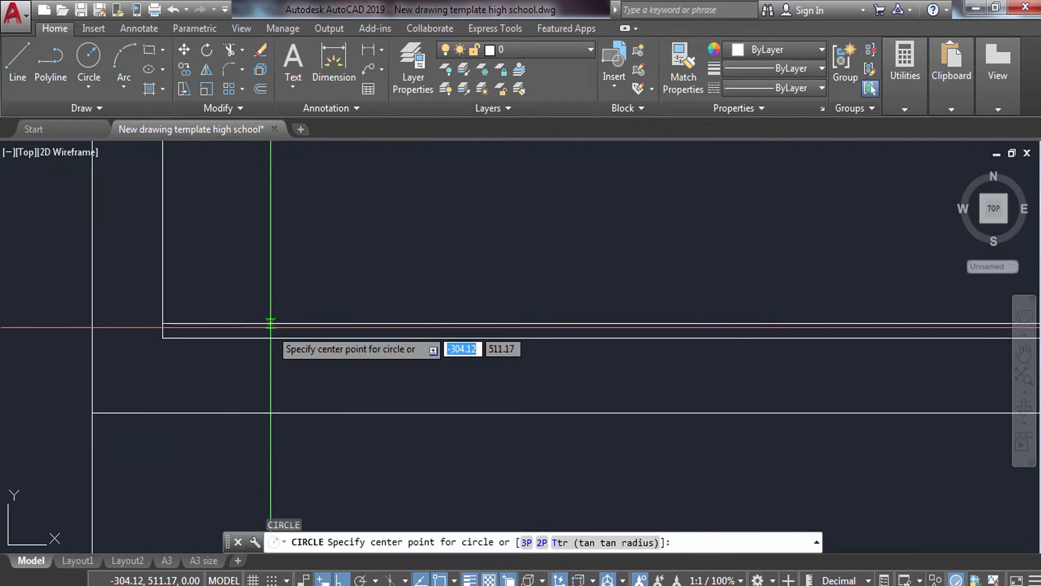
left_click(204, 301)
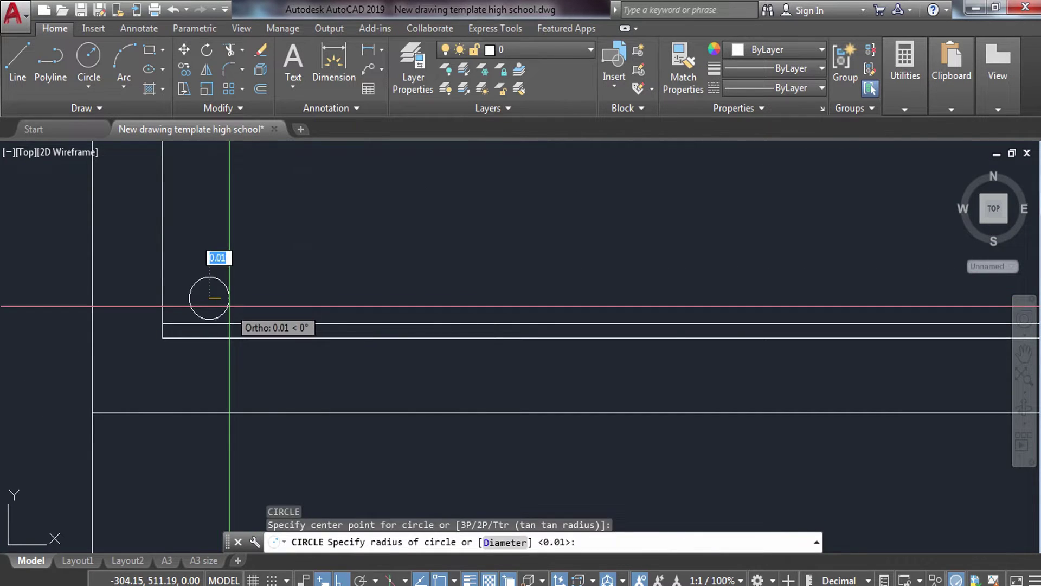
key("Escape")
scroll(365, 205, "down", 4)
scroll(417, 343, "down", 5)
scroll(437, 379, "up", 5)
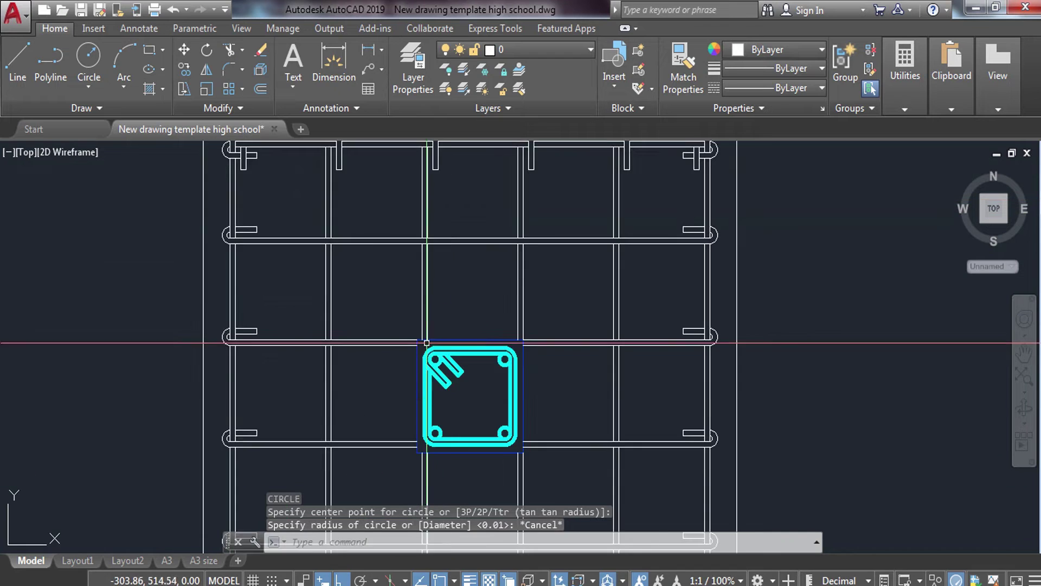
scroll(429, 358, "up", 4)
left_click(438, 314)
- Copy the hook's diagonal leg and outer bend from the bar circle centre into open space
left_click(434, 375)
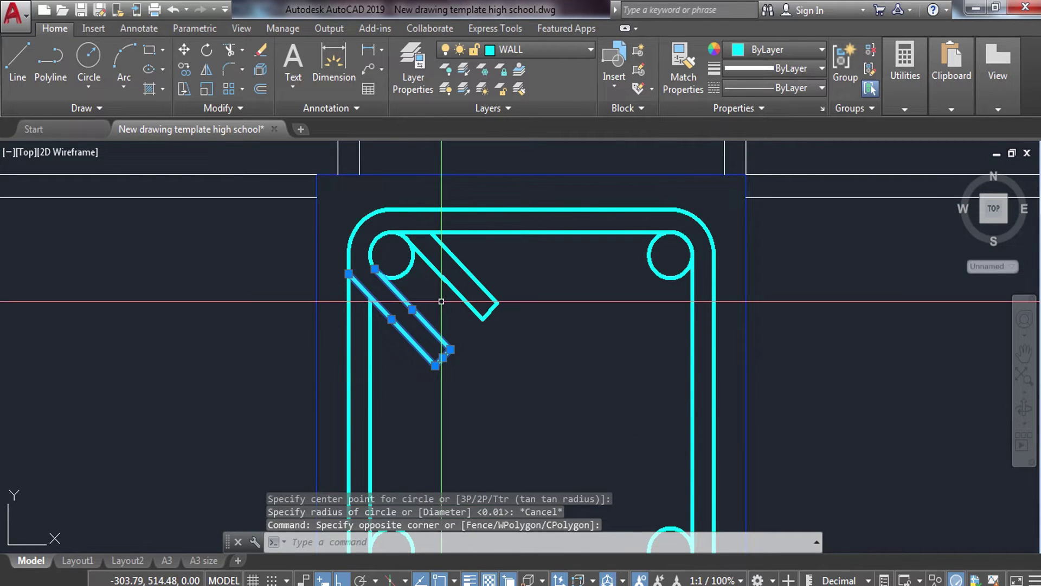
left_click(354, 225)
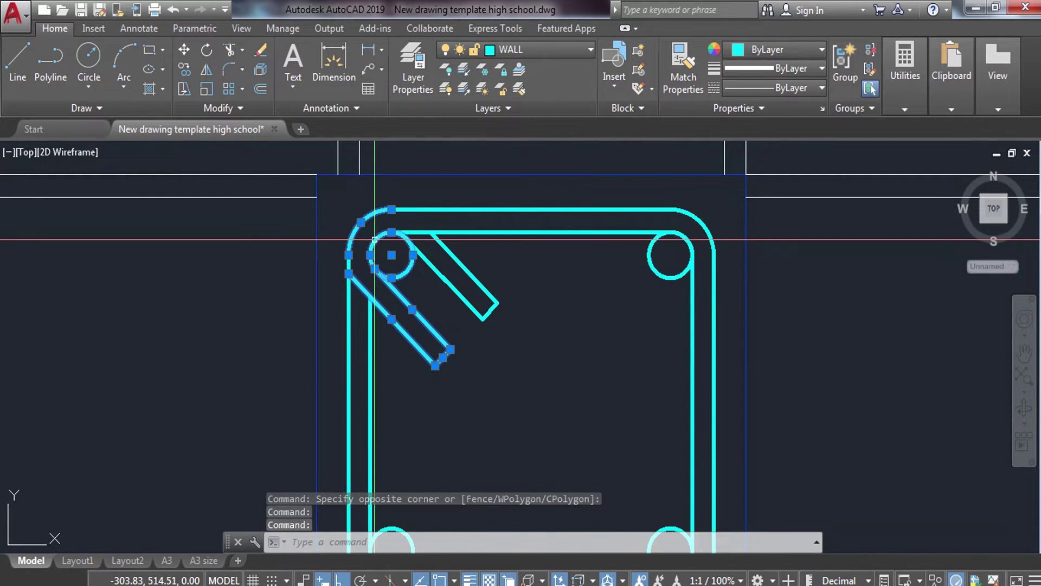
type("co")
key("Return")
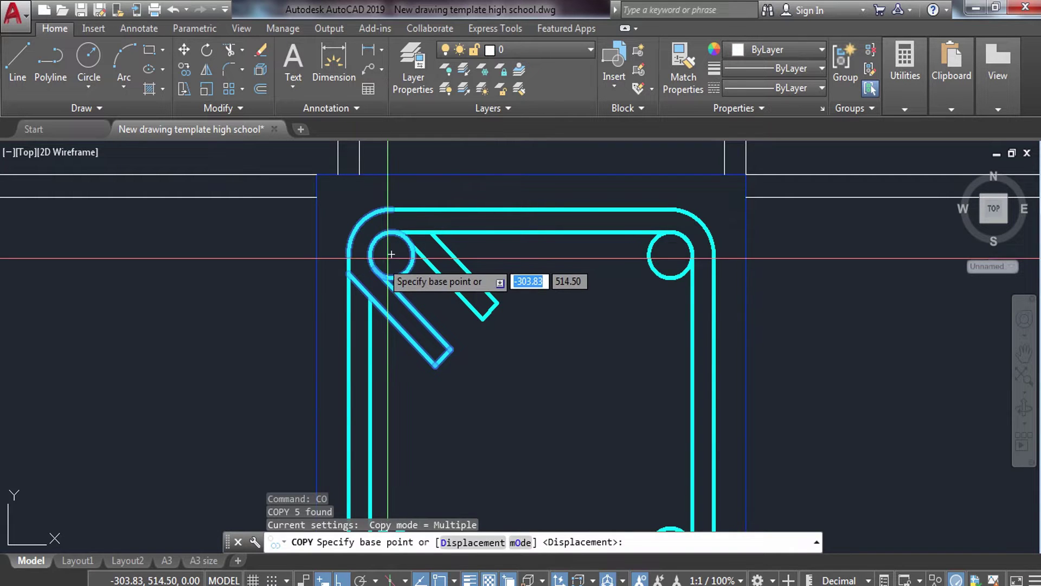
left_click(391, 255)
scroll(413, 298, "down", 3)
scroll(395, 360, "down", 2)
scroll(360, 365, "up", 5)
middle_click_drag(360, 365, 316, 400)
scroll(316, 399, "down", 2)
left_click(344, 325)
key("Escape")
- Try filleting the copied hook's leg, then cancel
scroll(335, 329, "up", 5)
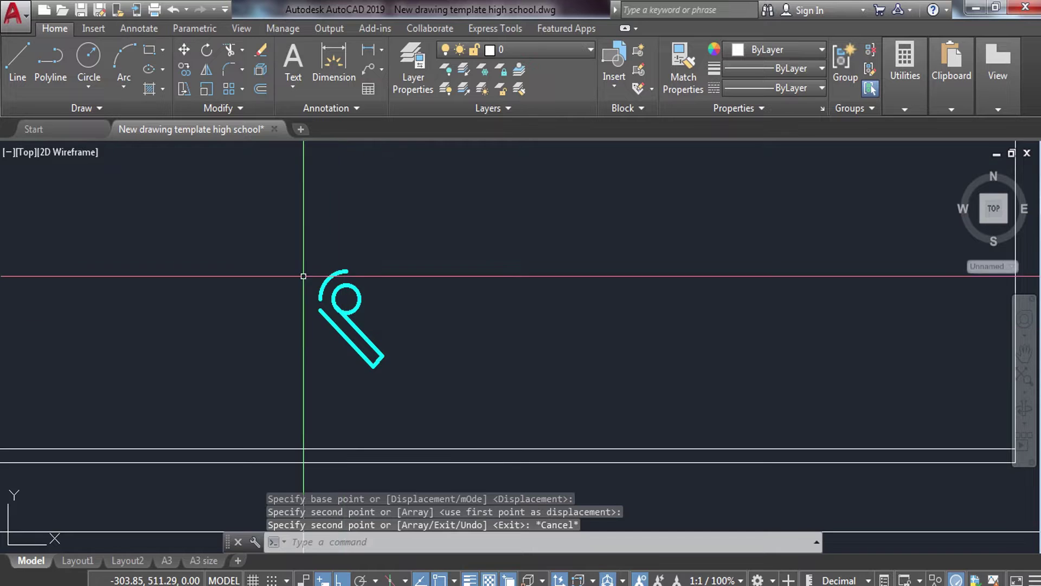
scroll(324, 290, "up", 4)
key("Return")
left_click(329, 350)
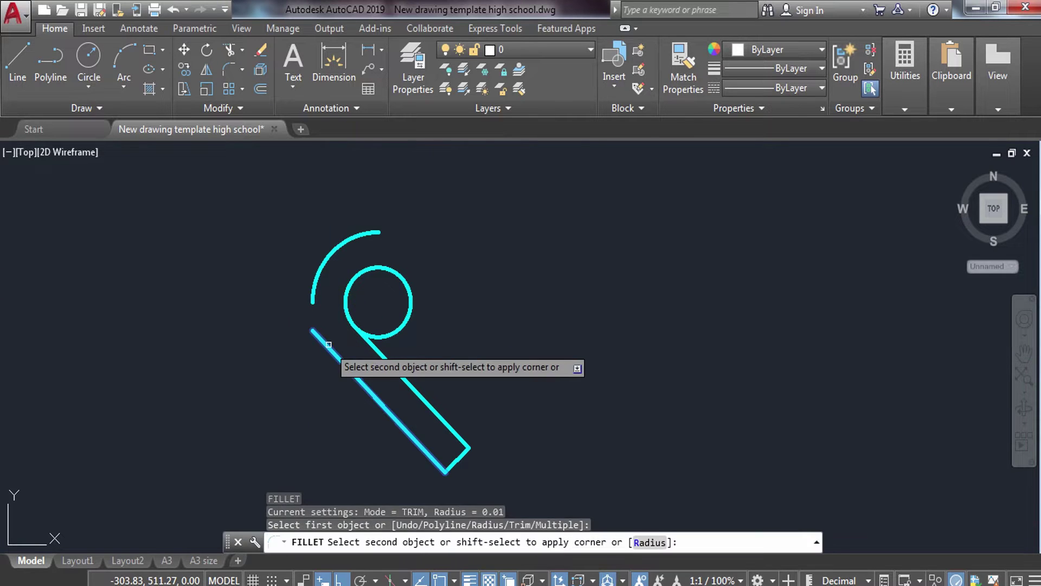
key("Escape")
key("Escape")
scroll(360, 326, "down", 3)
scroll(395, 347, "down", 2)
scroll(436, 368, "down", 2)
scroll(443, 326, "up", 6)
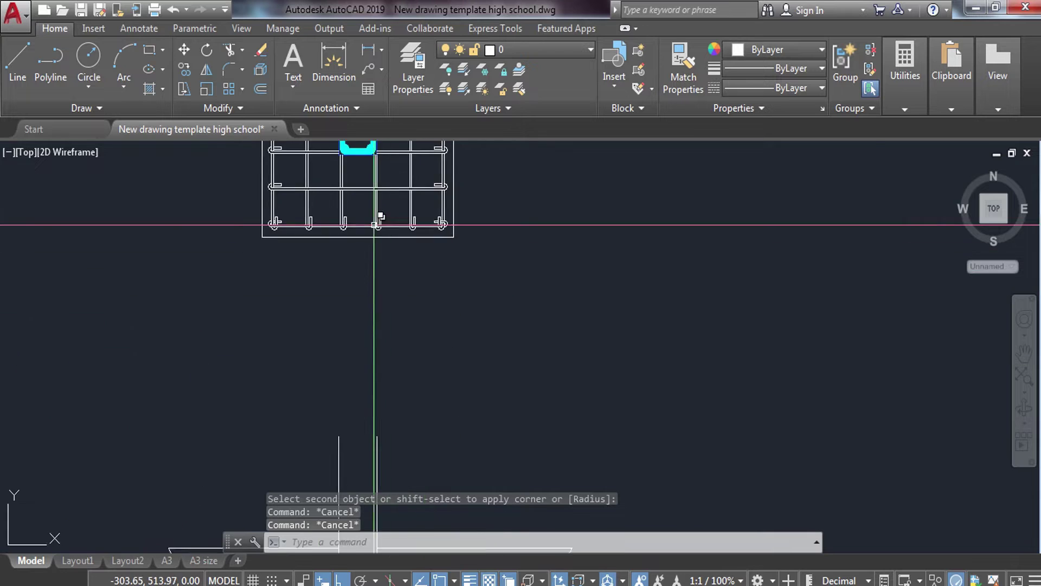
scroll(379, 217, "up", 3)
- Retry FILLET on the stirrup edge and diagonal leg, cancelling each attempt
type("f")
key("Return")
left_click(423, 376)
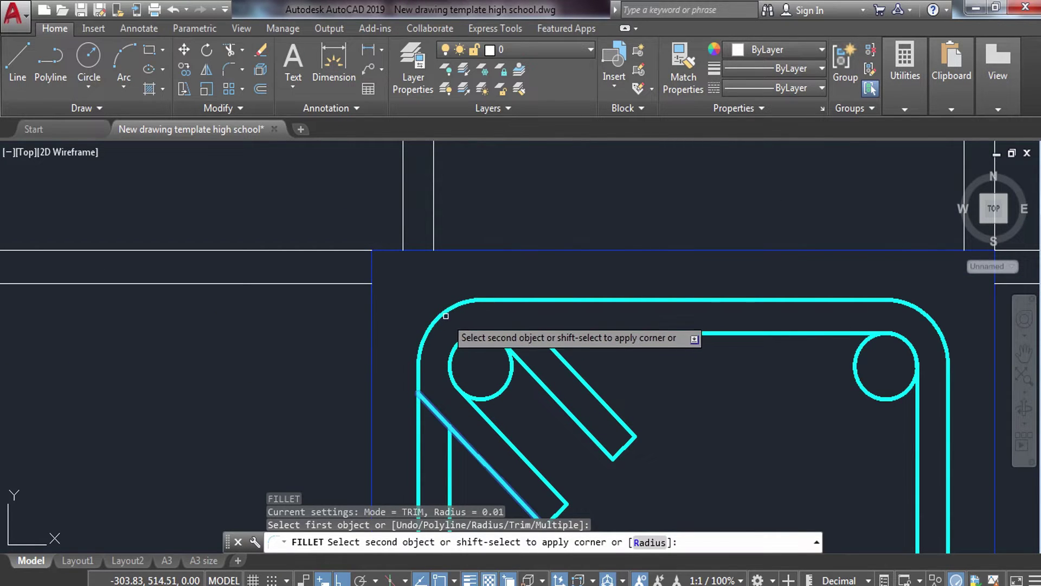
key("Escape")
key("Return")
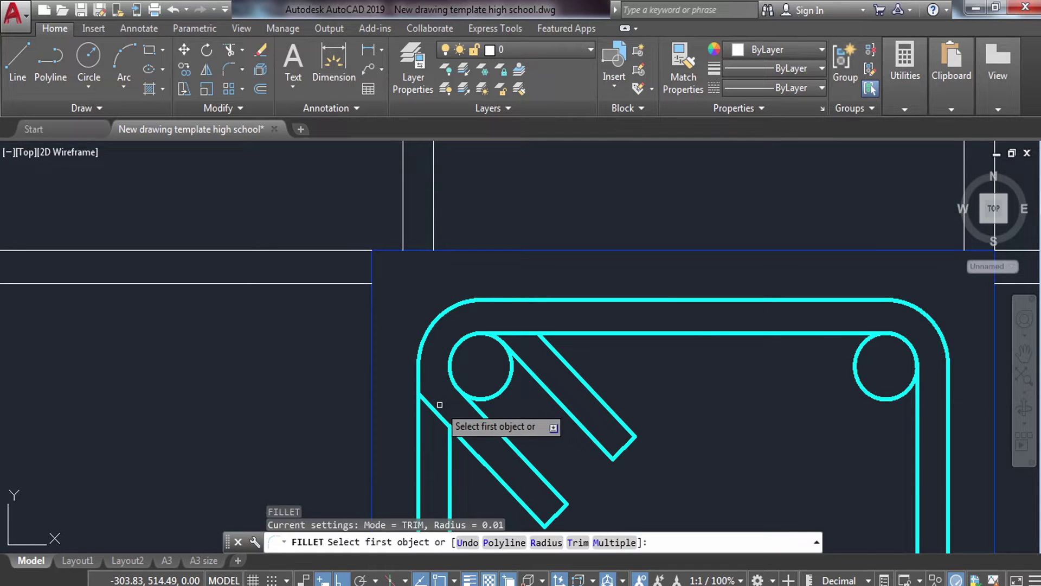
left_click(440, 413)
key("Escape")
- Grip-stretch the vertical line's top endpoint downward to shorten it
left_click(174, 423)
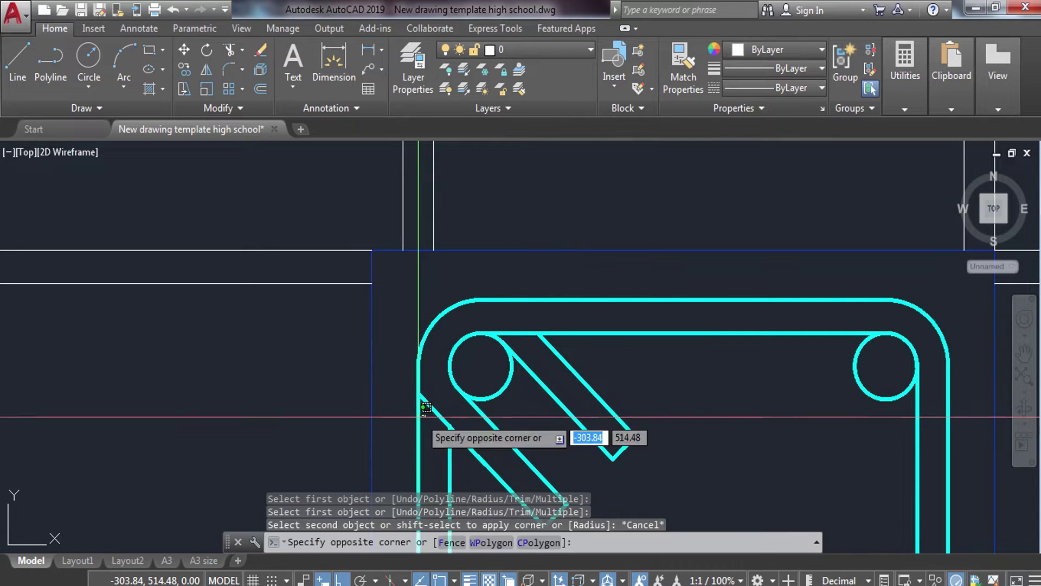
left_click(416, 421)
left_click(418, 365)
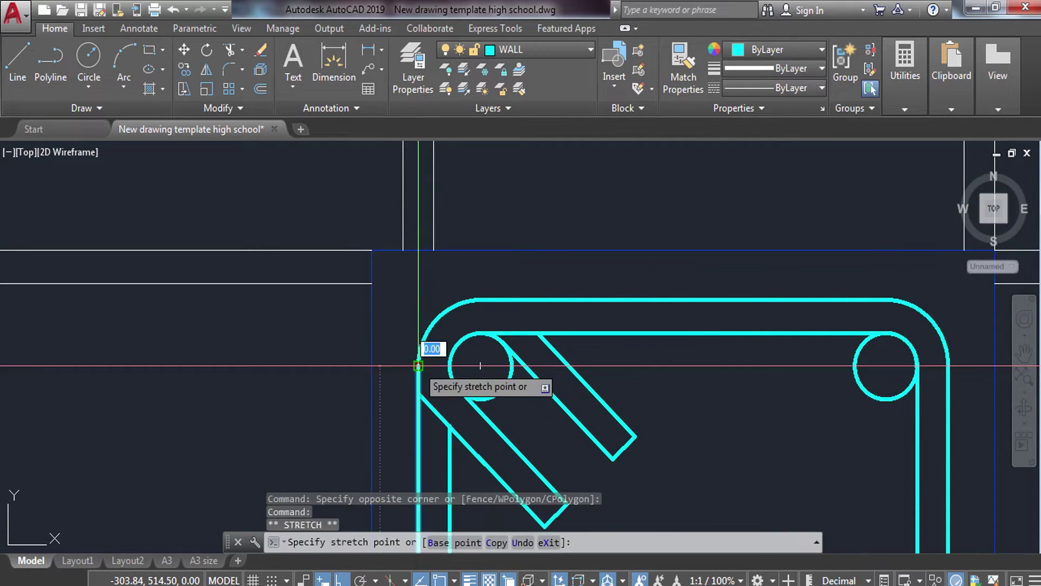
left_click(418, 431)
key("Escape")
- Fillet the diagonal leg to the bend, undo it, and attempt the fillet again
key("Return")
left_click(427, 403)
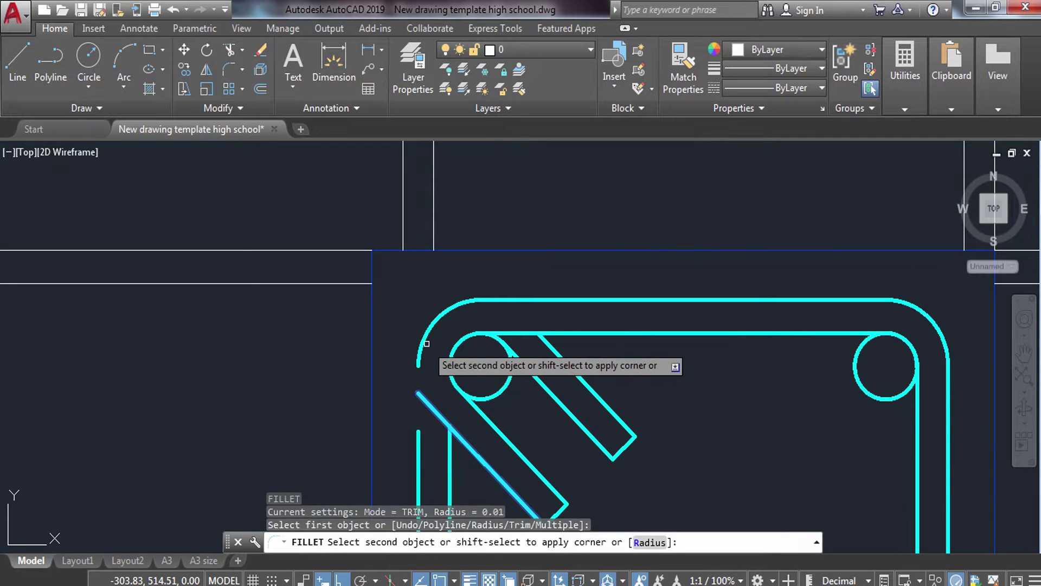
left_click(460, 300)
middle_click_drag(474, 417, 423, 330)
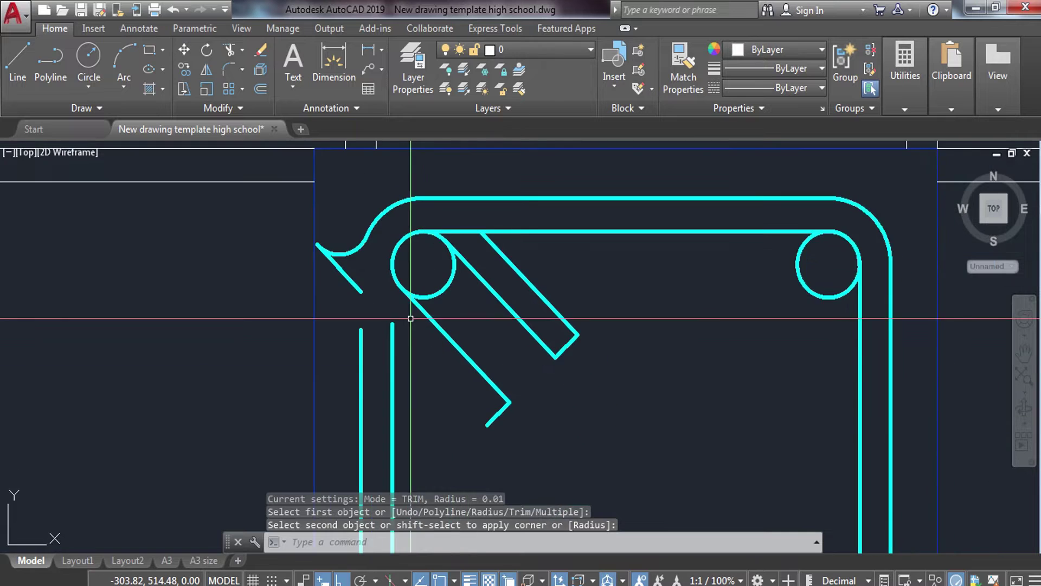
key("ctrl+z")
key("ctrl+z")
scroll(427, 396, "up", 4)
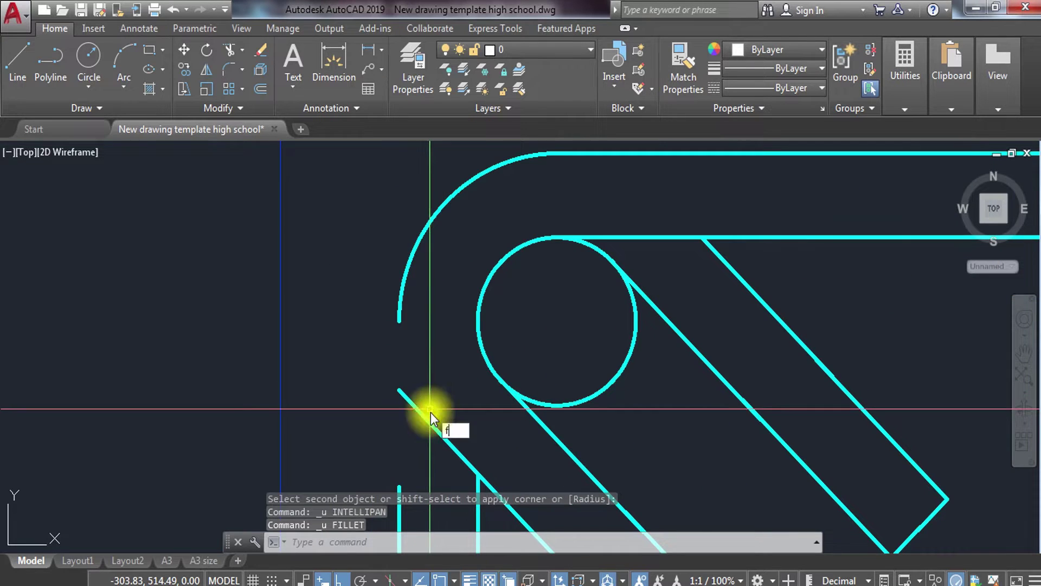
type("f")
key("Return")
left_click(422, 413)
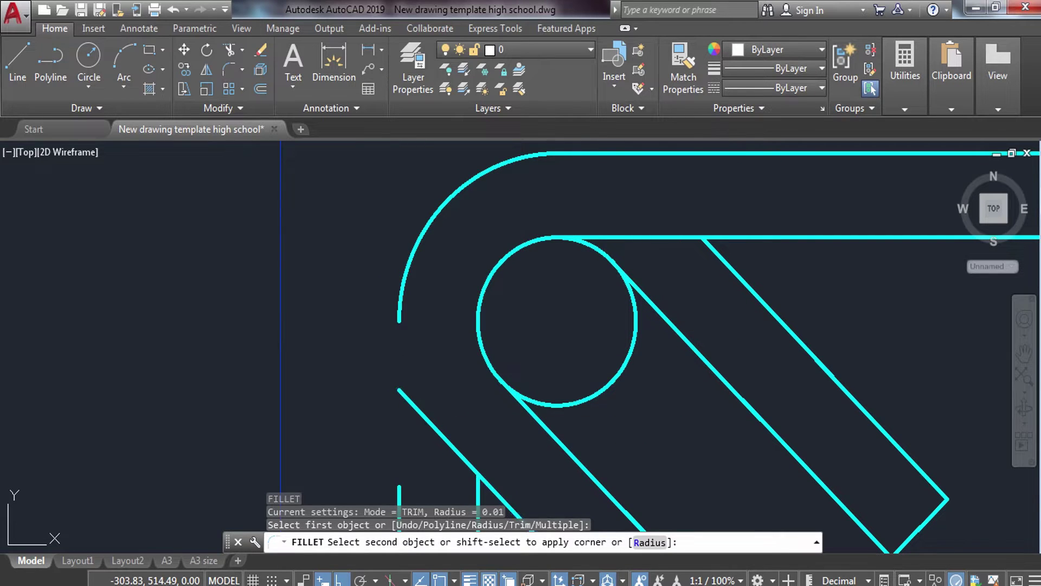
key("Escape")
- Try EXTEND and TRIM on the hook lines with all edges, cancelling both
type("ex")
key("Return")
key("Return")
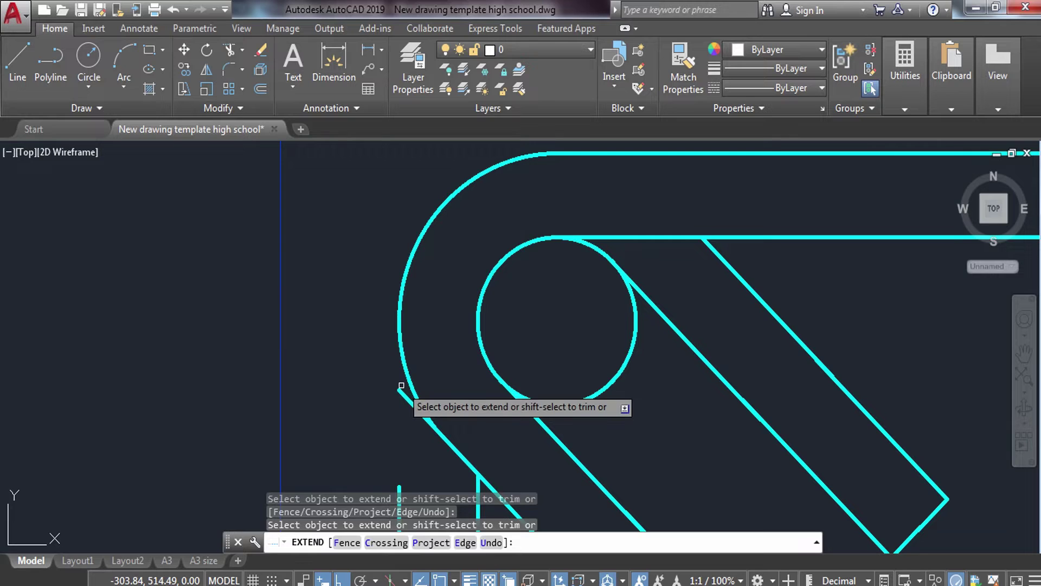
type("tr")
key("Return")
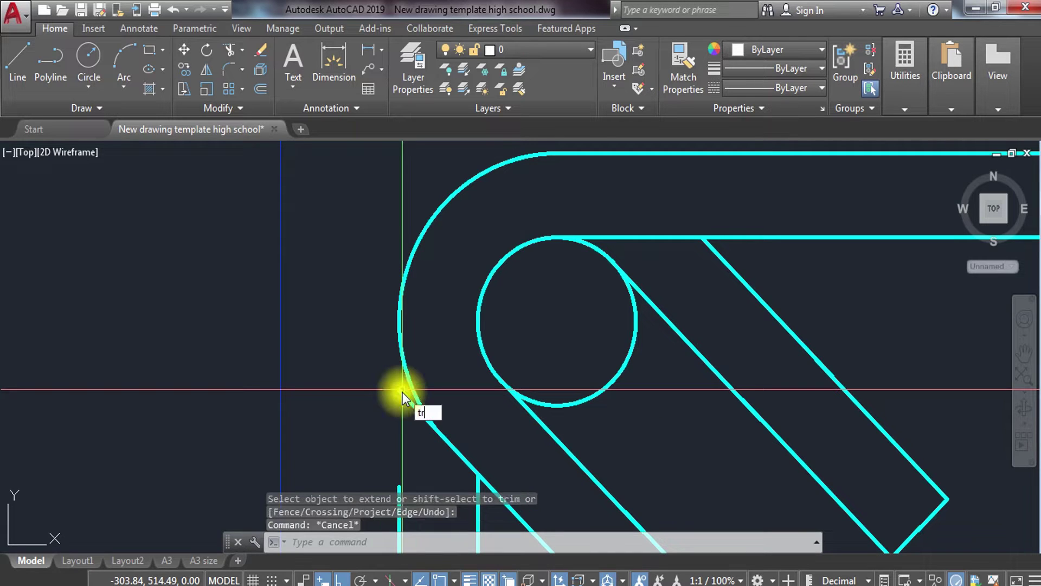
key("Return")
key("Return")
key("Escape")
scroll(406, 405, "down", 4)
key("Return")
left_click(415, 450)
key("Escape")
- Pan to the hook copy and begin a selection window around it
scroll(415, 451, "down", 5)
scroll(388, 265, "down", 3)
scroll(360, 402, "up", 5)
mouse_move(352, 390)
middle_mouse_down()
mouse_move(322, 299)
mouse_move(323, 225)
middle_mouse_up()
left_click(285, 179)
- Rotate the hook copy 180 degrees about its bar circle
left_click(431, 362)
type("R")
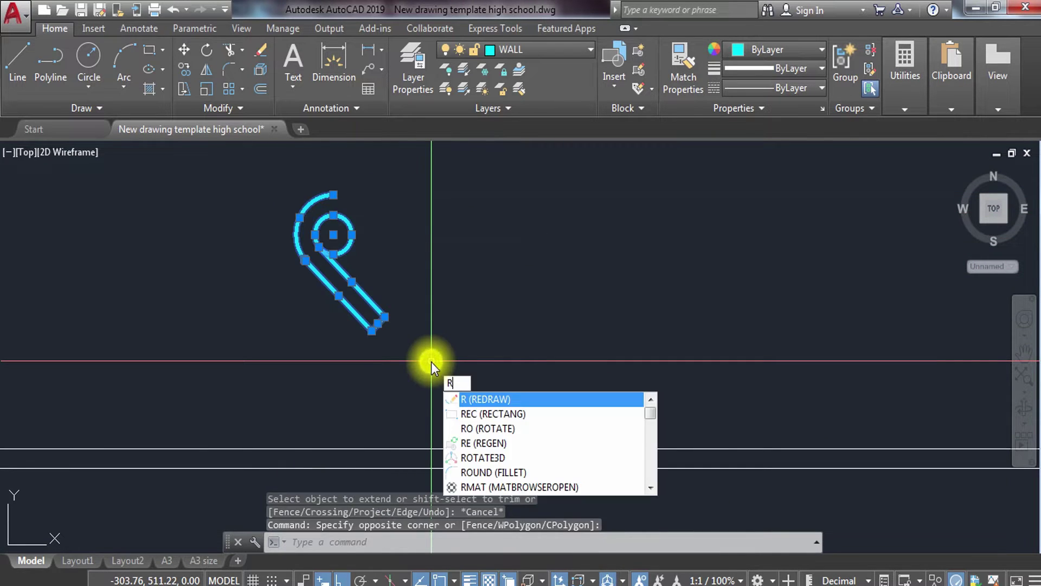
type("o")
key("Return")
left_click(333, 234)
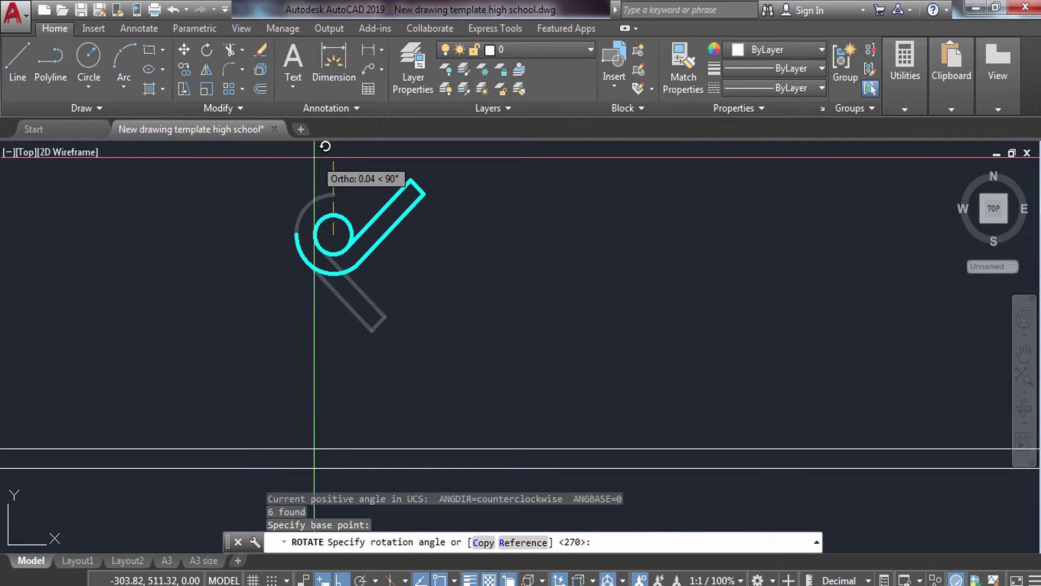
left_click(233, 282)
- Copy the rotated hook from its leg end to a spot below the original
left_click(437, 176)
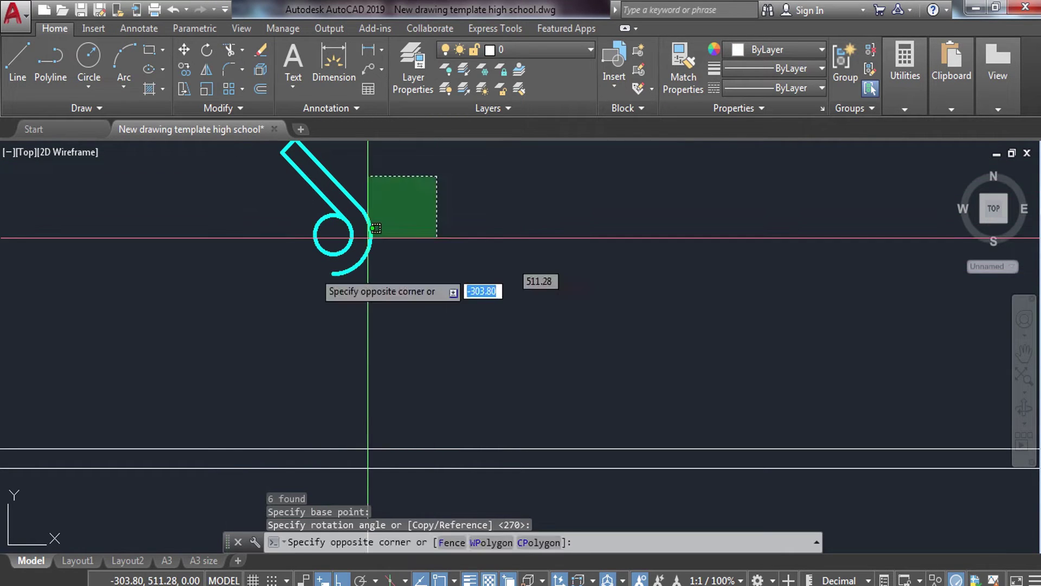
left_click(313, 294)
type("o")
key("Return")
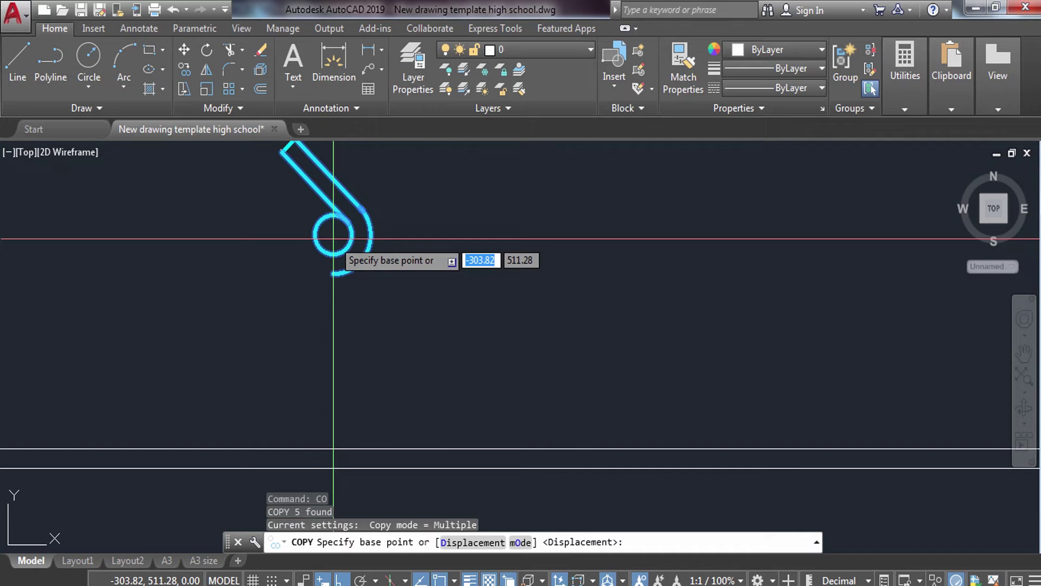
left_click(334, 274)
scroll(334, 272, "down", 4)
scroll(423, 271, "up", 2)
scroll(539, 326, "up", 3)
left_click(679, 362)
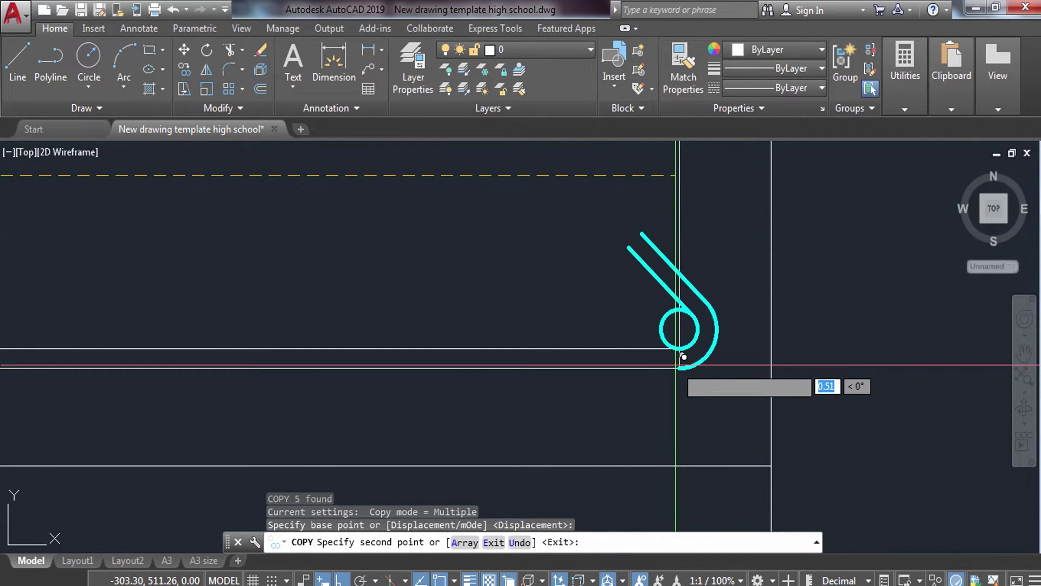
key("Escape")
- Erase the extra line beside the hook copy
scroll(646, 358, "up", 2)
type("tr")
key("Return")
key("Return")
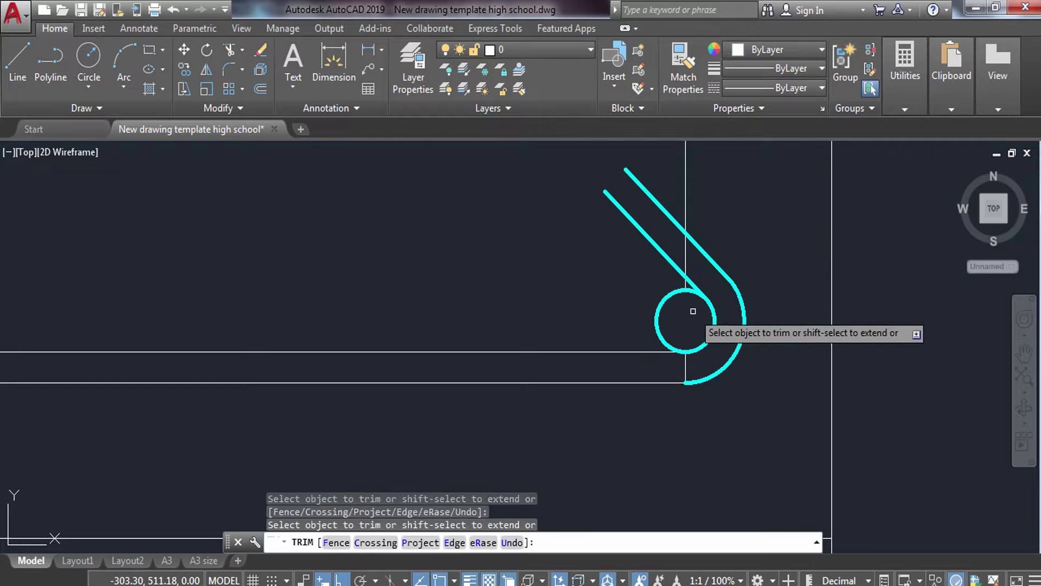
key("Escape")
left_click(700, 206)
left_click(665, 347)
type("e")
key("Return")
- Copy the left hook's short end segment over to the new hook
scroll(160, 293, "down", 3)
scroll(159, 293, "up", 2)
scroll(98, 233, "up", 2)
left_click(105, 244)
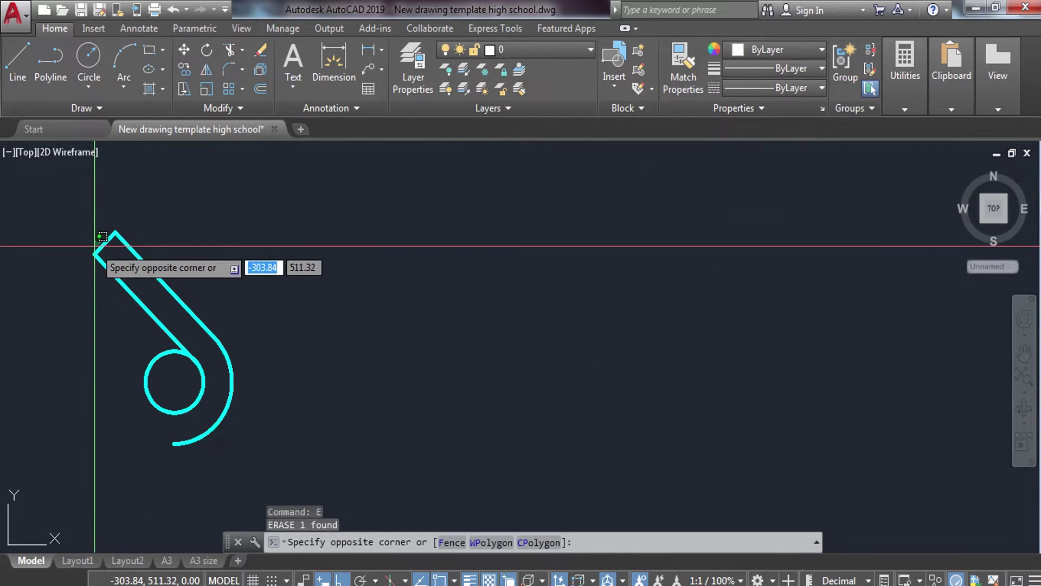
left_click(108, 256)
key("Return")
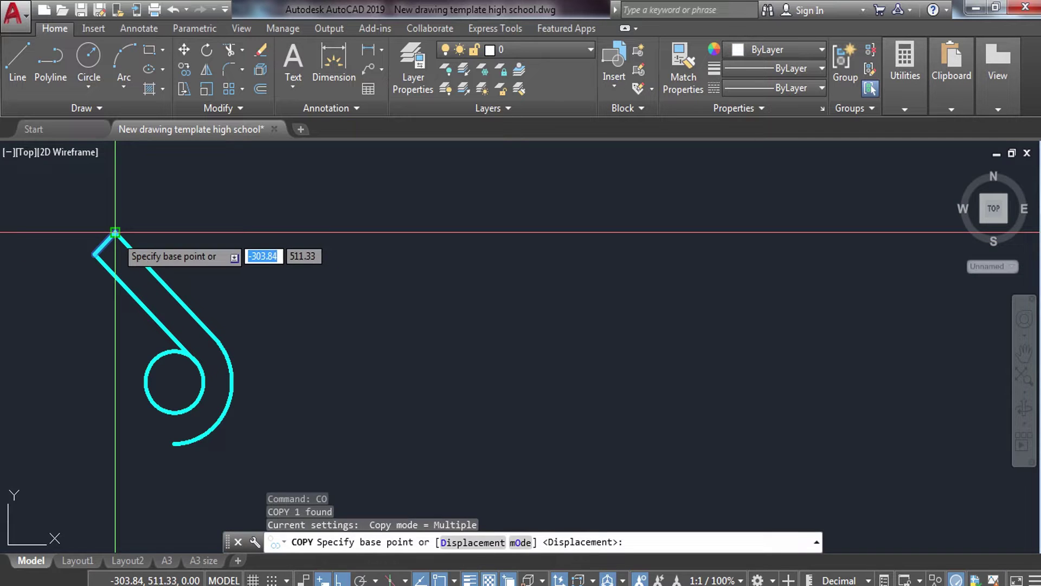
left_click(109, 239)
scroll(697, 365, "down", 3)
scroll(705, 367, "up", 4)
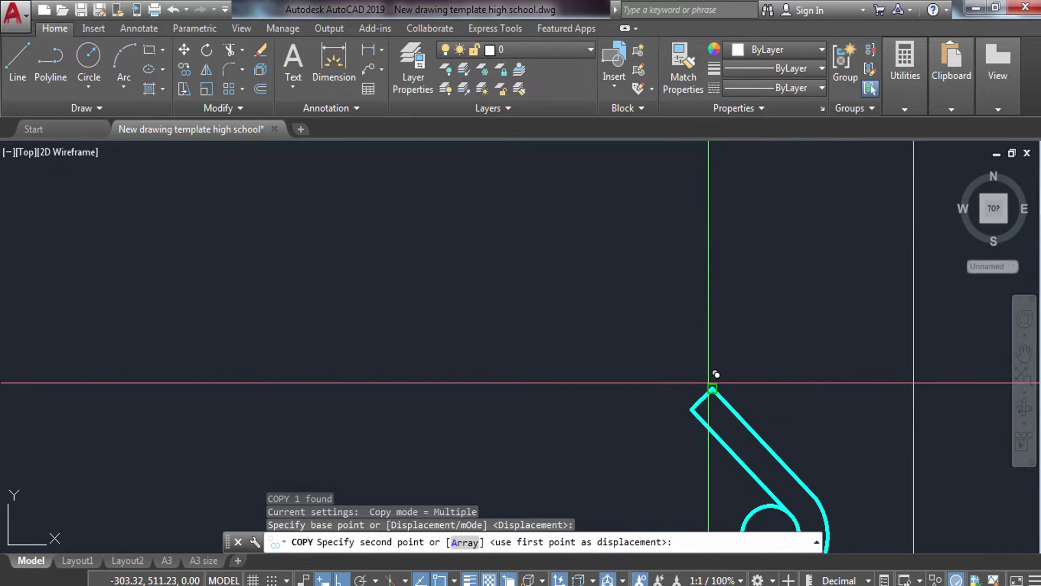
left_click(706, 368)
key("Escape")
- Mirror the hook about a vertical axis, deleting the source hook
scroll(726, 412, "down", 2)
scroll(727, 414, "down", 2)
mouse_move(202, 314)
middle_mouse_down()
mouse_move(389, 378)
mouse_move(549, 400)
middle_mouse_up()
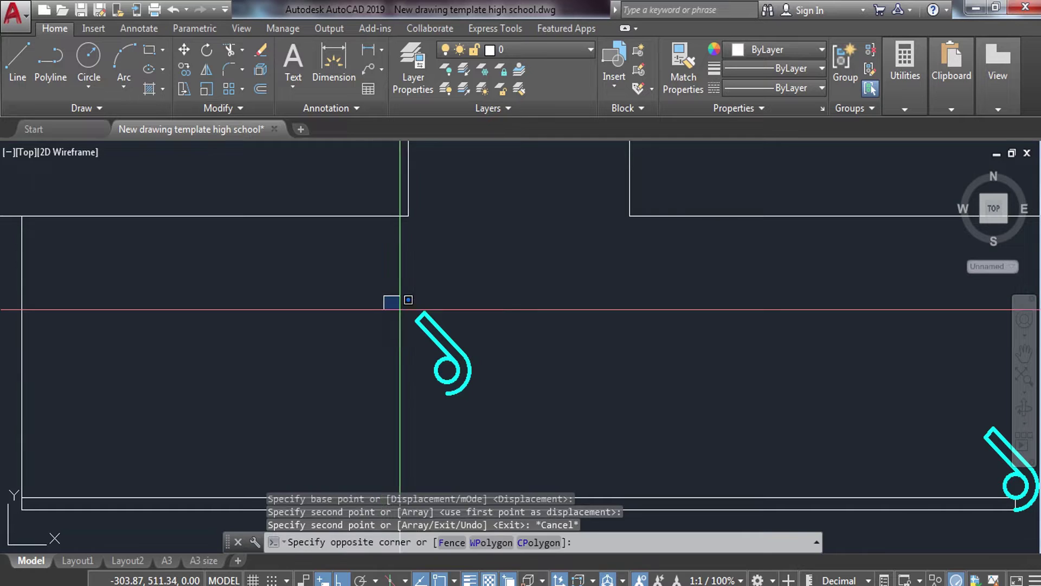
left_click(453, 374)
left_click(536, 422)
type("i")
key("Return")
scroll(442, 361, "up", 3)
left_click(438, 356)
scroll(439, 356, "down", 3)
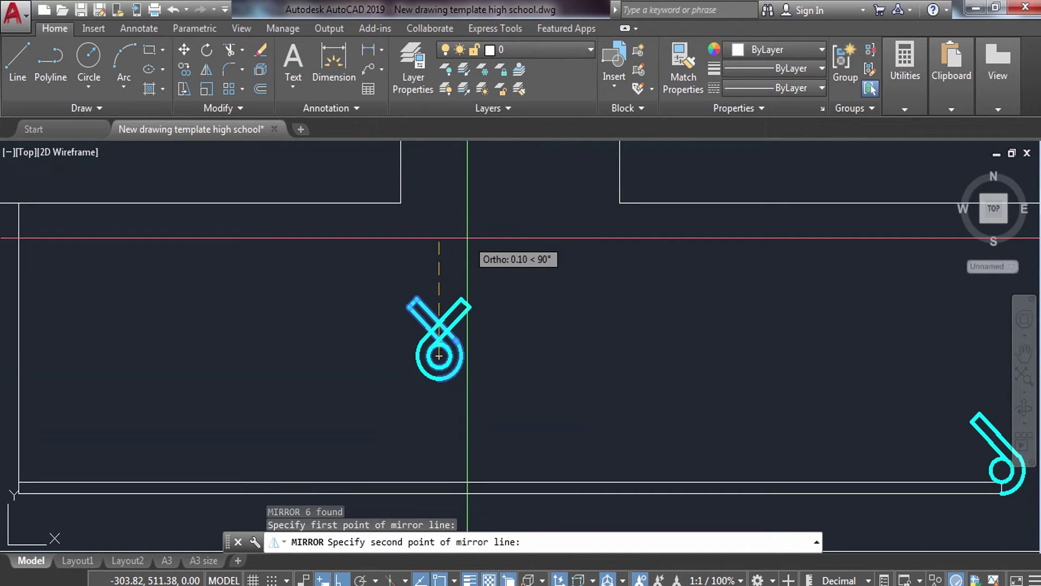
left_click(468, 238)
left_click(506, 278)
- Move the mirrored hook by its circle centre to the bottom bar's left corner
left_click(492, 251)
left_click(399, 386)
key("Return")
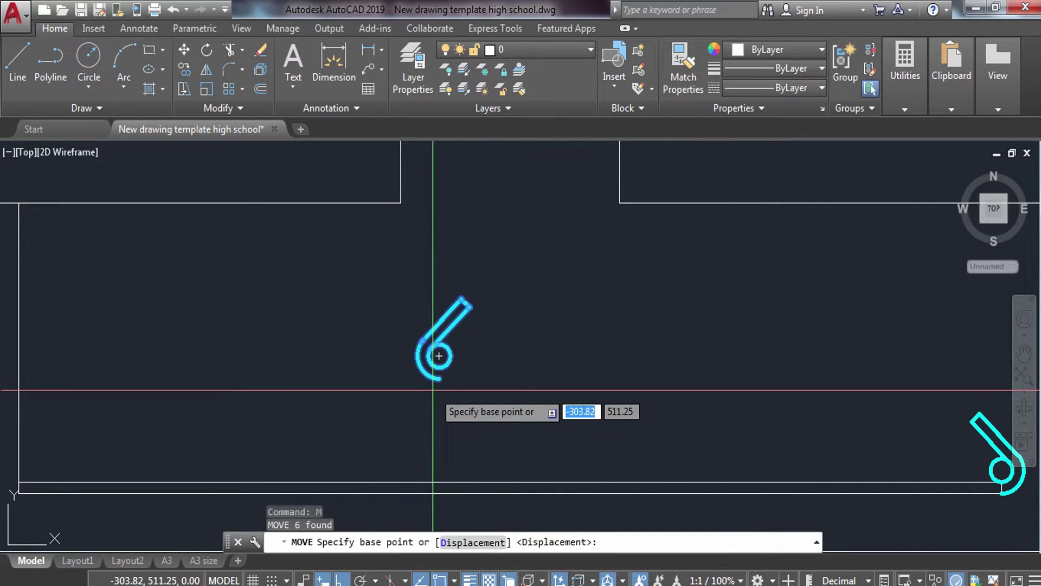
left_click(438, 356)
middle_click_drag(160, 418, 333, 341)
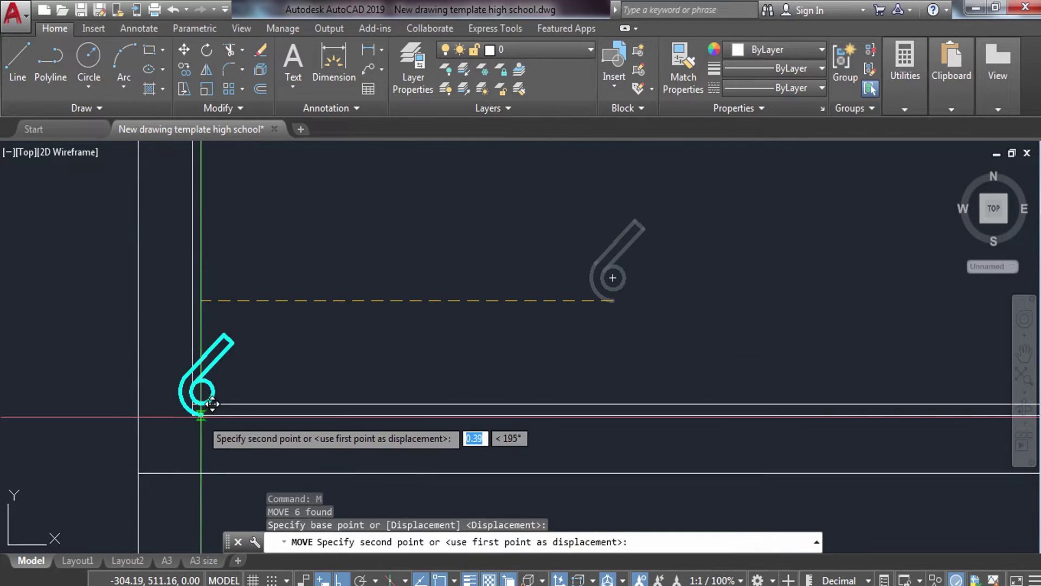
left_click(193, 415)
key("Escape")
- Erase the stray vertical line
left_click(200, 279)
left_click(174, 284)
type("E")
key("Return")
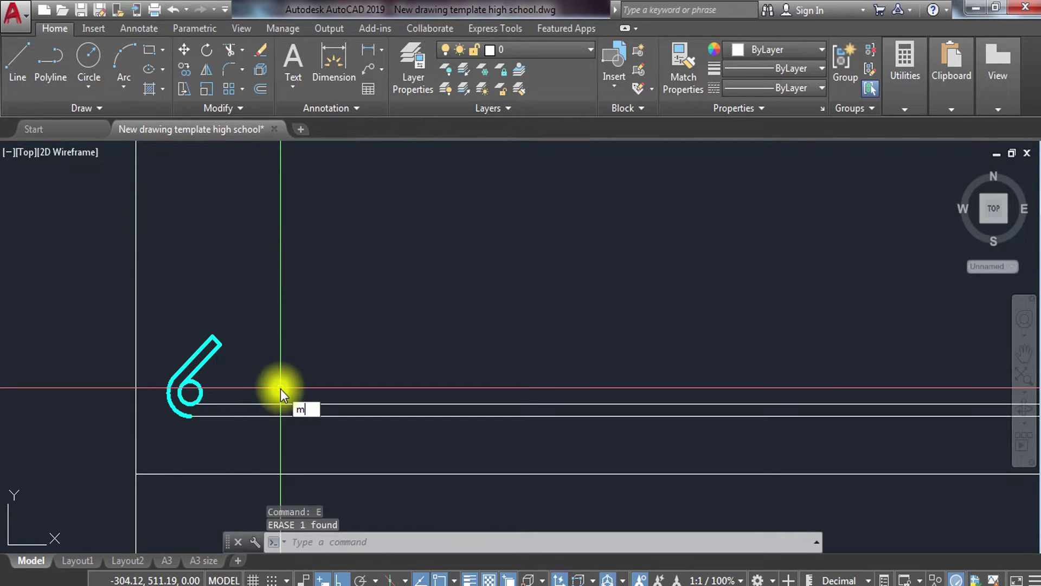
- Start MATCHPROP using the cyan hook as the property source
type("MA")
key("Return")
left_click(197, 354)
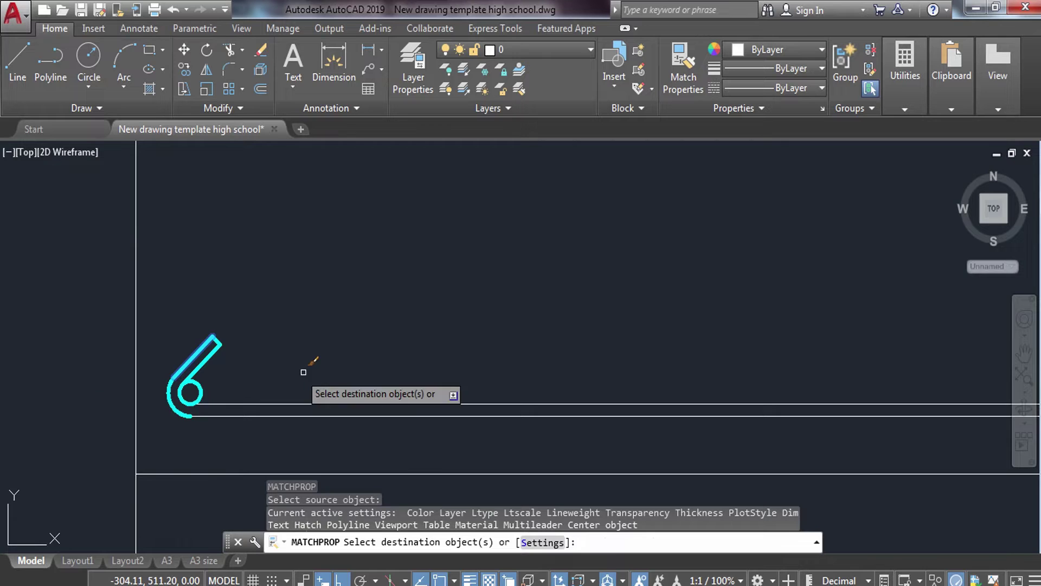
- Match the hook's thick cyan style onto the bottom bar lines and erase a leftover object
left_click_drag(304, 365, 286, 430)
scroll(486, 402, "down", 4)
scroll(503, 382, "up", 2)
key("Escape")
scroll(503, 383, "down", 3)
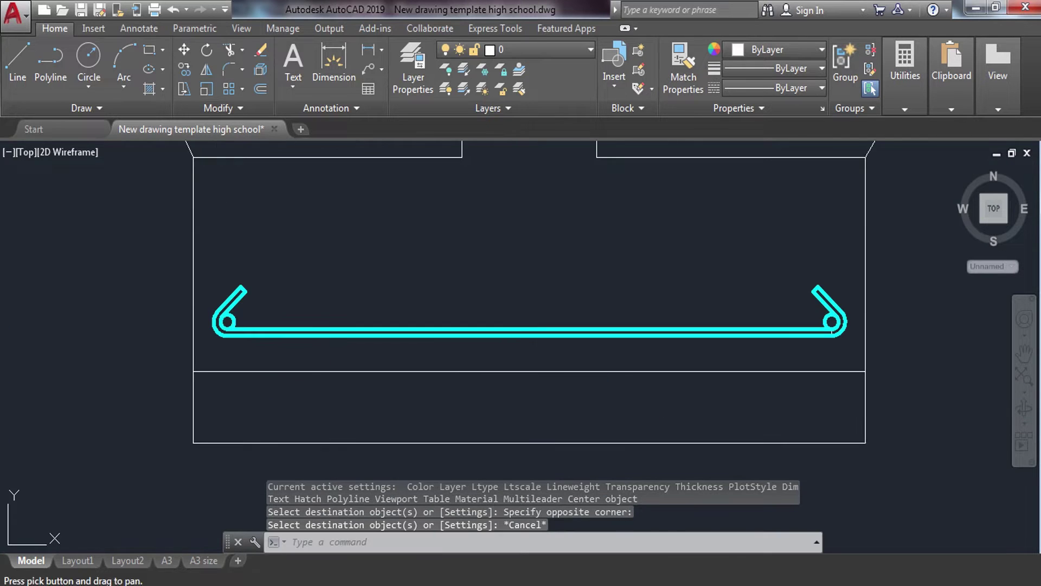
scroll(730, 354, "up", 1)
scroll(721, 352, "up", 2)
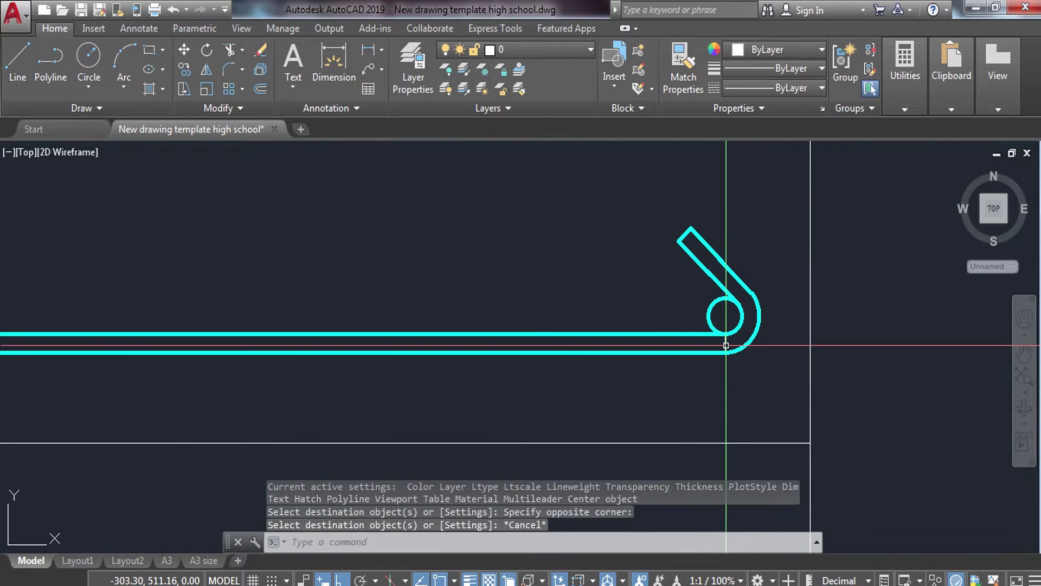
type("e")
key("Return")
- Copy the right hook's bar circle 0.18 along the bottom bar
left_click_drag(729, 322, 689, 313)
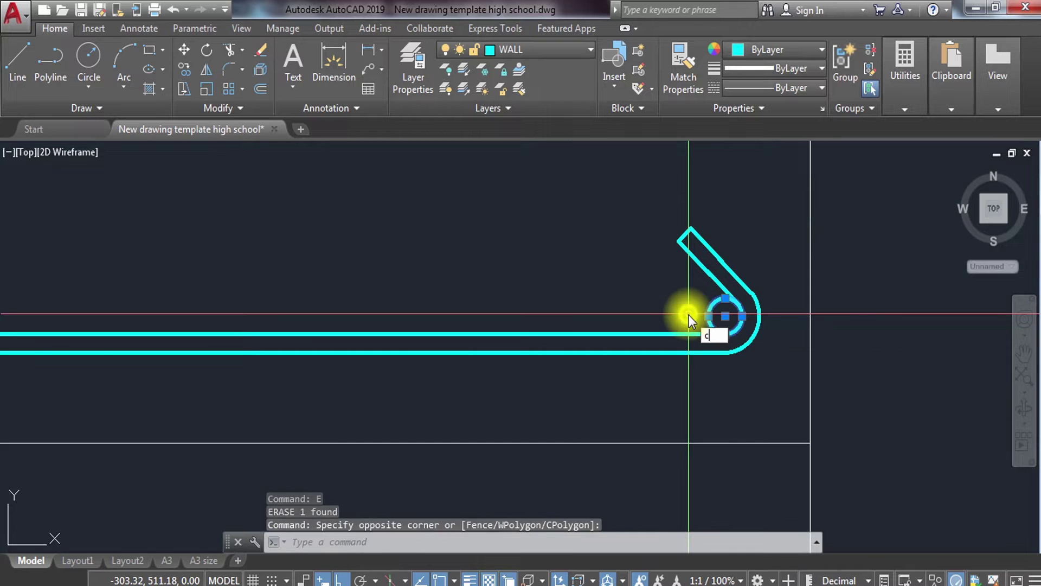
type("co")
key("Return")
left_click(735, 307)
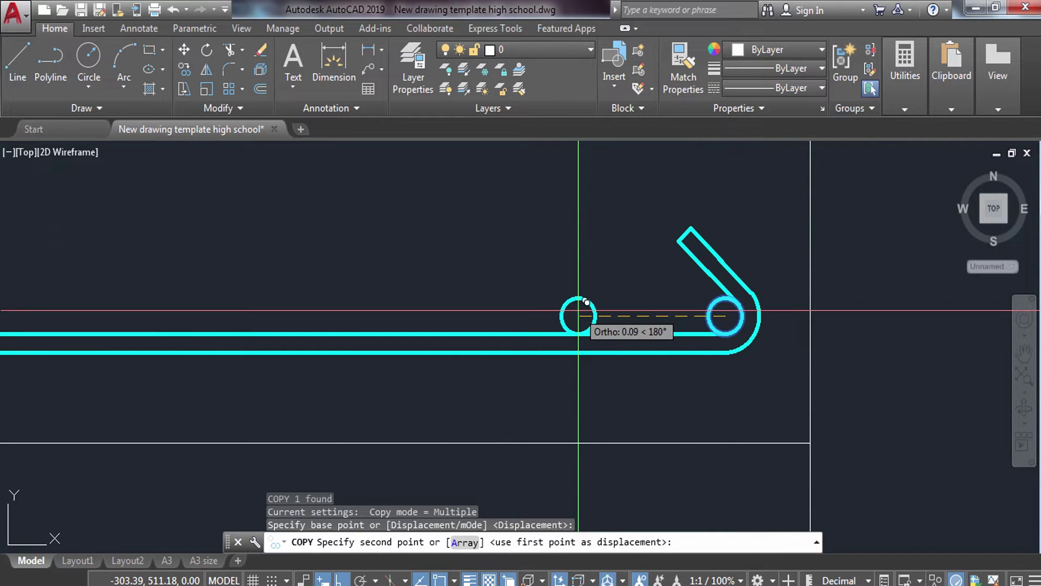
type(".18")
key("Return")
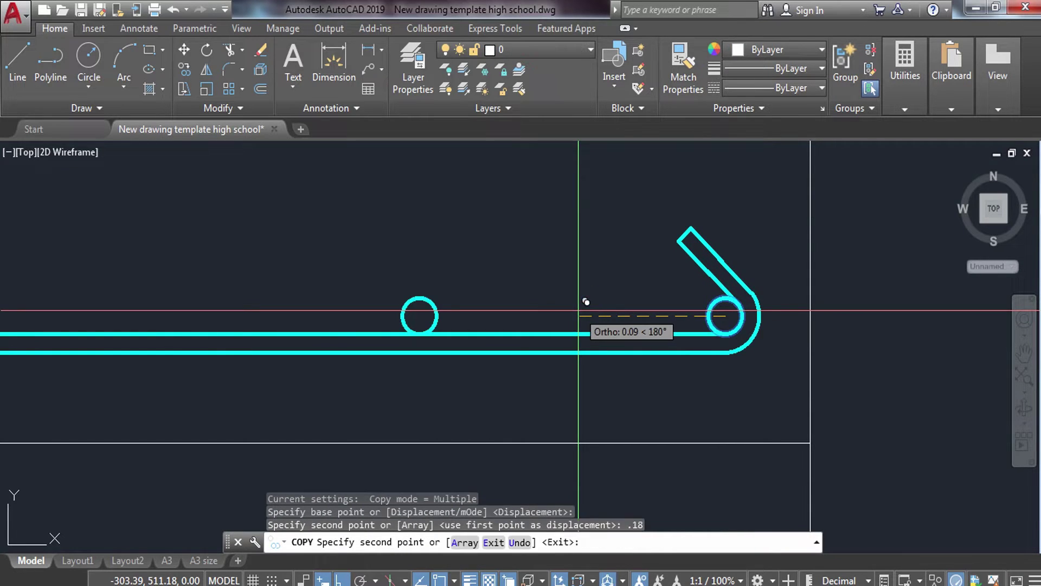
key("Escape")
- Copy the new bar circle another 0.18 further left along the bar
middle_click_drag(430, 284, 592, 310)
left_click(592, 311)
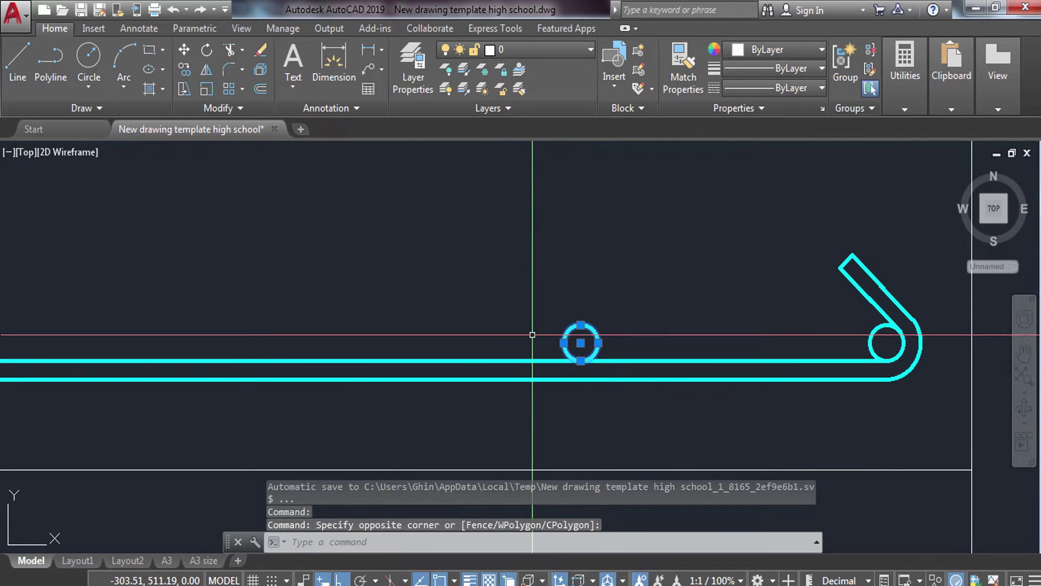
left_click(564, 350)
key("Return")
left_click(580, 342)
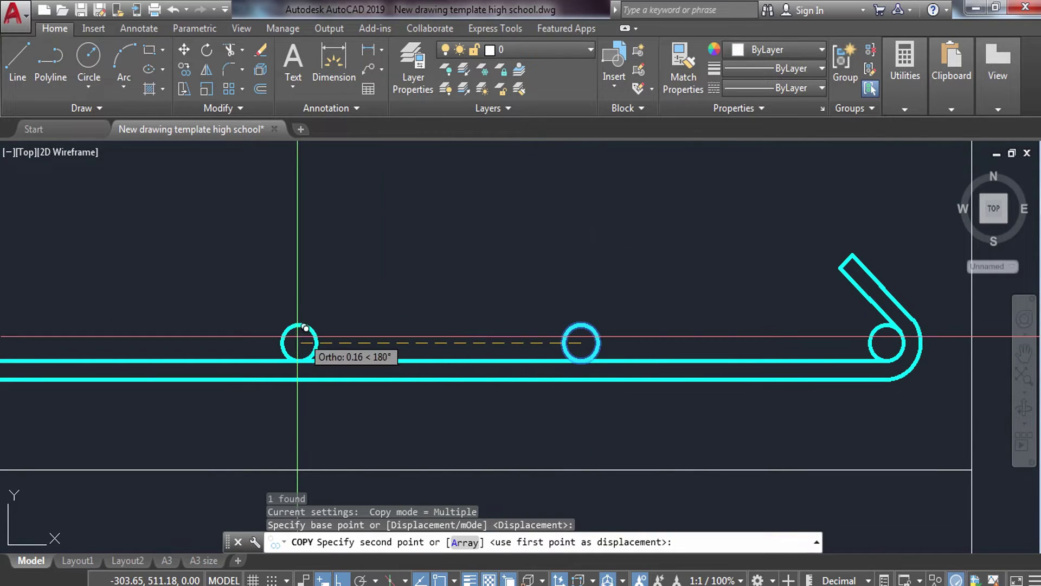
type("18")
key("Return")
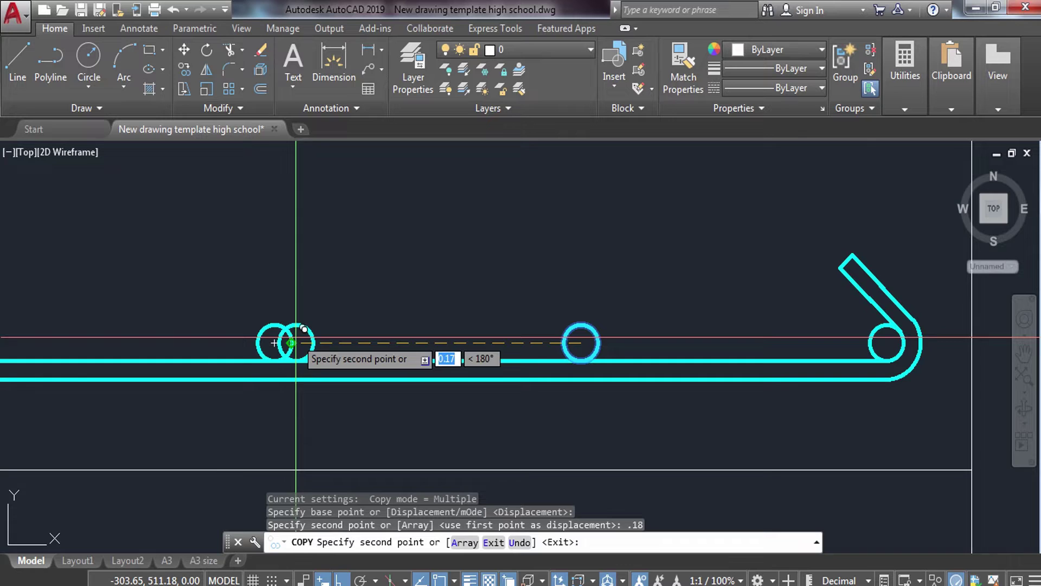
middle_click_drag(274, 342, 577, 392)
key("Escape")
- Add a third bar circle 0.18 along the bar from the previous copy
type("co")
key("Return")
left_click(577, 392)
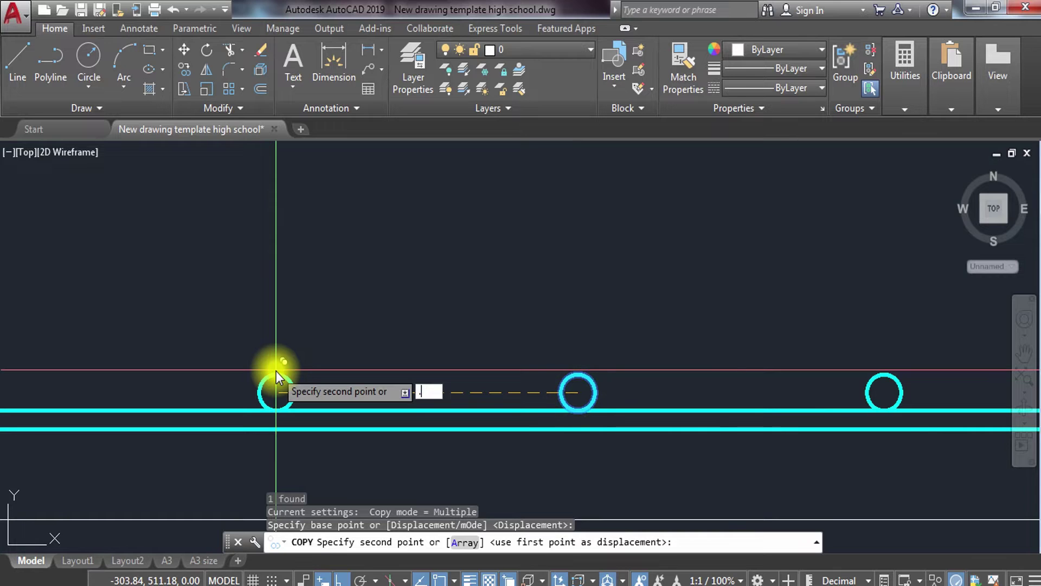
type("18")
key("Return")
scroll(286, 374, "down", 2)
scroll(287, 380, "down", 2)
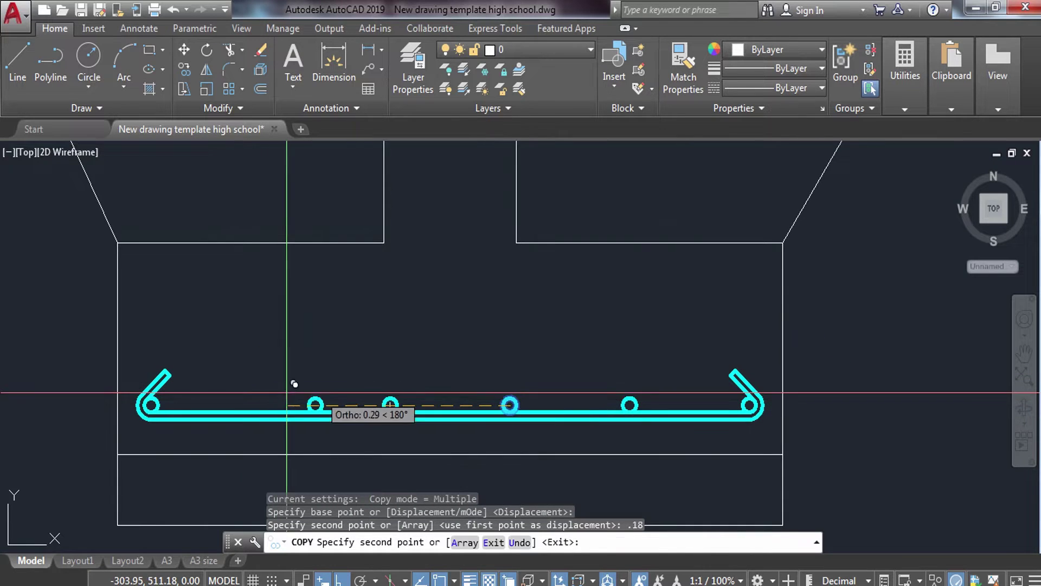
key("Escape")
scroll(171, 404, "up", 5)
- Copy the left hook's bar circle 0.18 to the right
left_click(157, 385)
left_click(107, 394)
key("Return")
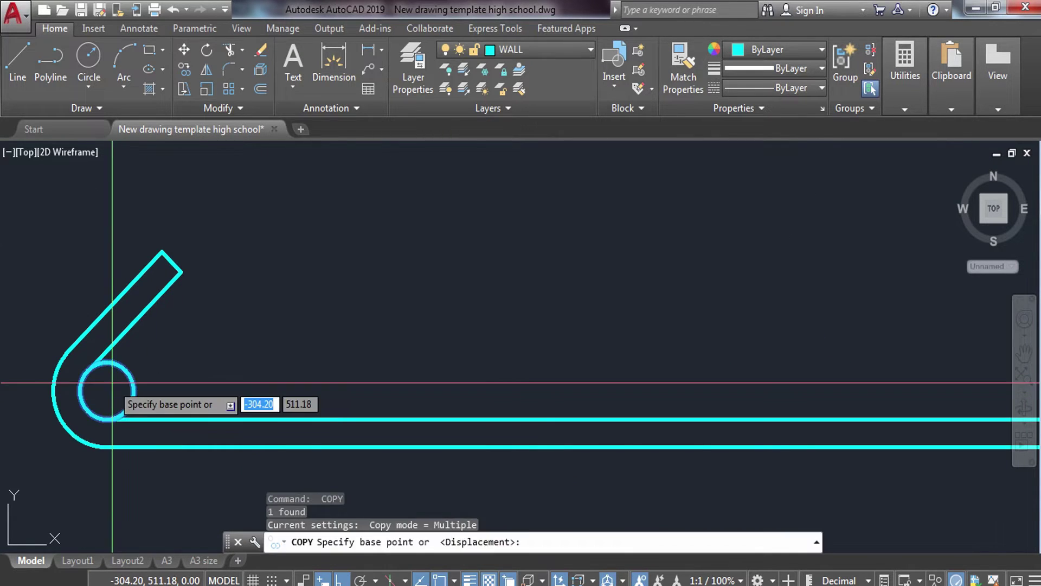
left_click(106, 391)
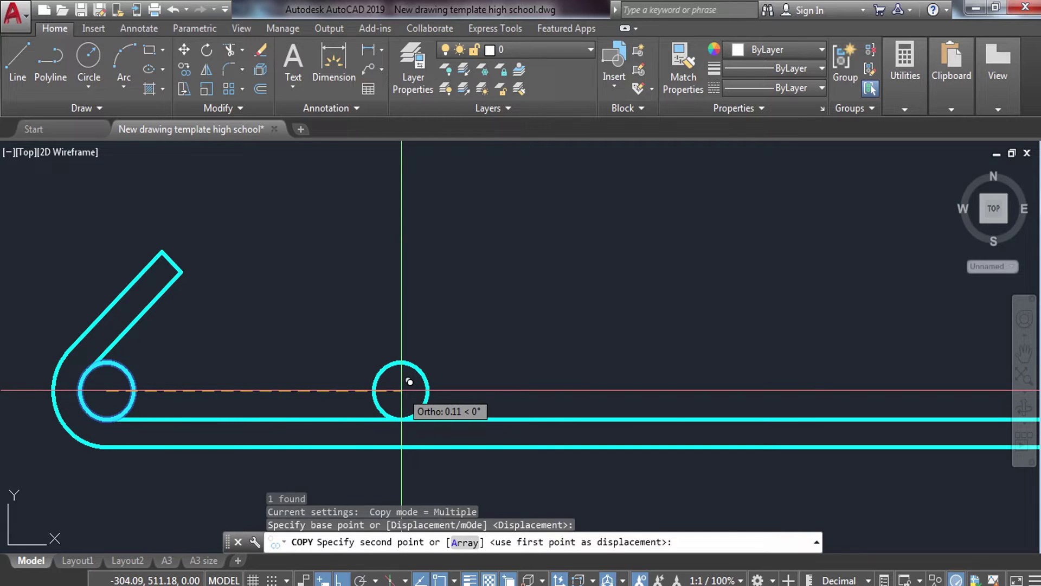
type(".18")
key("Return")
key("Escape")
scroll(568, 397, "down", 5)
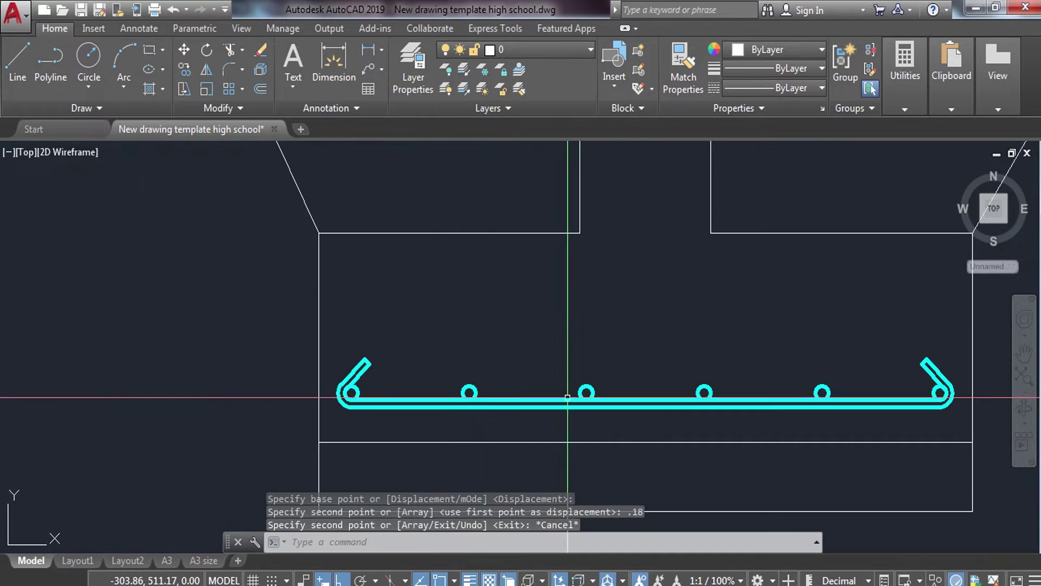
key("Escape")
scroll(568, 397, "down", 3)
scroll(524, 387, "down", 2)
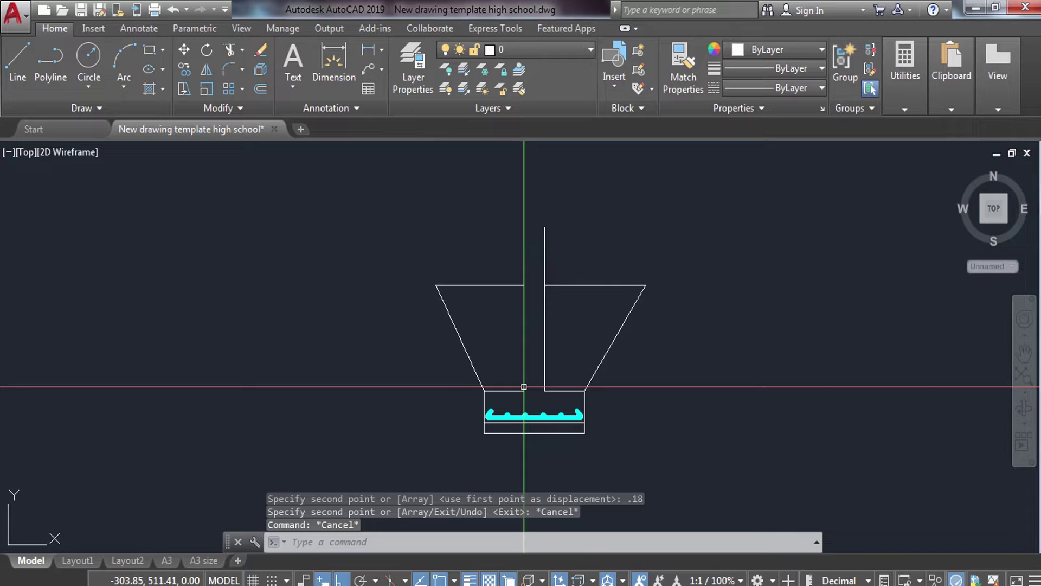
- Begin a line at the column's inner corner, cancel it, and reframe the footing and stirrup
scroll(538, 301, "up", 2)
scroll(535, 372, "down", 2)
scroll(537, 336, "up", 4)
scroll(537, 328, "up", 3)
type("l")
key("Return")
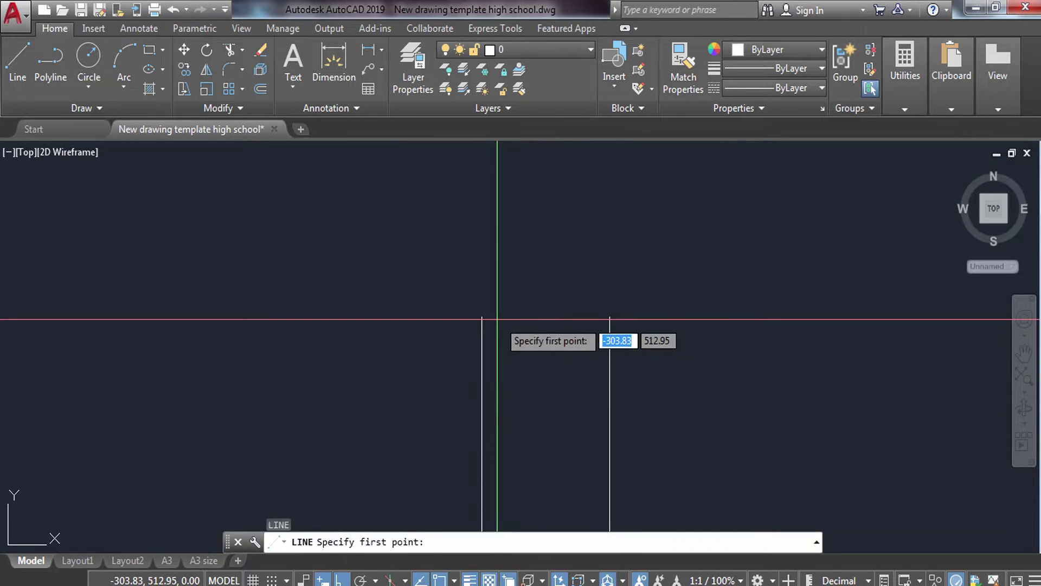
left_click(482, 317)
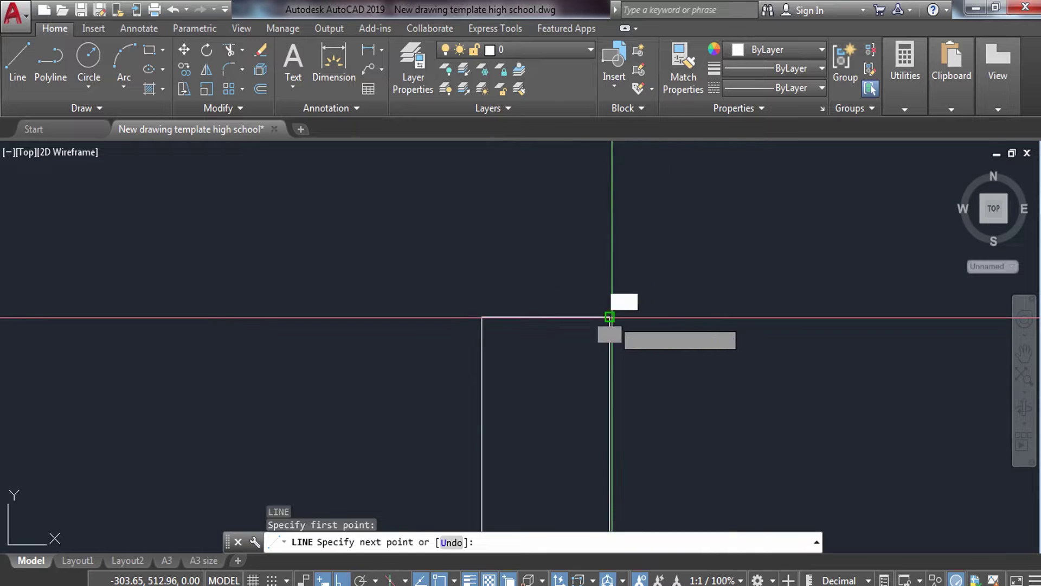
key("Escape")
scroll(613, 322, "down", 5)
middle_click_drag(631, 272, 610, 340)
scroll(604, 353, "up", 2)
scroll(604, 349, "down", 1)
scroll(553, 203, "up", 3)
middle_click_drag(554, 203, 561, 260)
scroll(563, 262, "up", 5)
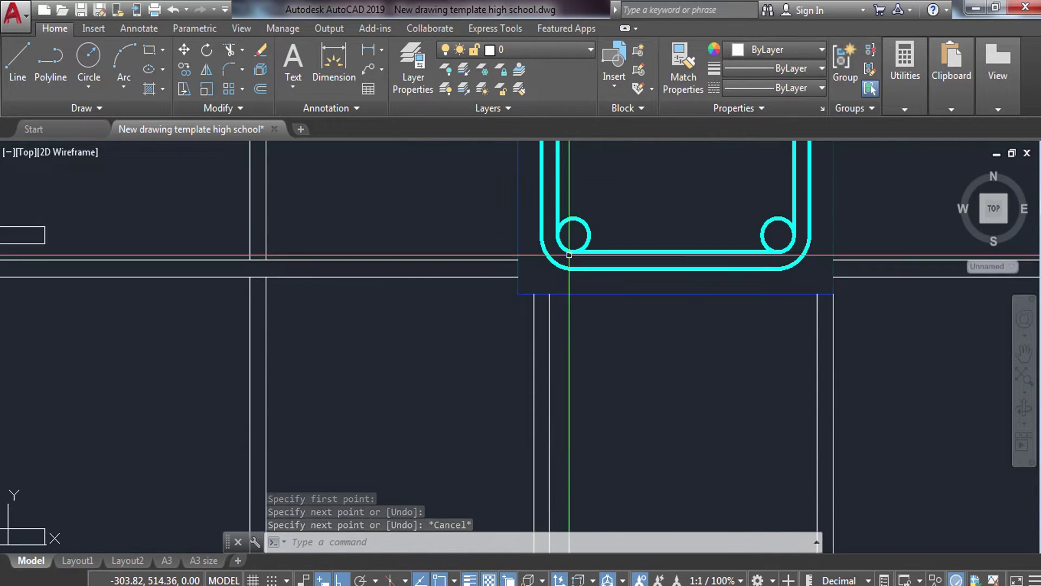
scroll(567, 261, "up", 3)
- Draw a line from the left bar hook's tip across the footing section
key("Return")
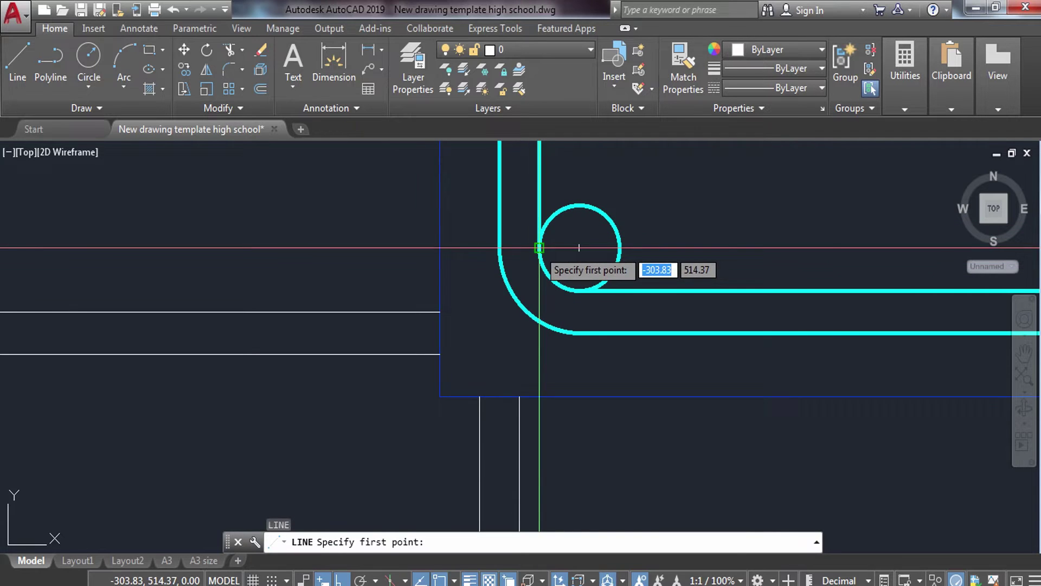
scroll(579, 248, "down", 4)
scroll(550, 251, "down", 3)
scroll(551, 225, "up", 3)
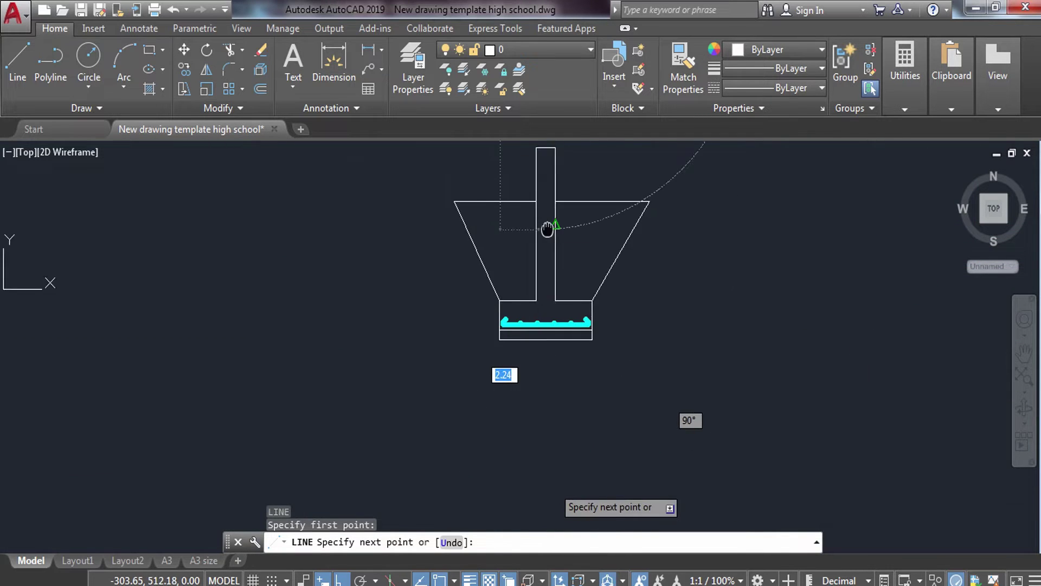
scroll(583, 297, "up", 2)
scroll(545, 296, "up", 6)
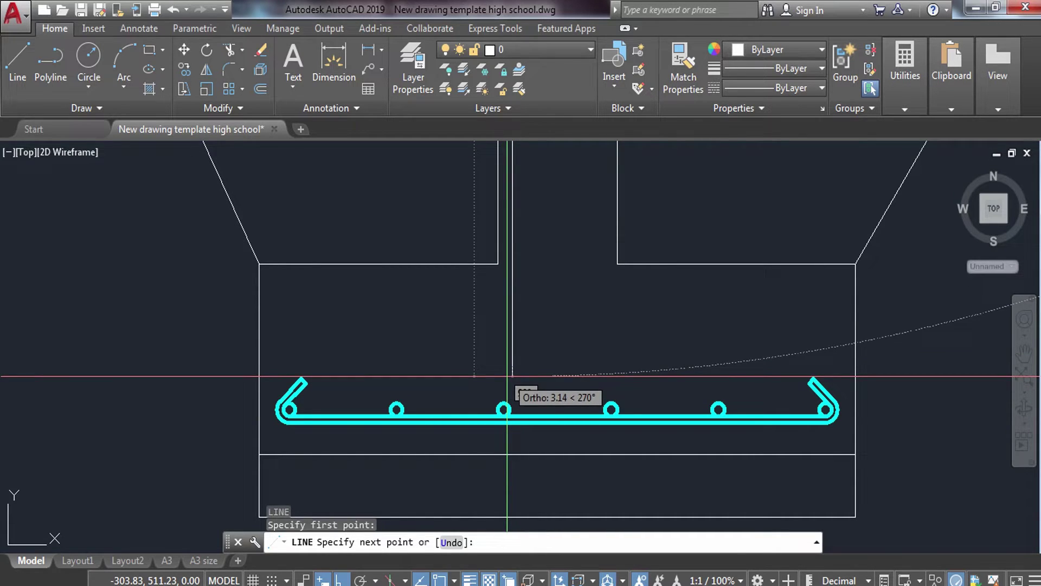
key("Escape")
scroll(376, 372, "up", 4)
key("Return")
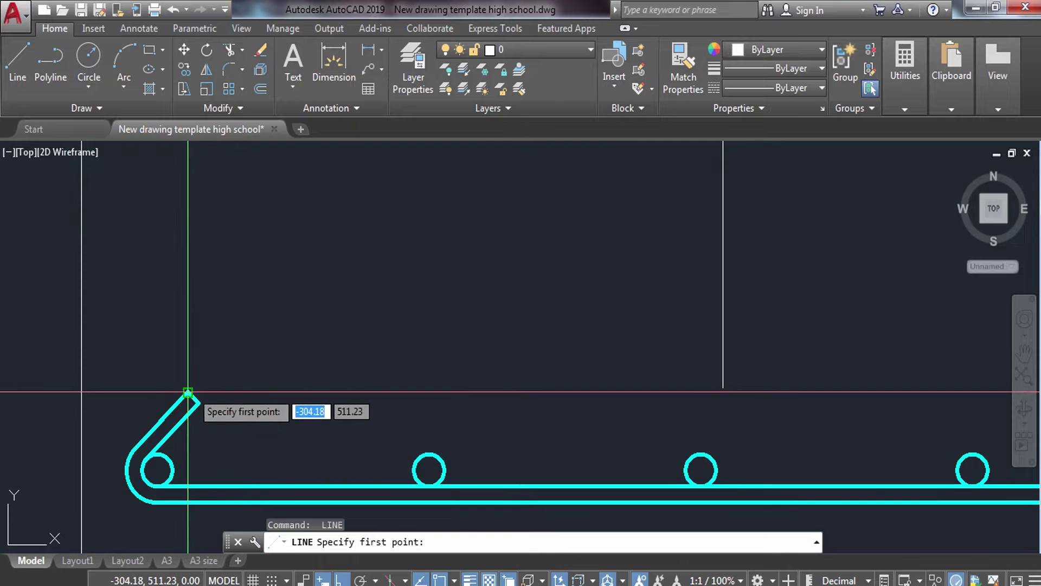
left_click(188, 390)
left_click(868, 416)
key("Escape")
- Attempt to extend the new line to the boundary with EX, then cancel
type("ex")
key("Return")
key("Return")
key("Escape")
scroll(693, 368, "down", 5)
scroll(739, 321, "up", 3)
- Window-select the column plan's vertical line for copying
middle_click_drag(701, 251, 701, 414)
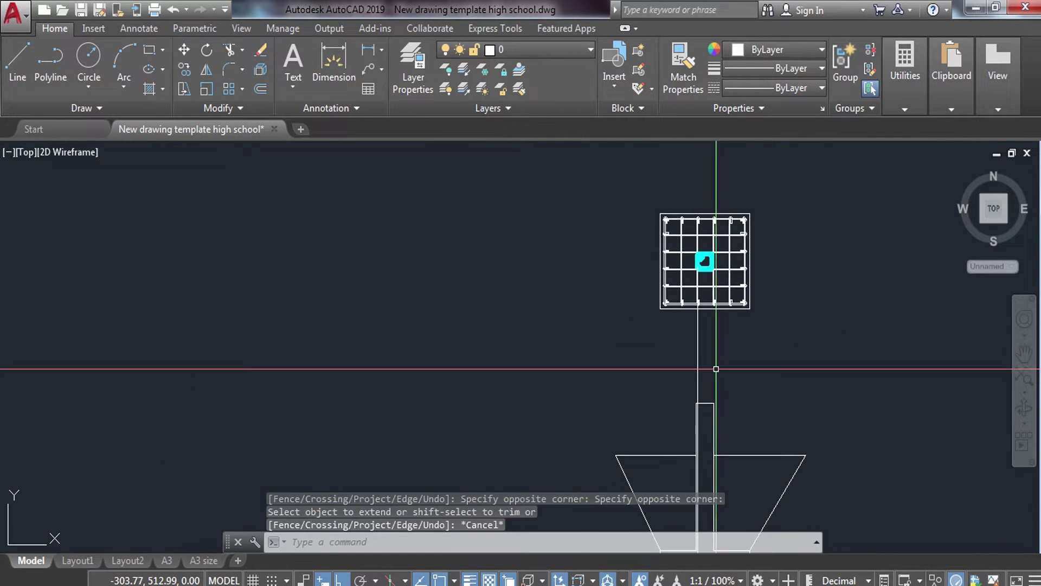
scroll(689, 380, "up", 4)
left_click(674, 377)
left_click(696, 392)
type("co")
key("Return")
scroll(705, 367, "up", 2)
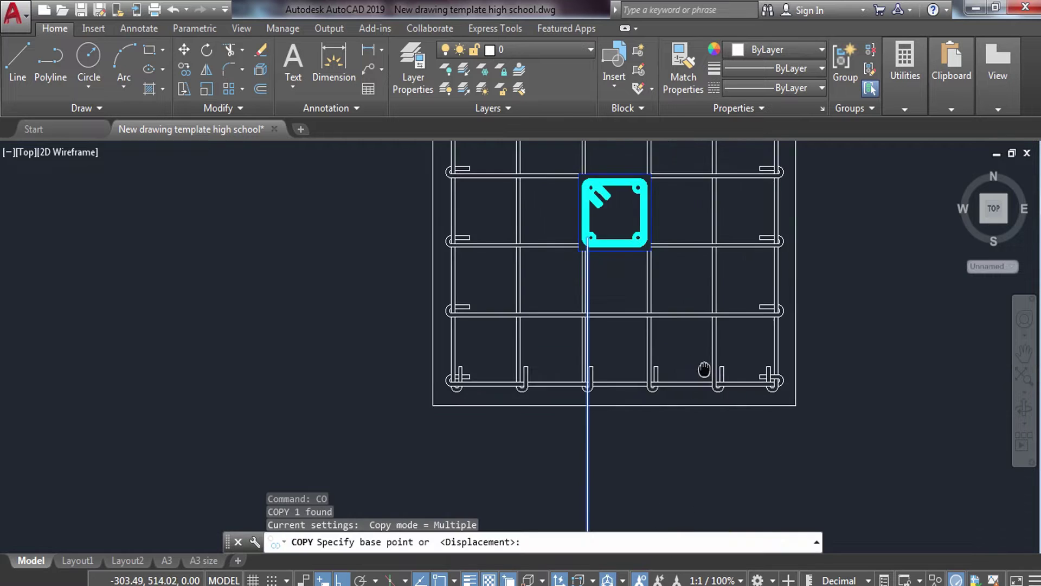
- Copy the vertical line from the left bar's centre to the right bar and one more spot
scroll(557, 277, "up", 5)
left_click(533, 203)
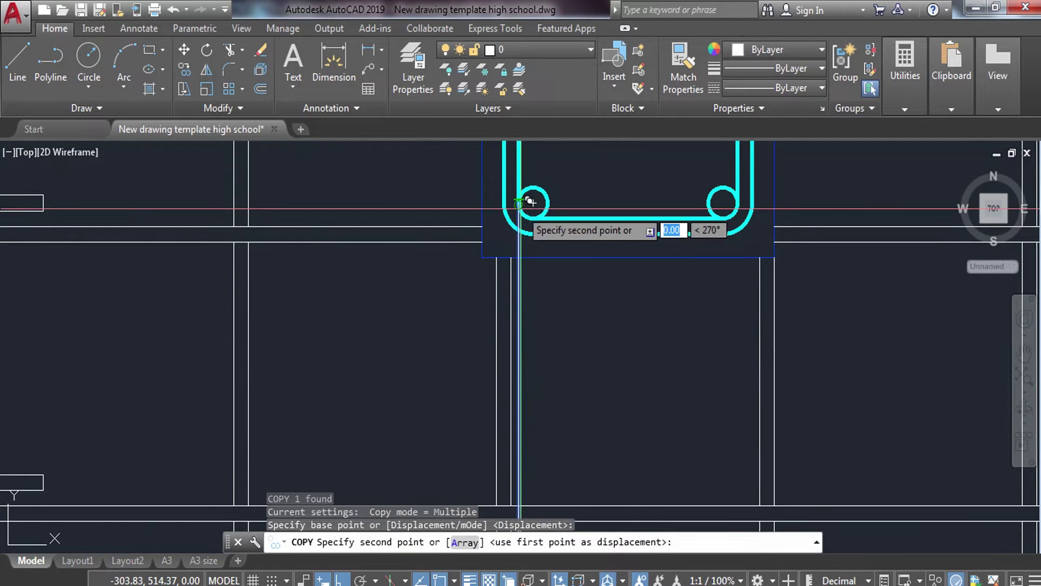
left_click(563, 197)
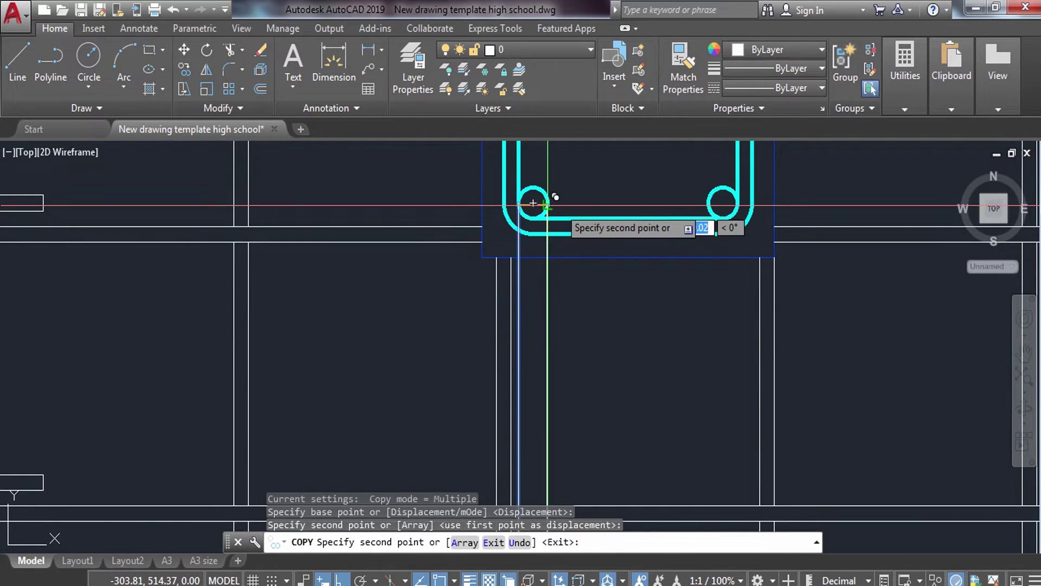
left_click(723, 203)
key("Escape")
- Extend the horizontal line above the footing bar across to the column face
scroll(723, 203, "down", 3)
middle_click_drag(622, 369, 623, 271)
scroll(623, 271, "down", 2)
scroll(622, 272, "up", 1)
scroll(548, 380, "up", 5)
middle_click_drag(483, 371, 527, 240)
type("e")
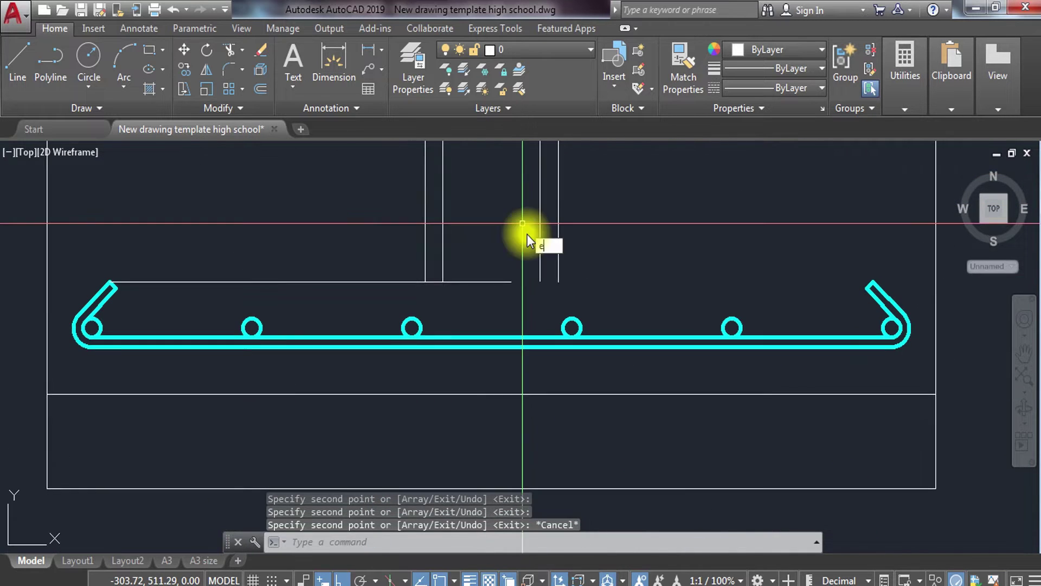
key("Return")
key("Return")
left_click(514, 259)
left_click(495, 290)
key("Escape")
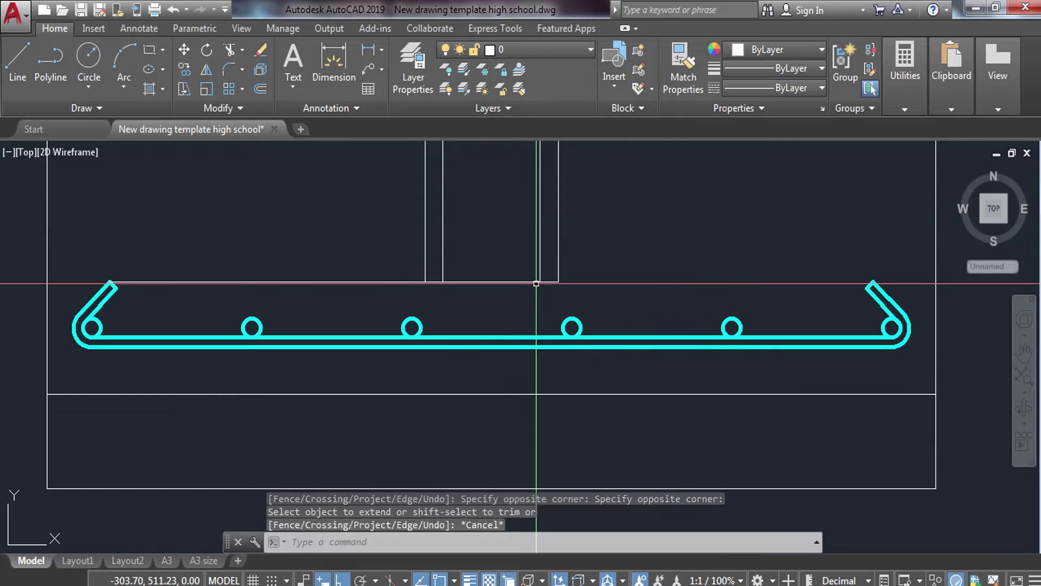
key("Escape")
type("o")
key("Return")
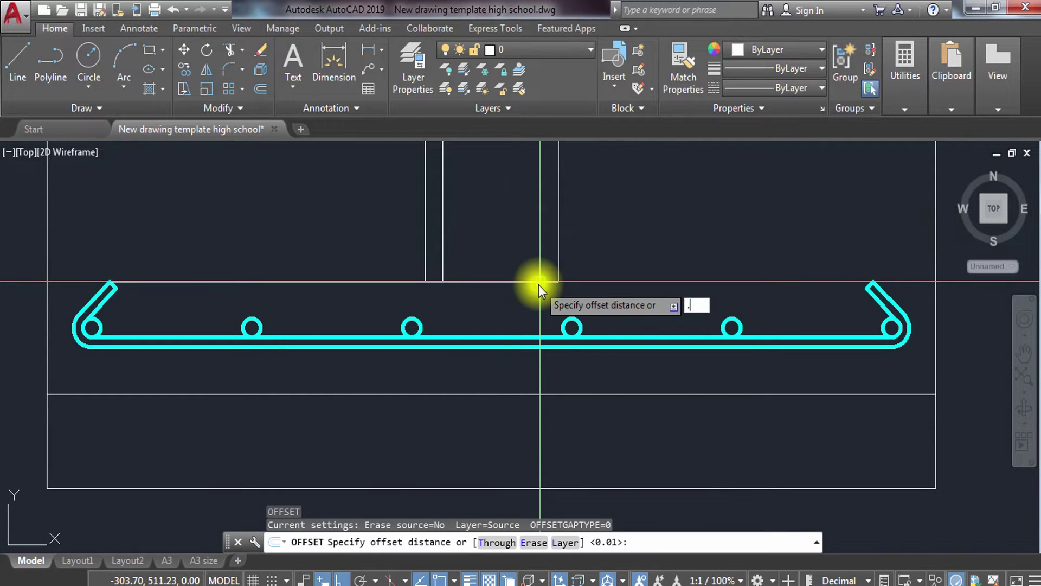
- Offset both column lines 0.2 outward, one copy on each side
type("0")
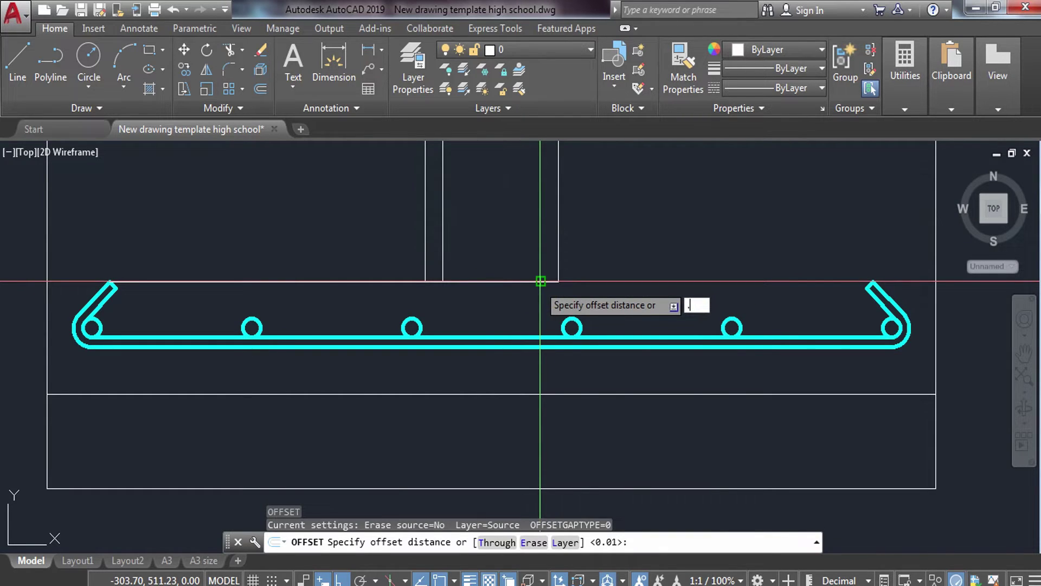
type("2")
key("Return")
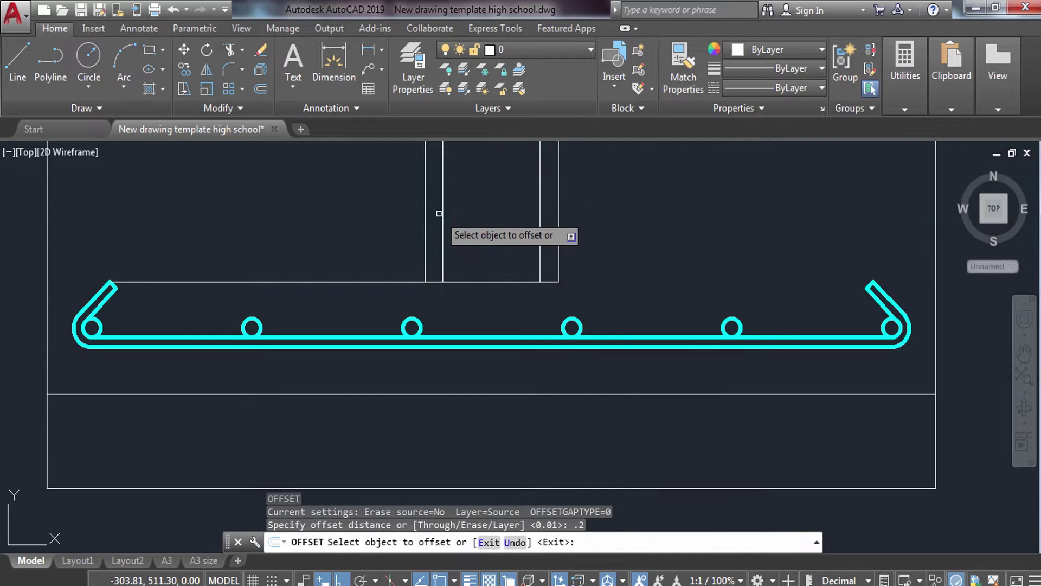
left_click(441, 213)
left_click(349, 204)
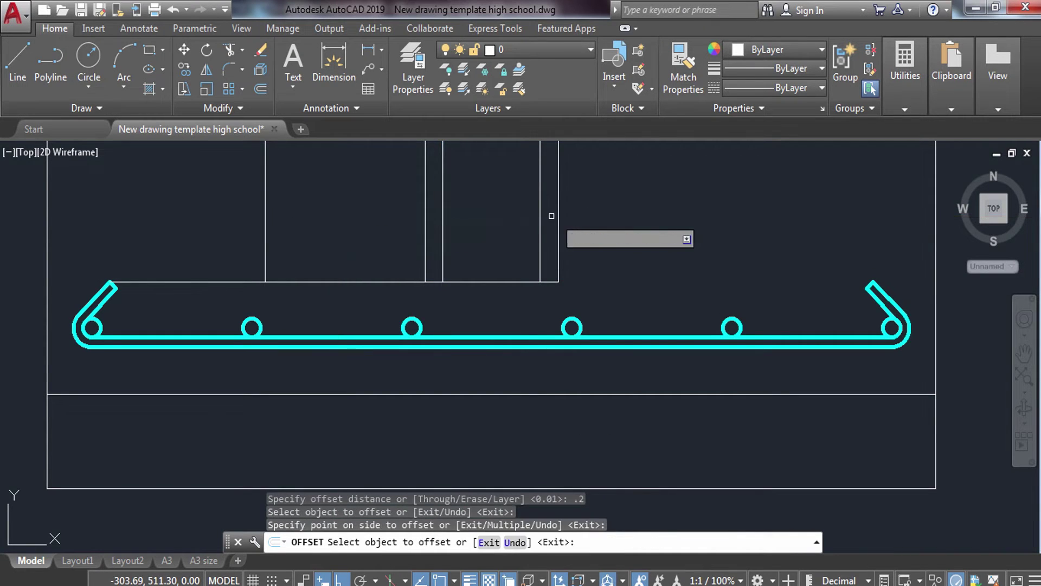
left_click(543, 220)
left_click(658, 251)
key("Escape")
- Extend the new vertical lines down to the horizontal line above the footing bar
type("tr")
key("Return")
key("Return")
key("Escape")
middle_click_drag(478, 267, 415, 297)
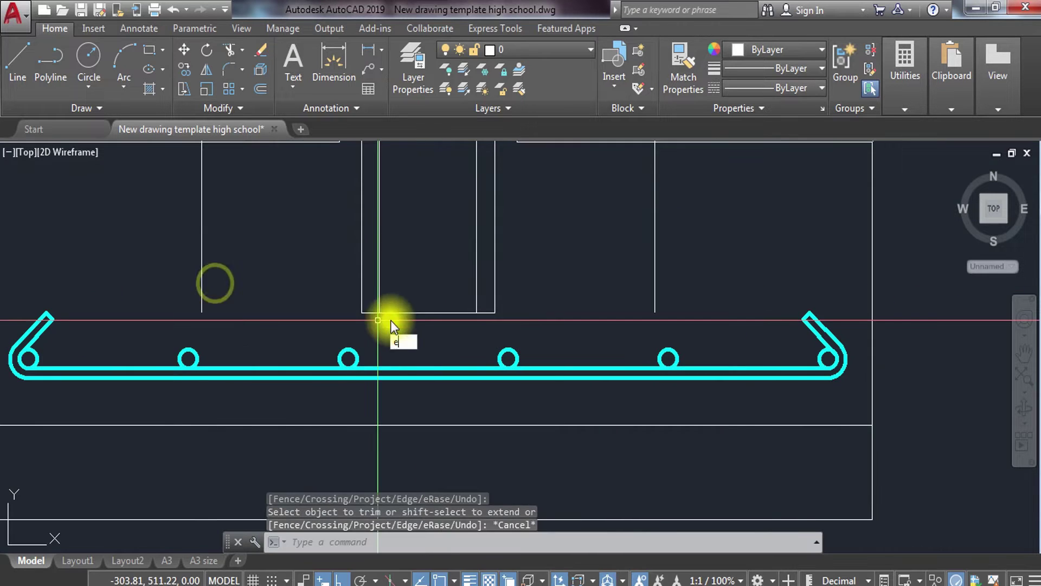
type("ex")
key("Return")
key("Return")
left_click(402, 332)
left_click(488, 304)
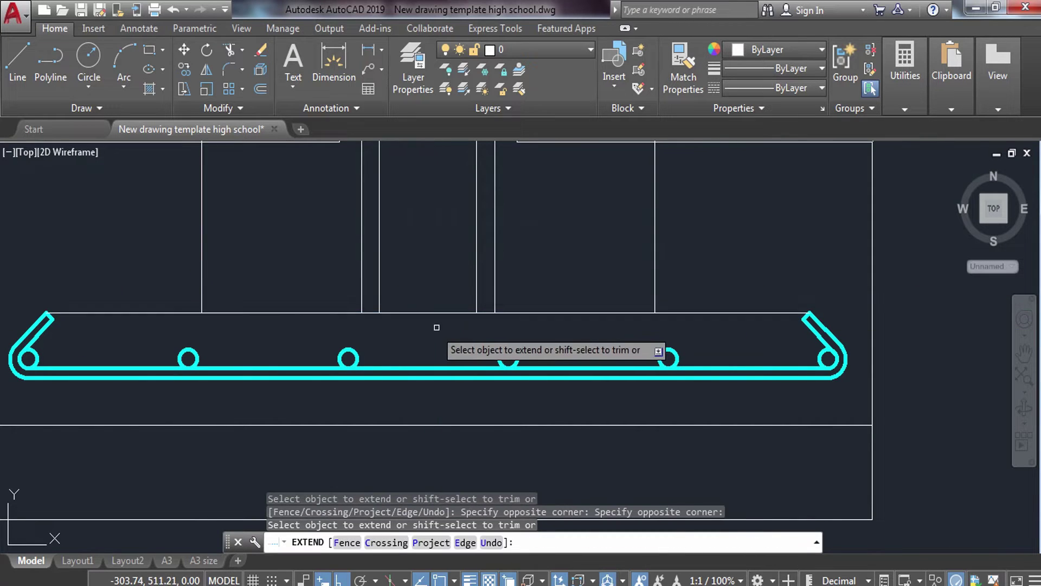
scroll(185, 307, "up", 2)
key("Escape")
type("ex")
key("Return")
- Trim the overshooting vertical ends and extend the right-side ends to the footing-bar line
key("Return")
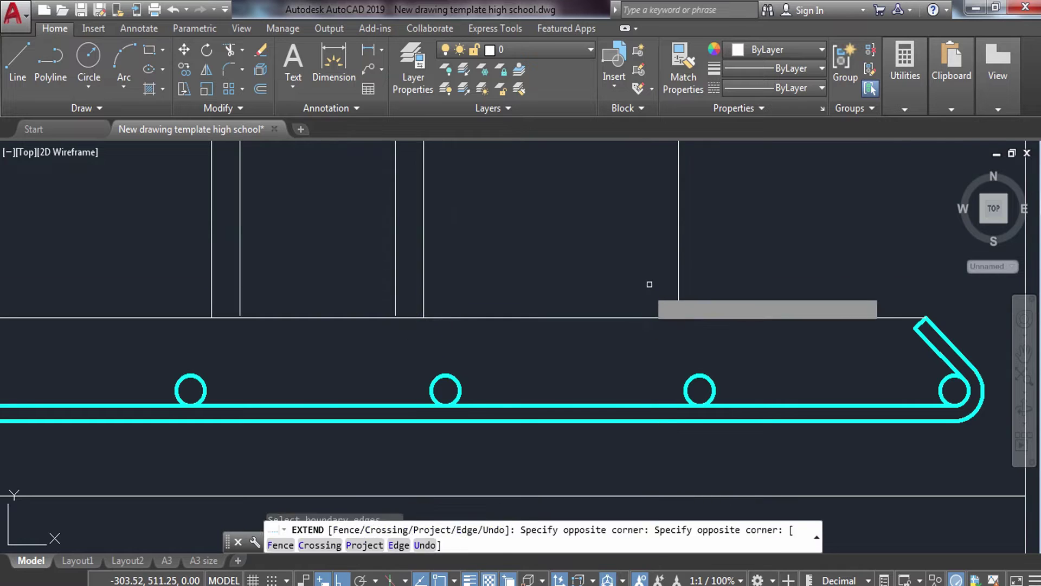
left_click(735, 245)
left_click(209, 233)
type("tyr")
key("Escape")
type("tr")
key("Return")
key("Return")
left_click(460, 335)
left_click(191, 330)
middle_click_drag(192, 330, 595, 365)
key("Escape")
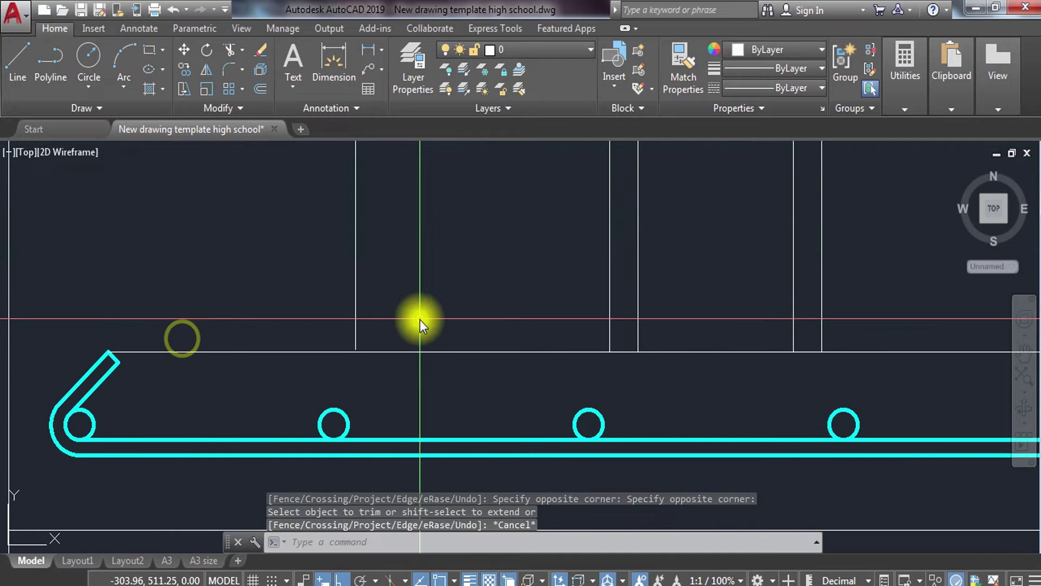
type("ex")
key("Return")
key("Return")
left_click_drag(381, 286, 324, 305)
key("Escape")
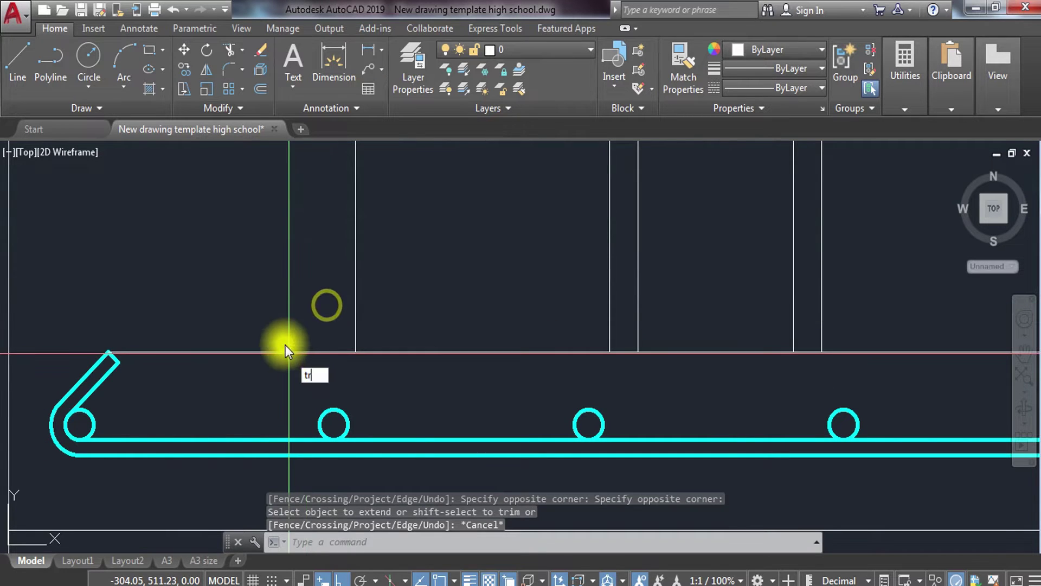
key("Return")
key("Return")
left_click(286, 345)
left_click(278, 323)
scroll(282, 326, "down", 3)
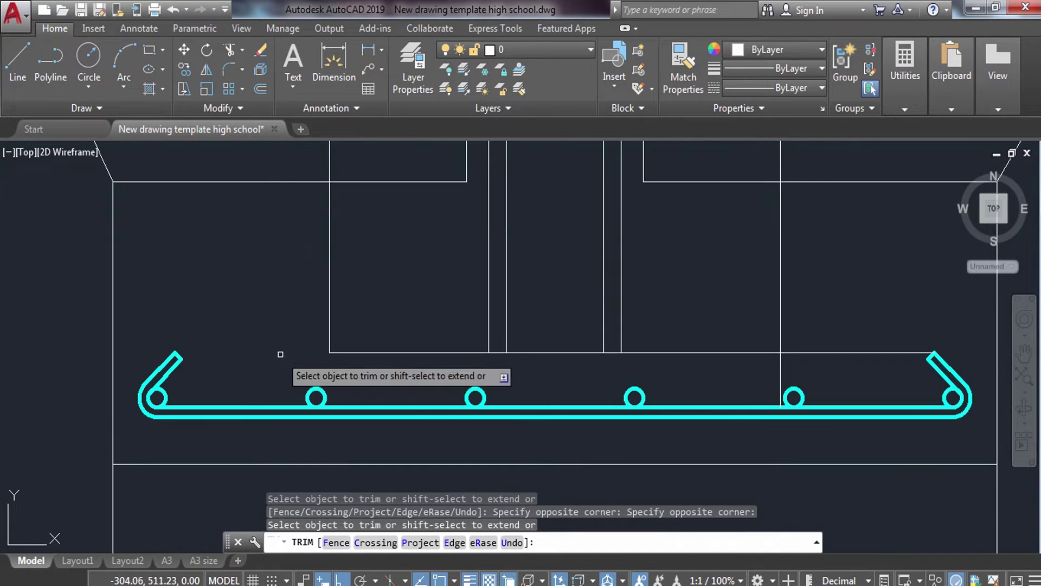
left_click(828, 352)
key("Escape")
key("Escape")
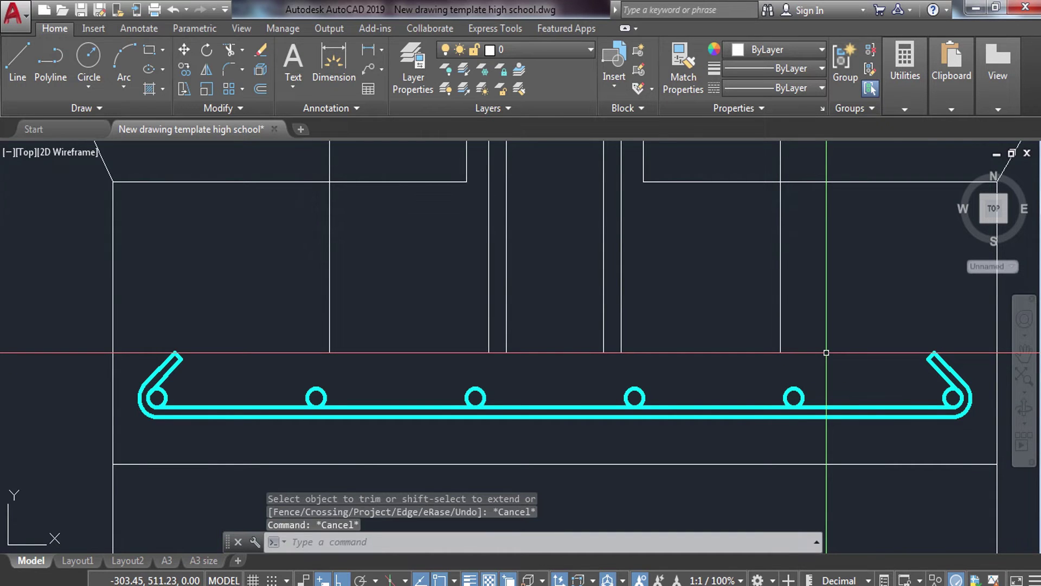
type("o")
key("Return")
- Offset the outline's base line up 0.11, then offset that copy a further 0.01
type(".11")
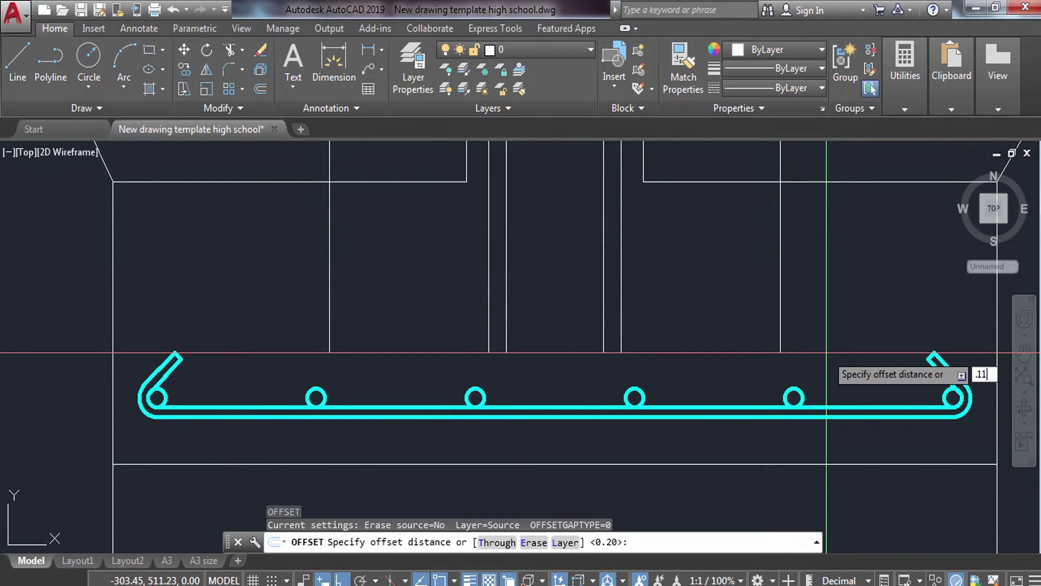
key("Return")
left_click(707, 352)
left_click(700, 303)
key("Escape")
key("Escape")
left_click(726, 229)
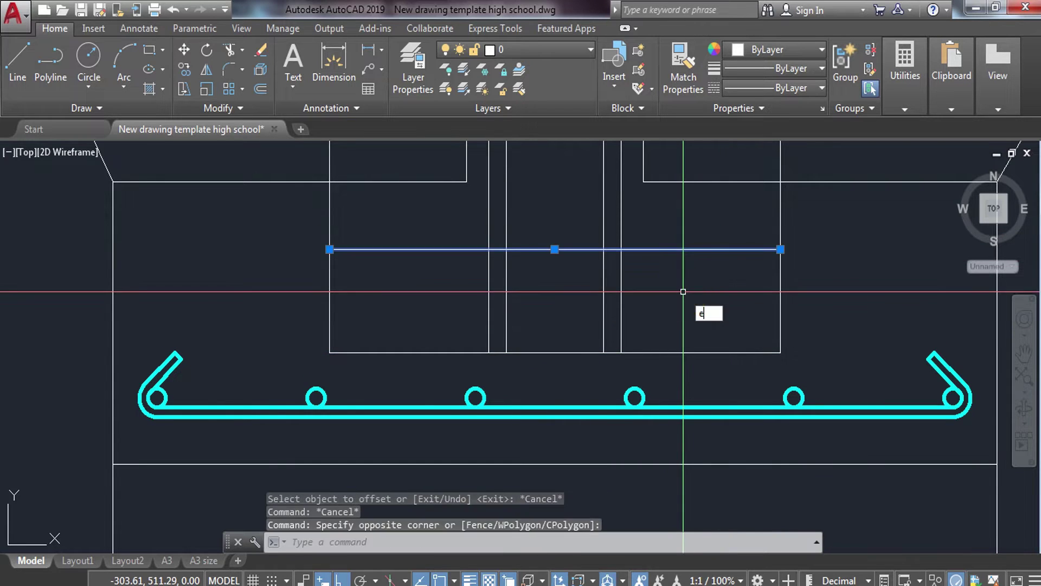
key("Escape")
type("o")
key("Return")
type(".01")
key("Return")
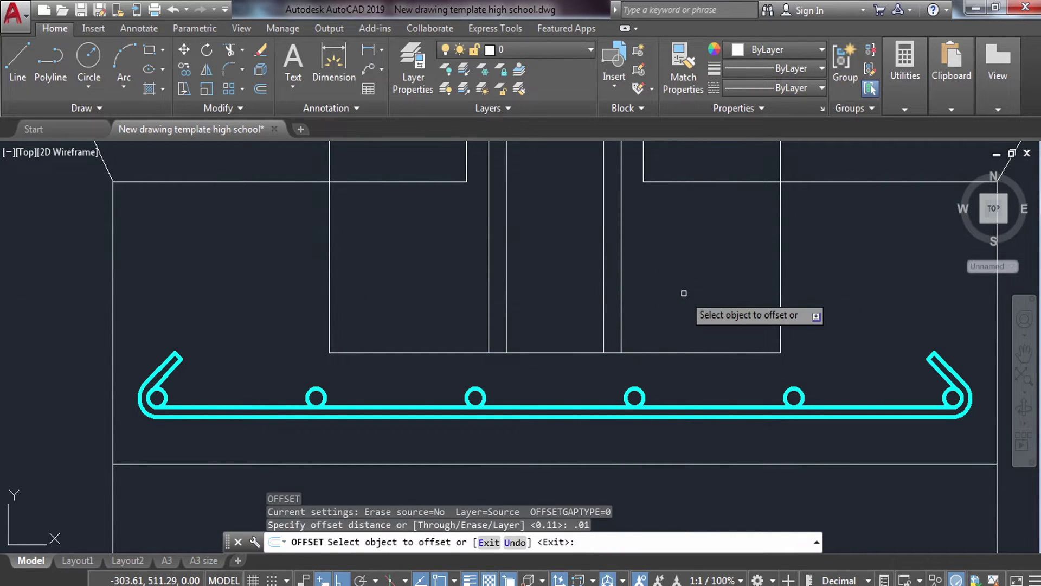
left_click(699, 347)
key("Escape")
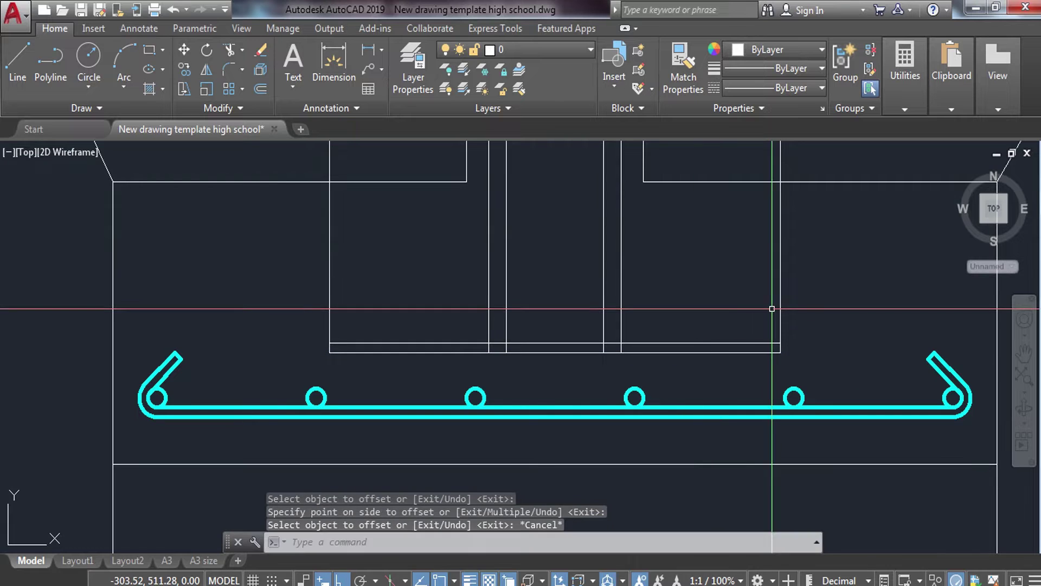
type("tr")
- Trim the vertical lines back to the strip and cut the strip away between the column lines
key("Return")
key("Return")
left_click(709, 298)
left_click(792, 320)
left_click(353, 297)
left_click(285, 327)
scroll(519, 349, "up", 4)
left_click(612, 298)
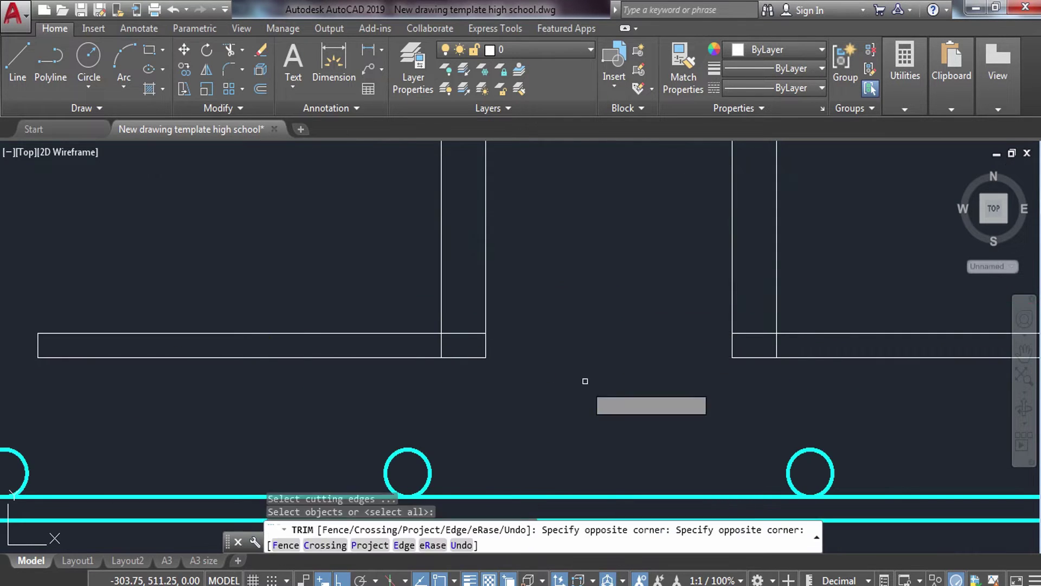
left_click(475, 343)
scroll(477, 355, "down", 2)
scroll(470, 360, "up", 2)
scroll(477, 366, "down", 2)
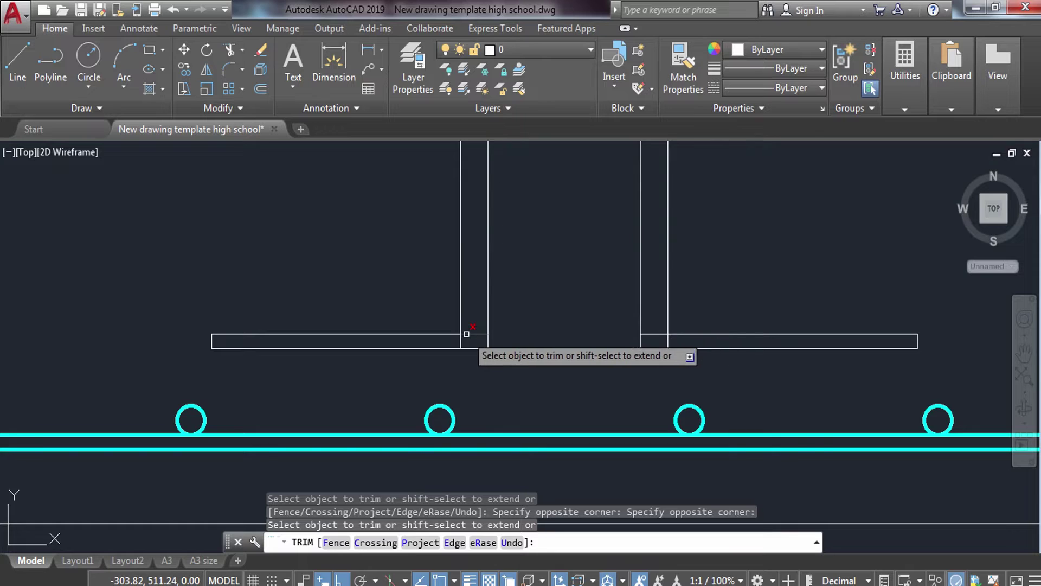
scroll(466, 334, "up", 2)
key("Escape")
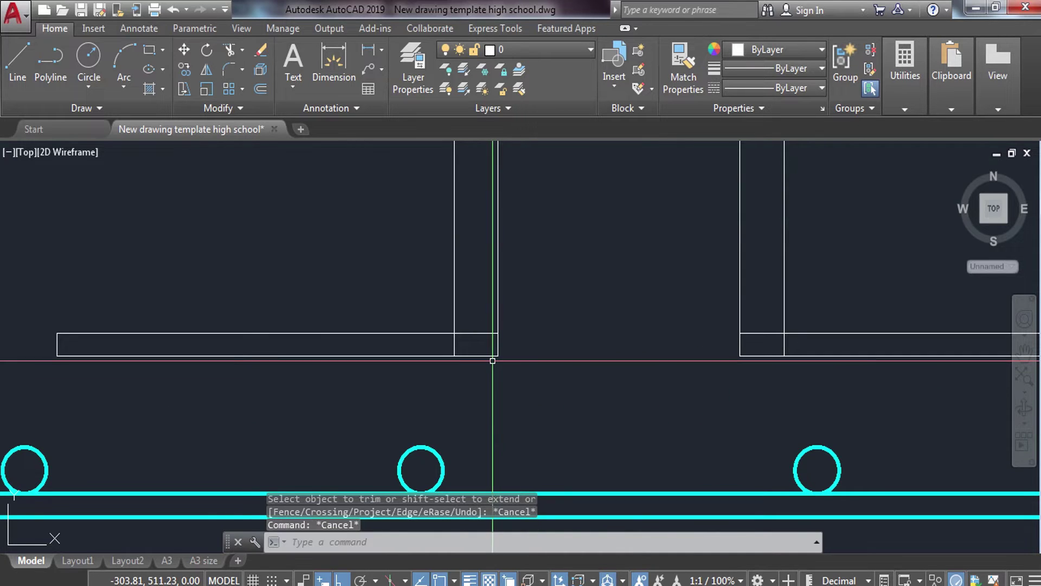
type("DI")
key("Return")
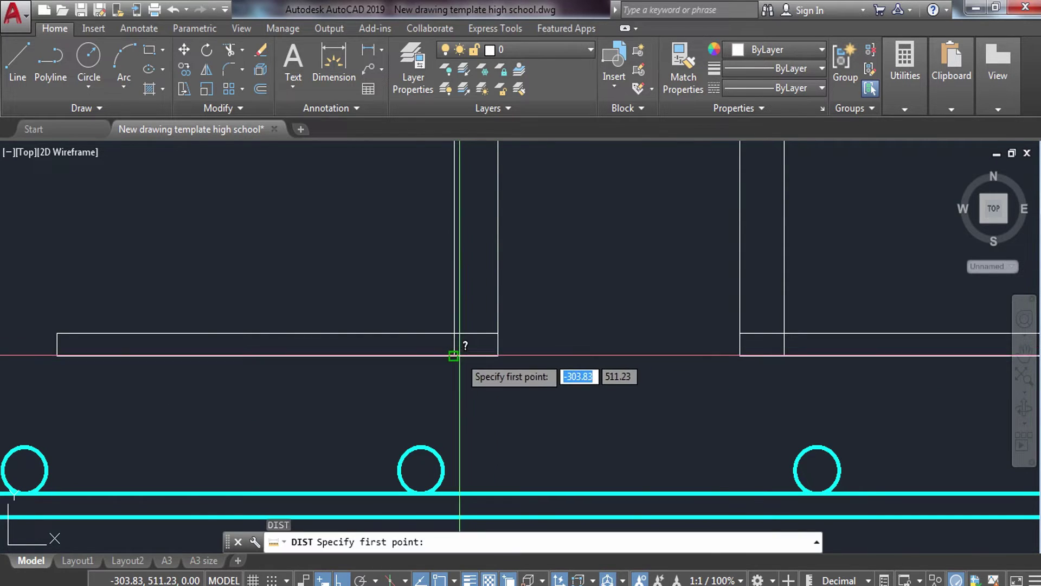
- Offset the base bar lines 0.01 upward to double them
left_click(455, 355)
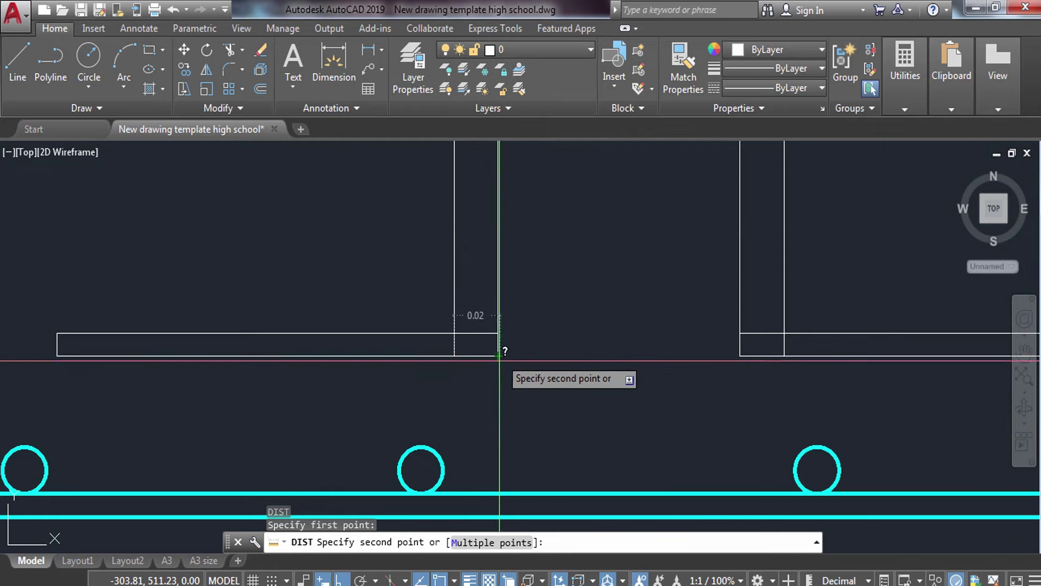
key("Escape")
key("Return")
type(".1")
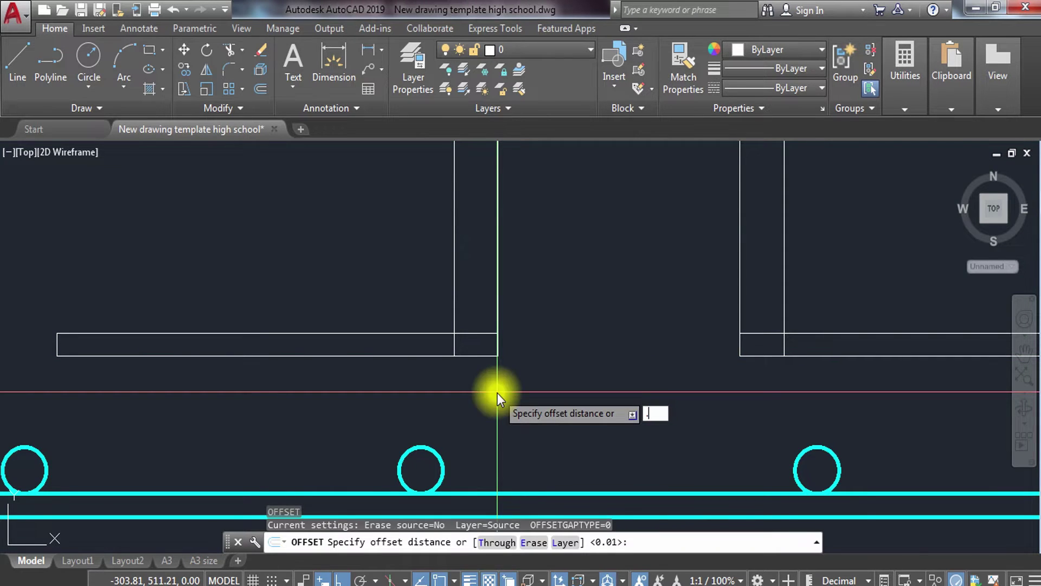
key("Return")
left_click(413, 336)
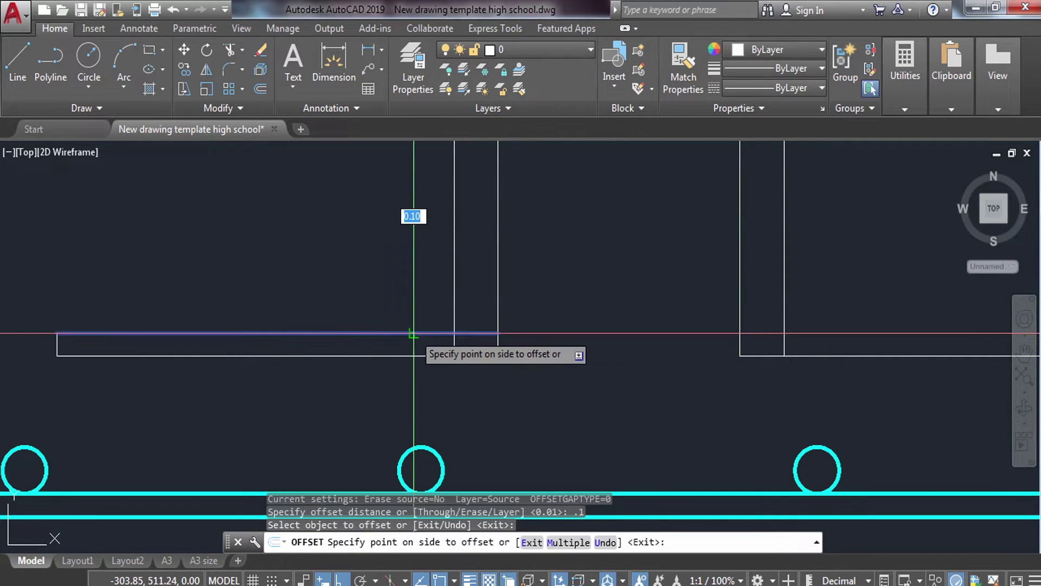
key("Escape")
scroll(520, 322, "down", 4)
left_click(425, 259)
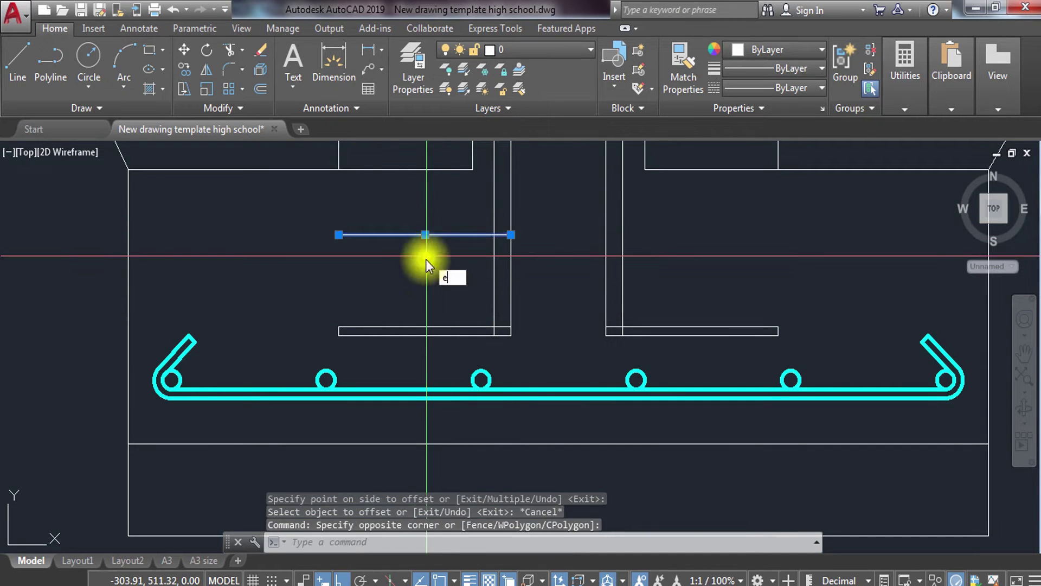
key("Return")
key("Return")
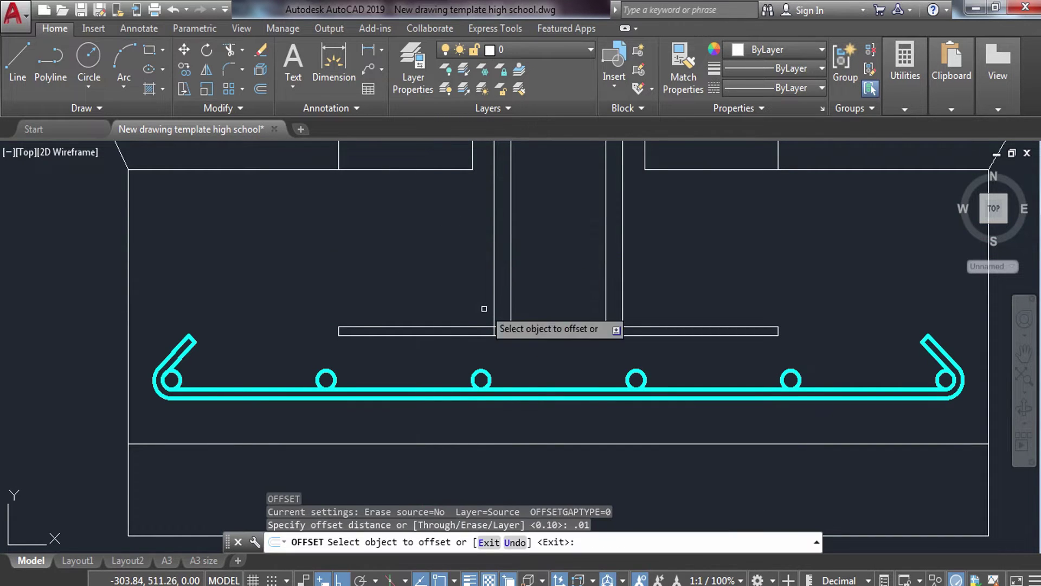
left_click(466, 327)
left_click(455, 298)
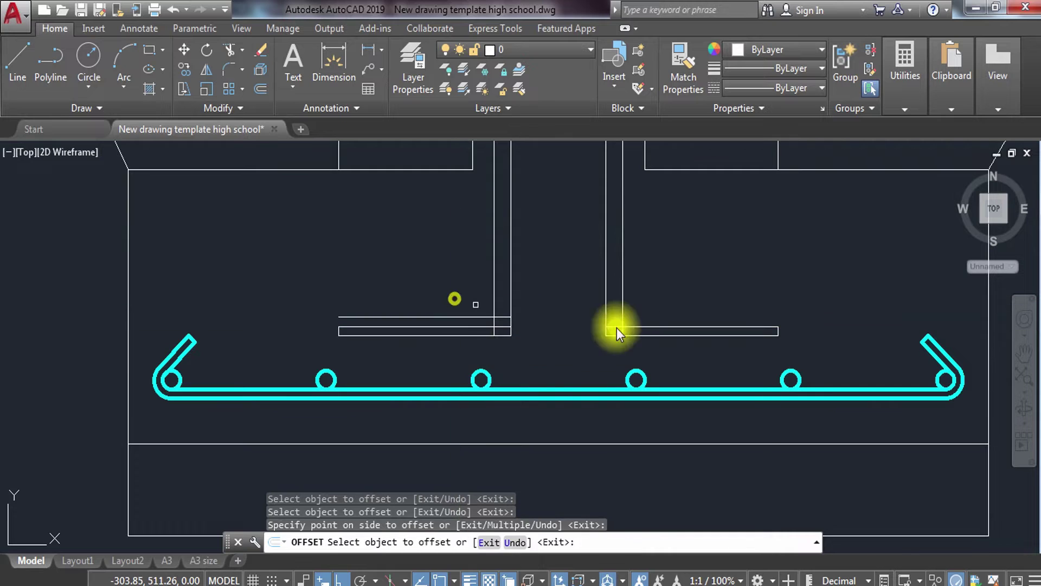
left_click(660, 325)
key("Escape")
- Erase the two extra middle lines from the base bars
scroll(485, 333, "up", 3)
left_click(492, 324)
type("e")
key("Return")
left_click(732, 333)
type("e")
key("Return")
- Extend the bar ends out to the column edge
type("ex")
key("Return")
left_click(248, 322)
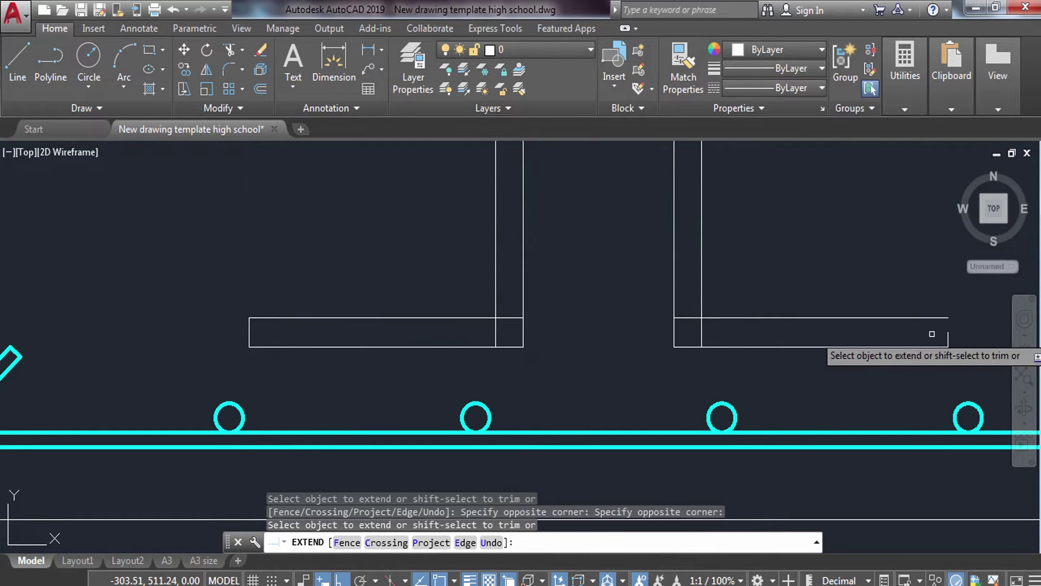
key("Escape")
scroll(703, 324, "up", 3)
- Trim the overlapping segments at the right bar and left corner to close the strips
type("tr")
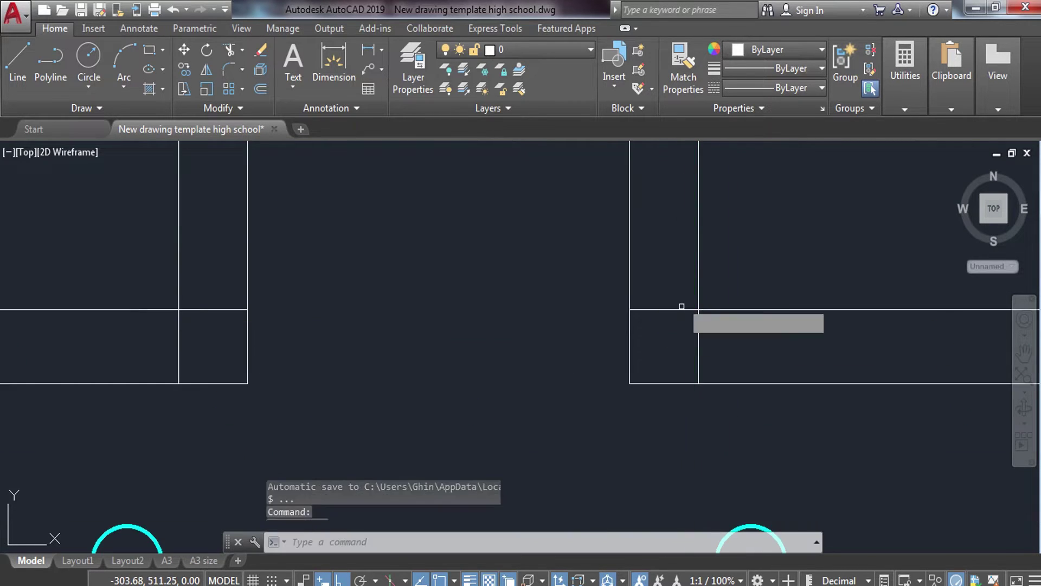
key("Return")
left_click(686, 323)
left_click(707, 342)
left_click(216, 292)
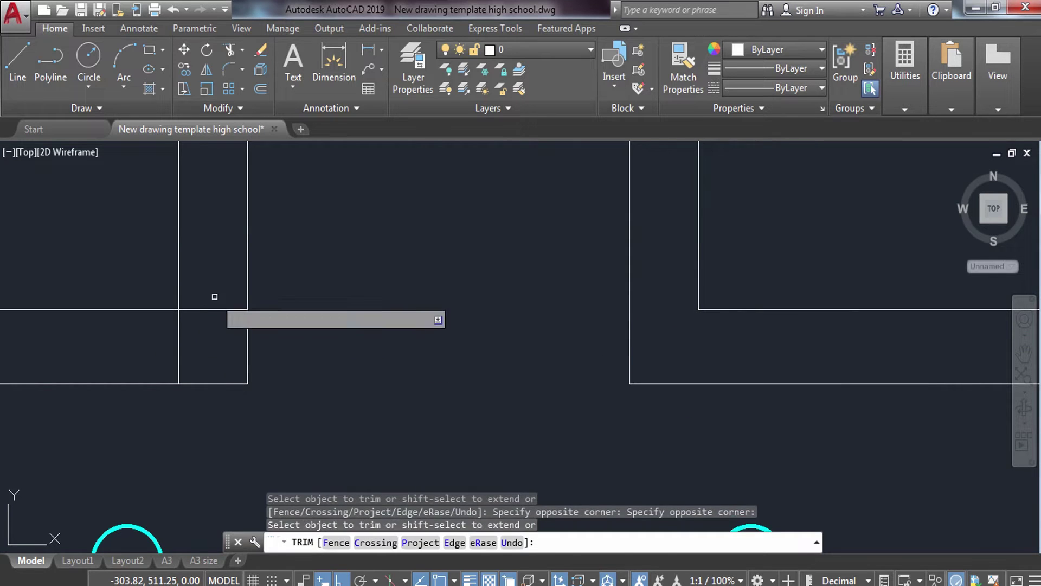
left_click(152, 346)
key("Escape")
scroll(217, 297, "down", 5)
key("Escape")
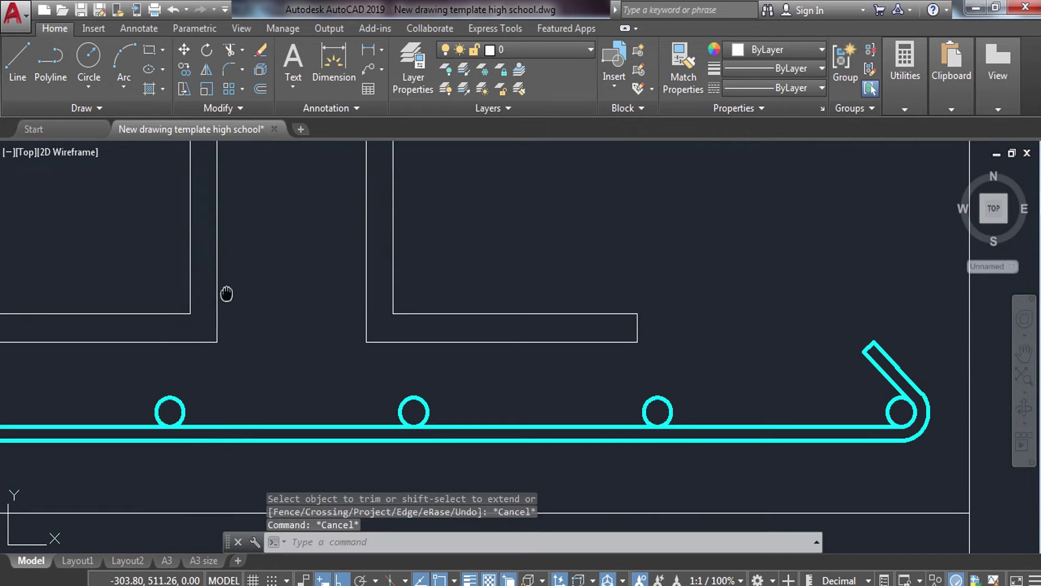
scroll(244, 289, "down", 4)
scroll(249, 289, "down", 6)
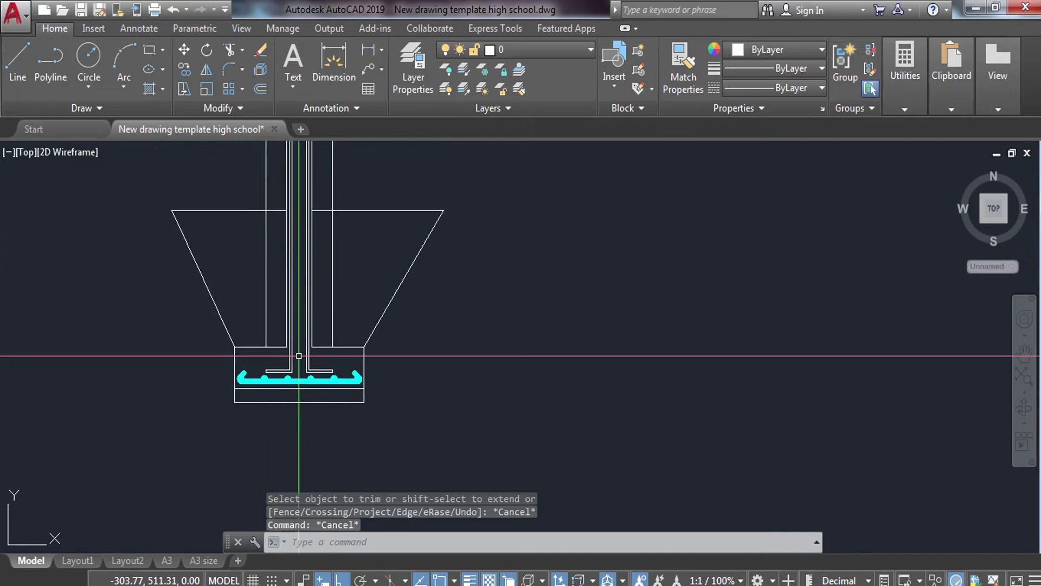
- Erase the stray vertical line running through the column
left_click(328, 271)
left_click(316, 263)
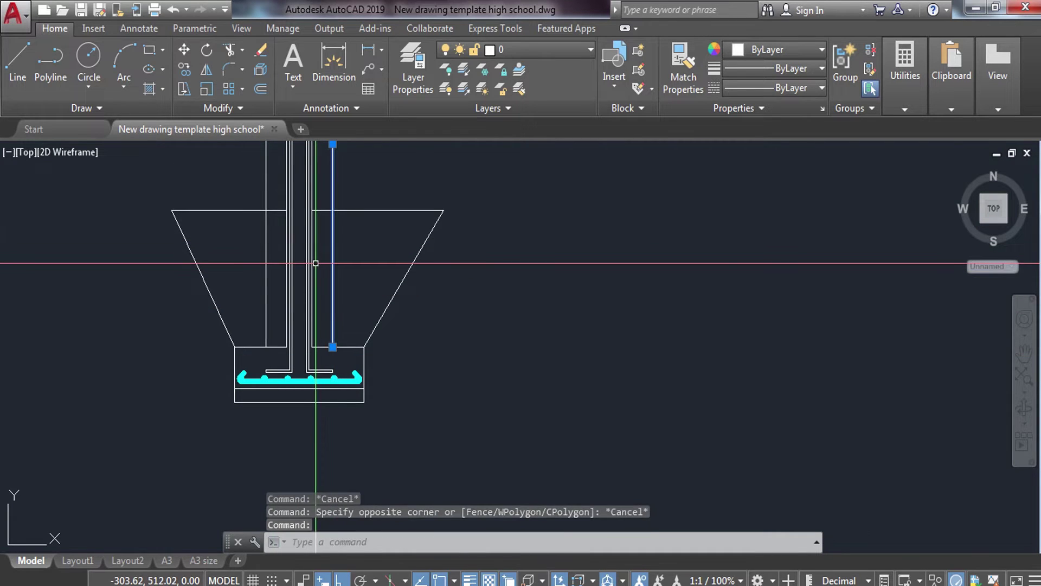
type("e")
key("Return")
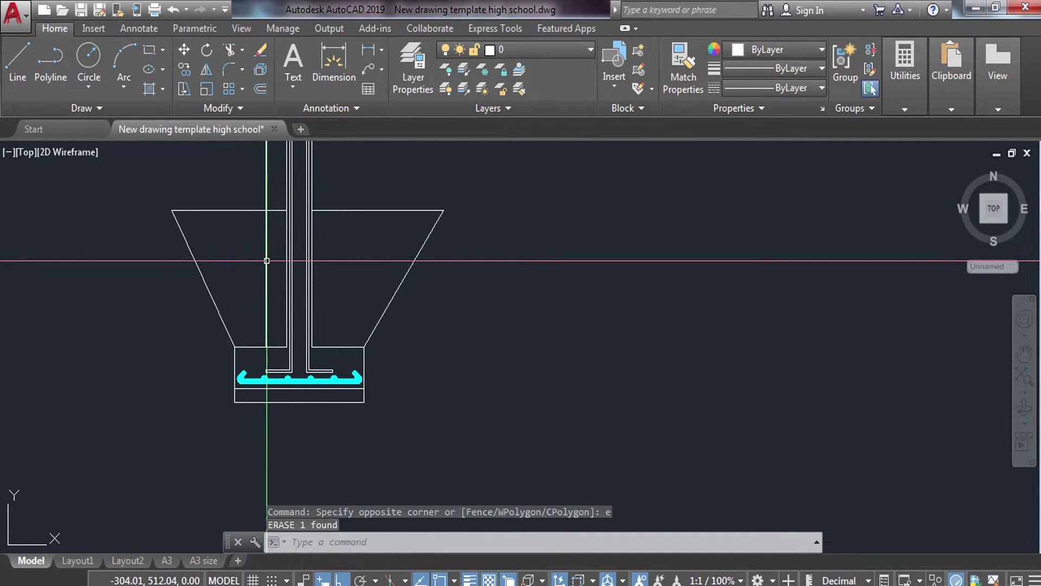
middle_click_drag(267, 261, 302, 365)
middle_click_drag(304, 249, 316, 360)
scroll(379, 340, "up", 2)
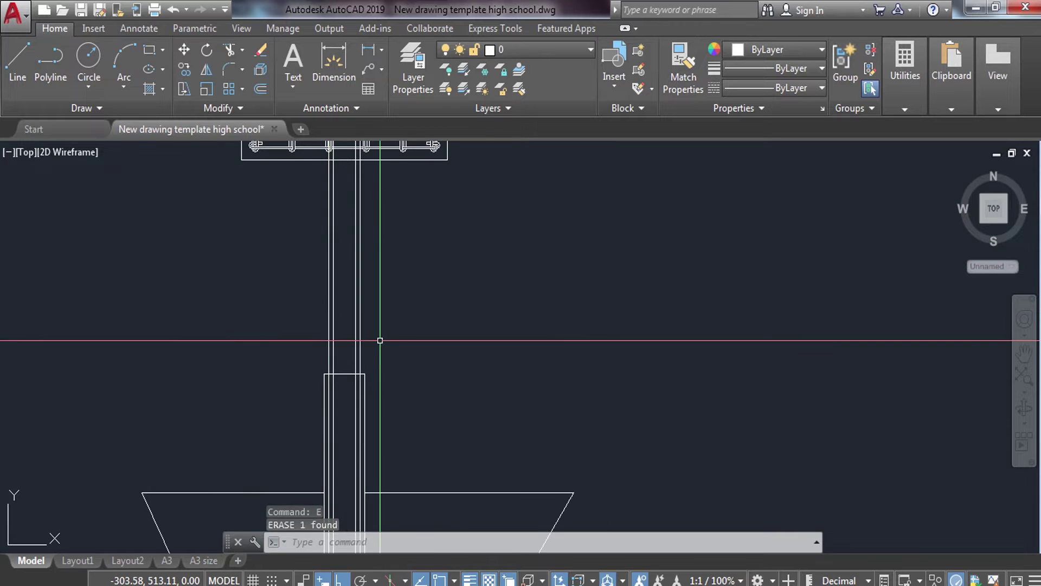
- Trim the column lines where they cross the base rectangle
type("tr")
key("Return")
key("Return")
left_click_drag(379, 325, 295, 349)
scroll(347, 378, "up", 4)
key("Escape")
scroll(348, 378, "down", 3)
- Pan and zoom to inspect the footing and its bottom rebar, abandoning a line attempt
middle_click_drag(327, 401, 328, 283)
scroll(442, 344, "down", 2)
scroll(369, 488, "up", 2)
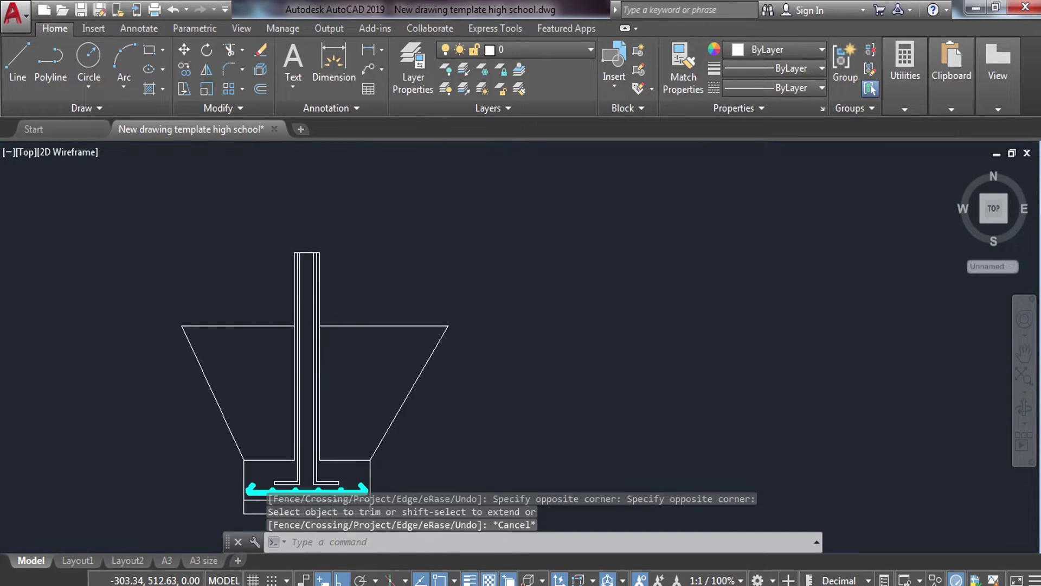
scroll(374, 285, "up", 2)
scroll(365, 288, "down", 2)
scroll(376, 325, "down", 2)
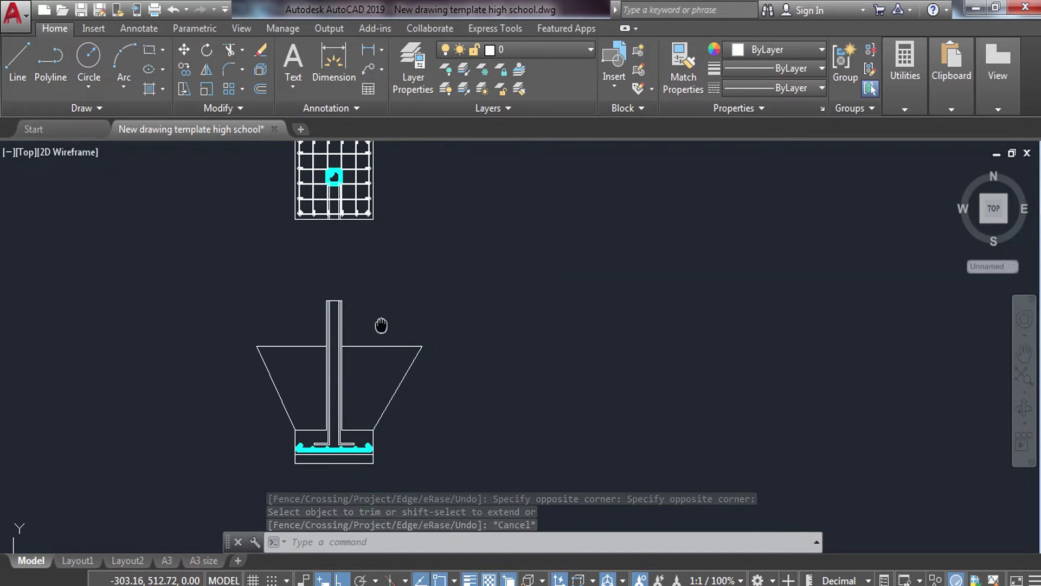
middle_click_drag(391, 413, 400, 349)
scroll(401, 380, "up", 5)
scroll(379, 407, "up", 3)
scroll(373, 372, "down", 3)
scroll(384, 325, "up", 4)
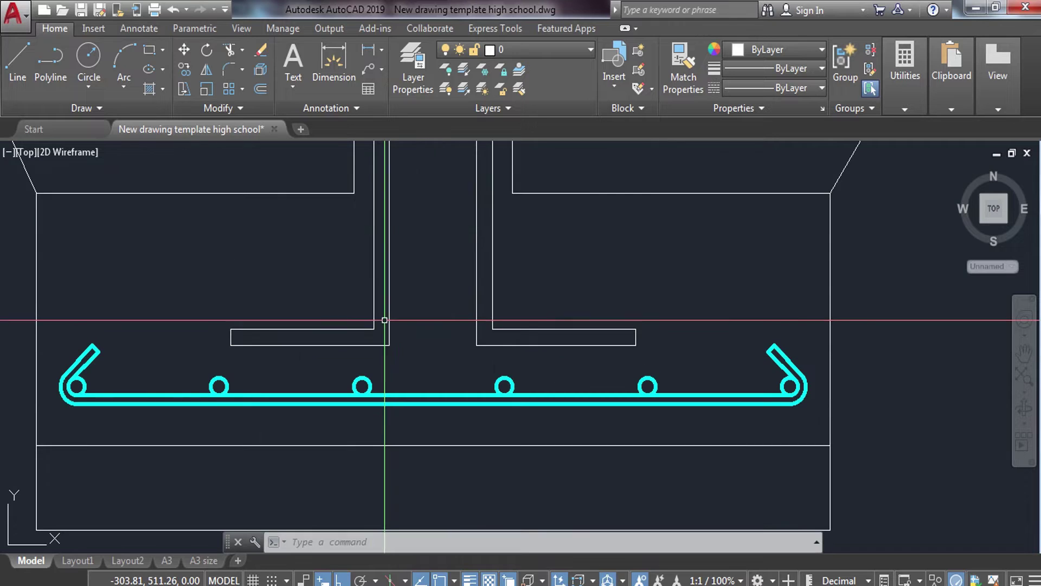
type("l")
key("Return")
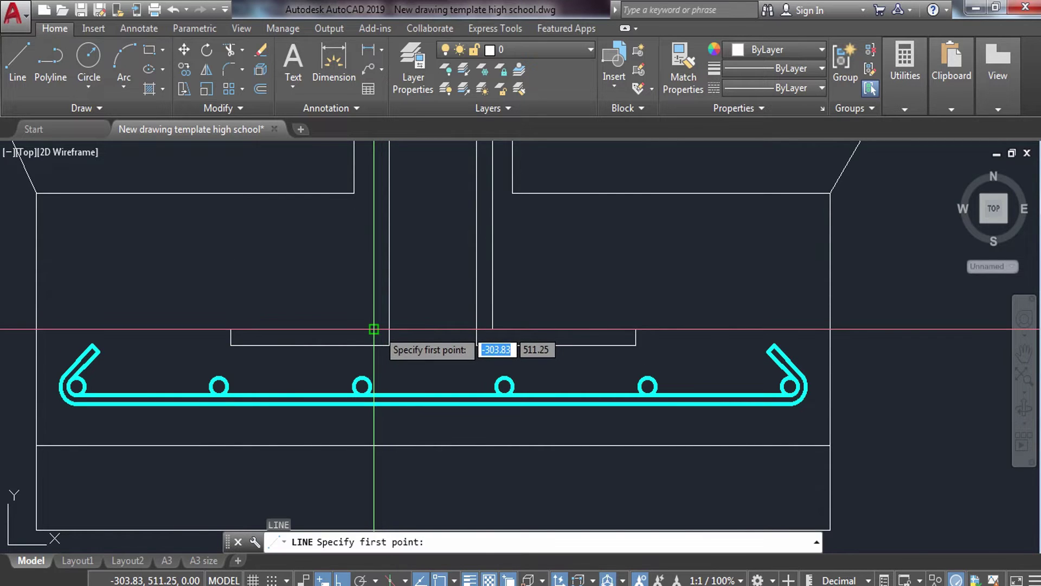
key("Escape")
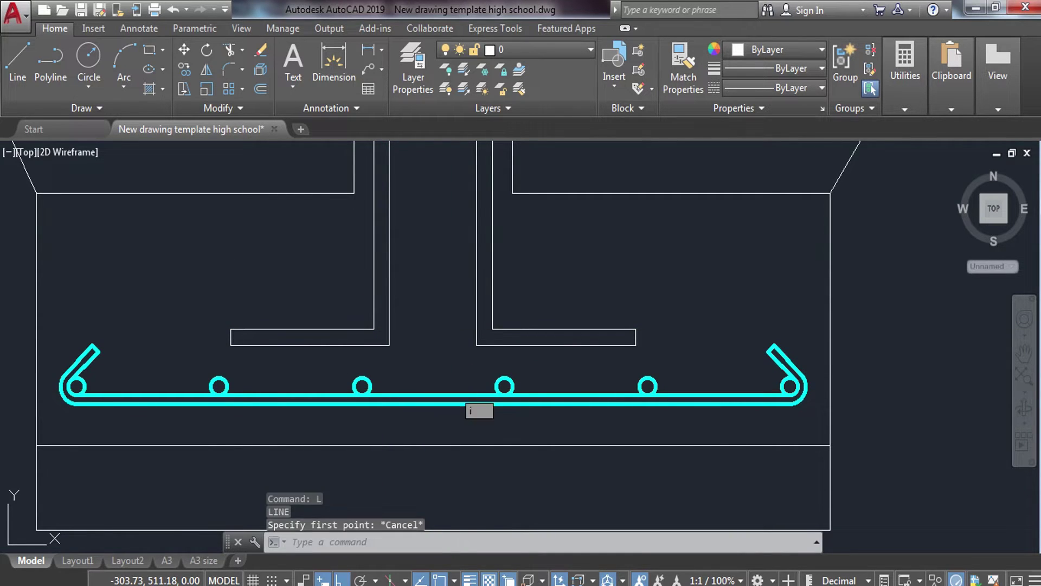
- Offset a copy of the base bar line upward and grip-stretch it across the column
type("o")
key("Return")
key("Return")
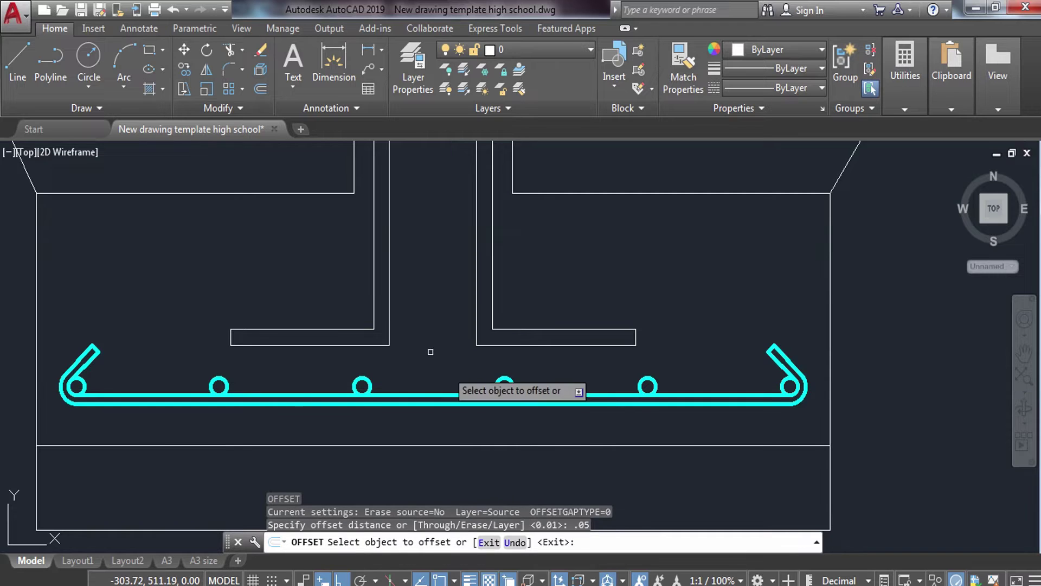
left_click(372, 345)
left_click(347, 282)
key("Escape")
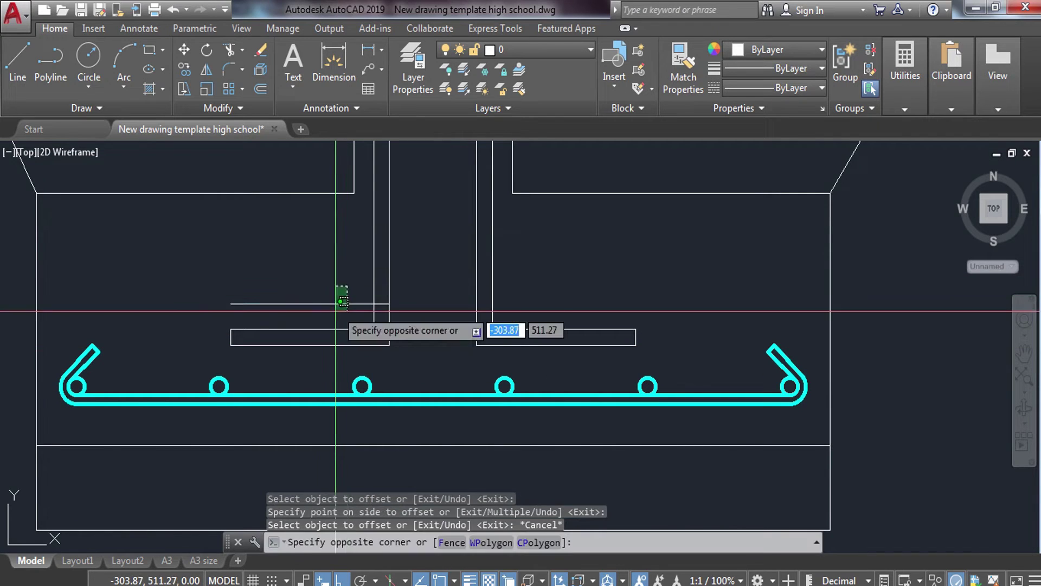
left_click(334, 312)
left_click(389, 304)
left_click(529, 304)
key("Escape")
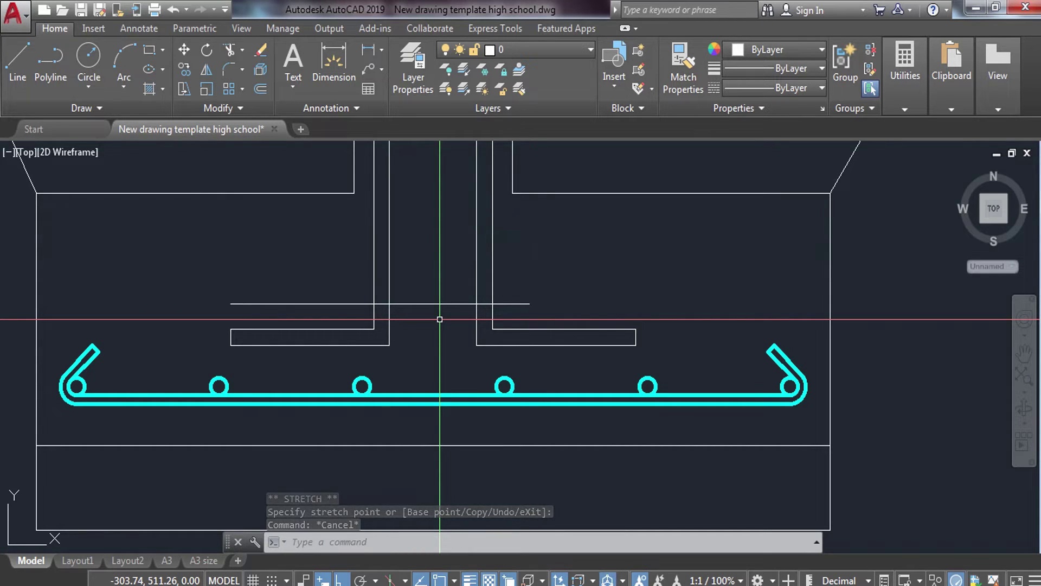
- Offset the new line by .01 into a thin double line and trim it at the left column bar
type("o")
key("Return")
type(".01")
key("Return")
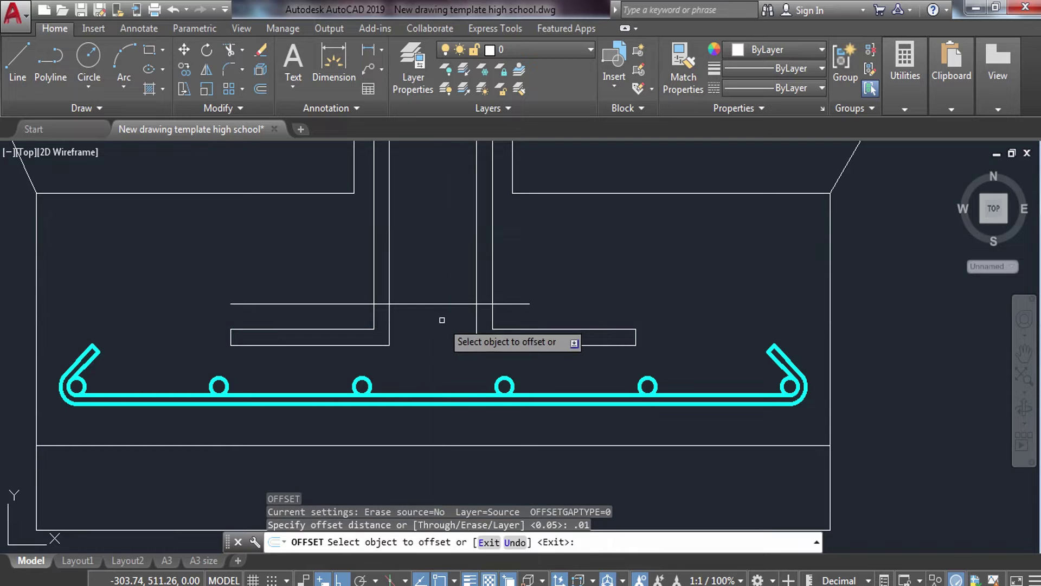
left_click(435, 304)
key("Escape")
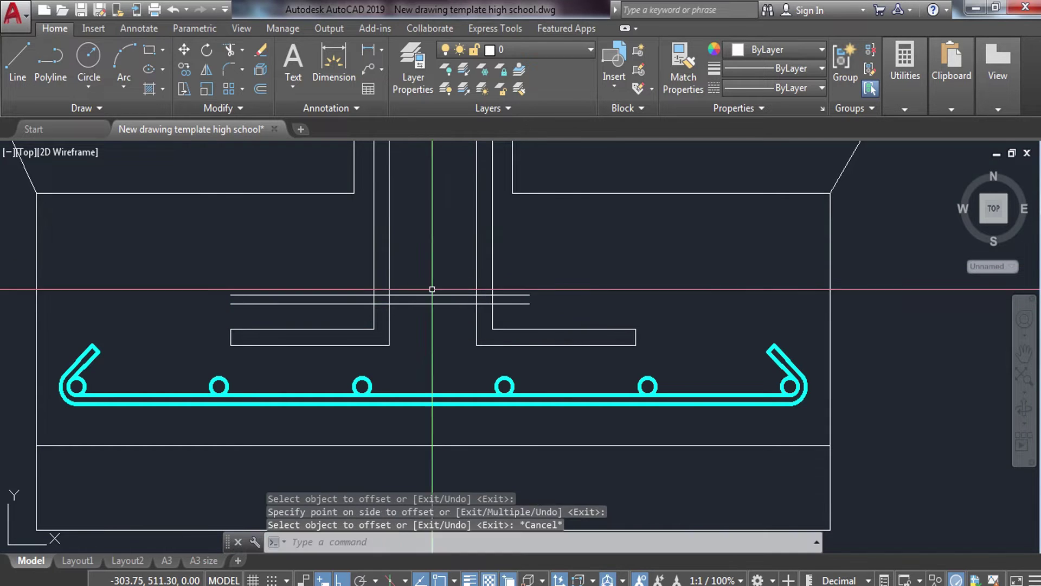
type("tr")
key("Return")
key("Return")
left_click(344, 282)
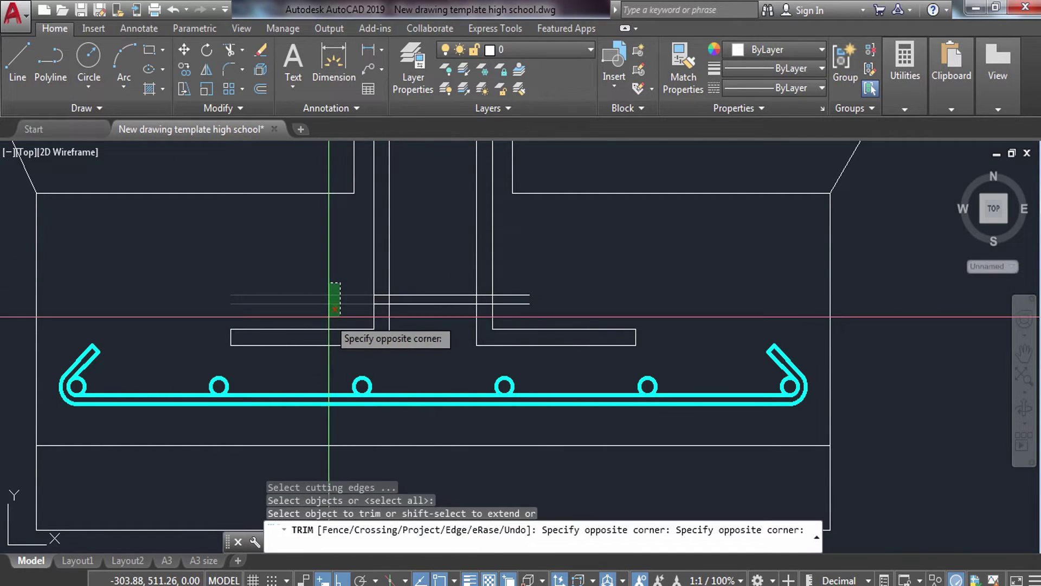
key("Escape")
- Erase the two stray vertical lines under the column section
scroll(330, 314, "down", 2)
scroll(475, 533, "down", 3)
scroll(474, 505, "down", 2)
type("l")
key("Return")
scroll(481, 420, "down", 2)
scroll(477, 423, "up", 1)
scroll(470, 326, "up", 3)
scroll(469, 326, "up", 3)
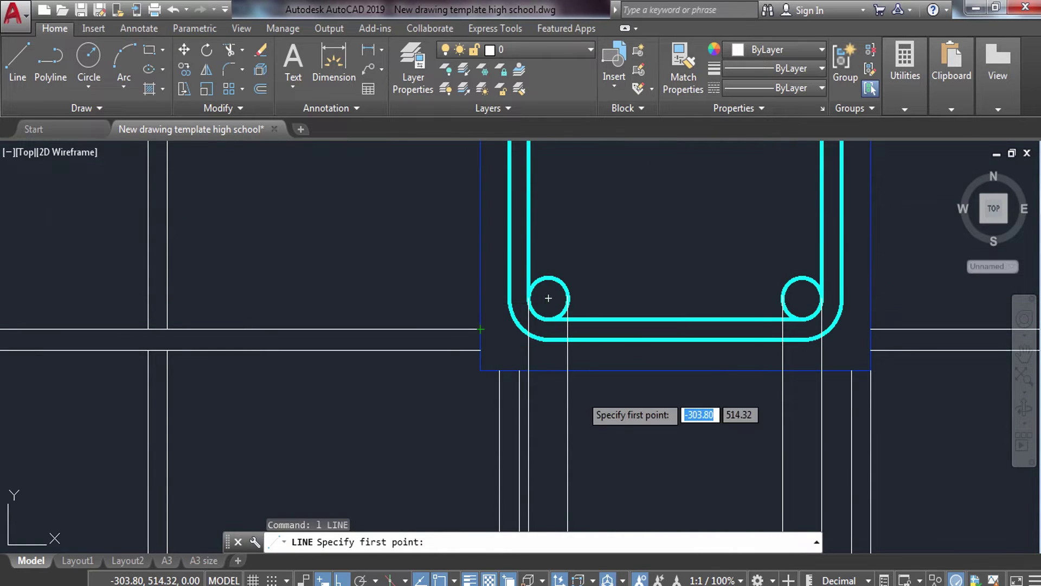
key("Escape")
left_click(581, 400)
left_click(702, 425)
type("e")
key("Return")
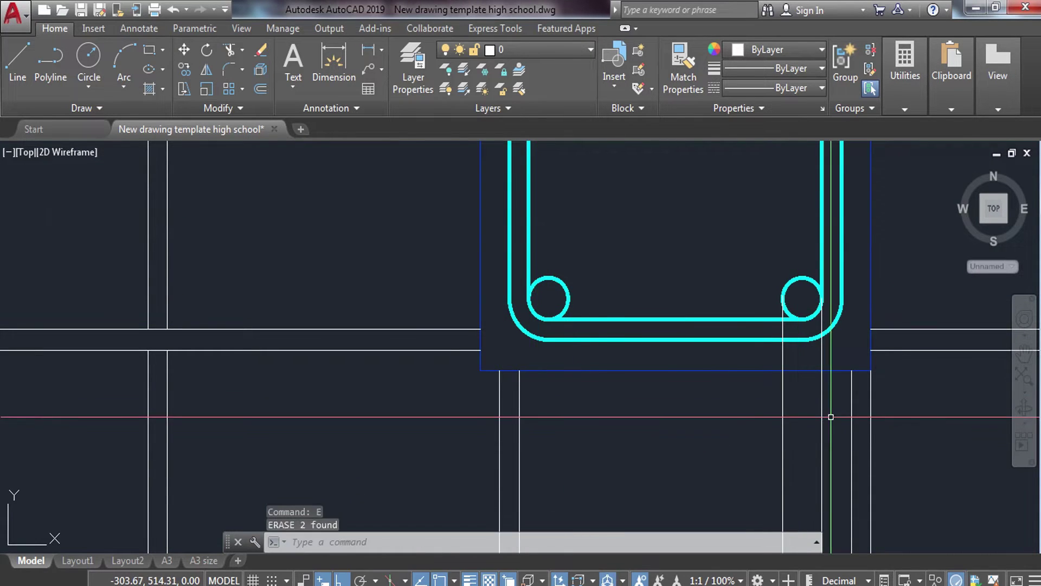
- Attempt a line from the column corner, then cancel and undo it
type("l")
key("Return")
left_click(525, 308)
scroll(520, 320, "down", 4)
scroll(525, 453, "down", 4)
middle_click_drag(526, 453, 526, 299)
scroll(521, 388, "up", 3)
scroll(522, 388, "up", 2)
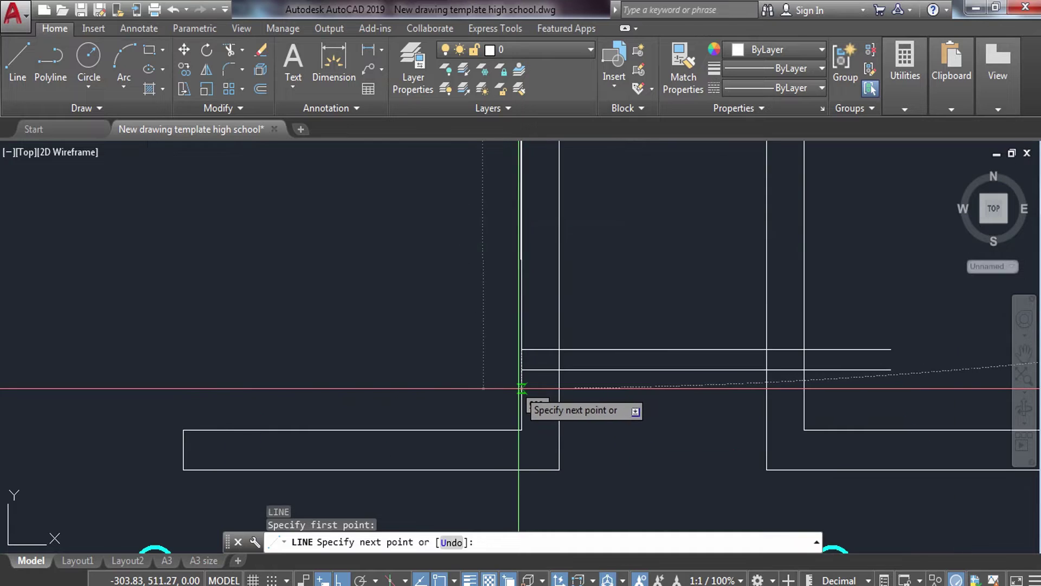
key("Escape")
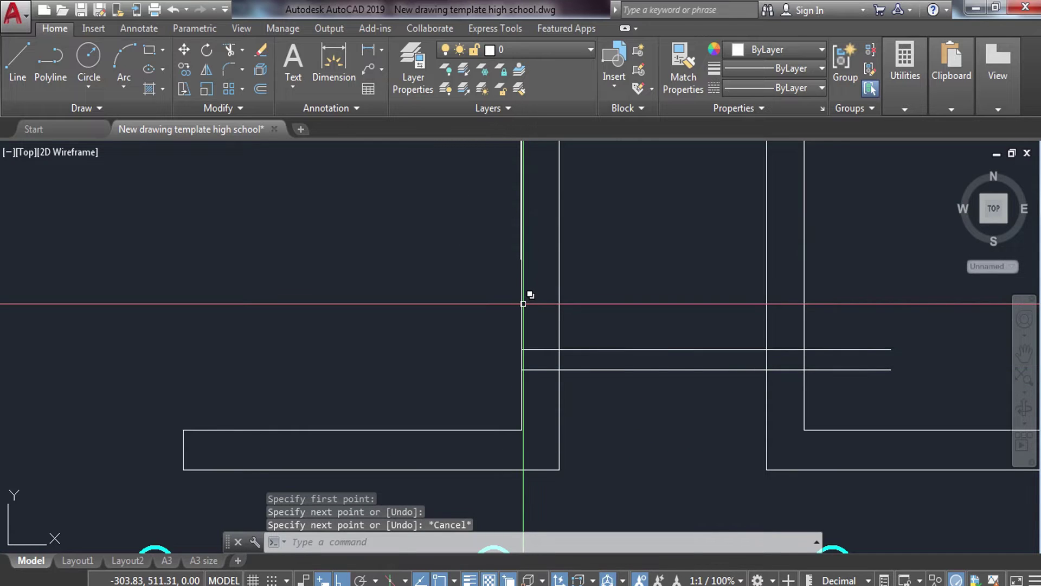
key("ctrl+z")
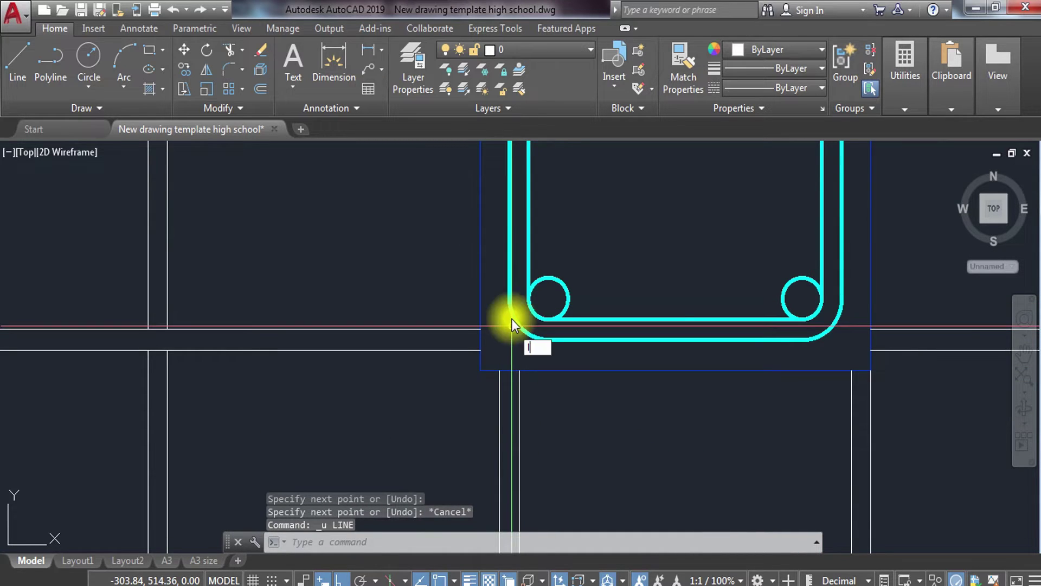
- Attempt a line from the rebar cage corner, then cancel it
type("l")
key("space")
left_click(512, 324)
scroll(513, 324, "down", 3)
scroll(513, 324, "down", 3)
scroll(513, 324, "down", 2)
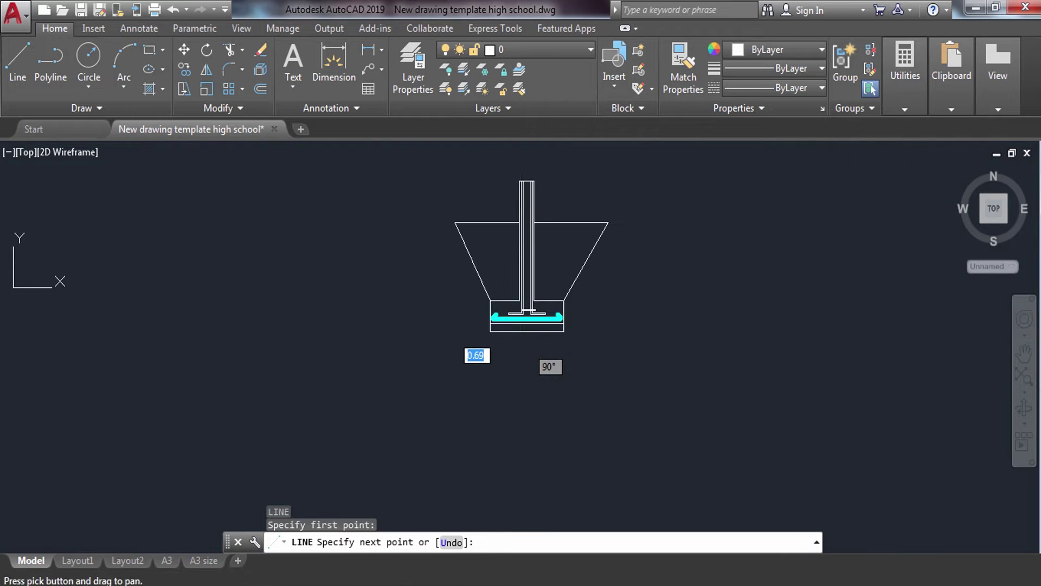
scroll(518, 298, "up", 6)
key("Escape")
scroll(548, 362, "down", 4)
scroll(542, 179, "up", 3)
scroll(489, 217, "up", 2)
scroll(444, 230, "up", 2)
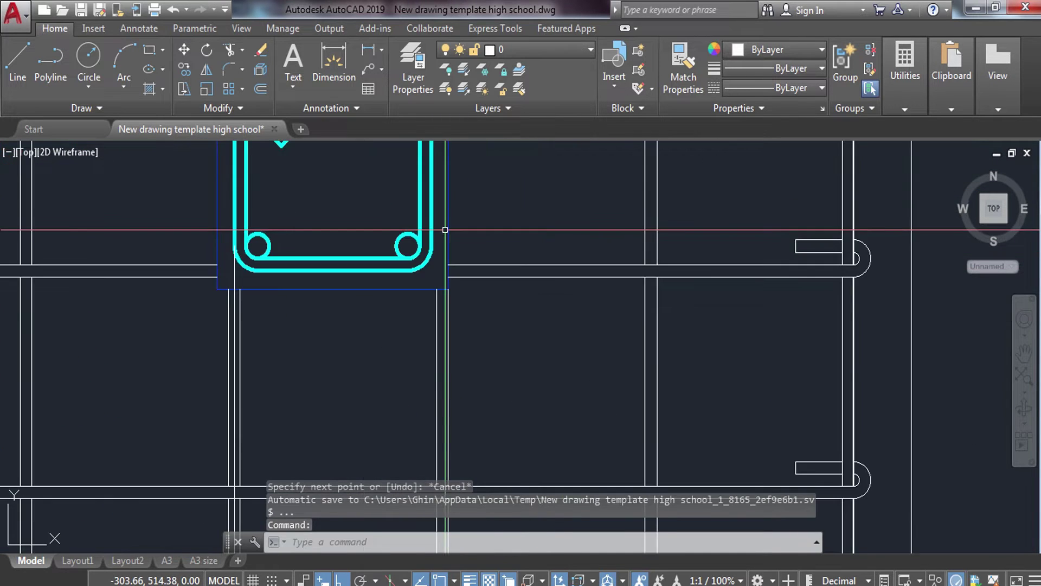
- Draw a line from the tie corner down below the footing
type("l")
key("space")
left_click(445, 230)
scroll(445, 230, "down", 3)
scroll(440, 260, "down", 2)
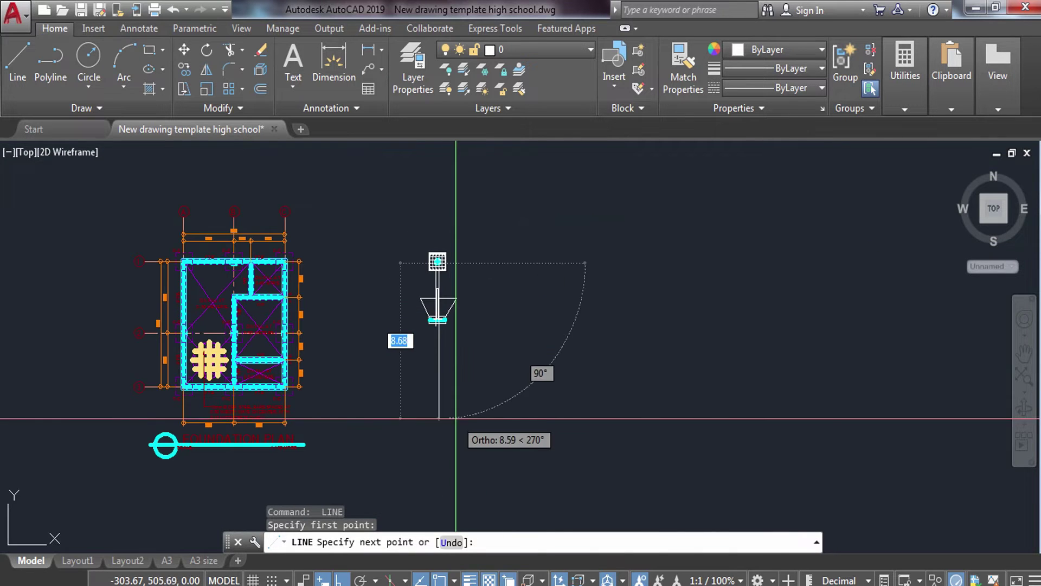
scroll(448, 343, "up", 3)
scroll(453, 344, "up", 2)
scroll(461, 336, "up", 2)
left_click(463, 331)
key("Escape")
scroll(450, 228, "up", 4)
- Begin extending the line ends with a crossing window
type("ex")
key("space")
key("space")
left_click(577, 426)
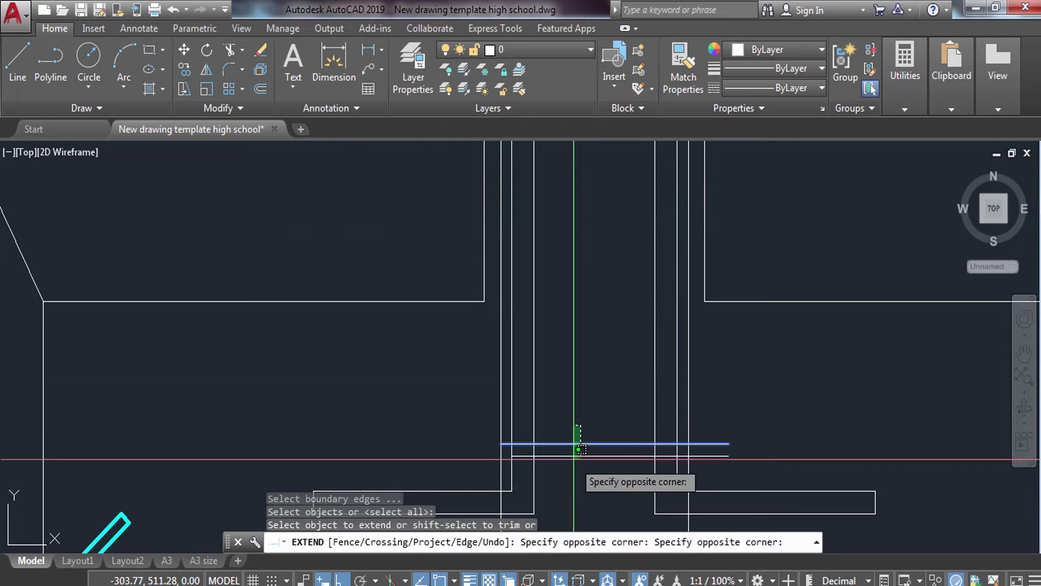
- Extend the lower horizontal line to the vertical and trim the upper line's end at the column
left_click(579, 449)
key("Escape")
type("tr")
key("space")
key("space")
left_click(713, 437)
left_click(704, 462)
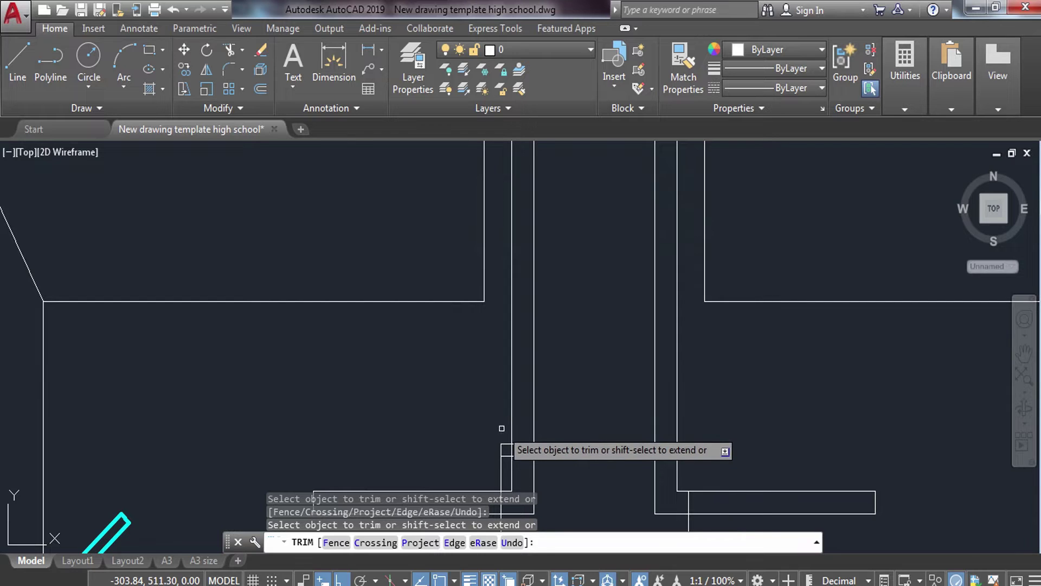
key("Escape")
- Erase the two short vertical end lines of the tie
middle_click_drag(553, 444, 532, 194)
left_click(695, 389)
left_click(442, 372)
type("e")
key("Return")
- Fillet the tie's left end round and erase the leftover short line
scroll(455, 340, "up", 5)
type("f")
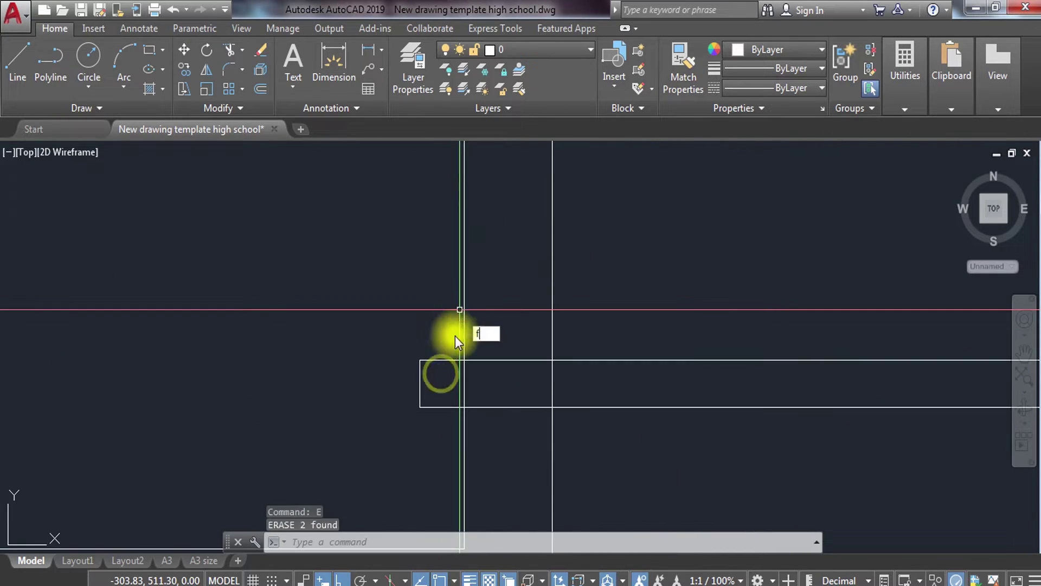
key("Return")
left_click(450, 359)
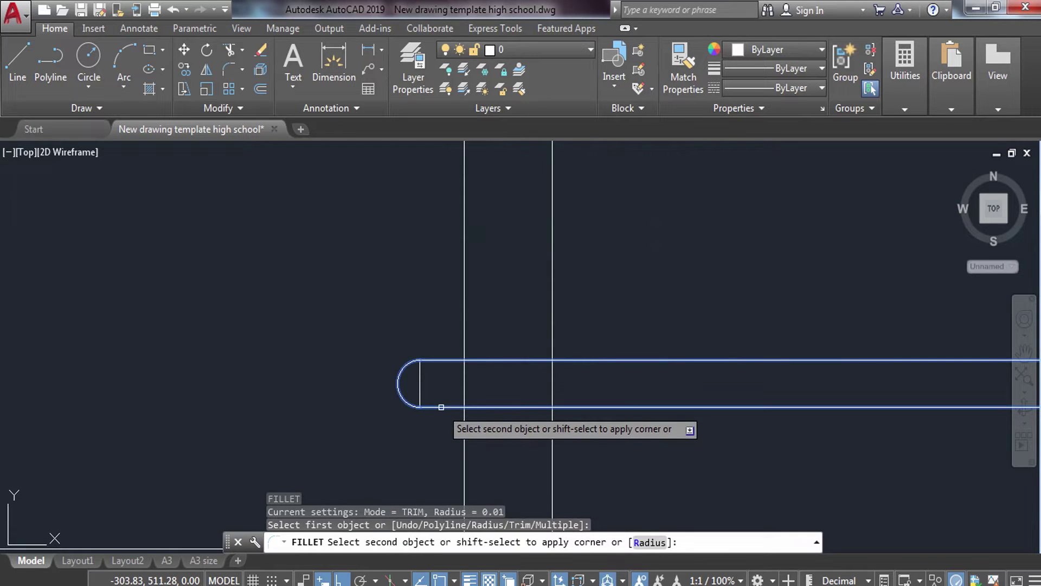
left_click(442, 407)
key("Escape")
left_click(421, 385)
type("e")
key("Return")
scroll(600, 406, "down", 3)
scroll(537, 387, "up", 2)
- Fillet the tie's right end round and erase its short vertical end line
type("f")
key("Return")
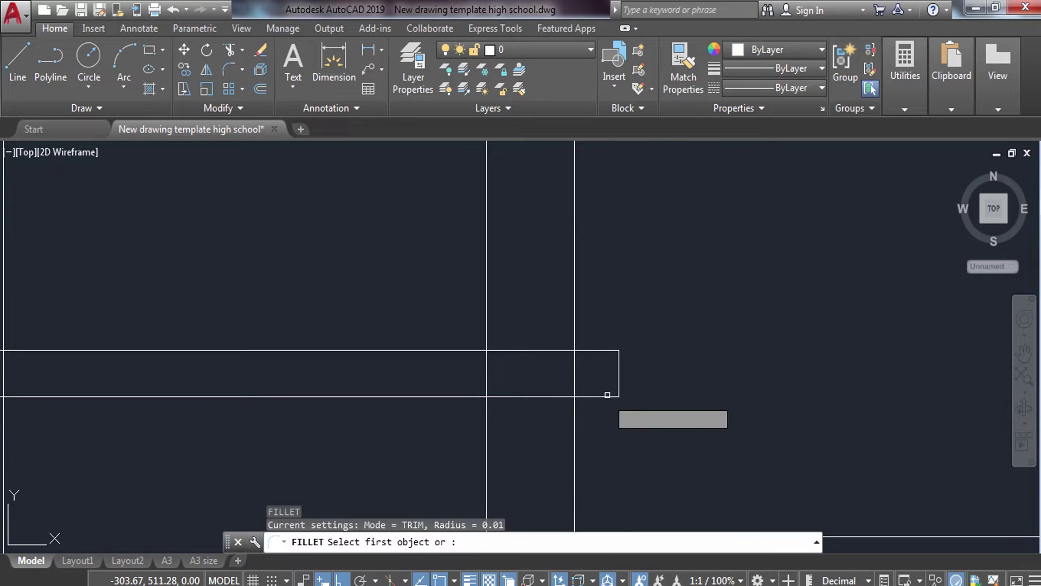
left_click(608, 396)
left_click(607, 361)
key("Escape")
left_click(629, 374)
type("e")
key("Return")
scroll(608, 378, "down", 3)
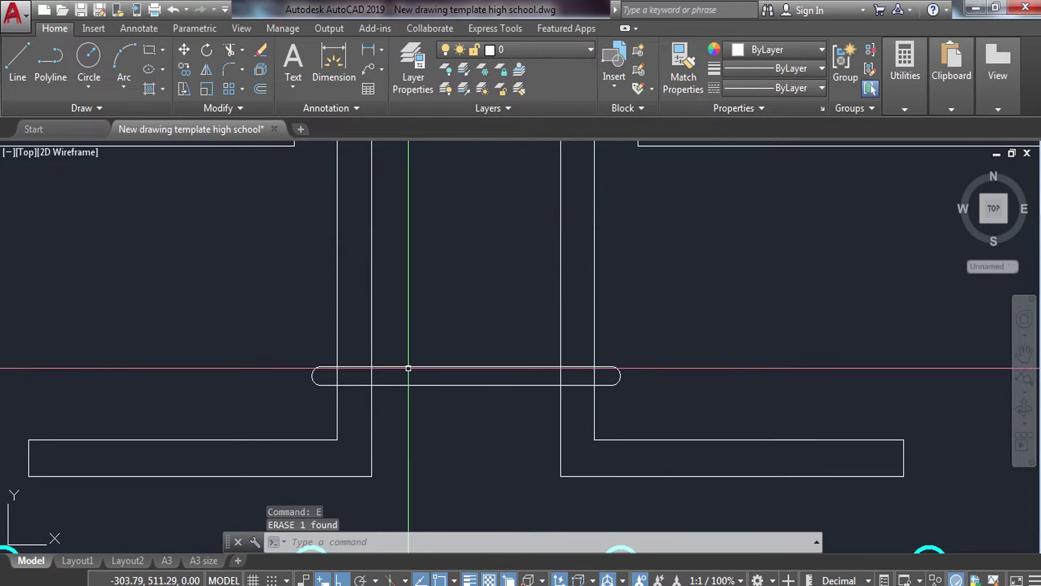
- Trim away the lines crossing inside the rounded bar, leaving a clean closed outline
type("tr")
key("Return")
key("Return")
scroll(369, 381, "up", 4)
left_click(278, 358)
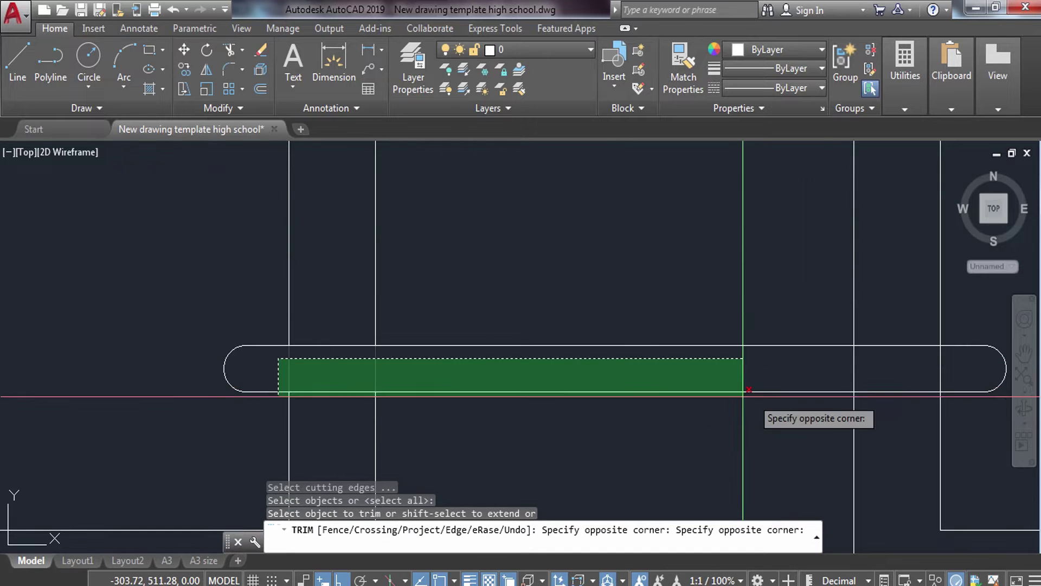
left_click(962, 374)
scroll(889, 373, "down", 3)
middle_click_drag(814, 372, 624, 361)
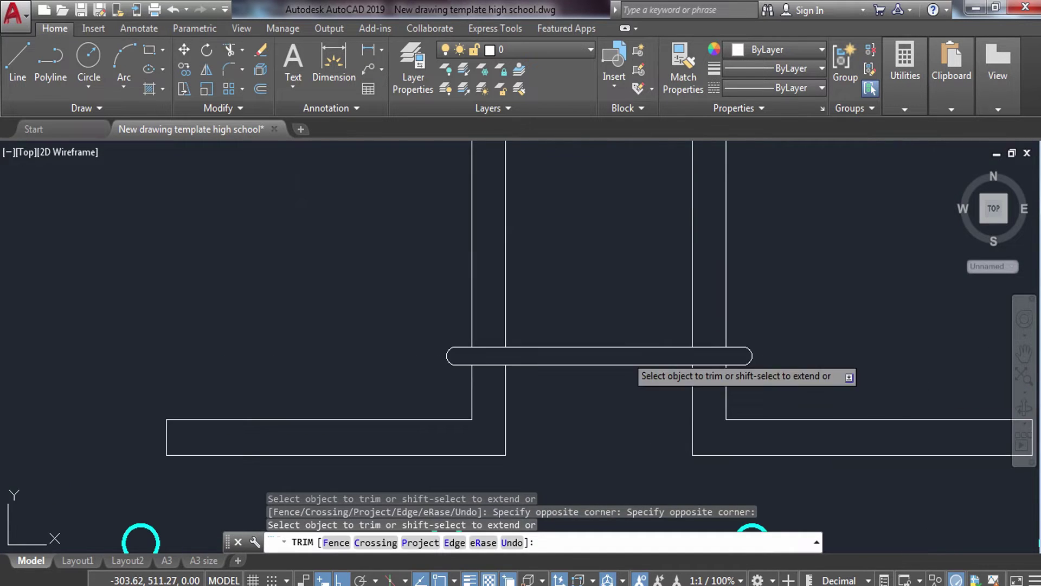
key("Escape")
key("Escape")
key("Return")
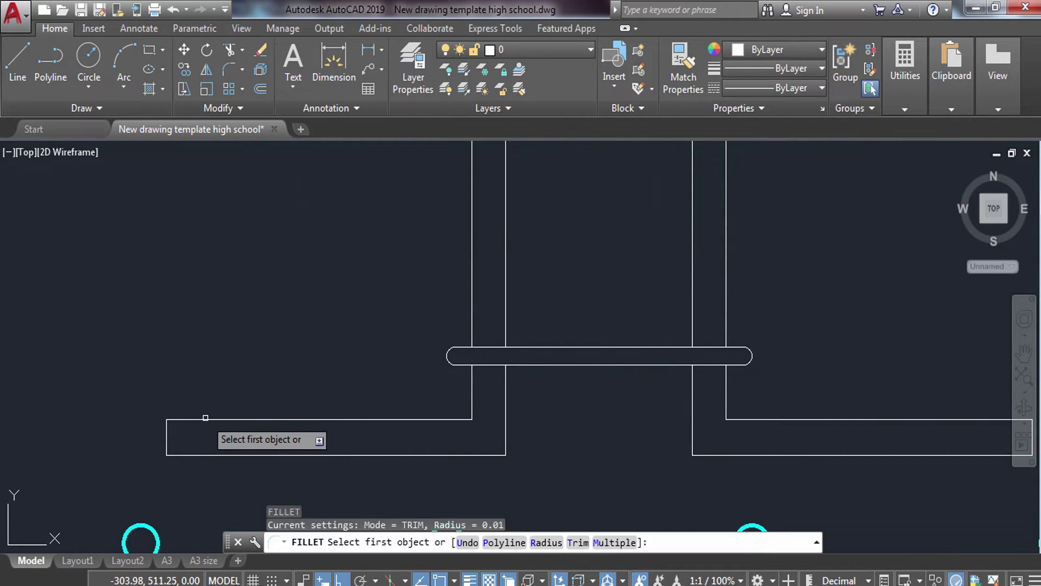
key("Escape")
middle_click_drag(580, 353, 425, 382)
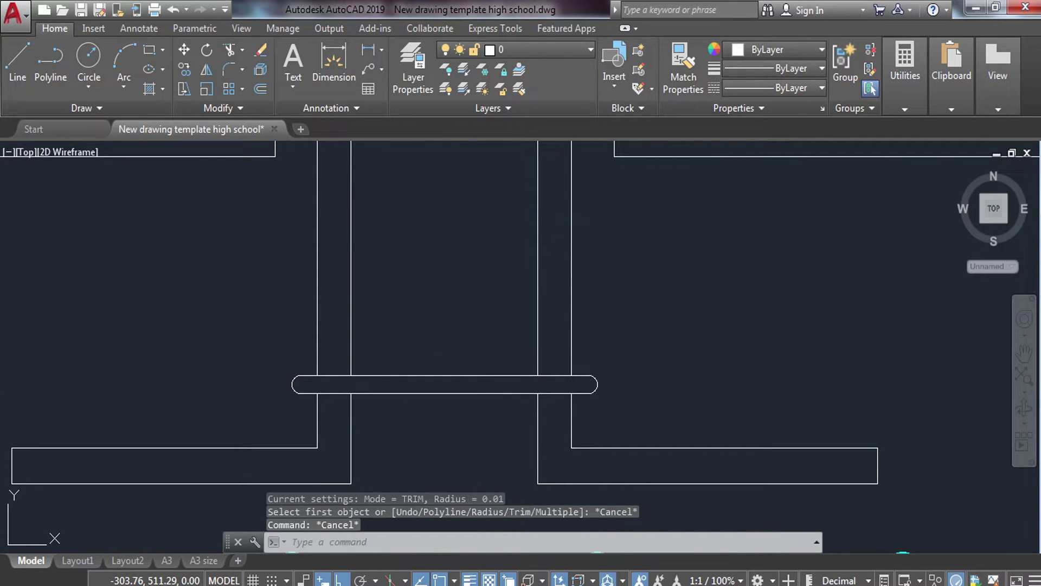
type("h")
key("Return")
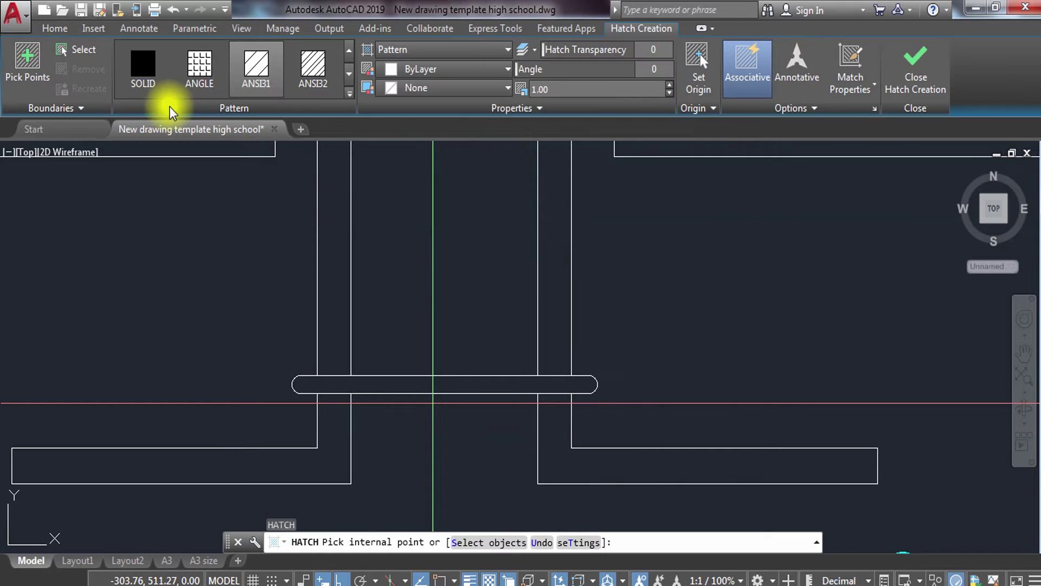
- Fill the rounded tie bar with the SOLID hatch pattern
left_click(139, 73)
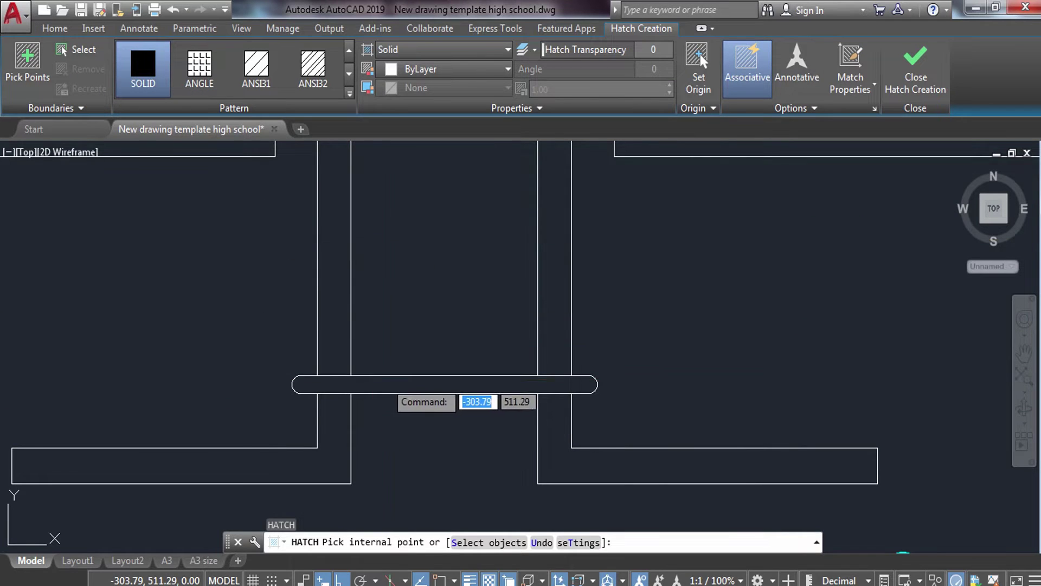
key("Return")
left_click(245, 367)
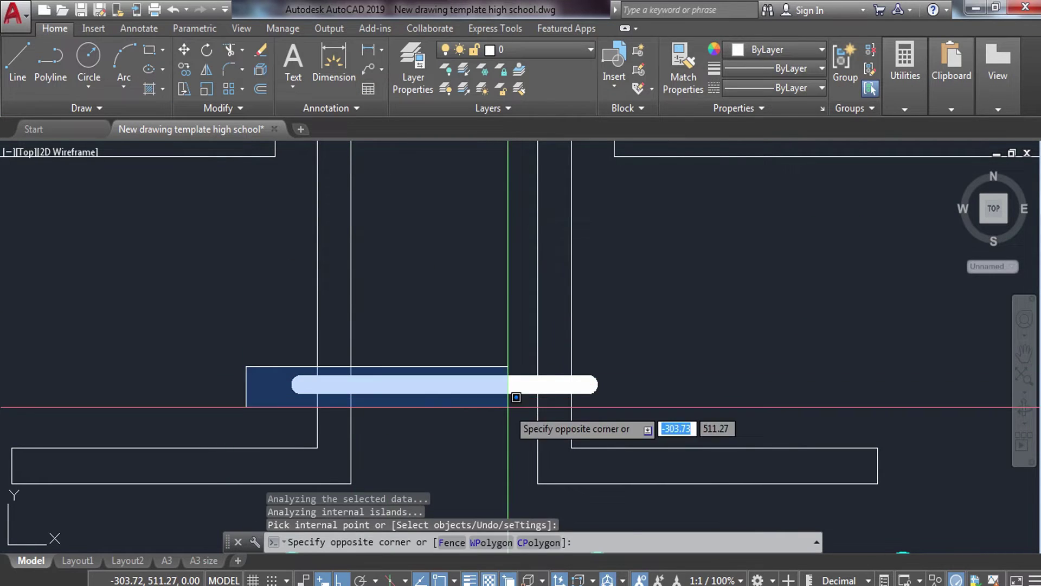
left_click(641, 406)
scroll(597, 328, "down", 5)
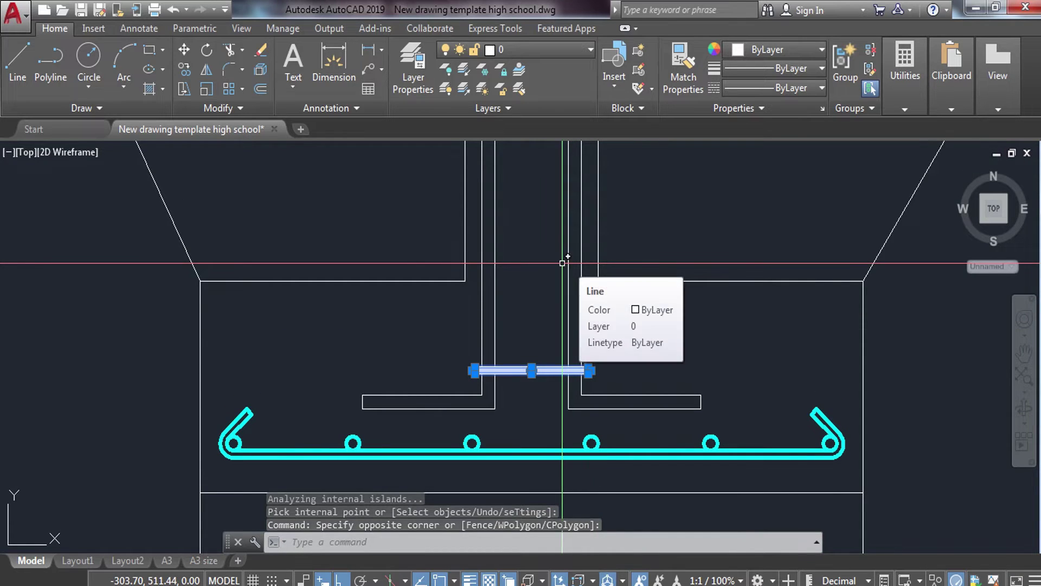
key("Escape")
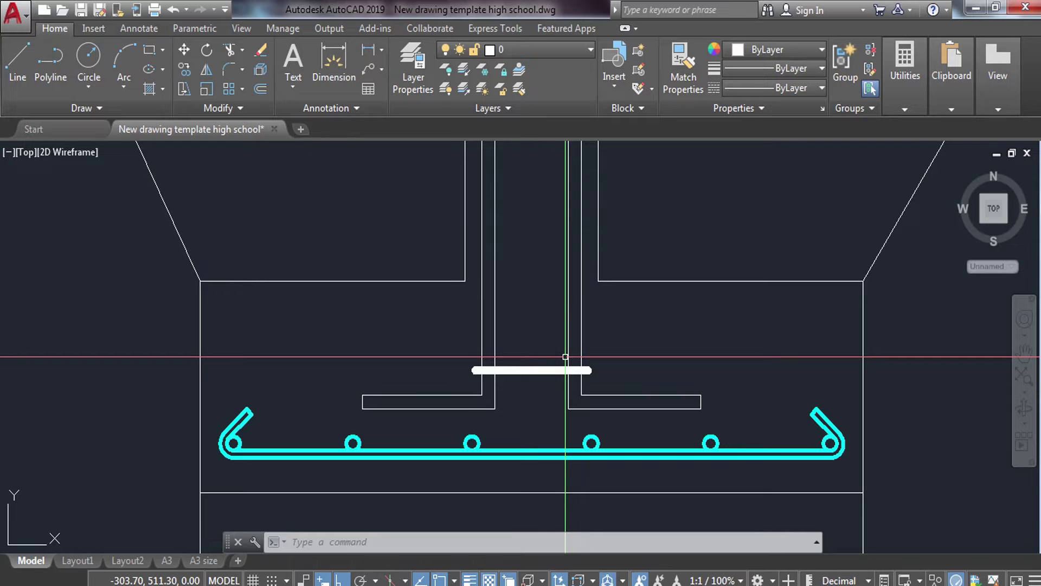
- Window-select the white filled bar to inspect it, then deselect it
key("Escape")
key("Escape")
scroll(499, 371, "up", 2)
scroll(498, 370, "up", 2)
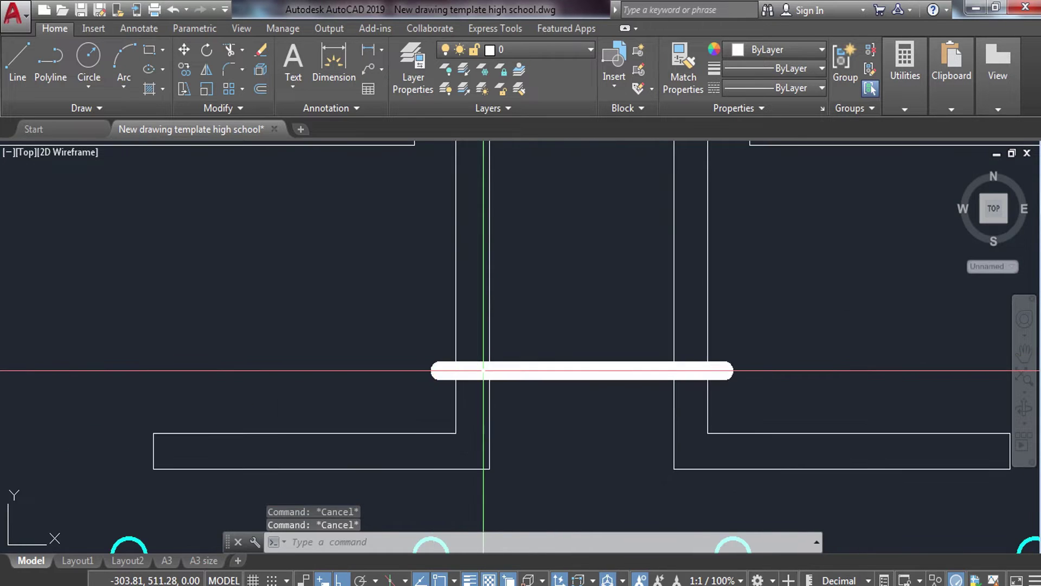
left_click(420, 348)
left_click(751, 393)
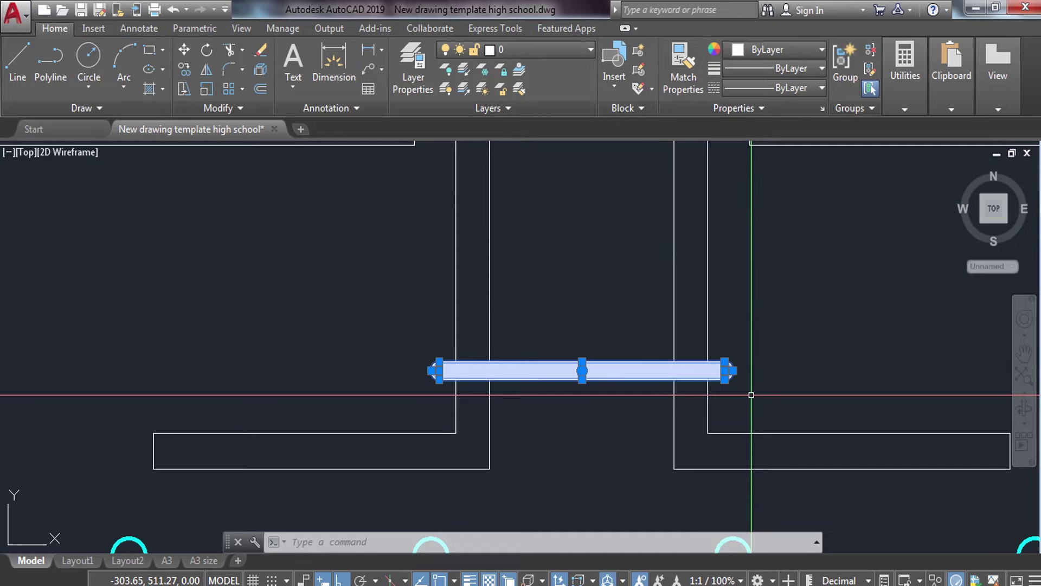
scroll(623, 439, "down", 1)
scroll(599, 410, "down", 2)
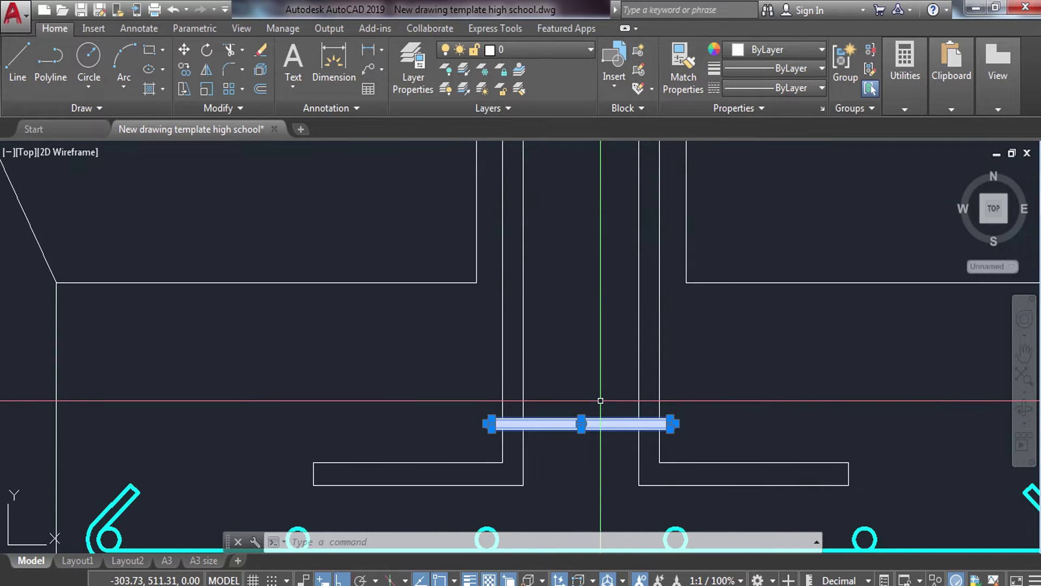
key("Escape")
scroll(523, 420, "up", 2)
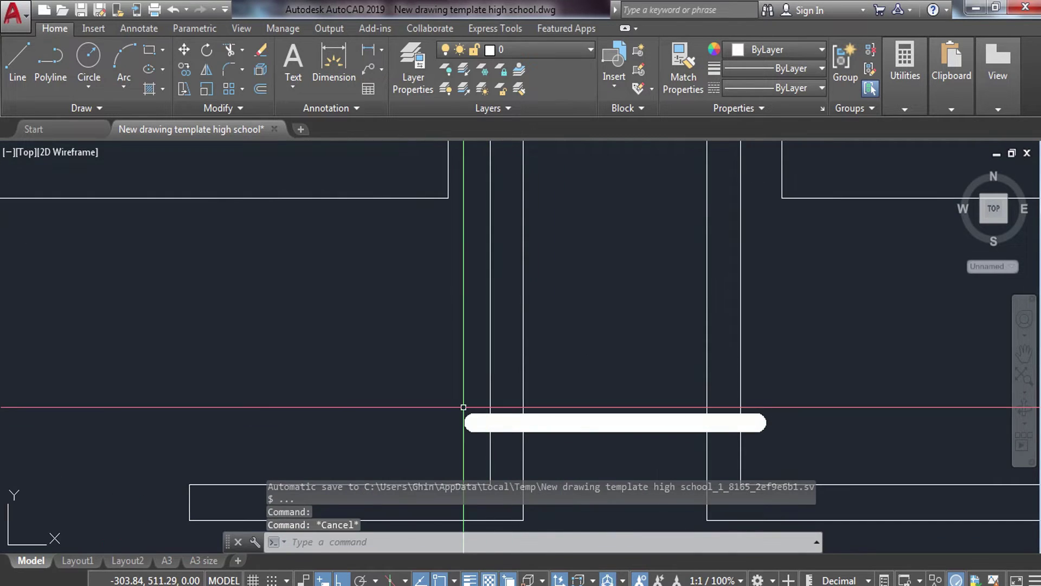
- Copy the lowest white tie bar 0.05 upward
left_click(463, 408)
left_click(786, 446)
type("co")
key("Return")
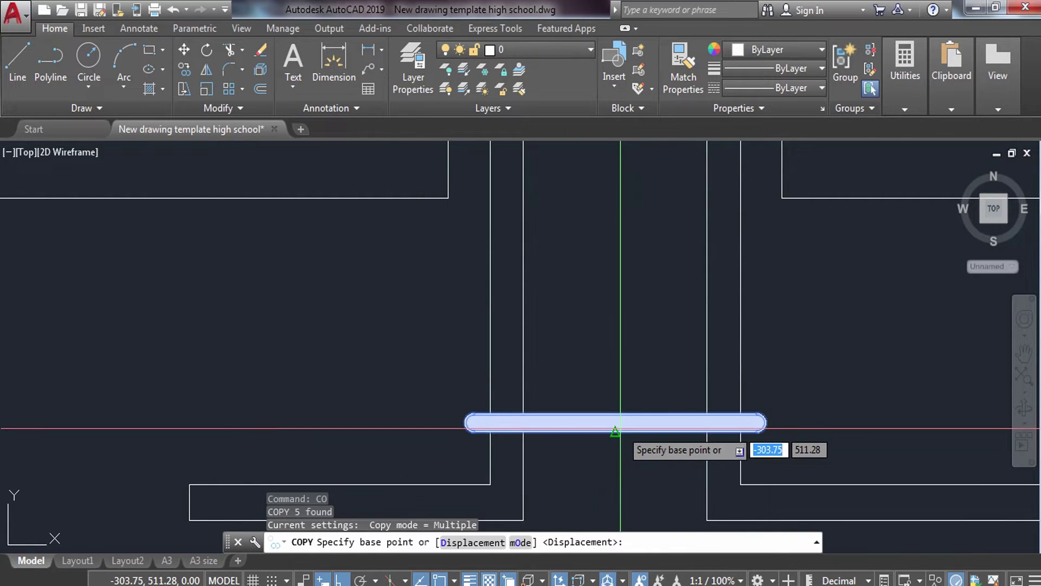
left_click(620, 429)
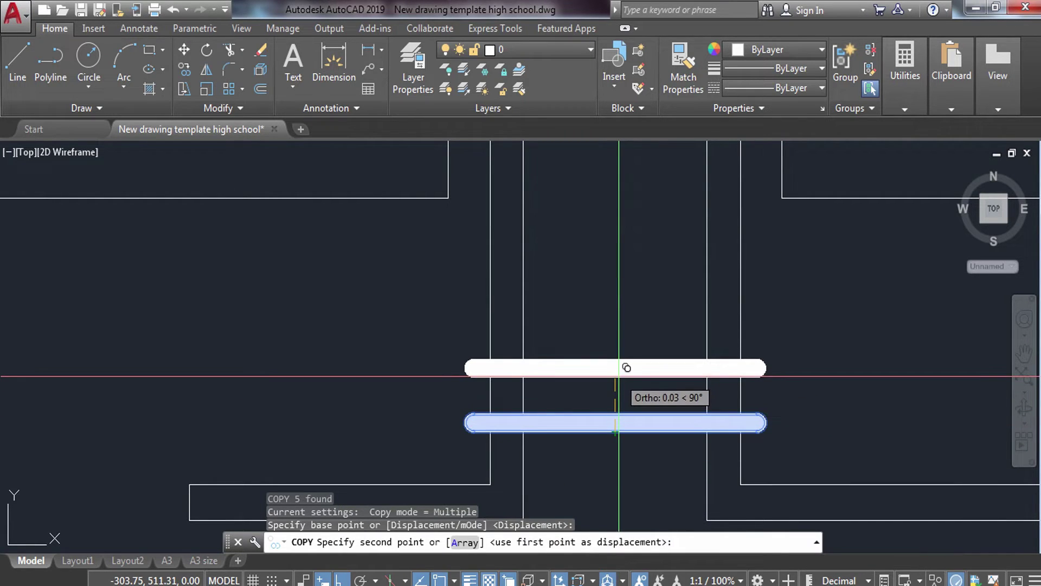
type(".05")
key("Return")
key("Escape")
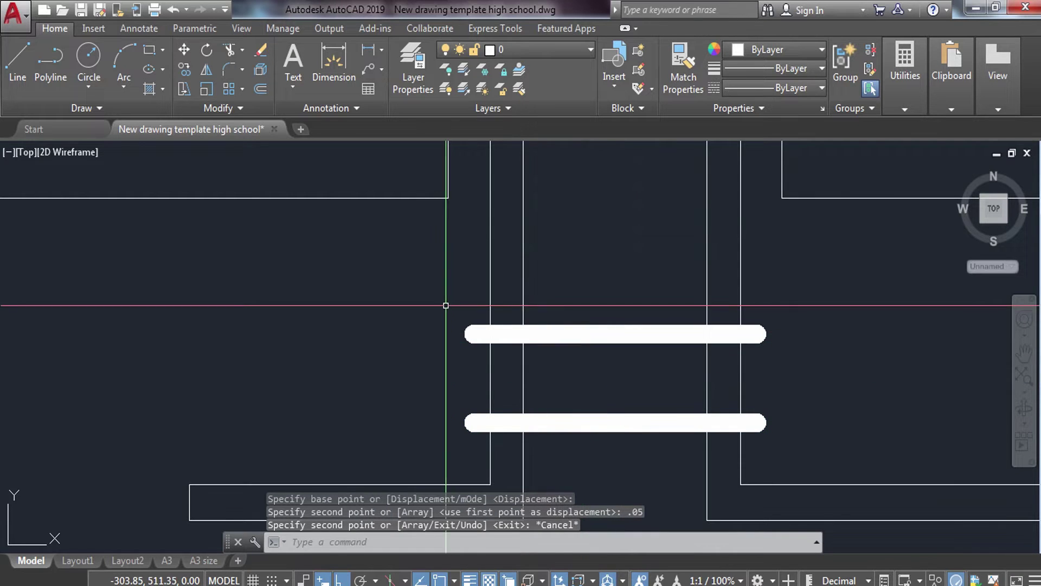
- Copy the next tie bar another 0.05 higher
left_click(450, 307)
left_click(842, 372)
type("co")
key("Return")
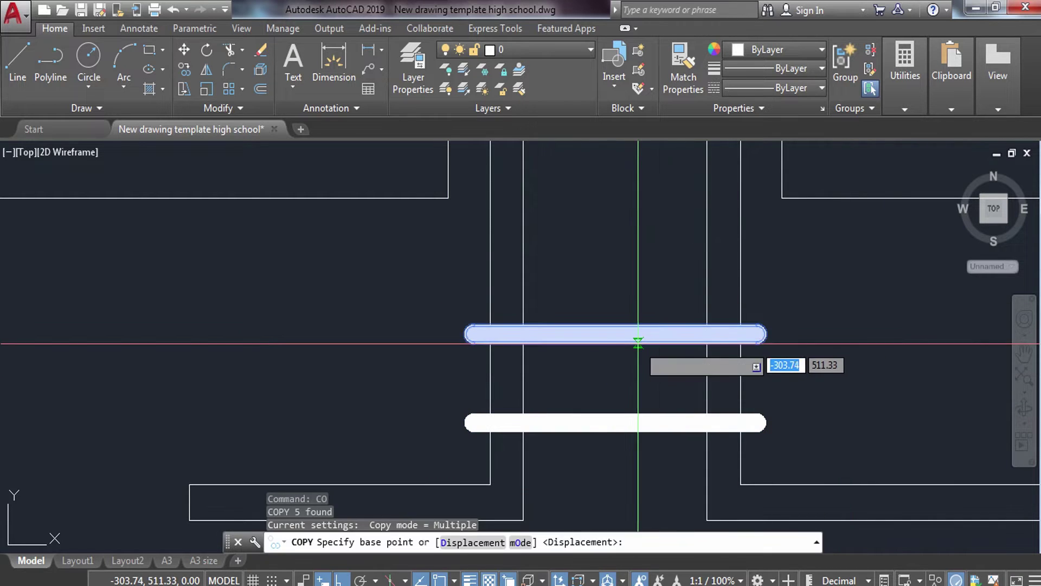
left_click(620, 334)
type(".05")
key("Return")
key("Escape")
- Copy the upper white tie bar 0.1 above itself
middle_click_drag(582, 274, 472, 400)
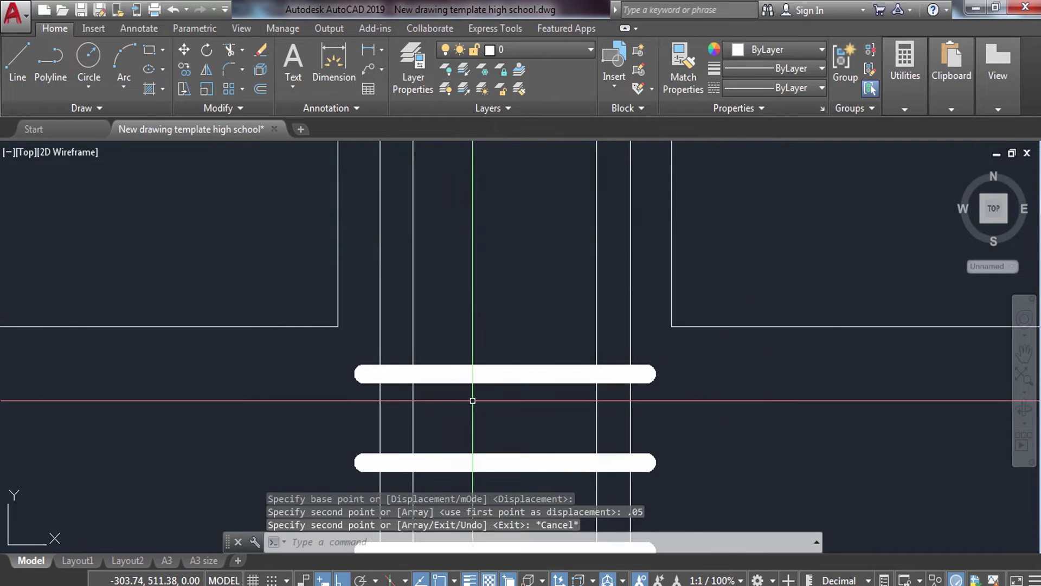
left_click(350, 360)
left_click(662, 397)
type("c")
key("Return")
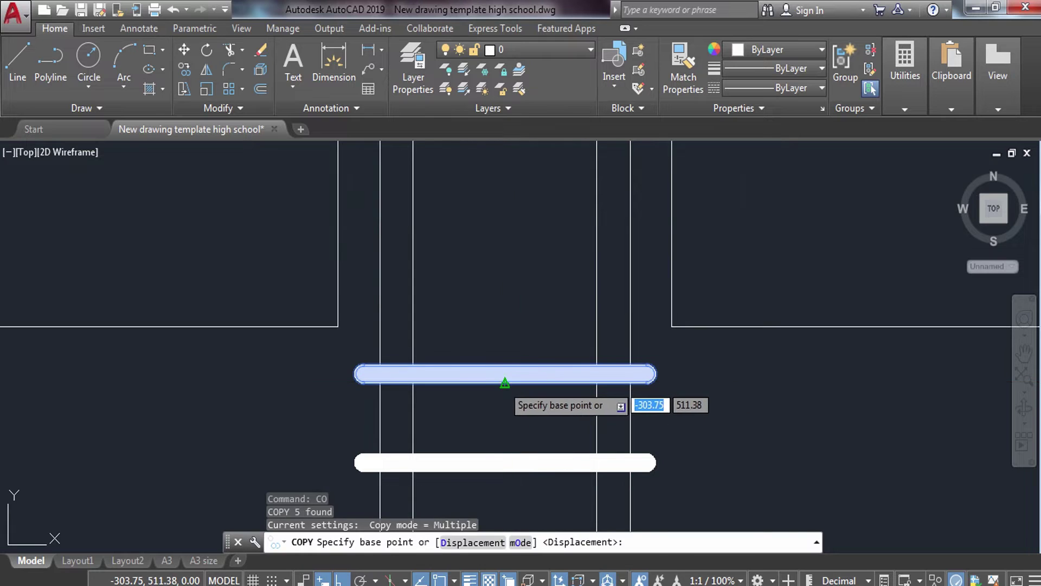
left_click(504, 374)
type("1")
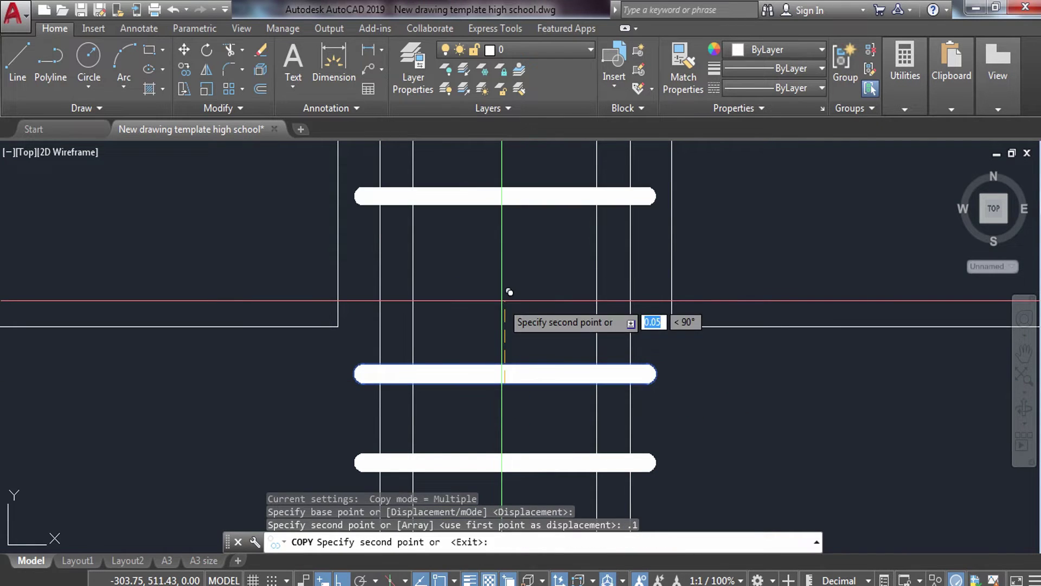
key("Return")
key("Escape")
- Copy the tie bar to positions 0.1 and 0.2 above it
middle_click_drag(504, 298, 481, 442)
left_click(333, 314)
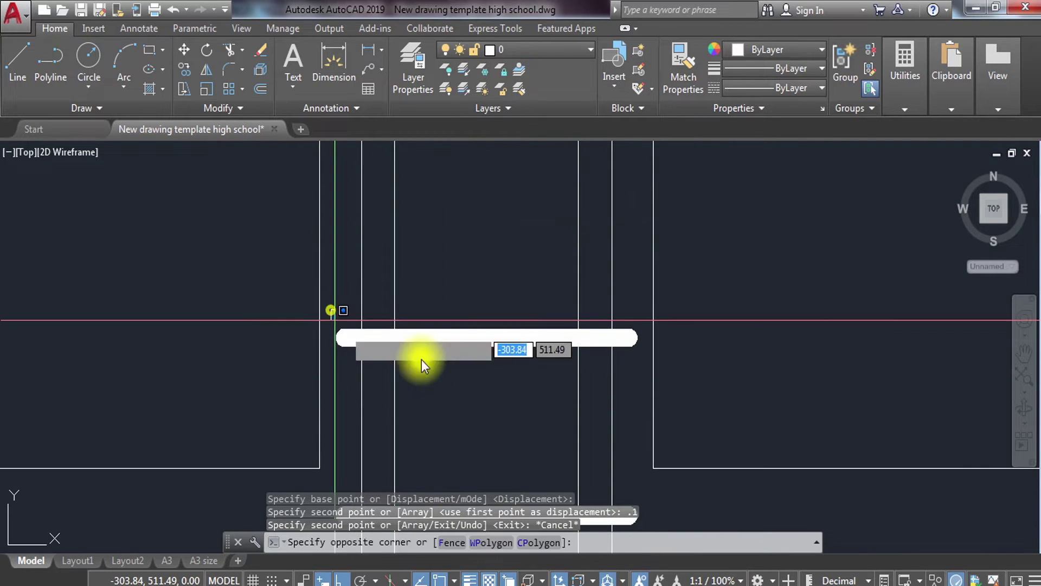
left_click(645, 356)
key("Return")
left_click(487, 338)
type(".1")
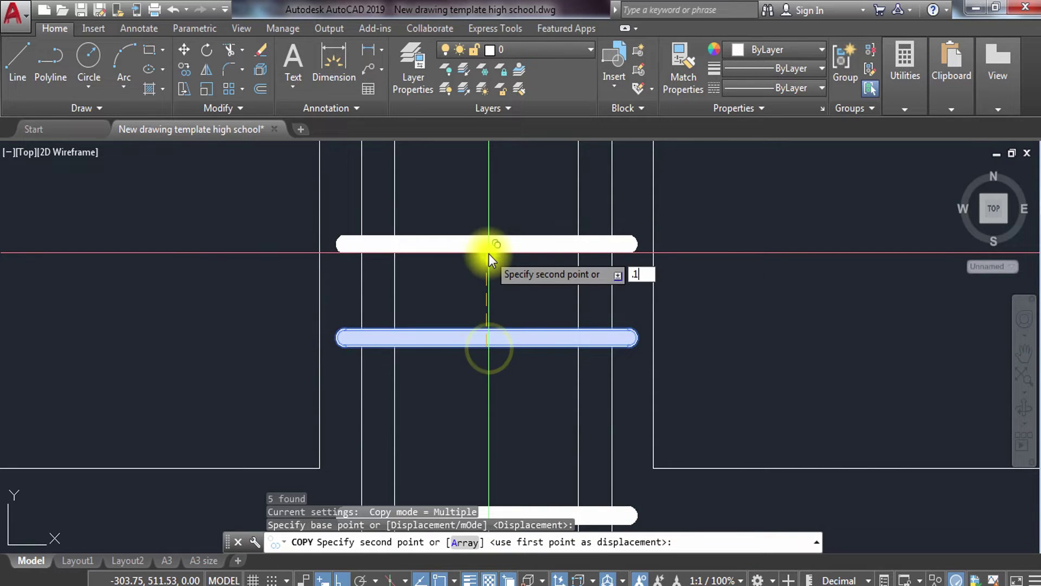
key("Return")
scroll(455, 315, "down", 2)
middle_click_drag(454, 316, 469, 428)
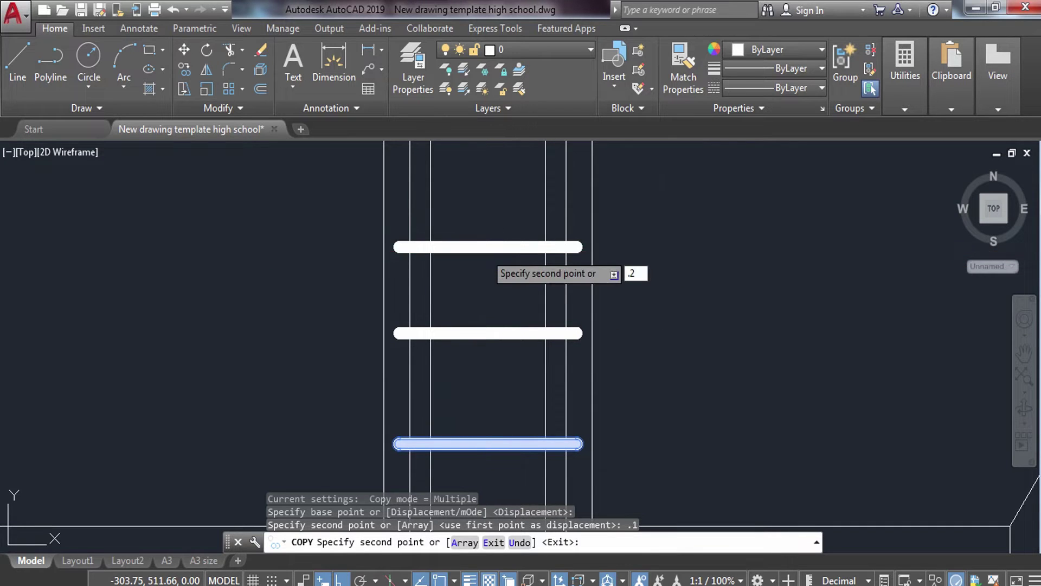
key("Return")
key("Escape")
scroll(477, 260, "down", 3)
scroll(468, 318, "up", 3)
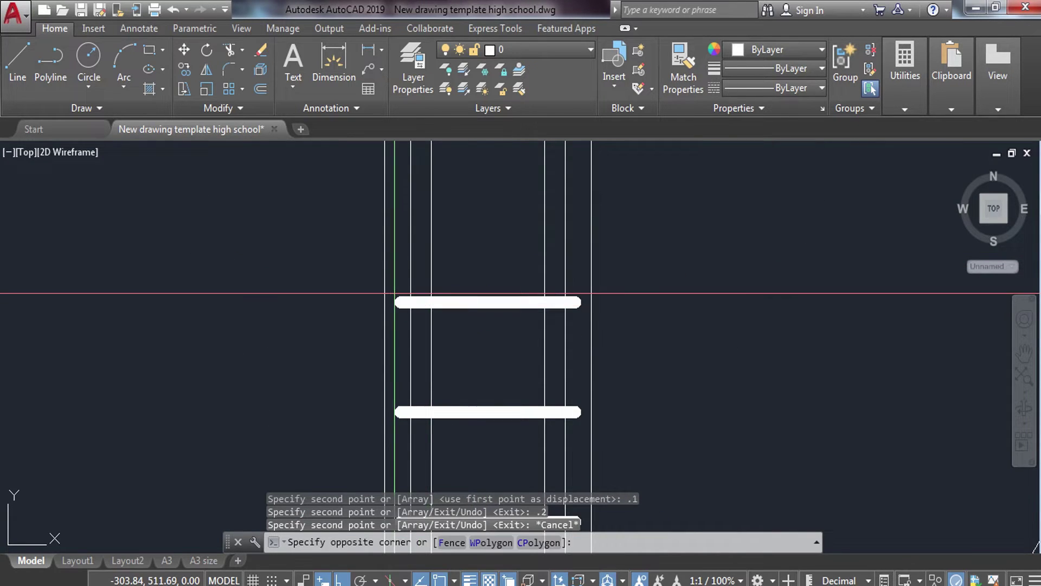
- Copy the top tie bar at 0.15, 0.3 and 0.45 above
left_click(585, 319)
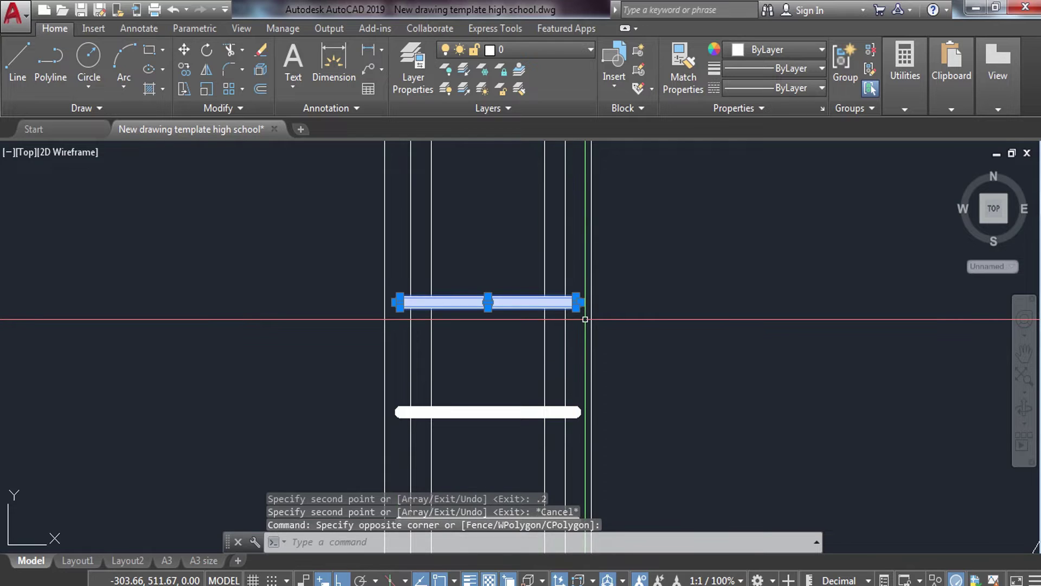
type("co")
key("Return")
left_click(488, 302)
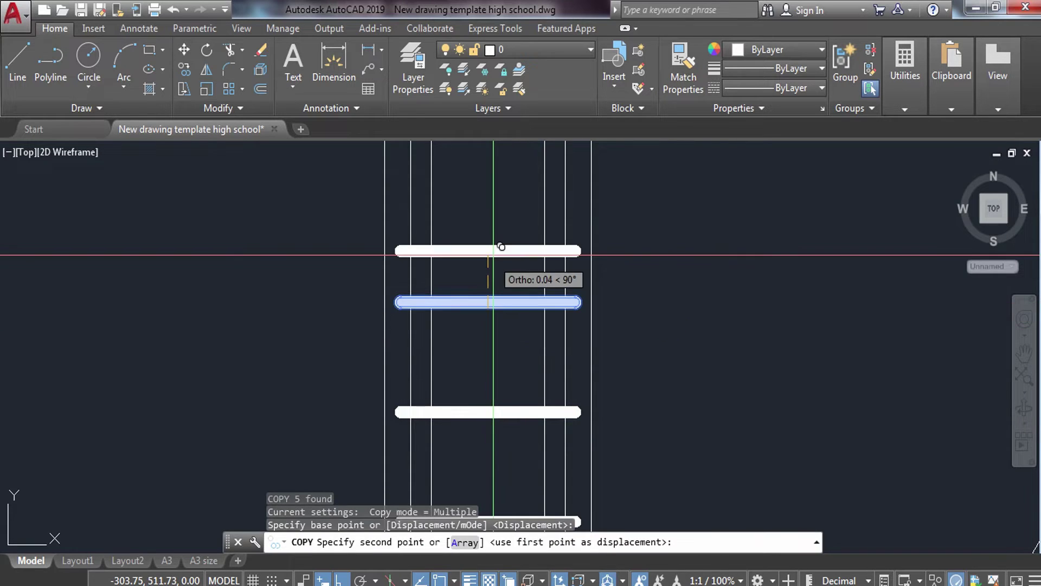
type(".15")
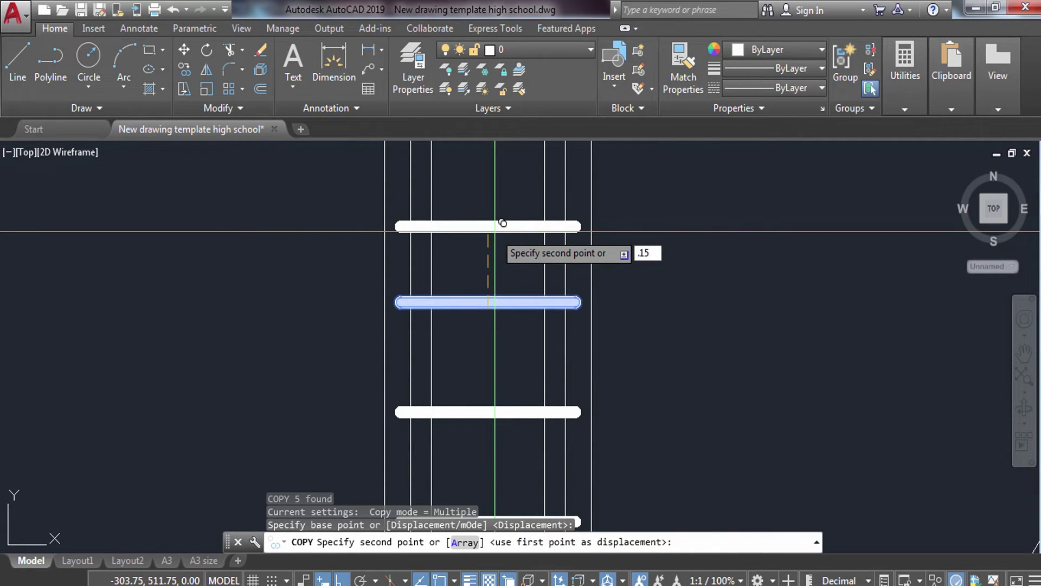
key("Return")
scroll(504, 293, "down", 2)
scroll(494, 296, "up", 2)
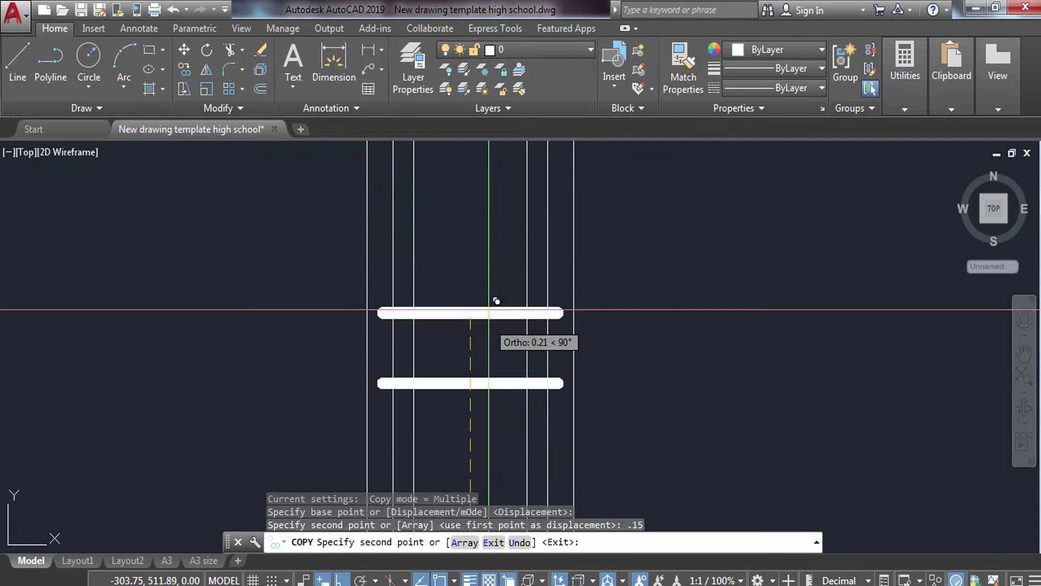
type(".3")
key("Return")
scroll(495, 281, "down", 1)
scroll(478, 304, "up", 1)
type(".45")
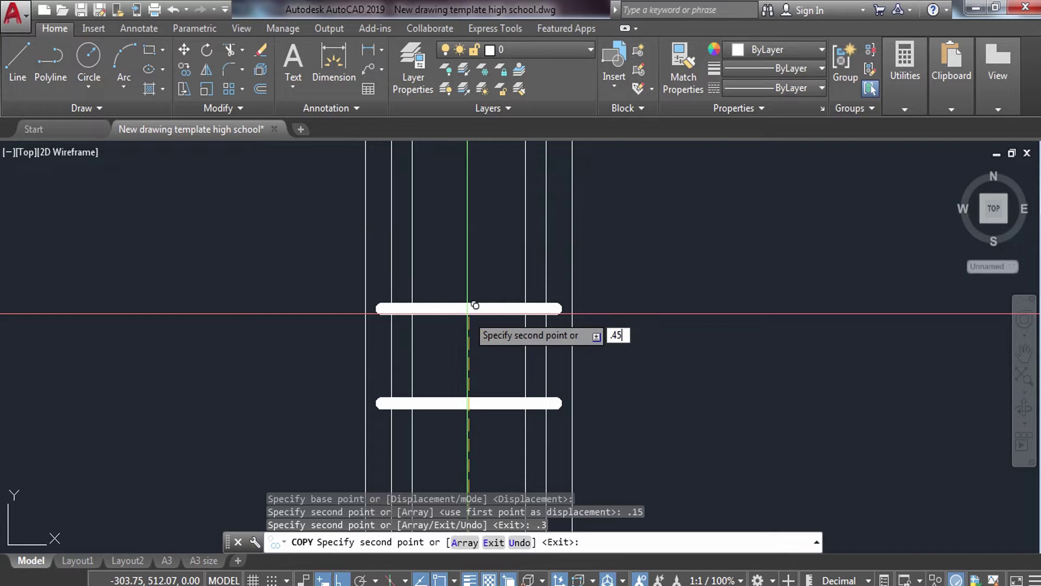
key("Return")
key("Escape")
scroll(496, 309, "down", 4)
scroll(496, 309, "up", 4)
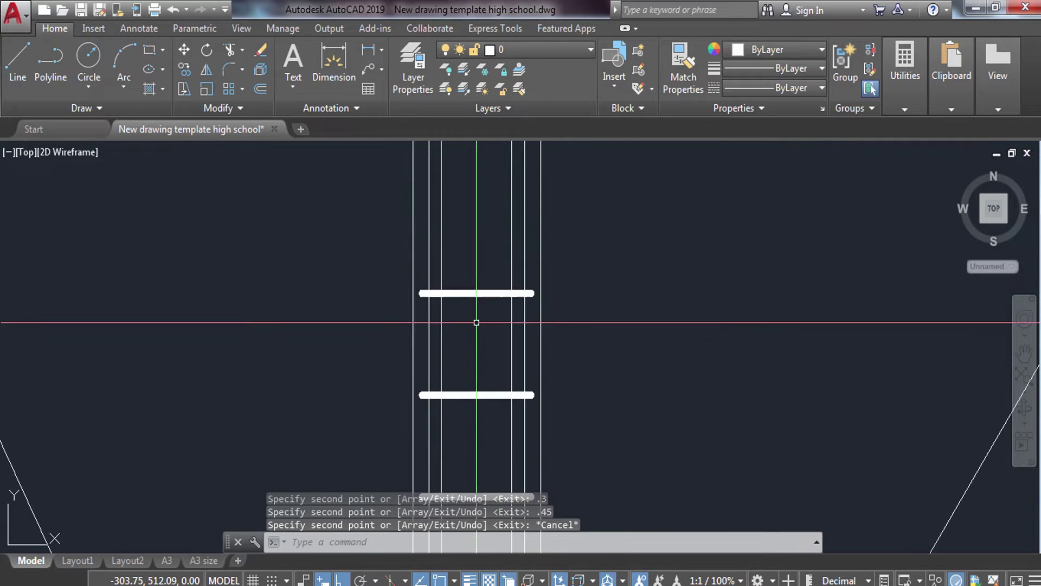
- Copy the upper rung 0.2 higher up the column
left_click(415, 283)
left_click(537, 307)
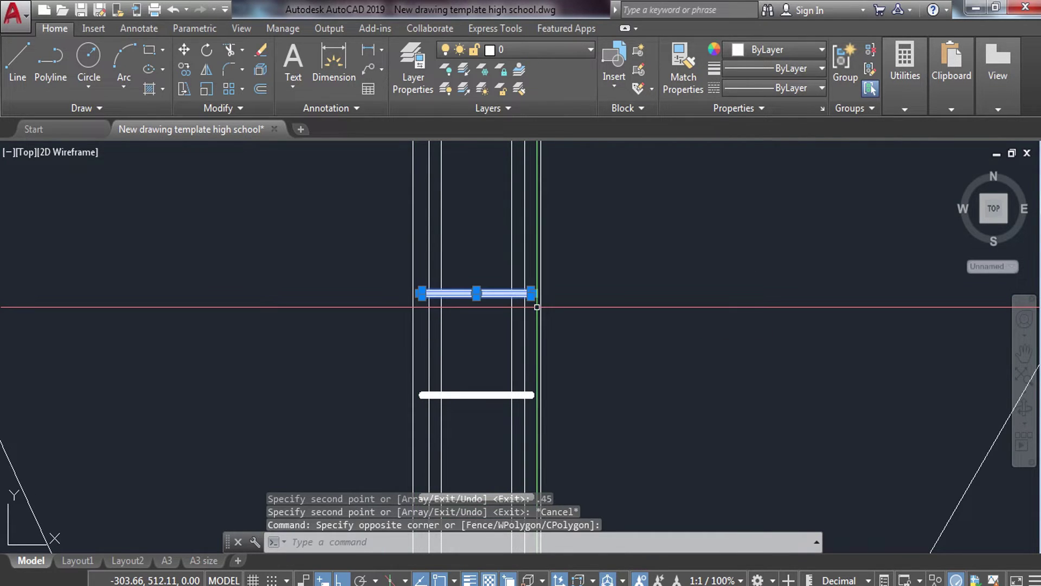
key("Return")
scroll(537, 308, "up", 5)
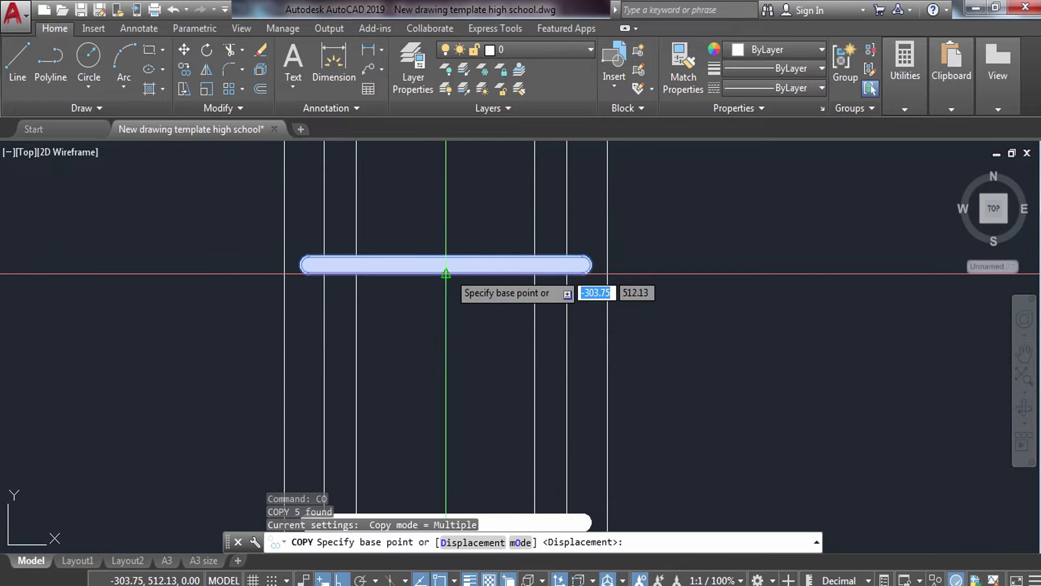
left_click(451, 253)
type(".2")
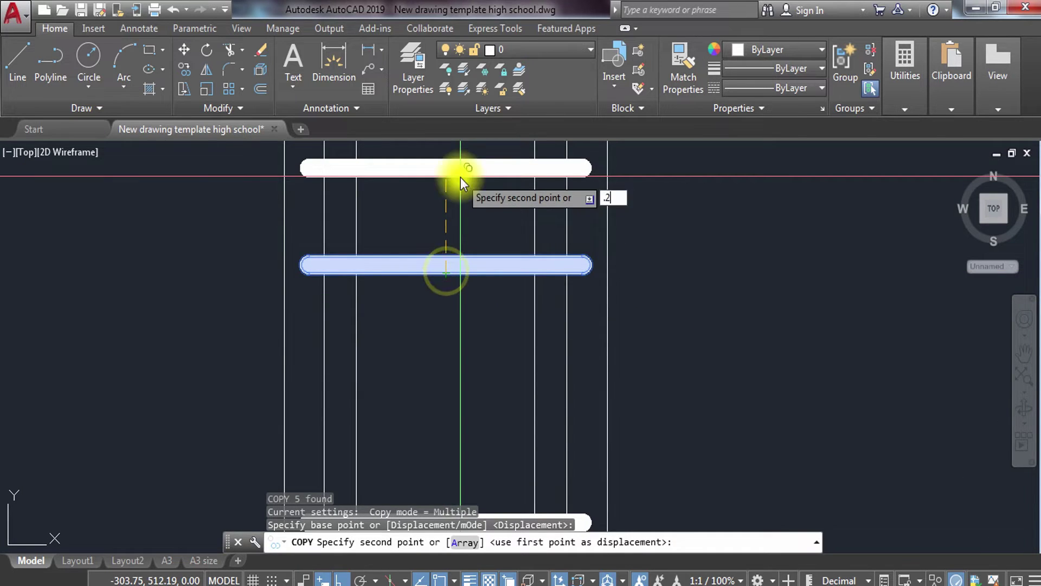
key("Return")
key("Escape")
scroll(461, 170, "down", 3)
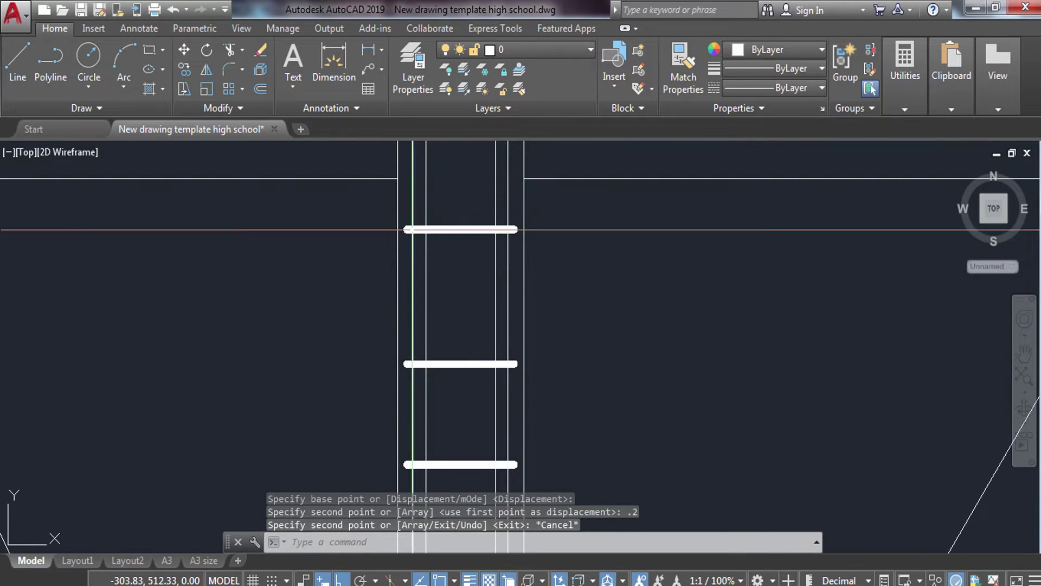
scroll(402, 217, "up", 3)
- Copy the rung to two further positions higher up the column
left_click(393, 224)
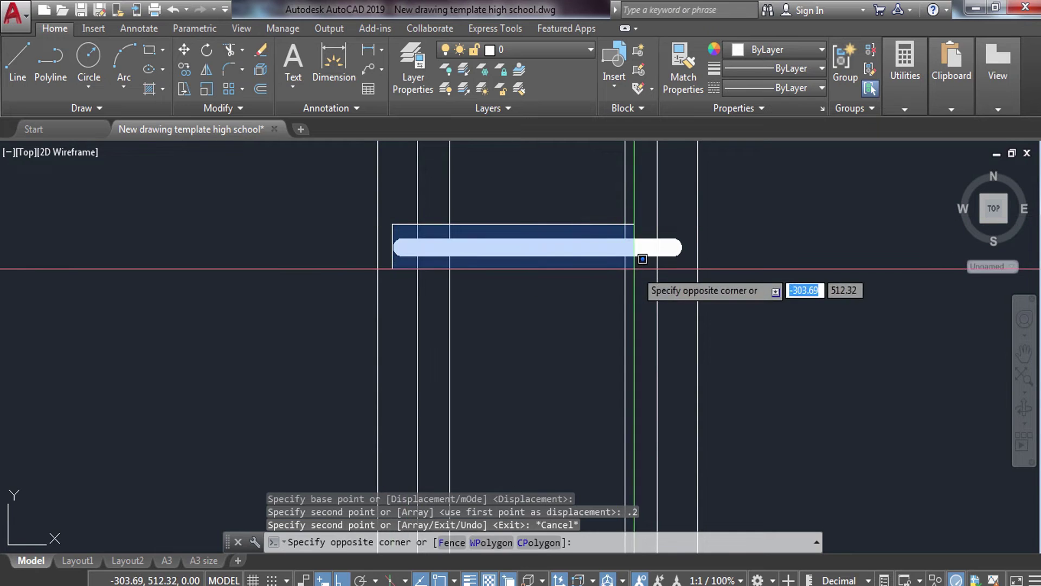
left_click(689, 275)
type("co")
key("Return")
scroll(633, 255, "down", 5)
scroll(634, 254, "up", 4)
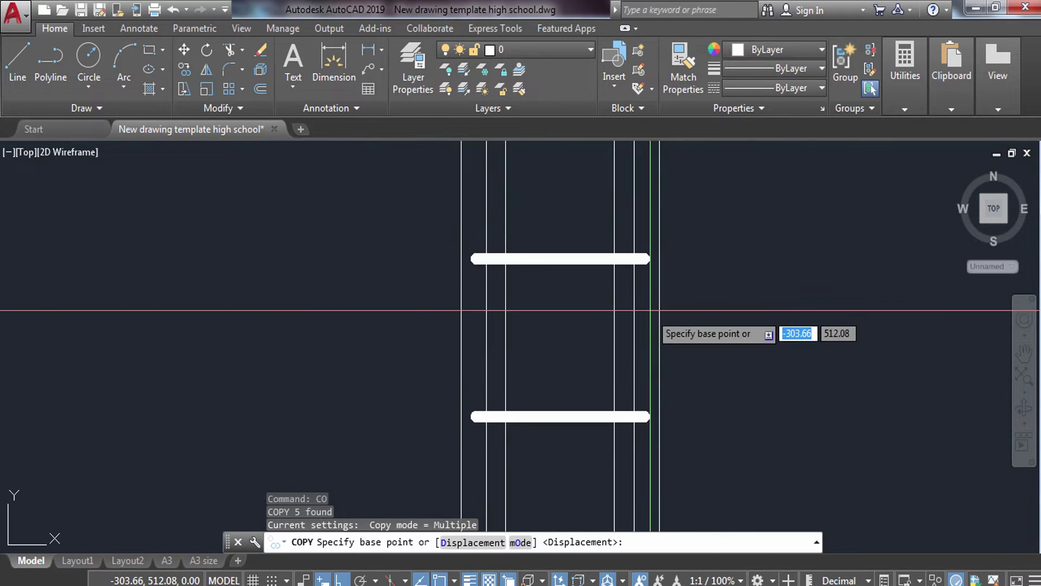
middle_click_drag(634, 253, 635, 411)
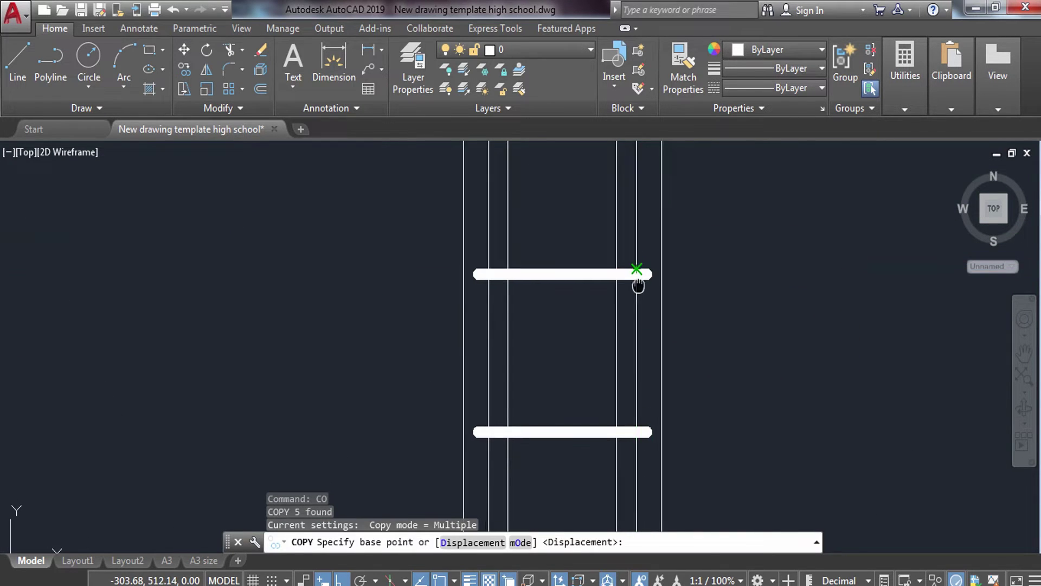
left_click(635, 411)
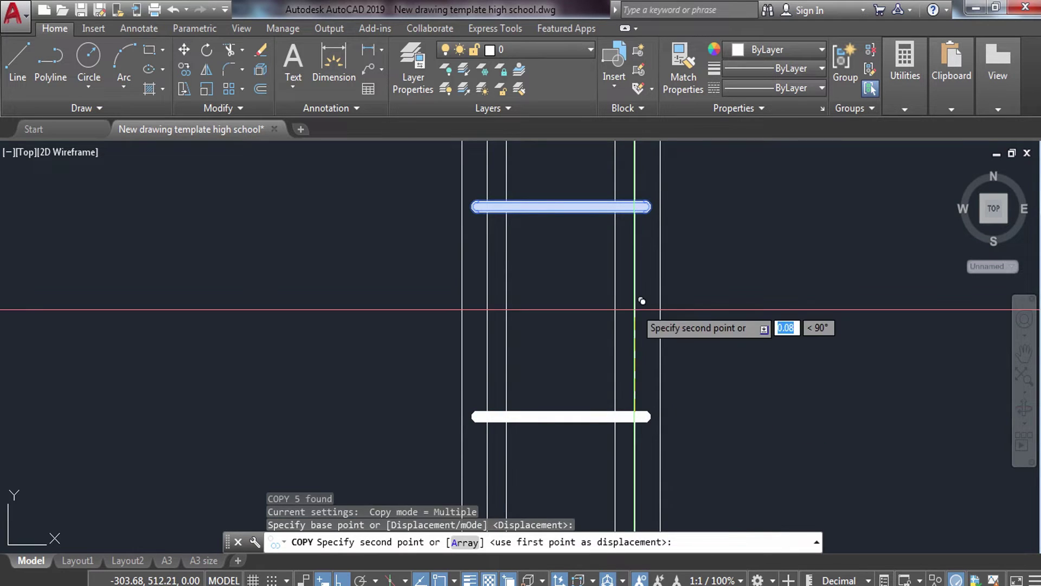
left_click(635, 201)
middle_click_drag(635, 417, 628, 305)
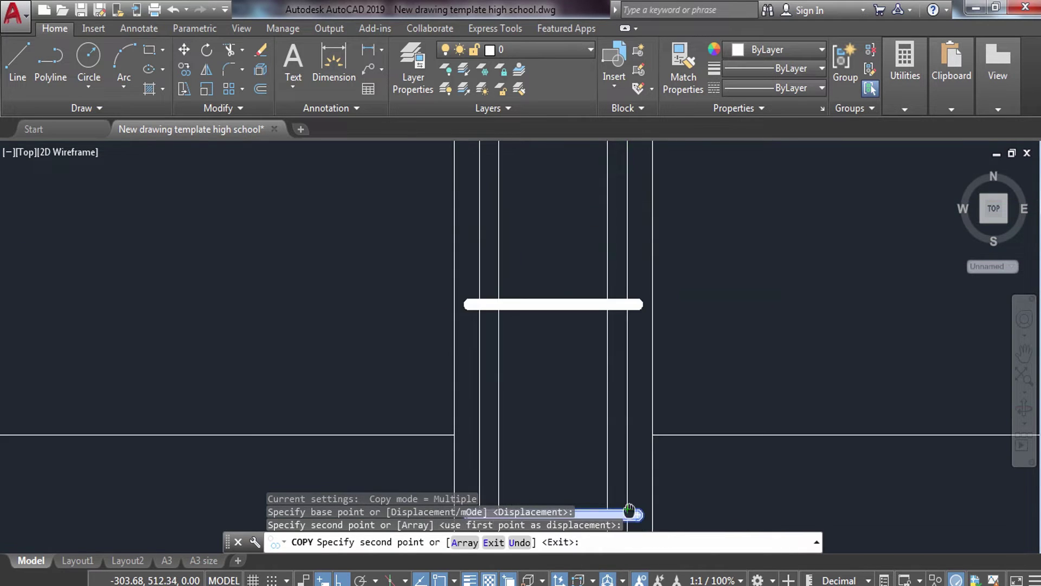
middle_click_drag(641, 495, 668, 525)
left_click(648, 314)
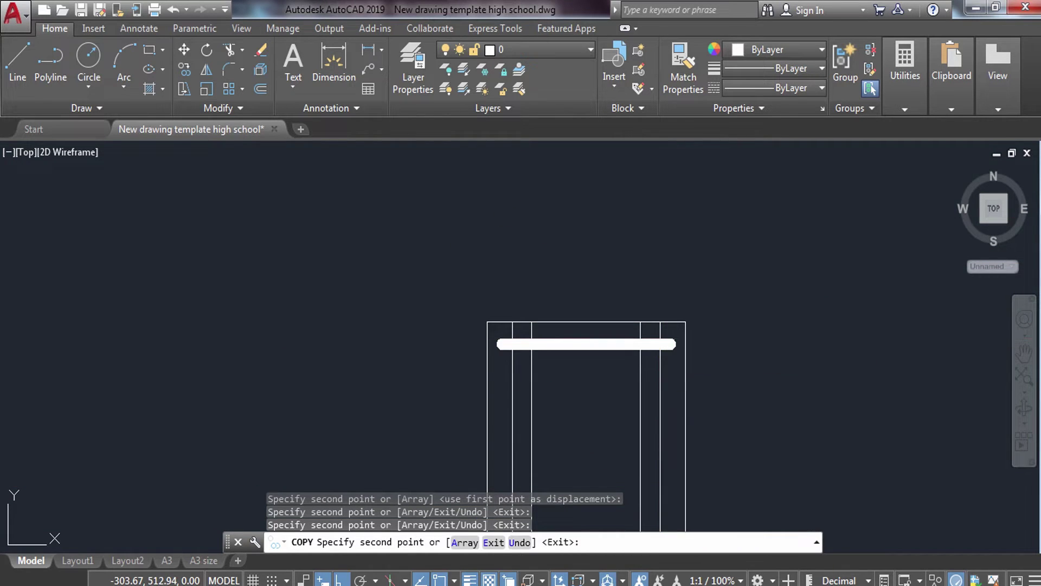
key("Escape")
scroll(580, 333, "up", 1)
scroll(578, 333, "down", 2)
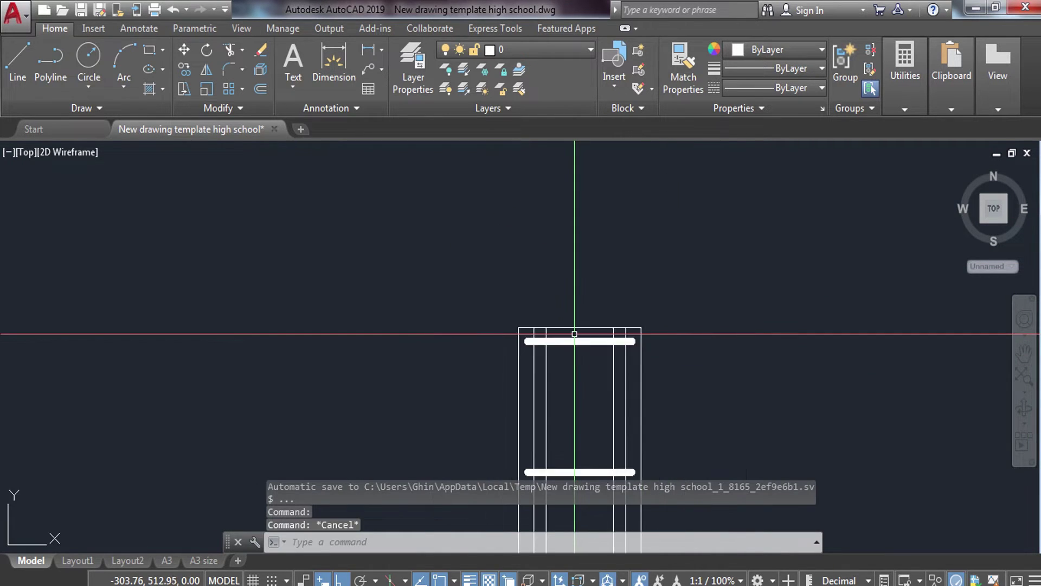
- Move the column bars and lower ties onto the cyan WALL layer
middle_click_drag(584, 386, 518, 289)
scroll(494, 370, "down", 2)
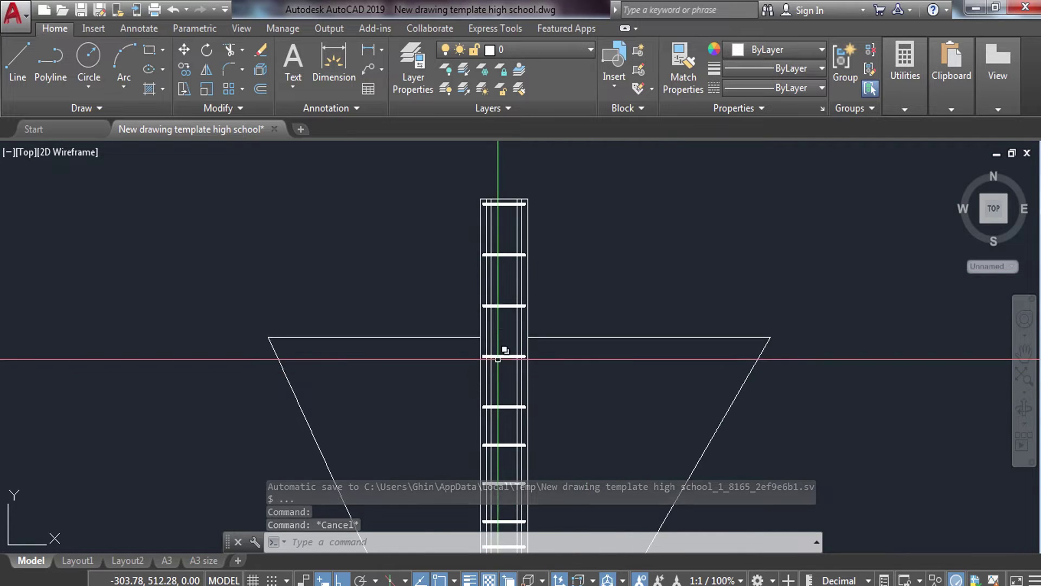
scroll(498, 358, "down", 1)
scroll(411, 356, "up", 4)
scroll(542, 369, "down", 5)
middle_click_drag(559, 362, 433, 279)
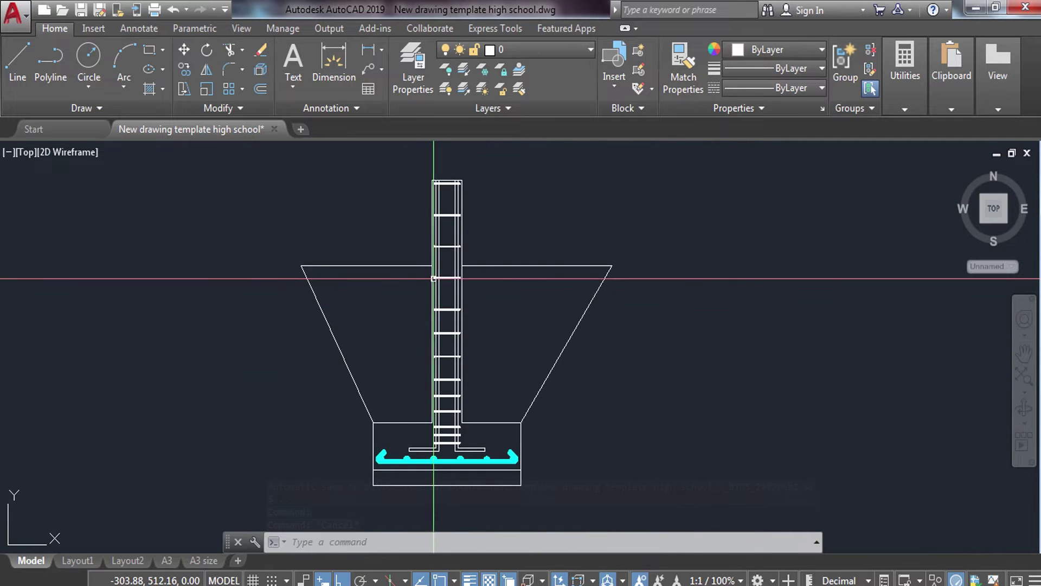
scroll(450, 188, "up", 3)
scroll(441, 195, "down", 7)
mouse_move(441, 195)
middle_mouse_down()
mouse_move(443, 302)
mouse_move(414, 246)
middle_mouse_up()
scroll(414, 416, "up", 4)
middle_click_drag(414, 417, 382, 388)
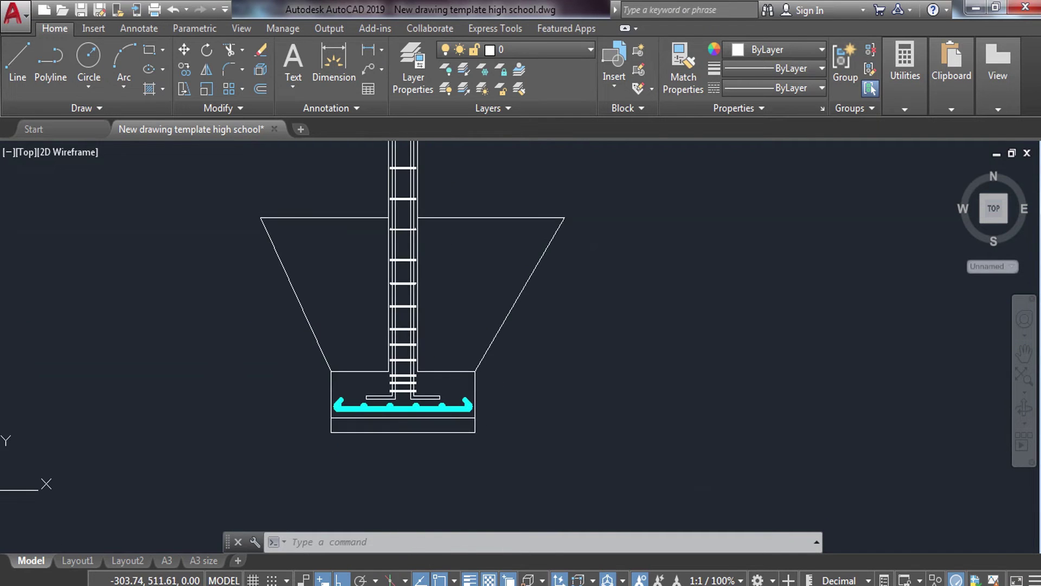
scroll(383, 389, "up", 2)
scroll(390, 412, "up", 1)
scroll(390, 430, "up", 3)
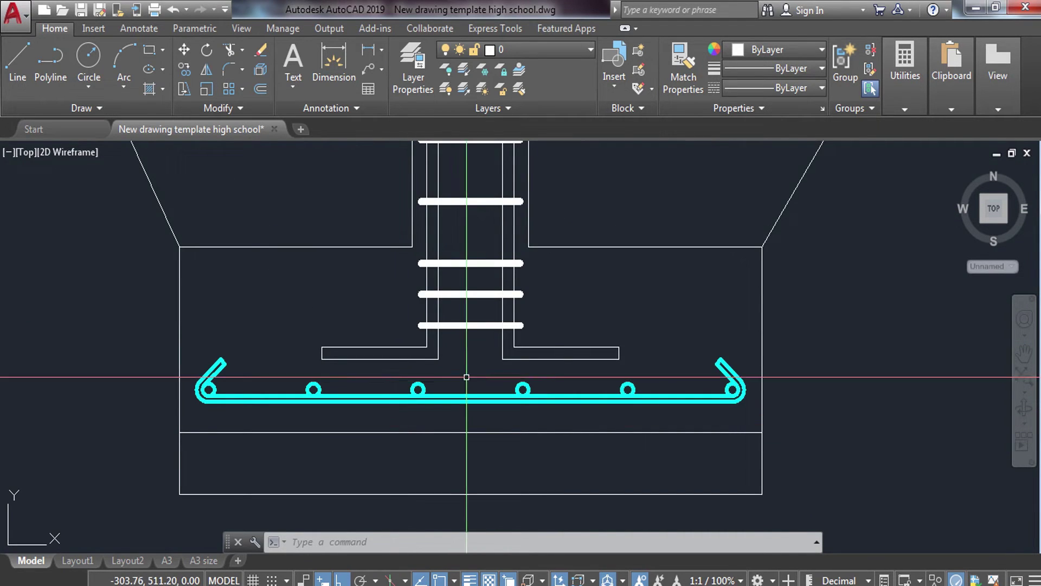
left_click(638, 261)
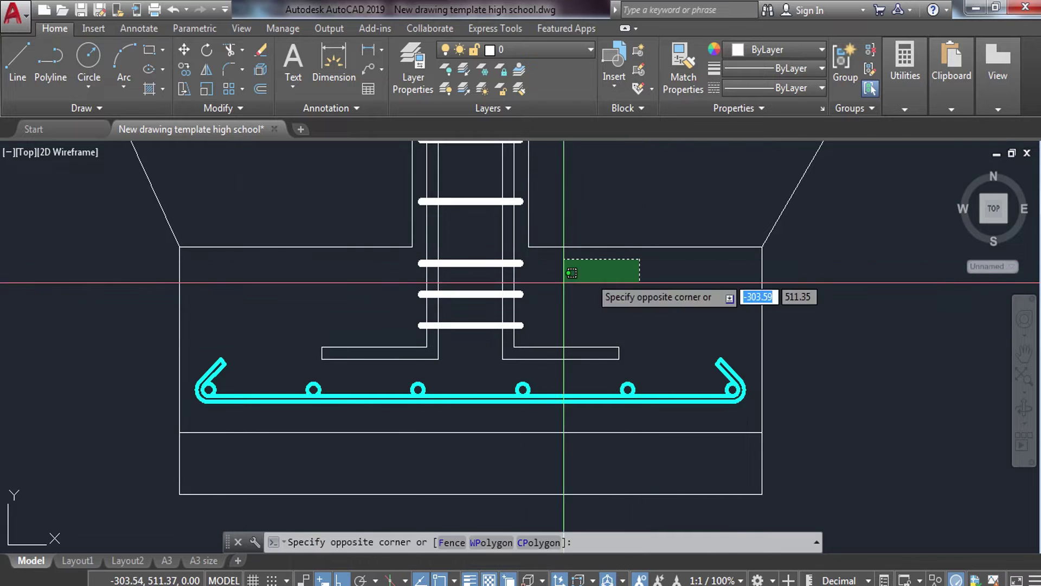
left_click(315, 365)
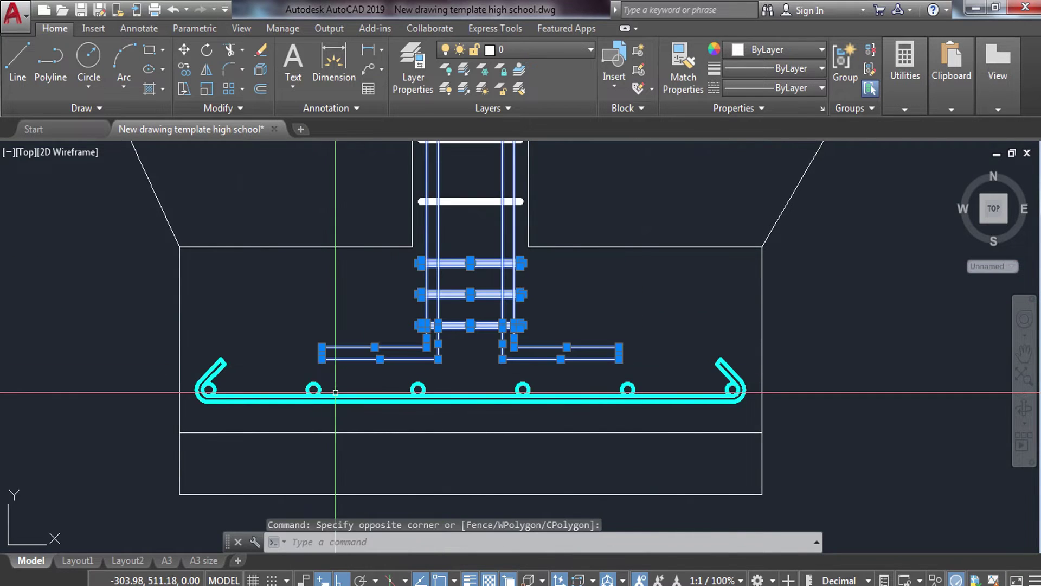
left_click(540, 49)
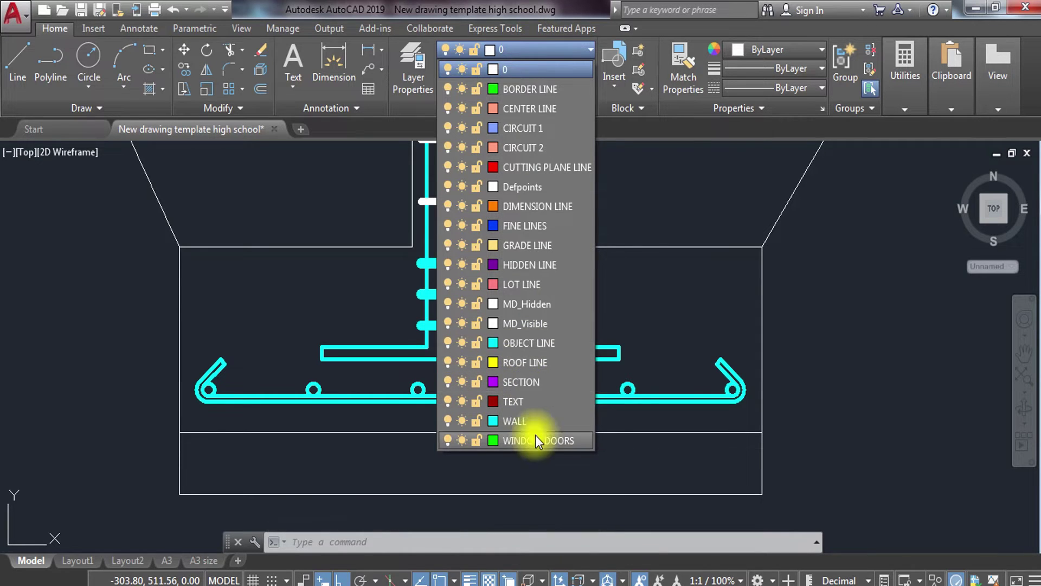
left_click(529, 422)
key("Escape")
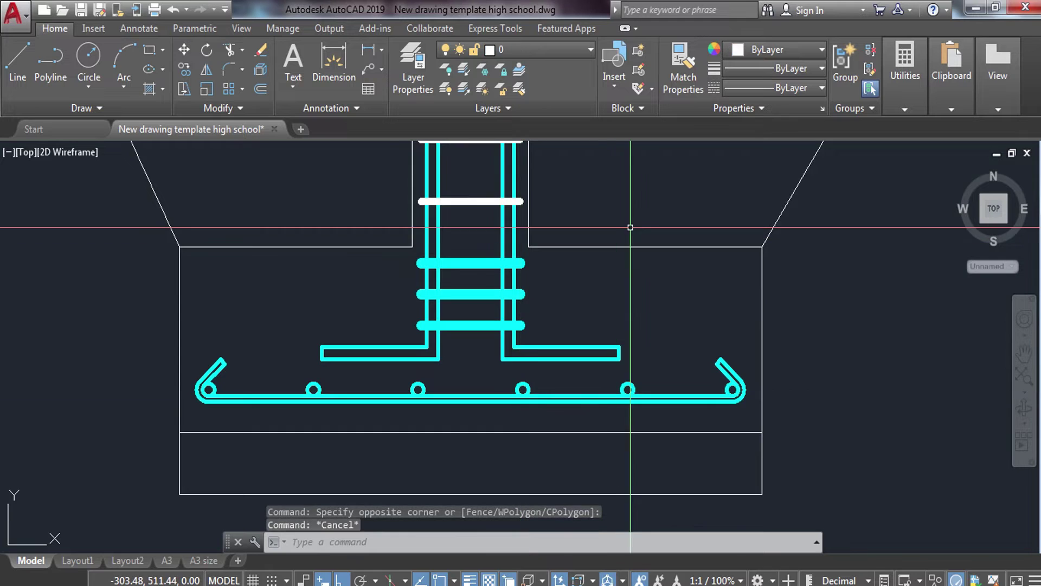
- Put the footing top edge and vertical line right of the column on FINE LINES
left_click_drag(630, 225, 580, 291)
left_click_drag(536, 231, 521, 245)
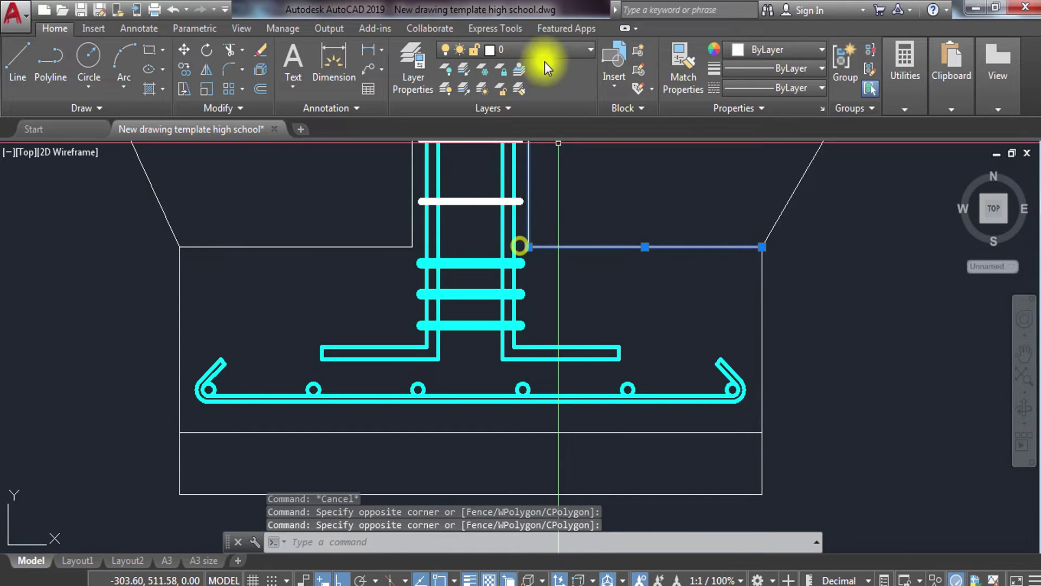
left_click(554, 51)
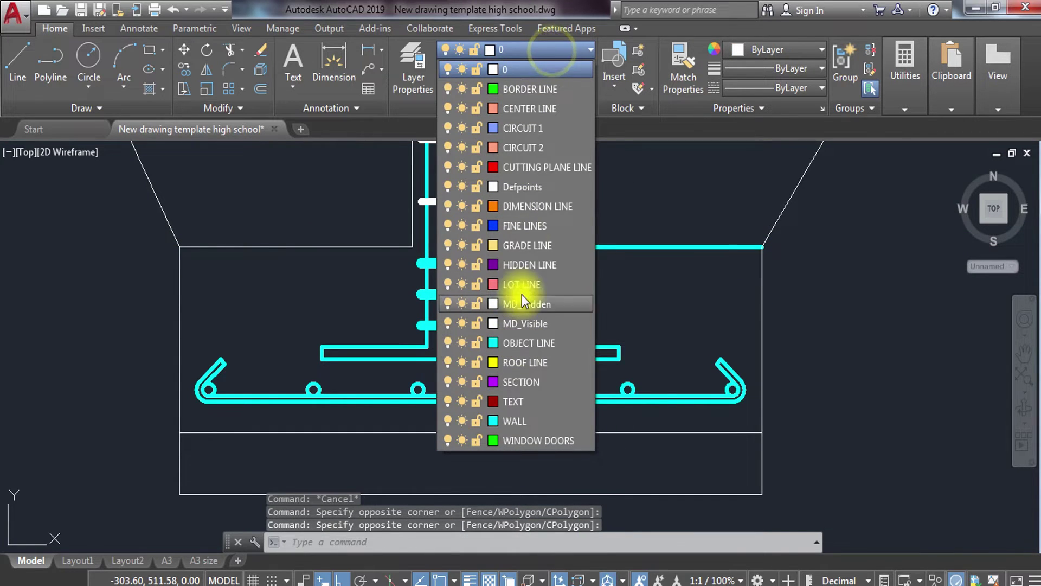
left_click(529, 227)
key("Escape")
key("Escape")
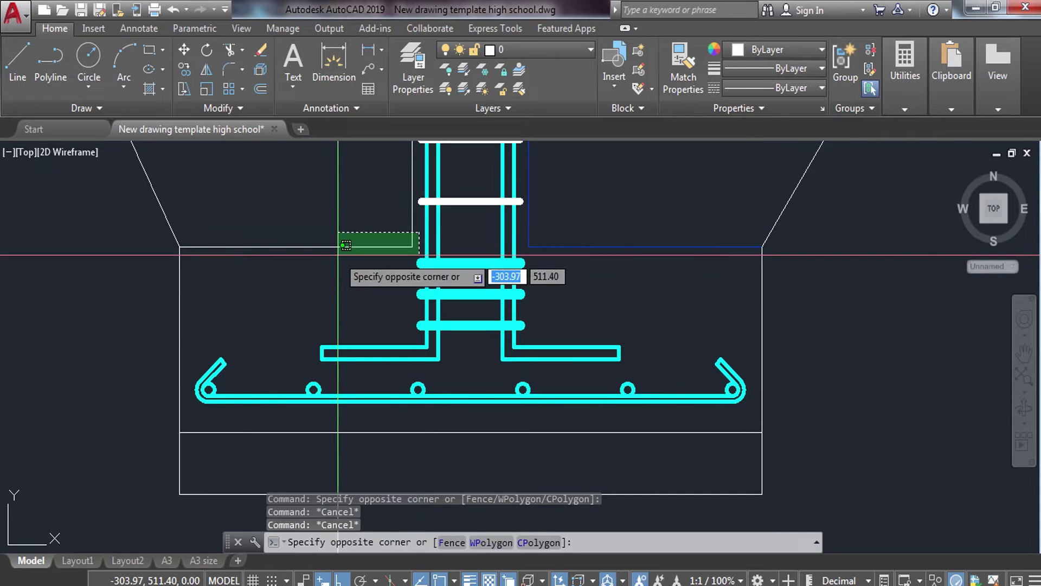
left_click(133, 316)
- Trim the extra left vertical segment off the footing outline
key("Escape")
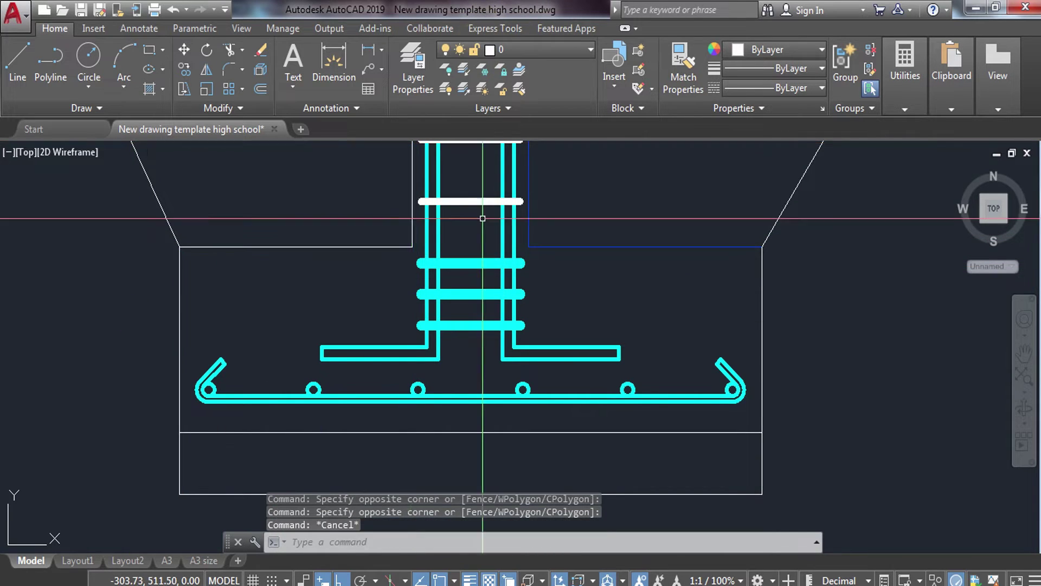
type("tr")
key("Return")
key("Return")
left_click_drag(173, 480, 187, 466)
left_click(723, 431)
left_click(764, 464)
key("Escape")
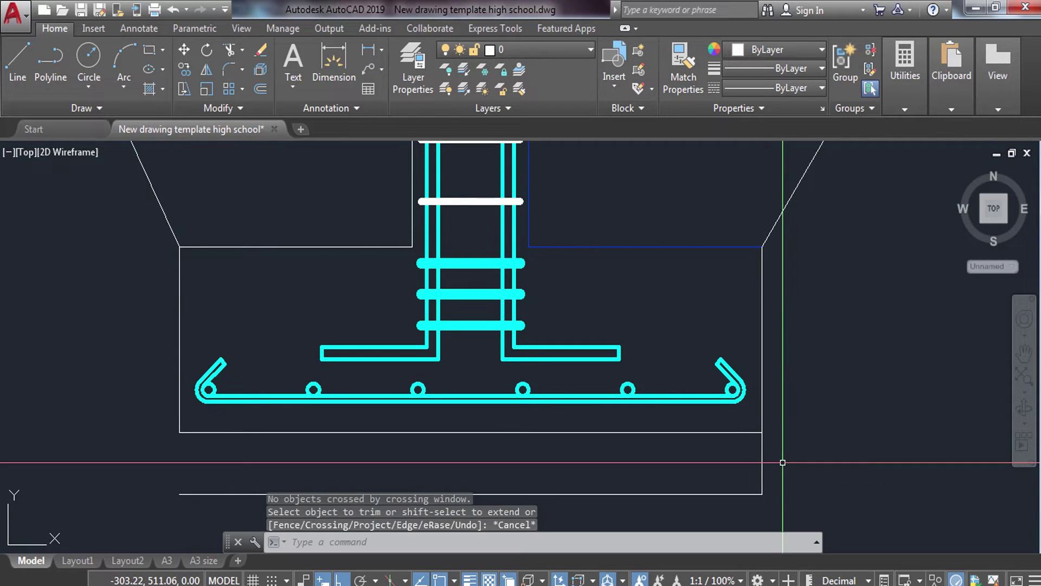
- Trim away the right edge below the footing base
key("Escape")
middle_click_drag(767, 407, 703, 297)
type("tr")
key("Return")
key("Return")
left_click(712, 340)
left_click(681, 369)
key("Escape")
type("rerec")
key("Return")
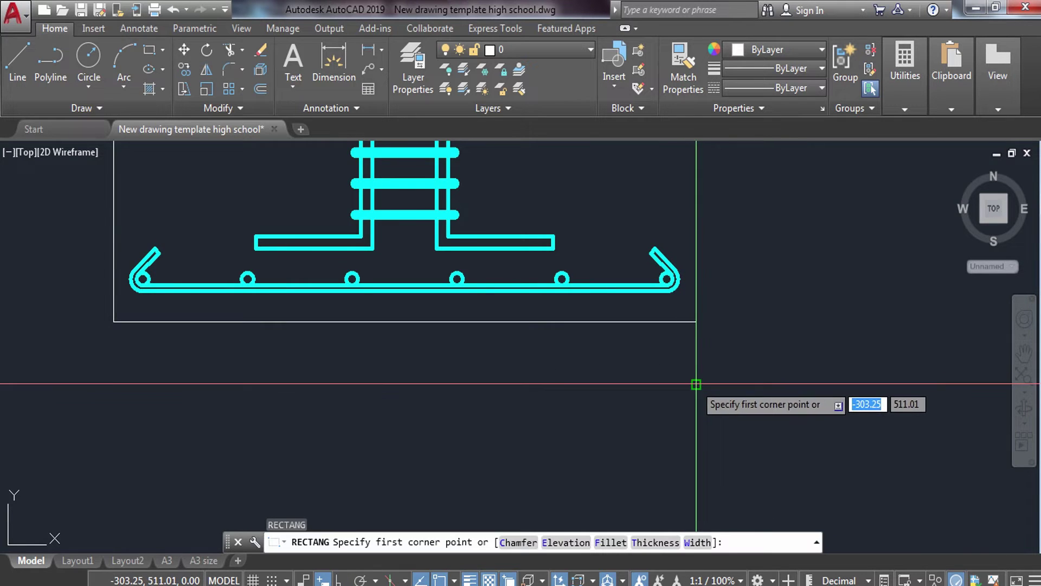
- Cancel the stray rectangle and start Match Properties (MA) with a cyan rebar as source
left_click(113, 322)
key("Escape")
scroll(316, 350, "down", 5)
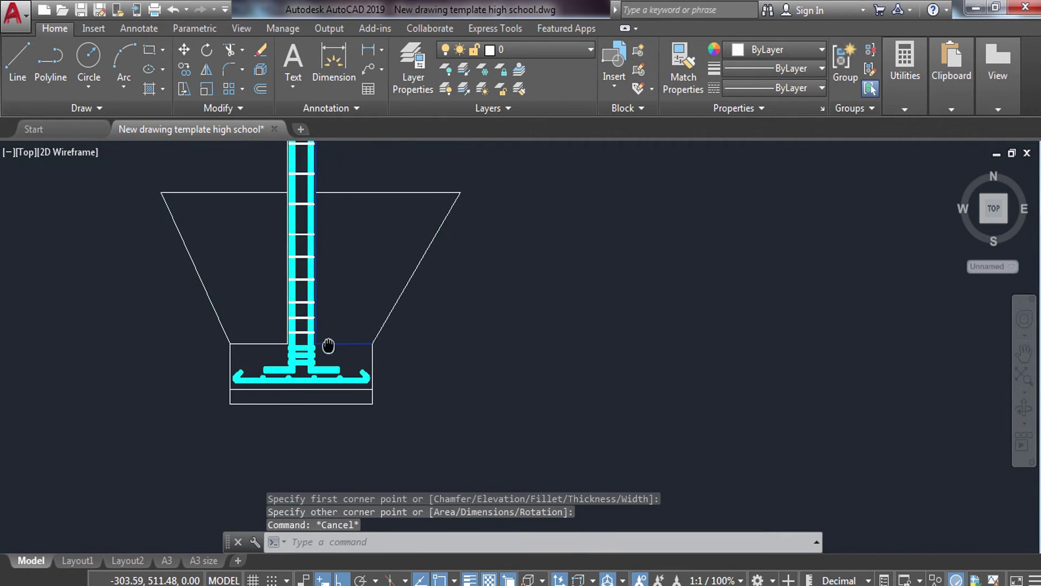
type("ma")
key("Return")
scroll(316, 352, "up", 2)
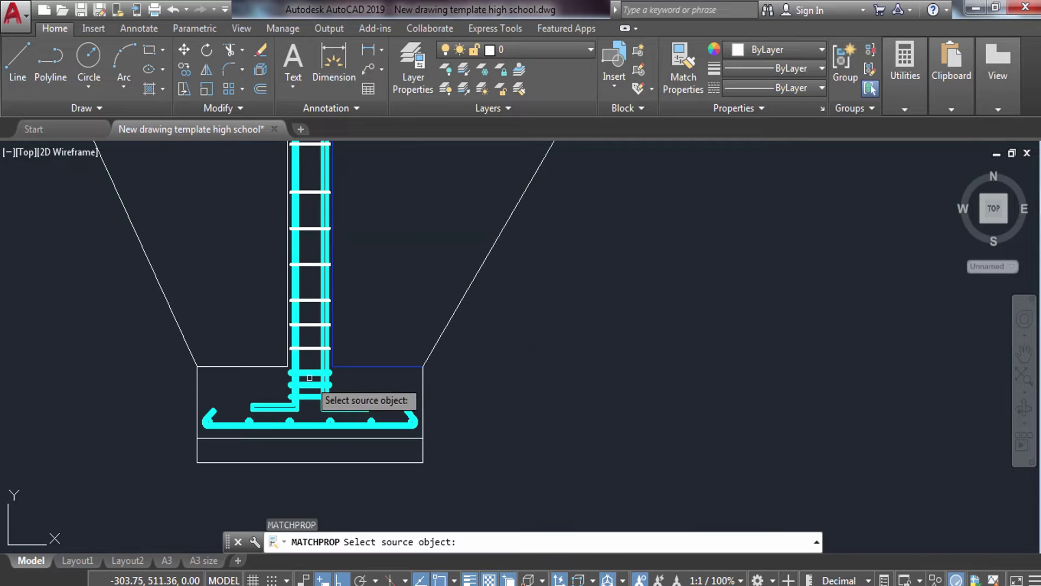
left_click(312, 373)
key("Return")
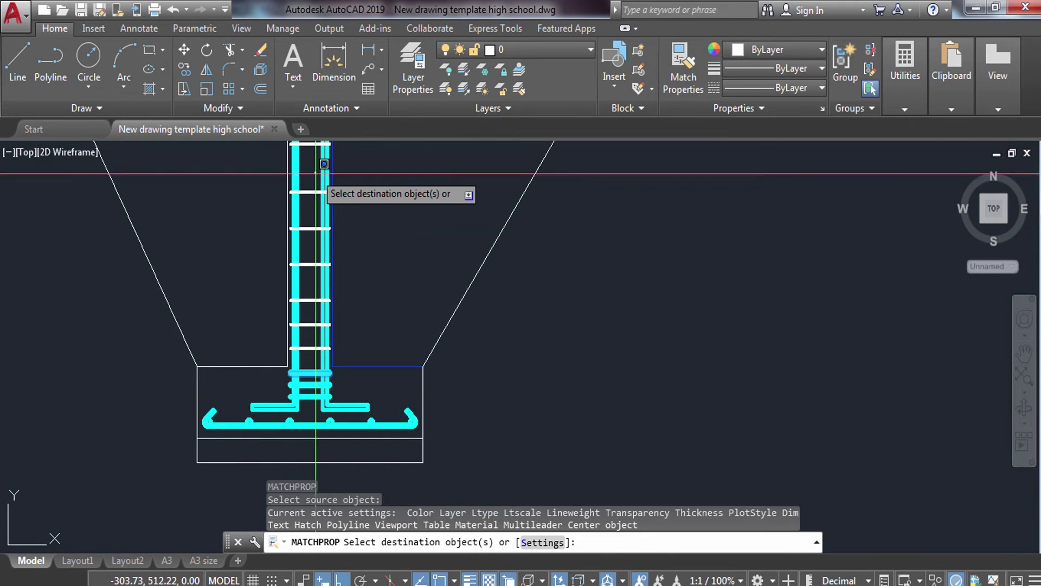
- Turn the column's white ladder rungs, lower and top, cyan
left_click(315, 172)
left_click(300, 370)
scroll(305, 305, "up", 2)
scroll(372, 233, "up", 2)
scroll(369, 214, "up", 2)
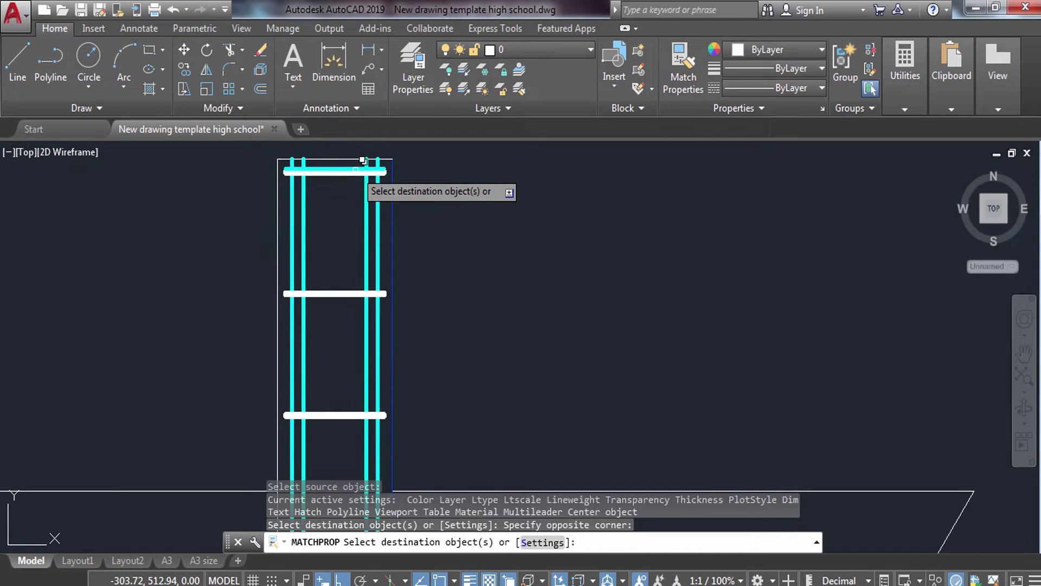
scroll(363, 159, "up", 3)
scroll(358, 168, "up", 1)
left_click(353, 173)
scroll(353, 174, "down", 4)
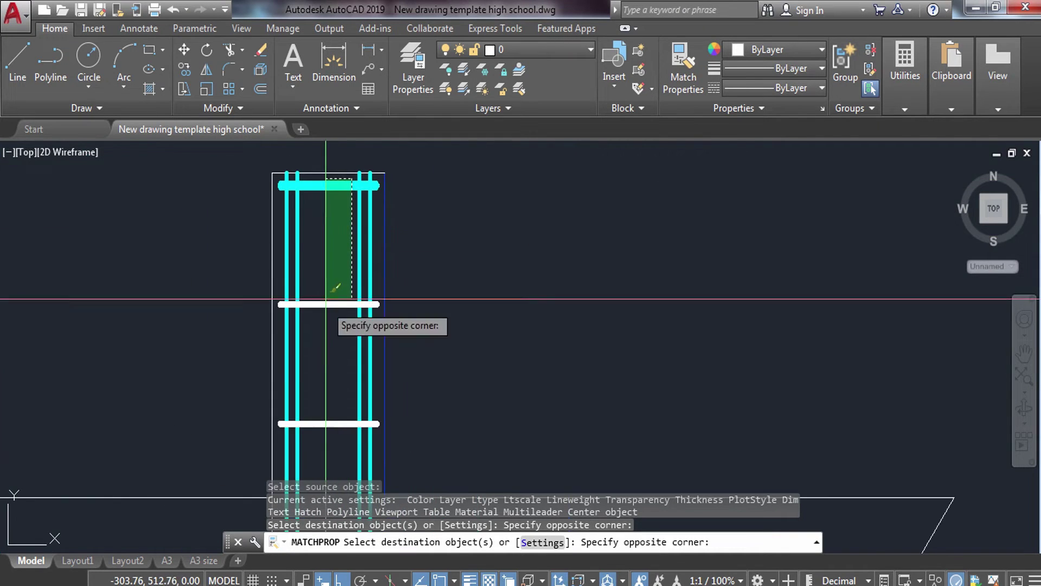
left_click(329, 420)
middle_click_drag(312, 412, 383, 270)
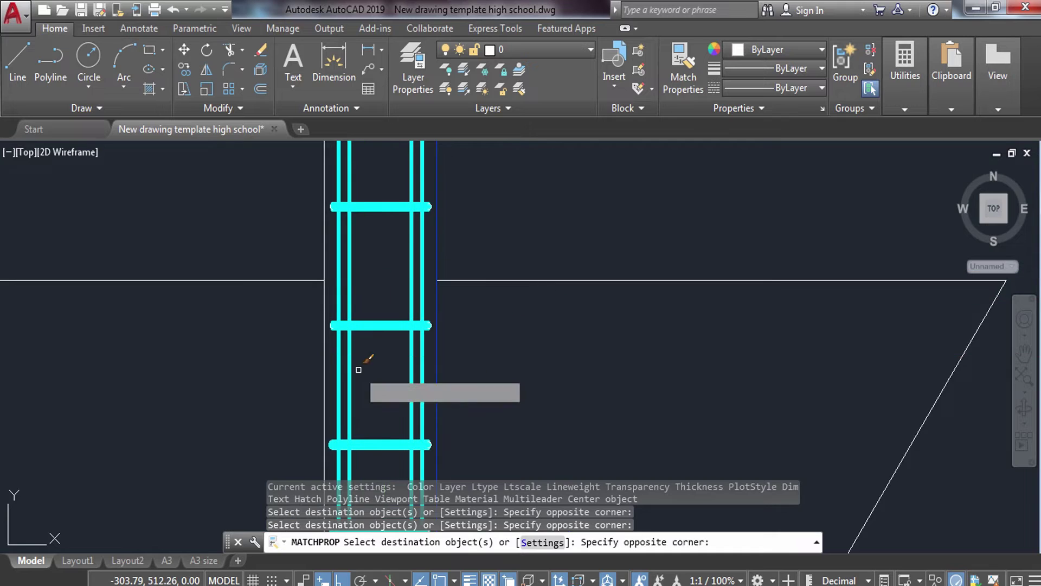
scroll(381, 348, "down", 7)
key("Escape")
- Match the footing box edges and the plan rebar mesh to the cyan source
scroll(405, 418, "up", 4)
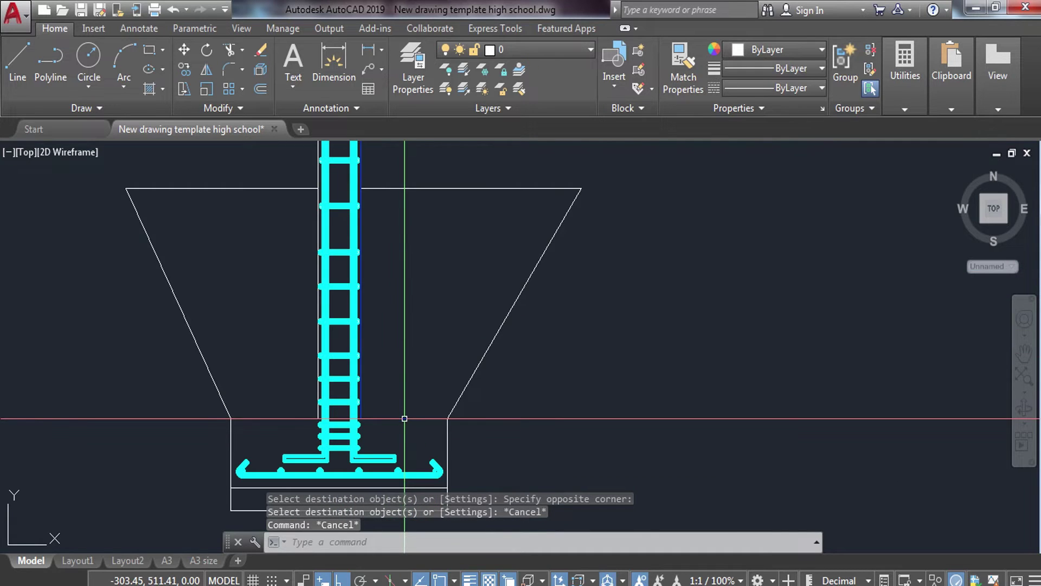
type("ma")
key("Return")
left_click(401, 418)
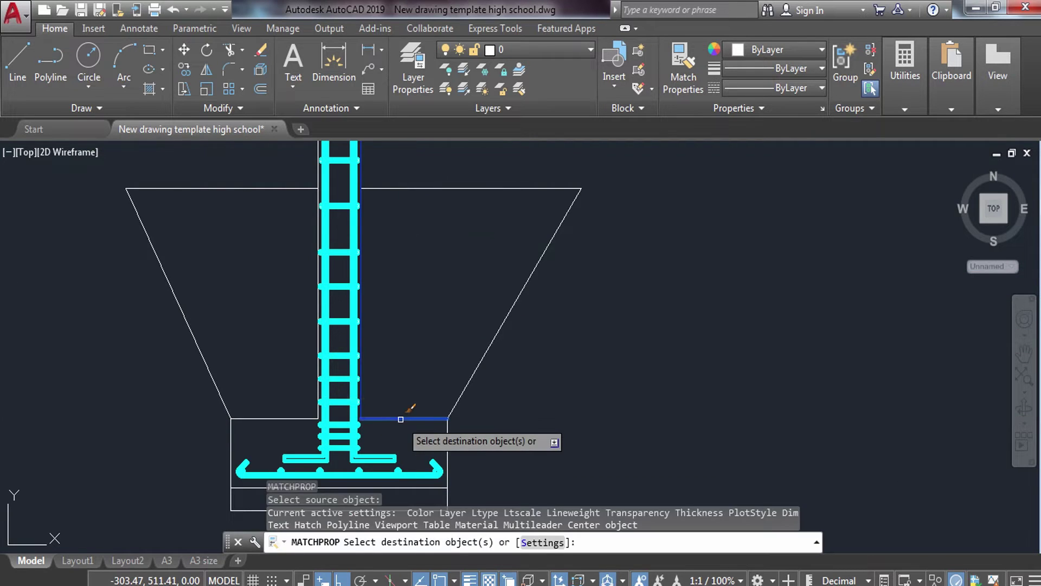
left_click(277, 401)
left_click(216, 436)
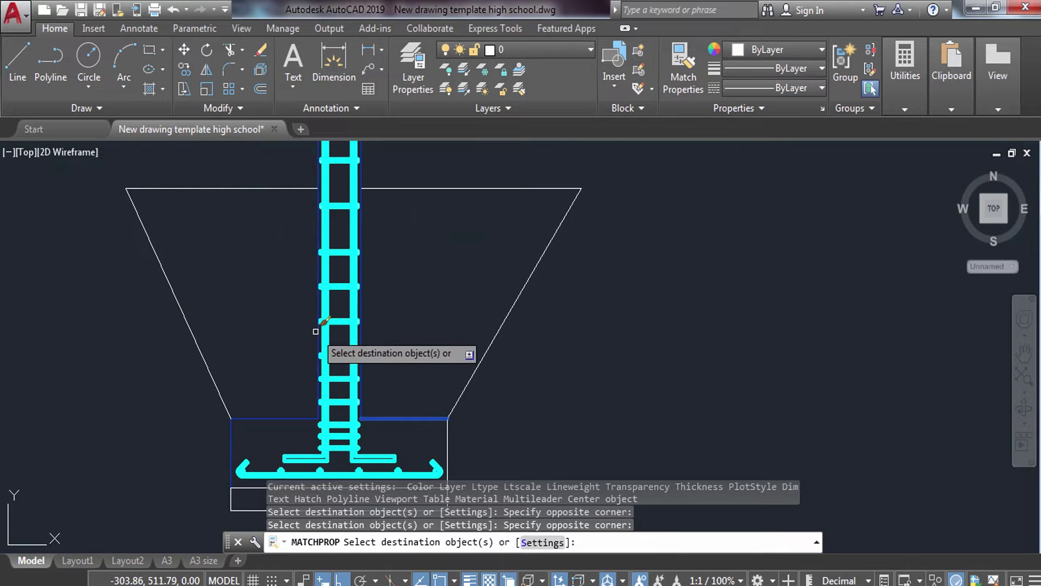
left_click(456, 424)
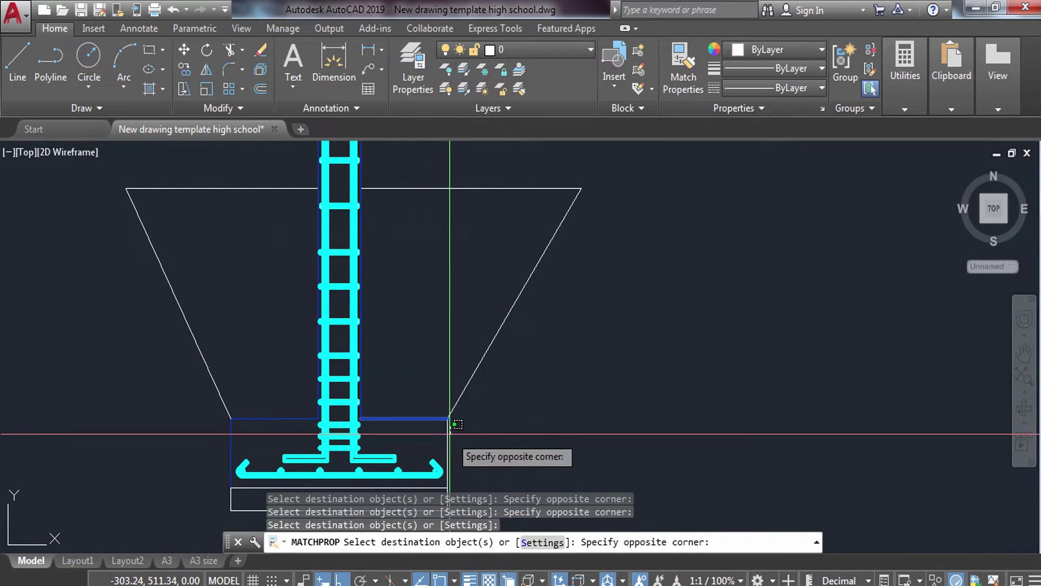
scroll(449, 434, "down", 4)
middle_click_drag(400, 233, 425, 336)
scroll(391, 200, "up", 4)
left_click(392, 200)
left_click(418, 285)
scroll(430, 309, "up", 4)
key("Escape")
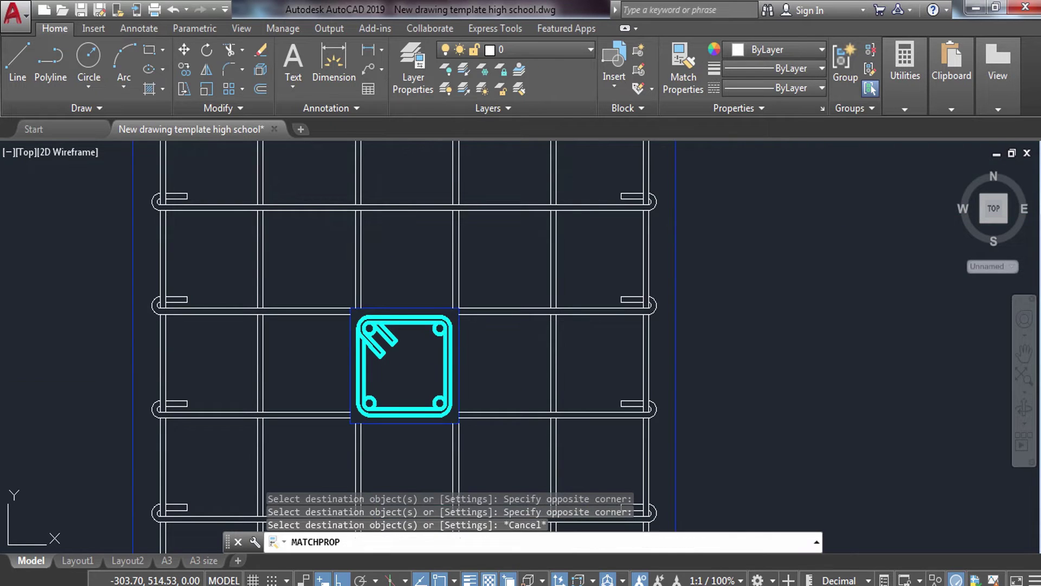
- Start matching the mesh's right part from the cyan stirrup, then cancel
scroll(449, 214, "down", 3)
key("Return")
scroll(391, 190, "up", 2)
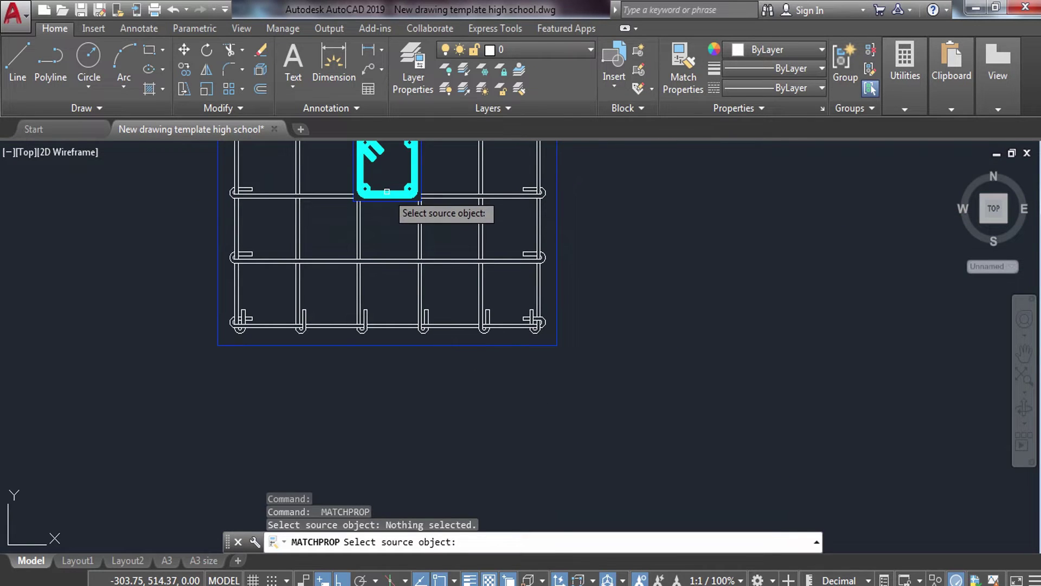
left_click(387, 192)
scroll(493, 187, "up", 2)
left_click(574, 173)
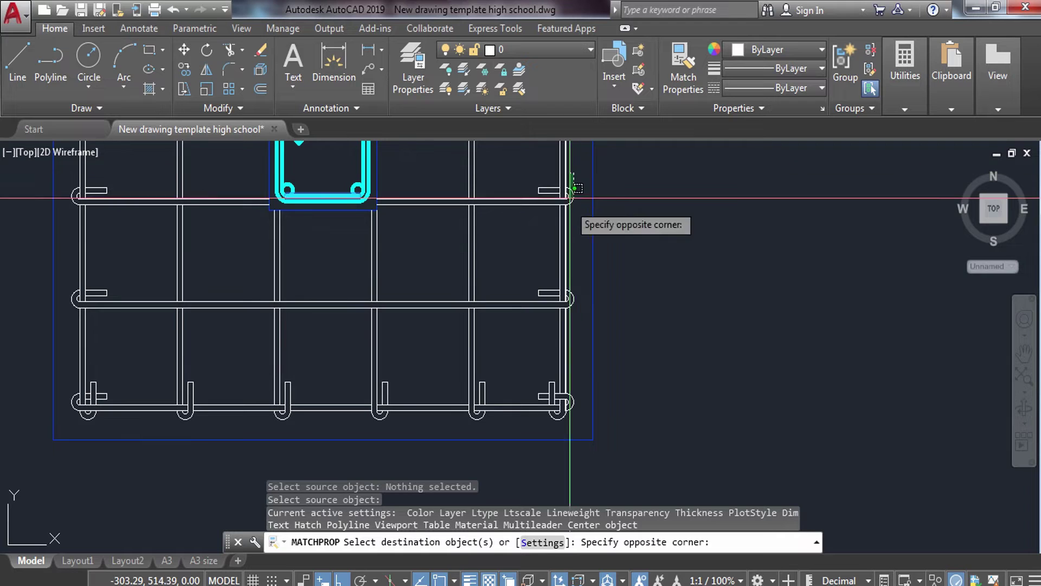
key("Escape")
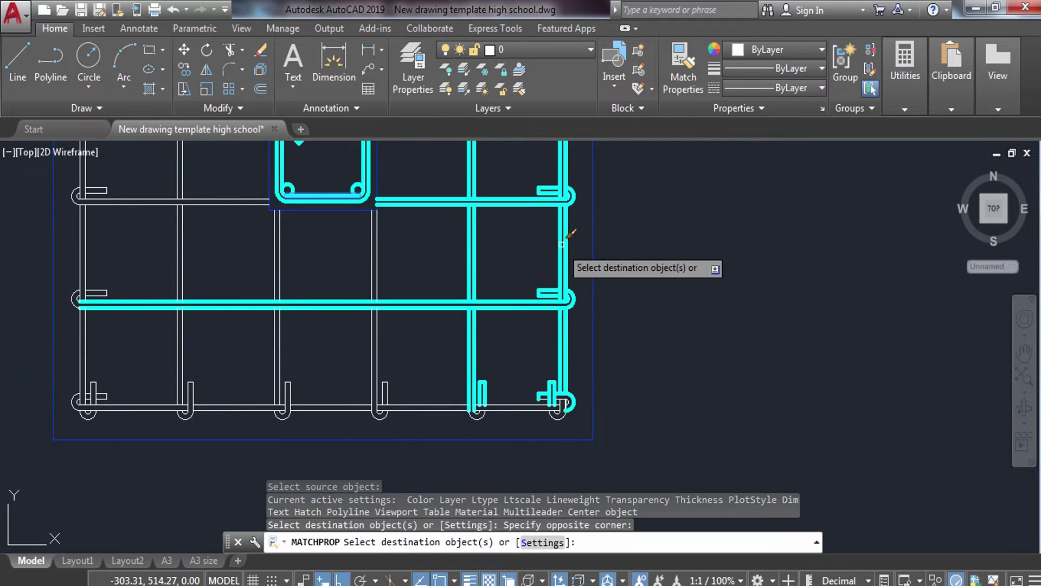
scroll(566, 230, "up", 3)
key("Escape")
scroll(567, 233, "up", 2)
key("Escape")
scroll(562, 233, "down", 1)
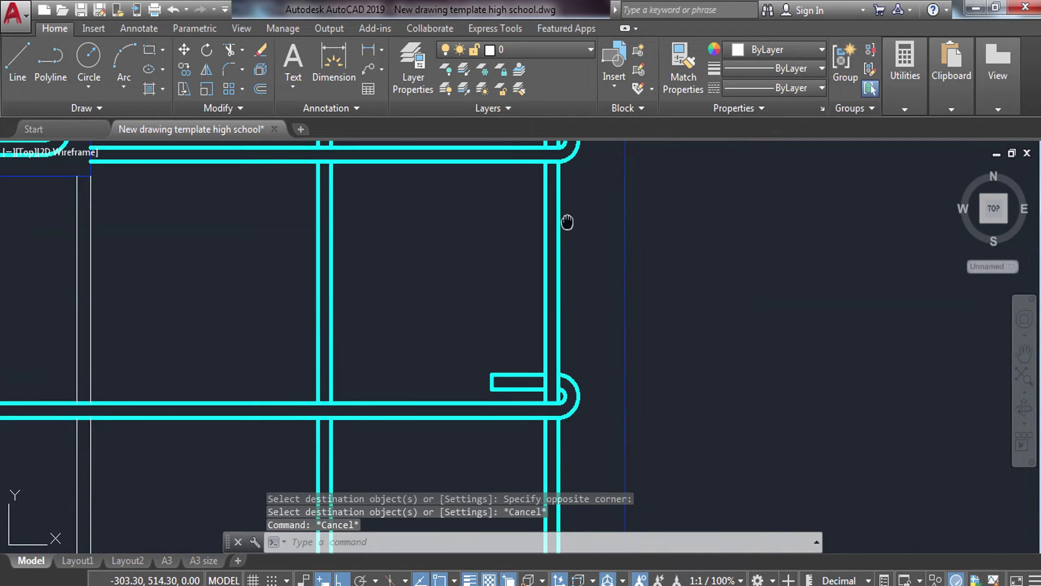
middle_click_drag(566, 473, 566, 336)
- Match the middle, bottom-right and left mesh bars to a cyan mesh bar
key("Return")
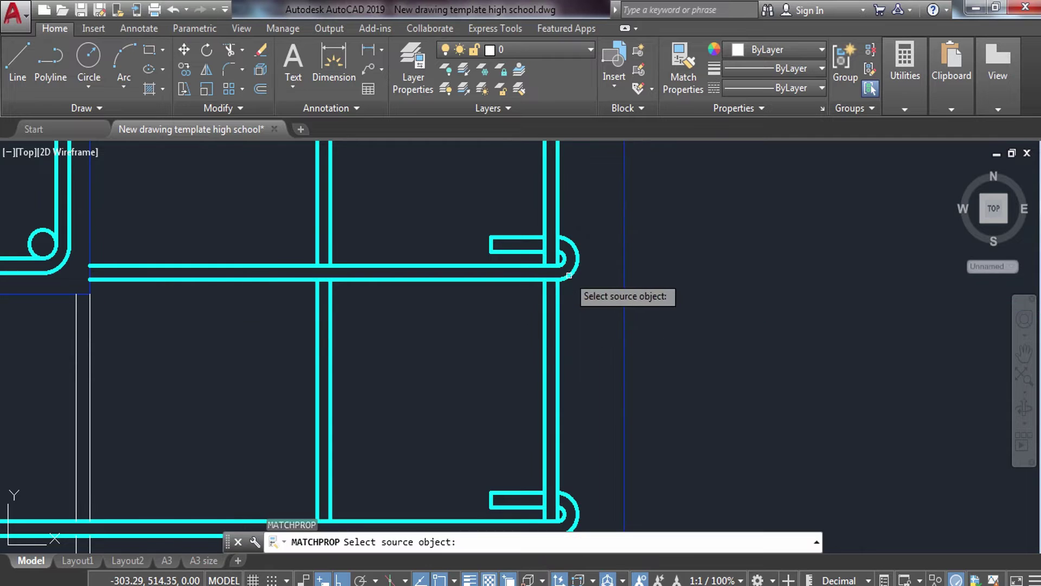
left_click(574, 265)
scroll(517, 299, "down", 3)
scroll(593, 249, "up", 2)
left_click(593, 249)
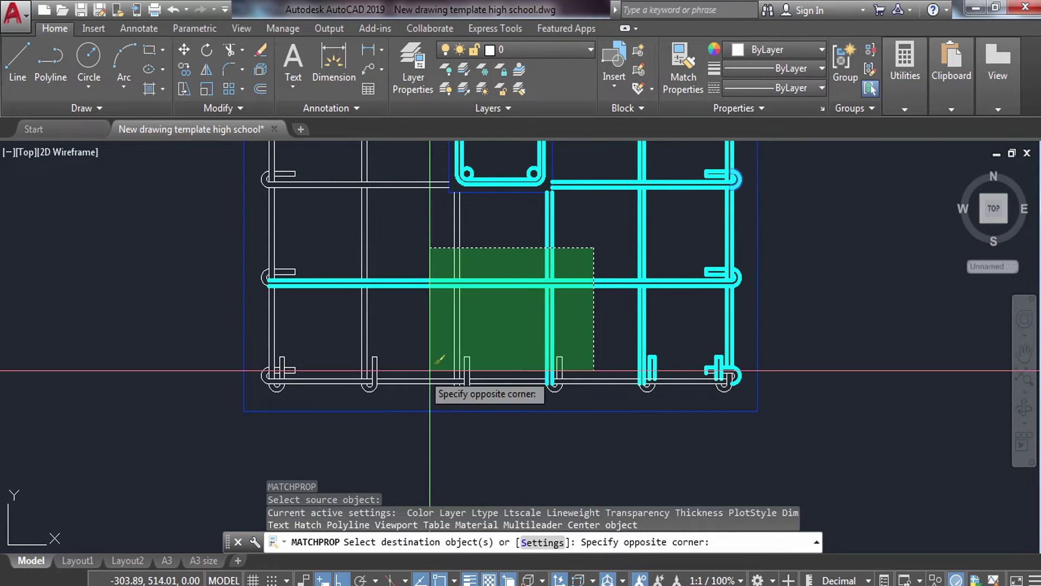
left_click(273, 374)
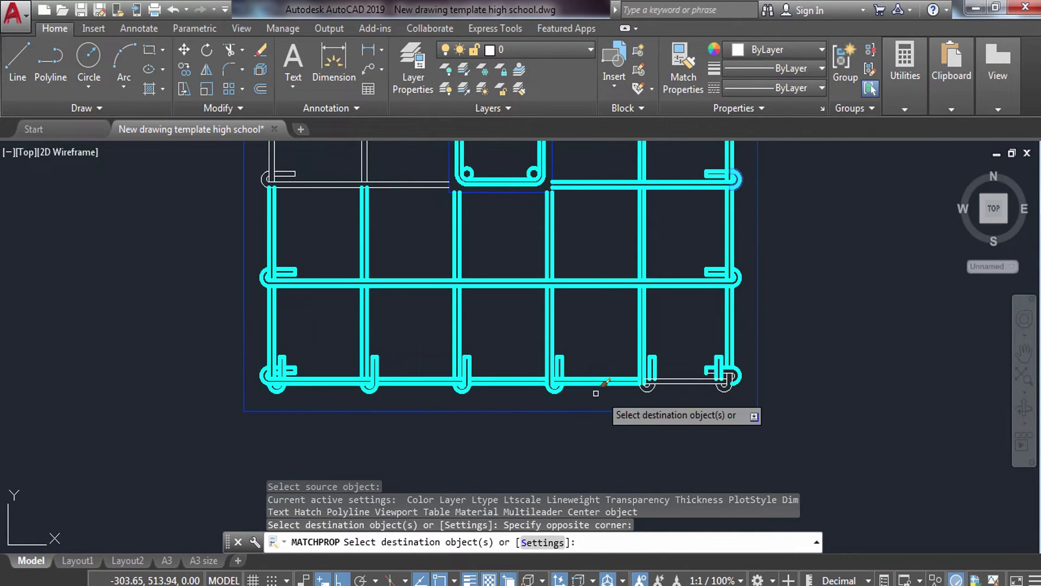
left_click(742, 345)
left_click(646, 383)
scroll(502, 219, "up", 2)
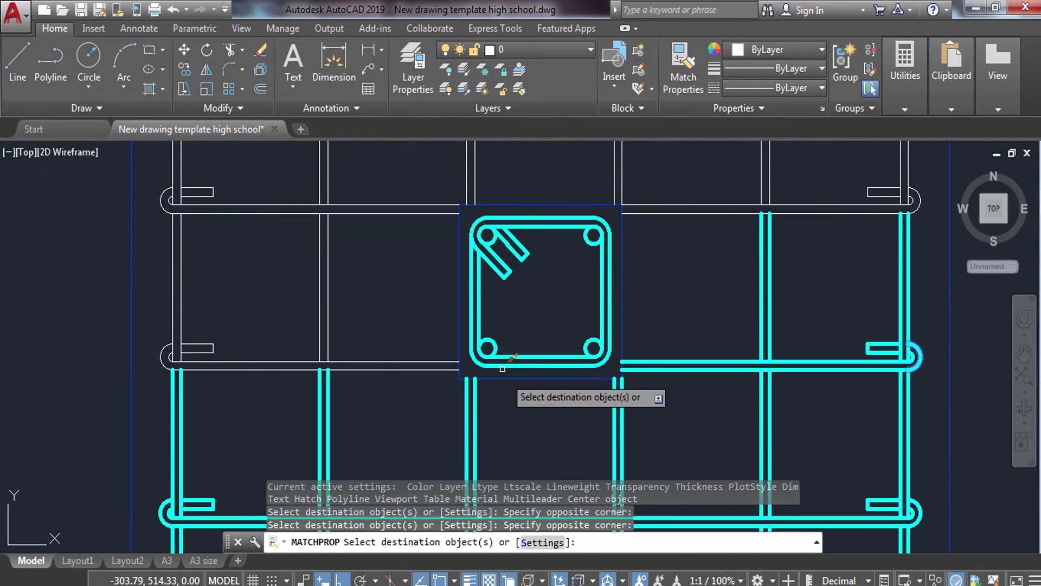
left_click(400, 158)
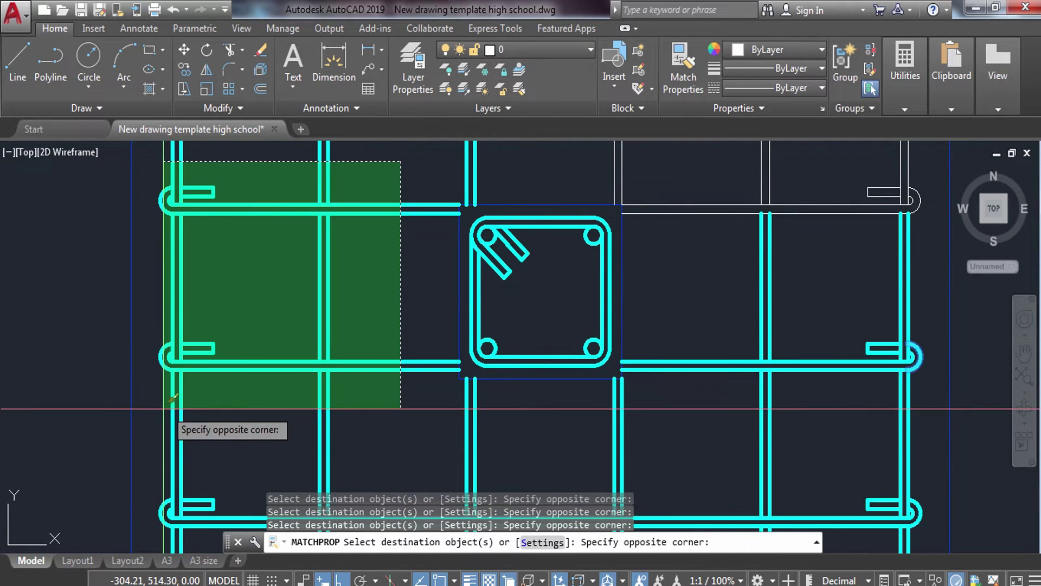
left_click(168, 347)
- Turn the upper mesh verticals, top mesh bar and hooks cyan
middle_click_drag(835, 139, 759, 315)
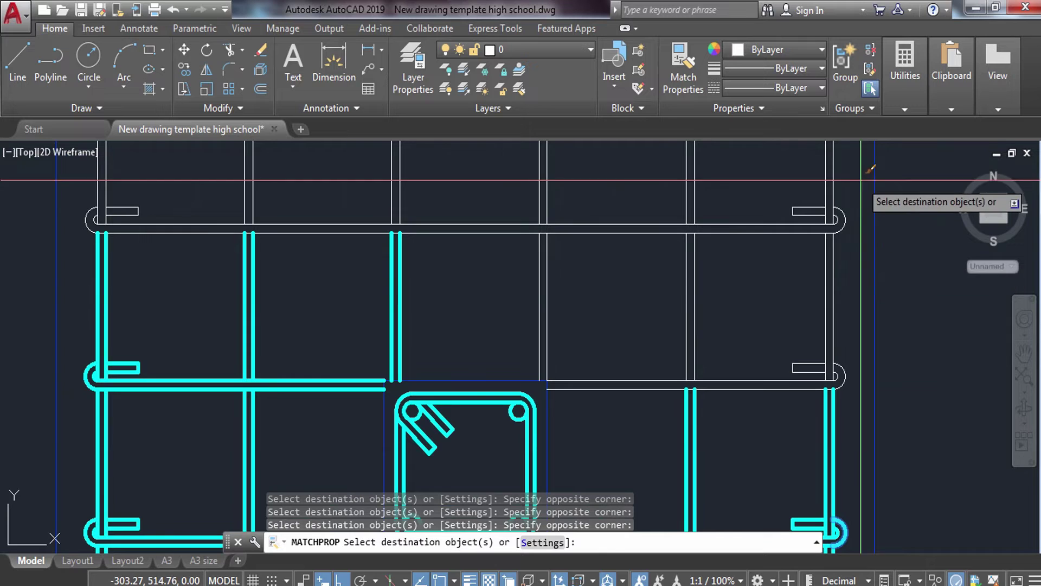
left_click(861, 180)
left_click(719, 388)
left_click(623, 202)
left_click(456, 247)
middle_click_drag(527, 205, 521, 409)
left_click(841, 254)
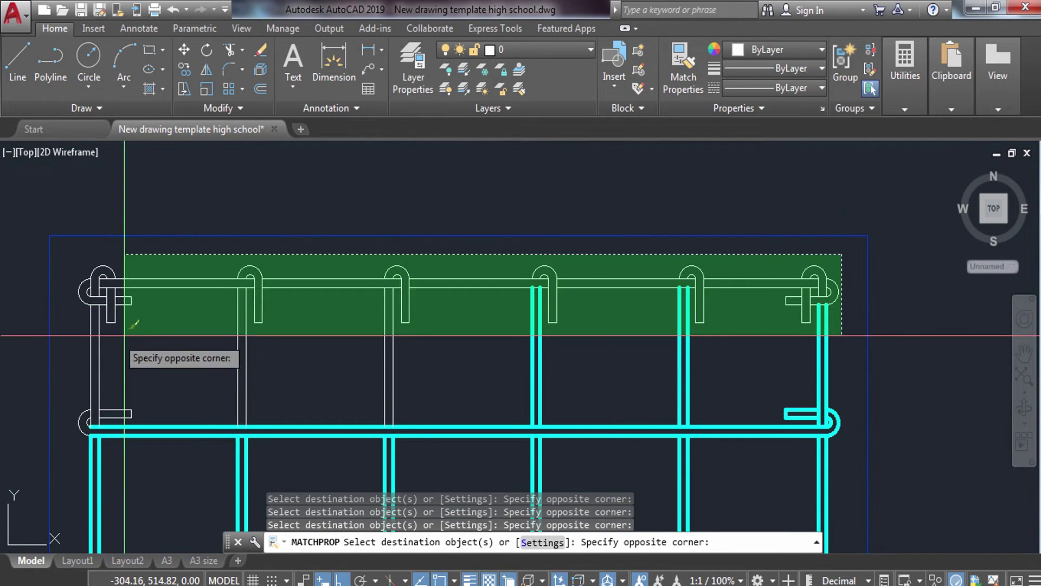
left_click(103, 428)
key("Escape")
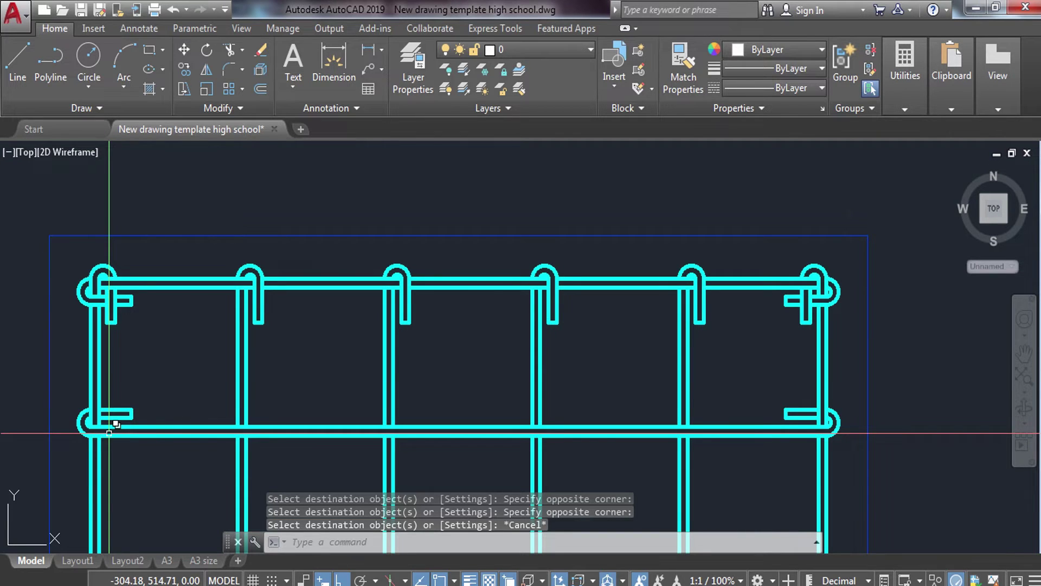
- Put both halves of the ground line on the GRADE LINE layer
scroll(217, 388, "down", 4)
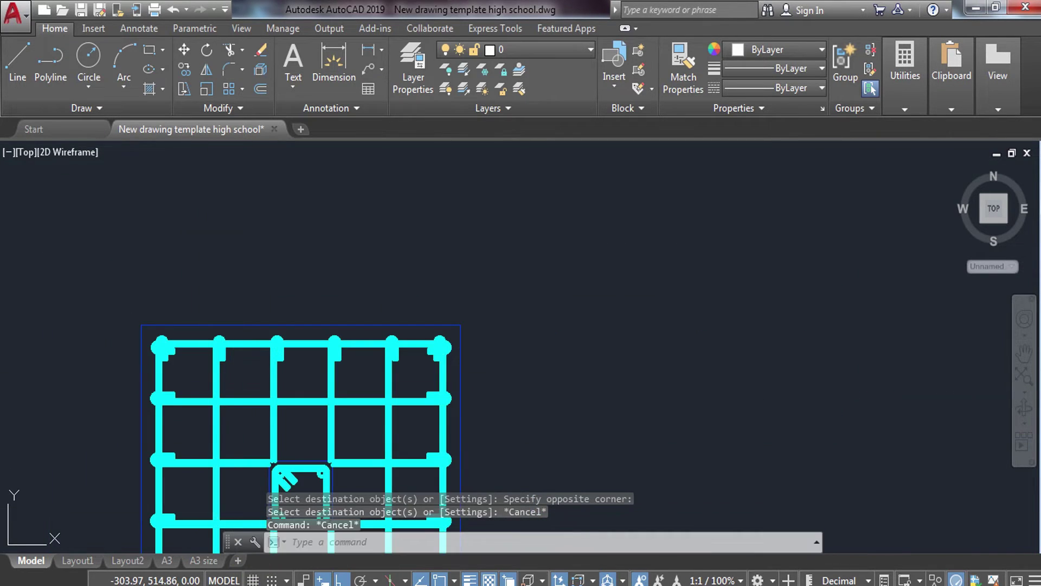
scroll(235, 352, "down", 5)
middle_click_drag(235, 357, 362, 254)
scroll(389, 274, "up", 2)
scroll(319, 296, "up", 3)
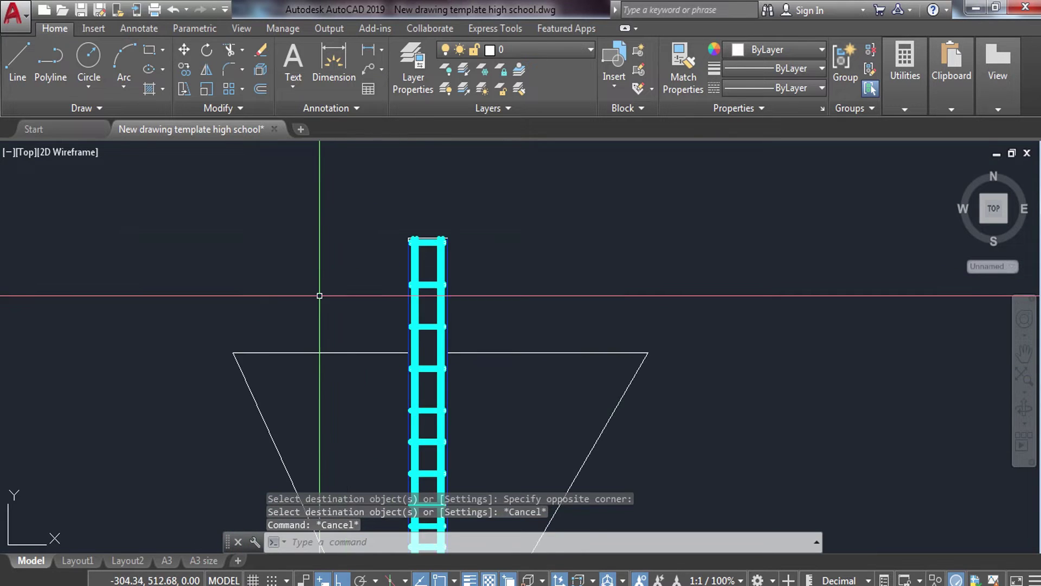
left_click(312, 353)
left_click(505, 344)
left_click(488, 380)
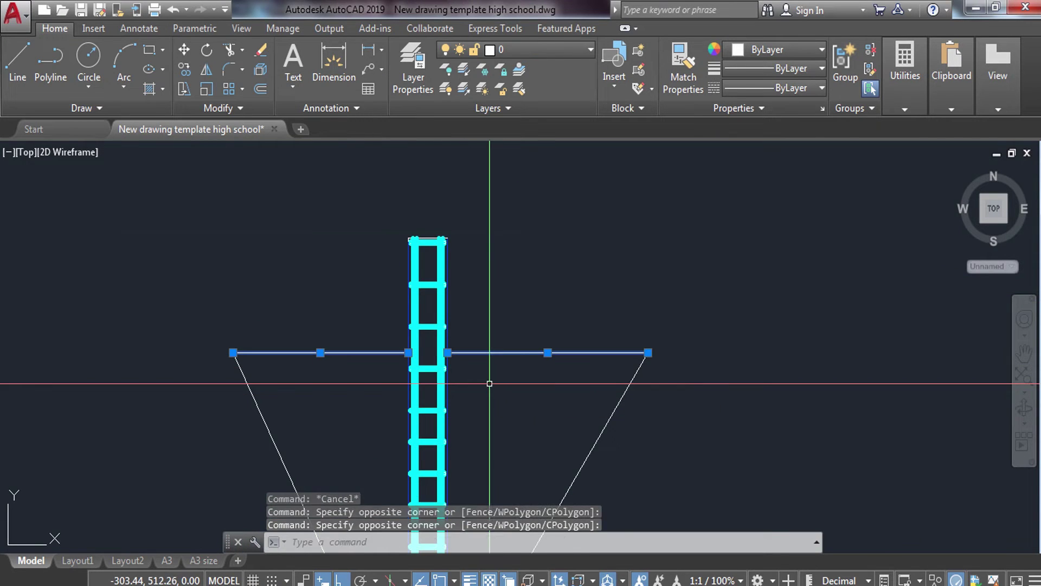
left_click(539, 50)
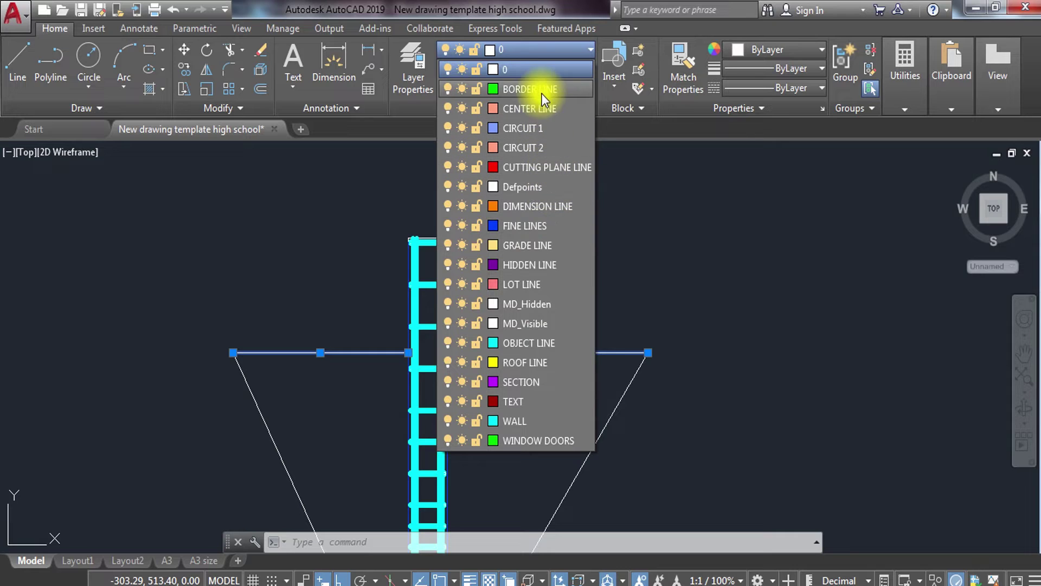
left_click(544, 243)
key("Escape")
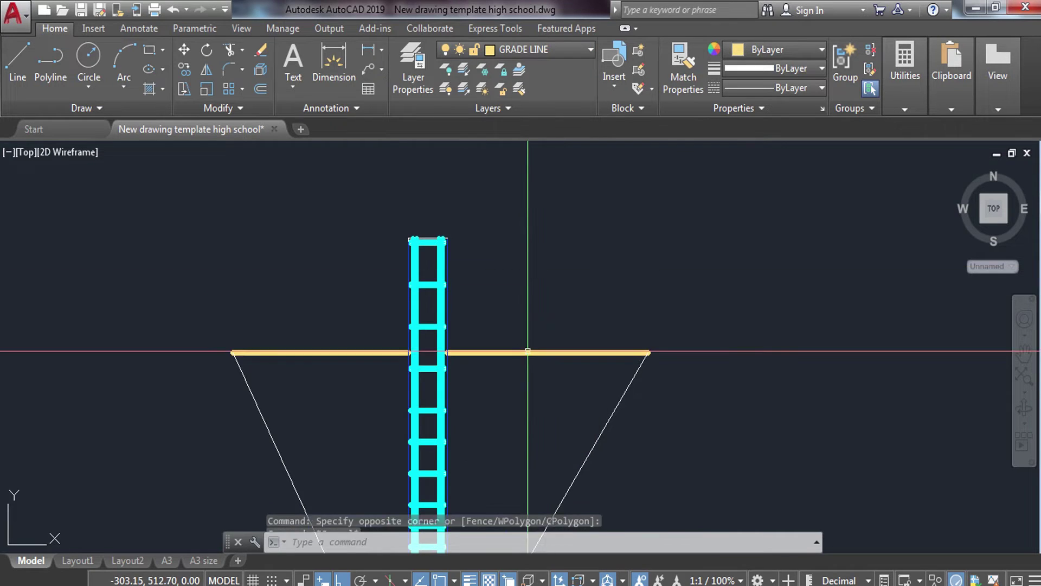
- Move the two slanted excavation lines onto the purple SECTION layer
middle_click_drag(527, 351, 510, 167)
left_click(303, 228)
left_click(255, 325)
left_click(612, 295)
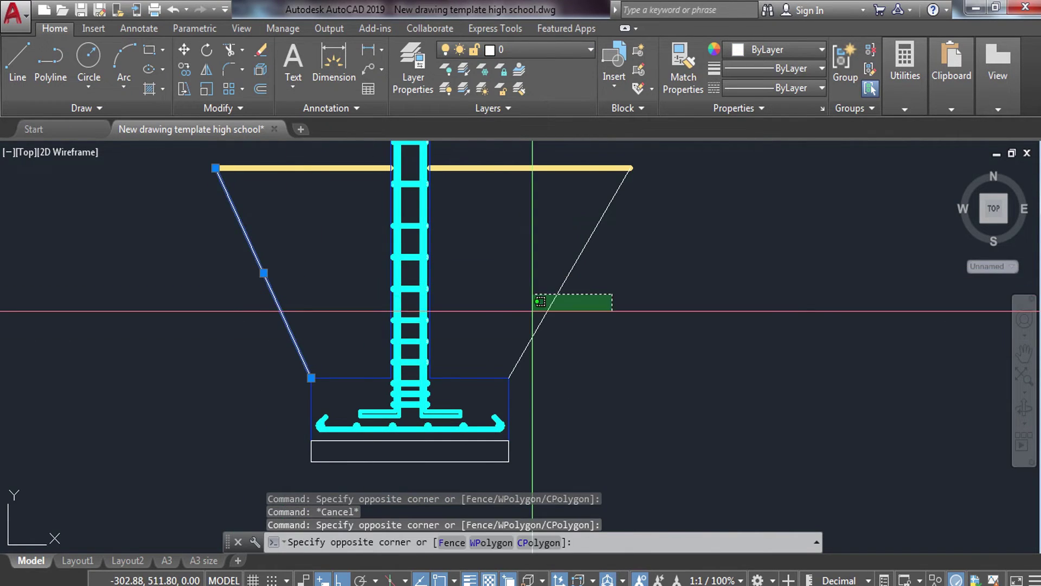
left_click(540, 301)
left_click(544, 50)
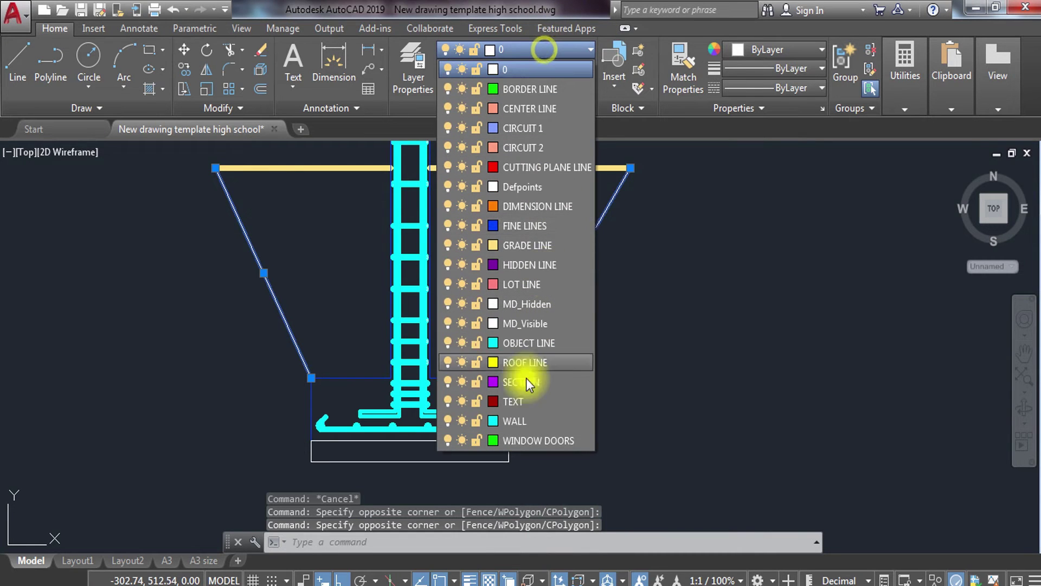
left_click(535, 386)
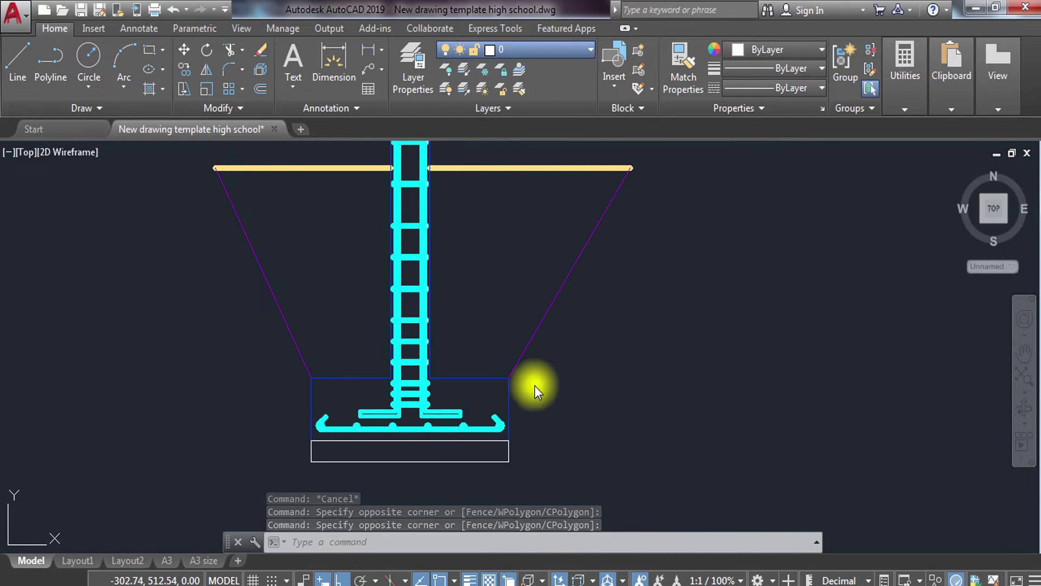
key("Escape")
middle_click_drag(347, 231, 384, 313)
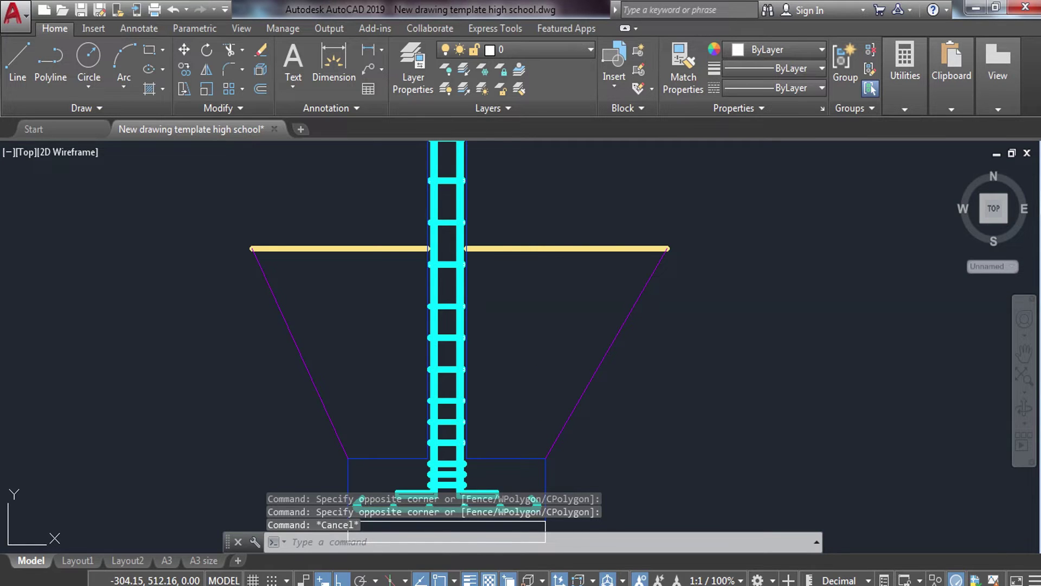
- Hatch both halves of the trapezoid with the EARTH pattern
type("h")
key("Return")
left_click(347, 96)
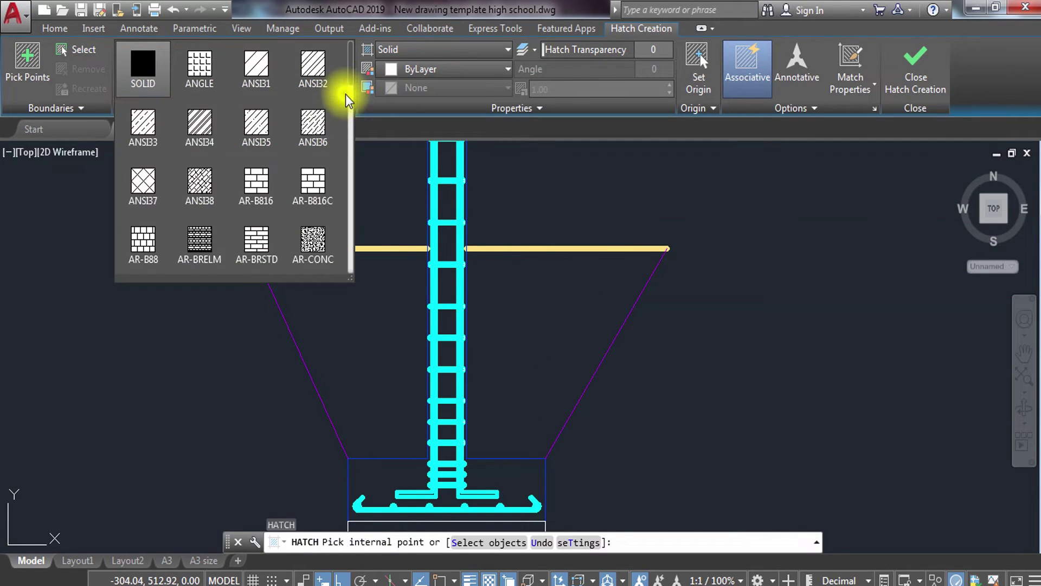
left_click(347, 93)
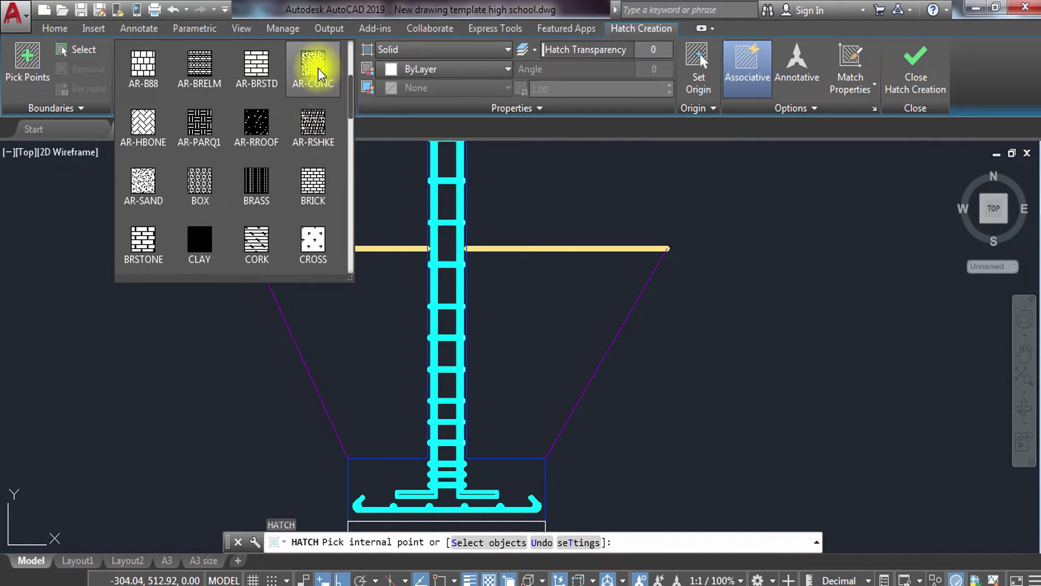
scroll(305, 227, "down", 2)
left_click(319, 195)
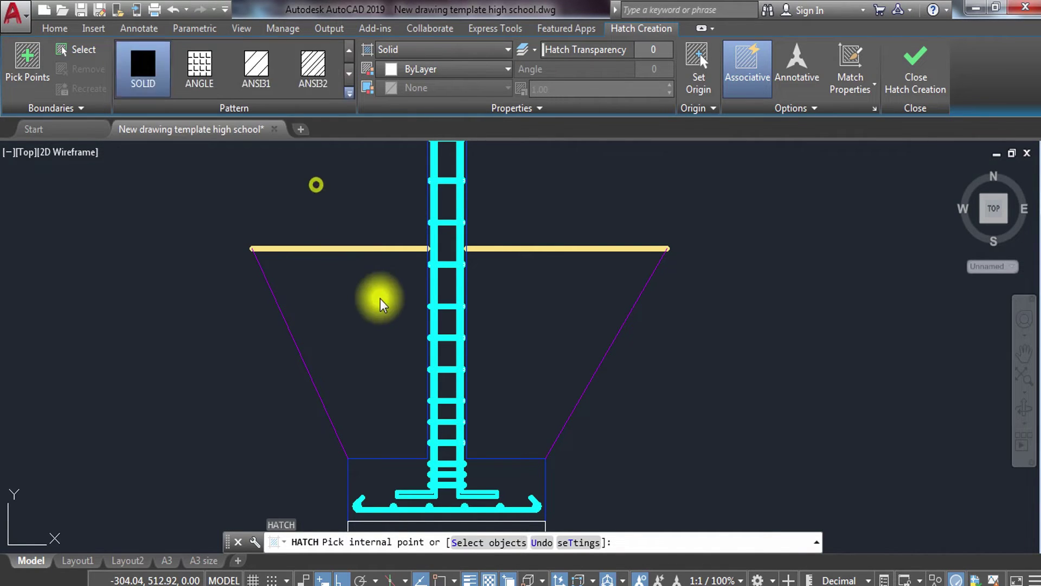
left_click(381, 317)
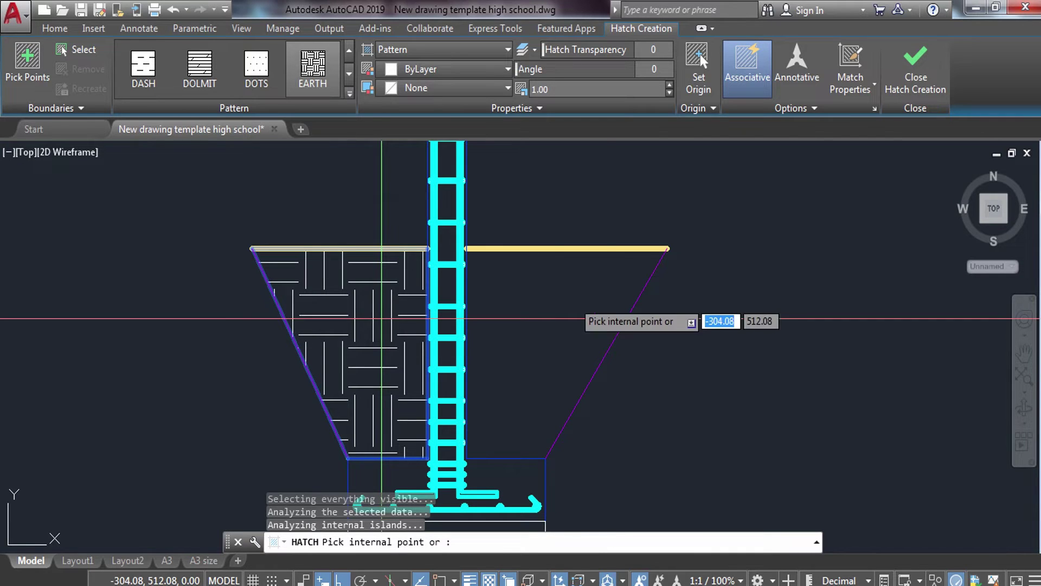
left_click(571, 319)
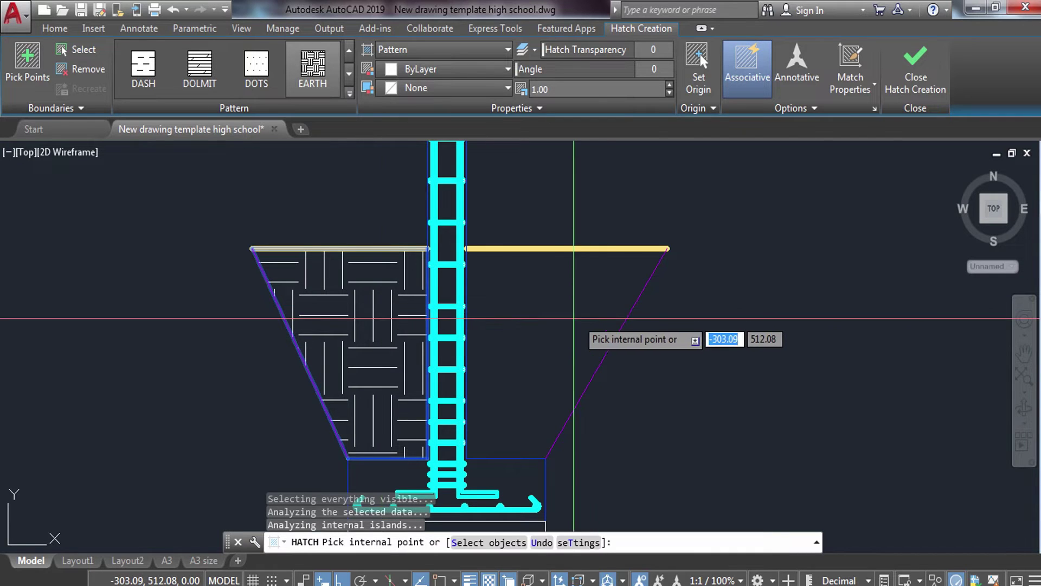
- Set the earth hatch to angle 45 and scale 0.5, and finish it
left_click(570, 88)
type(".")
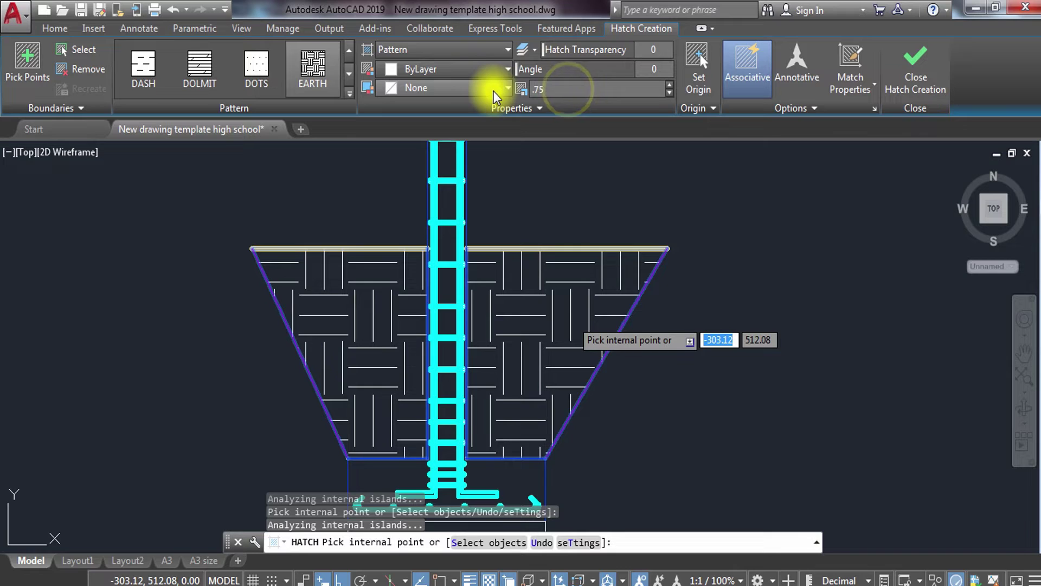
type("75")
key("Return")
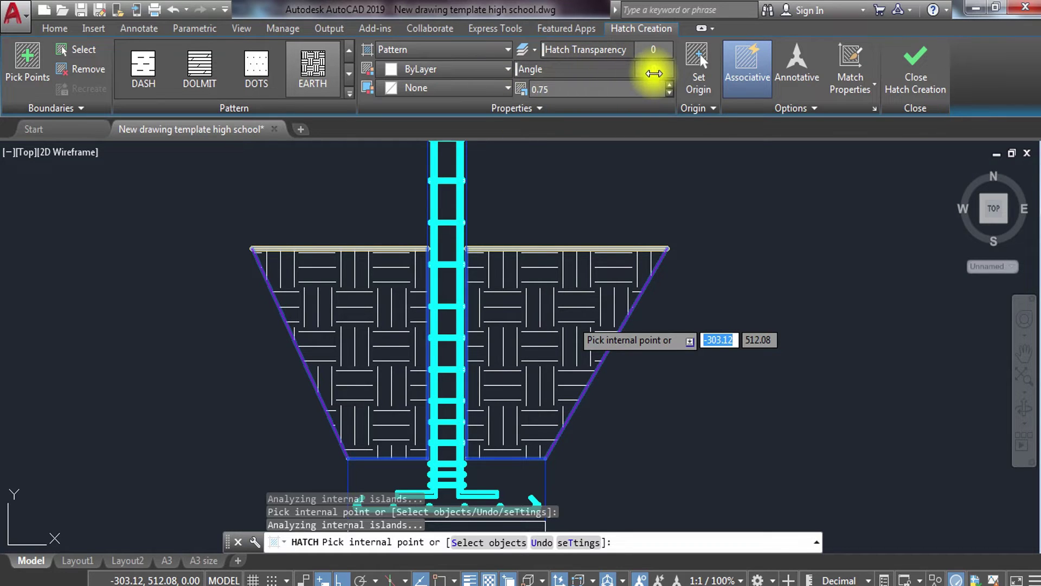
type("45")
key("Return")
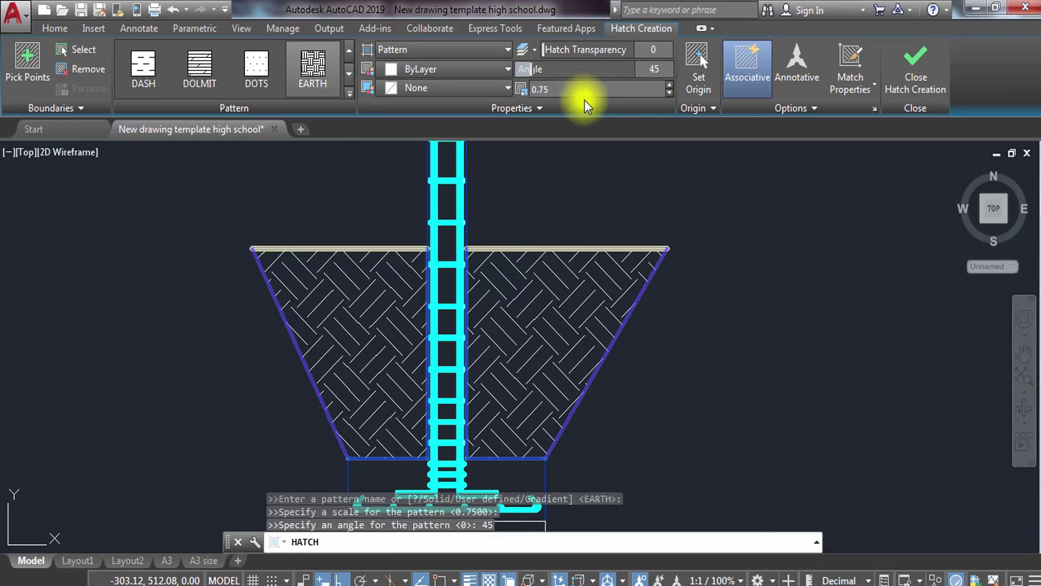
left_click(564, 86)
type(".5")
key("Return")
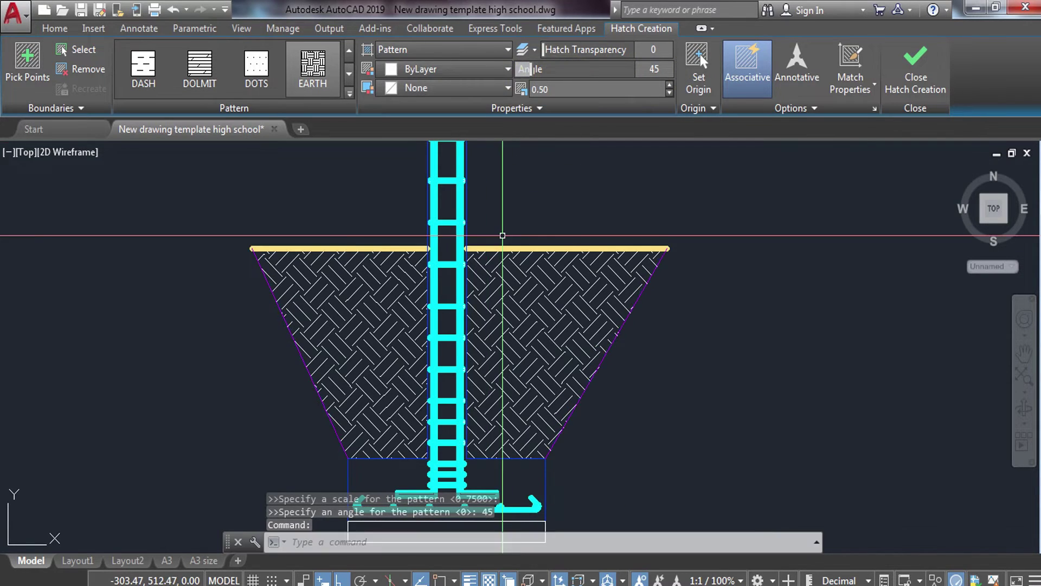
- Move the earth hatch onto the SECTION layer
scroll(503, 235, "down", 4)
left_click(527, 298)
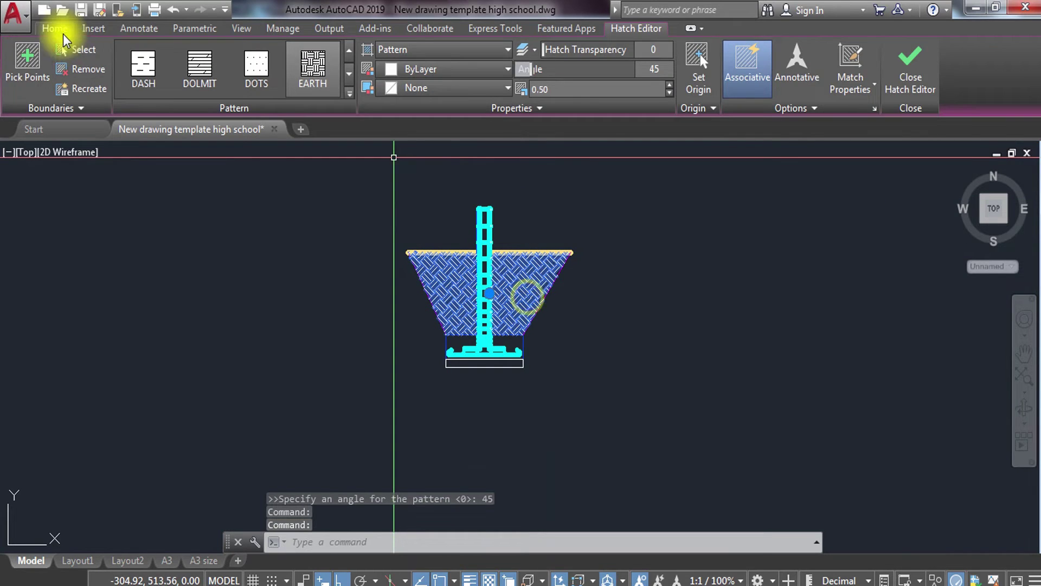
left_click(62, 33)
left_click(546, 53)
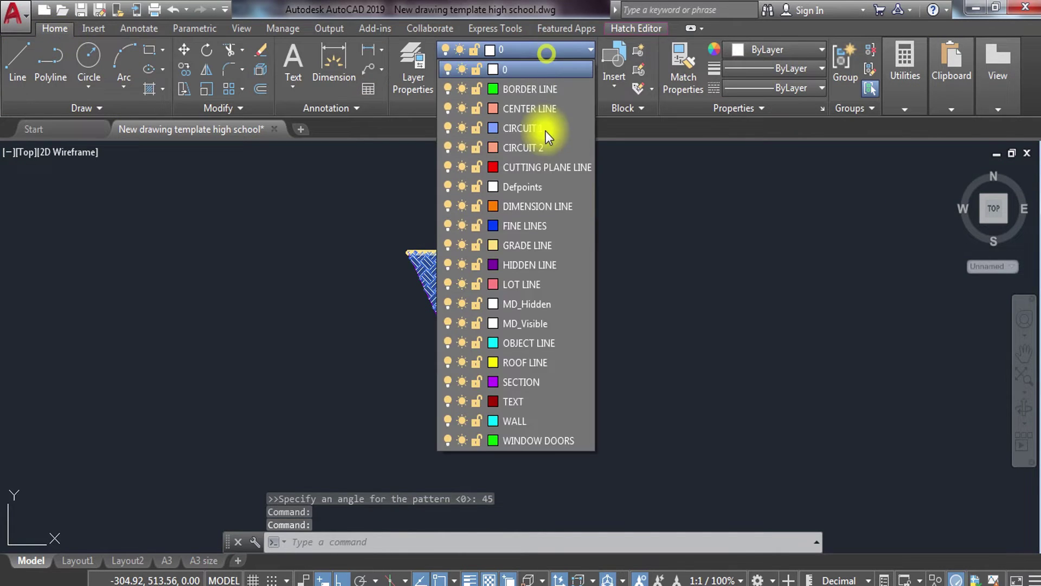
left_click(525, 382)
key("Escape")
key("Escape")
scroll(515, 385, "up", 3)
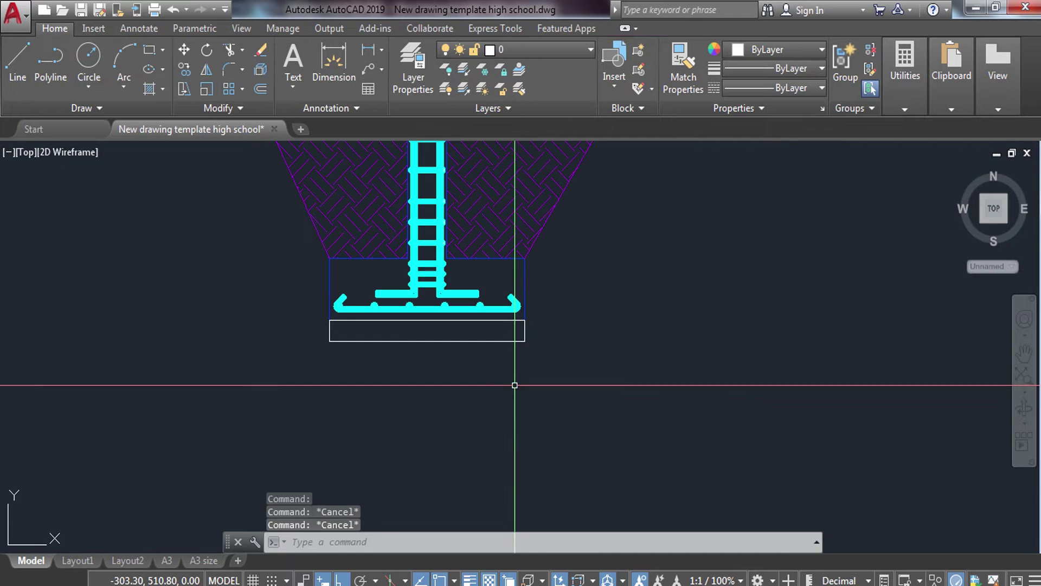
type("h")
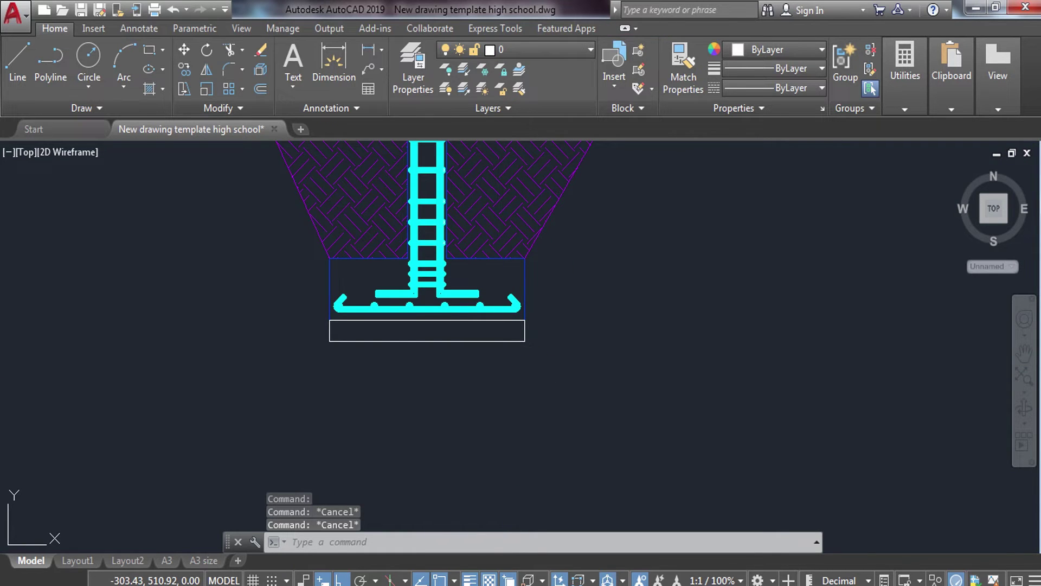
- Fill the rectangle beneath the footing with the GRAVEL hatch pattern
key("Return")
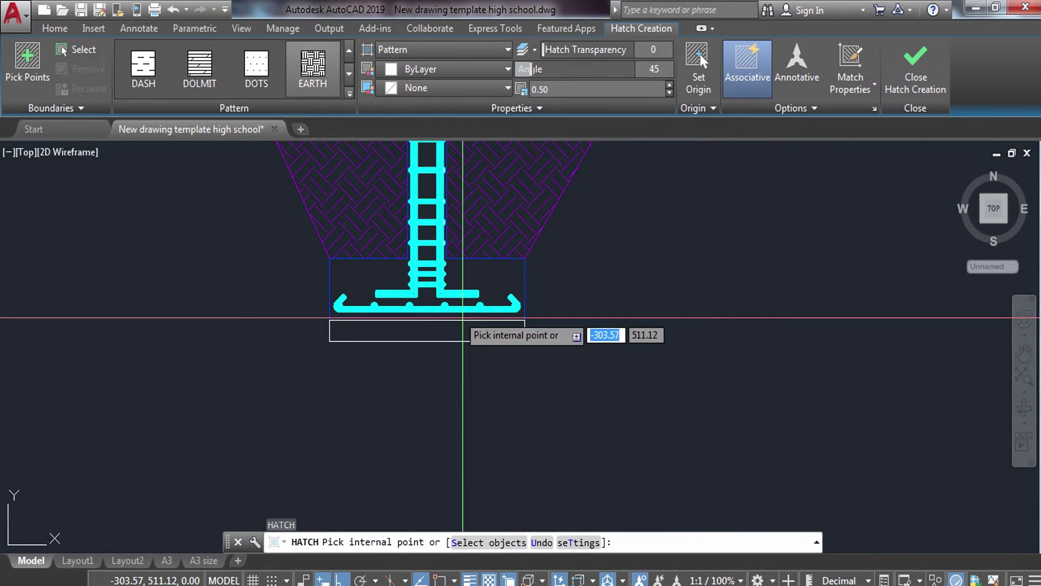
left_click(349, 93)
scroll(290, 174, "down", 2)
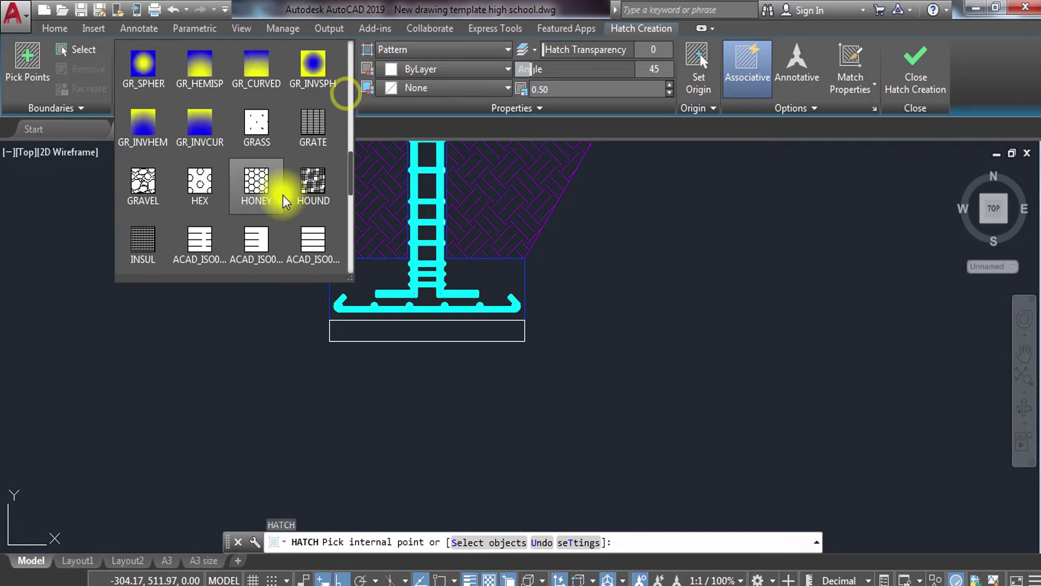
left_click(146, 181)
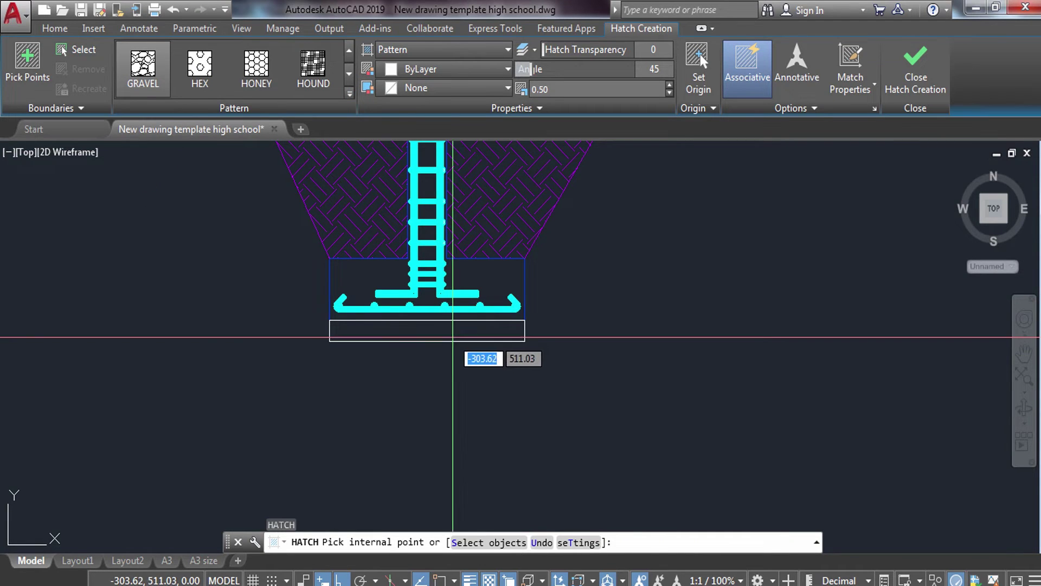
left_click(455, 333)
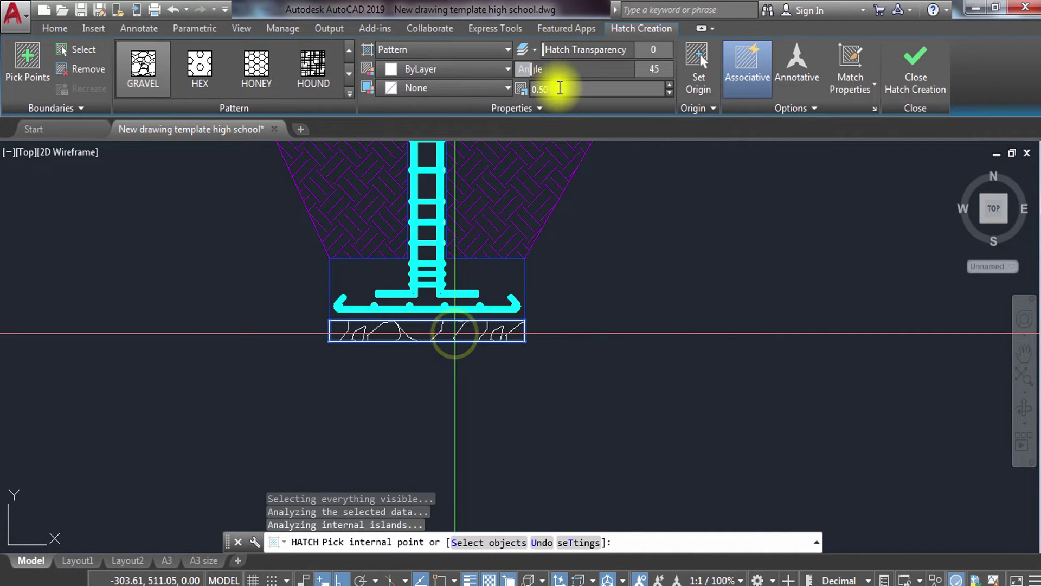
- Set the gravel hatch scale to 0.15 and commit it
left_click(558, 88)
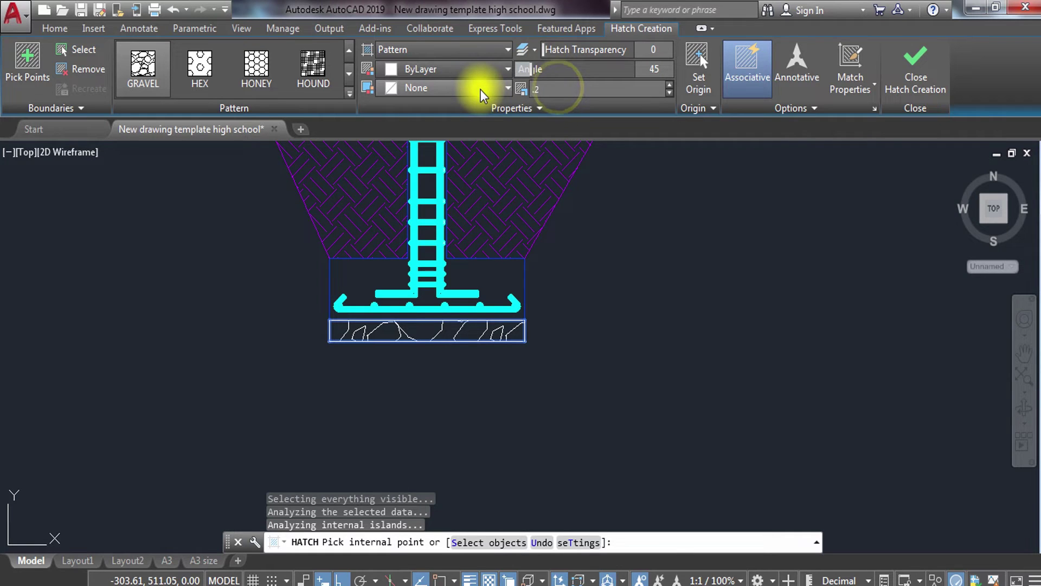
type("0.2")
key("Return")
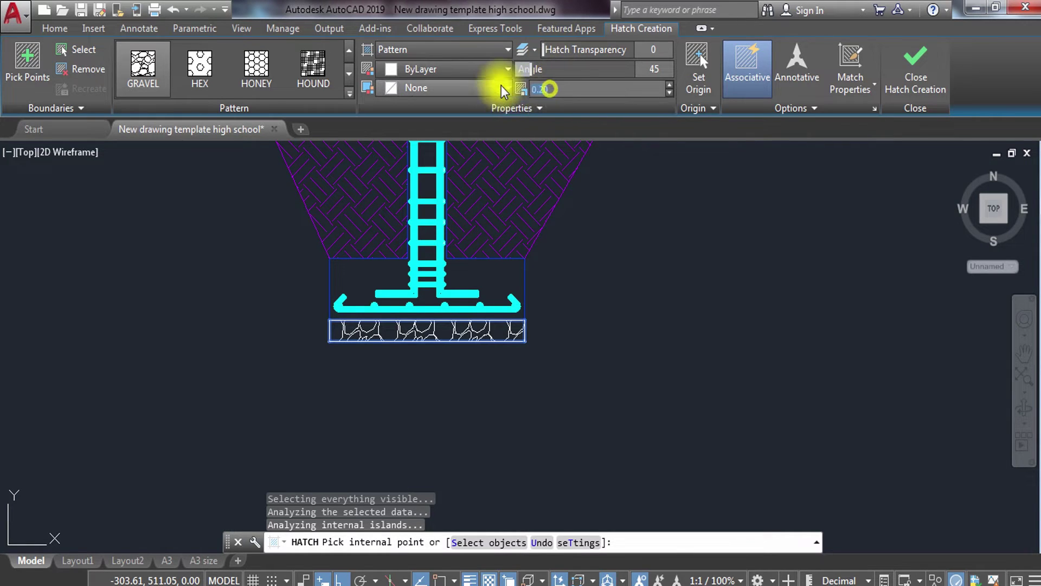
type("0.15")
key("Return")
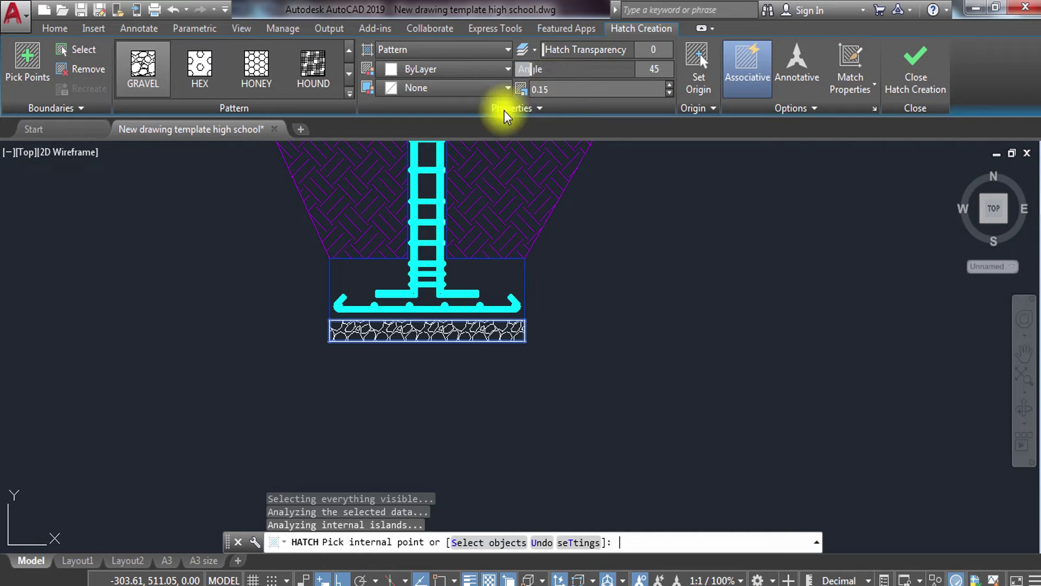
left_click(916, 70)
scroll(486, 315, "up", 3)
- Move the gravel hatch onto the SECTION layer
left_click(610, 331)
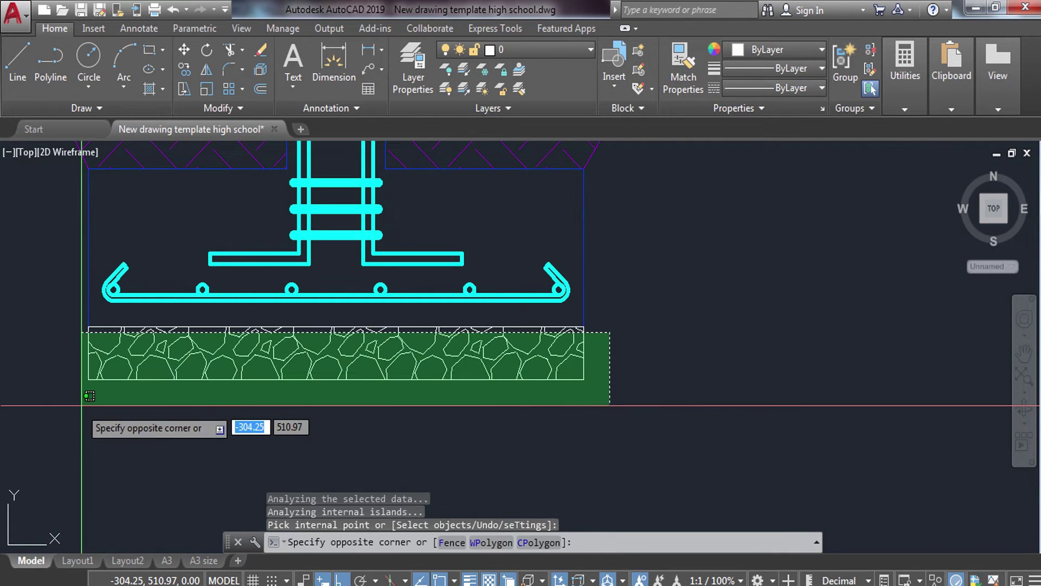
left_click(89, 396)
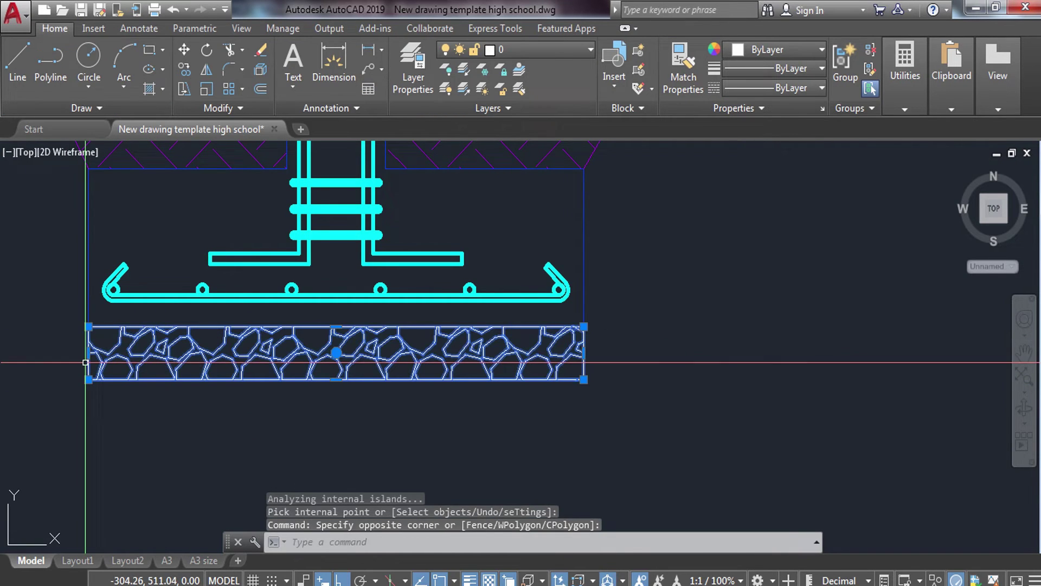
left_click(568, 53)
left_click(544, 381)
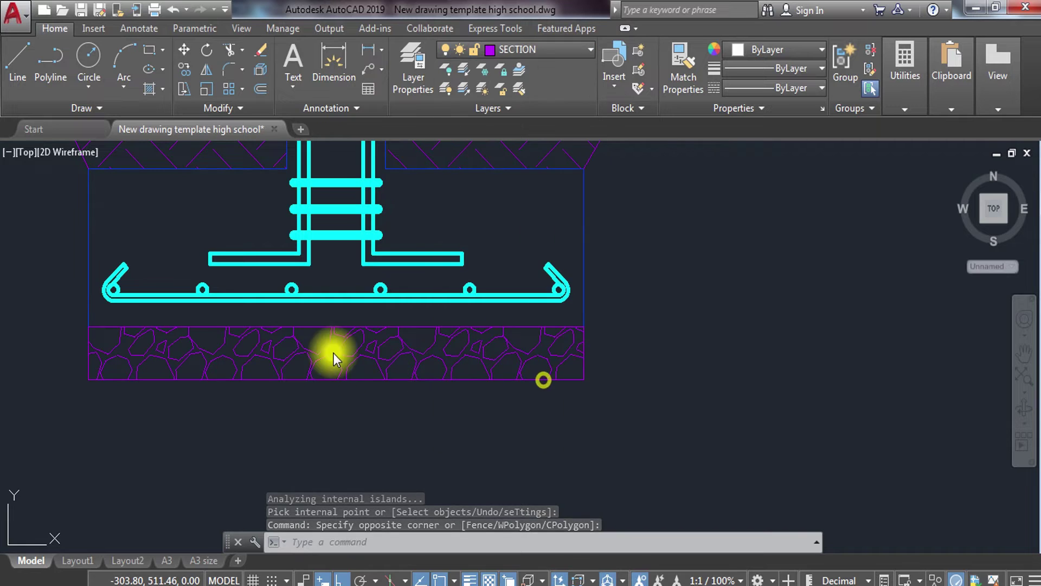
key("Escape")
key("Escape")
scroll(407, 314, "down", 2)
scroll(406, 315, "up", 2)
scroll(430, 353, "down", 4)
scroll(386, 269, "up", 2)
scroll(395, 245, "down", 4)
scroll(401, 191, "down", 3)
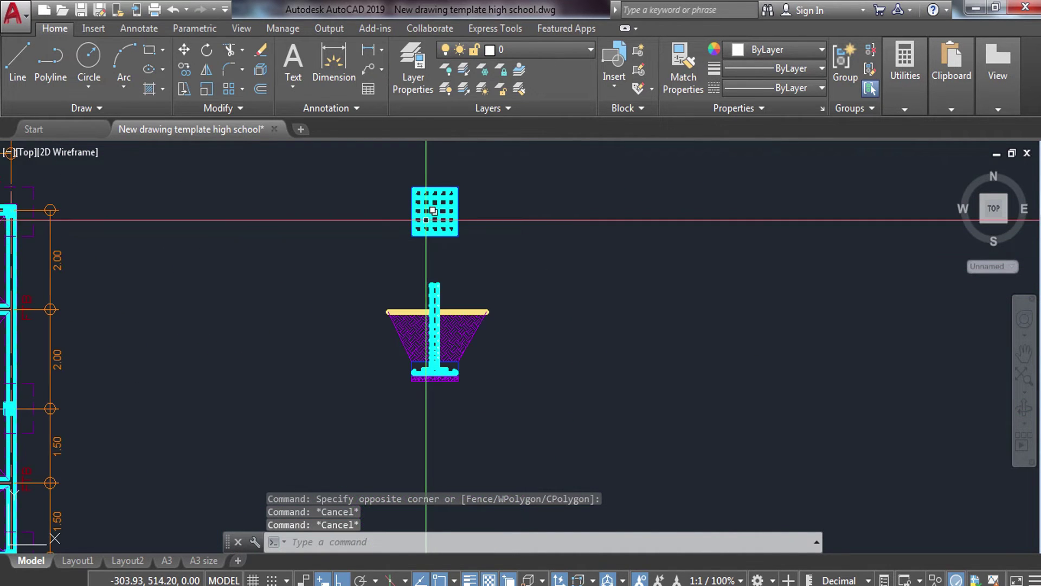
scroll(442, 297, "up", 1)
scroll(432, 400, "up", 6)
middle_click_drag(410, 391, 397, 291)
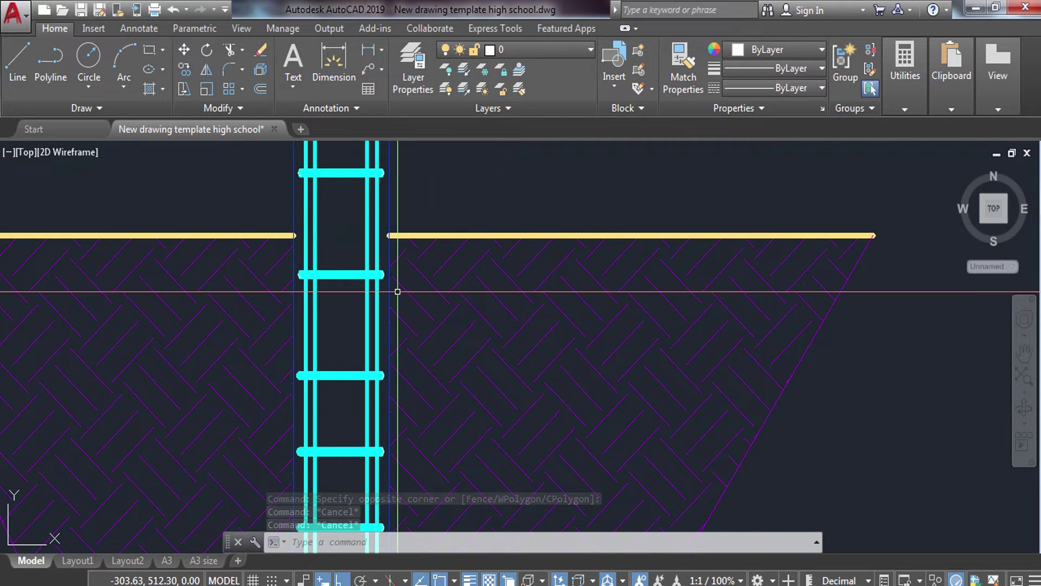
type("ma")
key("Return")
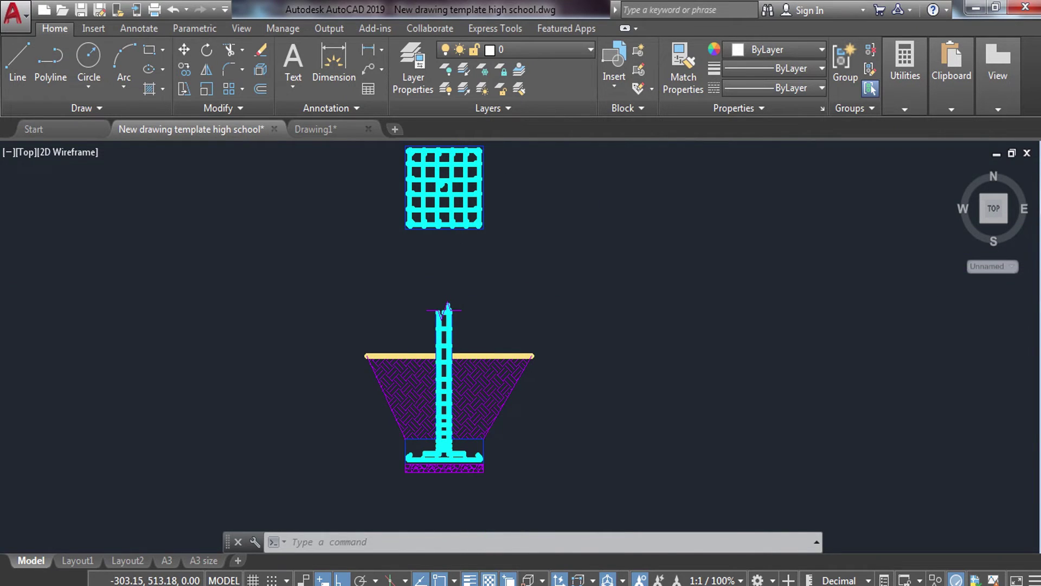
scroll(472, 298, "down", 4)
scroll(472, 302, "up", 4)
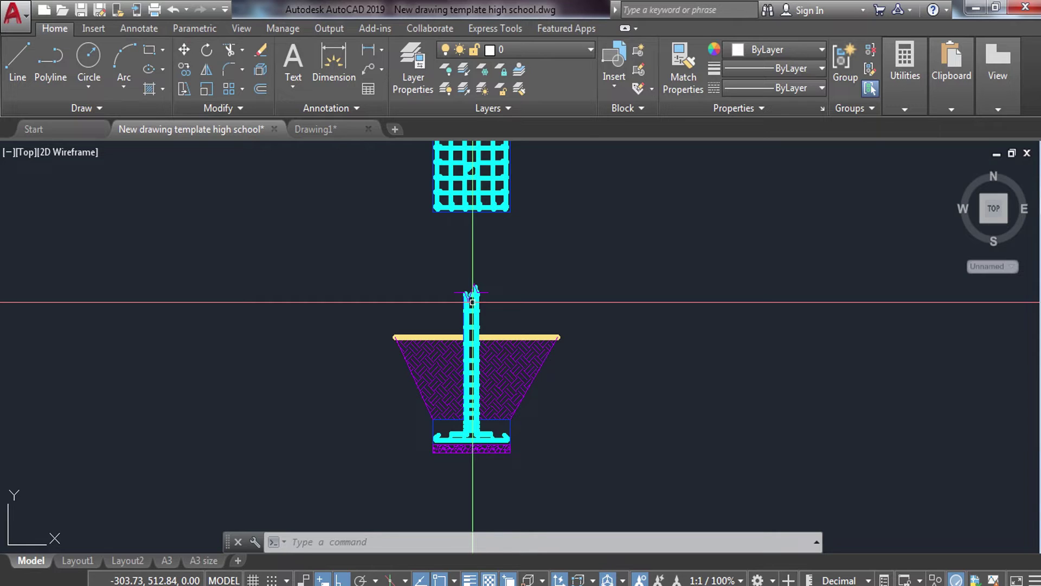
- Erase the left and right slanted boundary lines beside the footing hatch
scroll(468, 301, "down", 4)
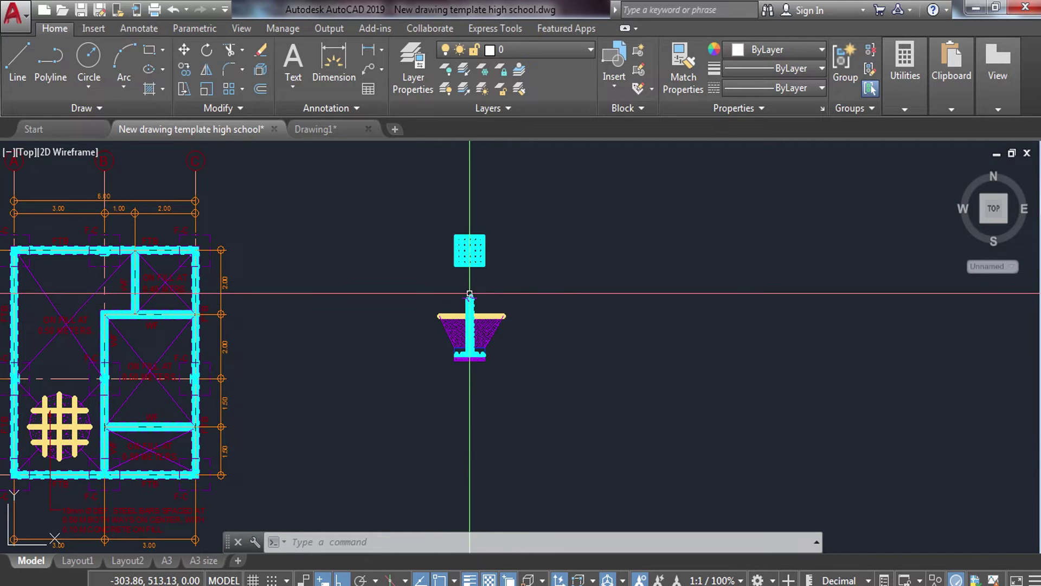
scroll(509, 297, "up", 4)
scroll(508, 297, "down", 3)
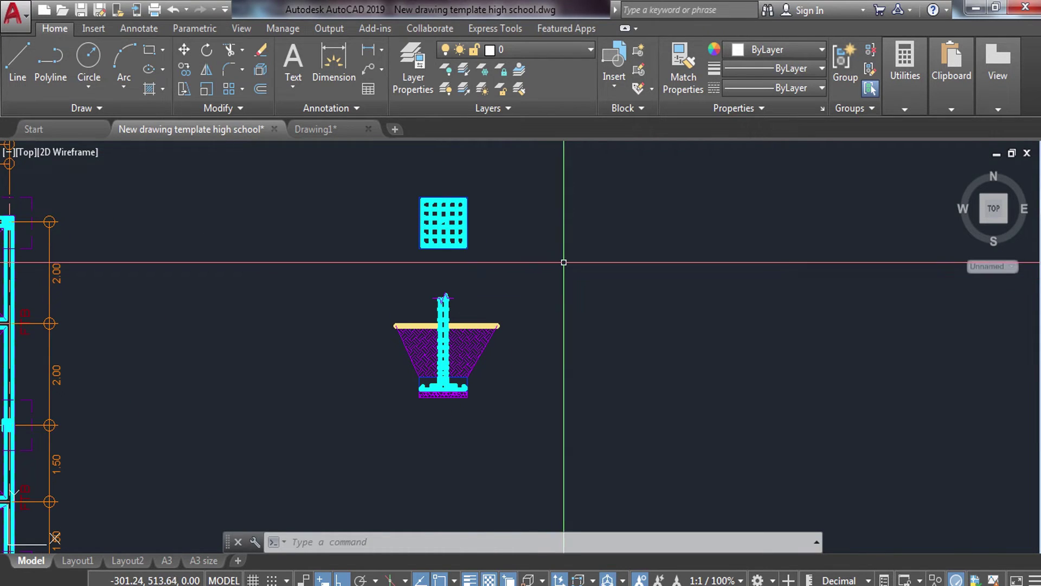
scroll(416, 369, "up", 4)
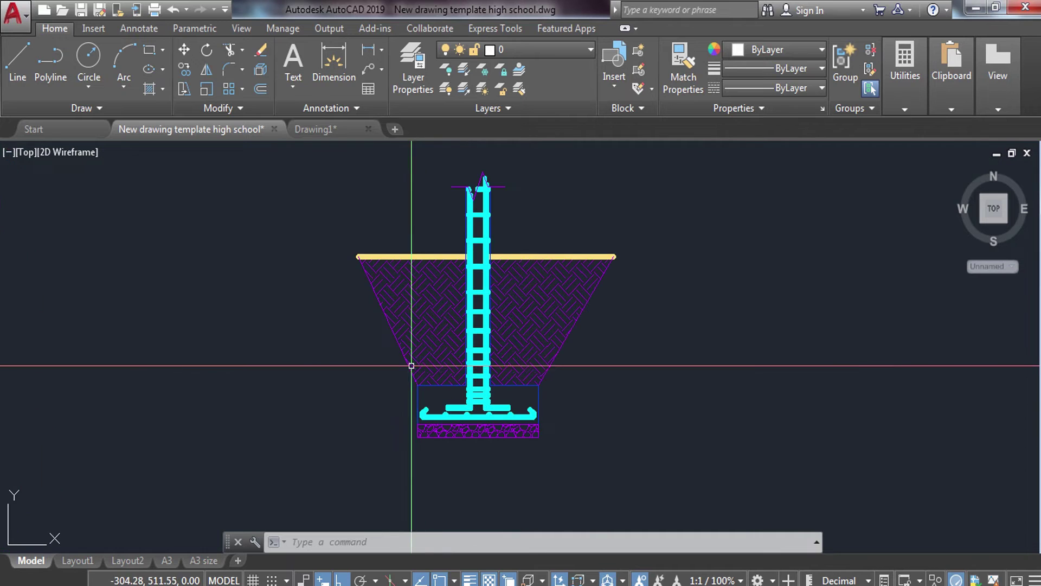
left_click(406, 360)
type("e")
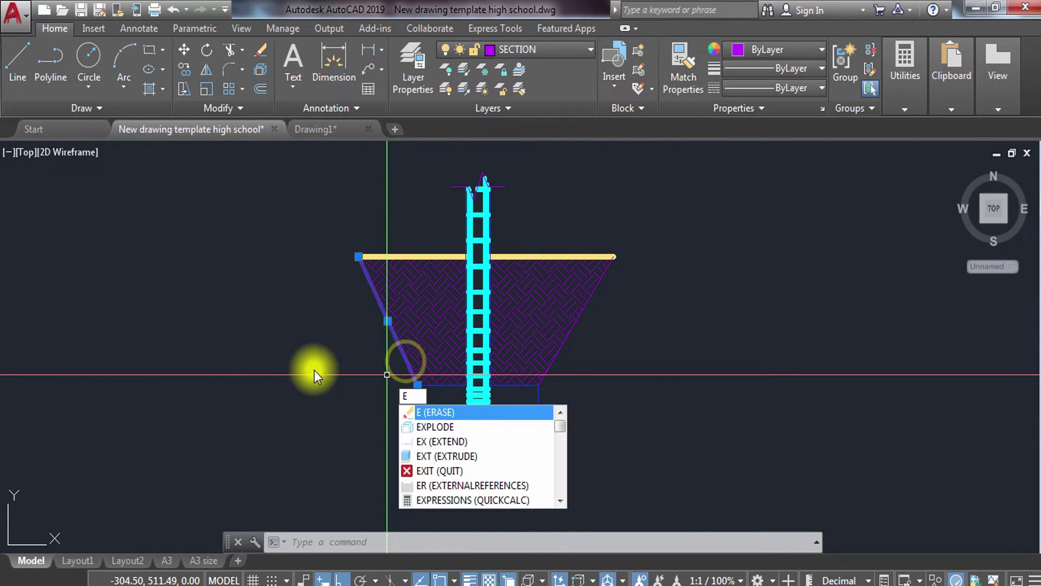
key("Return")
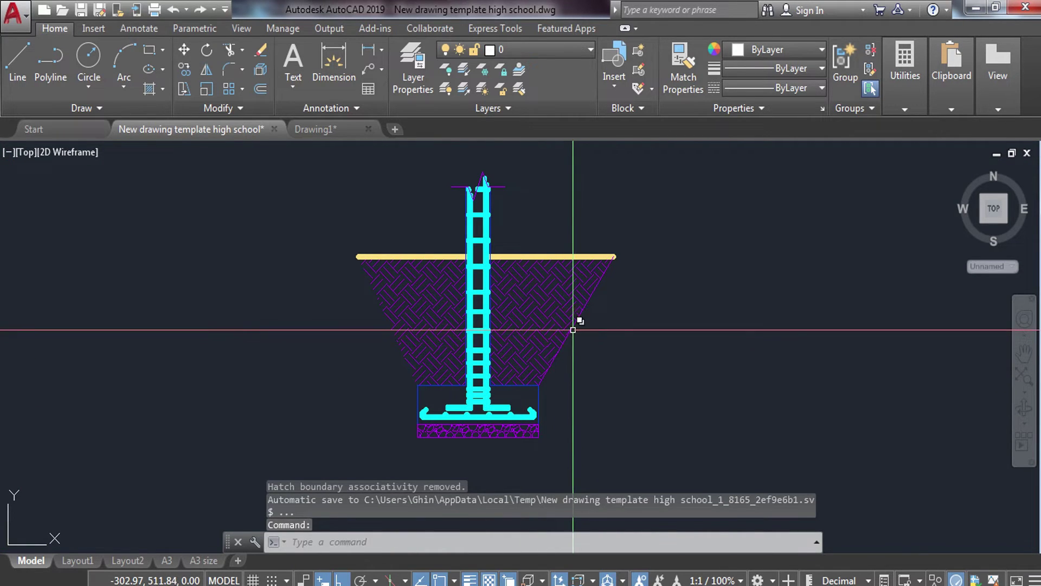
left_click(576, 343)
type("e")
key("Return")
- Select the column plan and footing section details, start SCALE, then cancel it
scroll(612, 353, "down", 4)
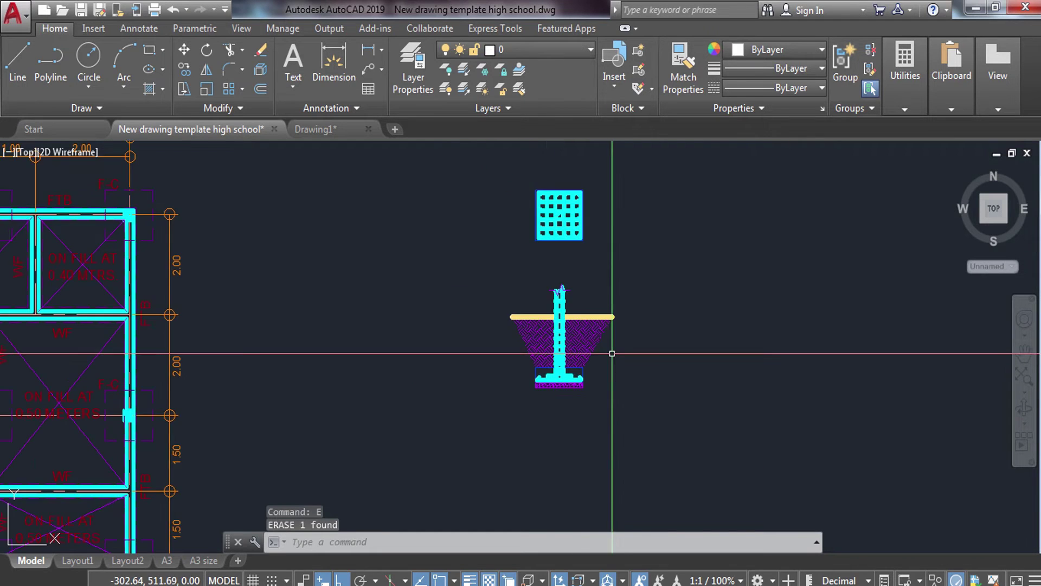
middle_click_drag(612, 354, 559, 396)
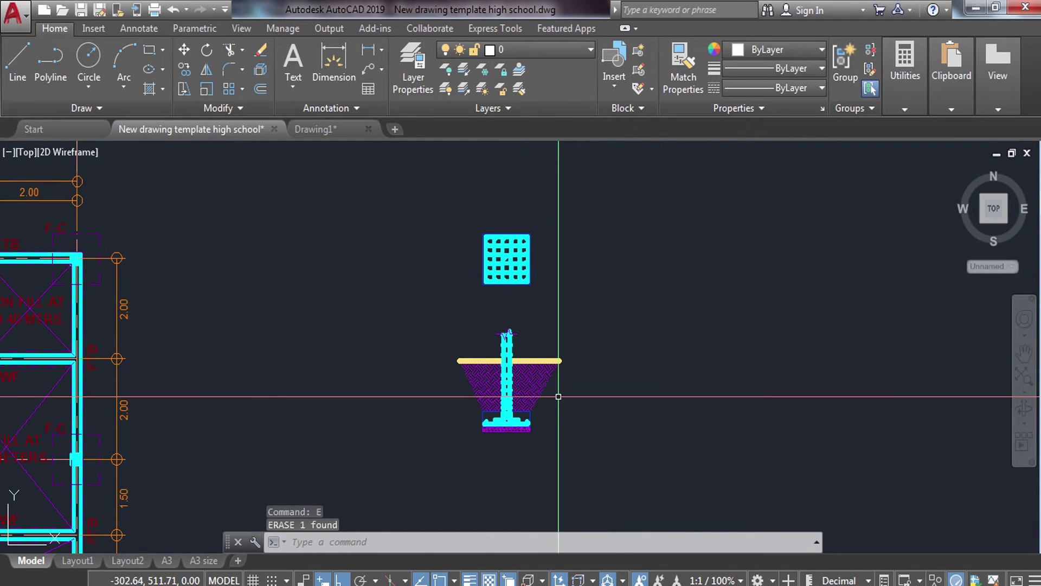
left_click(403, 205)
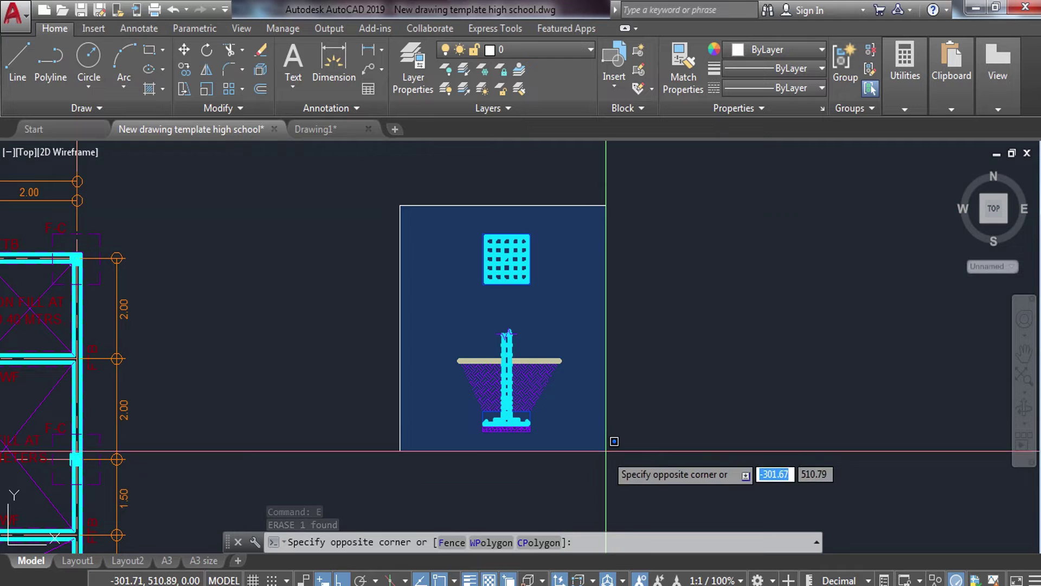
left_click(609, 457)
type("sc")
key("Return")
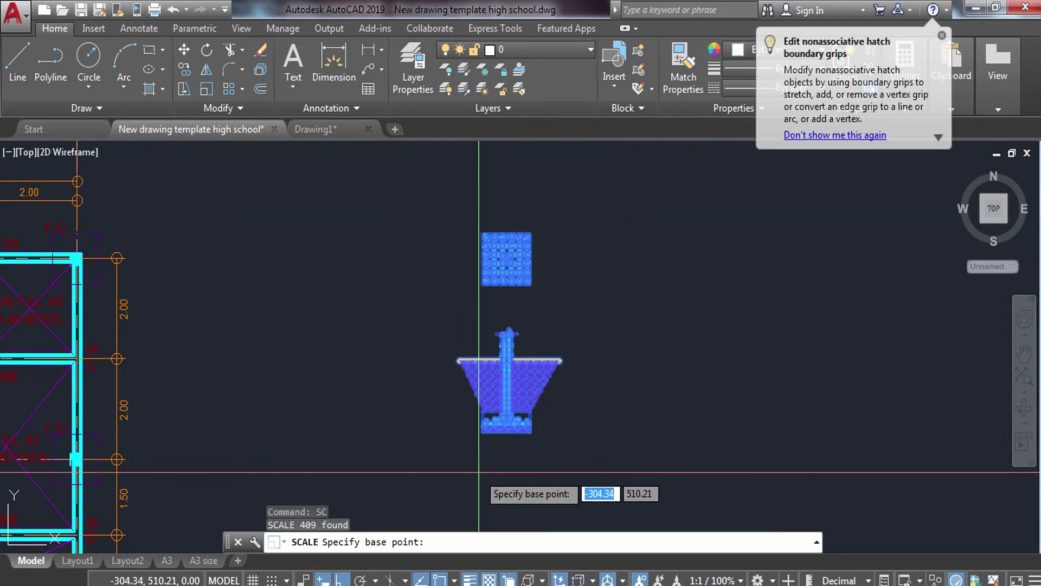
key("Escape")
scroll(506, 300, "up", 3)
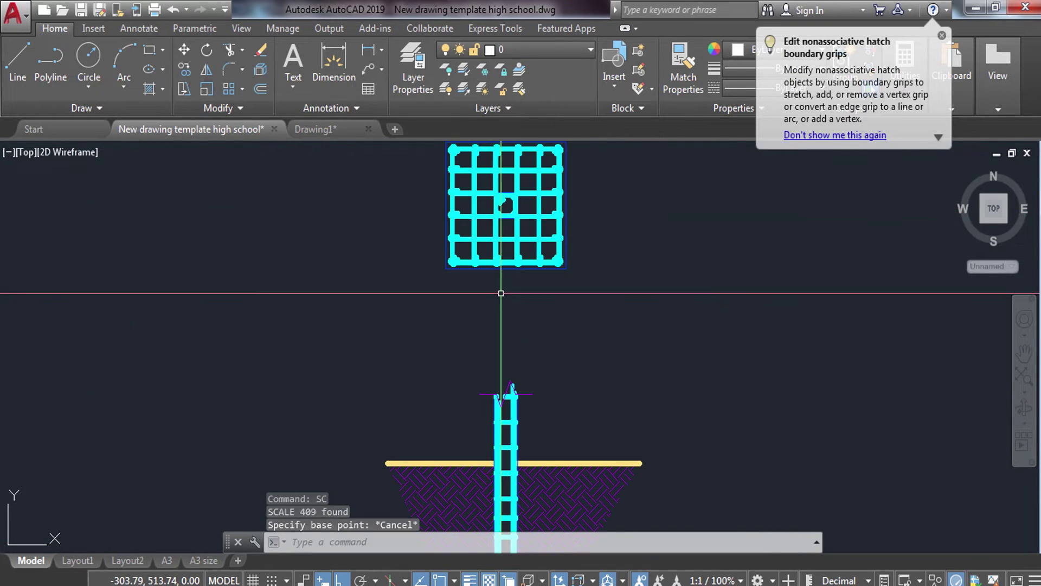
scroll(512, 294, "down", 2)
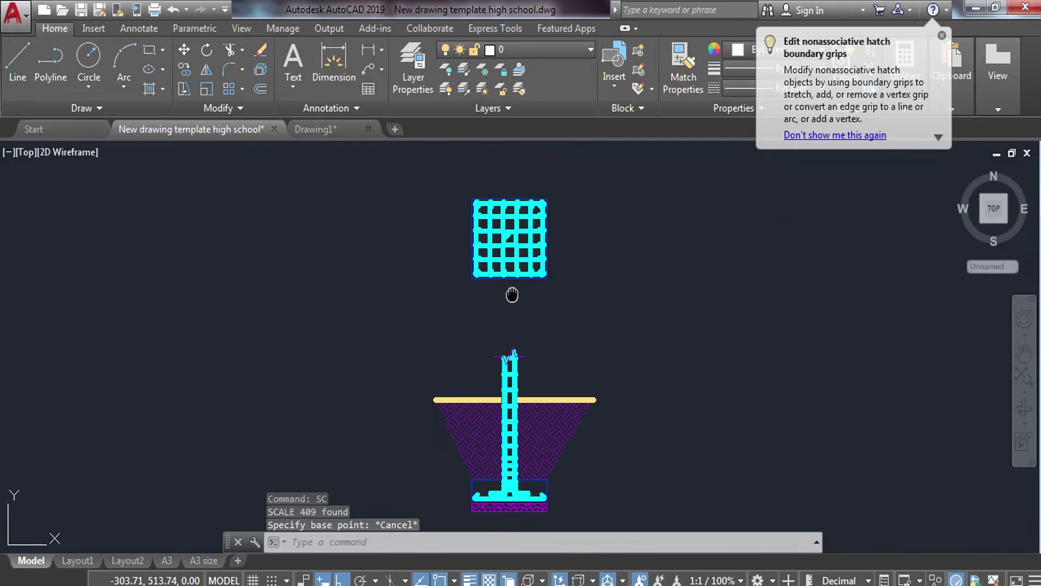
middle_click_drag(503, 299, 894, 298)
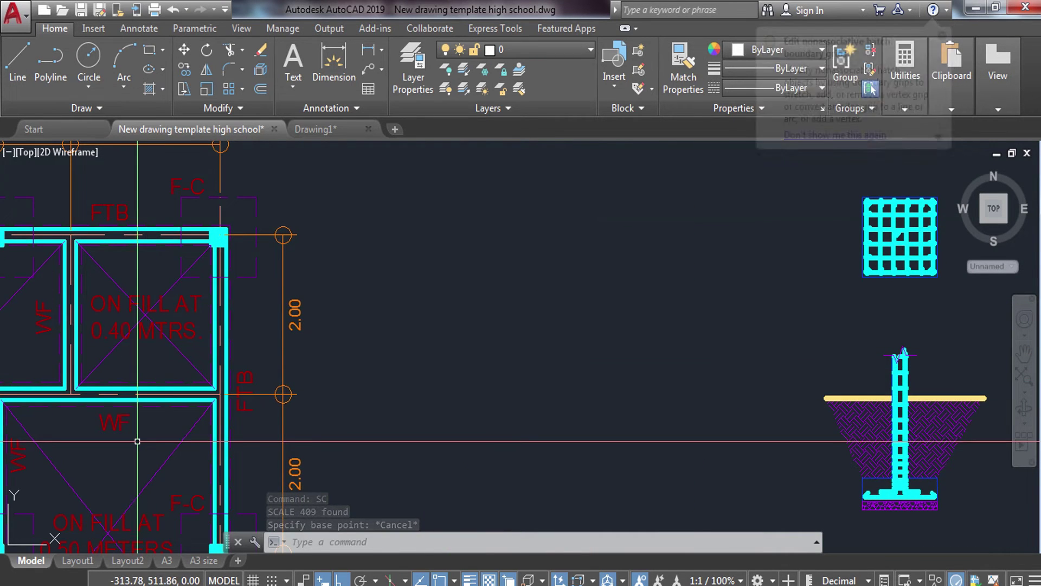
- Copy a WF label from the floor plan to beneath the column plan grid
left_click(124, 416)
left_click(104, 430)
type("co")
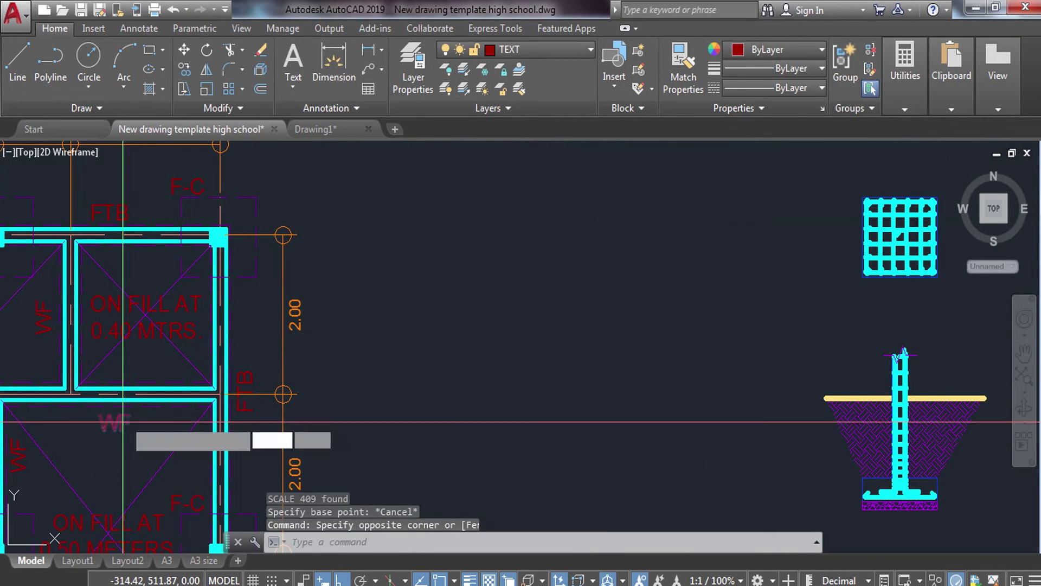
key("Return")
left_click(117, 423)
middle_click_drag(390, 430, 42, 433)
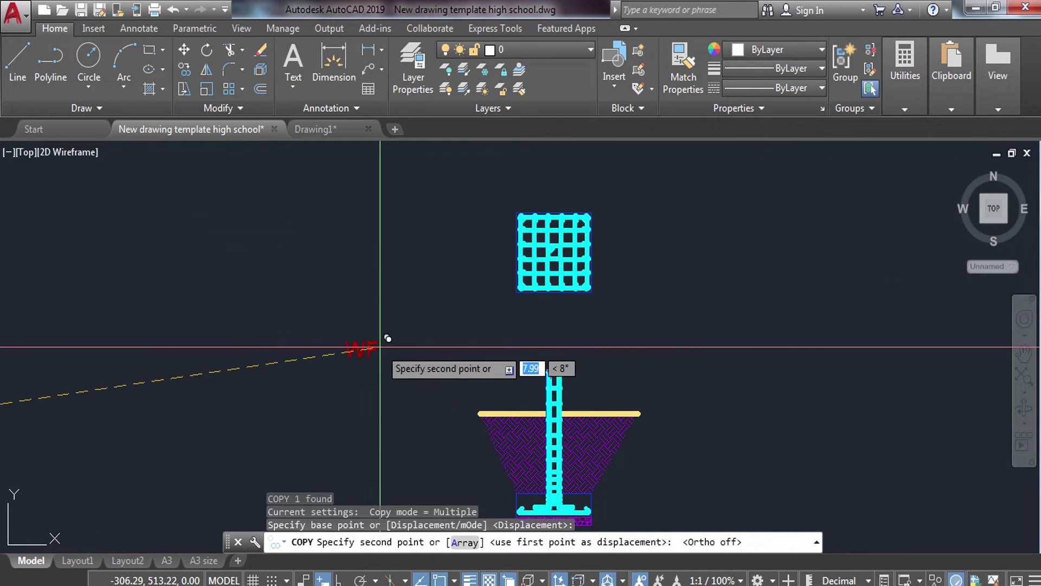
scroll(606, 306, "up", 5)
middle_click_drag(606, 306, 264, 402)
left_click(541, 321)
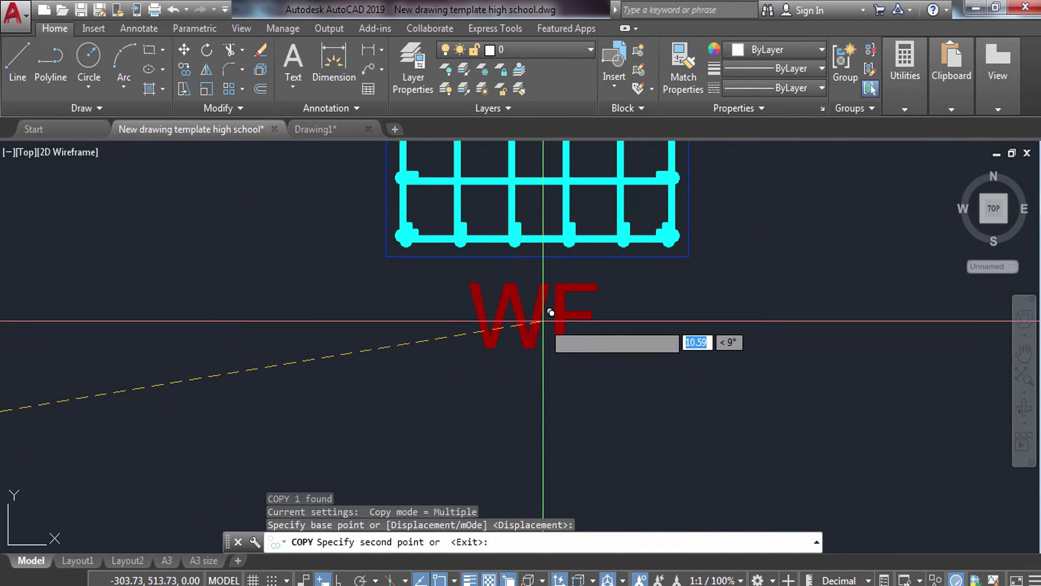
key("Escape")
- Change the copied label's text to PLAN
left_click(540, 321)
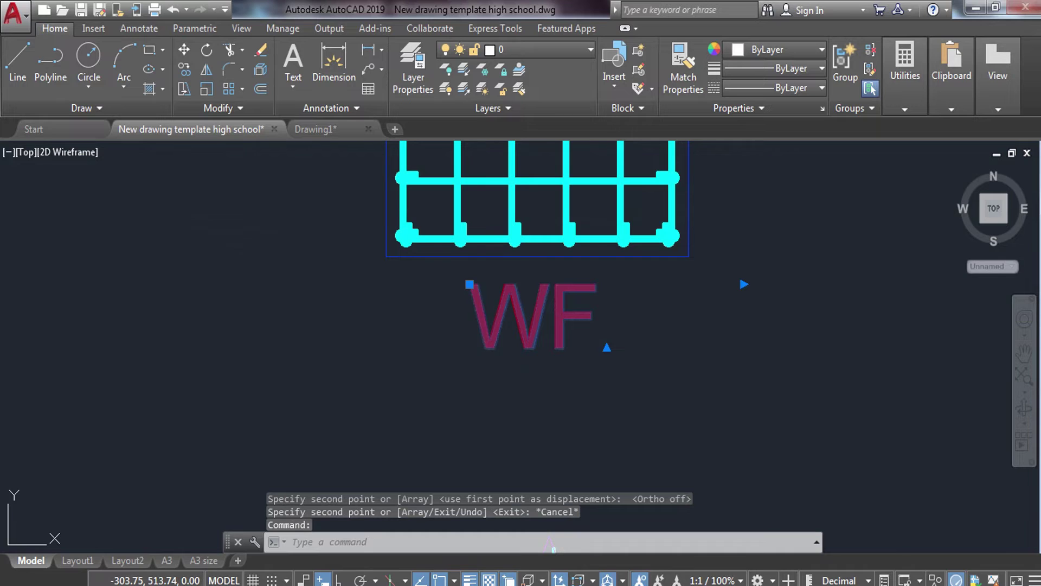
double_click(540, 321)
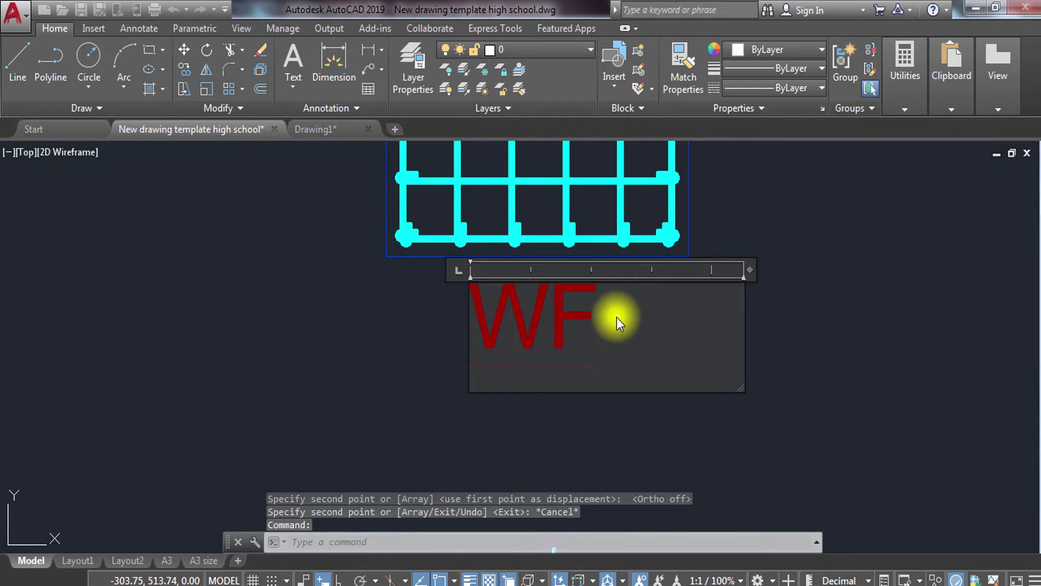
left_click_drag(599, 320, 417, 320)
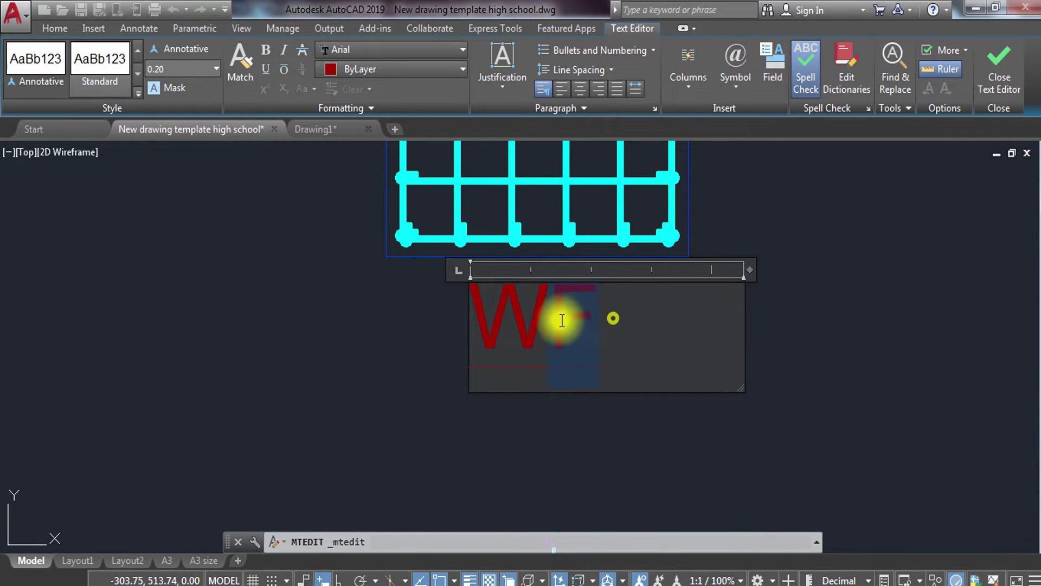
type("pla")
key("BackSpace")
key("BackSpace")
key("BackSpace")
type("PLAN")
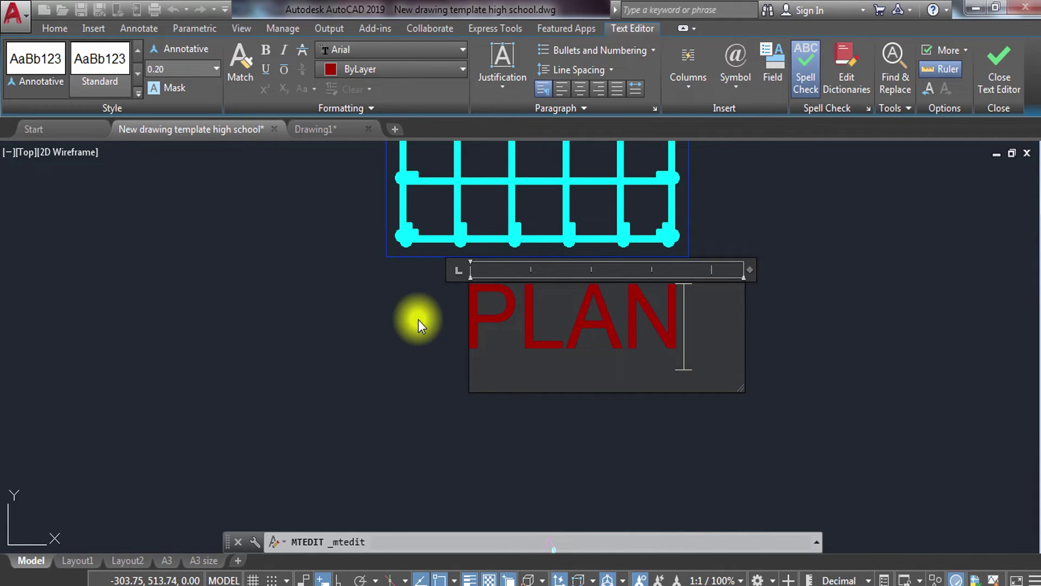
key("Escape")
- Move the PLAN label into position under the column plan grid
left_click(773, 309)
left_click(591, 369)
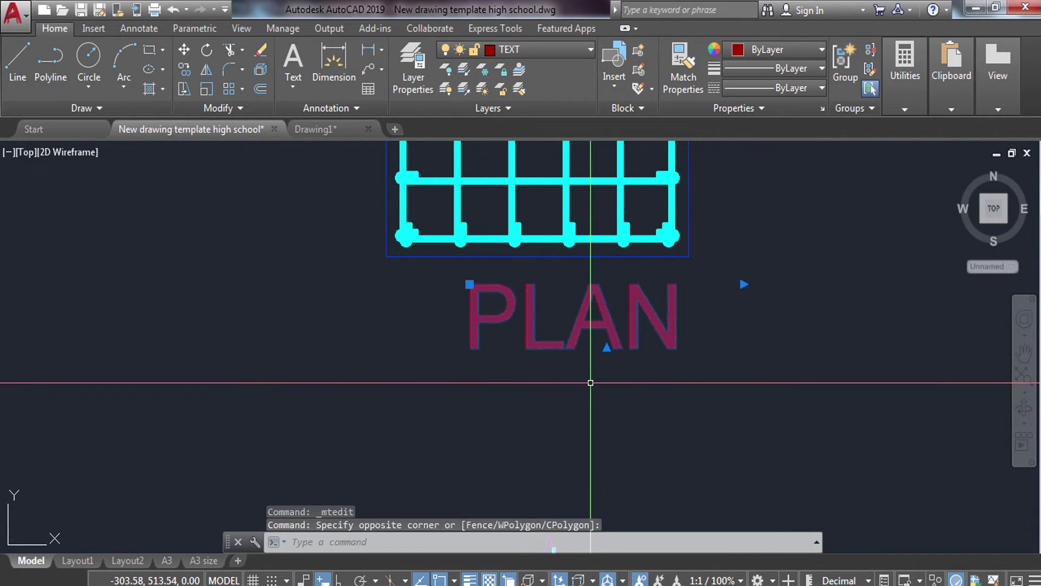
type("m")
key("Return")
left_click(802, 372)
left_click(767, 375)
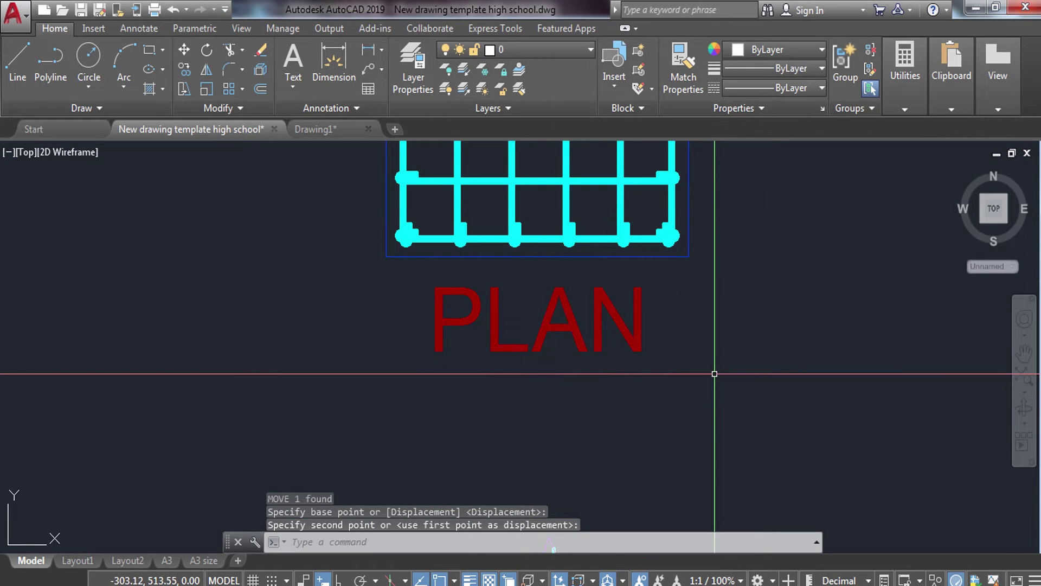
- Copy the PLAN label to below the footing section
left_click(581, 391)
left_click(646, 374)
type("co")
key("Return")
left_click(539, 347)
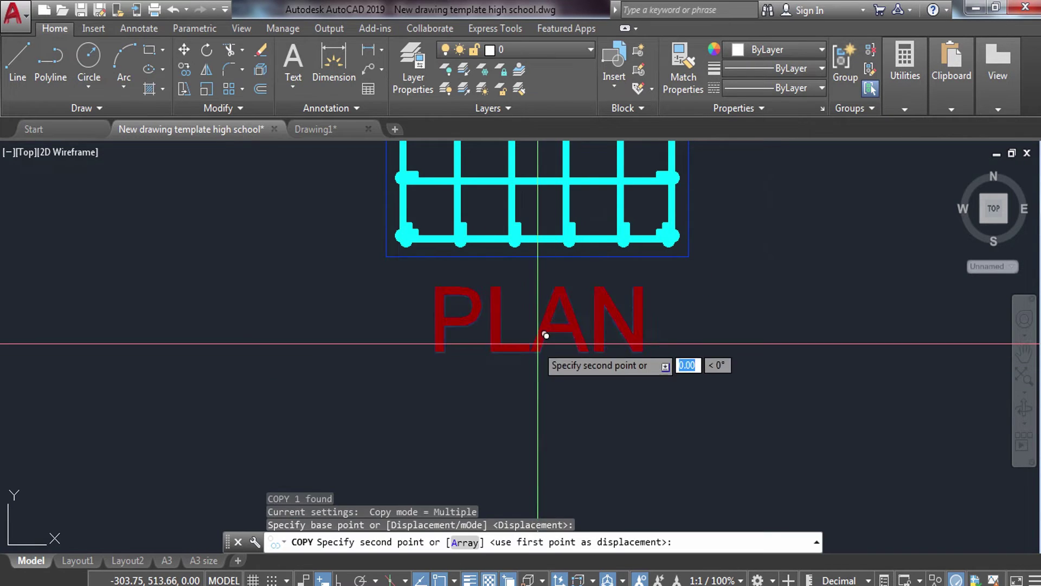
scroll(535, 350, "down", 5)
middle_click_drag(542, 407, 465, 166)
scroll(431, 288, "up", 6)
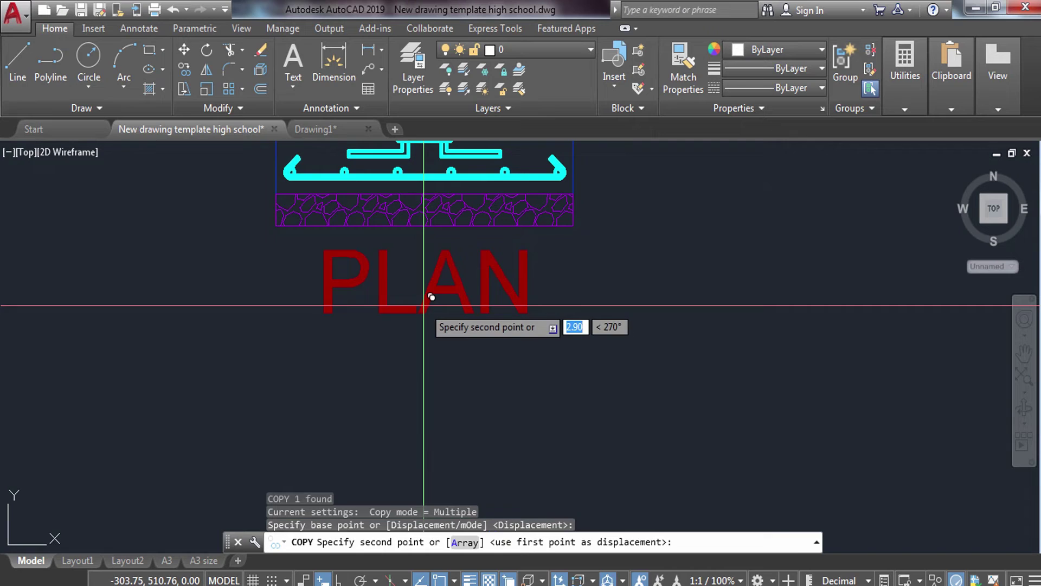
left_click(428, 292)
key("Escape")
- Change the copied label's text to SECTION
left_click(428, 291)
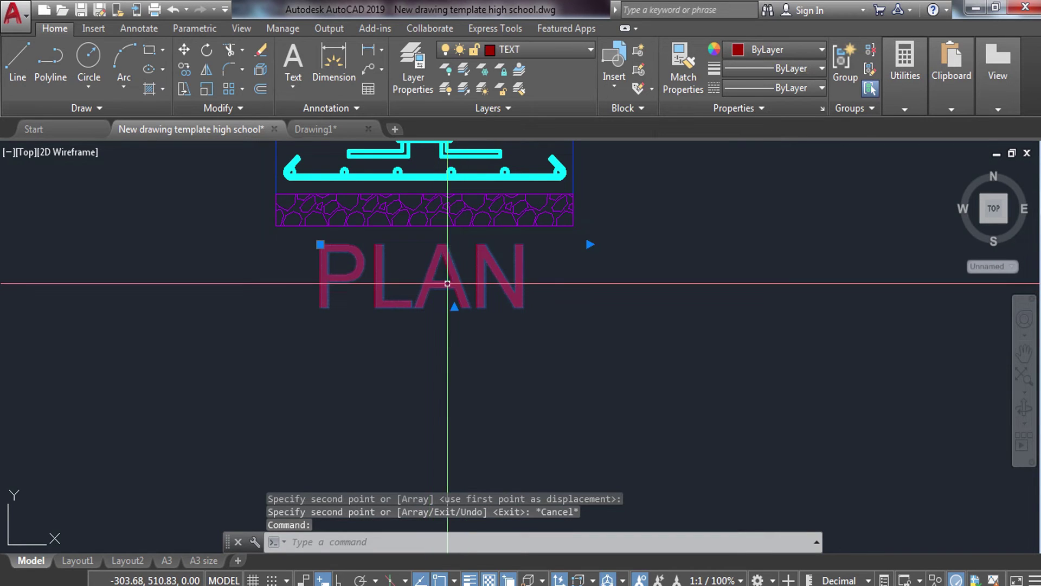
double_click(442, 284)
left_click_drag(529, 284, 297, 285)
type("SECTION")
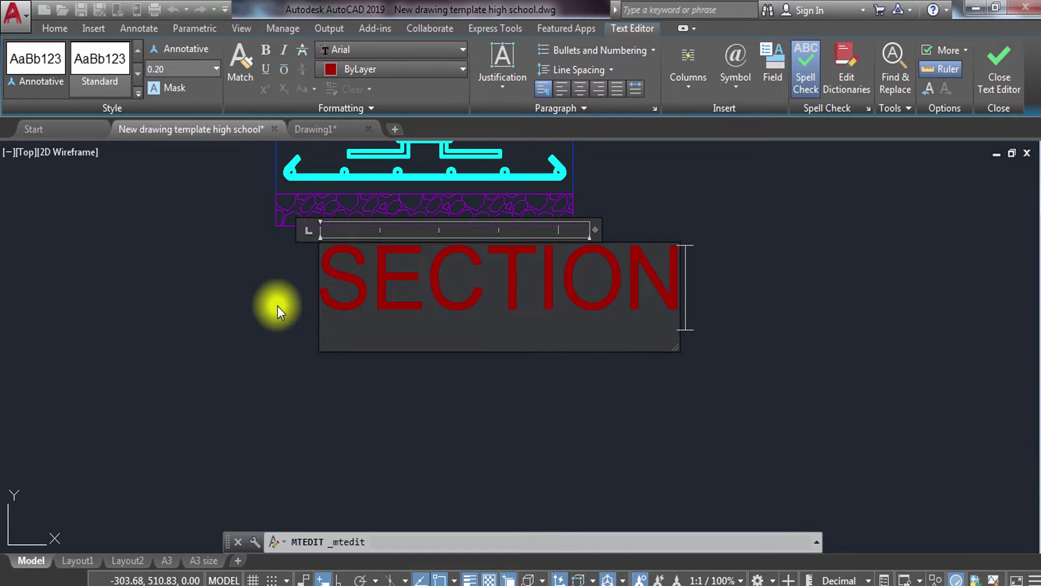
left_click(255, 412)
- Move the SECTION label down below the footing
left_click(739, 284)
left_click(678, 326)
type("M")
key("Return")
left_click(750, 343)
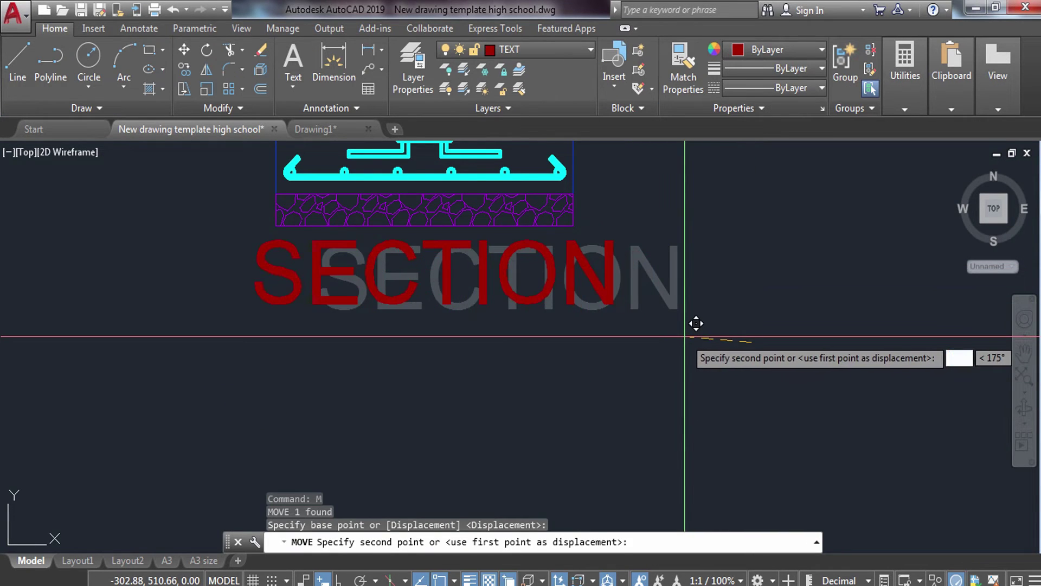
scroll(679, 333, "down", 4)
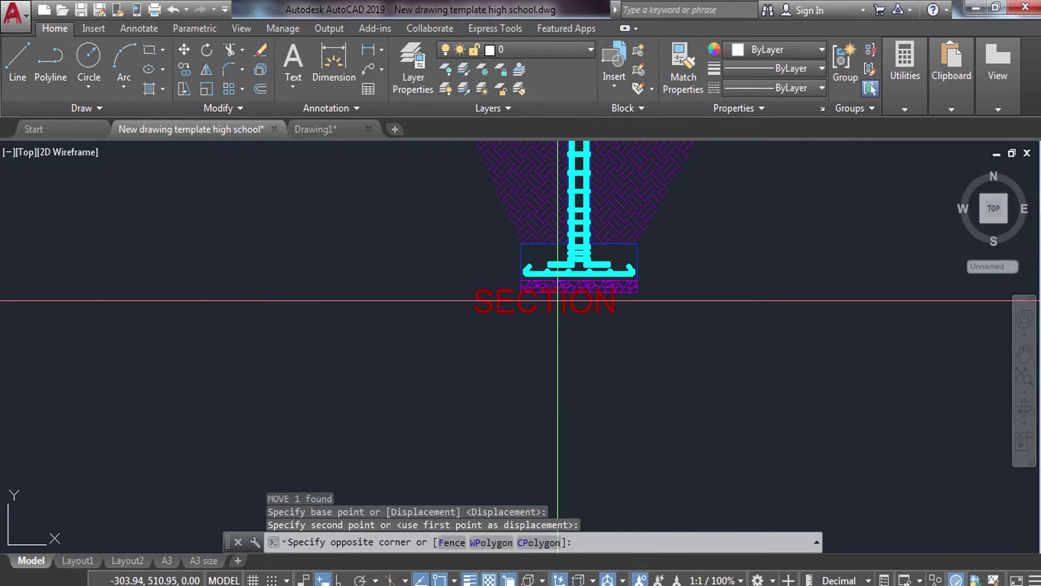
left_click(559, 302)
- Re-centre the SECTION label beneath the footing section
left_click(530, 318)
type("M")
key("Return")
left_click(705, 325)
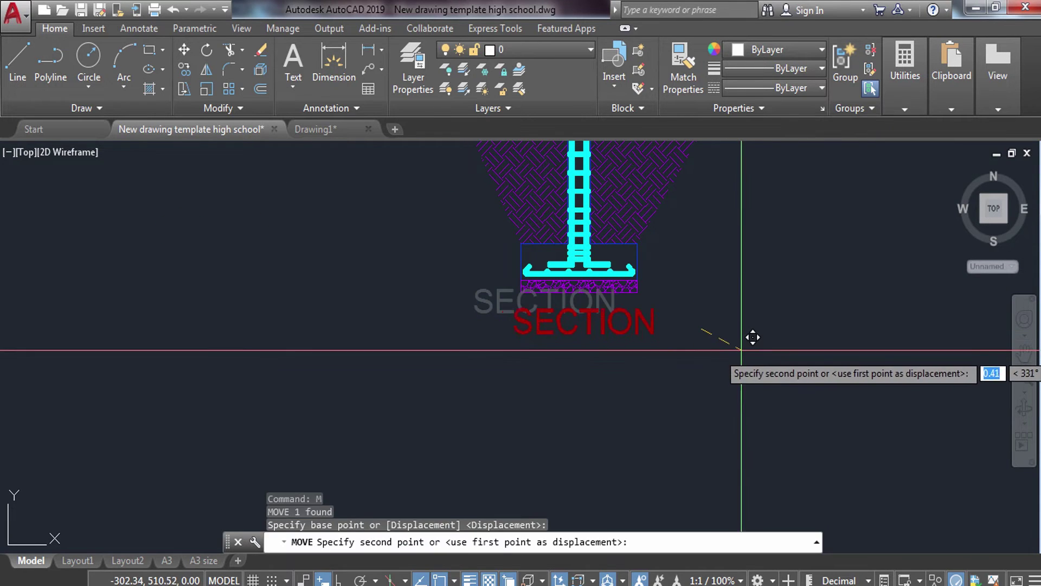
left_click(730, 340)
scroll(674, 286, "down", 2)
scroll(543, 326, "down", 2)
scroll(540, 332, "down", 2)
scroll(546, 333, "up", 1)
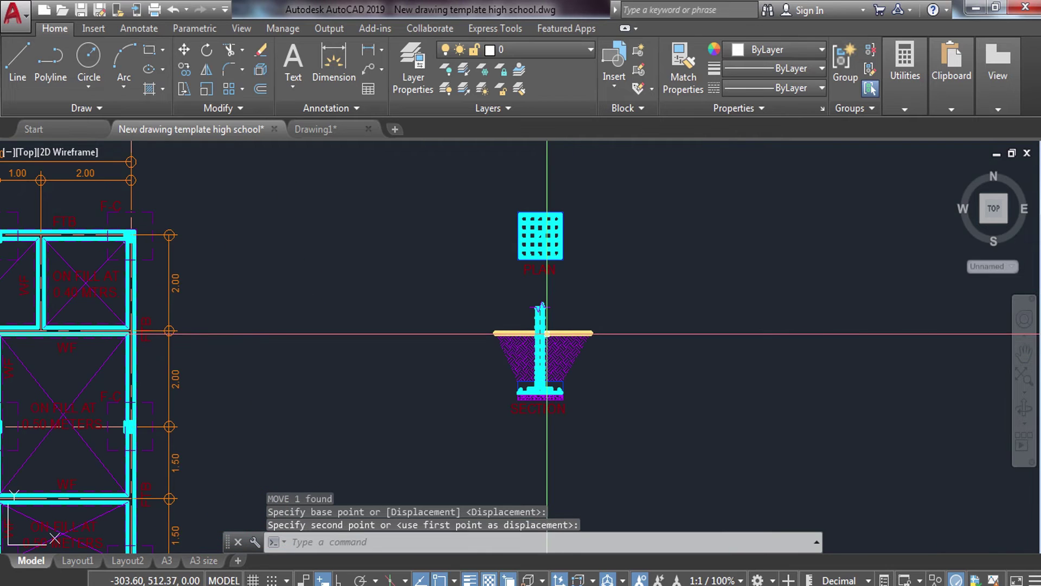
- Scale both labelled details fourfold (100/25) from the beam's left end
left_click(469, 180)
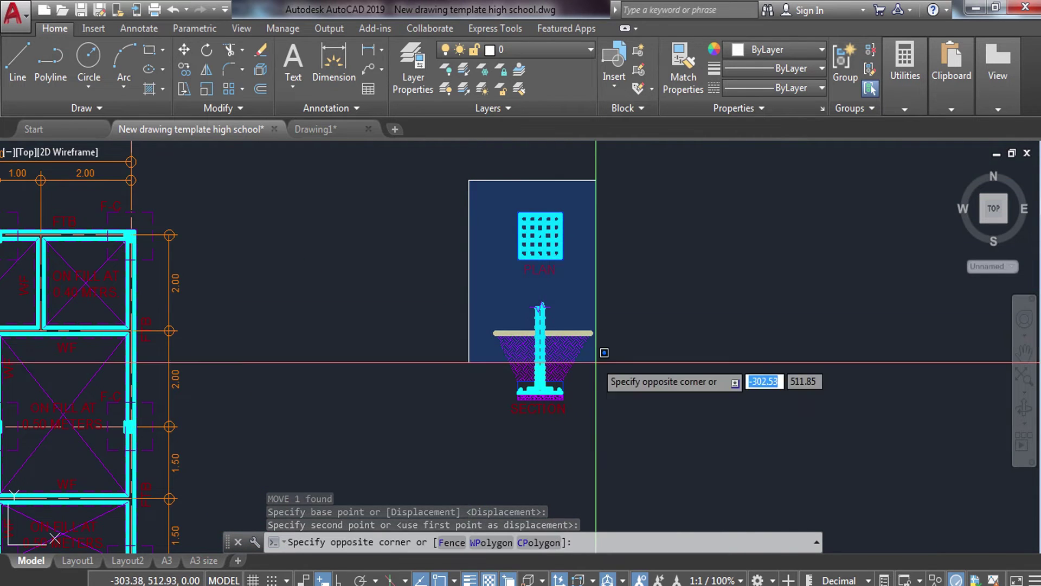
left_click(648, 429)
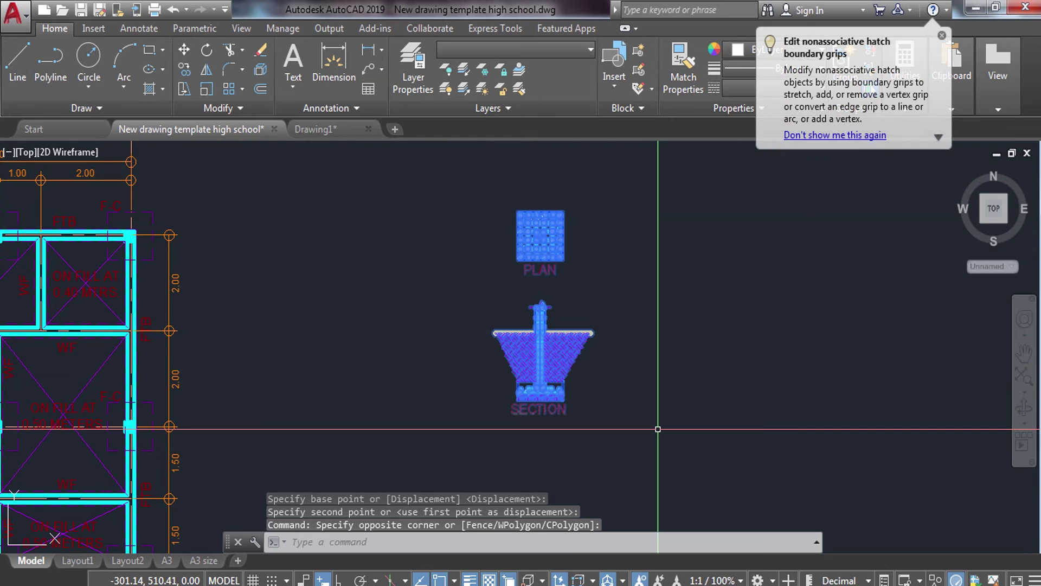
type("SC")
key("Return")
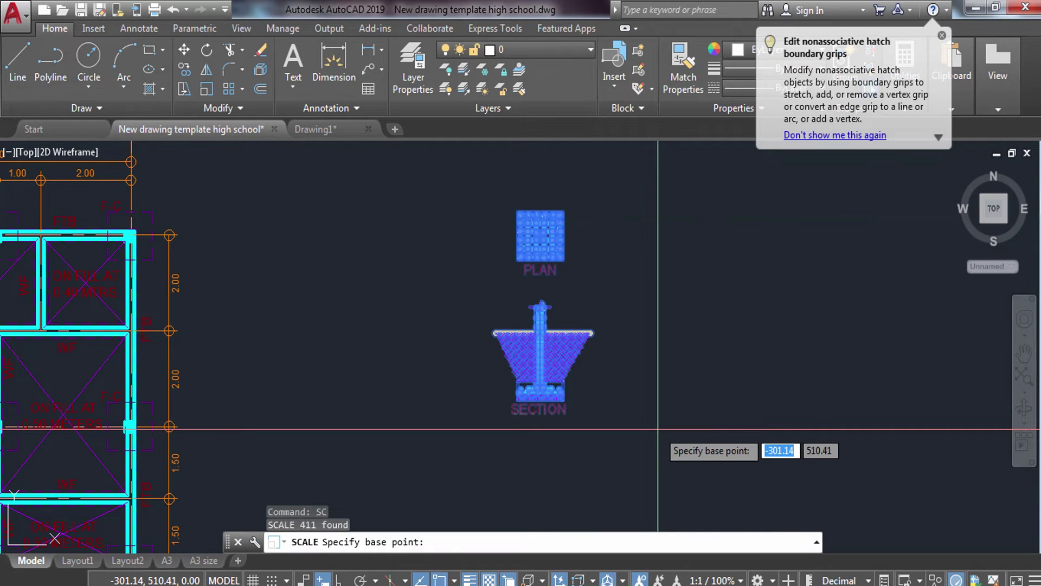
scroll(532, 343, "up", 4)
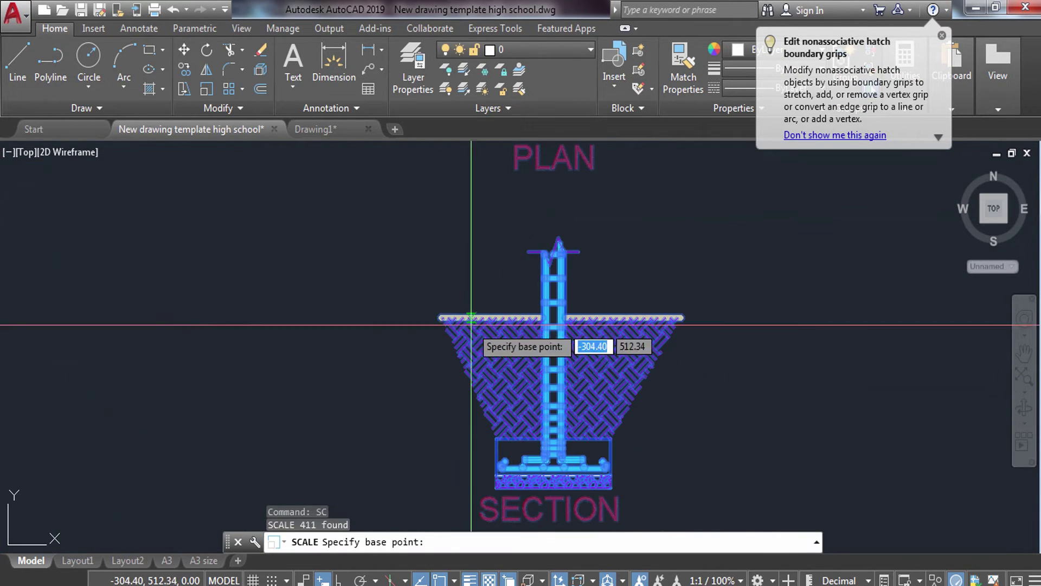
left_click(440, 317)
type("100/2-")
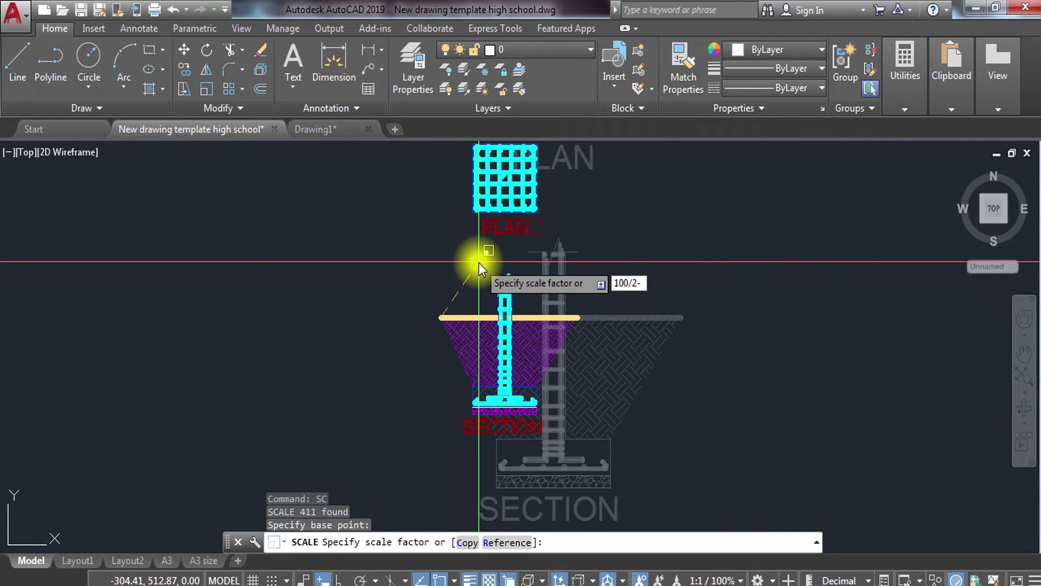
type("5")
key("Return")
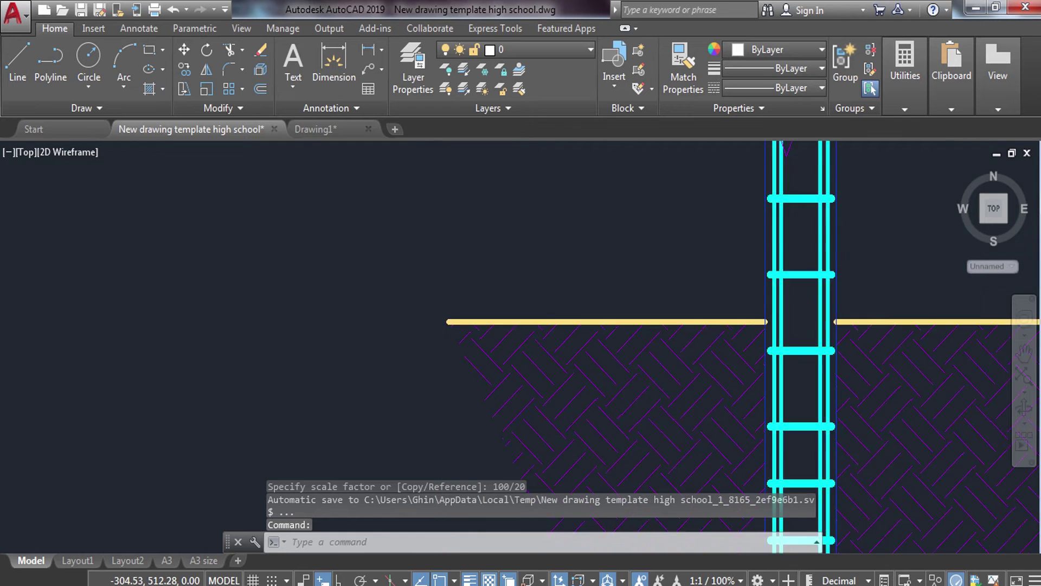
- Move the PLAN grid down to sit just above the SECTION
scroll(466, 325, "down", 5)
middle_click_drag(413, 318, 393, 348)
scroll(393, 348, "down", 2)
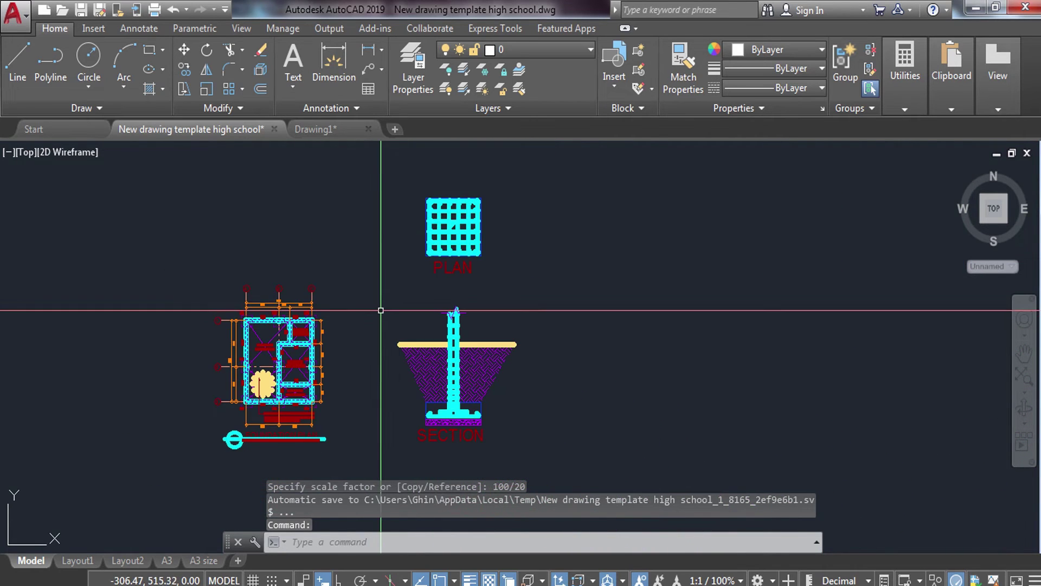
scroll(439, 307, "up", 2)
left_click(407, 165)
left_click(564, 300)
type("m")
key("Return")
left_click(576, 250)
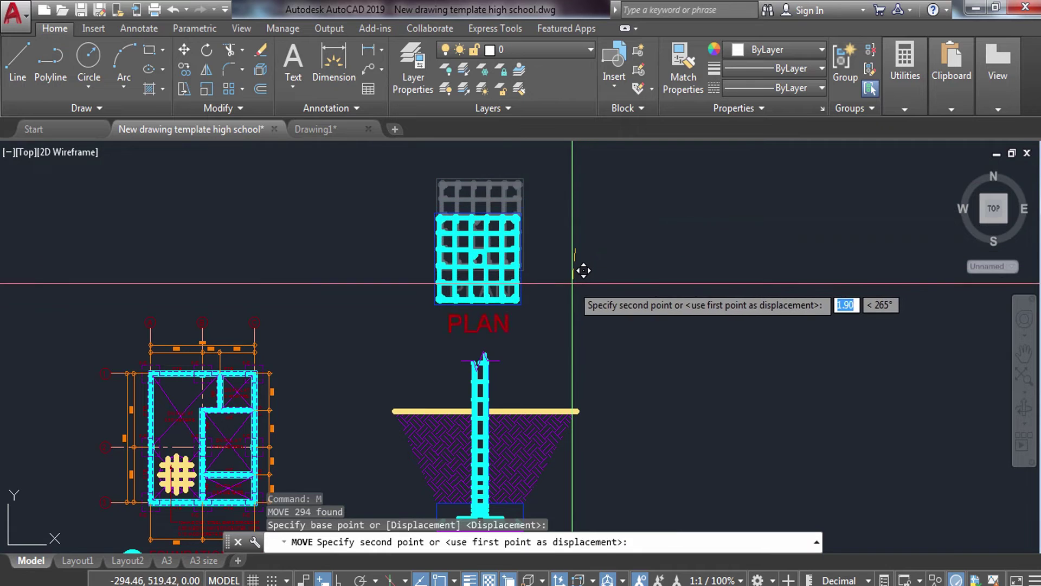
left_click(576, 291)
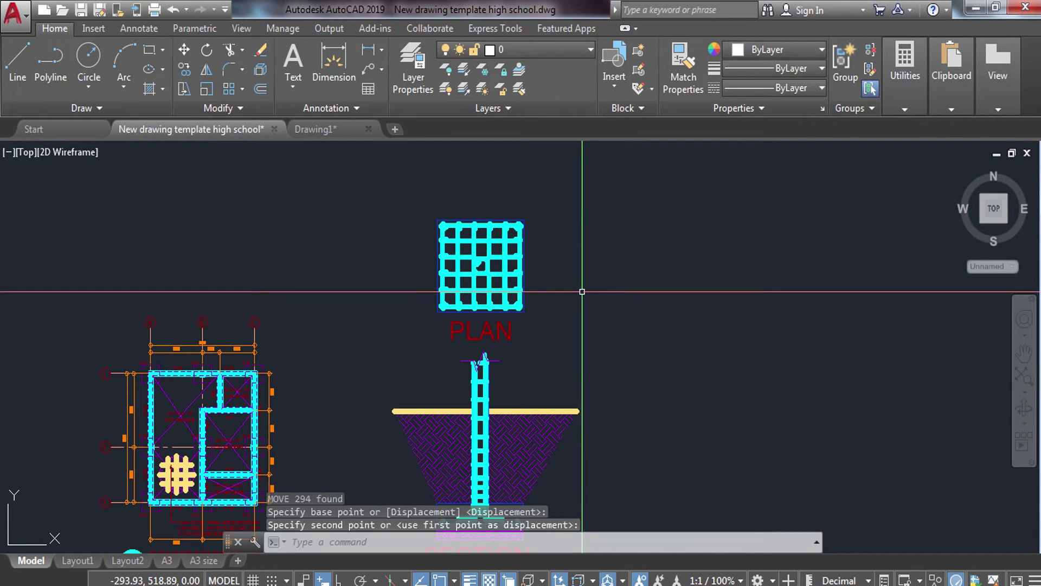
- Check the annotation scale list without changing it, and pan the view
middle_click_drag(575, 290, 494, 218)
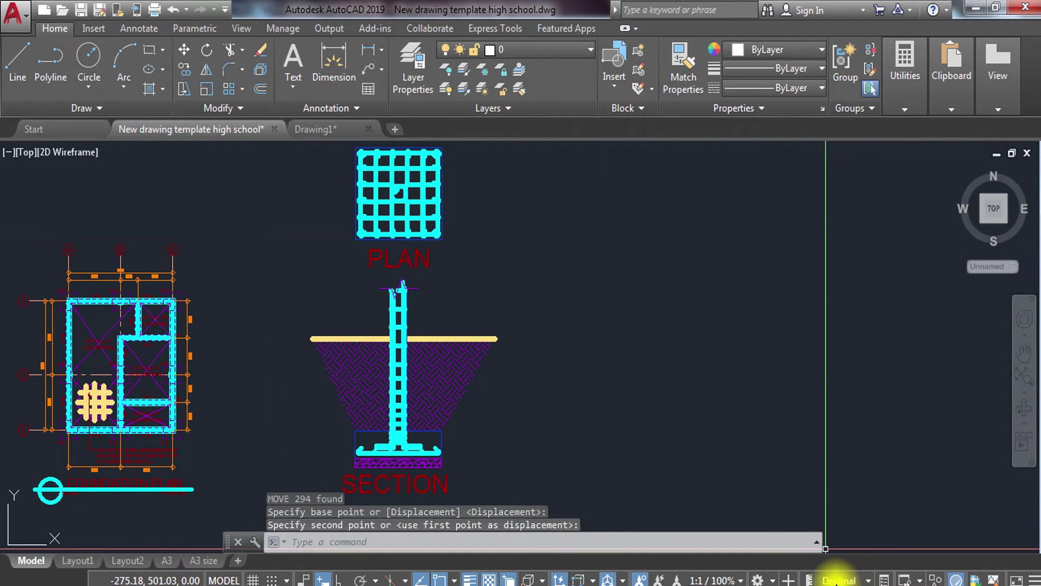
left_click(734, 581)
left_click(633, 240)
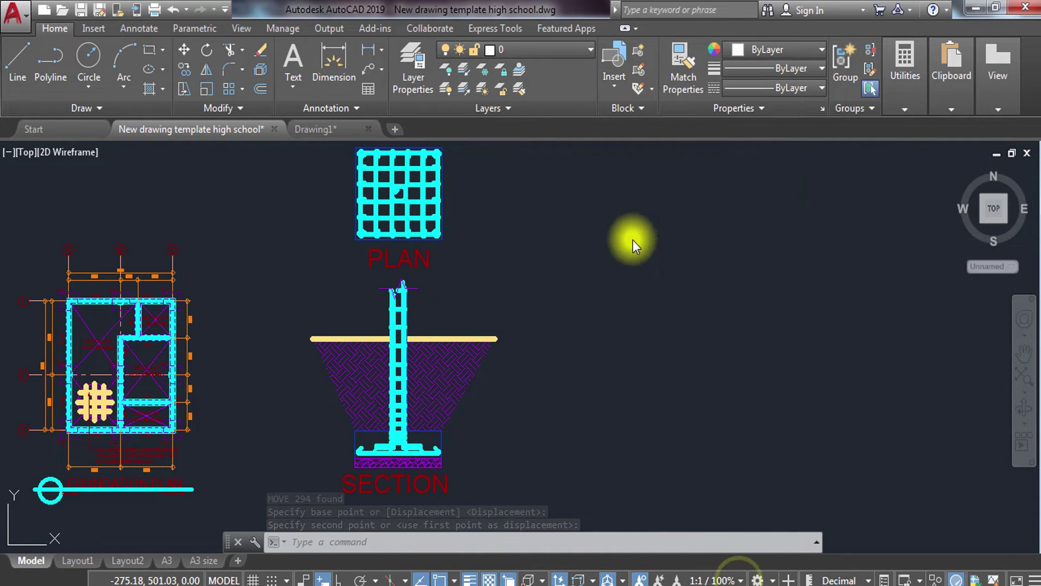
middle_click_drag(488, 318, 569, 328)
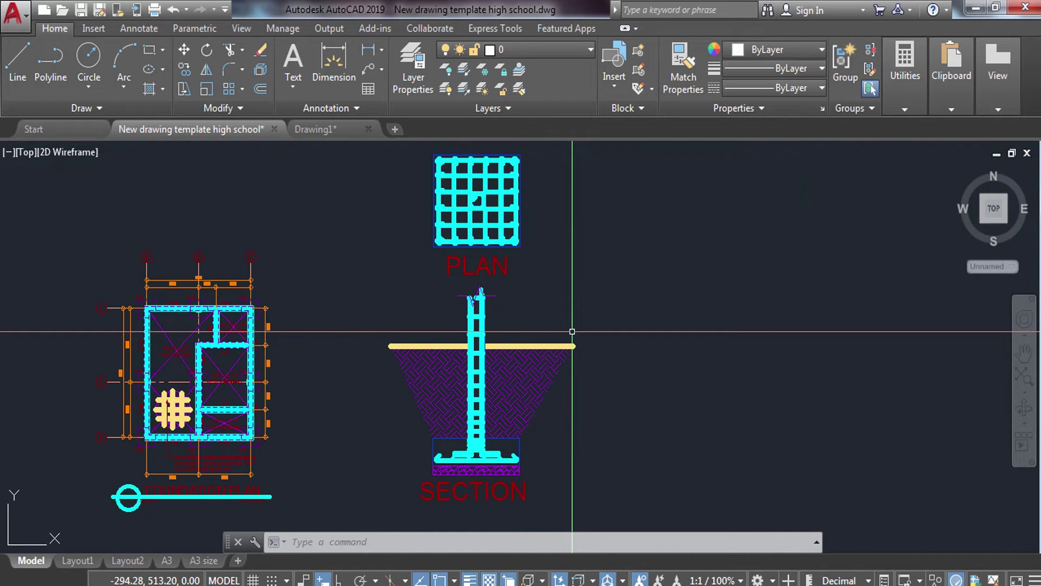
- Start a new dimension style named 1 20 MTRS in the Dimension Style Manager
type("d")
key("Return")
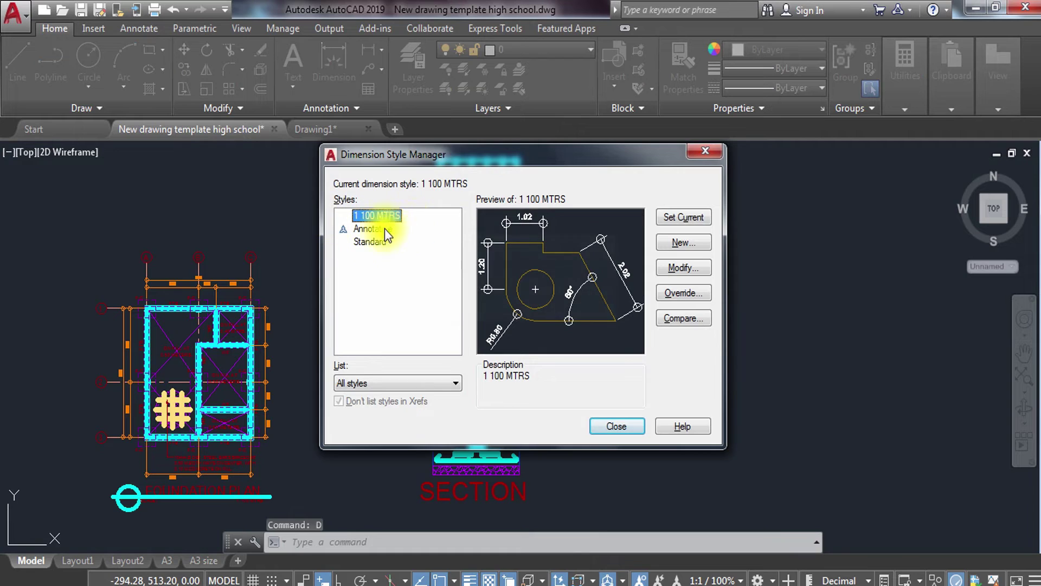
left_click(701, 243)
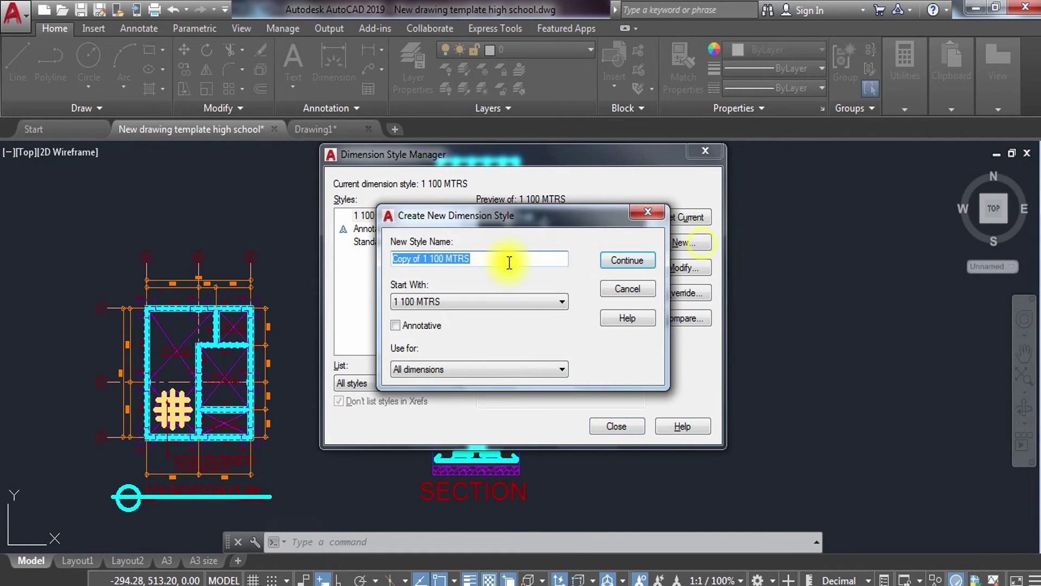
type("1 20")
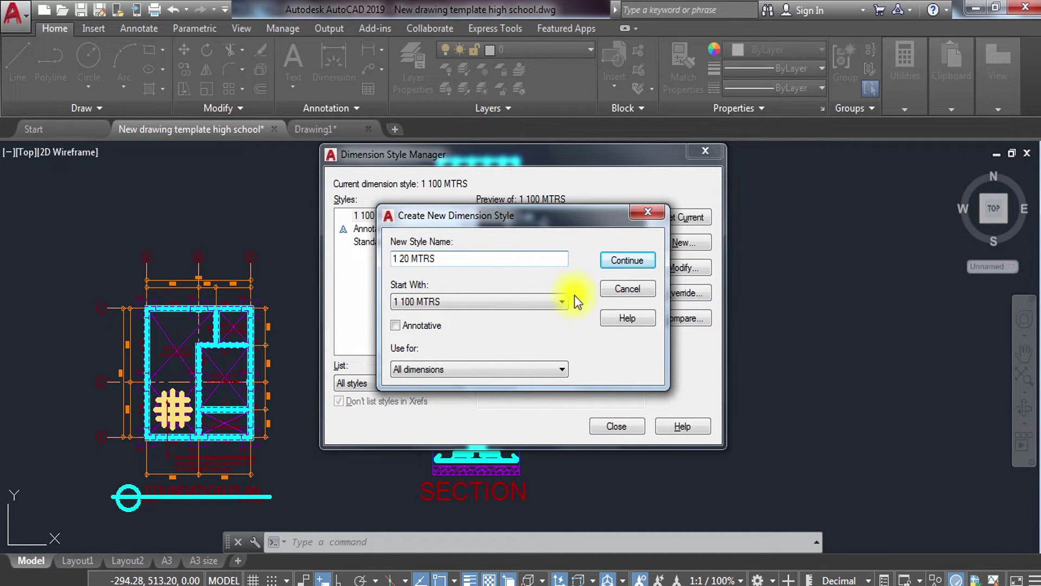
left_click(625, 260)
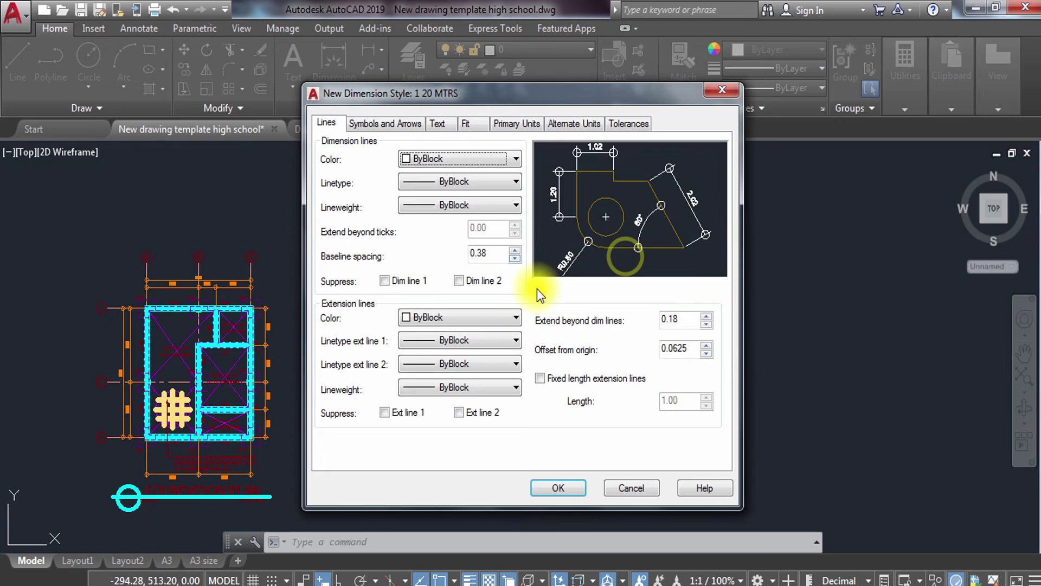
- Set the measurement scale factor to 0.20 and keep trailing zeros
left_click(518, 123)
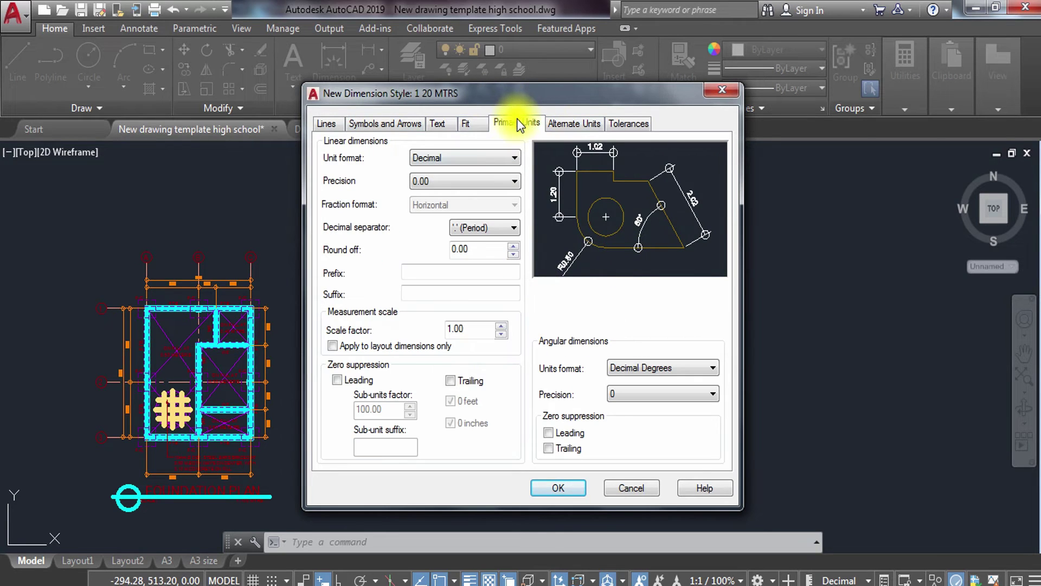
left_click_drag(458, 328, 396, 328)
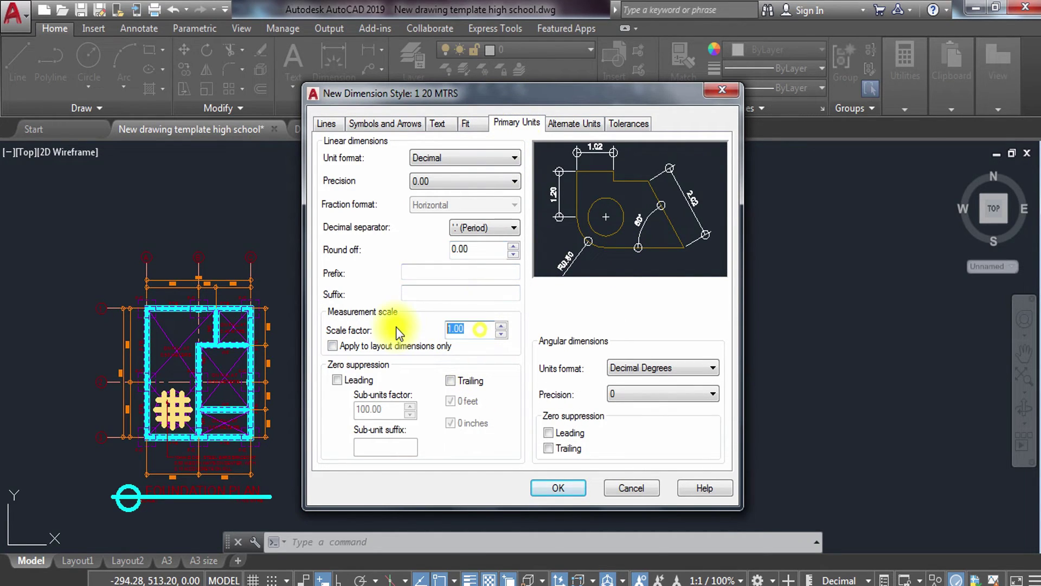
type(".20")
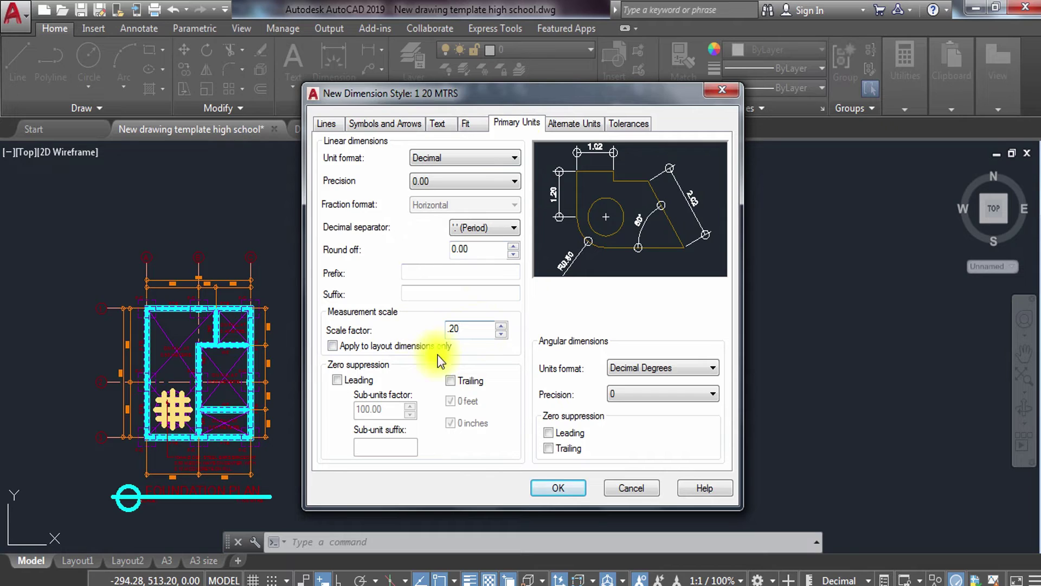
left_click(451, 381)
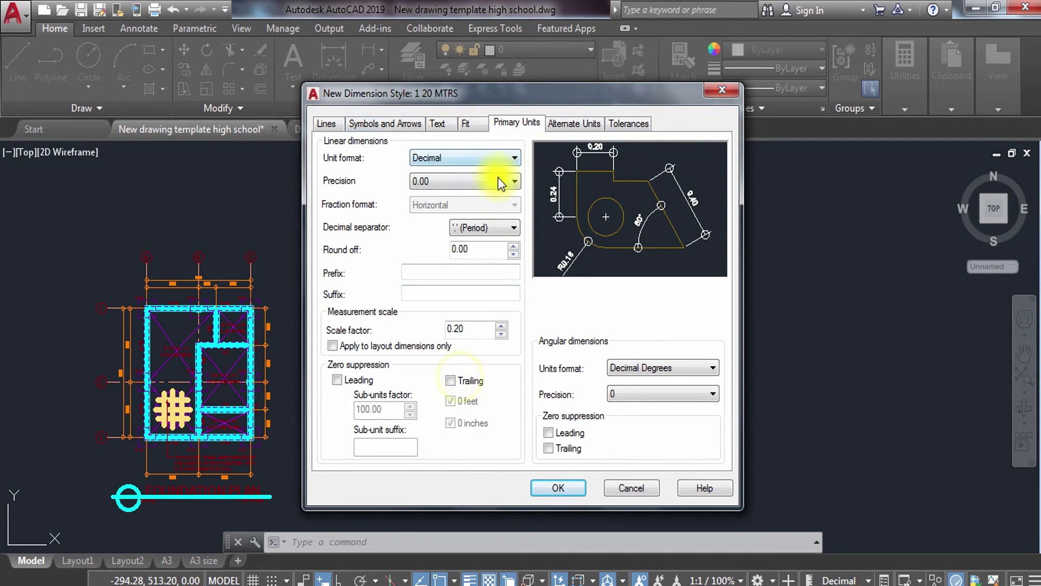
- Set dimension text height to .35 with no frame around the text
left_click(446, 127)
double_click(483, 240)
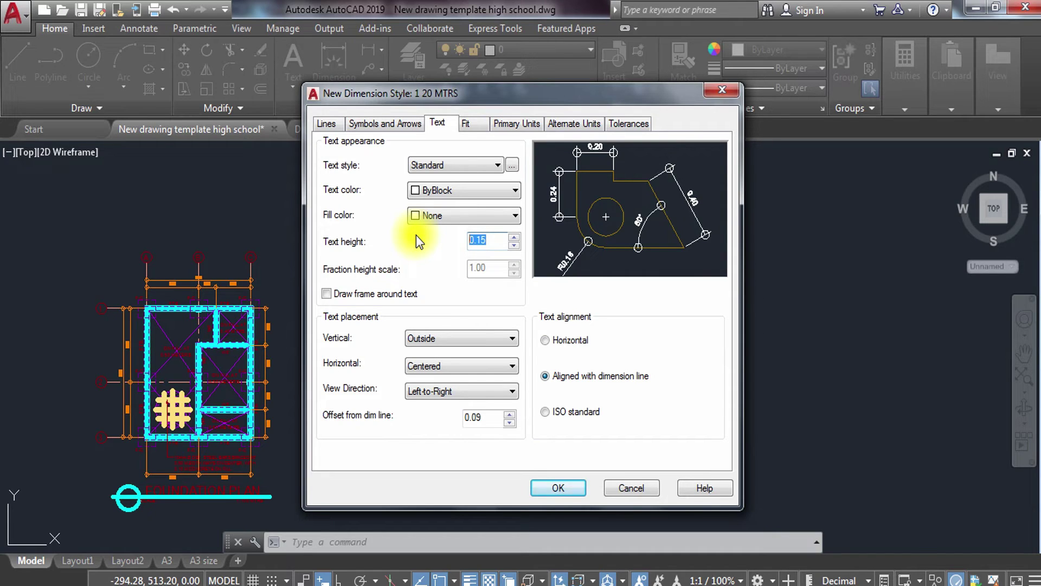
type(".")
left_click(446, 293)
left_click(383, 128)
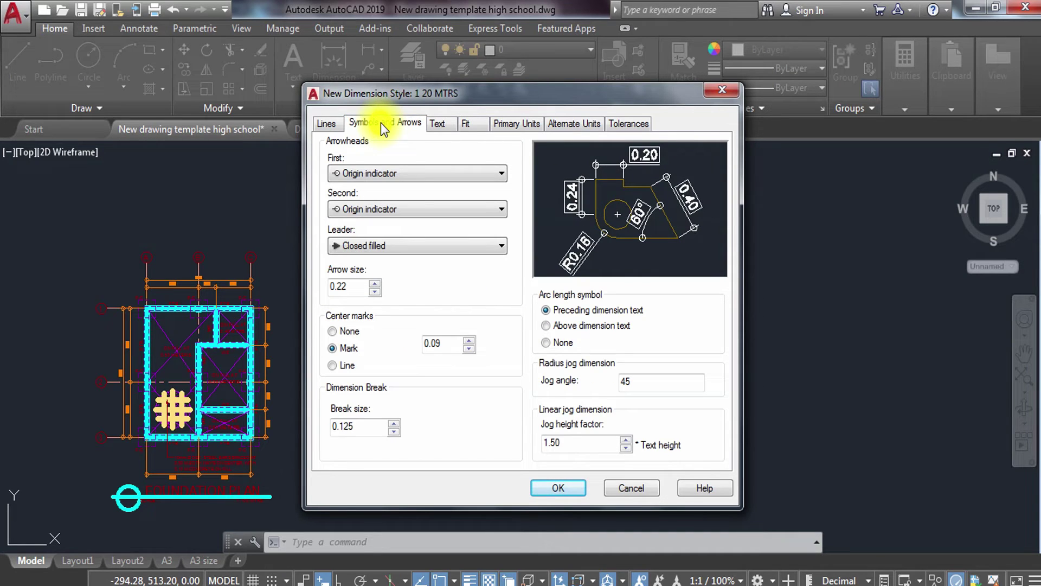
left_click(449, 123)
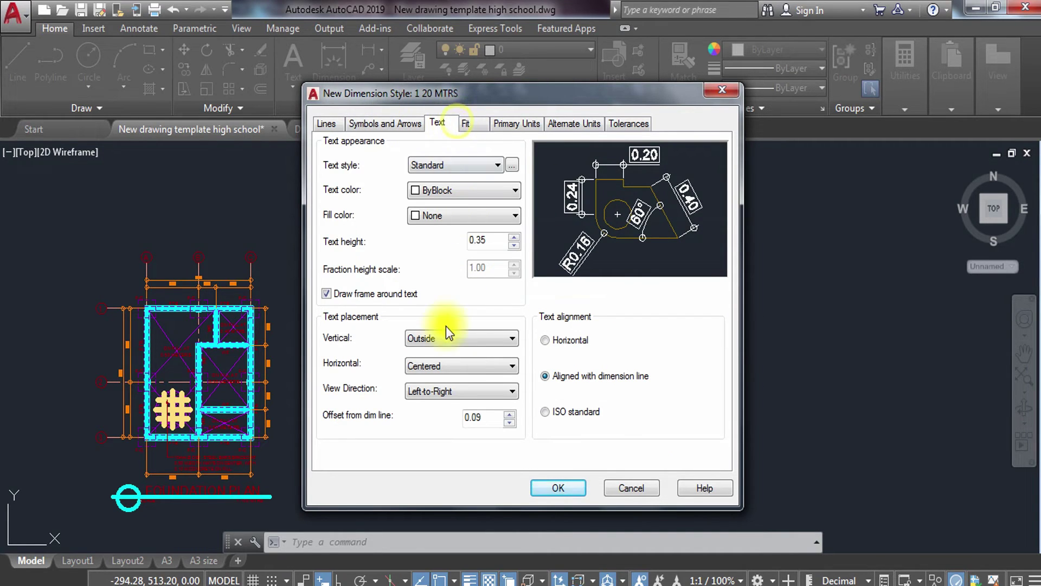
left_click(331, 294)
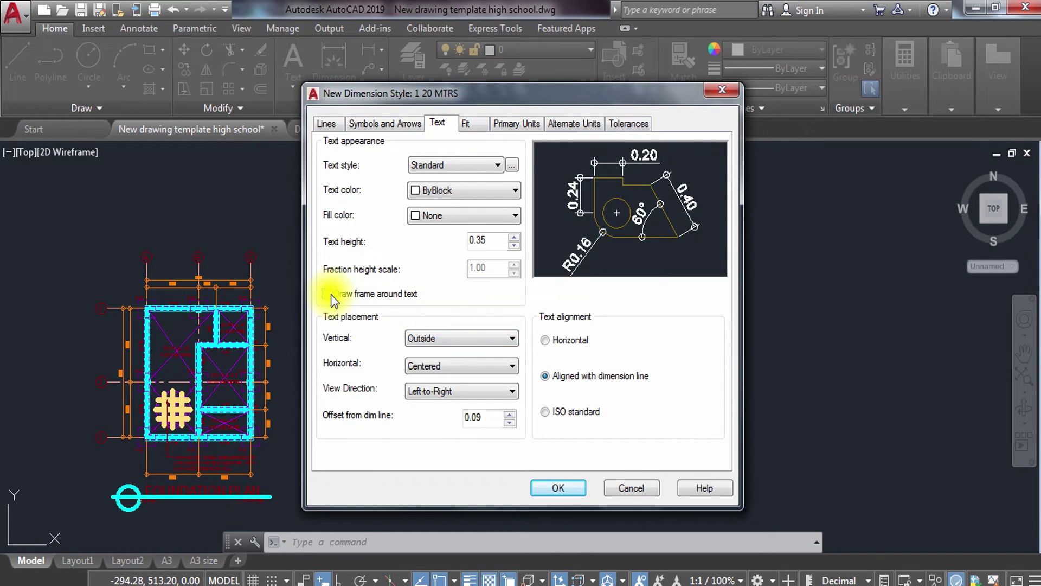
- Set arrow size to 0.4, then save 1 20 MTRS and make it current
left_click(396, 126)
double_click(339, 286)
type(".4")
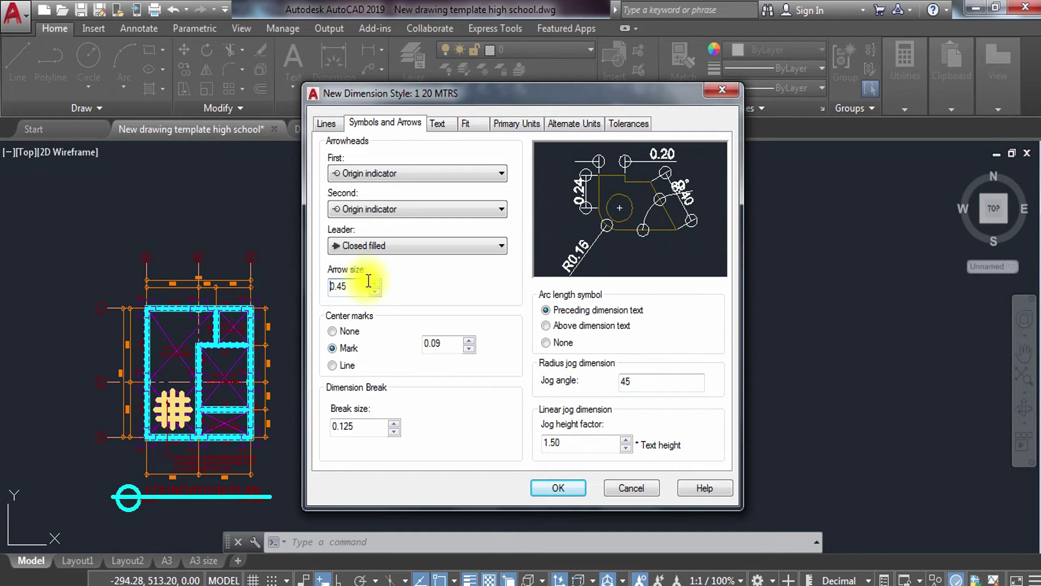
left_click(327, 124)
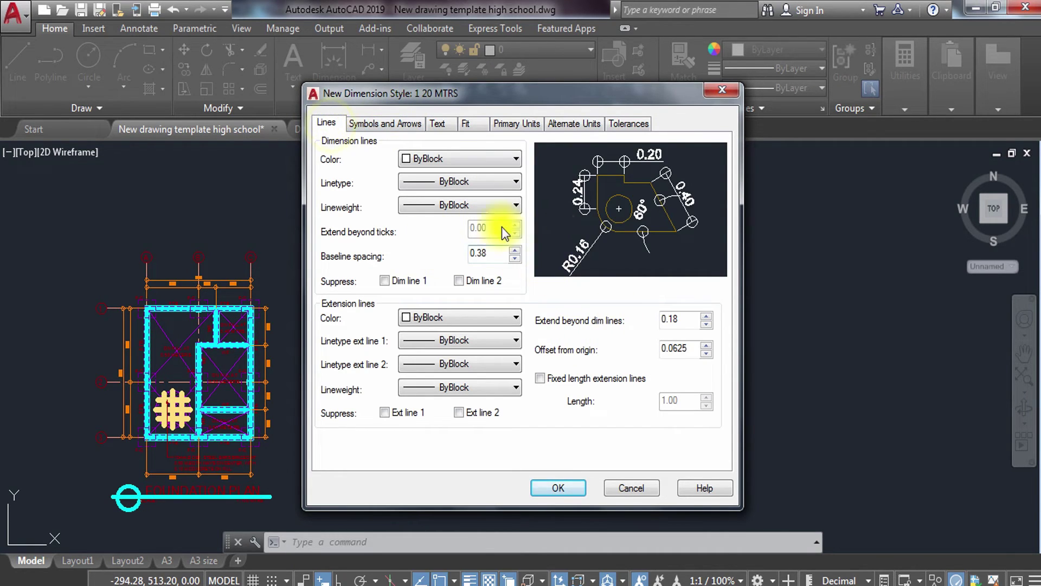
left_click(564, 486)
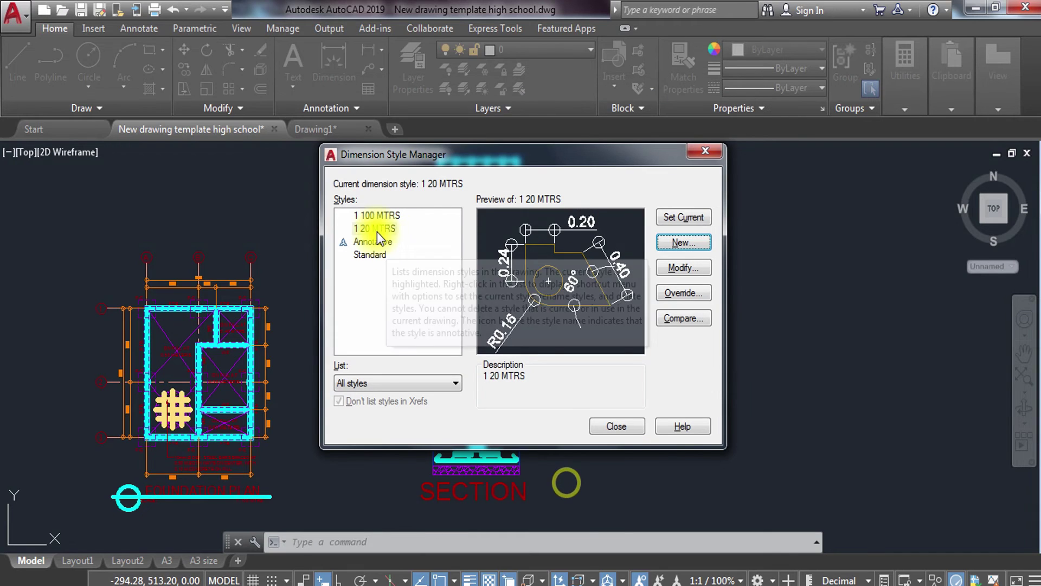
left_click(675, 222)
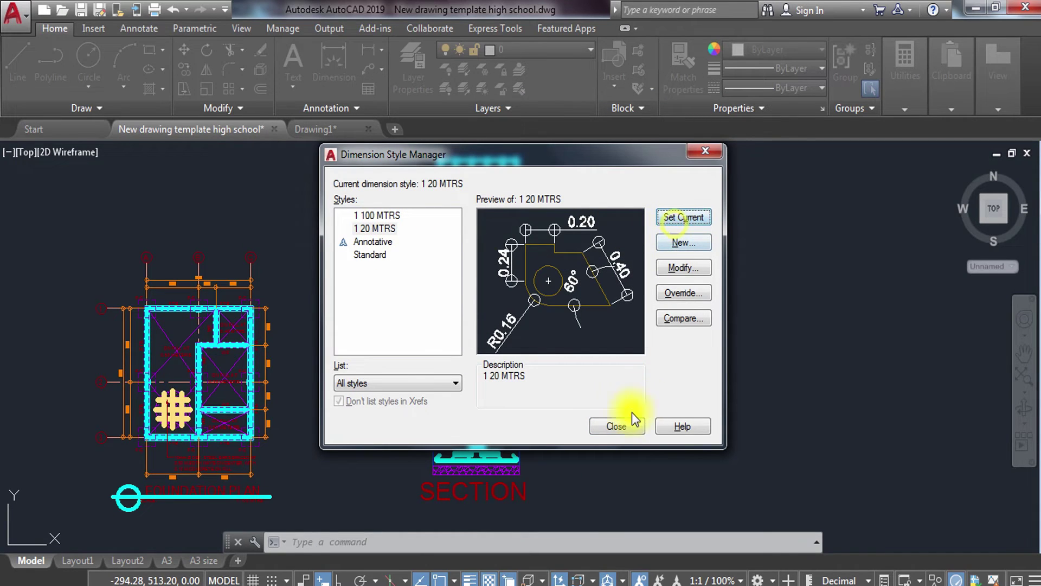
left_click(618, 426)
- Make DIMENSION LINE the current layer and add the vertical 1.00 dimension left of the mesh
scroll(365, 308, "up", 3)
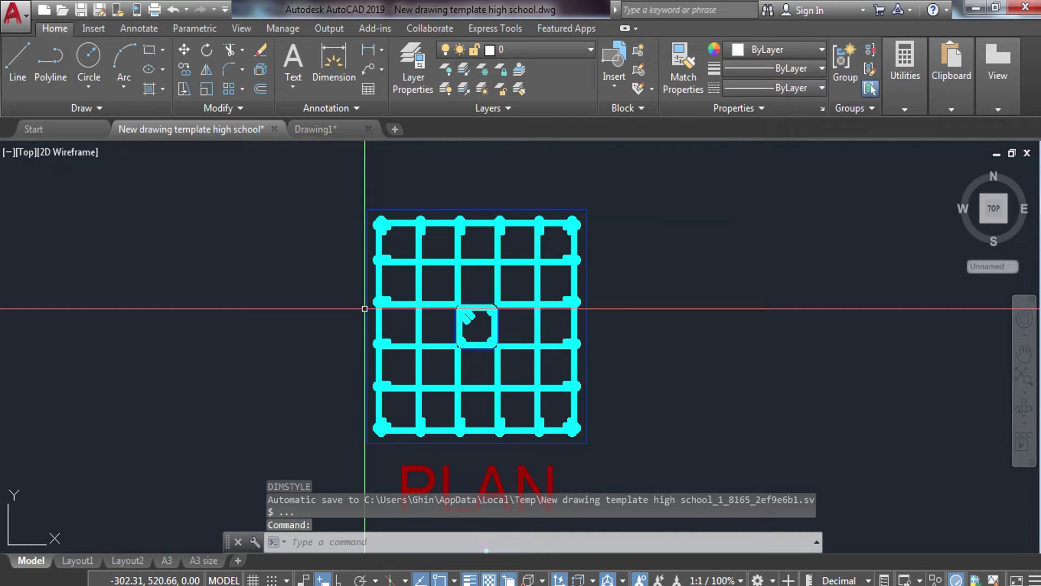
scroll(364, 309, "down", 3)
scroll(348, 286, "up", 2)
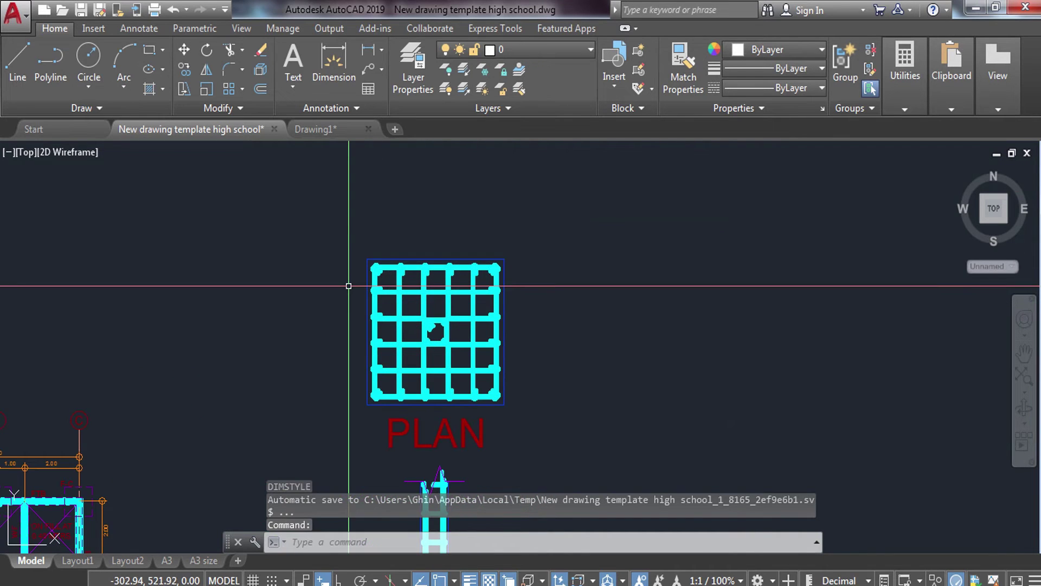
type("dli")
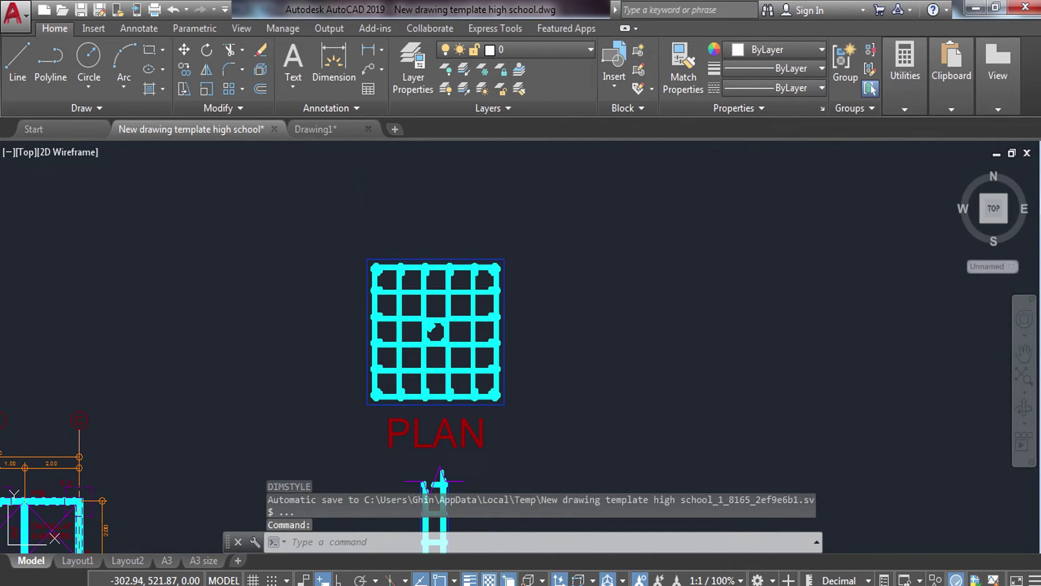
key("Return")
left_click(567, 56)
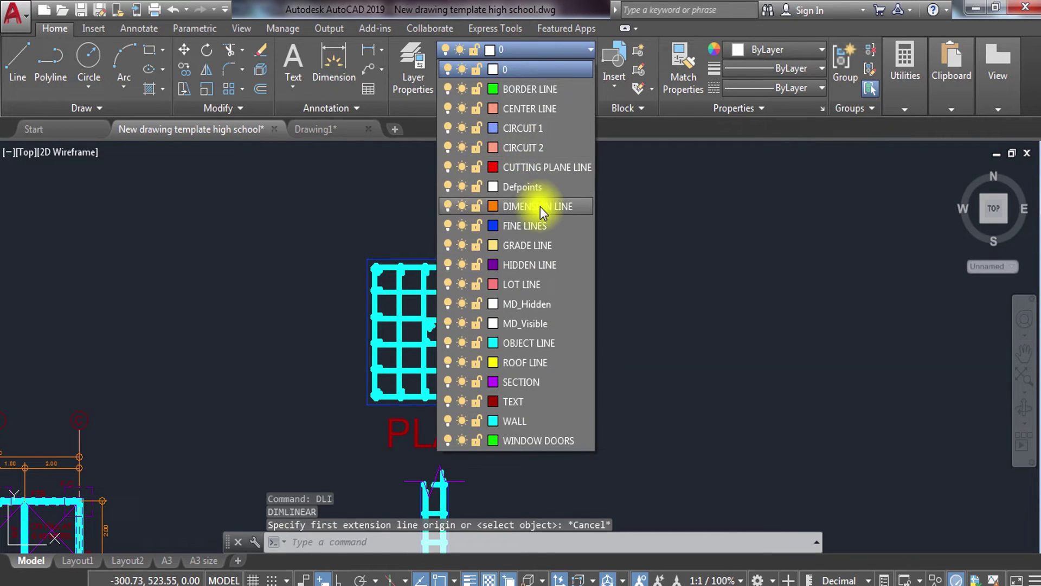
left_click(540, 206)
key("Return")
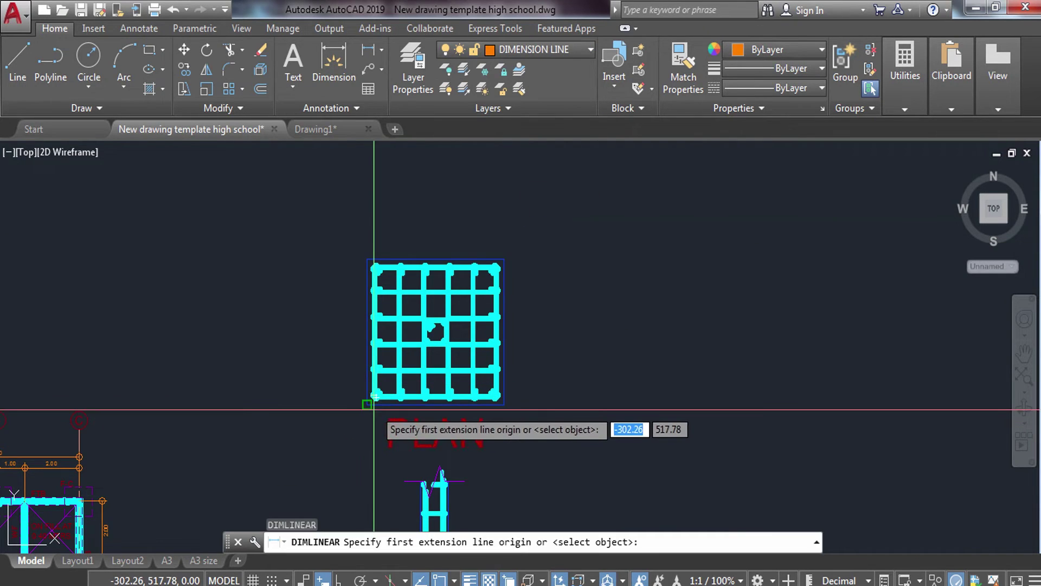
left_click(369, 398)
left_click(367, 259)
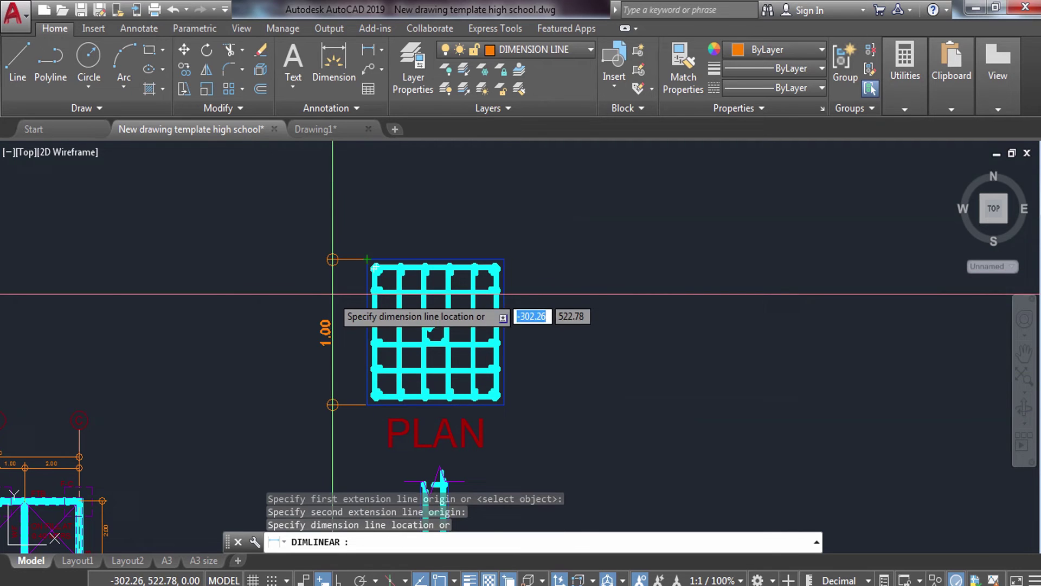
left_click(336, 316)
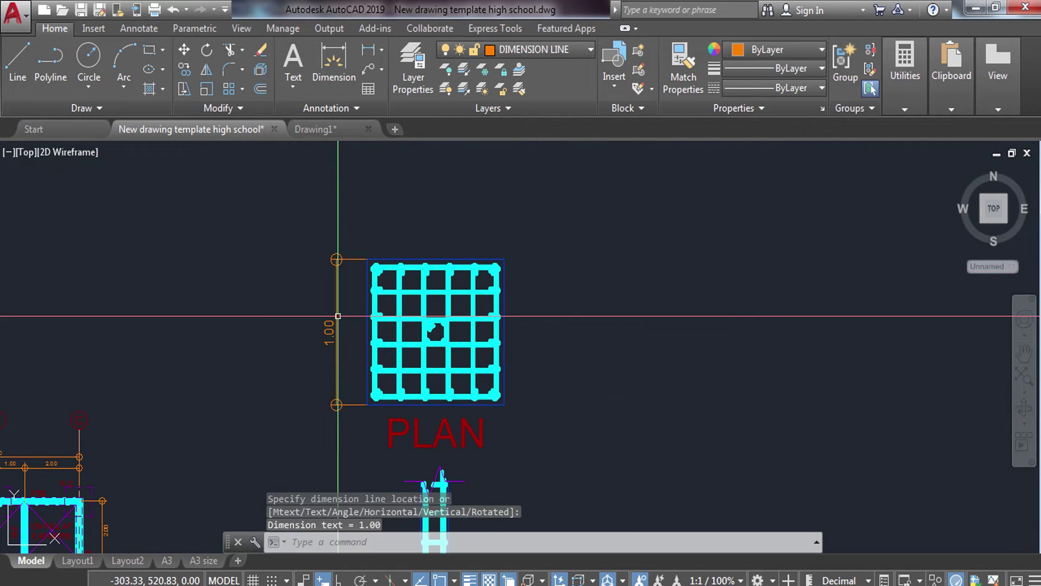
- Add the 1.00 overall dimension across the top of the mesh
key("Return")
scroll(380, 246, "up", 5)
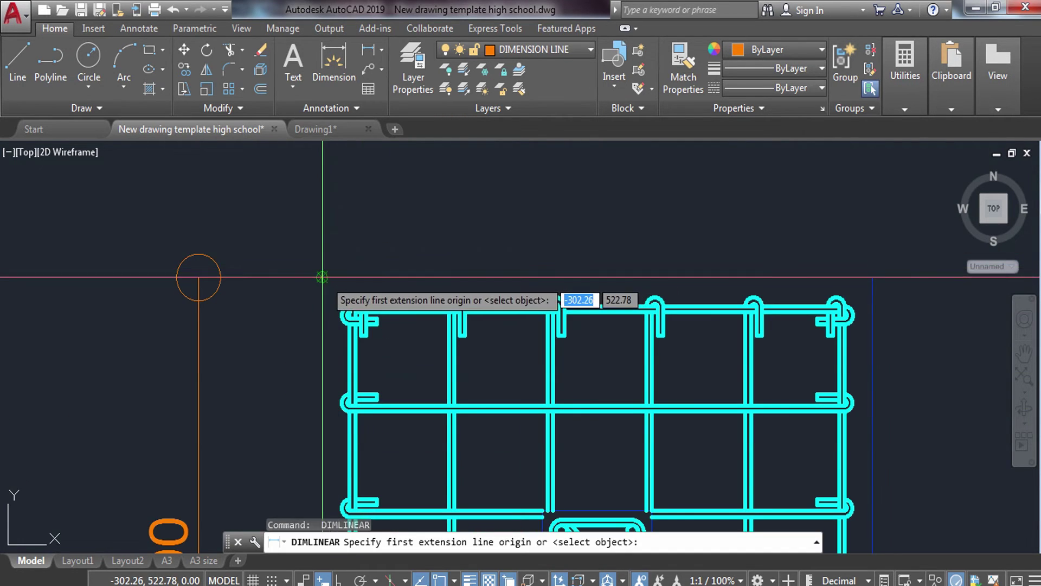
left_click(324, 277)
left_click(872, 277)
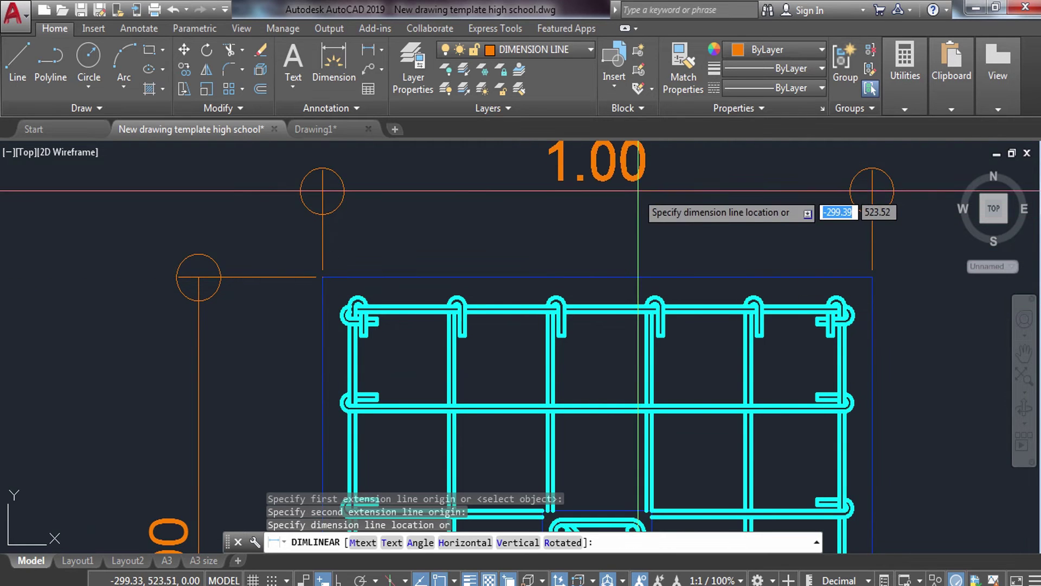
scroll(627, 186, "down", 4)
scroll(600, 203, "down", 1)
left_click(600, 204)
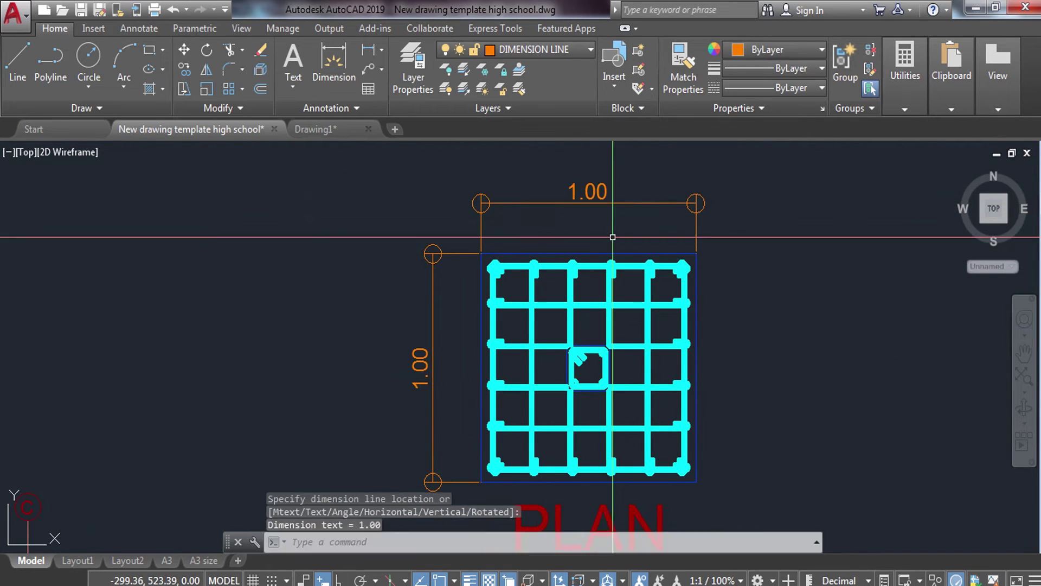
- Dimension the column width as 0.20 horizontally above the mesh
key("Return")
scroll(623, 368, "up", 4)
scroll(616, 296, "up", 1)
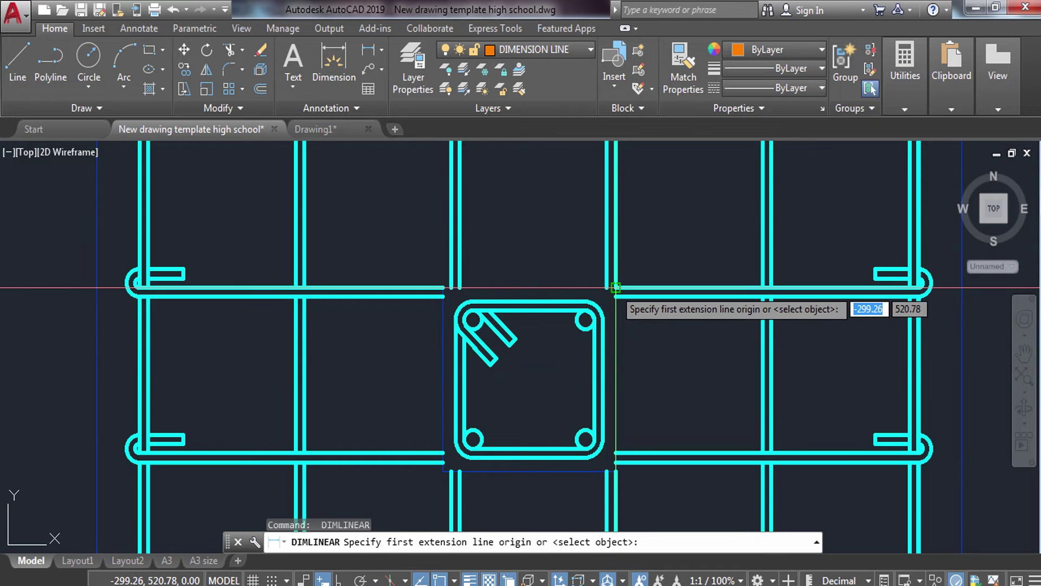
left_click(616, 297)
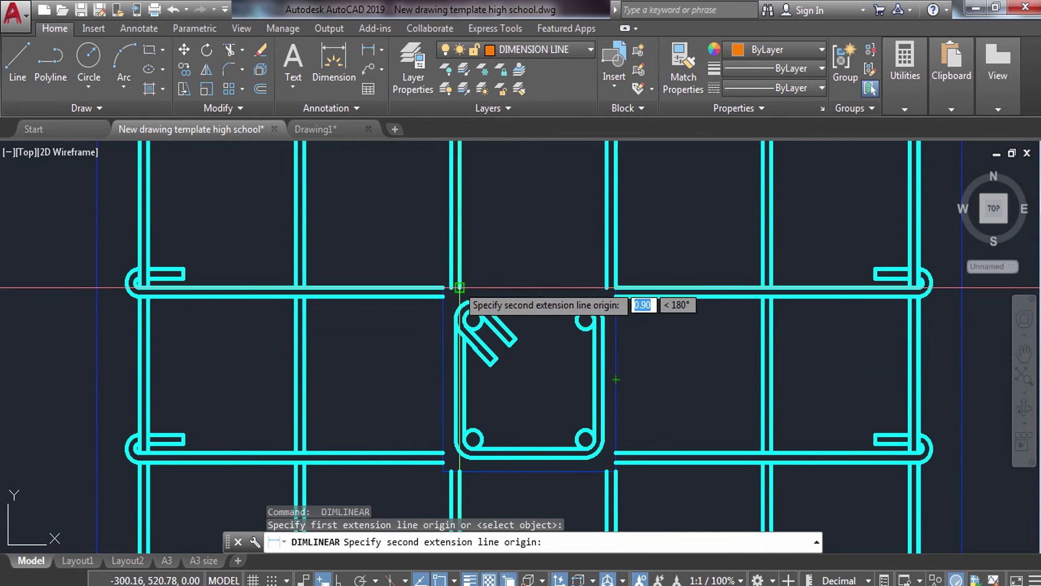
left_click(445, 288)
scroll(450, 288, "down", 2)
mouse_move(450, 278)
middle_mouse_down()
mouse_move(467, 295)
mouse_move(469, 352)
middle_mouse_up()
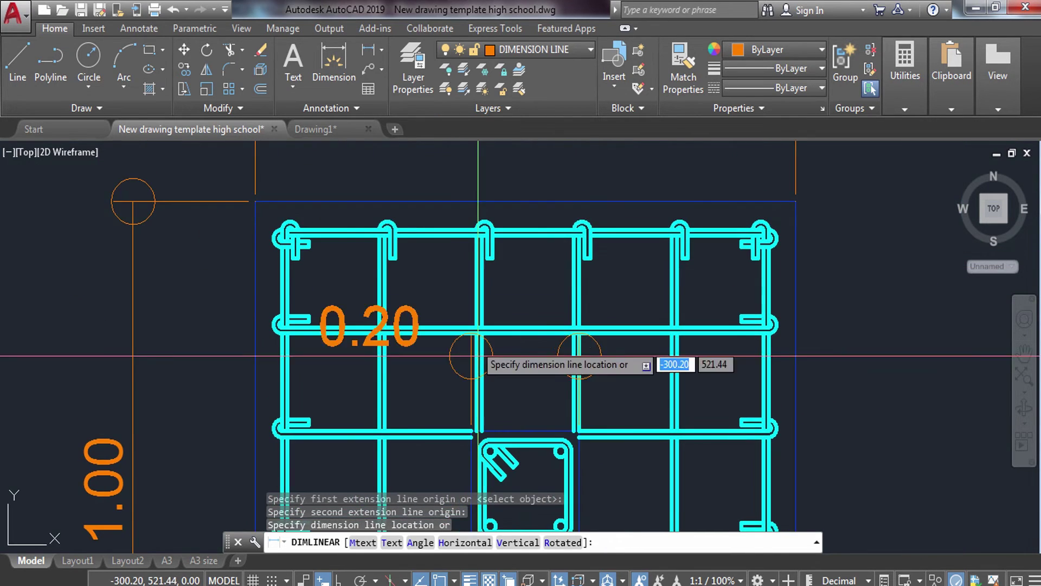
middle_click_drag(494, 195, 542, 274)
left_click(508, 244)
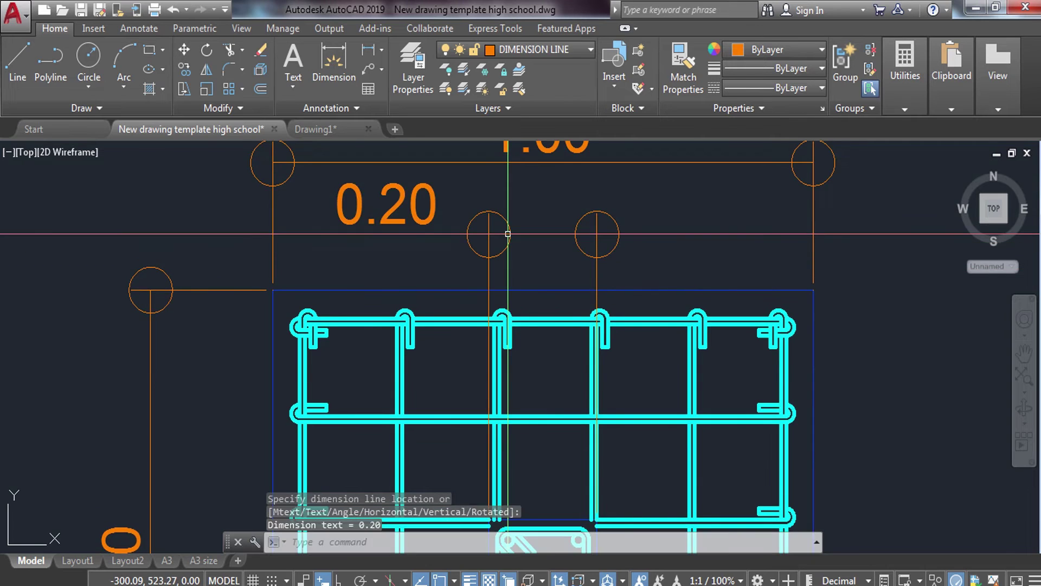
key("Escape")
- Add the vertical 0.20 column dimension to the left of the mesh
scroll(599, 239, "down", 4)
scroll(524, 189, "up", 2)
key("Return")
scroll(619, 345, "up", 3)
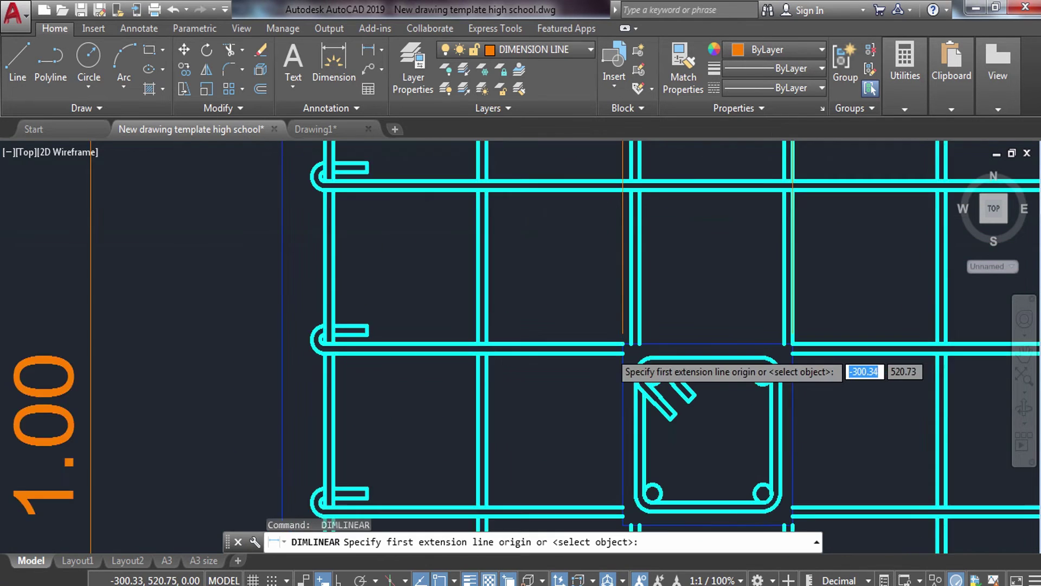
scroll(632, 343, "up", 2)
left_click(635, 337)
scroll(635, 336, "down", 3)
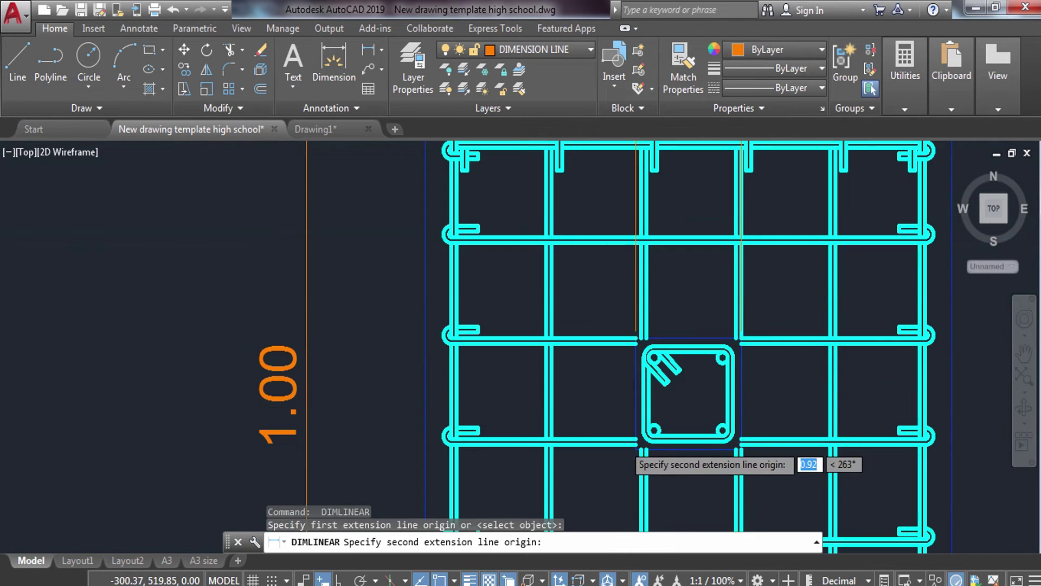
scroll(640, 461, "up", 3)
left_click(499, 399)
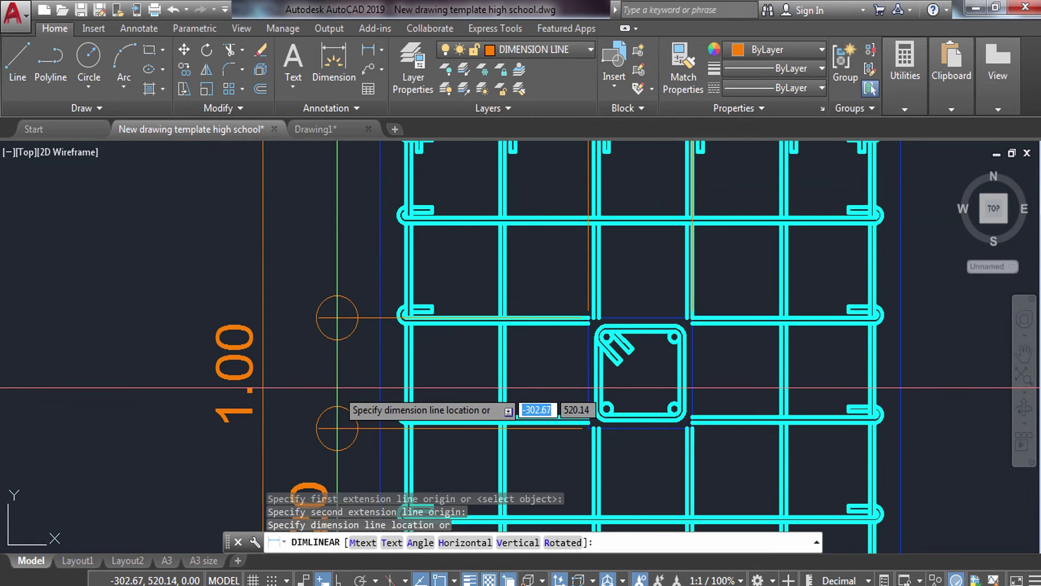
left_click(345, 332)
key("Escape")
scroll(416, 315, "up", 3)
left_click(409, 329)
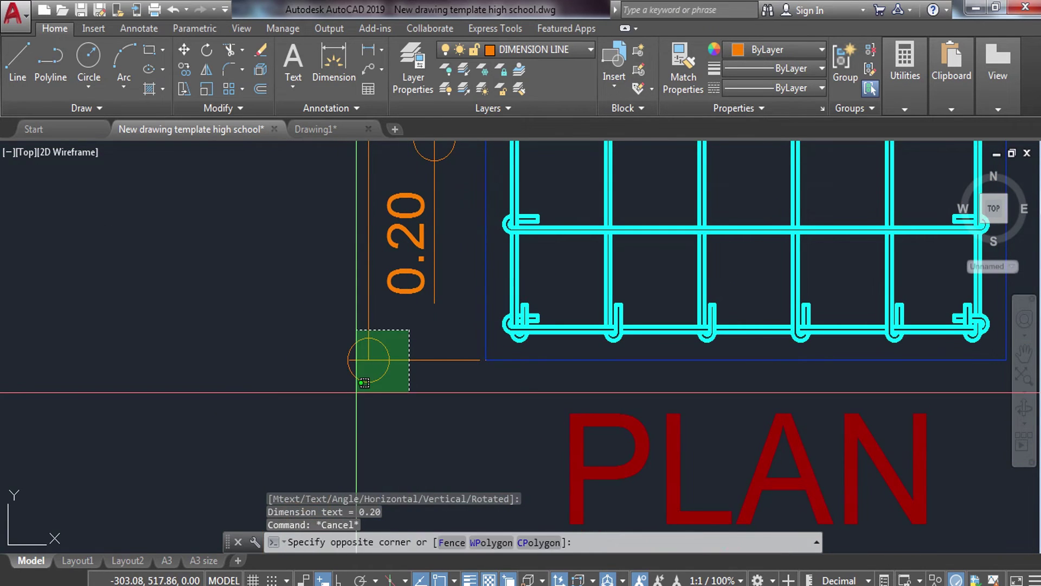
- Select the dimensions left of the mesh and grip-edit their end points
left_click(360, 388)
left_click(368, 360)
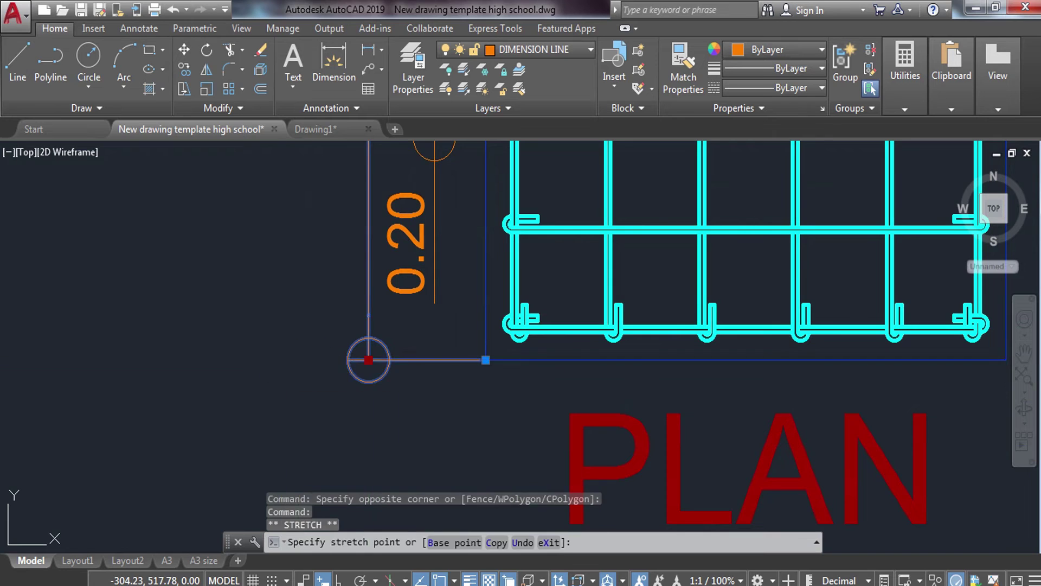
scroll(290, 360, "down", 3)
key("Escape")
scroll(325, 258, "up", 3)
left_click(325, 258)
left_click(324, 288)
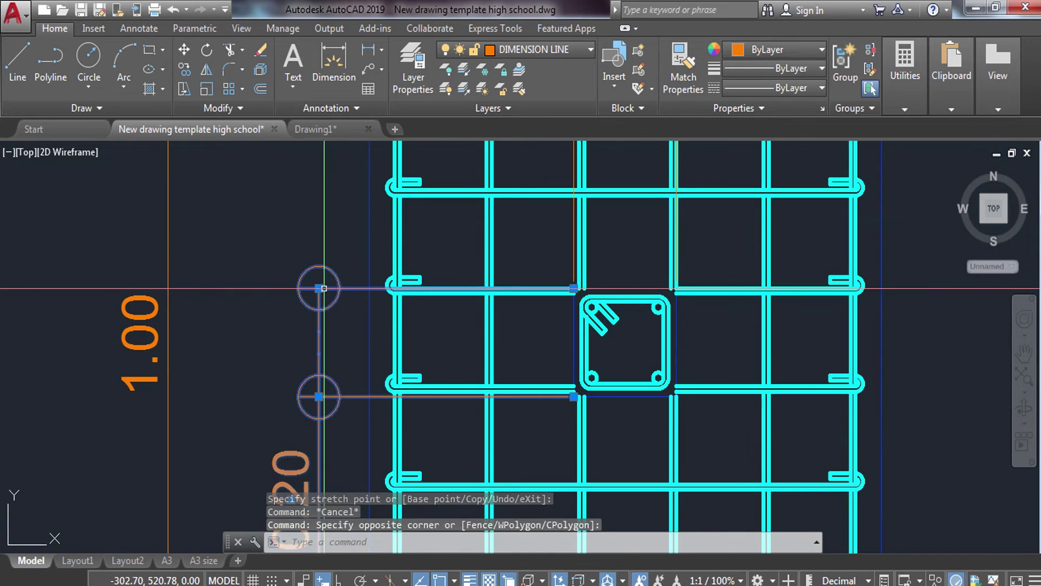
left_click(323, 286)
scroll(322, 285, "down", 4)
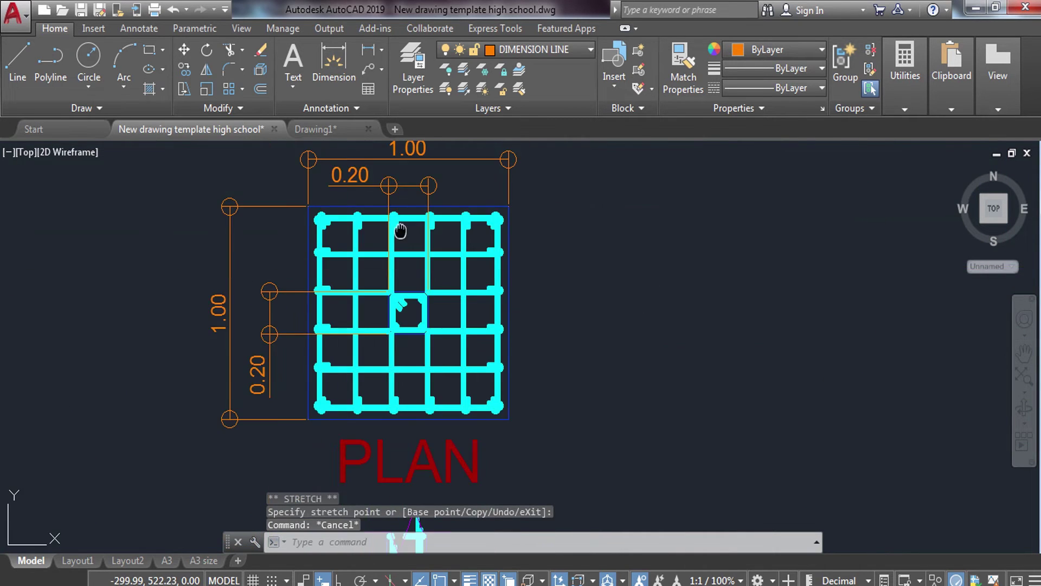
scroll(463, 256, "up", 3)
- Raise the top 1.00 and 0.20 dimension lines further above the mesh
left_click(459, 252)
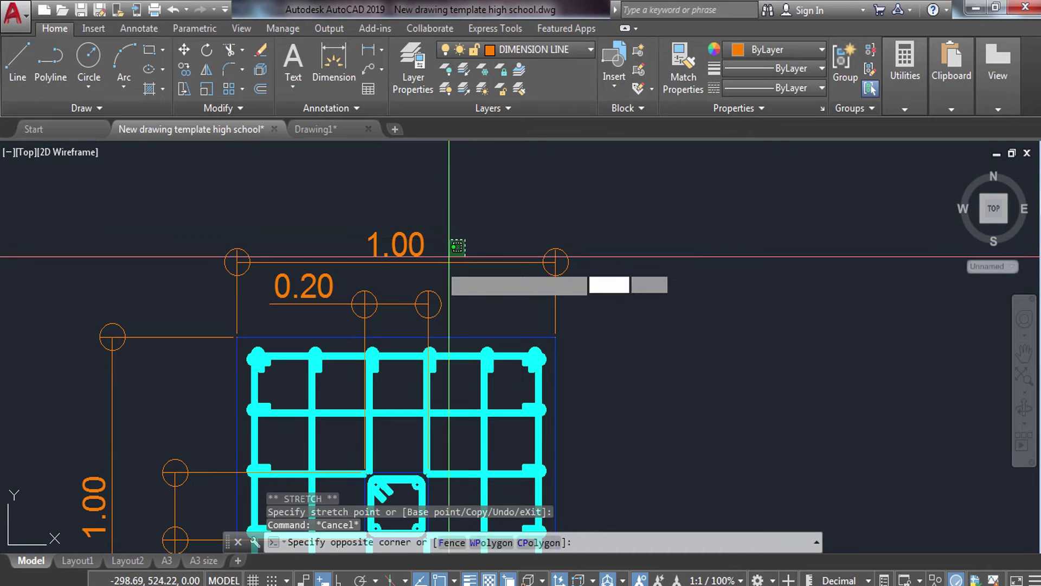
left_click(237, 262)
left_click(237, 228)
left_click(349, 285)
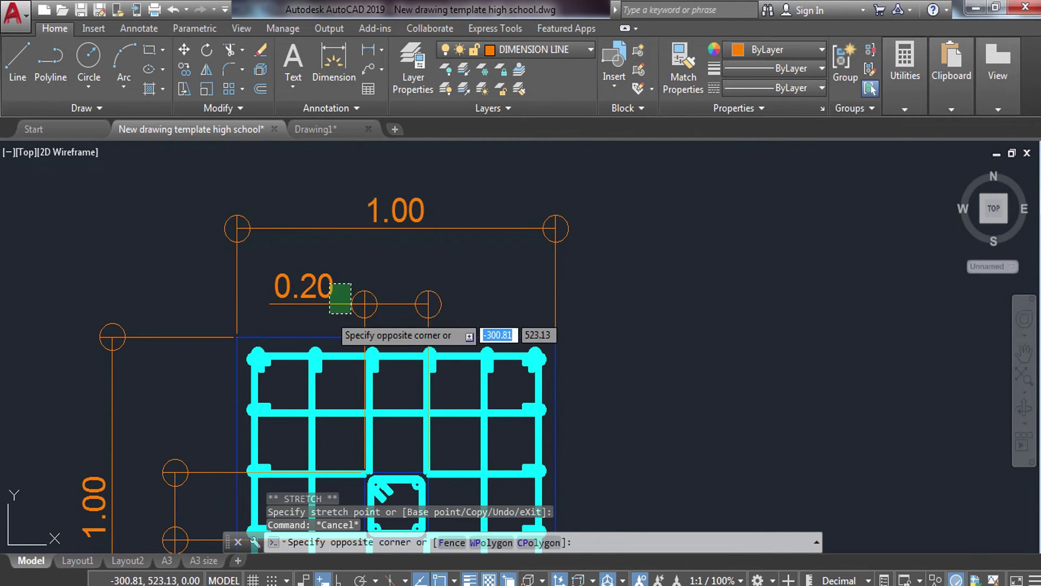
left_click(365, 303)
left_click(365, 272)
key("Escape")
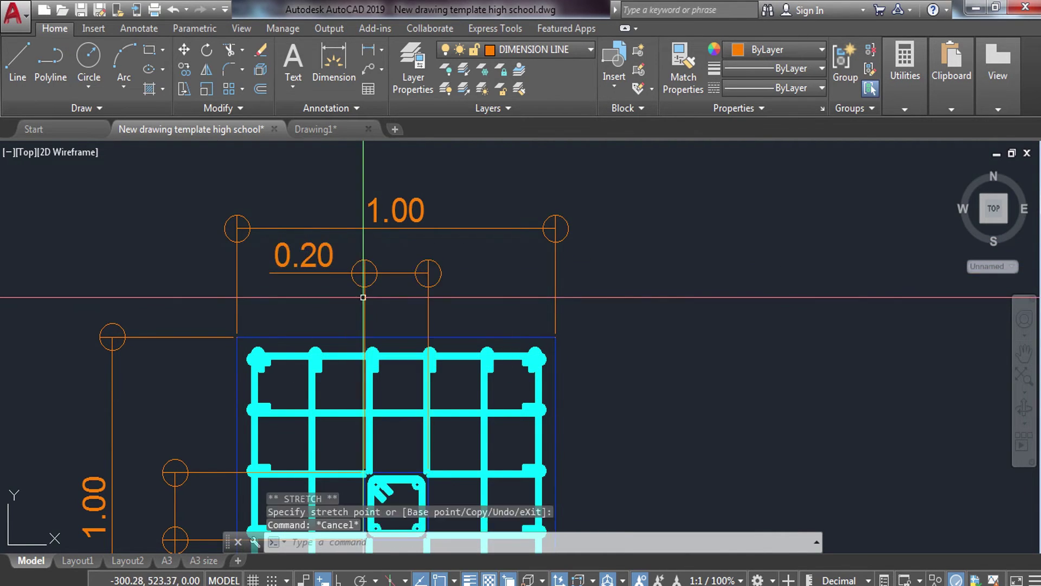
- Shorten the vertical 0.20 dimension's extension lines back from the column
scroll(363, 217, "down", 3)
scroll(322, 339, "up", 6)
left_click(265, 214)
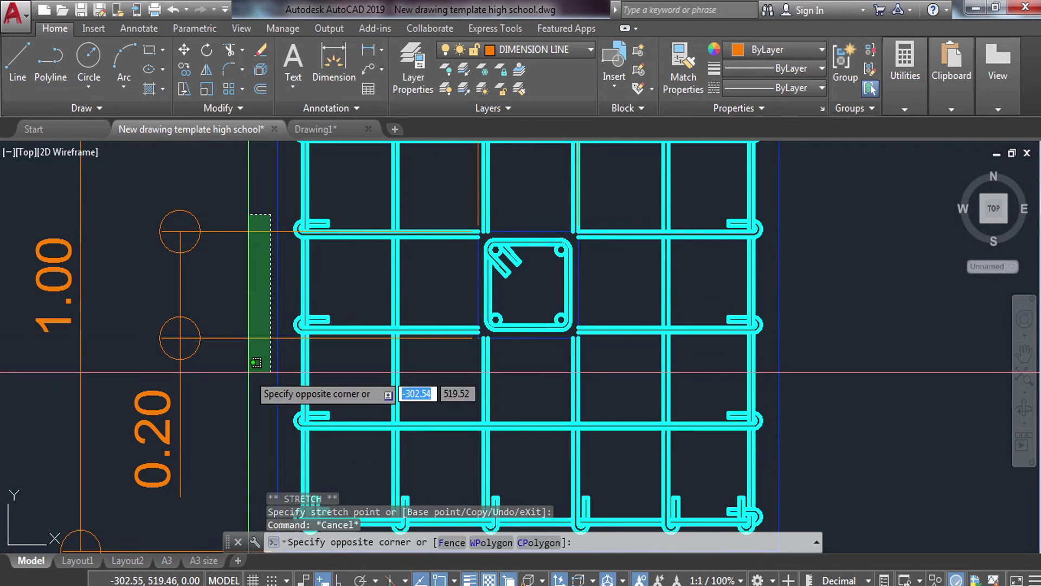
left_click(248, 389)
left_click(478, 232)
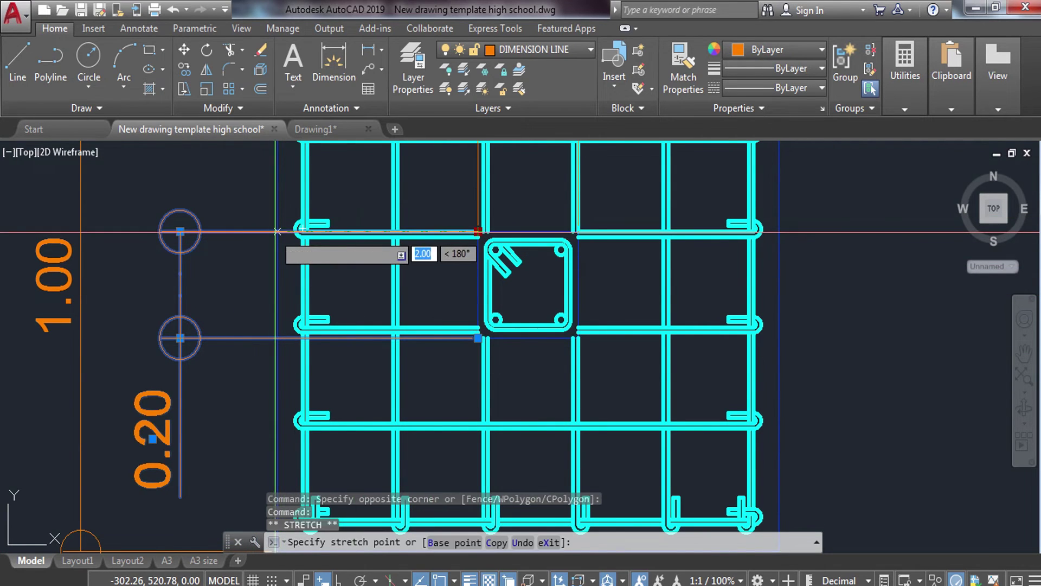
key("Escape")
left_click(278, 244)
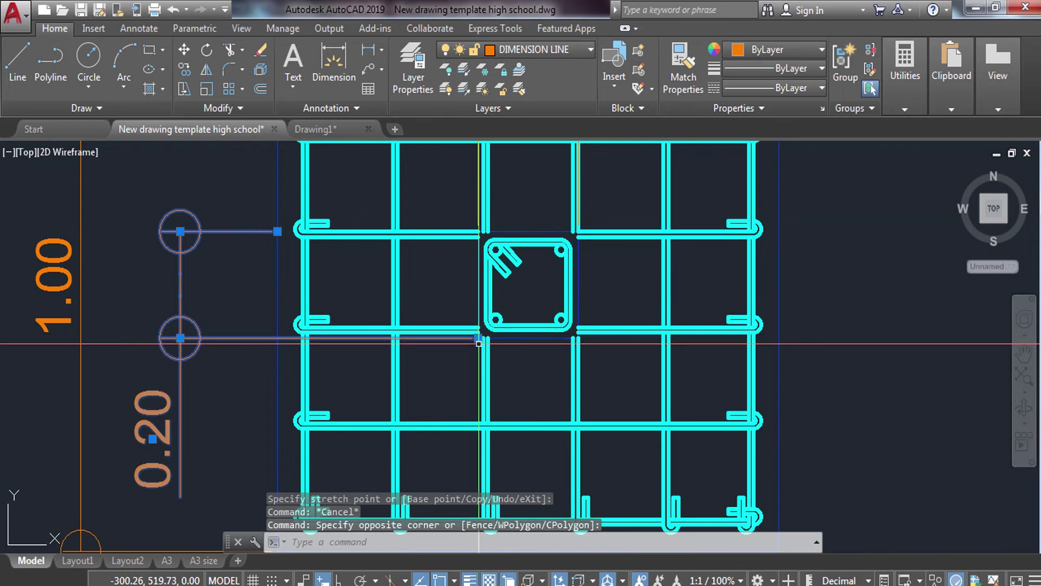
left_click(473, 337)
left_click(478, 337)
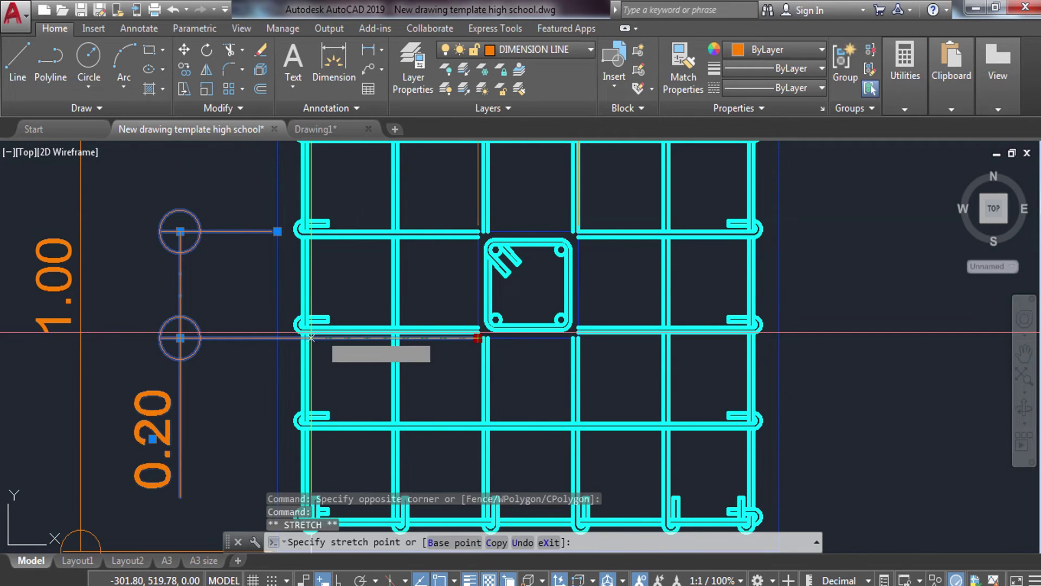
left_click(277, 338)
key("Escape")
scroll(277, 338, "down", 6)
scroll(379, 208, "up", 6)
- Pull the top 0.20 dimension's extension lines up off the mesh
left_click(261, 330)
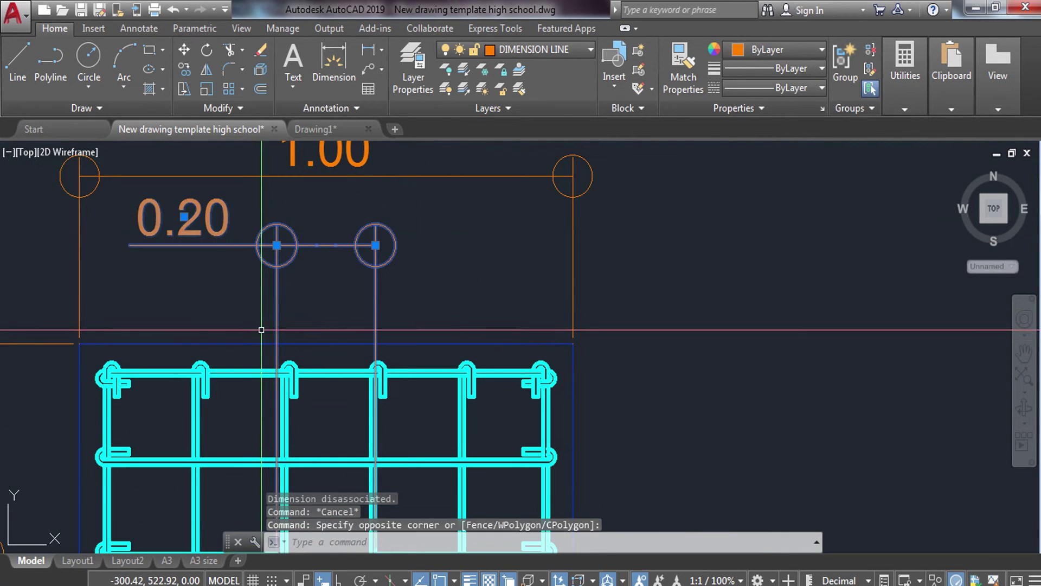
scroll(261, 330, "down", 3)
left_click(288, 409)
left_click(288, 404)
scroll(291, 334, "up", 3)
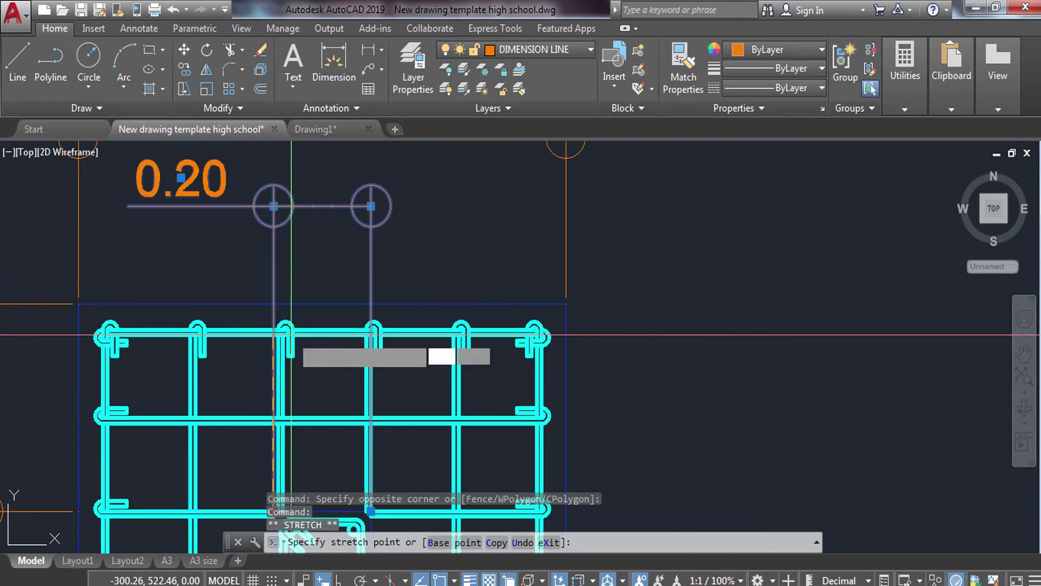
scroll(291, 334, "up", 2)
key("Escape")
left_click(449, 237)
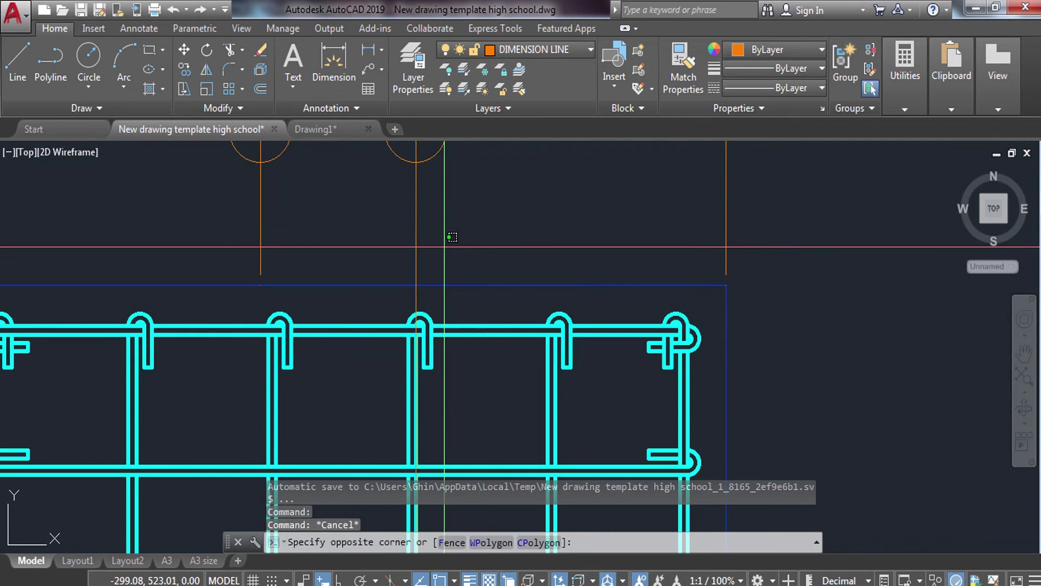
left_click(428, 295)
scroll(417, 81, "down", 2)
left_click(416, 398)
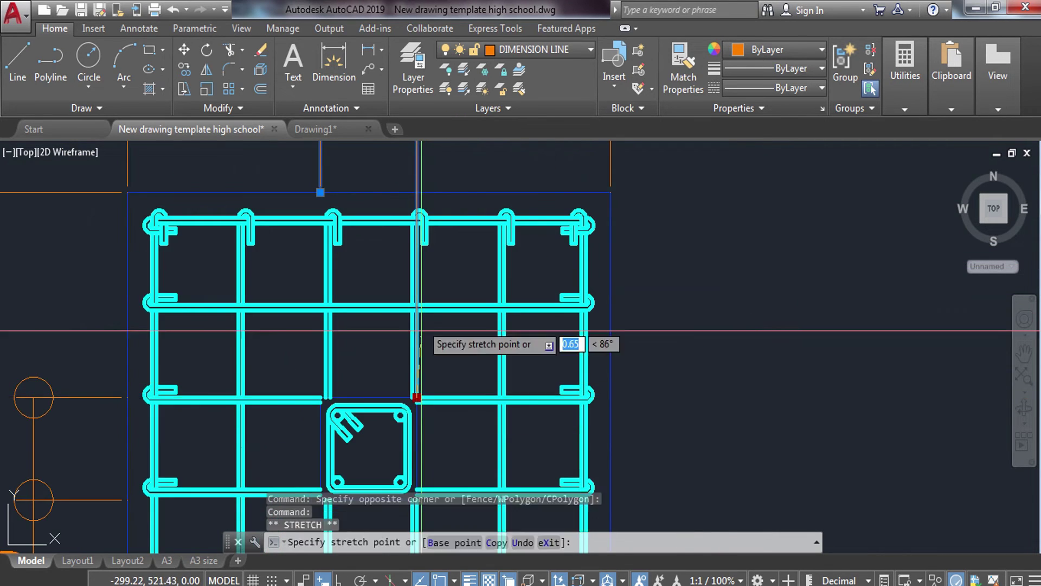
left_click(417, 211)
scroll(418, 211, "down", 5)
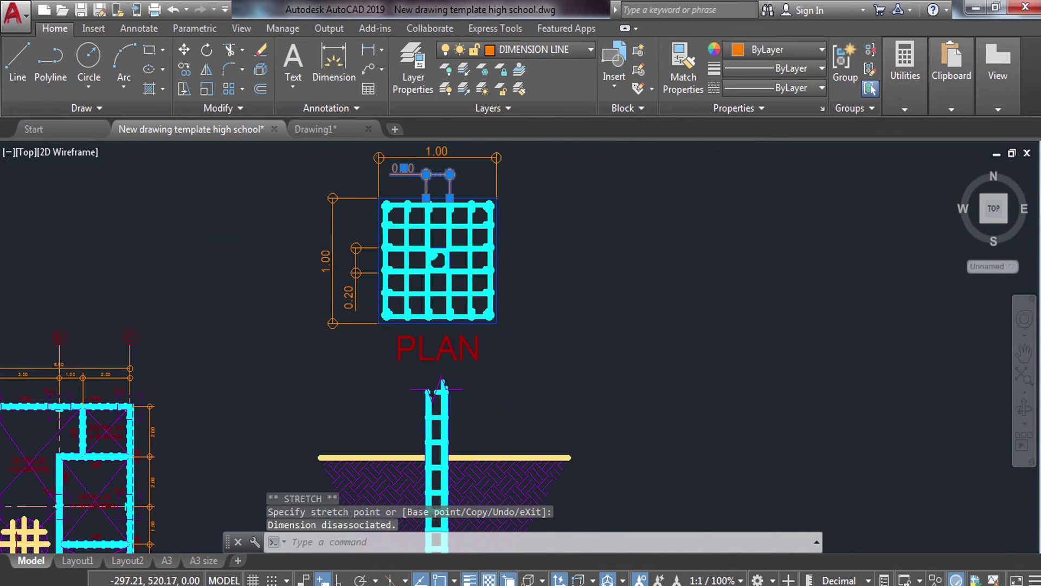
key("Escape")
scroll(488, 344, "down", 2)
key("Escape")
scroll(425, 353, "up", 1)
scroll(425, 353, "up", 2)
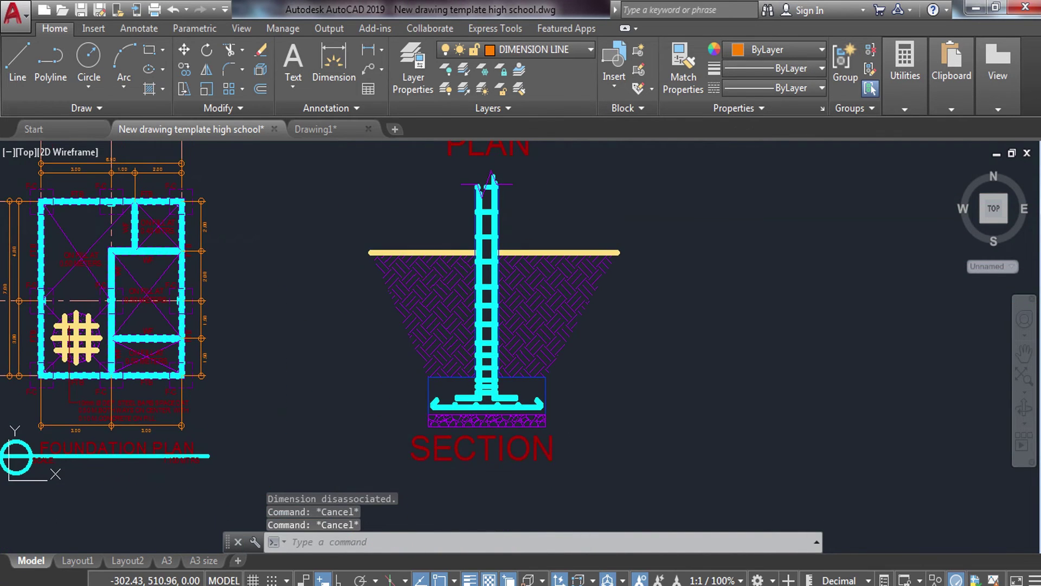
- Add a vertical 1.00 dimension from the ground line to the footing bottom
type("dli")
key("Return")
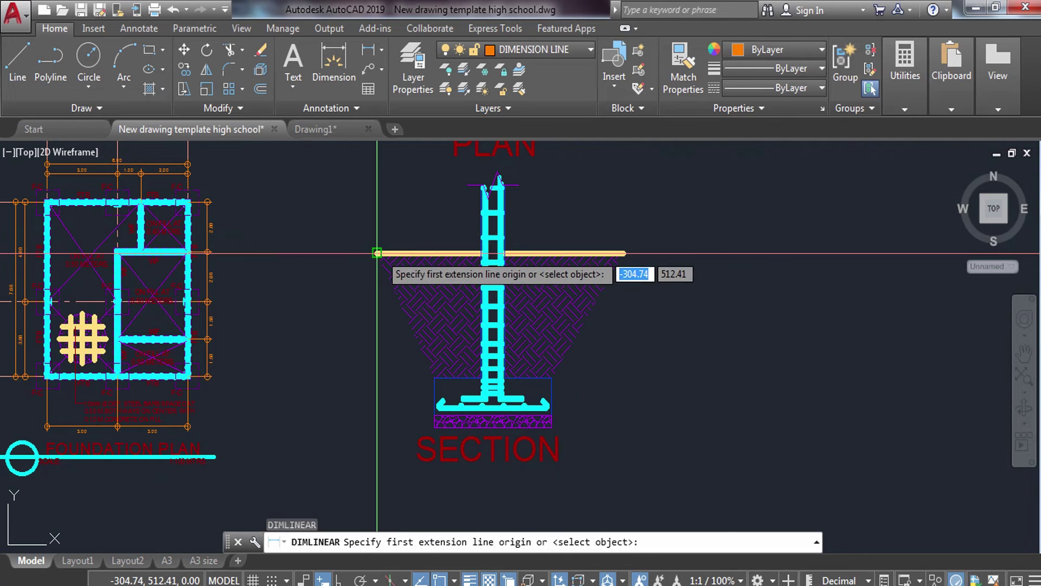
left_click(377, 253)
left_click(435, 378)
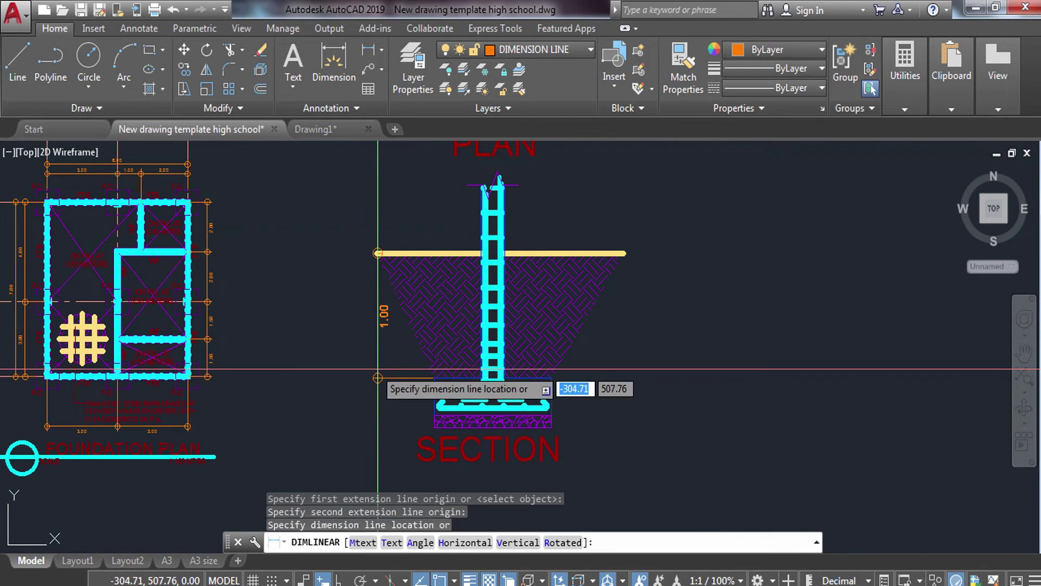
left_click(344, 332)
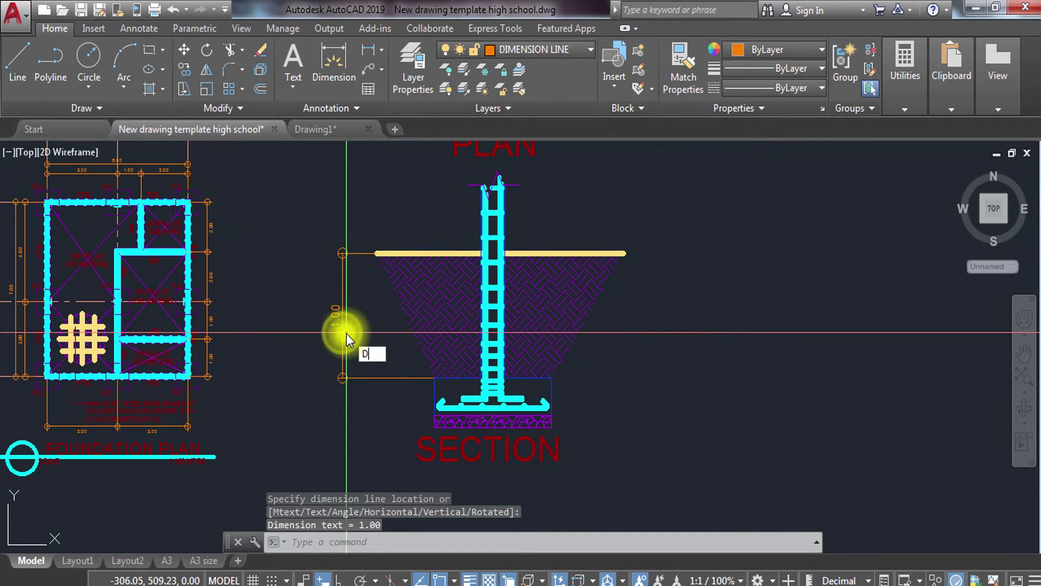
- Continue the vertical chain with 0.30 and 0.10 dimensions using DCO
type("co")
key("Return")
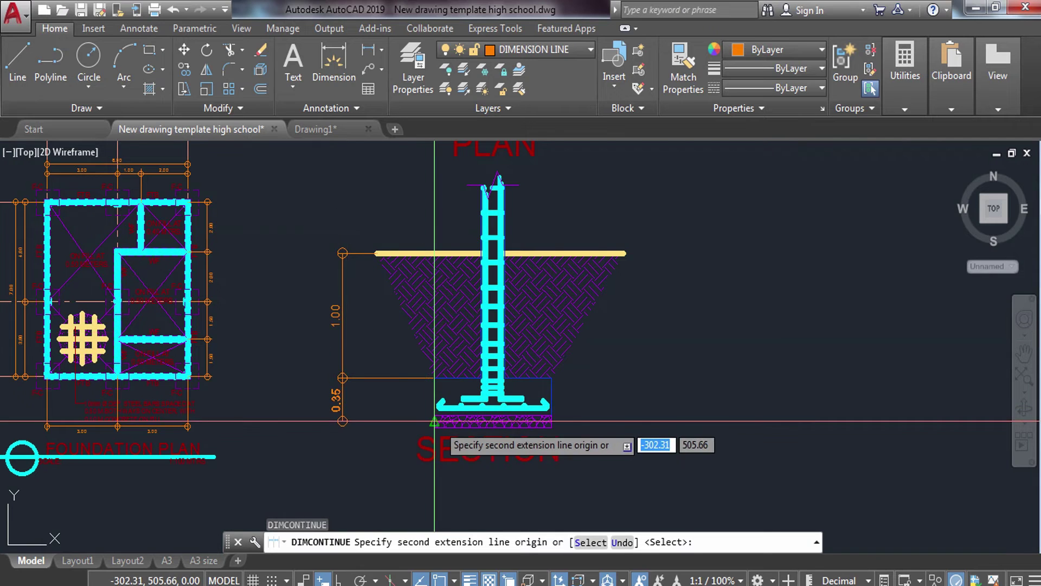
scroll(405, 390, "up", 4)
left_click(405, 390)
scroll(405, 390, "down", 2)
scroll(407, 401, "down", 2)
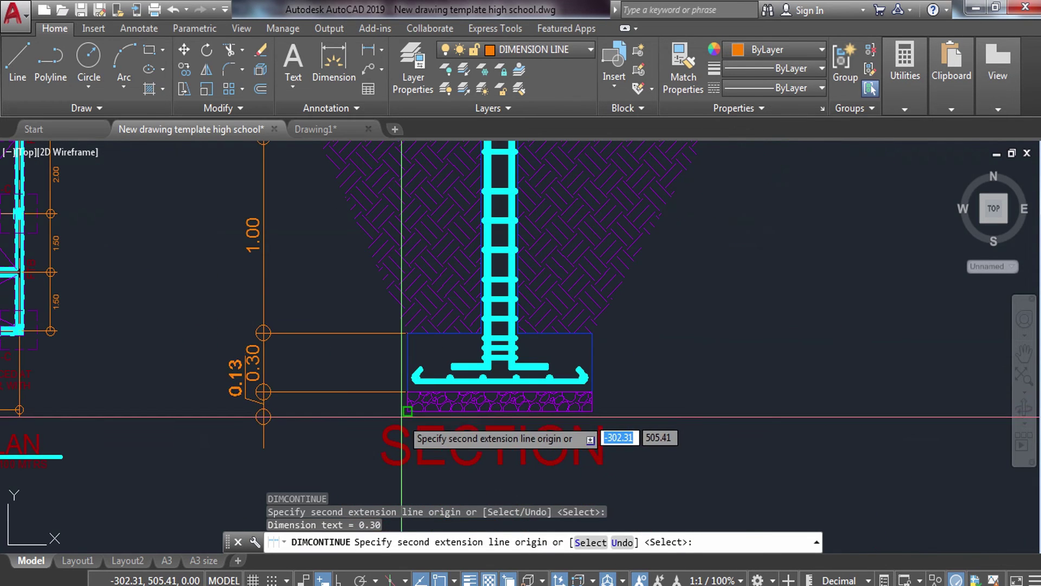
left_click(408, 412)
key("Escape")
- Move the 0.10 dimension text down below the chain
scroll(228, 412, "up", 2)
scroll(227, 413, "up", 2)
left_click(288, 380)
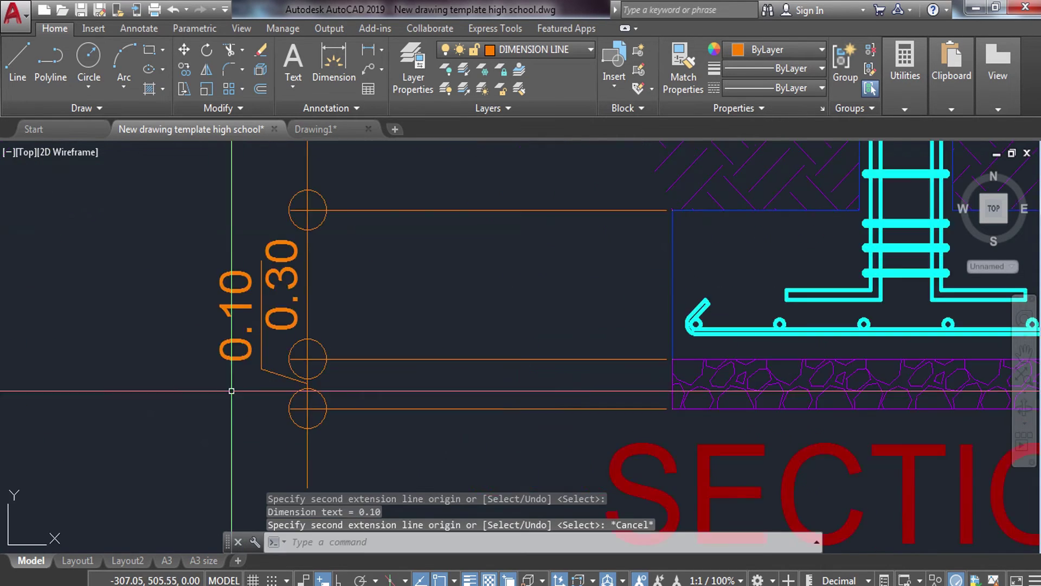
left_click(248, 339)
left_click(235, 359)
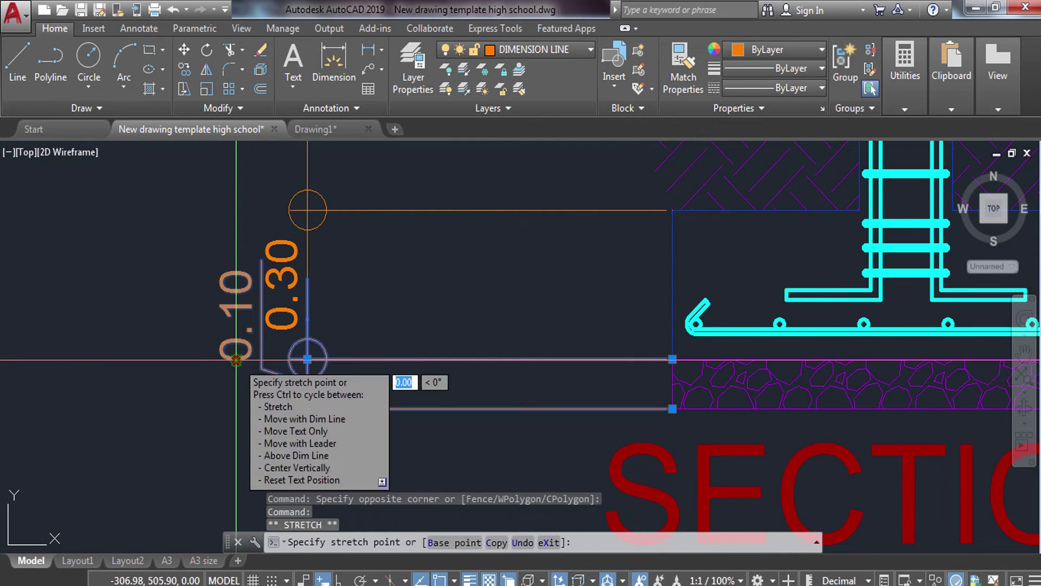
scroll(244, 428, "down", 5)
middle_click_drag(241, 419, 241, 360)
scroll(241, 360, "up", 4)
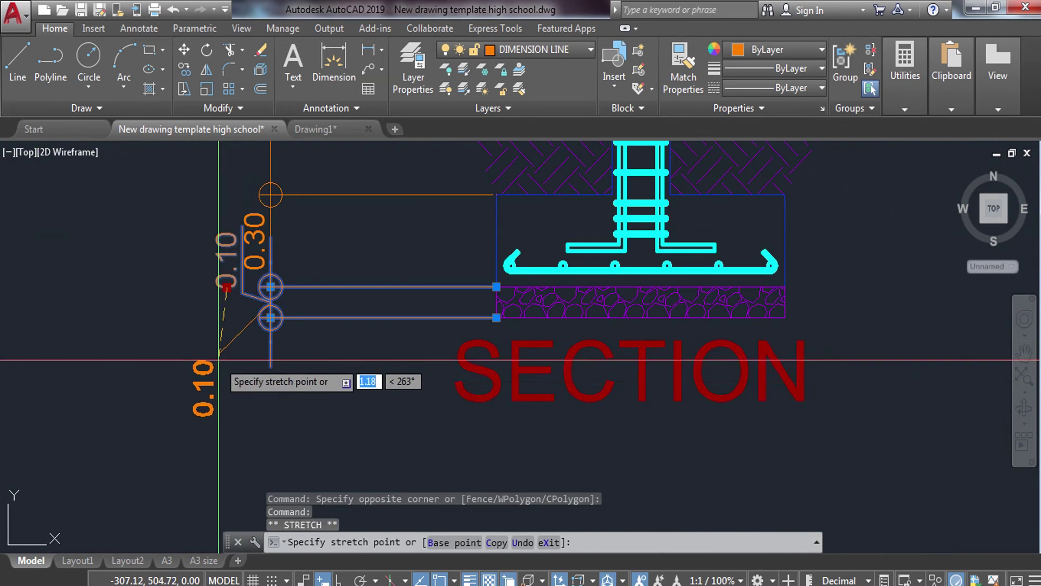
key("Escape")
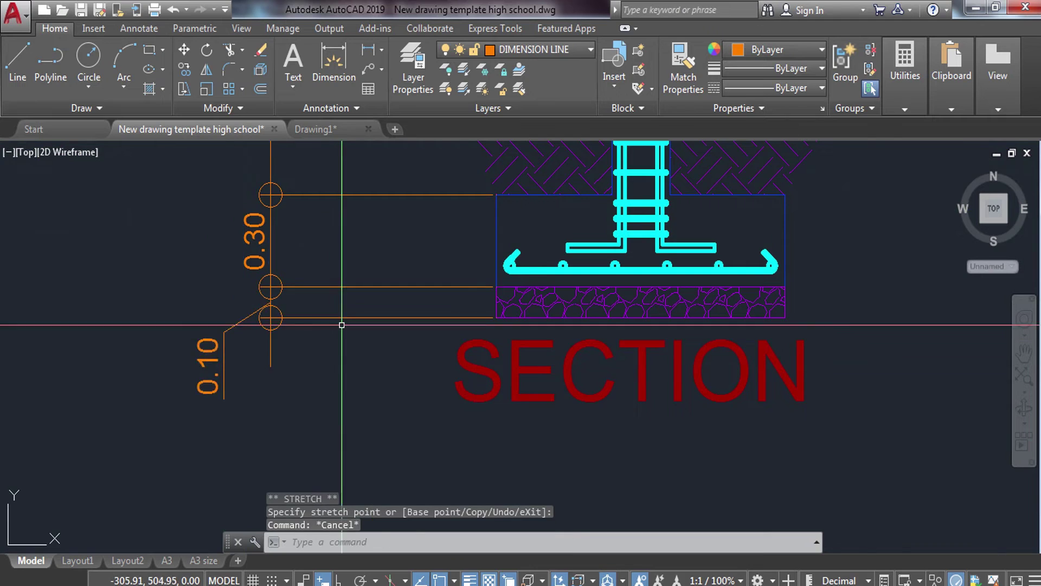
- Pan the view to centre the footing PLAN drawing
scroll(344, 323, "down", 3)
scroll(372, 304, "down", 3)
key("Escape")
middle_click_drag(402, 286, 418, 351)
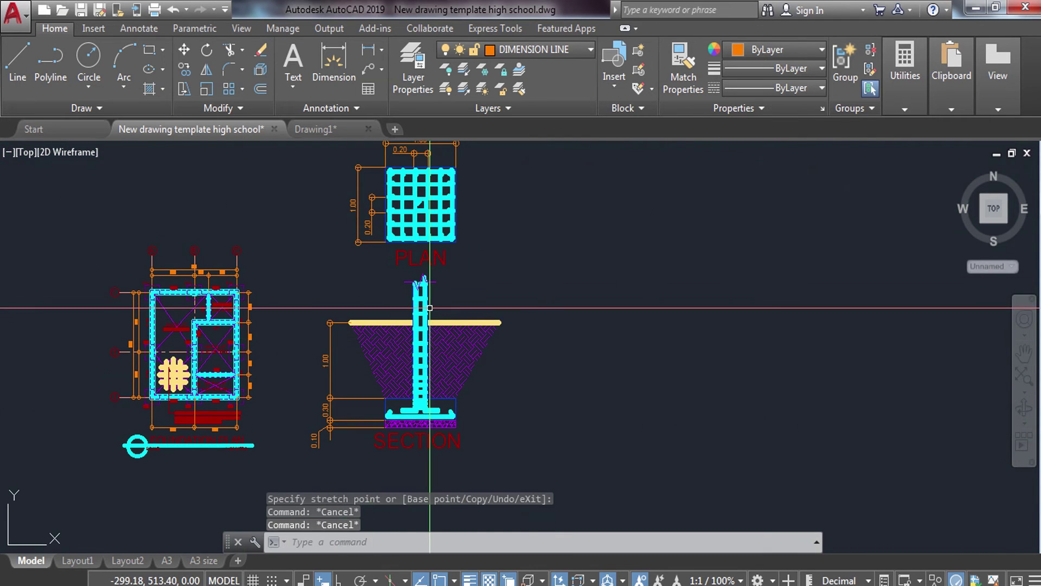
mouse_move(429, 308)
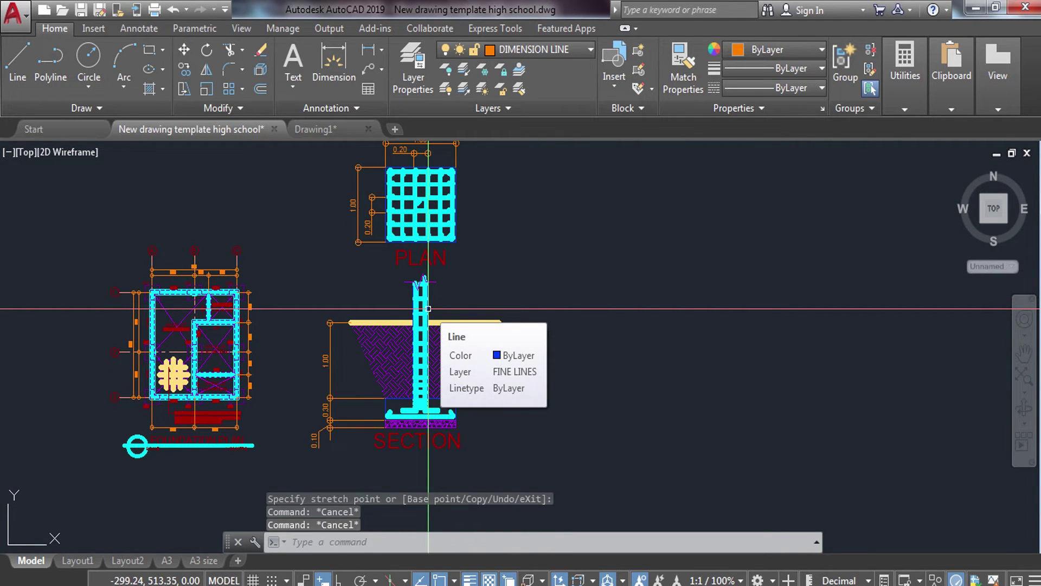
middle_click_drag(428, 309, 456, 425)
scroll(466, 320, "up", 5)
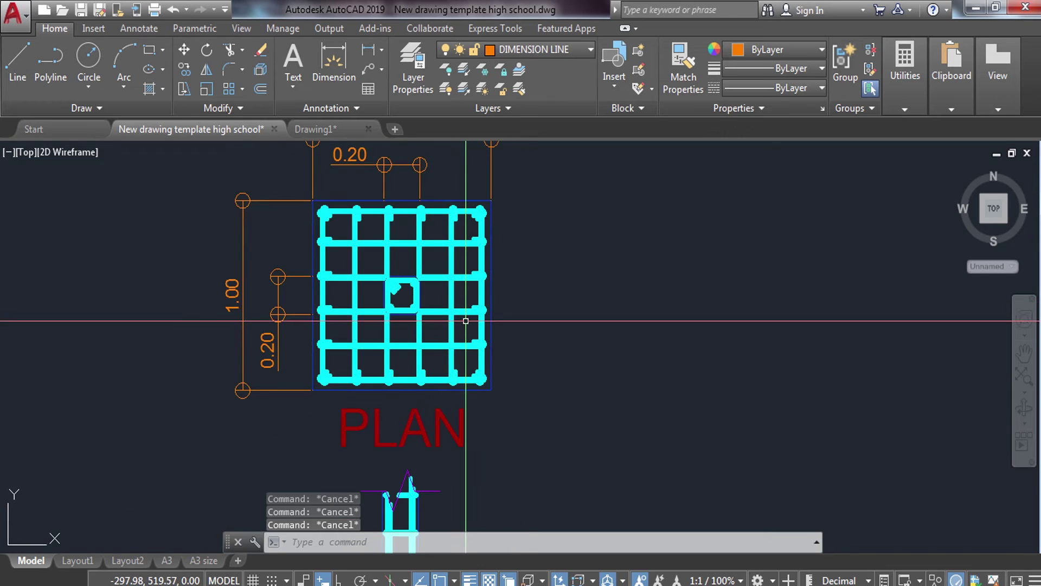
middle_click_drag(470, 293, 444, 336)
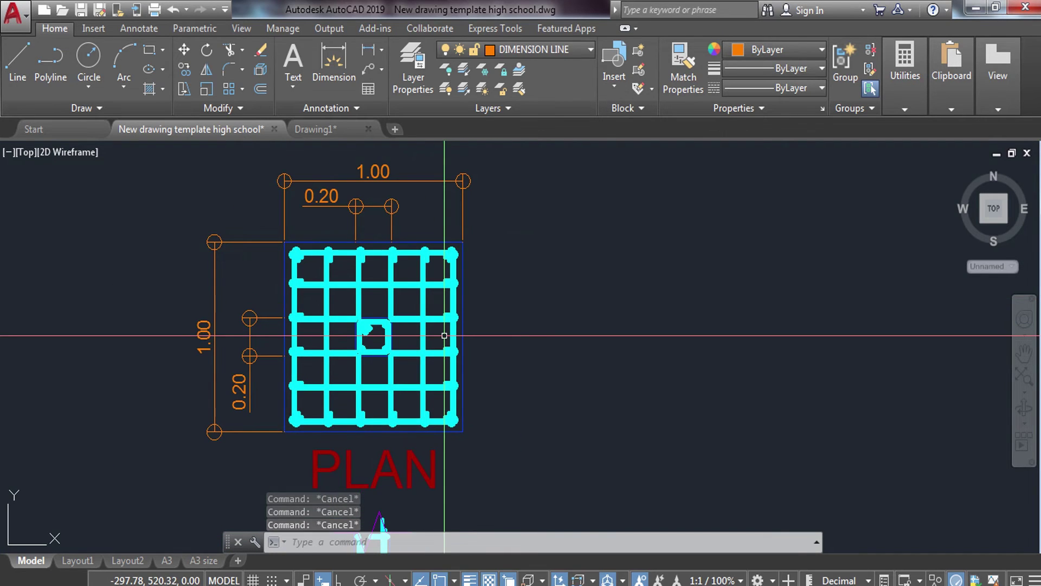
- Make TEXT the current layer before adding the leader
type("mle")
key("Return")
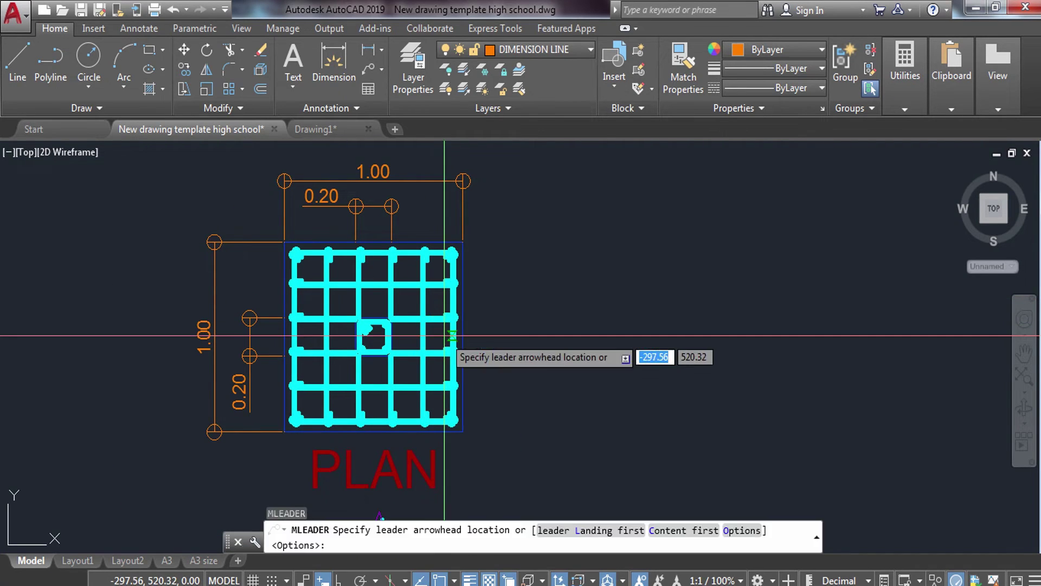
scroll(401, 293, "up", 4)
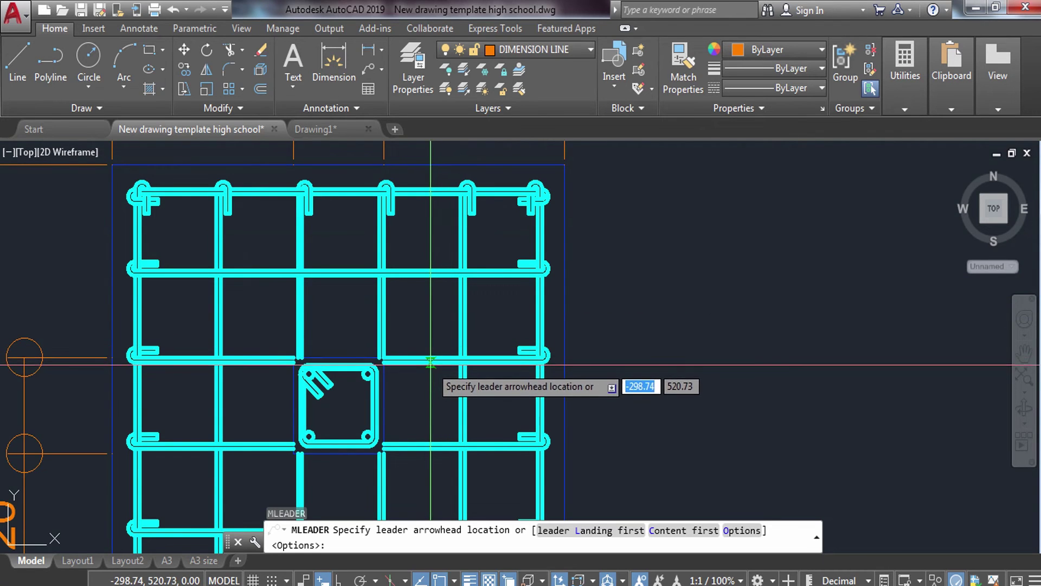
left_click(444, 355)
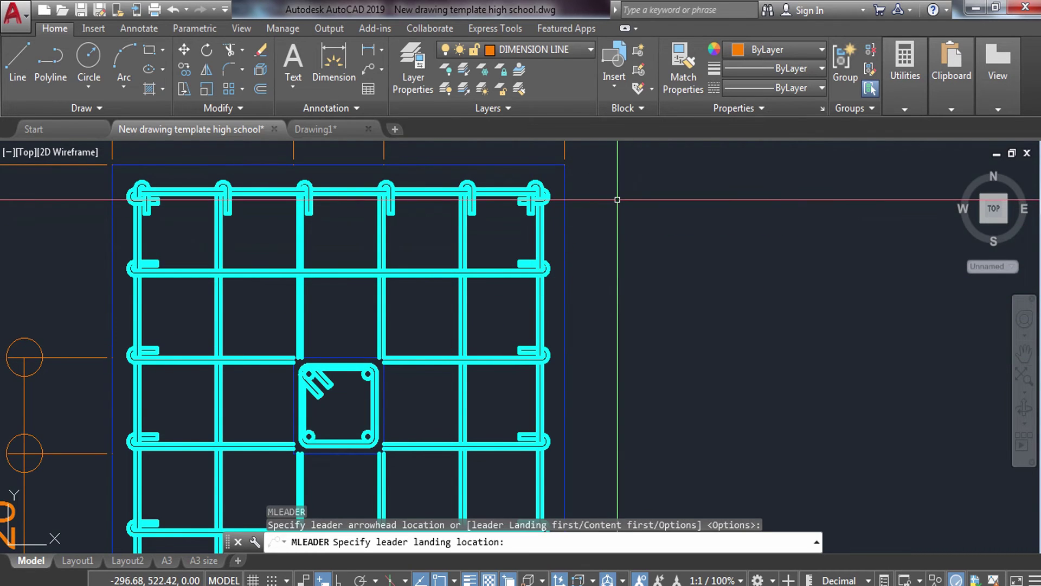
key("Escape")
left_click(574, 49)
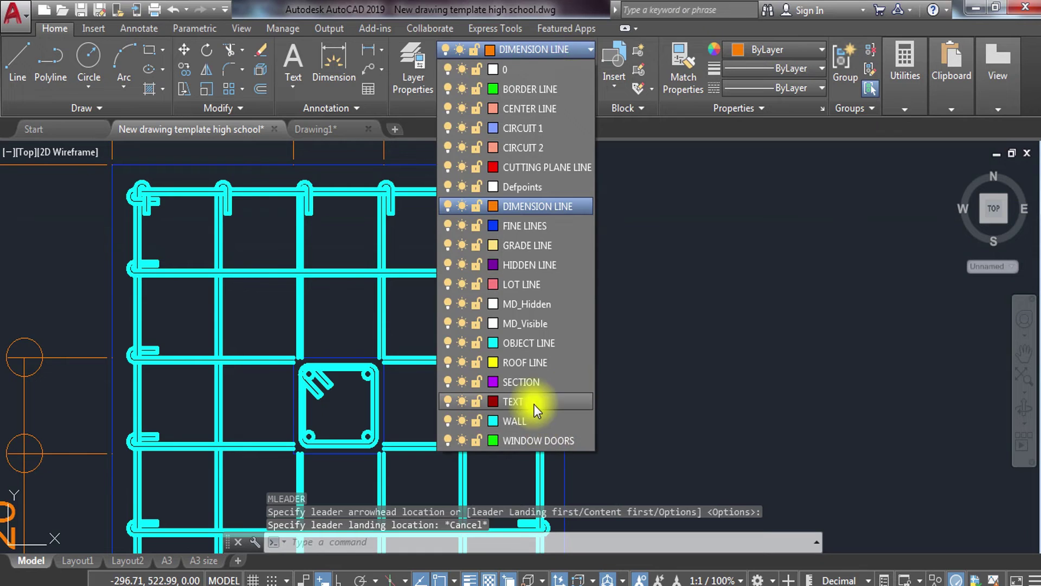
left_click(534, 405)
- Add a multileader on a grid bar reading '6-16 mm Ø STEEL BARS'
key("Return")
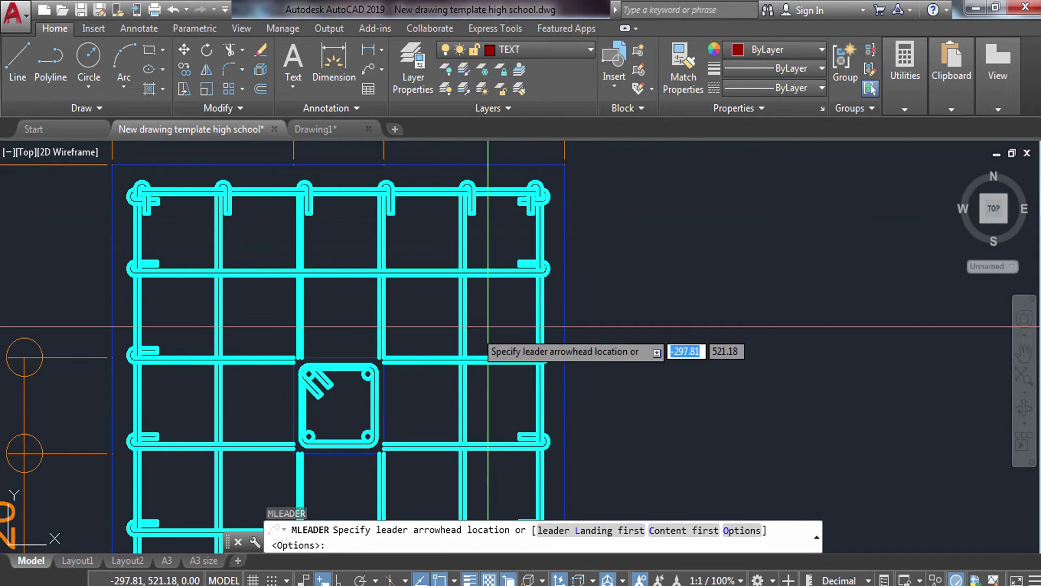
left_click(422, 358)
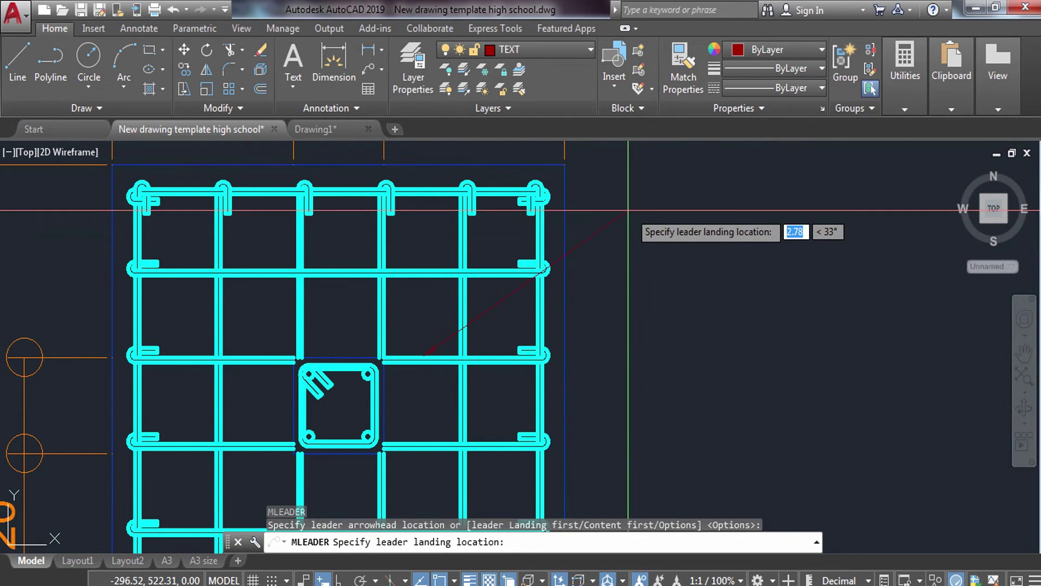
left_click(592, 195)
middle_click_drag(640, 302, 558, 317)
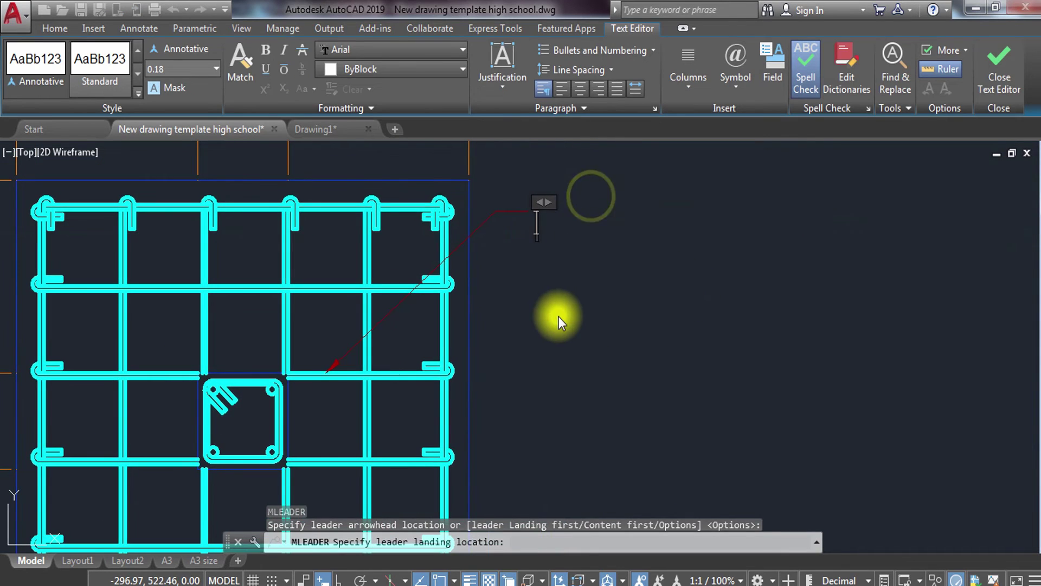
type("16")
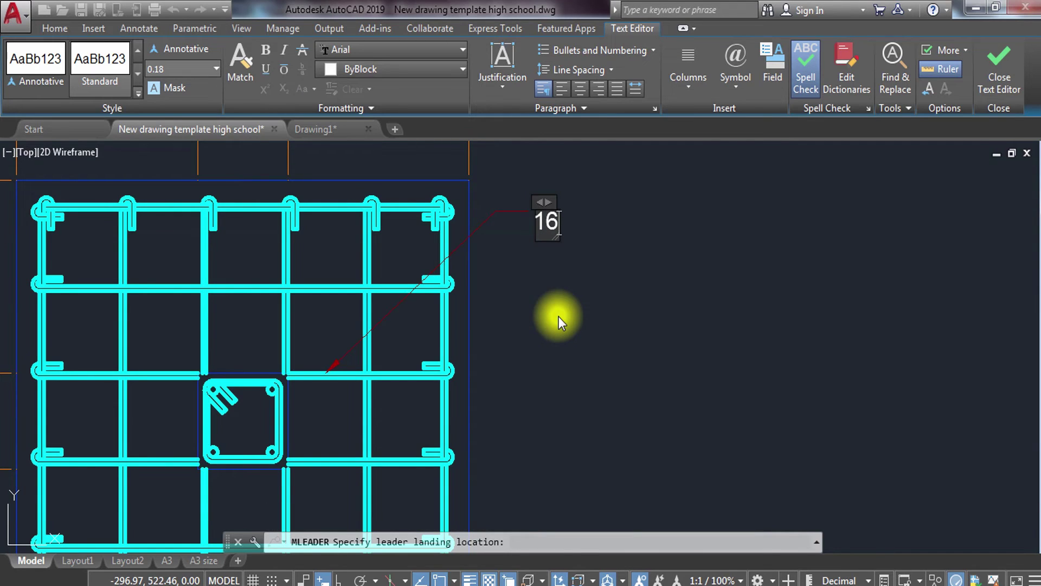
type(" MM")
key("BackSpace")
key("BackSpace")
type("m")
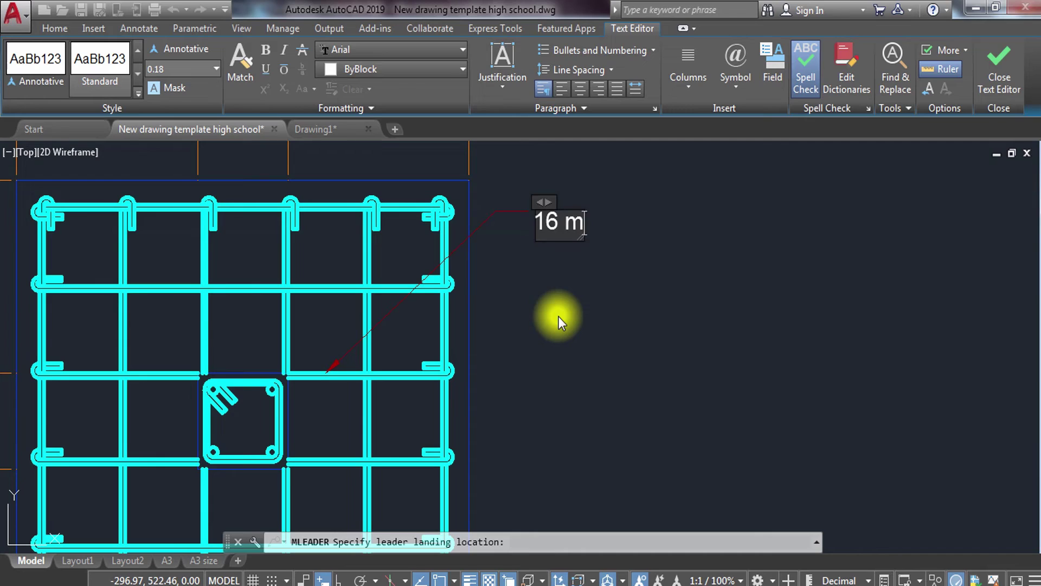
type("m ")
type("%%c")
type(" S")
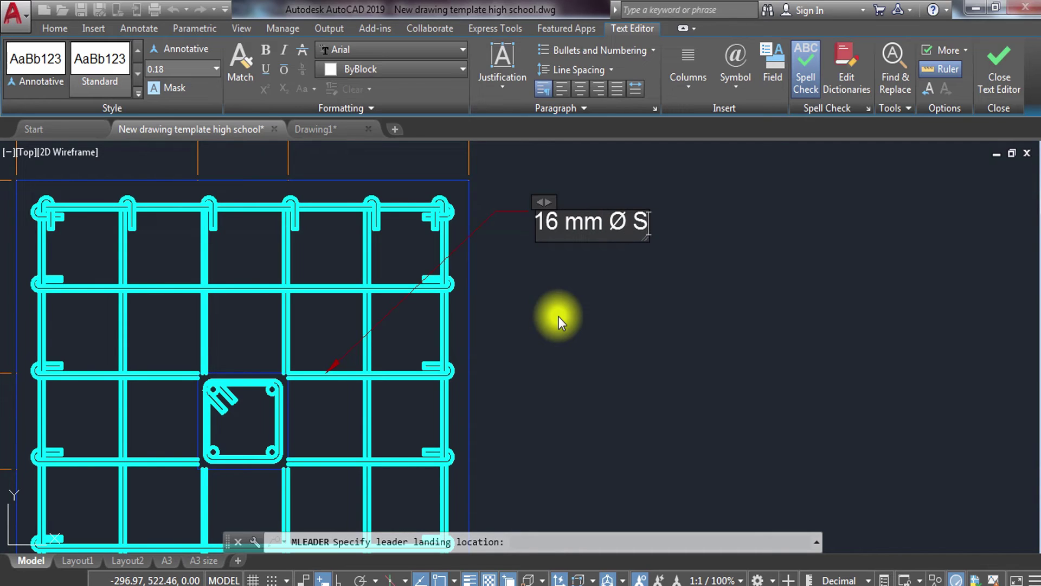
type("TEEL BARS")
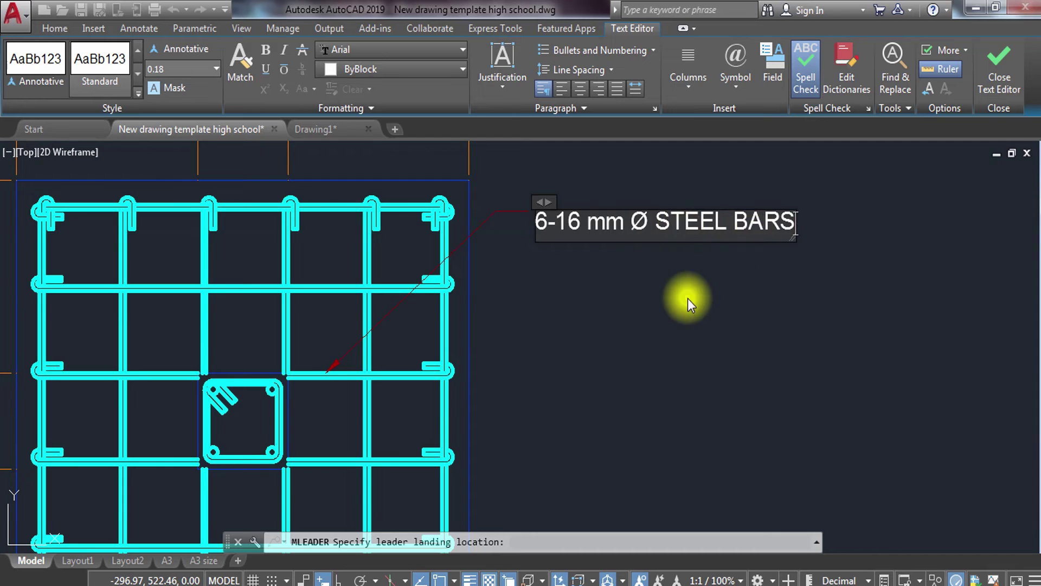
left_click(687, 298)
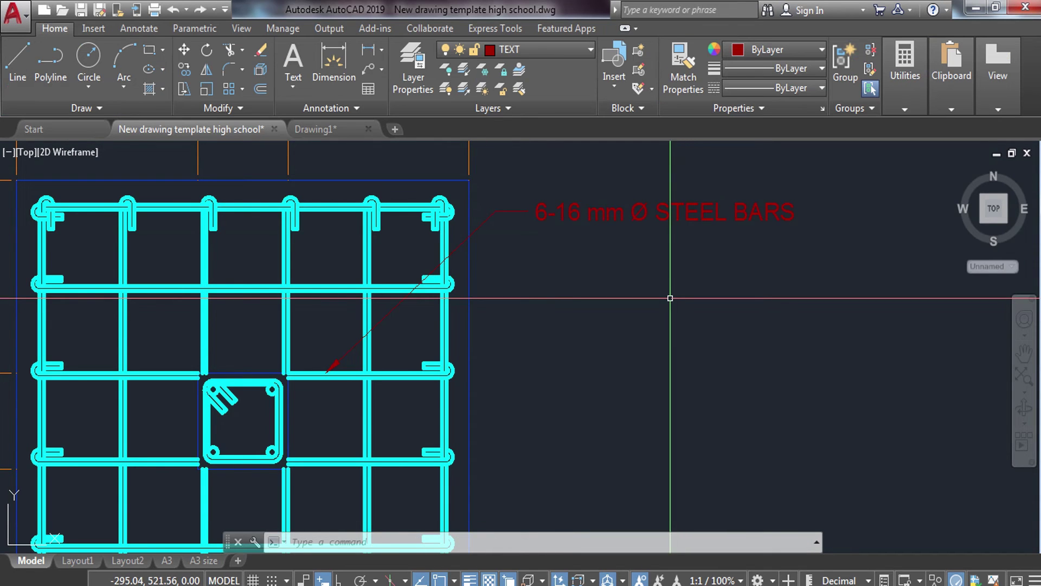
middle_click_drag(506, 402, 475, 391)
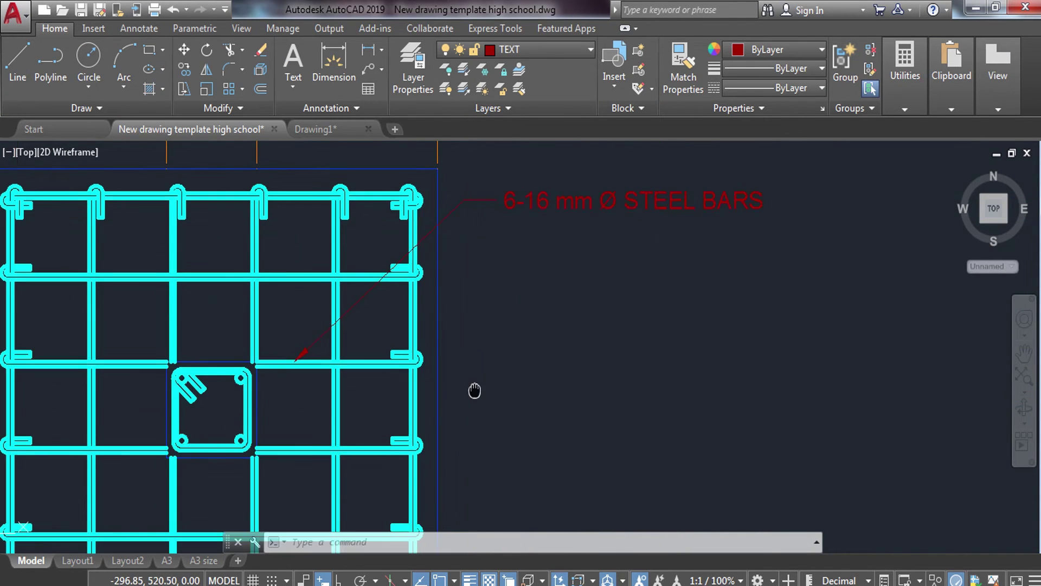
scroll(304, 409, "up", 3)
scroll(348, 358, "up", 1)
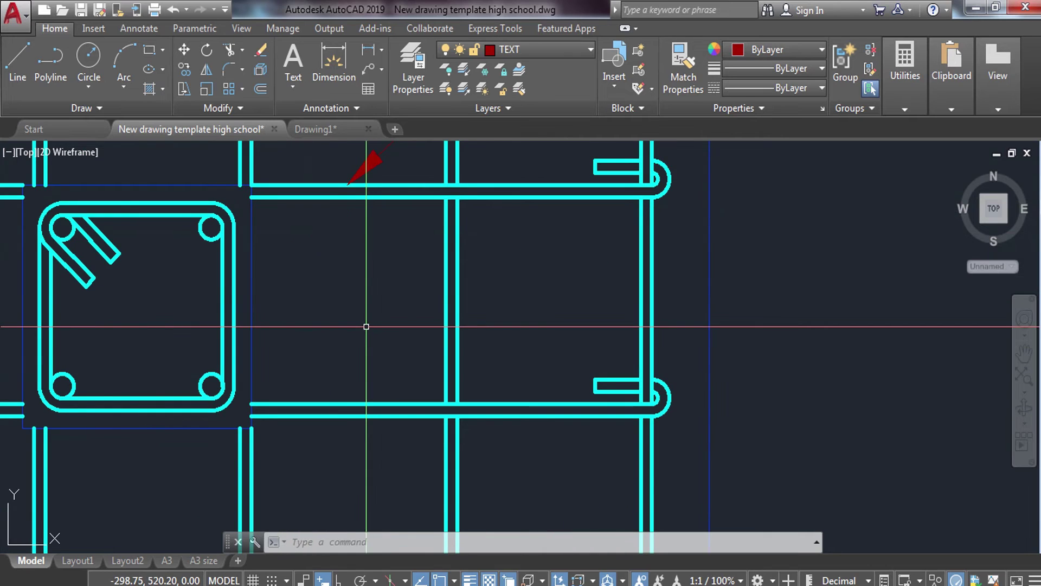
- Draw a 0.15-radius circle ringing a corner bar of the column tie in the footing plan
type("c")
key("Return")
scroll(193, 385, "up", 4)
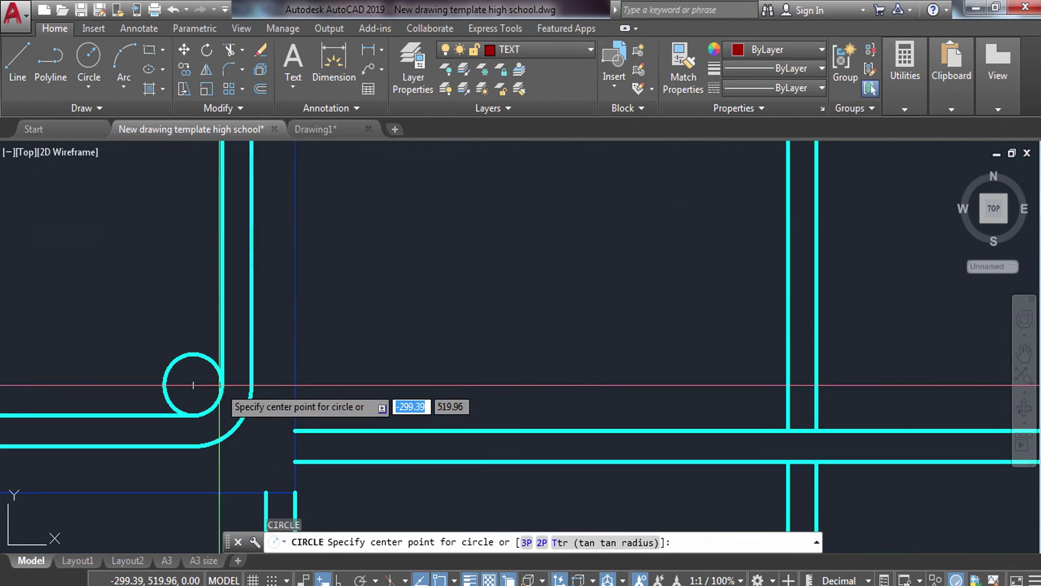
left_click(193, 385)
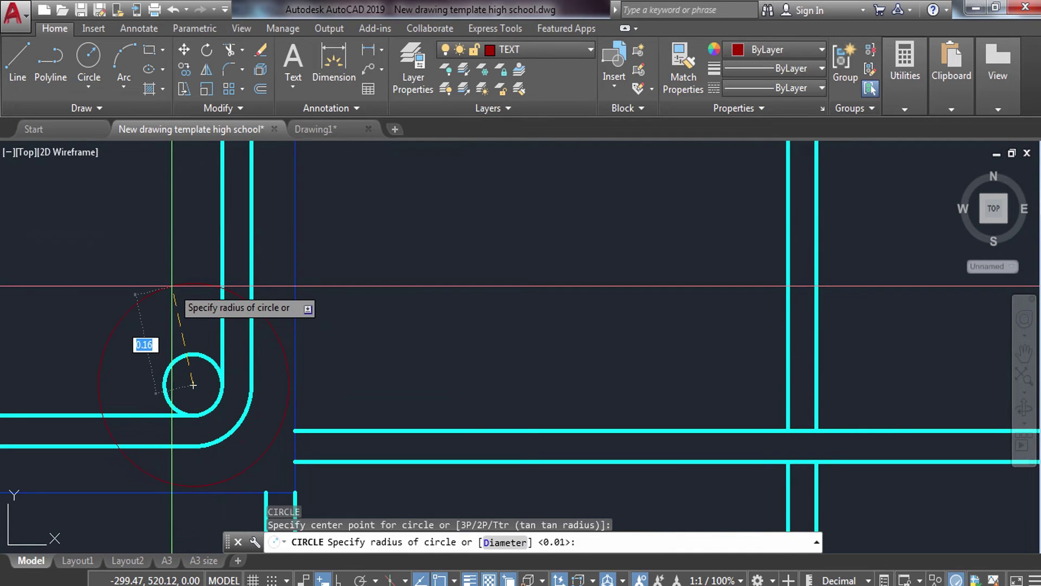
type(".15")
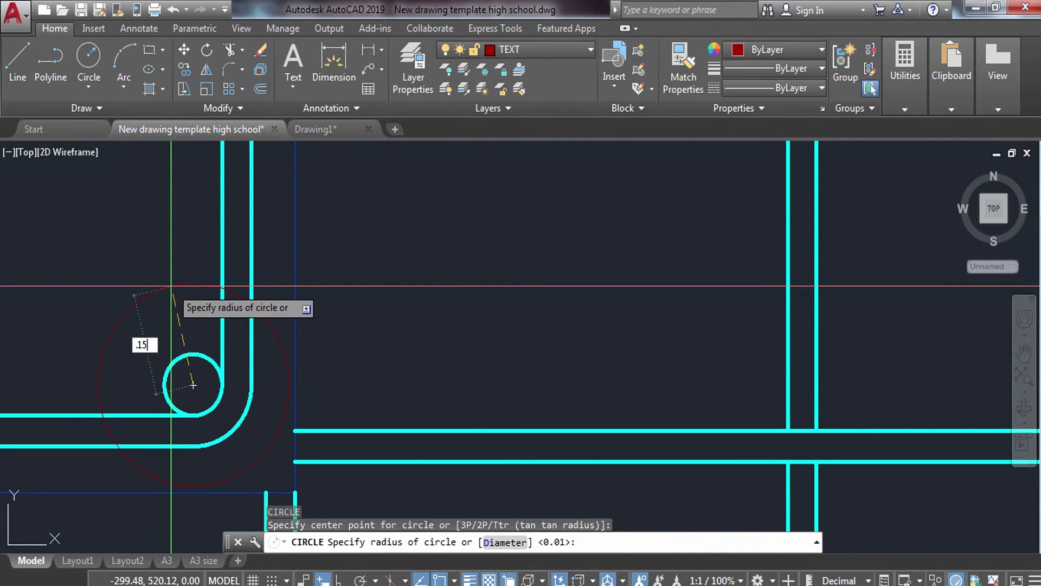
type(".15")
key("Return")
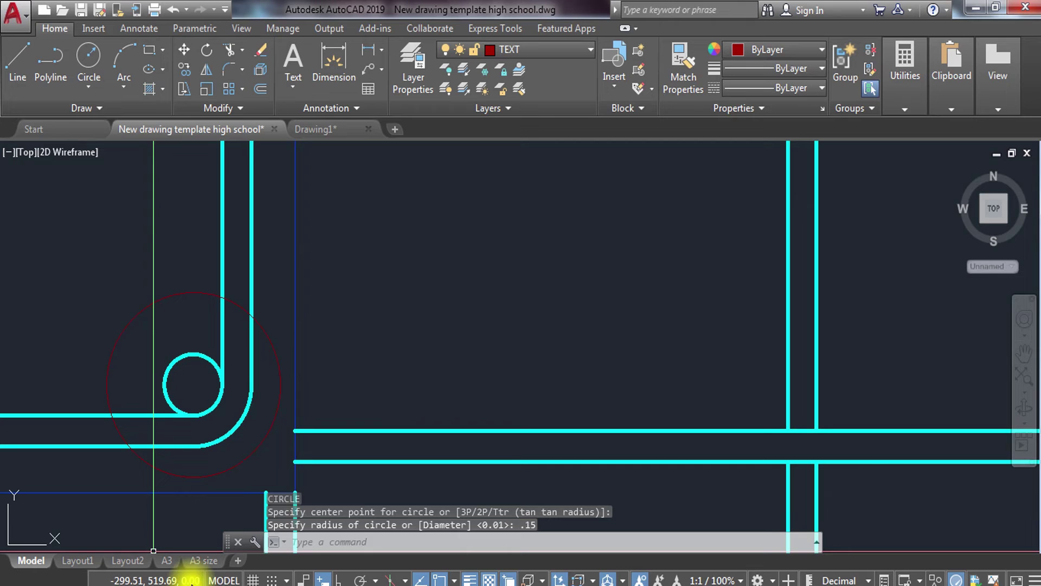
type("mand")
key("Return")
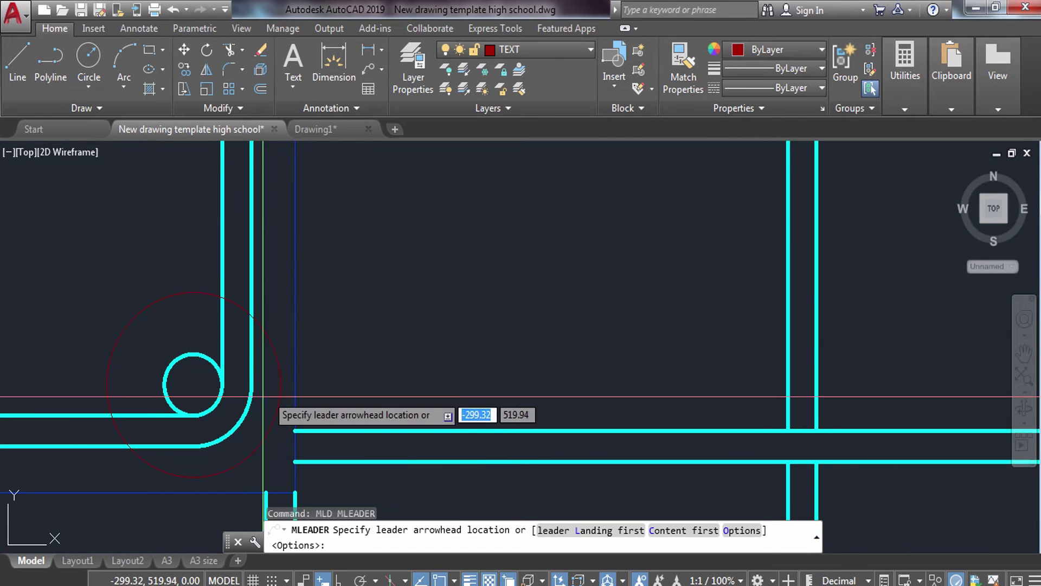
- Point a new leader at the circled corner bar, landing just below the 6-16 mm Ø STEEL BARS label
left_click(267, 342)
scroll(306, 303, "down", 4)
scroll(305, 304, "down", 2)
middle_click_drag(464, 306, 328, 453)
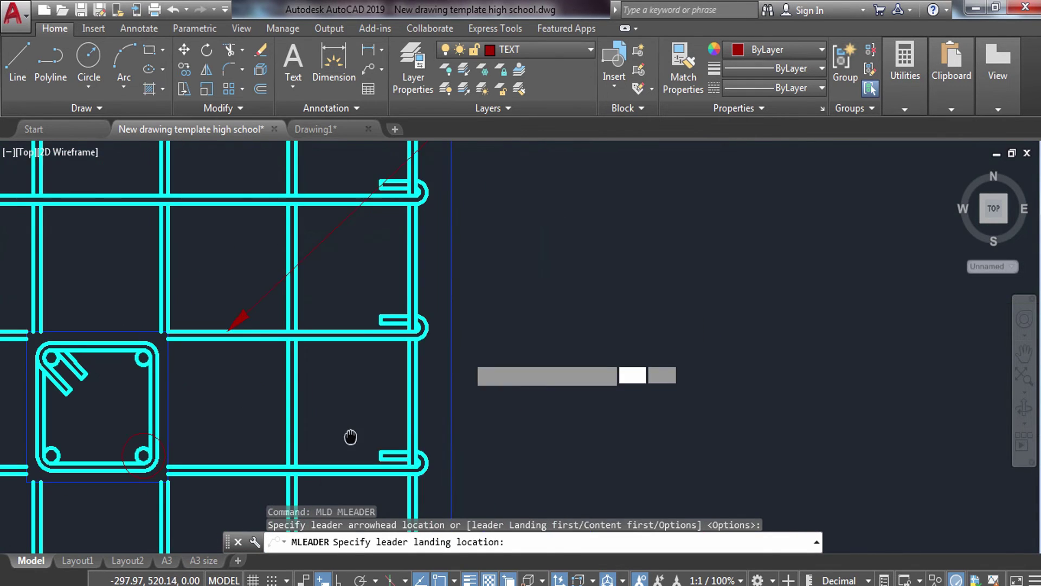
middle_click_drag(465, 275, 394, 324)
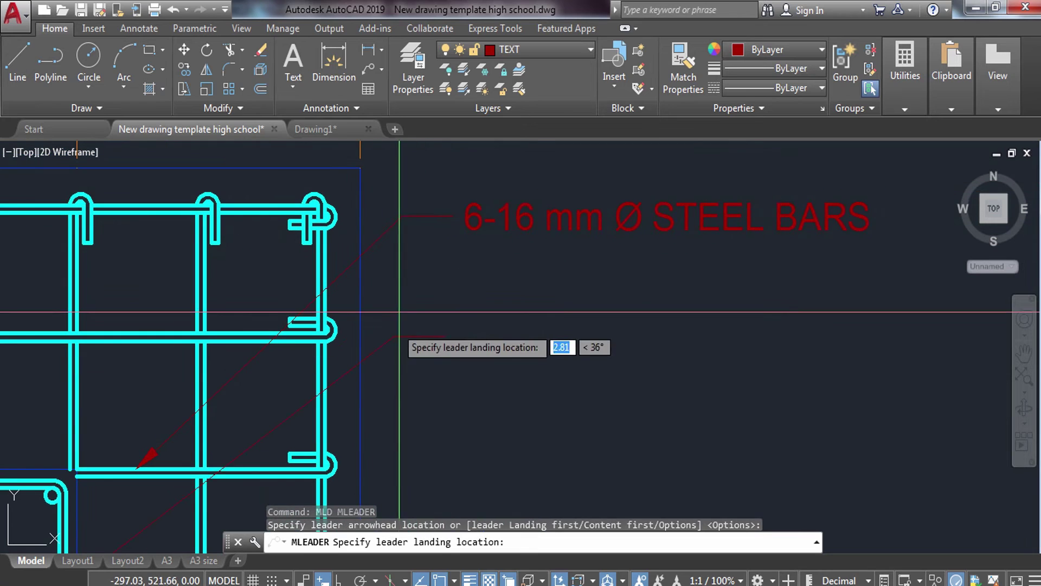
left_click(405, 274)
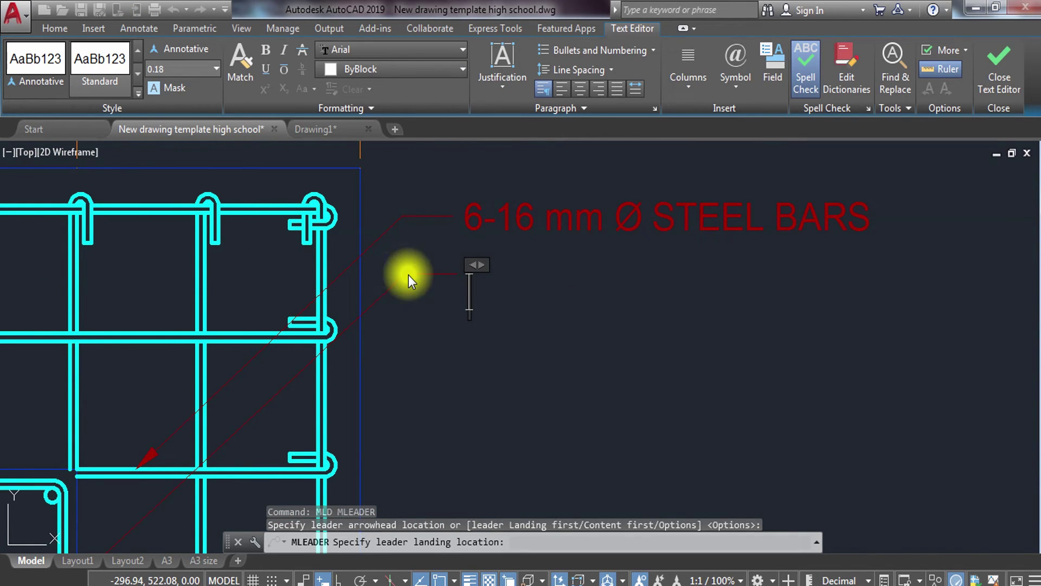
- Enter the leader text '4-16 mm Ø VERT. STEEL BARS' and commit it
type("4-")
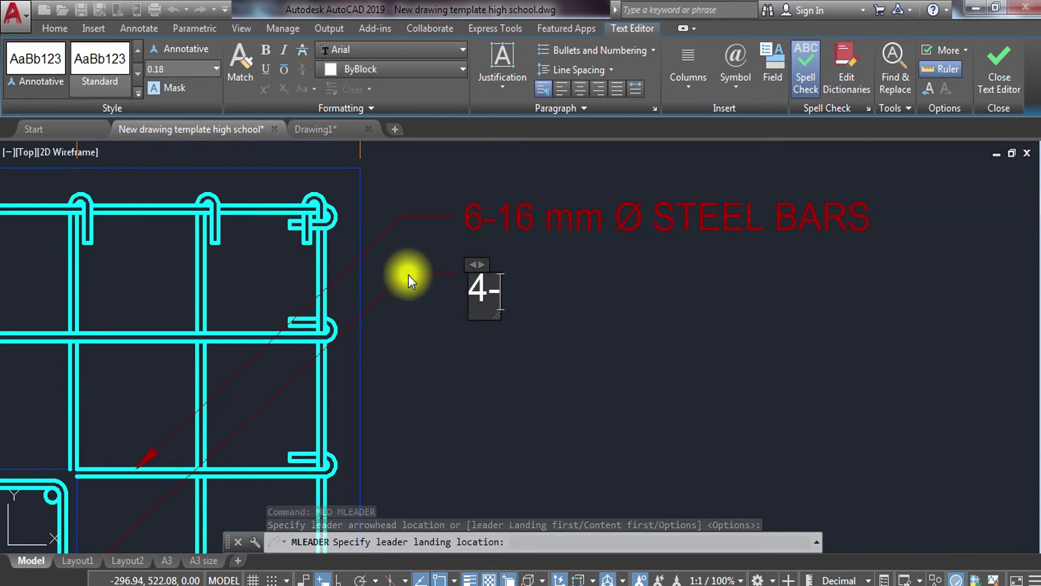
type("16")
type(" m")
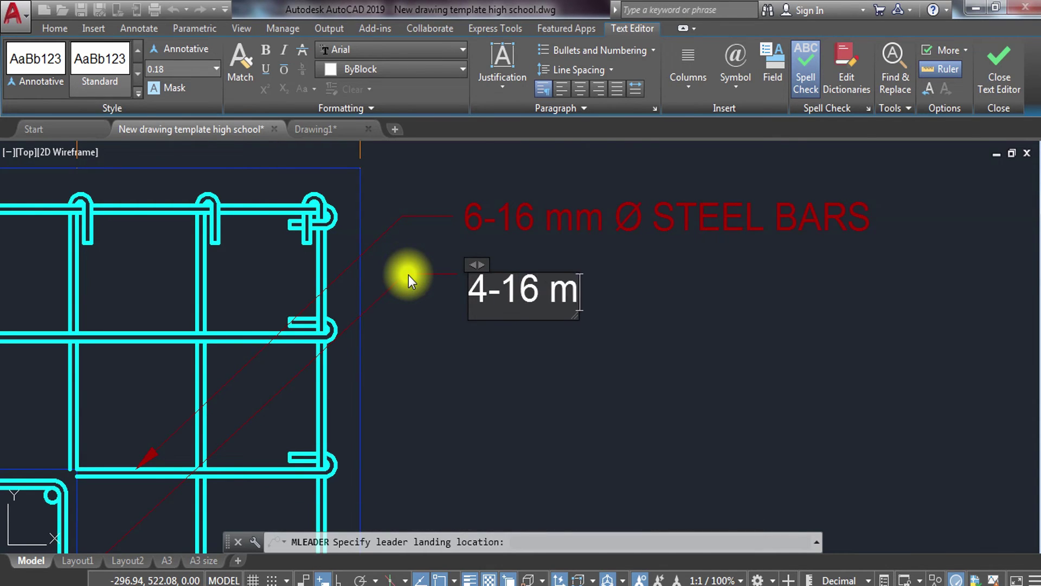
type("m %%")
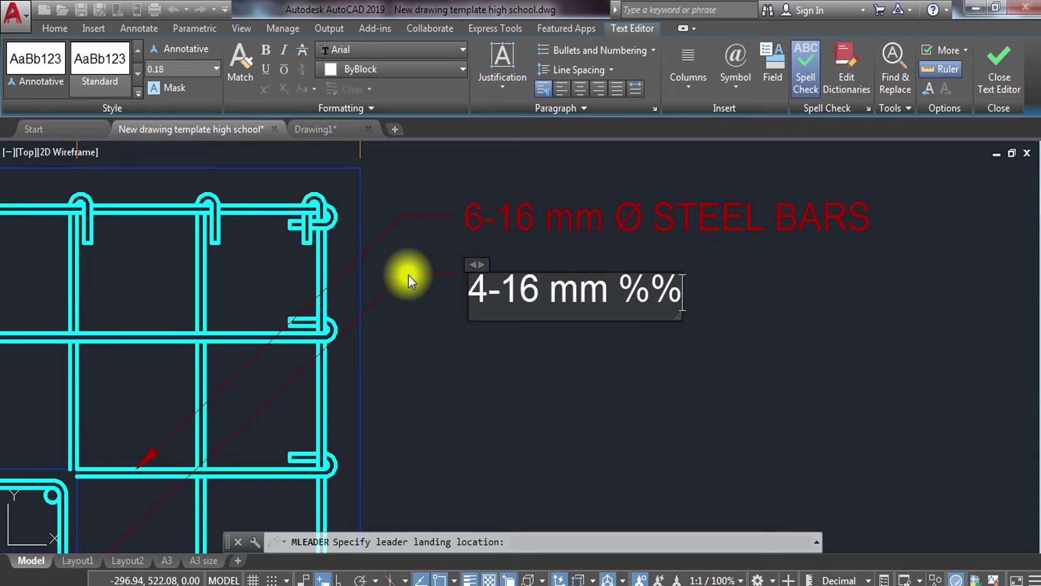
type("c")
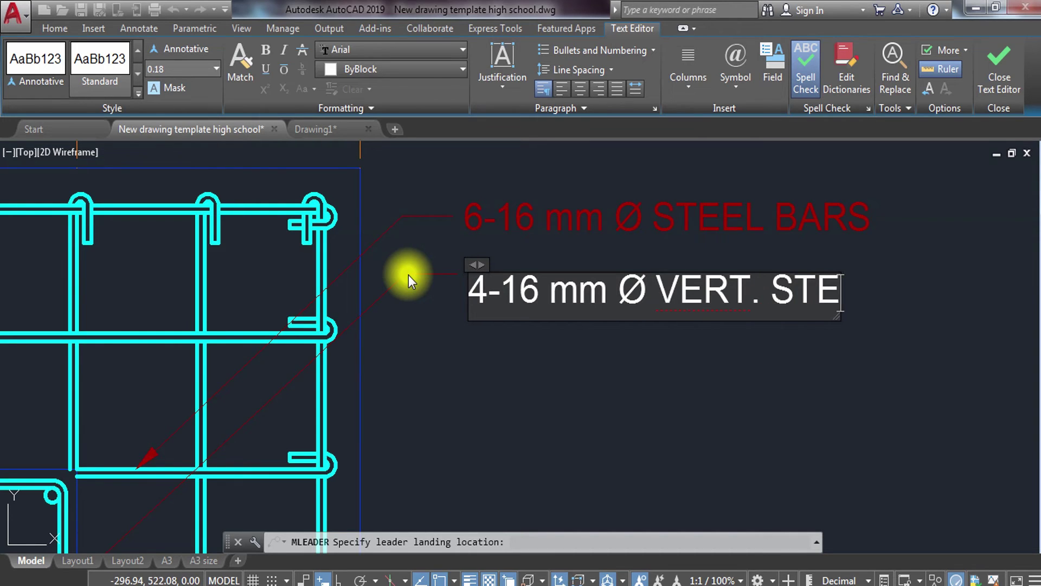
type("RS")
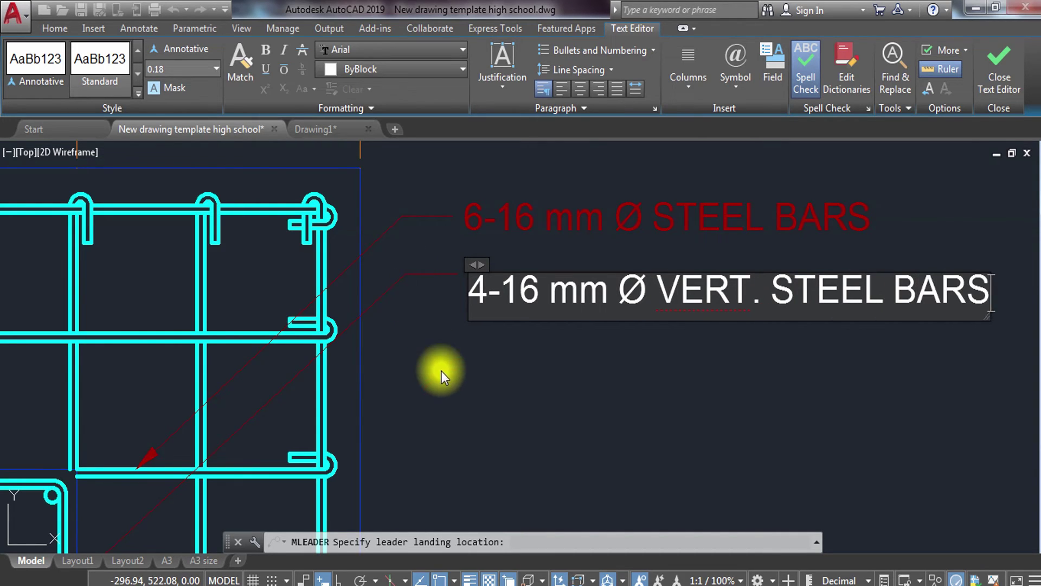
left_click(438, 363)
scroll(354, 368, "down", 5)
scroll(354, 368, "up", 3)
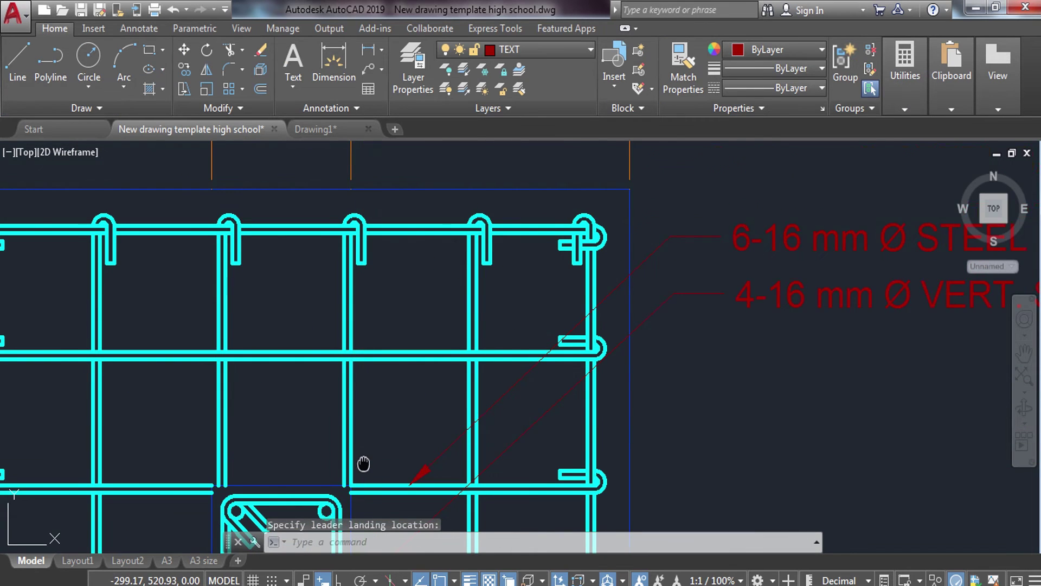
scroll(365, 462, "up", 2)
scroll(325, 493, "up", 2)
key("Return")
- Add a leader from the column tie, landing above the other labels, reading '10mm Ø LAT. TIES STEEL BARS'
left_click(263, 409)
scroll(374, 293, "down", 3)
scroll(402, 248, "up", 1)
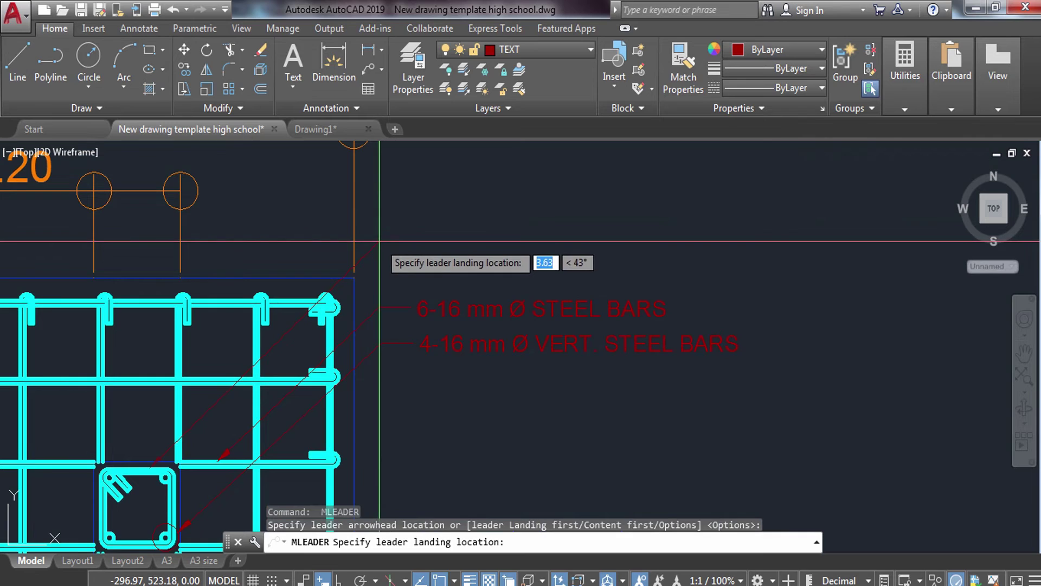
left_click(389, 251)
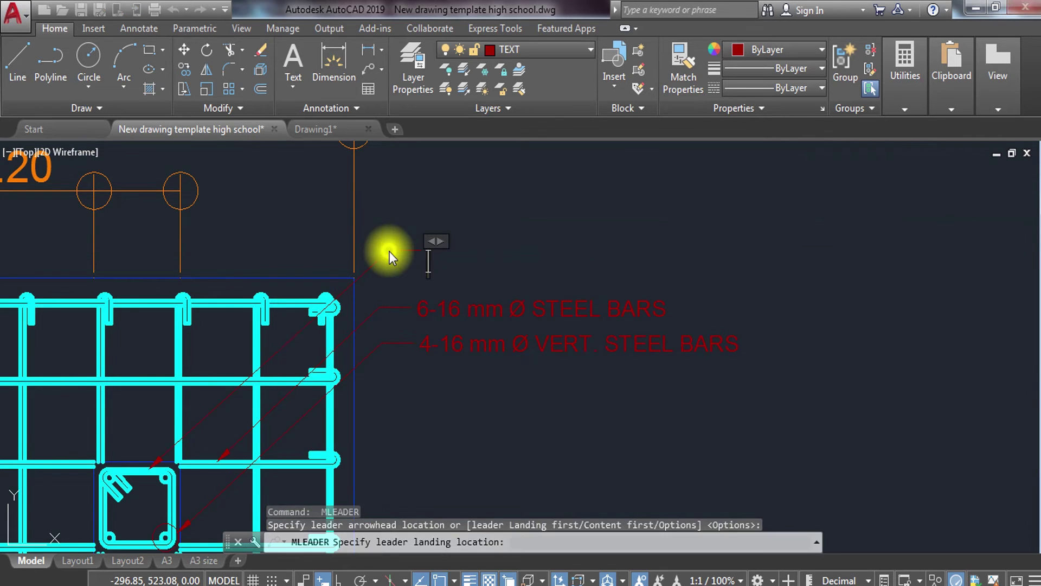
type("10mm")
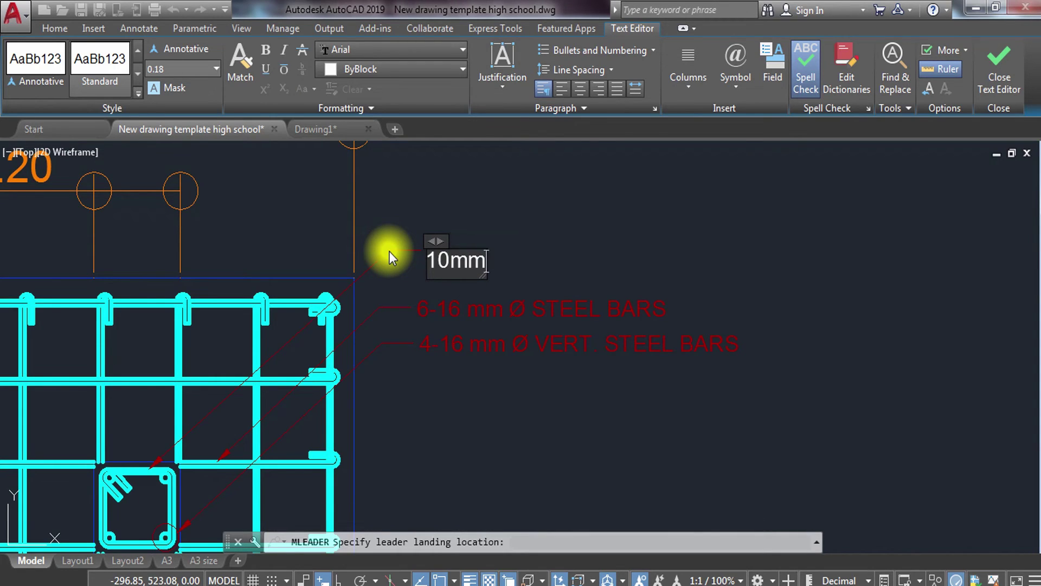
type(" %%c")
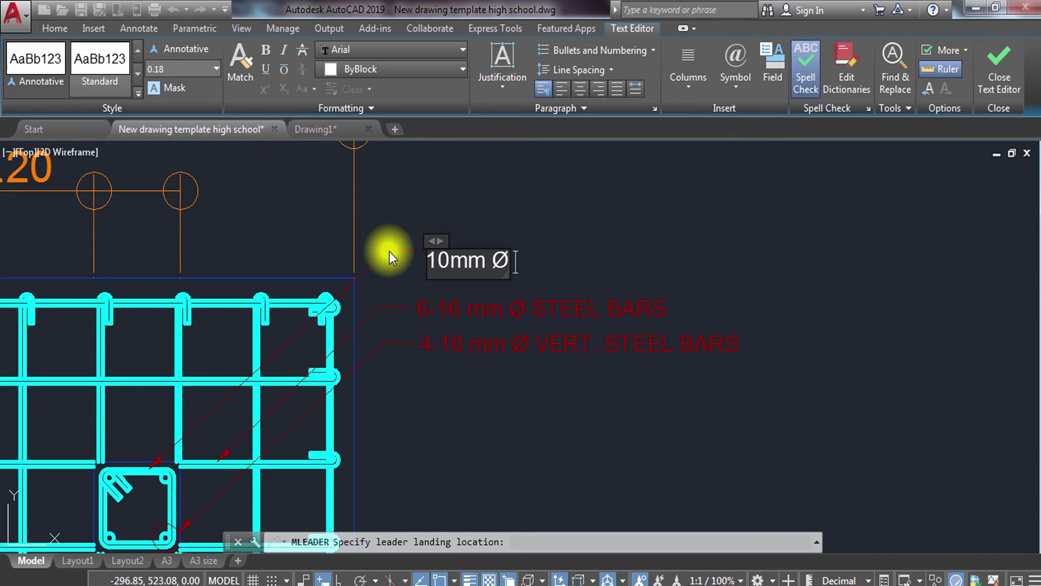
type("LAT. TIES STEEL BARS")
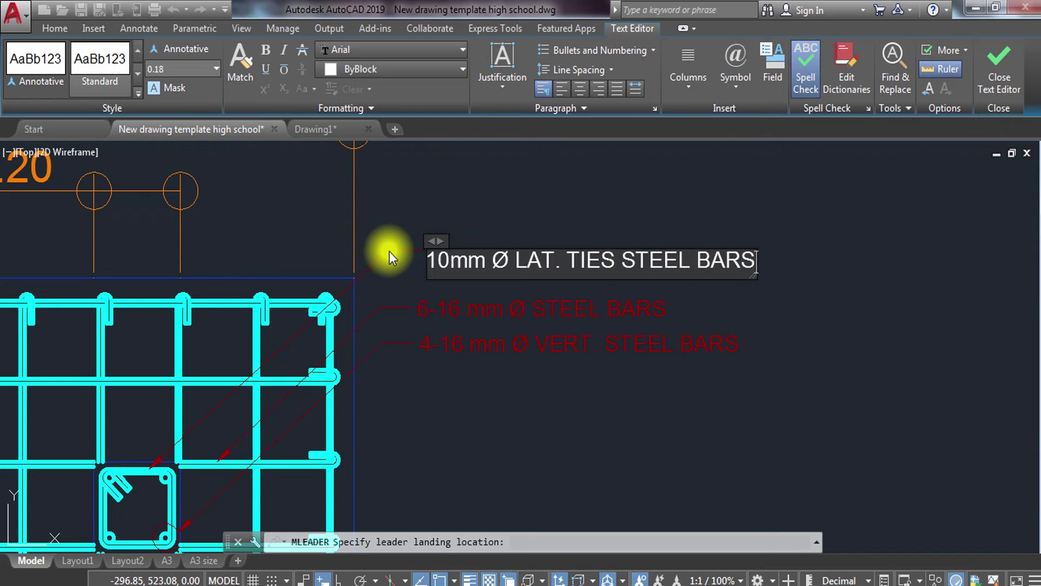
left_click(464, 355)
scroll(558, 390, "down", 2)
middle_click_drag(558, 390, 429, 266)
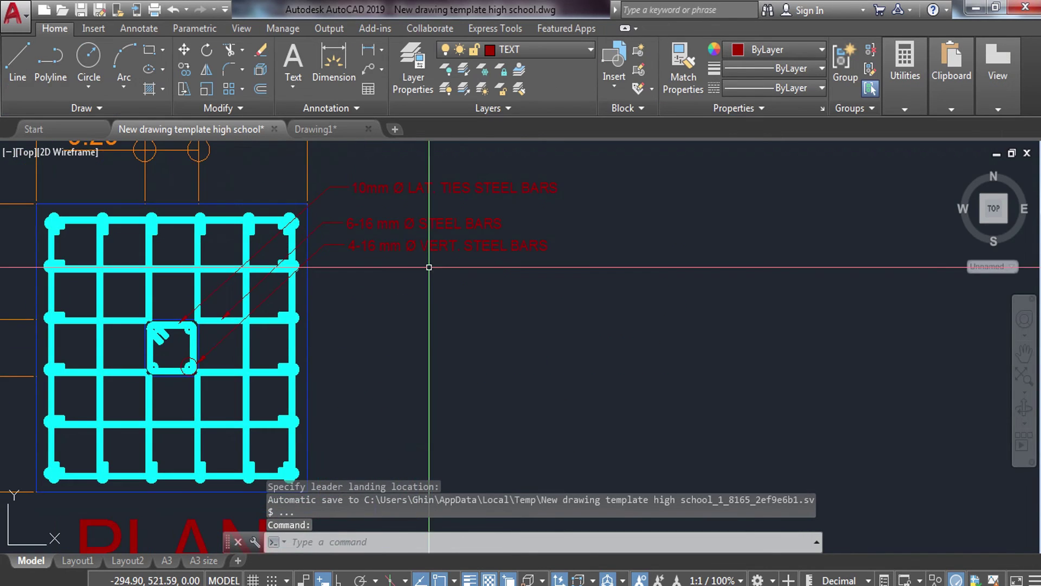
- Select the 4-16 mm VERT. STEEL BARS leader together with its corner bar on the plan
scroll(330, 360, "down", 3)
middle_click_drag(364, 326, 362, 287)
mouse_move(336, 497)
middle_mouse_down()
mouse_move(326, 330)
mouse_move(307, 323)
middle_mouse_up()
scroll(326, 379, "up", 3)
scroll(307, 323, "down", 2)
mouse_move(271, 488)
middle_mouse_down()
mouse_move(278, 348)
mouse_move(318, 516)
middle_mouse_up()
scroll(286, 360, "up", 2)
scroll(288, 359, "down", 3)
scroll(288, 360, "down", 2)
scroll(363, 209, "up", 5)
left_click(384, 185)
key("Escape")
key("Escape")
key("Escape")
left_click(342, 285)
key("Escape")
left_click(320, 284)
left_click(220, 344)
scroll(239, 358, "up", 3)
scroll(252, 375, "up", 3)
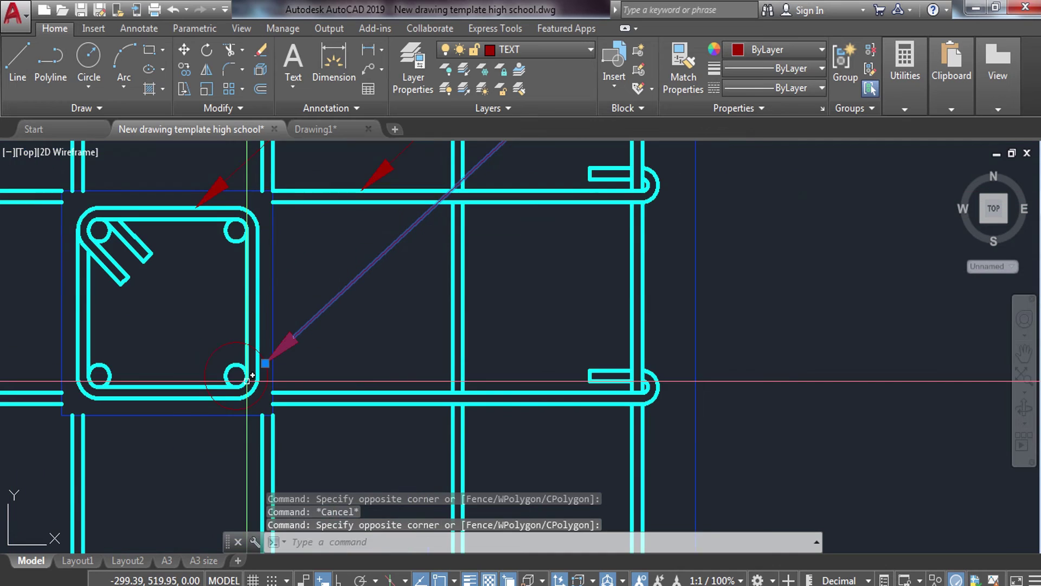
left_click(236, 342)
- Copy the selected leader to the right end of the section's bottom footing bar
type("o")
key("Return")
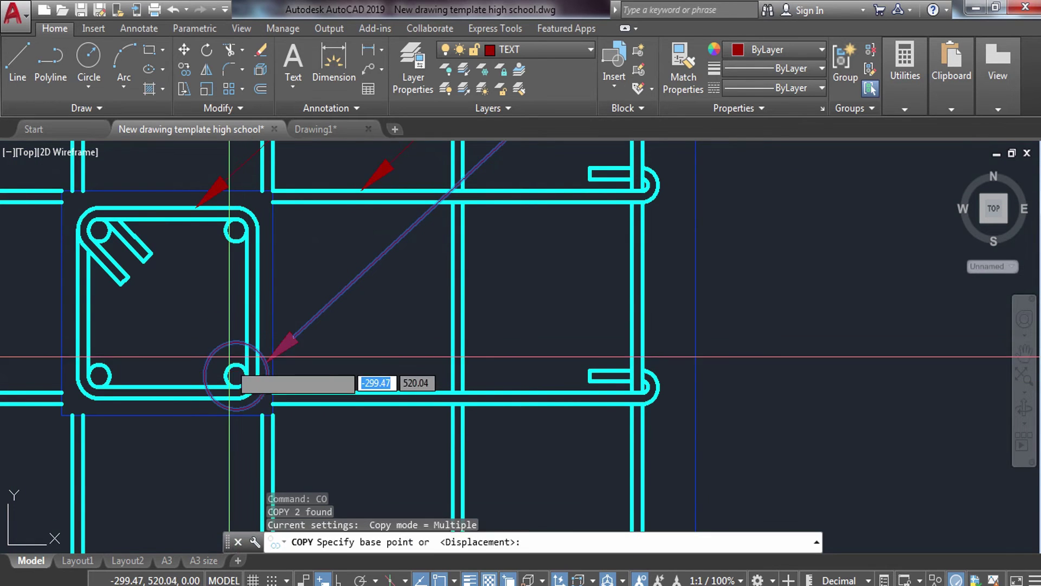
left_click(236, 375)
scroll(244, 382, "down", 5)
scroll(300, 444, "down", 4)
scroll(410, 217, "down", 1)
scroll(423, 223, "up", 3)
scroll(397, 362, "up", 2)
scroll(399, 369, "up", 2)
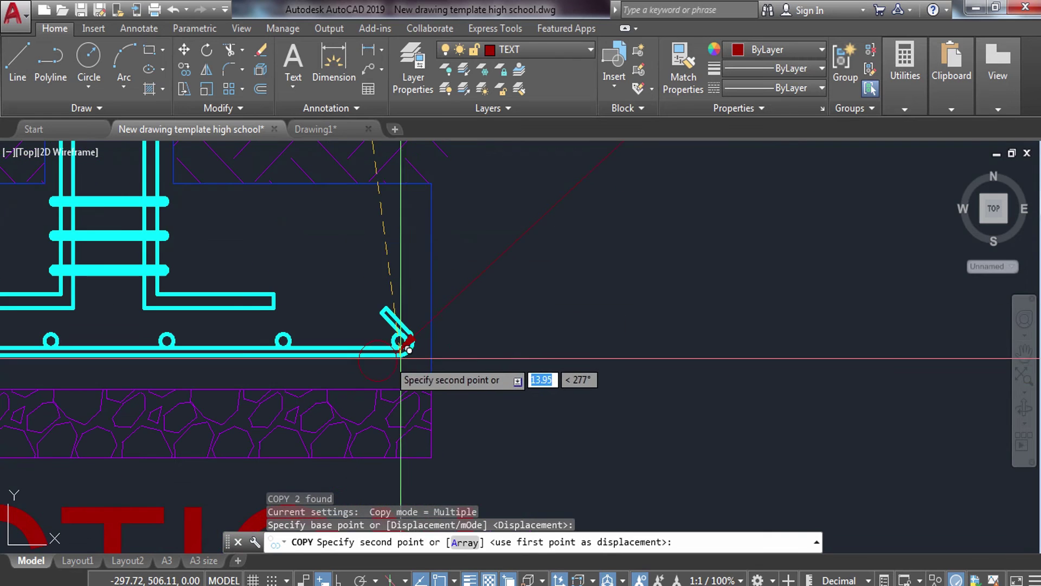
left_click(399, 342)
key("Escape")
- Edit the copied label to read '6-16 mm Ø STEEL BARS', removing VERT
scroll(479, 330, "down", 2)
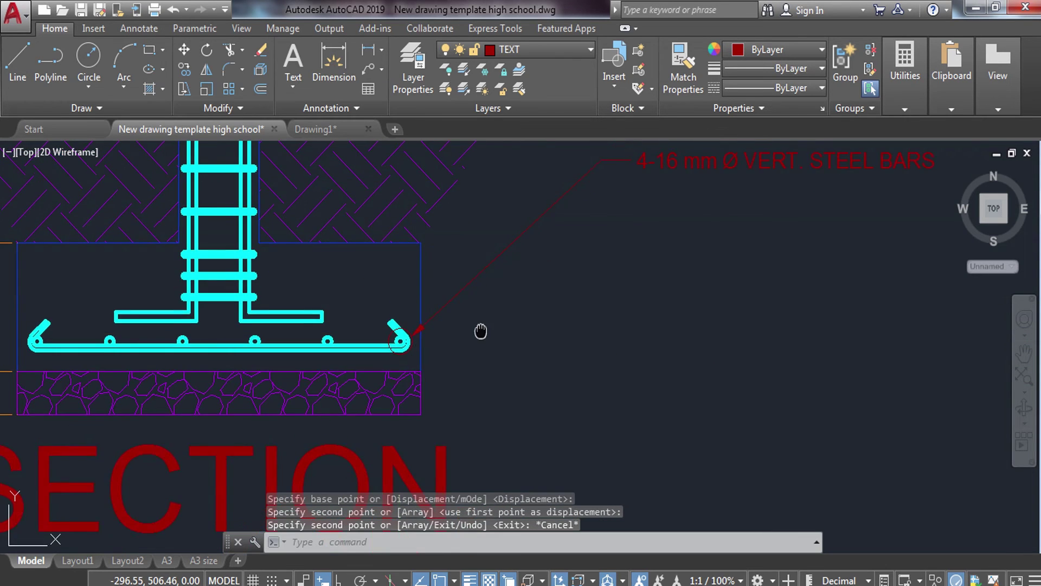
scroll(570, 226, "down", 3)
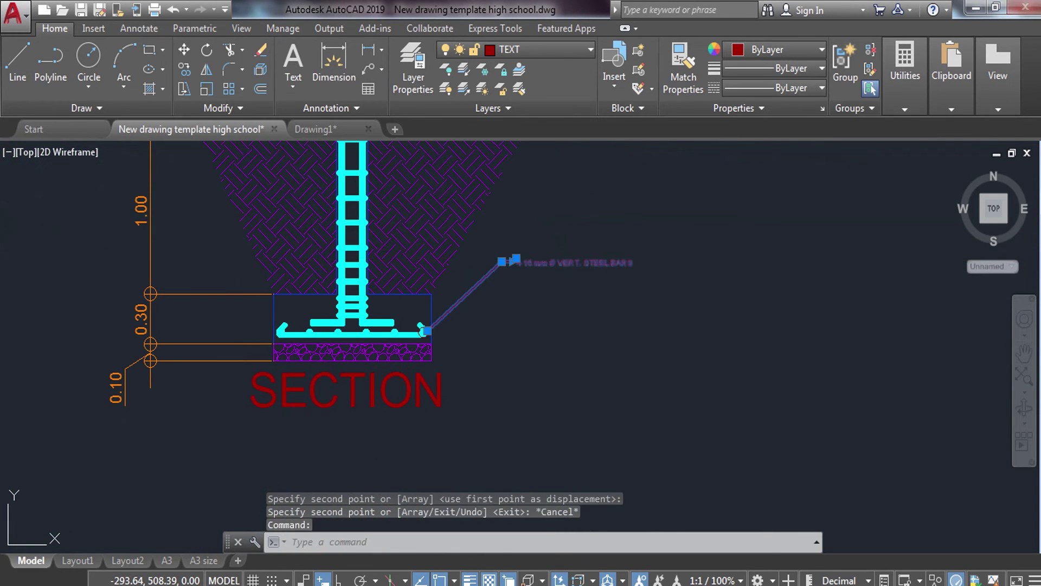
double_click(533, 262)
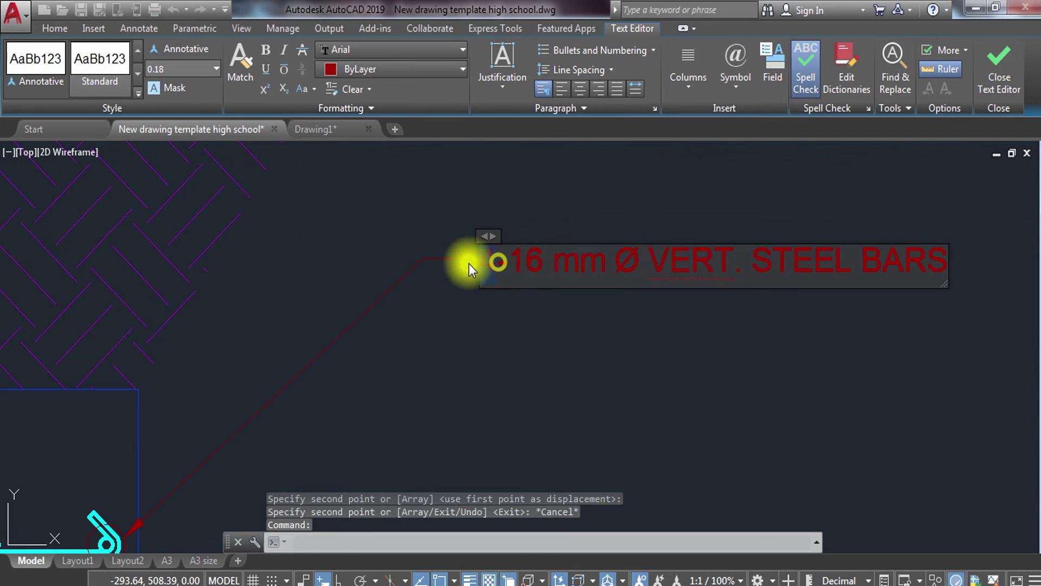
type("6-")
left_click_drag(650, 266, 733, 268)
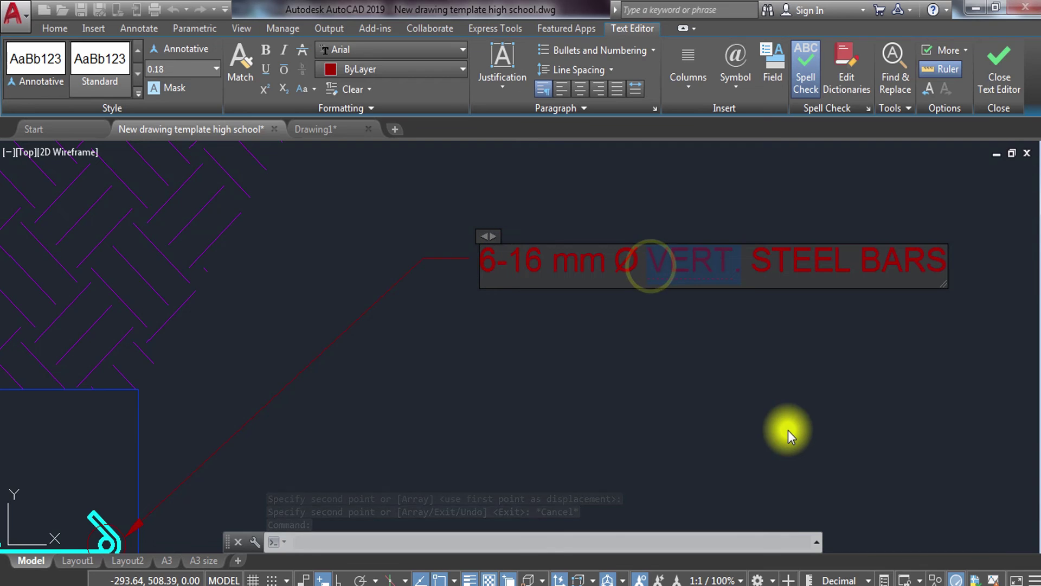
key("Delete")
left_click(678, 395)
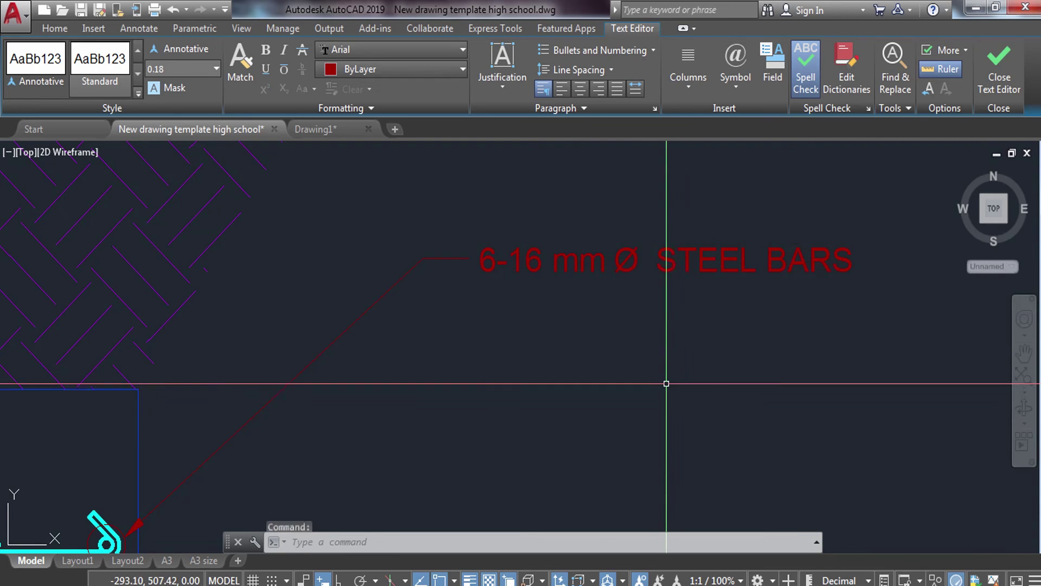
scroll(666, 384, "down", 2)
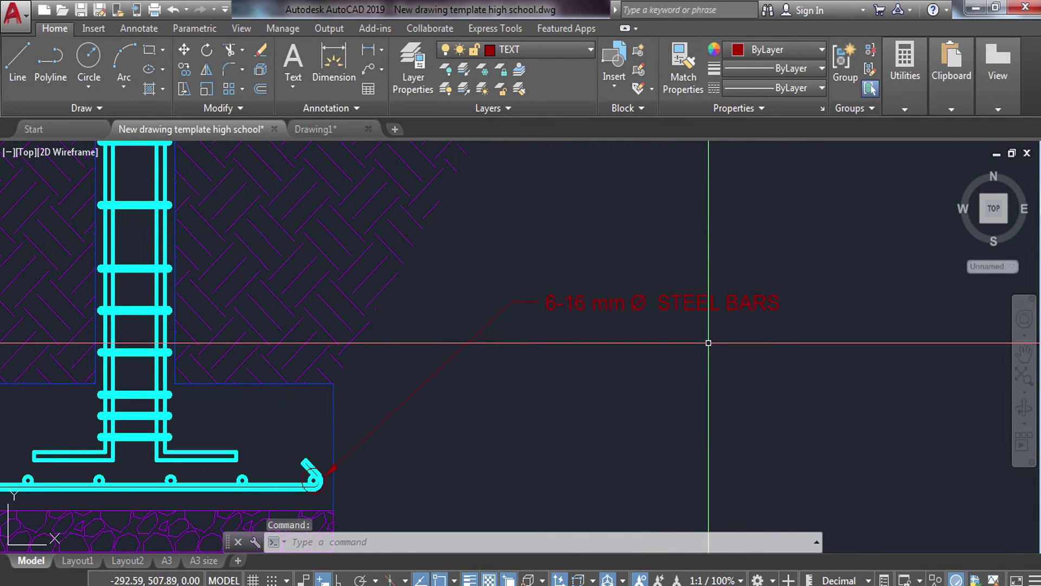
- Add a leader note on the section column ties: 10mm Ø lateral ties 3-0.05, 3-0.10, 3-0.15, rest 0.20 M. BOTH WAYS
scroll(574, 318, "down", 2)
scroll(536, 297, "up", 2)
scroll(535, 297, "down", 1)
scroll(499, 302, "up", 1)
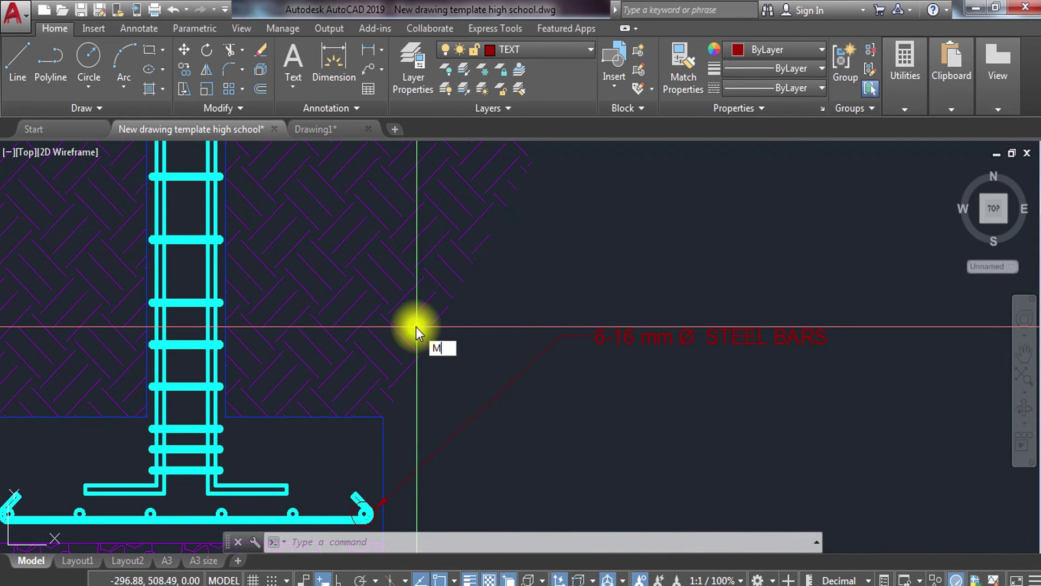
type("L")
key("Return")
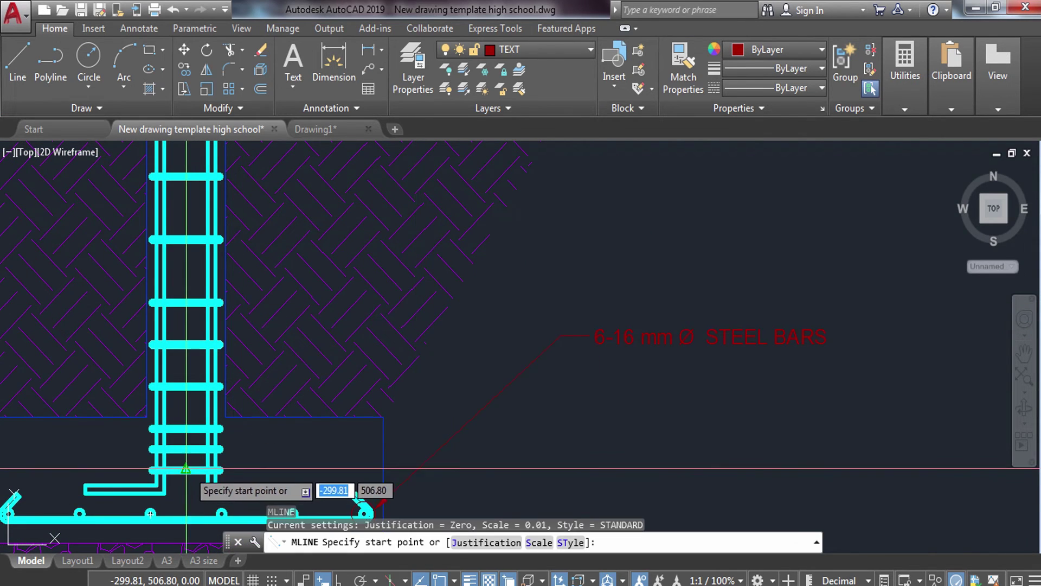
left_click(192, 468)
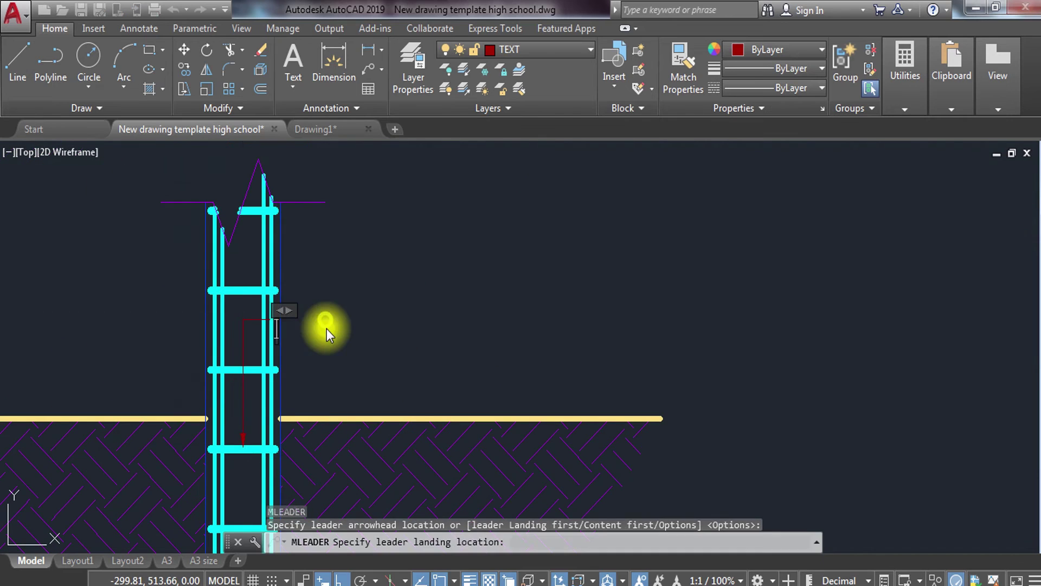
left_click(327, 329)
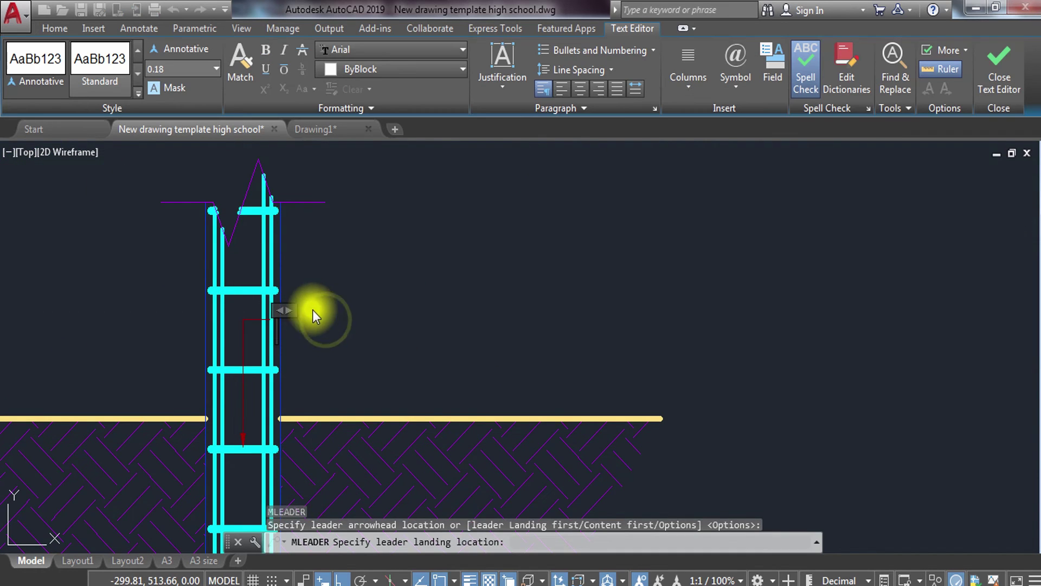
type("10mm Ø LAT. TIES STEEL BARS SPACED AT 3-0.05, 3-0.10, 3-")
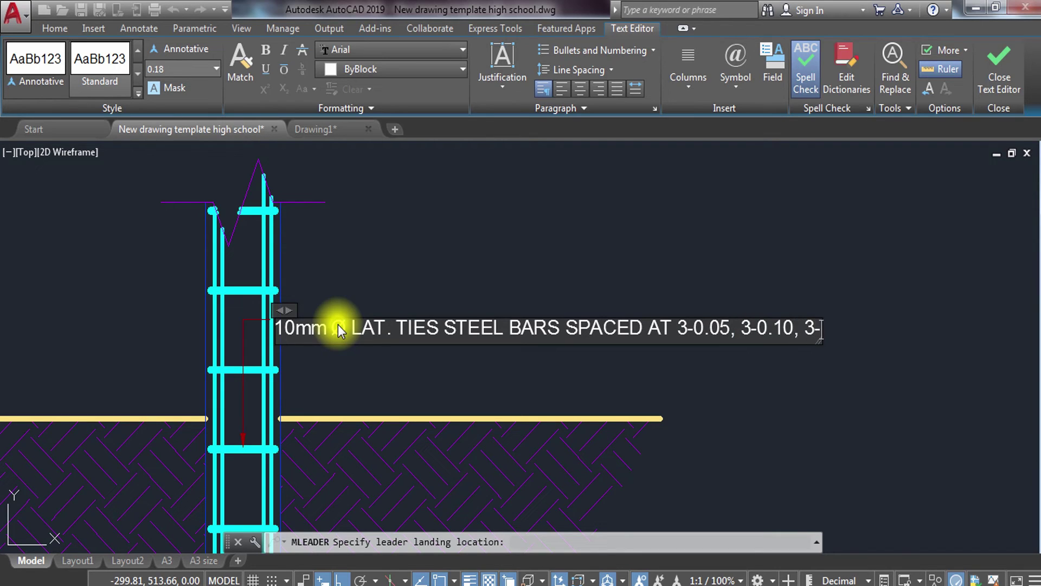
type("0.15 AND THE")
type(" REST AT 0.20 M. BOTH WAYS")
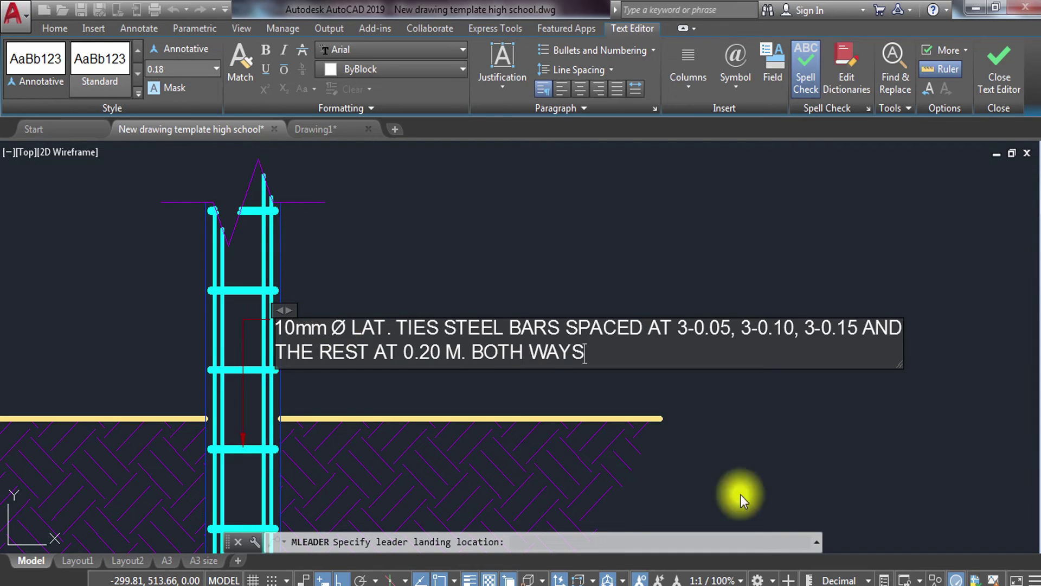
left_click(740, 495)
left_click(458, 286)
left_click(265, 354)
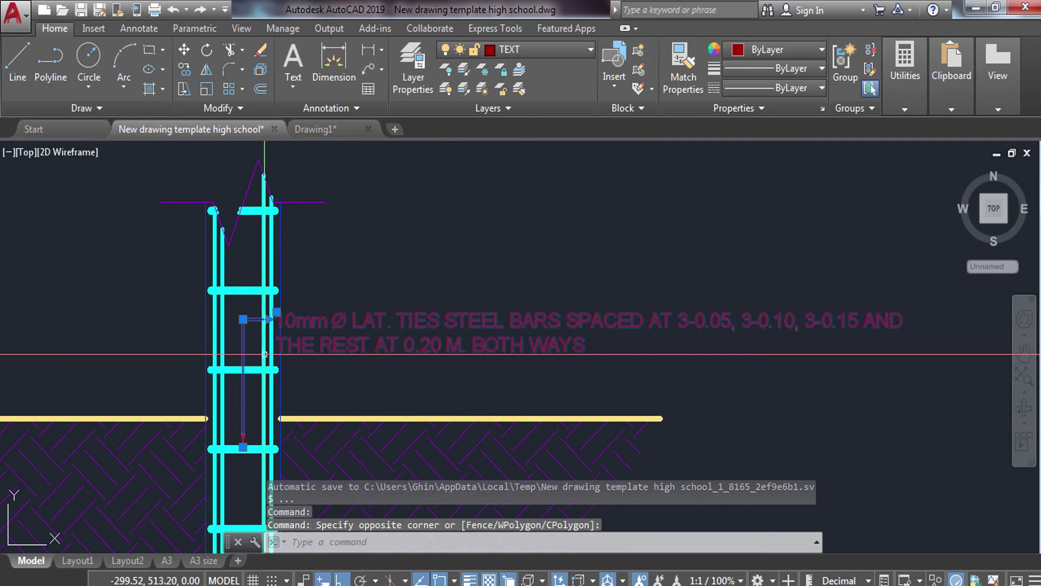
- Append BOTH WAYS to the section's 6-16 mm Ø STEEL BARS label
scroll(264, 354, "up", 5)
left_click(340, 208)
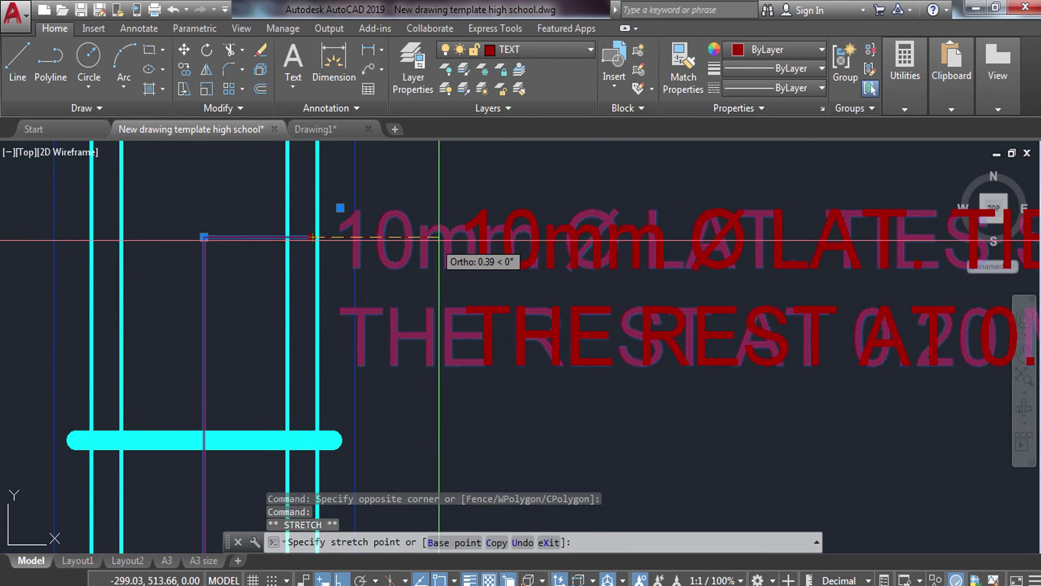
key("Escape")
scroll(503, 262, "down", 5)
scroll(530, 302, "down", 4)
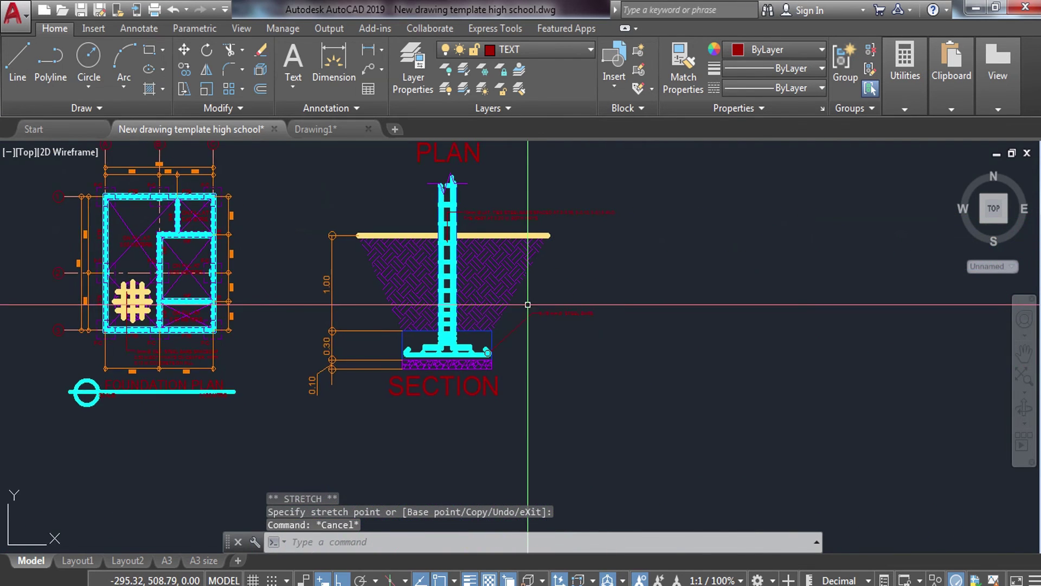
scroll(561, 293, "up", 6)
double_click(592, 281)
scroll(687, 292, "up", 2)
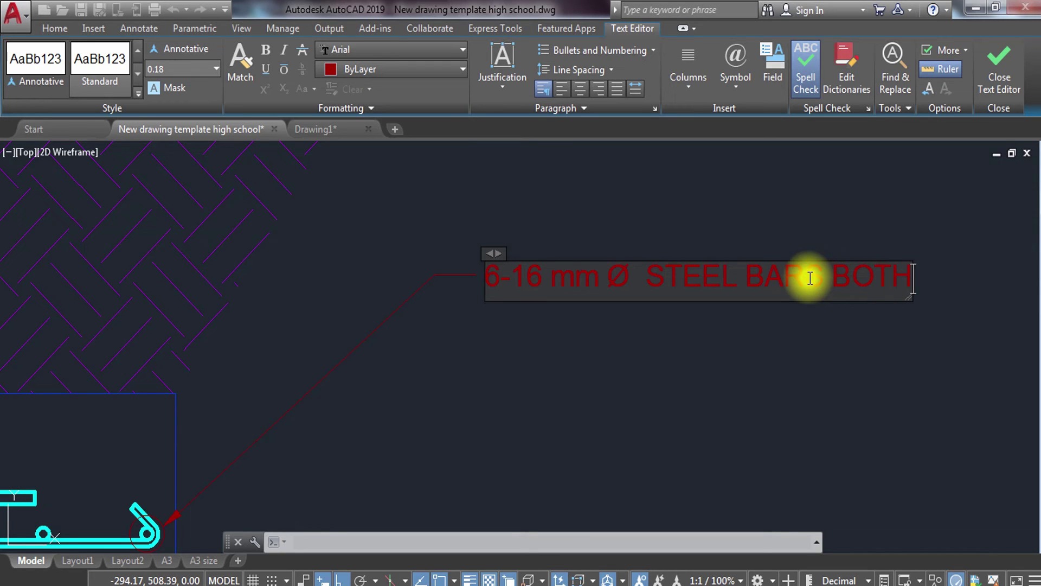
left_click(812, 314)
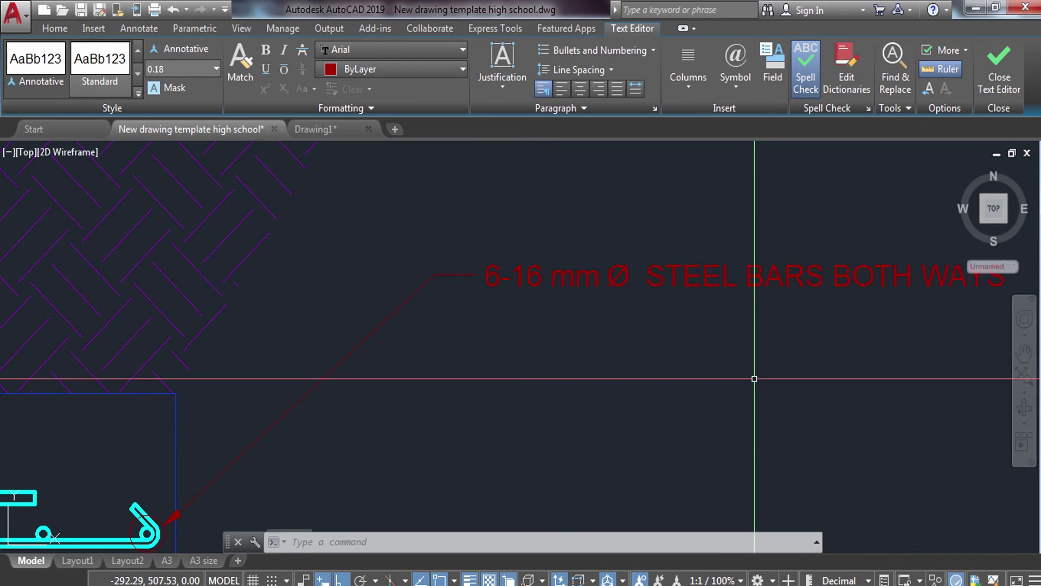
- Make the plan's rebar leader read '6-16 mm Ø STEEL BARS BOTH WAYS'
scroll(753, 377, "down", 5)
middle_click_drag(720, 260, 721, 537)
scroll(534, 369, "down", 3)
scroll(534, 368, "up", 3)
middle_click_drag(557, 186, 521, 313)
scroll(539, 282, "up", 2)
scroll(522, 283, "up", 2)
scroll(536, 354, "up", 4)
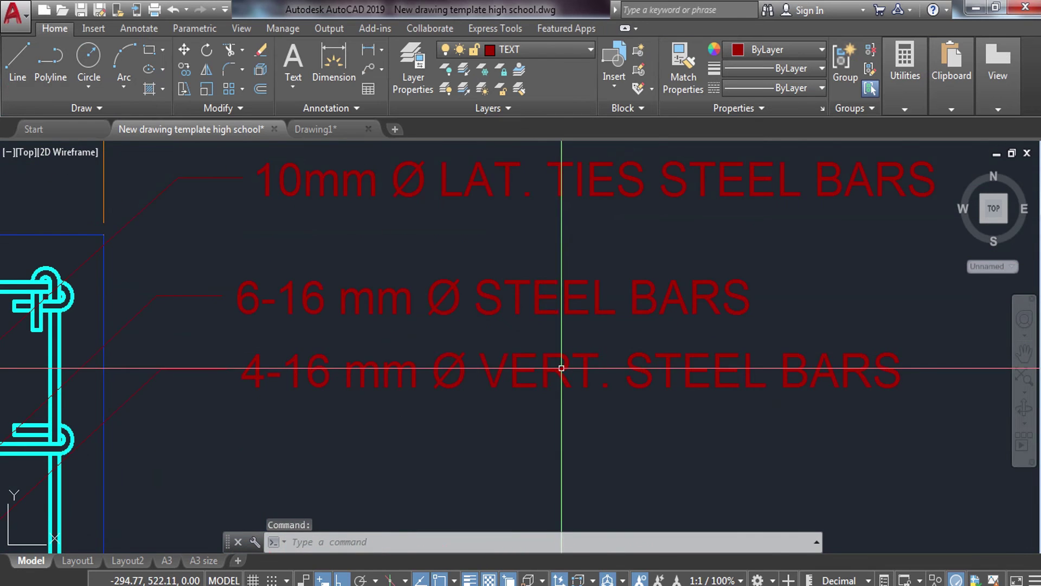
scroll(517, 295, "down", 4)
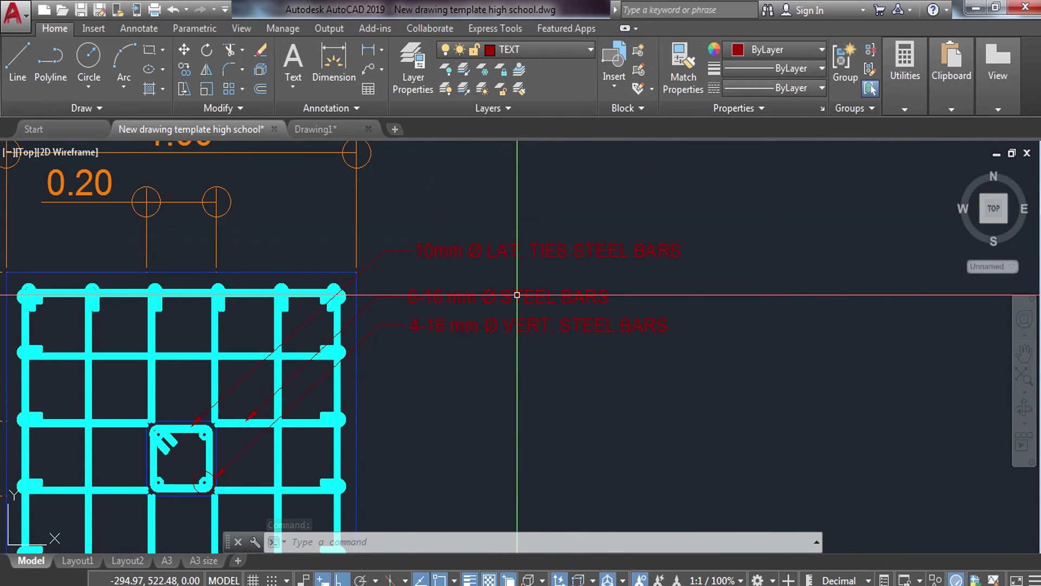
double_click(516, 295)
left_click(489, 299)
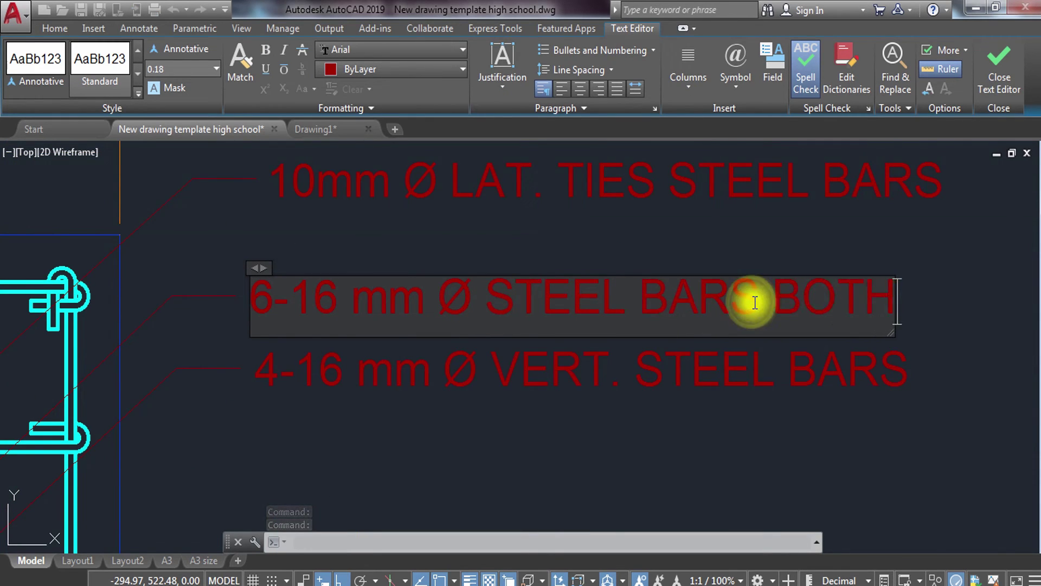
type("WAYS")
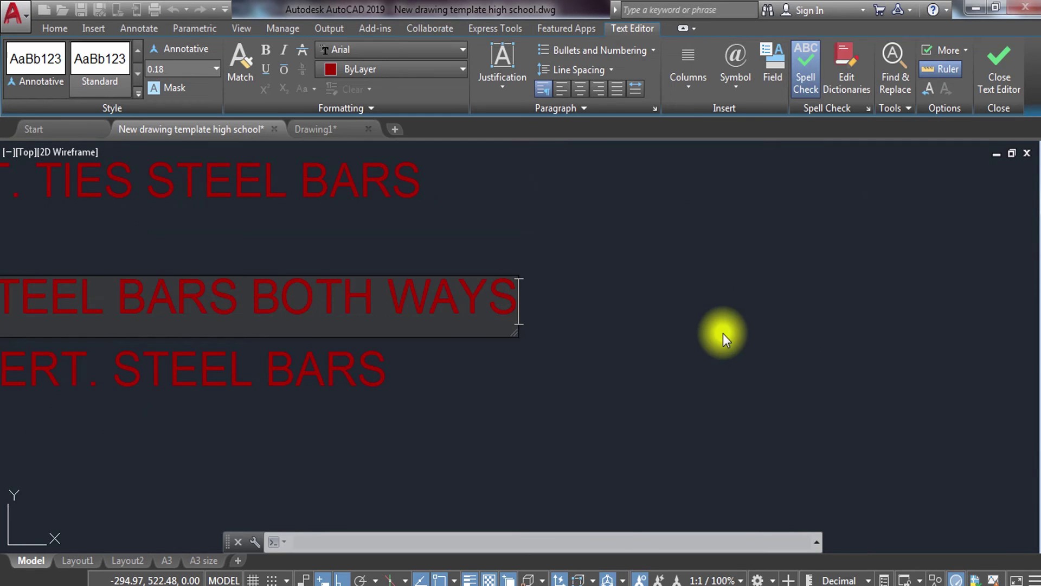
left_click(723, 333)
- Pan and zoom to bring the footing section's column detail into view
scroll(682, 377, "down", 3)
scroll(604, 405, "down", 3)
middle_click_drag(604, 405, 475, 198)
scroll(476, 198, "down", 3)
scroll(425, 344, "up", 4)
middle_click_drag(425, 344, 396, 346)
scroll(358, 276, "down", 2)
mouse_move(358, 276)
middle_mouse_down()
mouse_move(398, 307)
mouse_move(203, 377)
middle_mouse_up()
scroll(398, 307, "up", 2)
left_click(444, 212)
- Copy the PLAN title beside the ground line and erase the stray extra copy
left_click(392, 247)
type("co")
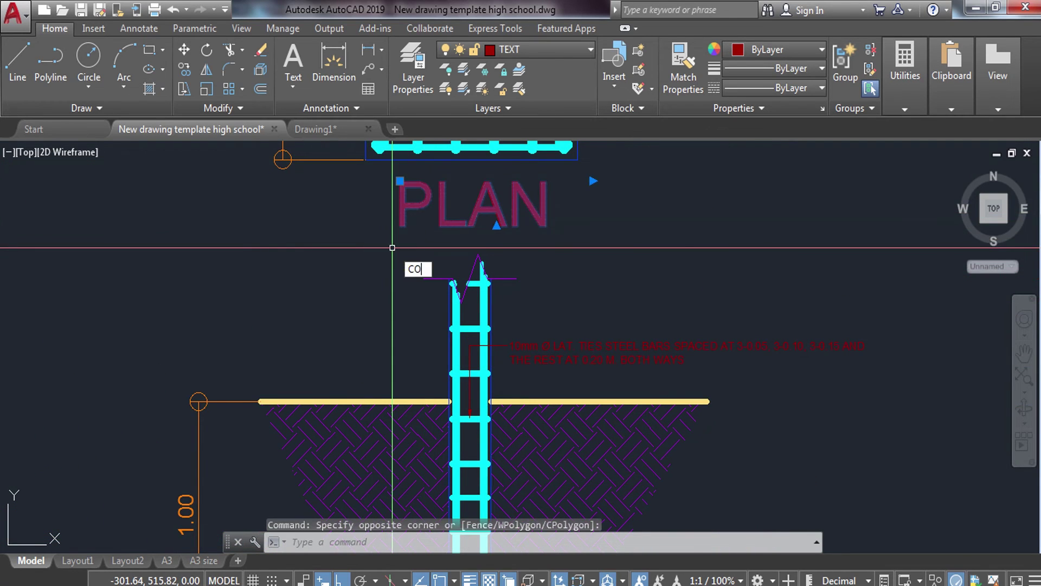
key("Return")
left_click(448, 205)
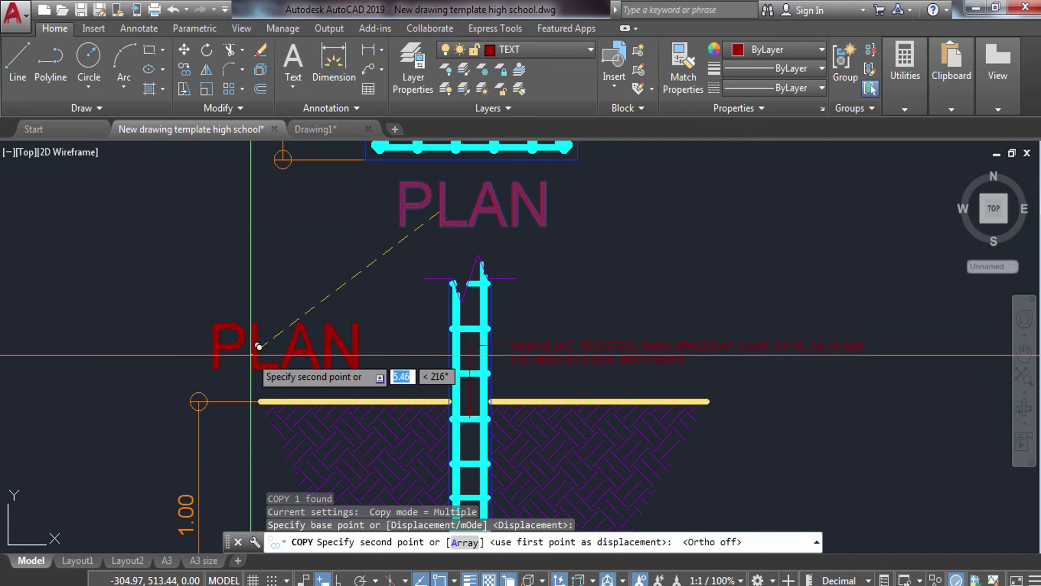
scroll(259, 346, "up", 2)
left_click(263, 372)
key("Escape")
left_click(262, 371)
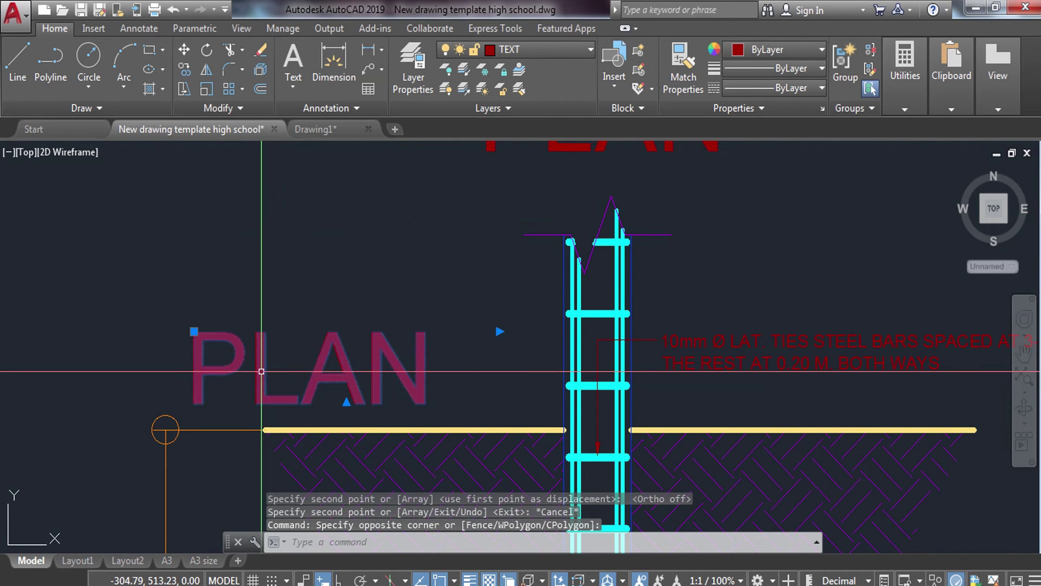
key("Escape")
key("Escape")
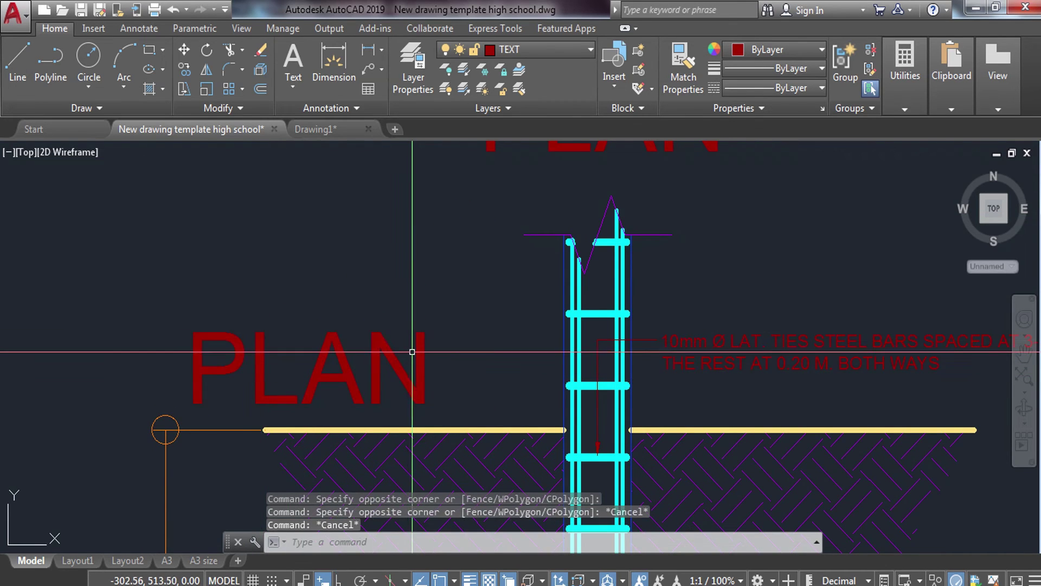
left_click(386, 369)
left_click(360, 330)
type("E")
key("Return")
- Make another copy of the PLAN title near the section's ground line
left_click(567, 156)
left_click(528, 147)
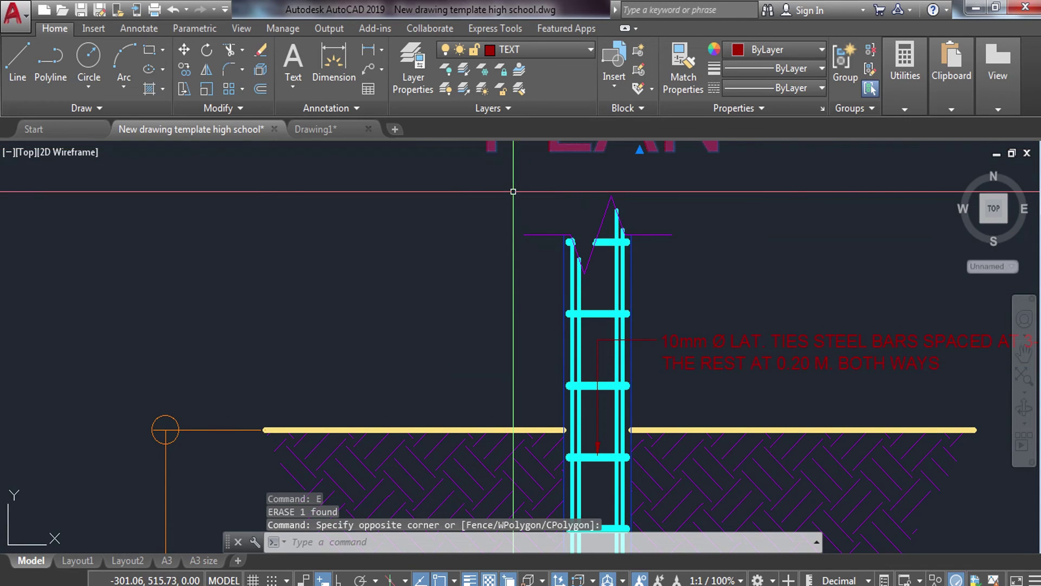
type("o")
key("Return")
left_click(552, 183)
key("Escape")
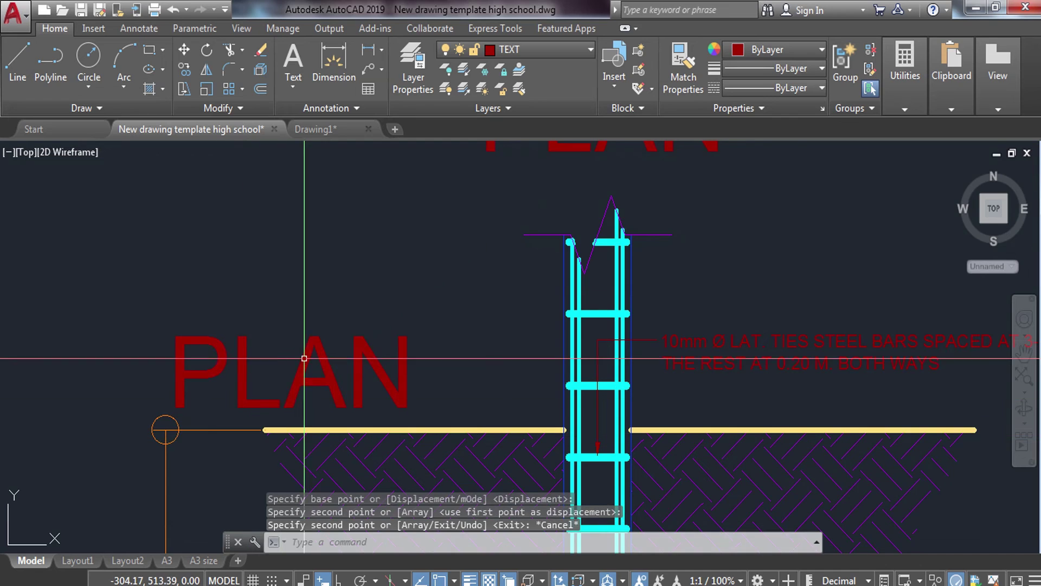
- Change the copied text to N.G.L. with a 0.50 text height
double_click(388, 360)
left_click_drag(213, 367, 146, 366)
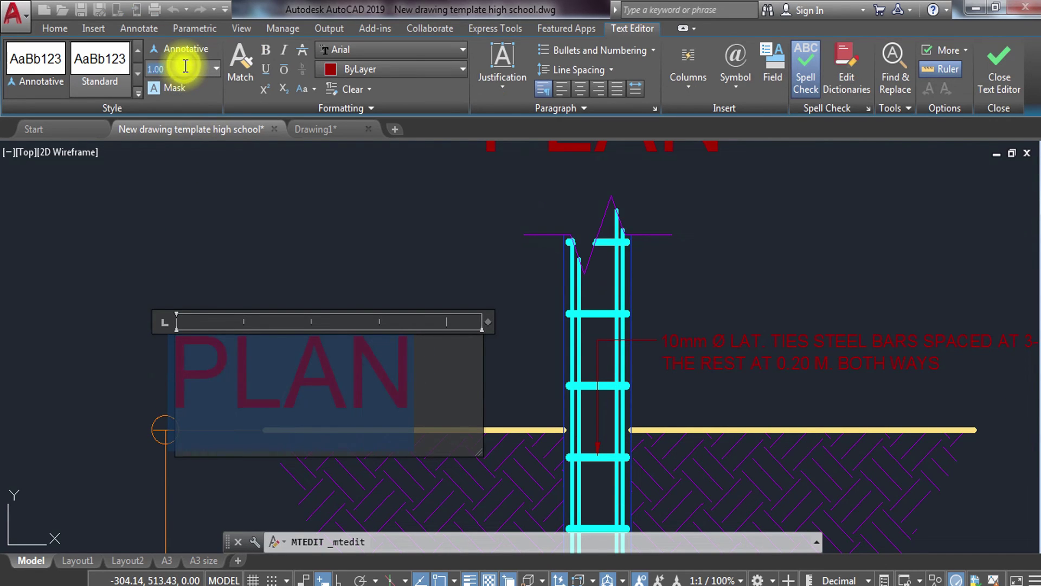
type("5")
key("Return")
left_click(312, 357)
left_click_drag(291, 353, 174, 353)
type("N.G.L.")
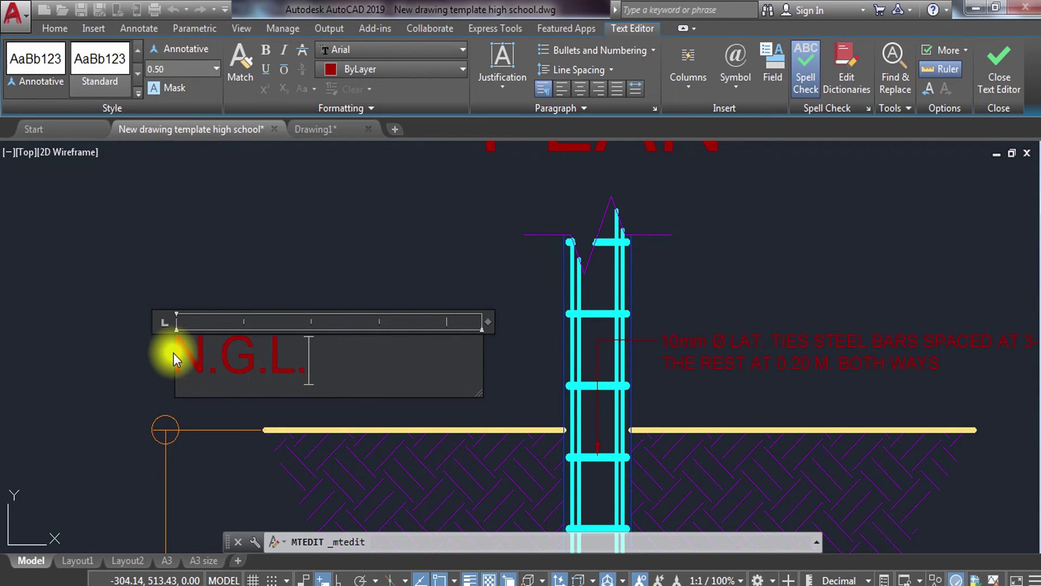
left_click(286, 308)
- Move the N.G.L. label to sit just above the ground line
left_click(331, 328)
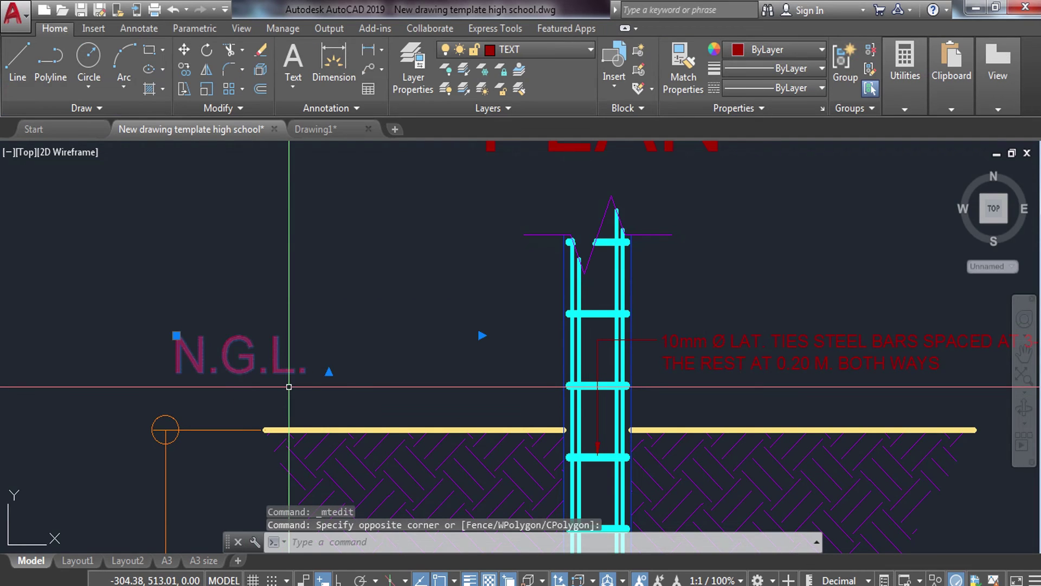
type("m")
key("Return")
left_click(348, 317)
left_click(396, 430)
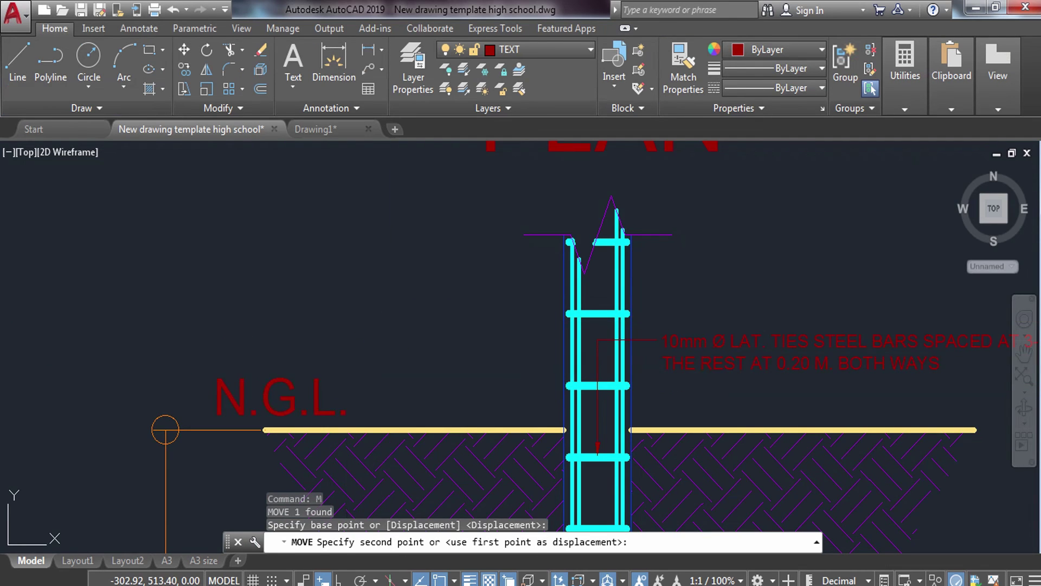
scroll(396, 430, "down", 5)
scroll(265, 169, "up", 5)
scroll(266, 168, "up", 5)
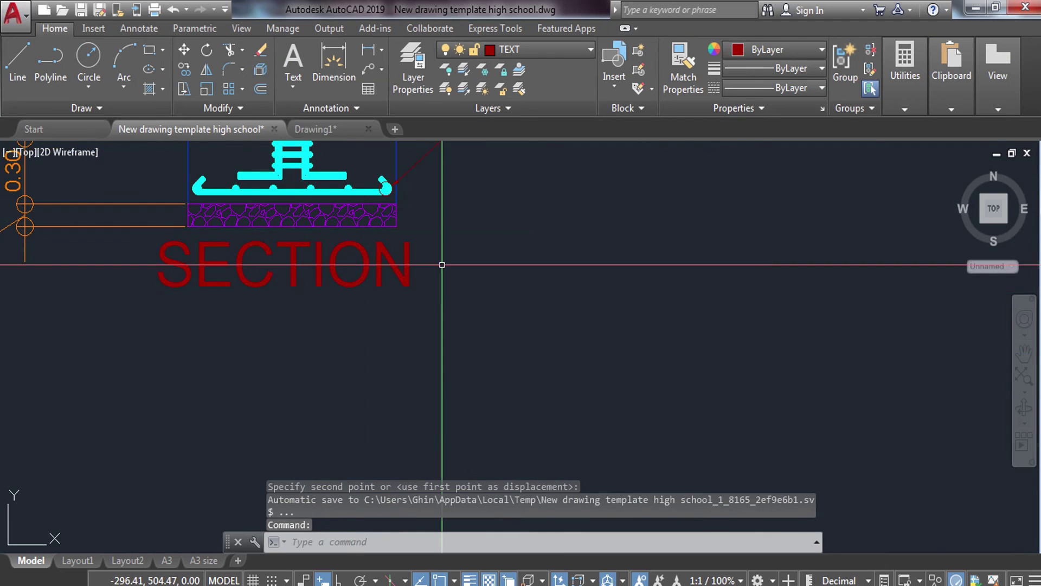
- Select the SECTION title and start moving it
left_click(441, 263)
left_click(274, 309)
type("M")
key("Return")
left_click(441, 309)
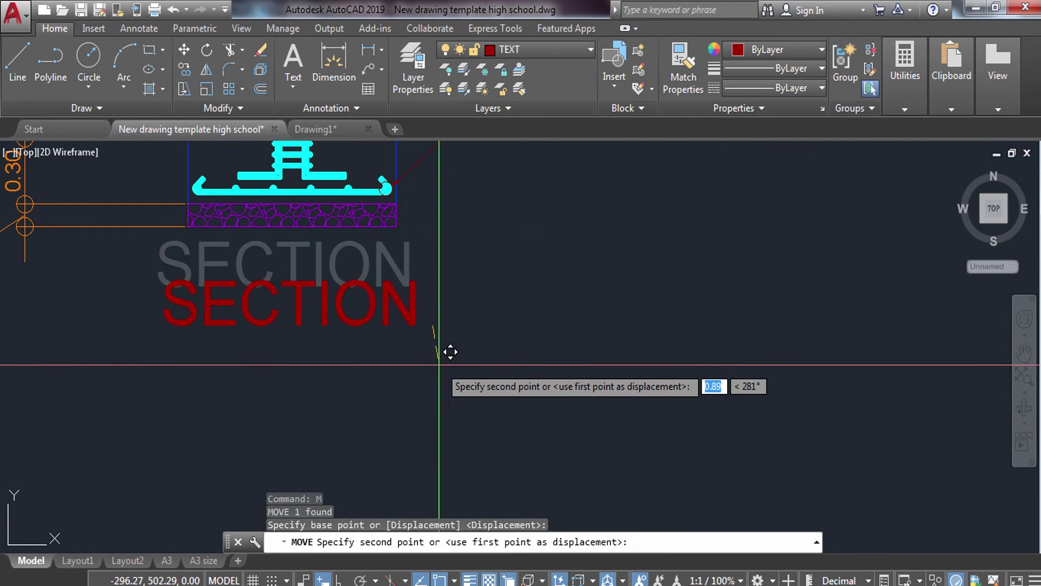
- Drop the SECTION title lower and copy the N.G.L. label beneath the gravel layer
left_click(429, 336)
mouse_move(450, 311)
middle_mouse_down()
mouse_move(485, 339)
mouse_move(667, 583)
middle_mouse_up()
left_click(298, 192)
type("CO")
key("Return")
left_click(298, 192)
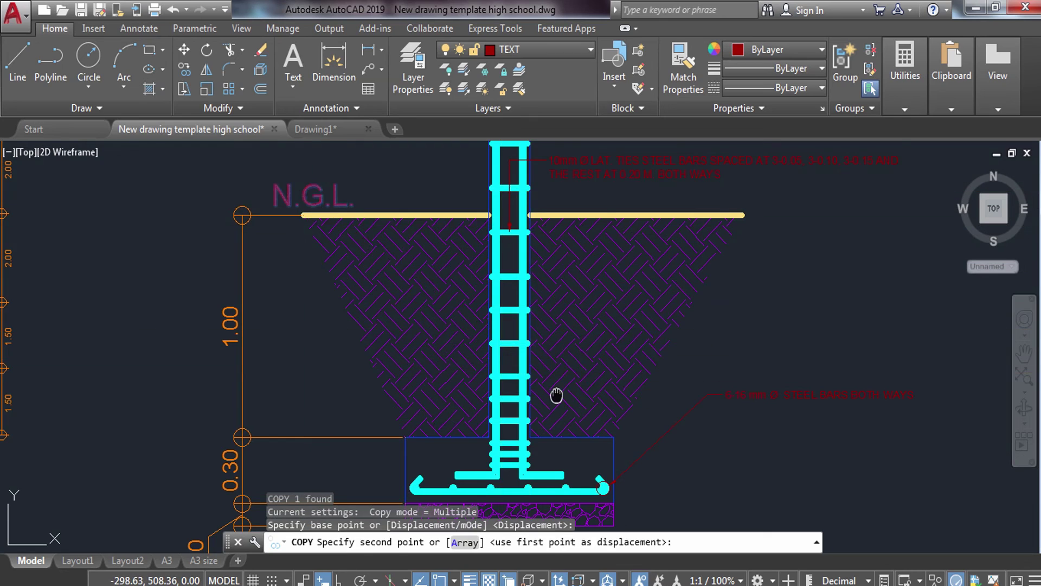
middle_click_drag(558, 395, 414, 240)
scroll(310, 309, "up", 5)
left_click(233, 324)
key("Escape")
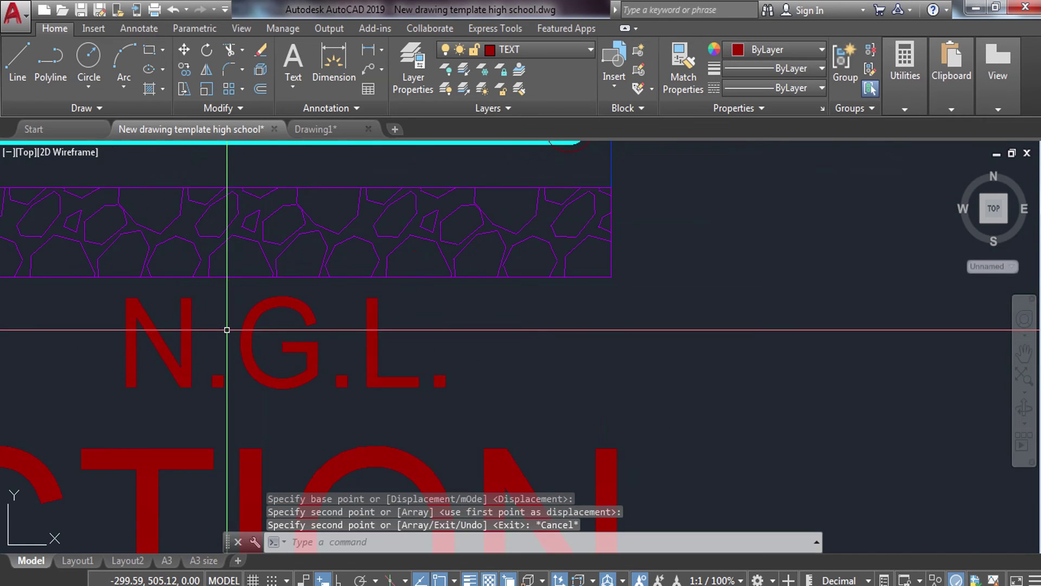
scroll(228, 326, "down", 5)
- Retype the copied label as GRAVEL BED
left_click(240, 315)
key("Escape")
double_click(239, 332)
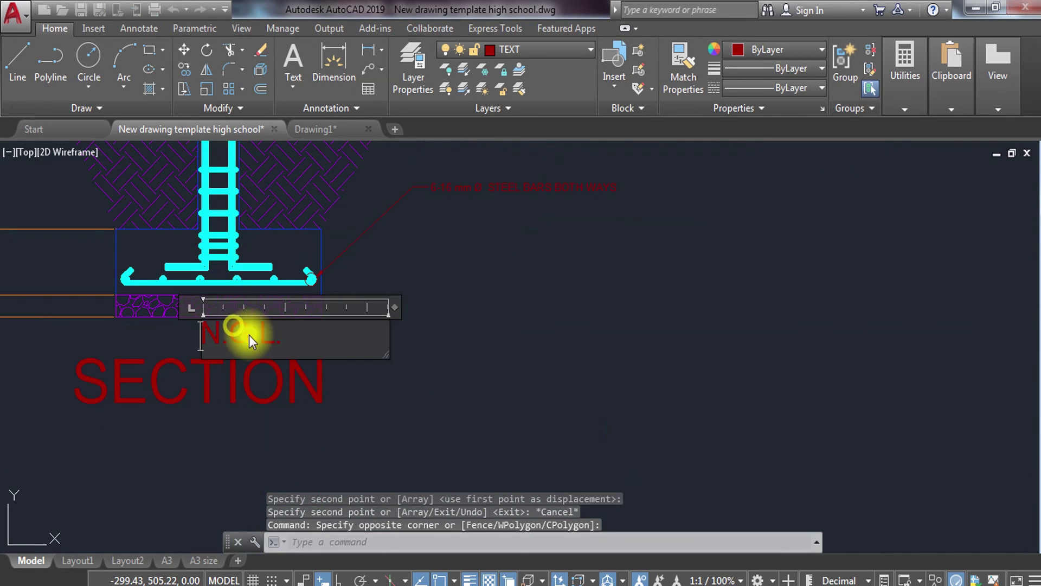
type("GRAVEL BED")
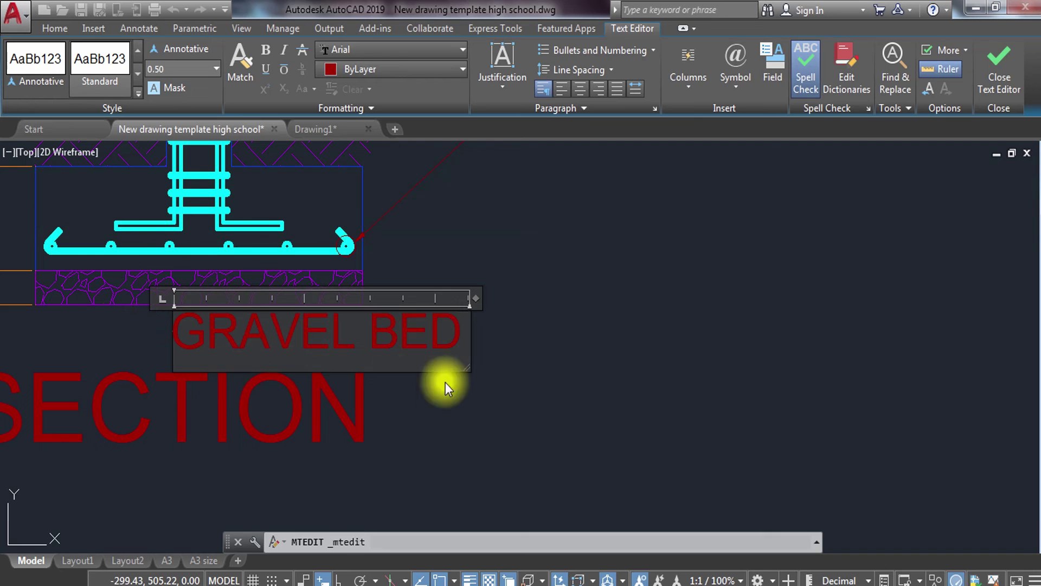
left_click(530, 311)
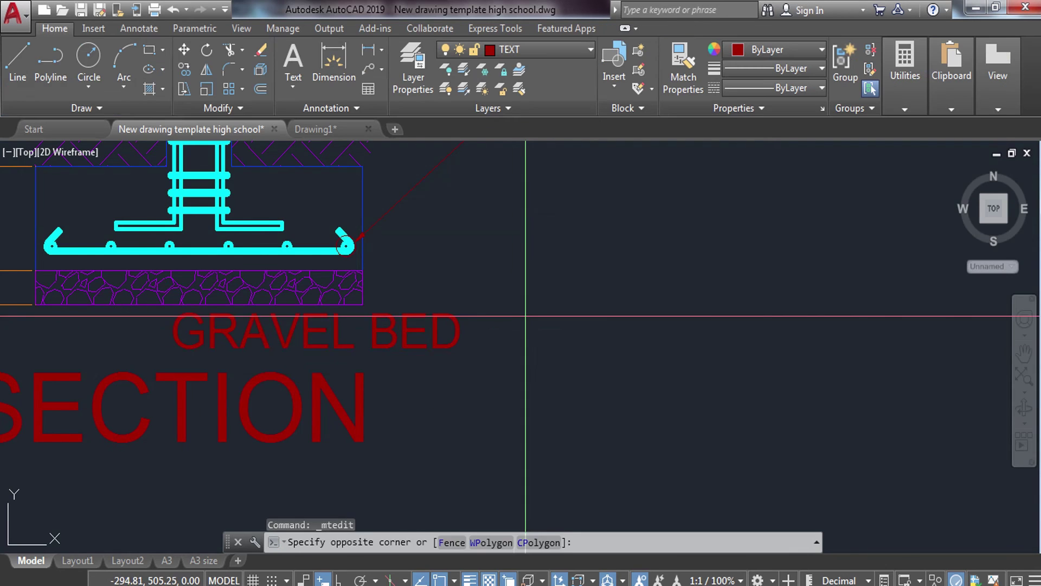
- Move the GRAVEL BED label further left under the footing
left_click(406, 361)
type("M")
key("Return")
left_click(684, 374)
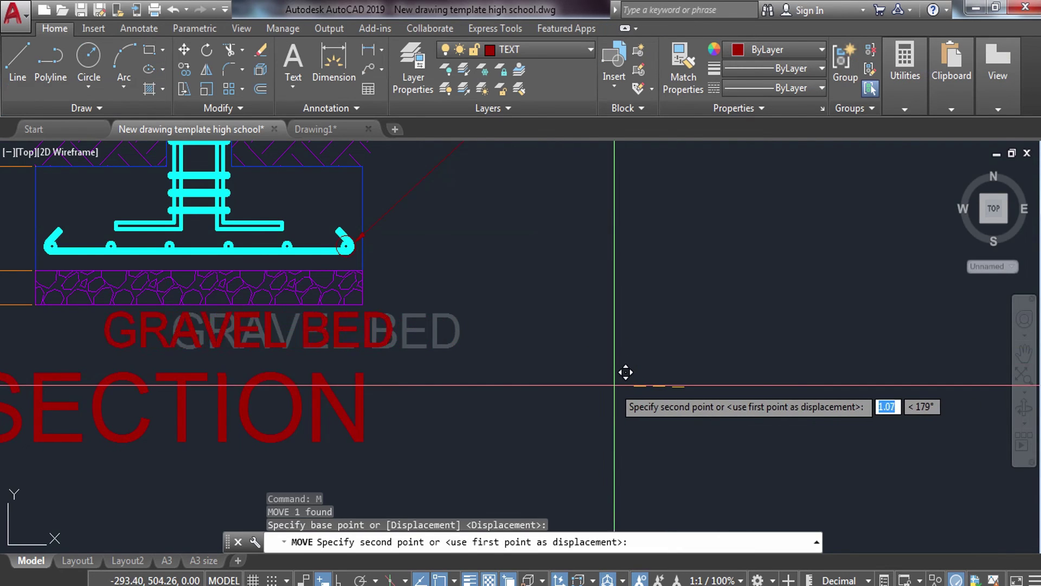
left_click(575, 374)
- Move the SECTION title directly beneath the GRAVEL BED label
left_click(454, 460)
left_click(304, 430)
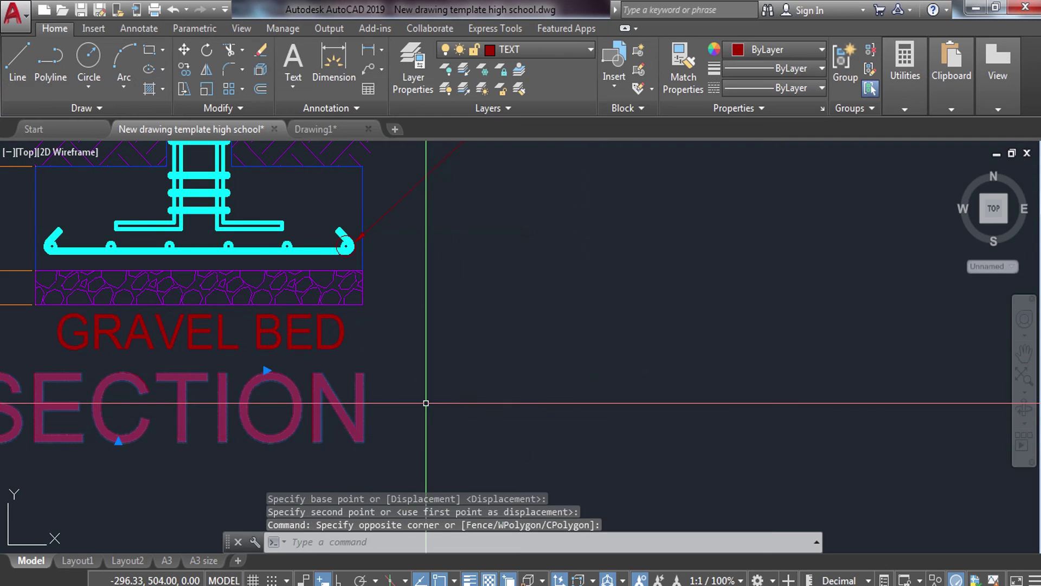
type("M")
key("Return")
left_click(536, 381)
left_click(586, 366)
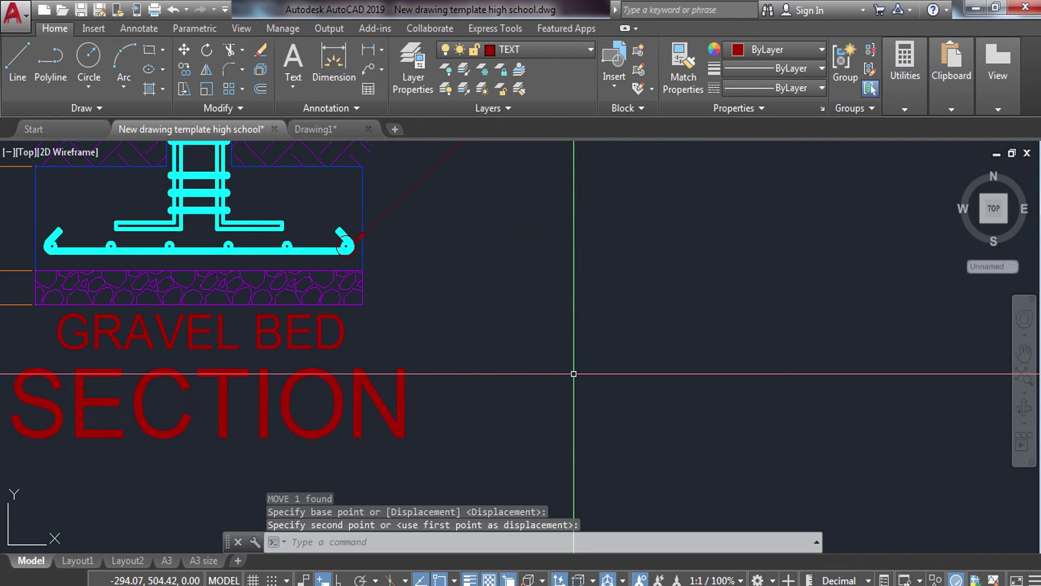
scroll(597, 339, "down", 5)
scroll(564, 248, "up", 2)
scroll(488, 325, "up", 2)
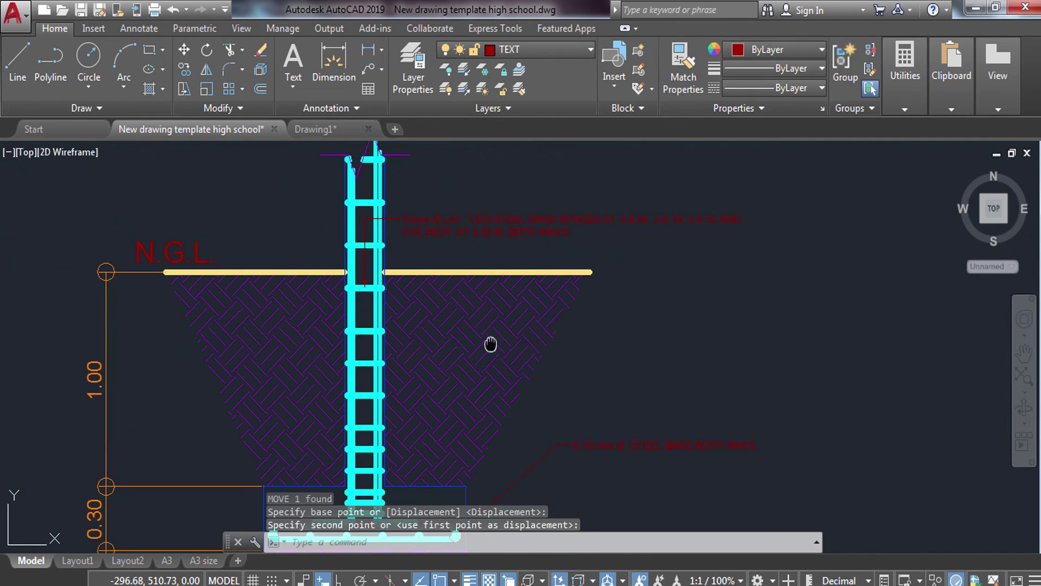
scroll(441, 291, "up", 3)
scroll(437, 446, "down", 3)
middle_click_drag(521, 189, 529, 282)
scroll(529, 260, "up", 2)
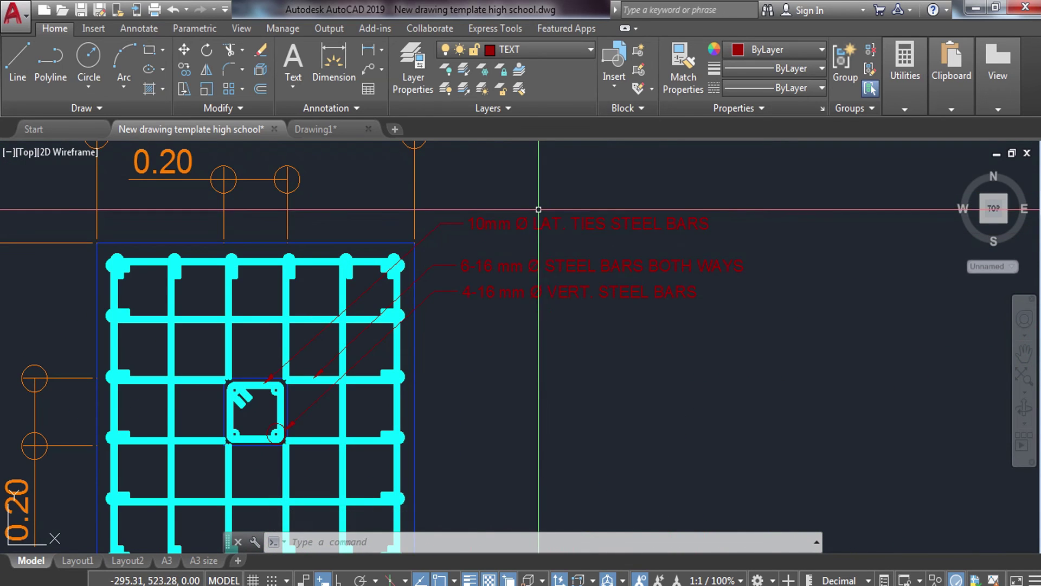
- Copy the 4-16 mm Ø VERT. STEEL BARS callout from the plan to the section column
left_click(523, 298)
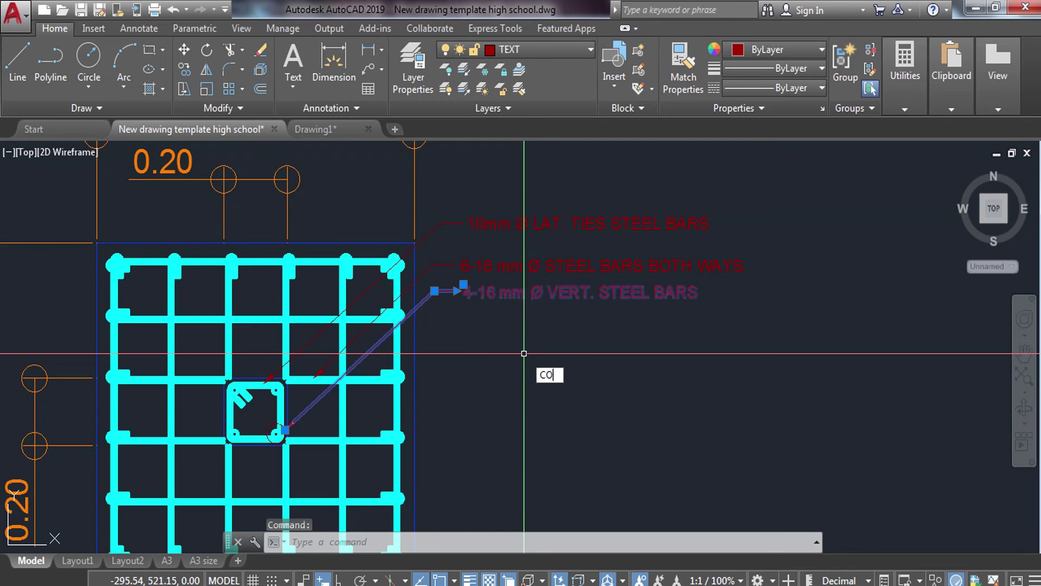
key("Return")
scroll(339, 386, "up", 3)
scroll(183, 404, "up", 2)
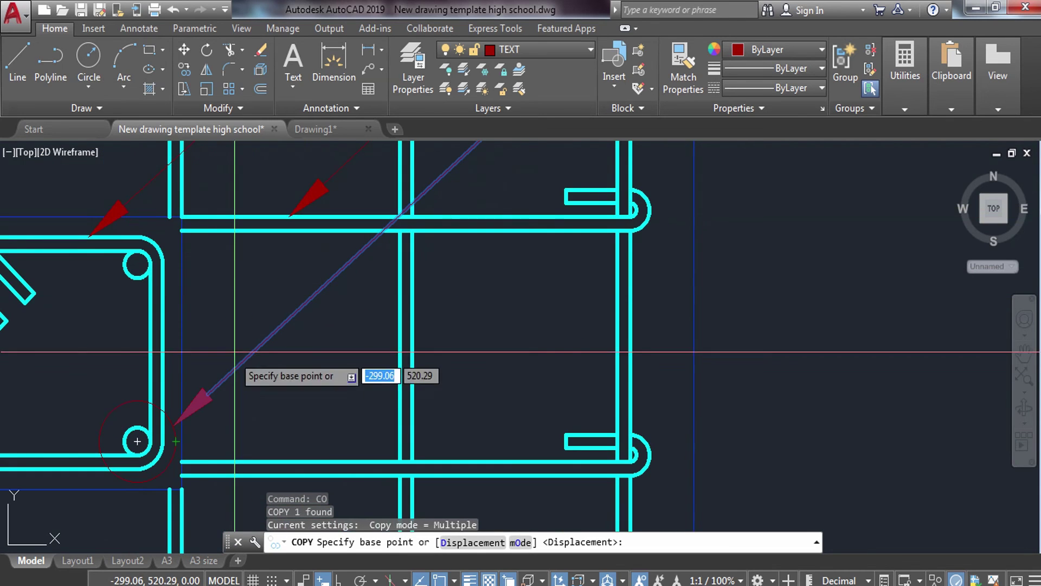
left_click(182, 414)
scroll(186, 414, "down", 8)
mouse_move(304, 417)
middle_mouse_down()
mouse_move(315, 291)
mouse_move(364, 170)
middle_mouse_up()
scroll(263, 363, "up", 5)
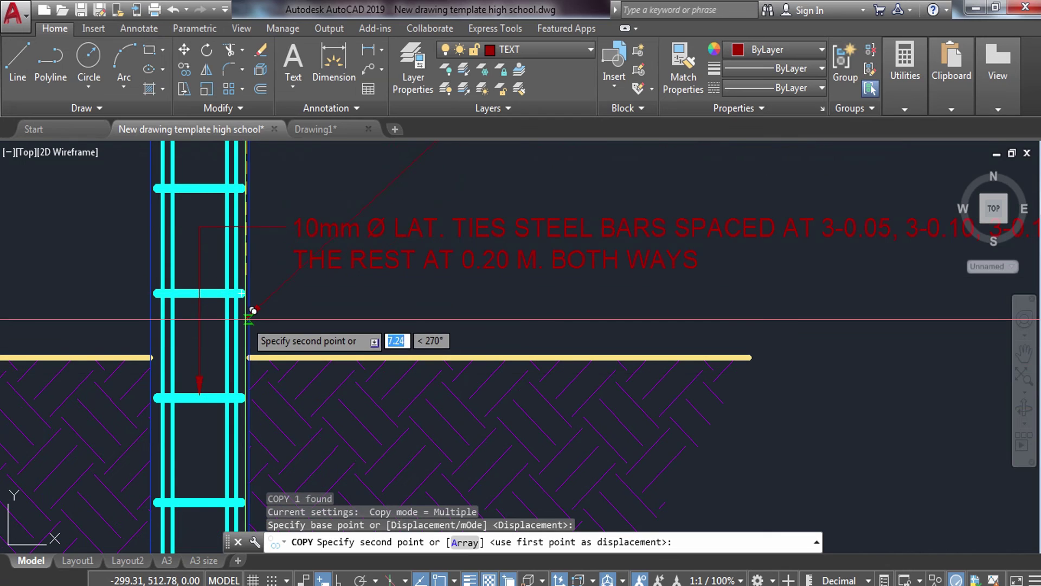
scroll(250, 284, "down", 4)
scroll(255, 282, "up", 3)
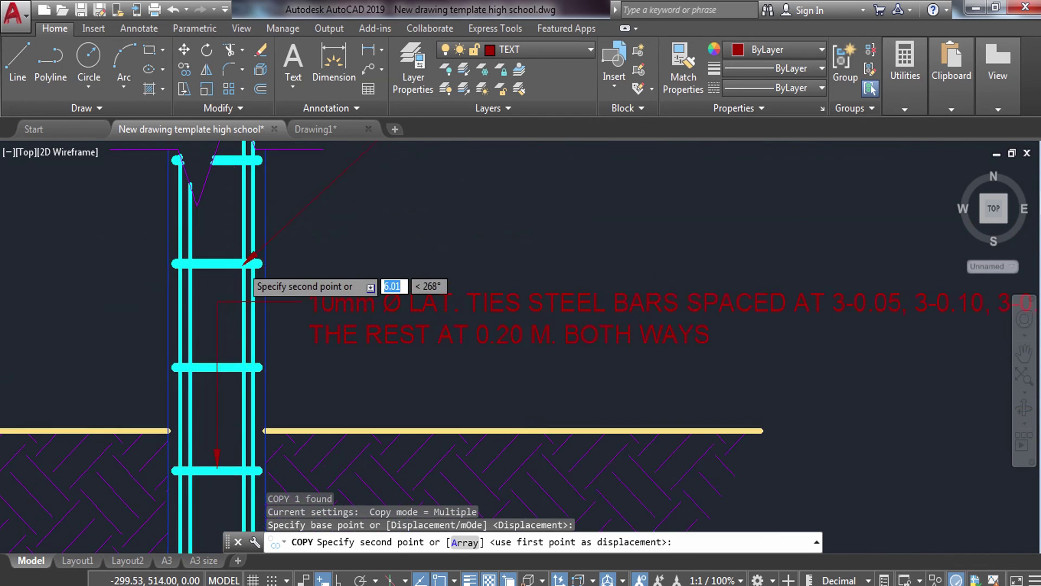
scroll(252, 239, "up", 2)
left_click(254, 226)
key("Escape")
- Review the copied callout's leader alongside the column, ground line and footing
middle_click_drag(255, 225, 318, 440)
scroll(360, 360, "down", 3)
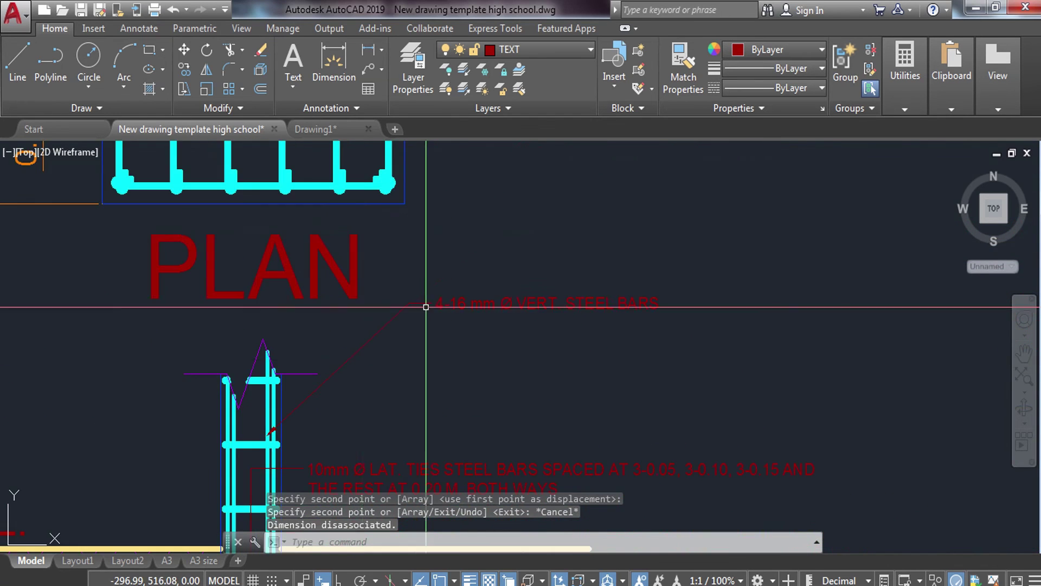
scroll(336, 347, "up", 3)
left_click(321, 340)
scroll(485, 360, "down", 3)
key("Escape")
key("Escape")
middle_click_drag(488, 364, 458, 251)
scroll(458, 282, "down", 2)
scroll(488, 308, "up", 2)
scroll(527, 312, "down", 3)
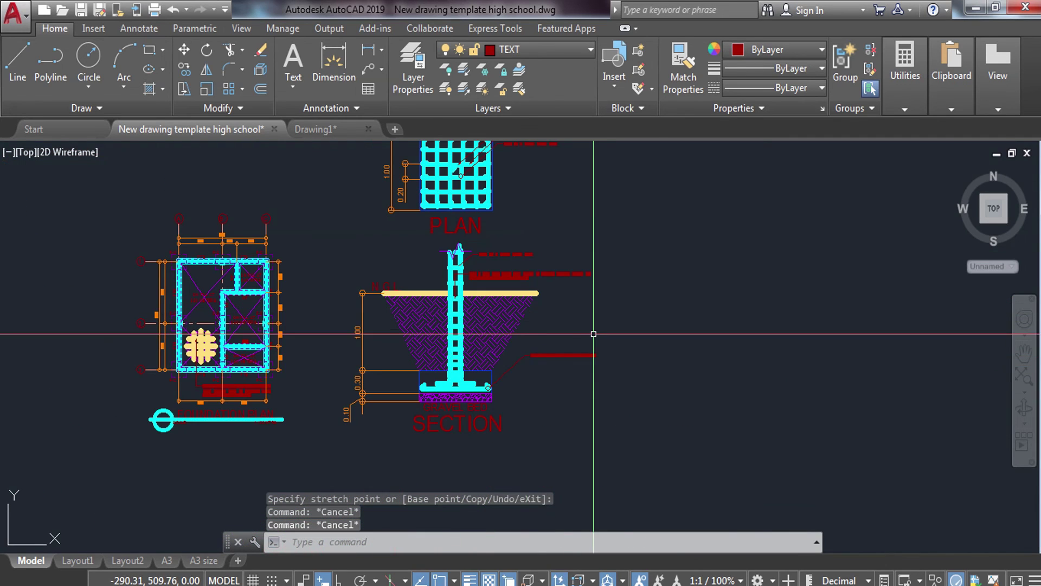
scroll(505, 293, "up", 1)
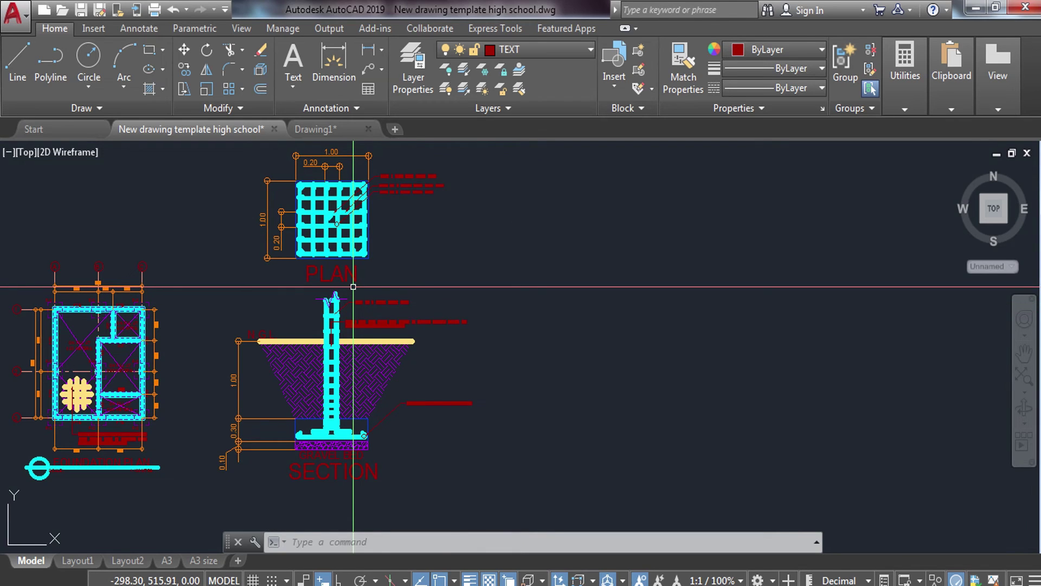
scroll(353, 286, "down", 1)
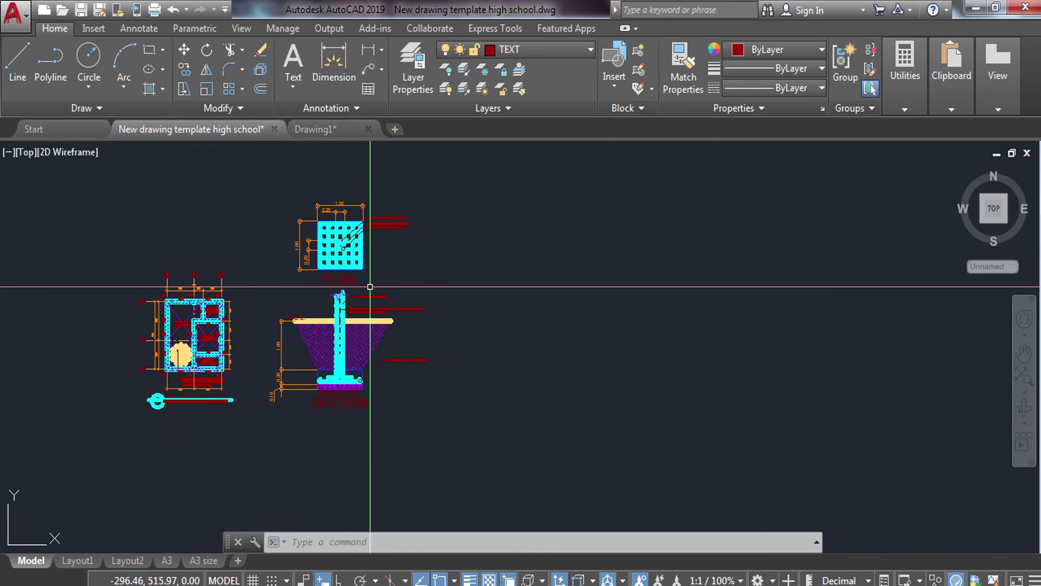
- Switch to the A3 layout and erase the old roof-plan viewport
left_click(166, 560)
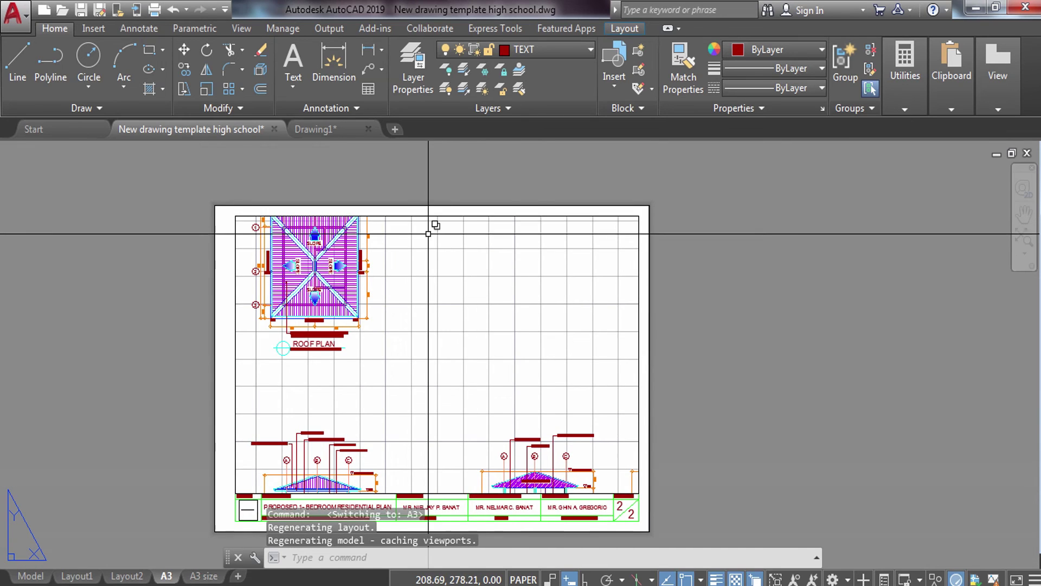
double_click(421, 233)
double_click(787, 279)
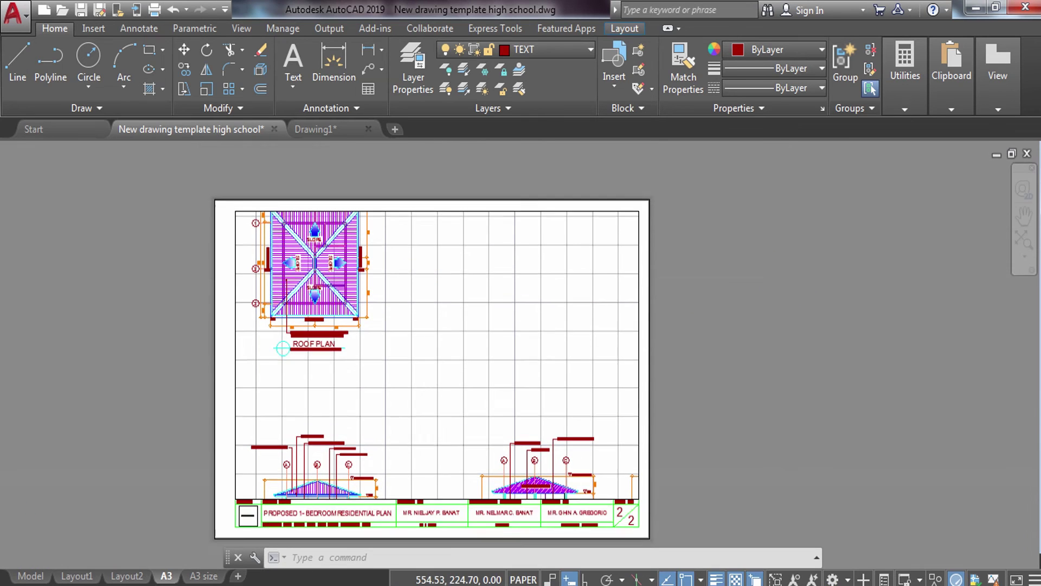
left_click(560, 217)
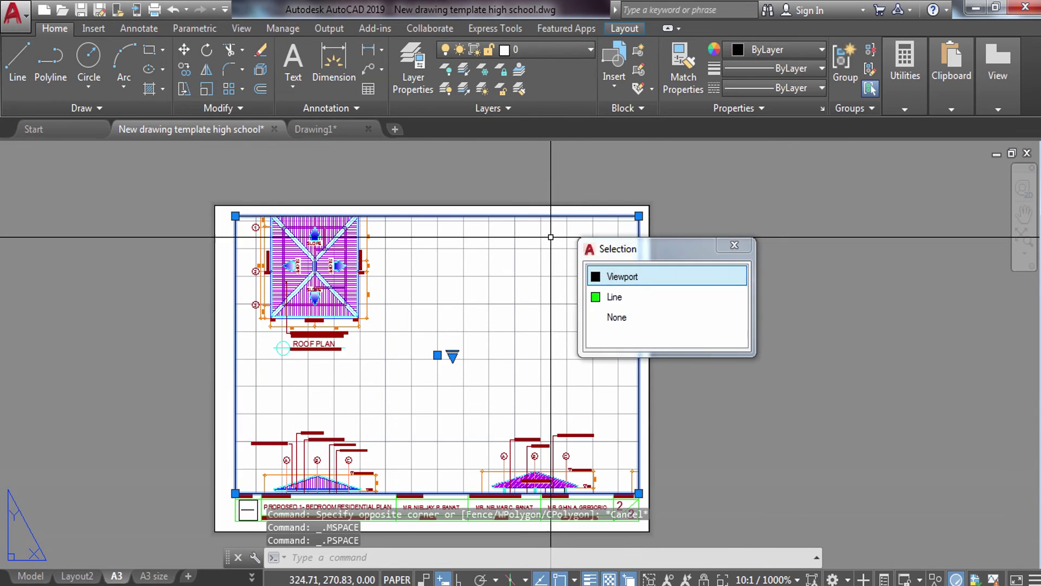
left_click(623, 278)
type("e")
key("Return")
- Bring up the Viewports settings with a Single viewport chosen
middle_click_drag(517, 339, 503, 302)
type("VIEWPO")
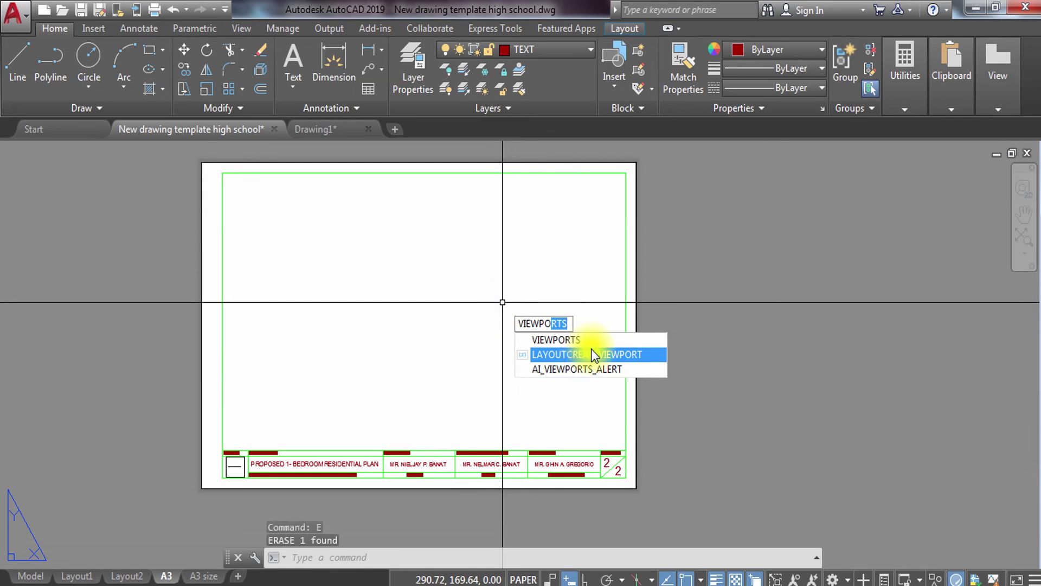
left_click(568, 339)
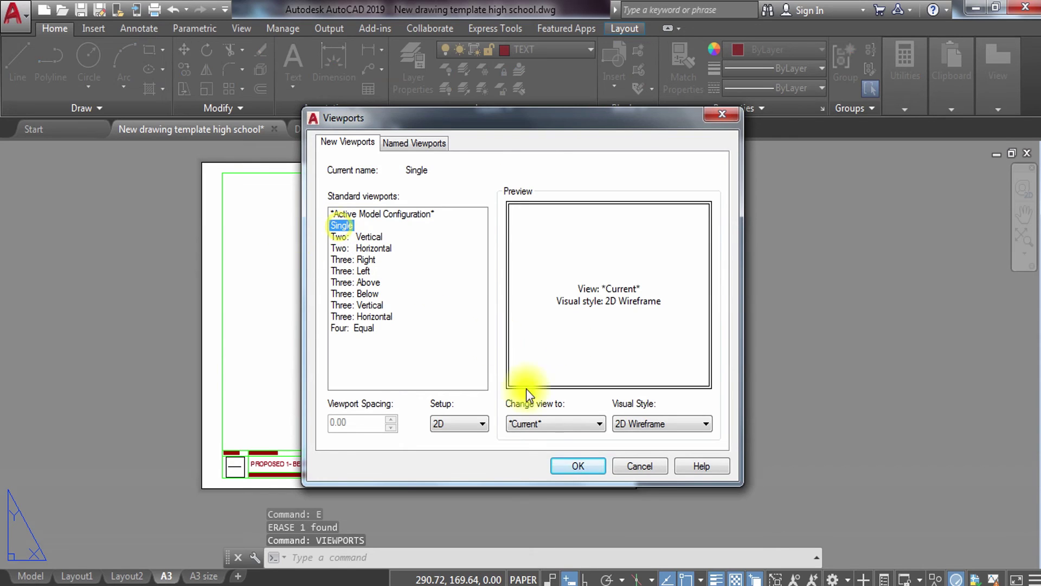
left_click(559, 466)
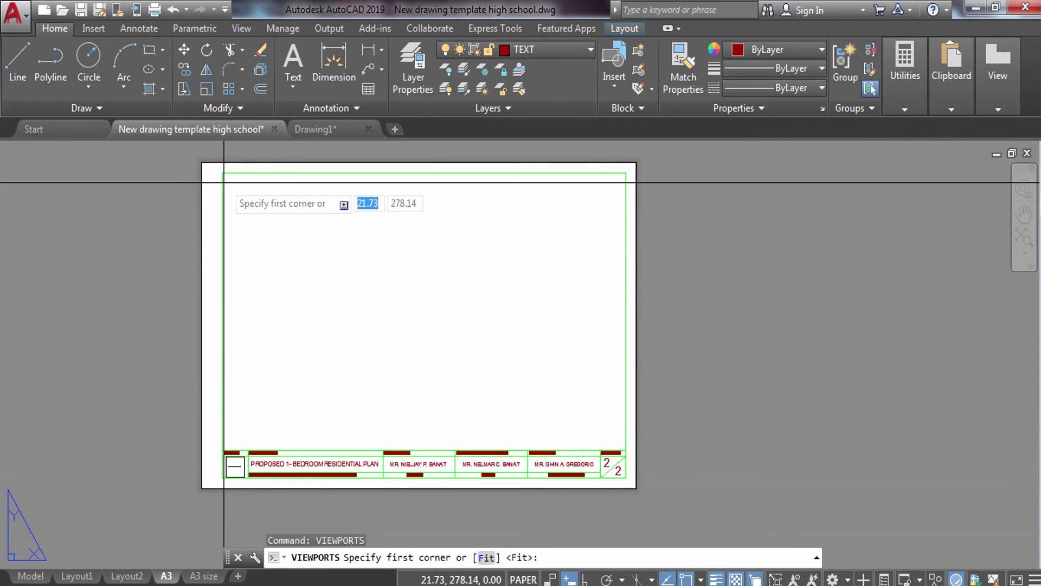
- Create a viewport across the sheet's left half and pan its contents toward the drawings
left_click(222, 173)
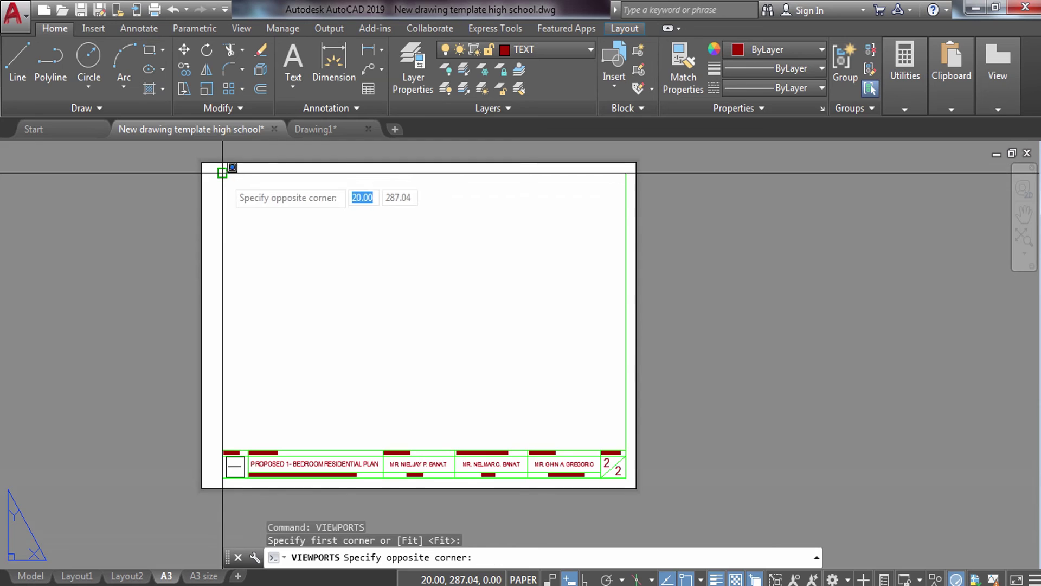
left_click(425, 451)
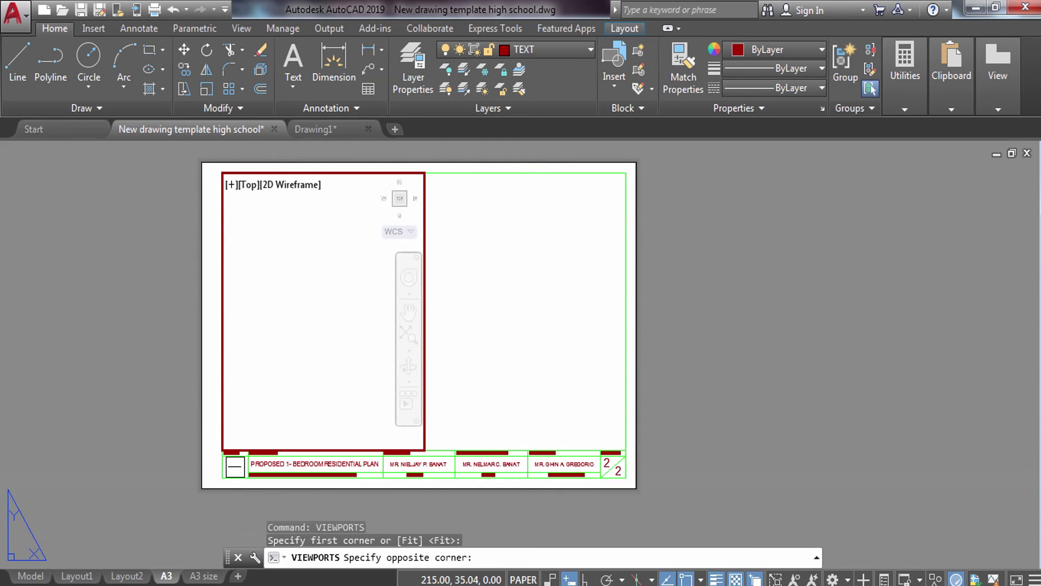
double_click(314, 340)
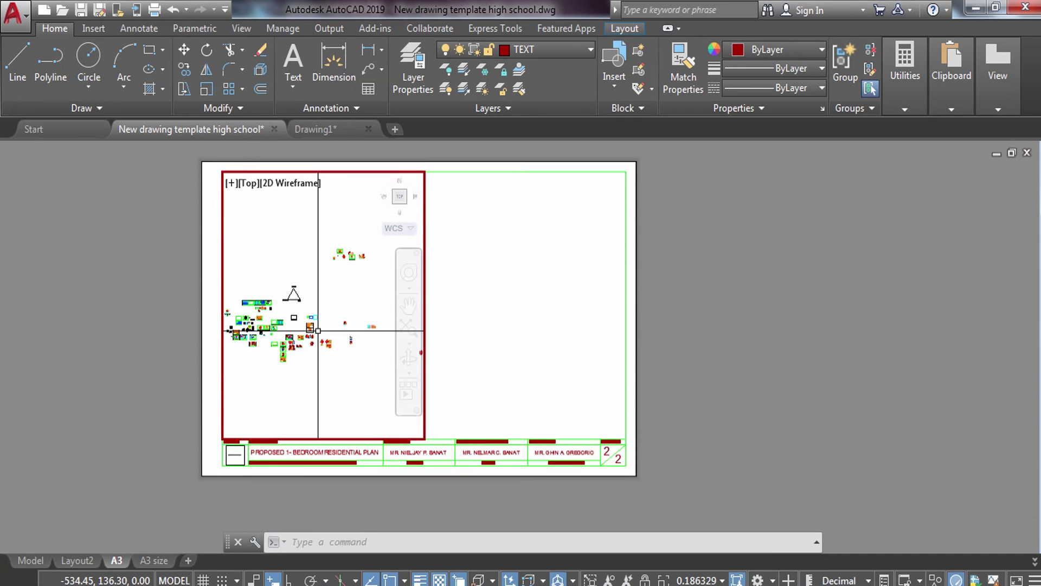
scroll(346, 273, "up", 6)
middle_click_drag(320, 302, 255, 345)
scroll(292, 277, "up", 5)
scroll(292, 277, "up", 5)
mouse_move(253, 328)
middle_mouse_down()
mouse_move(293, 310)
mouse_move(234, 310)
middle_mouse_up()
scroll(269, 278, "down", 3)
- Move the PLAN and SECTION footing details further right
left_click(275, 210)
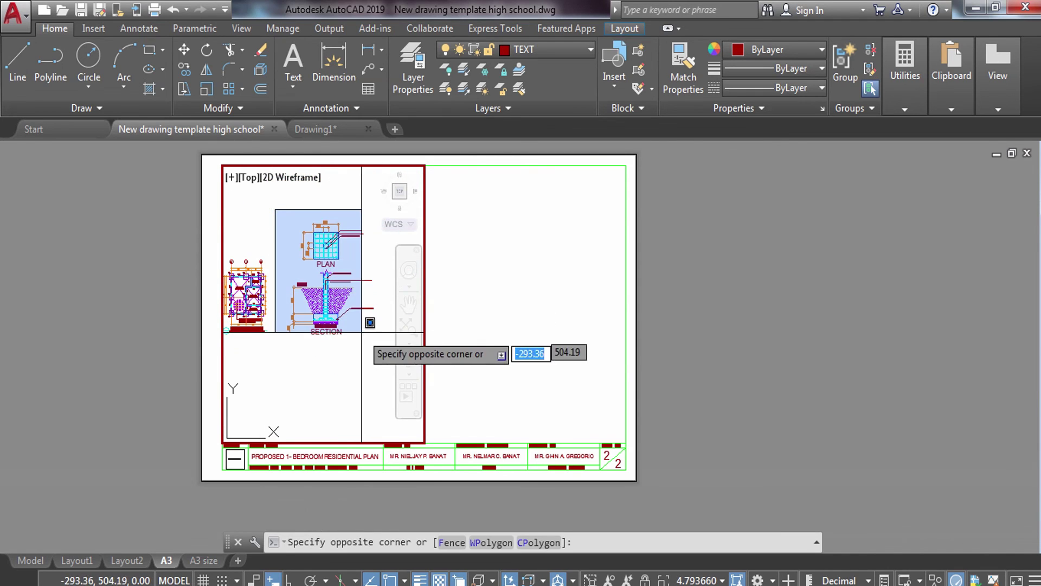
left_click(382, 348)
type("m")
key("Return")
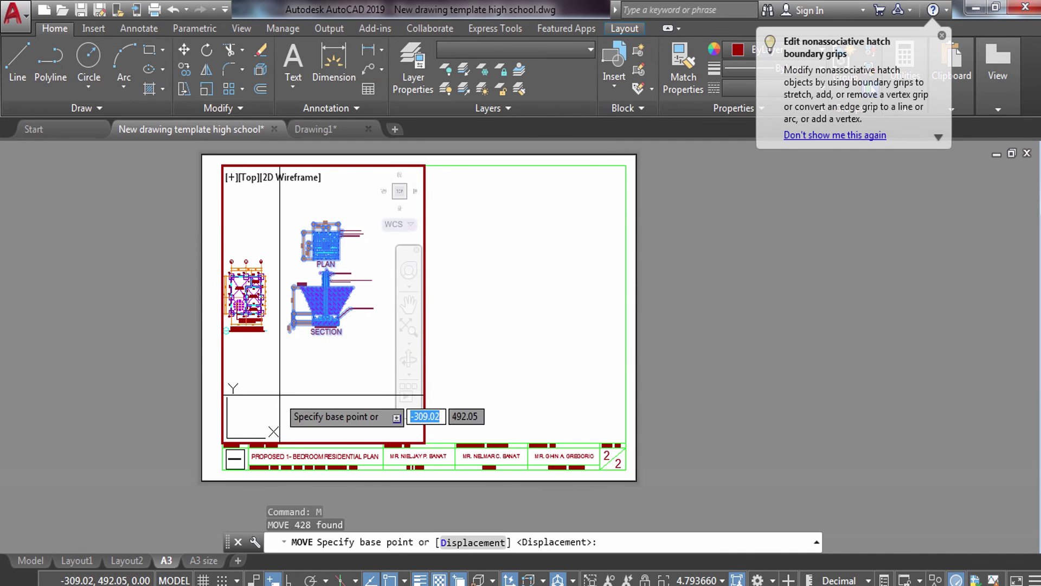
left_click(298, 380)
left_click(379, 382)
- Centre the foundation plan in the viewport at 10:1 scale
middle_click_drag(258, 362, 372, 361)
scroll(347, 352, "up", 2)
scroll(325, 344, "up", 2)
scroll(307, 359, "up", 2)
middle_click_drag(307, 359, 286, 365)
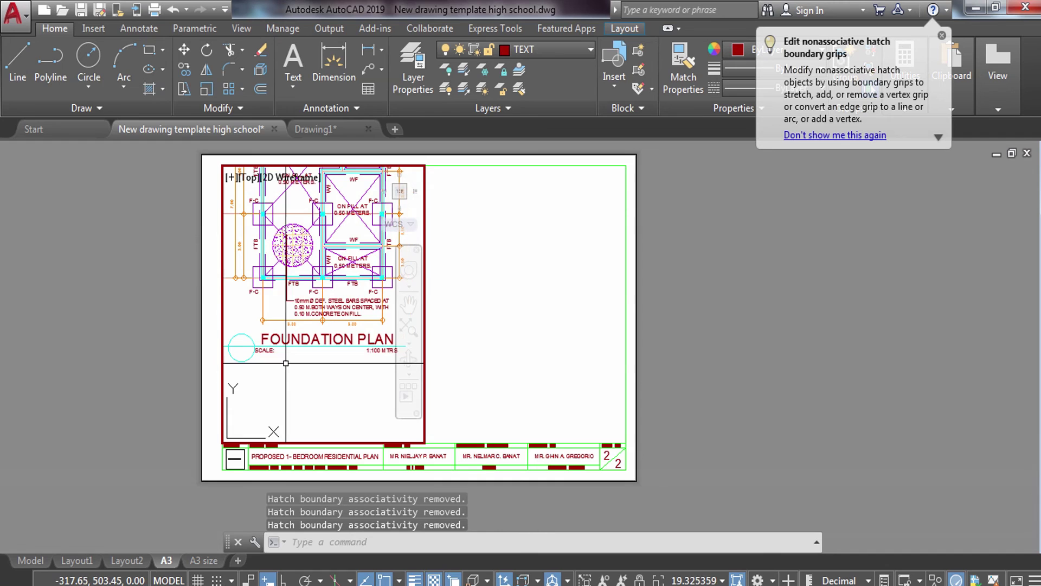
scroll(296, 371, "down", 2)
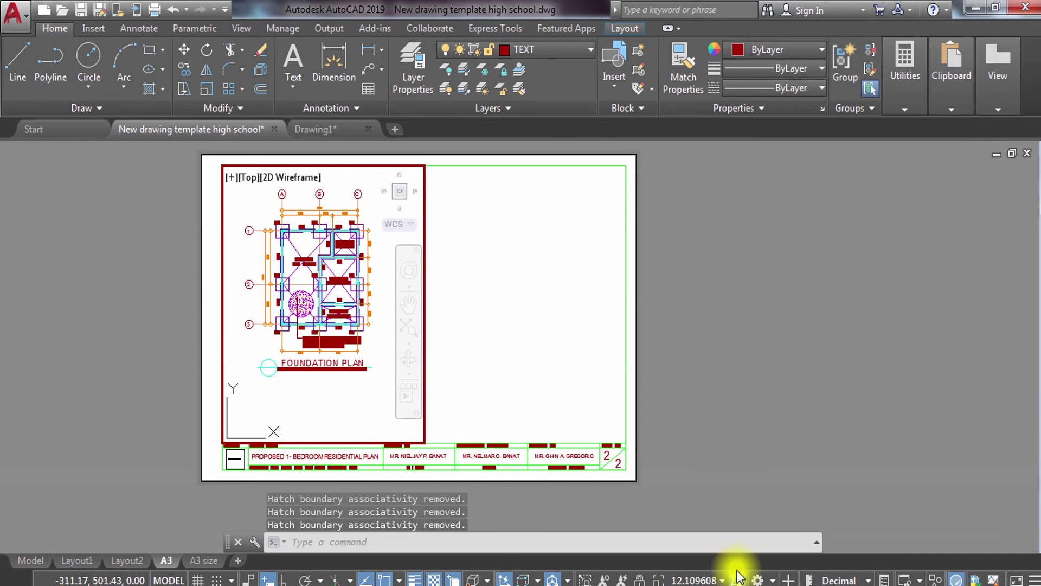
left_click(697, 580)
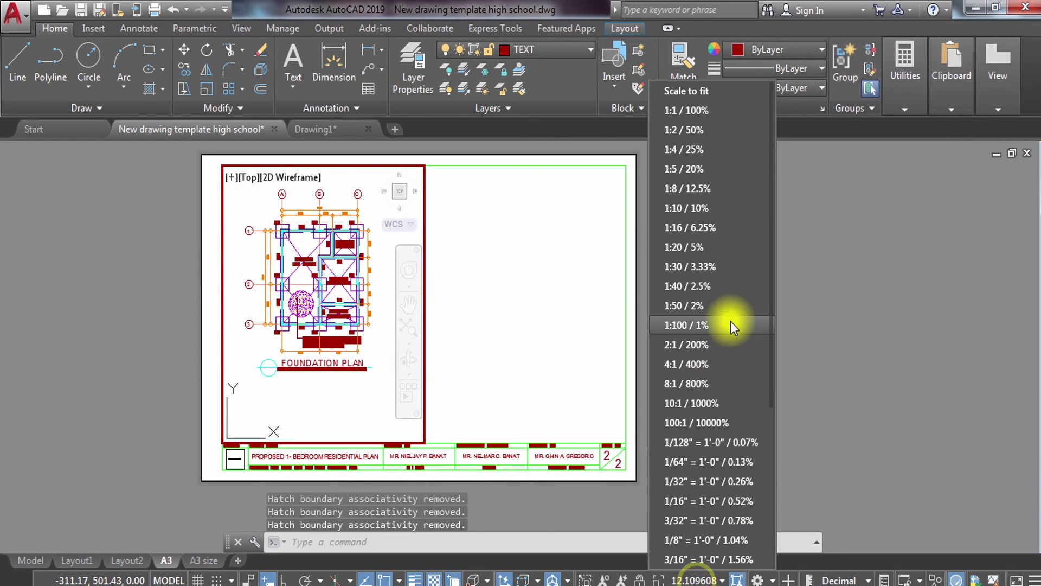
left_click(732, 400)
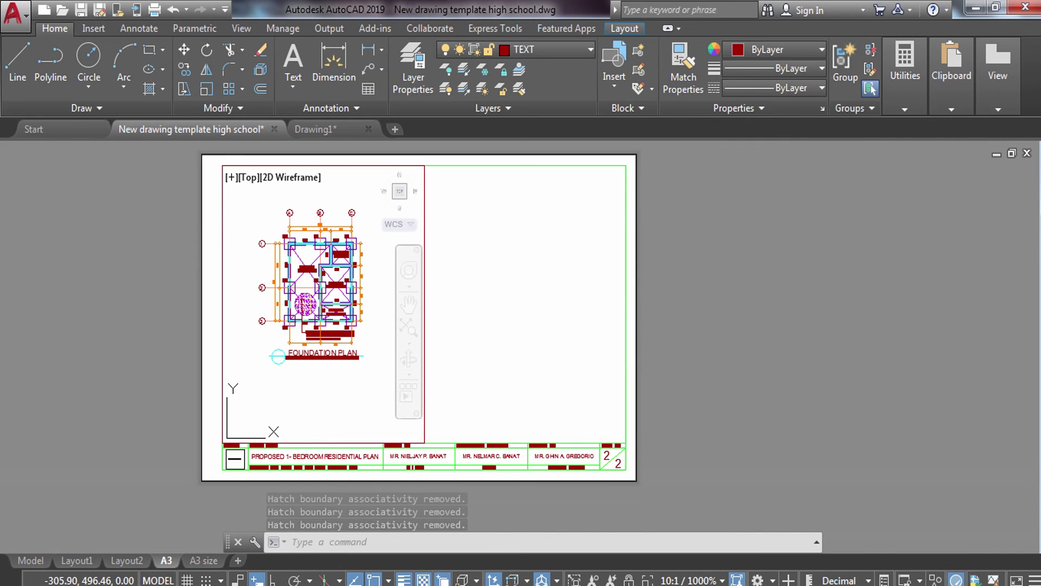
- Nudge the foundation plan down within the viewport and return to paper space
double_click(347, 396)
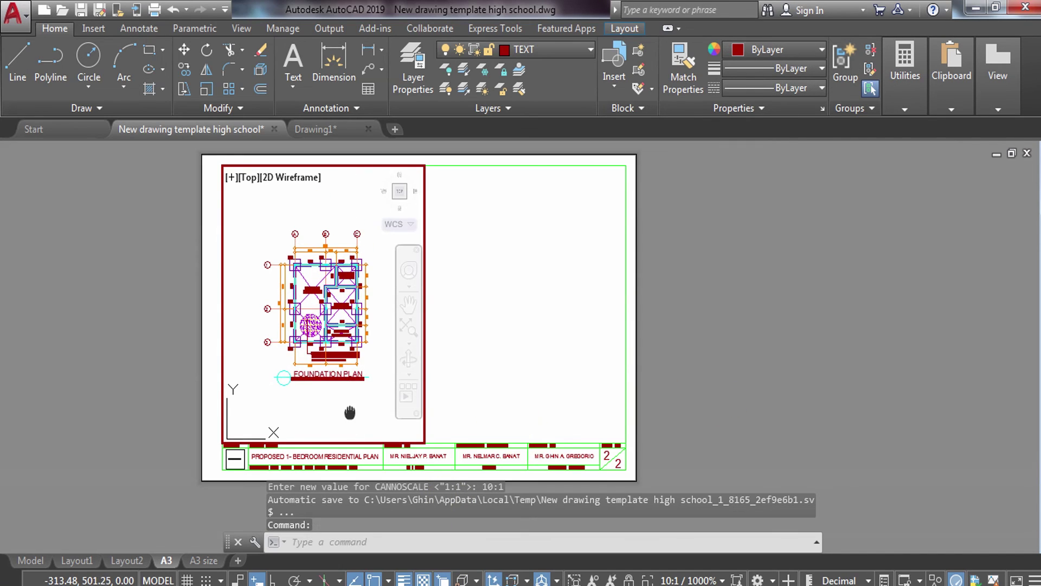
middle_click_drag(345, 391, 344, 402)
double_click(789, 336)
type("VIEW")
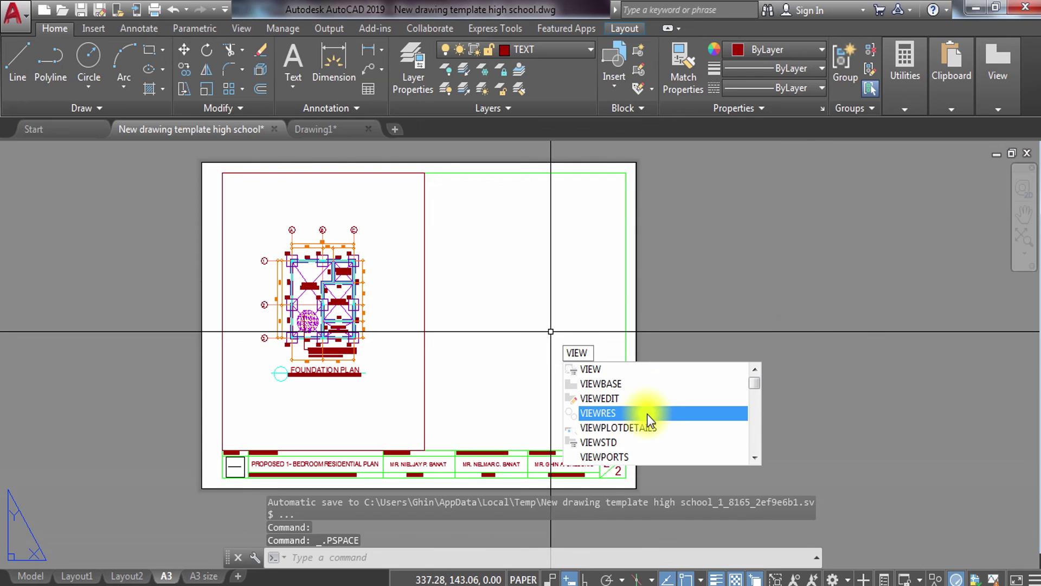
- Create a single viewport covering the right half of the A3 sheet with PORT
type("PORT")
key("Return")
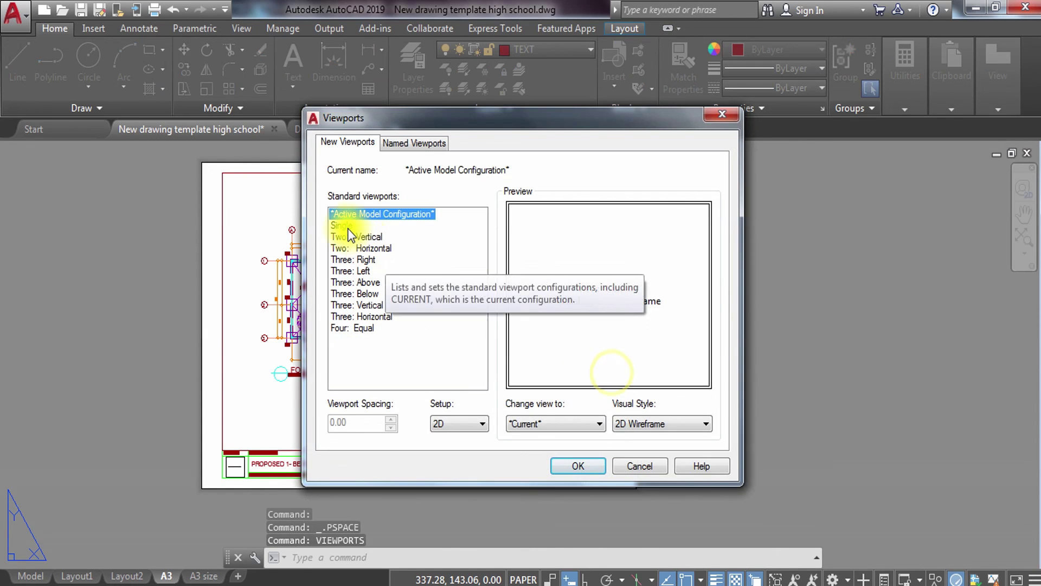
left_click(346, 226)
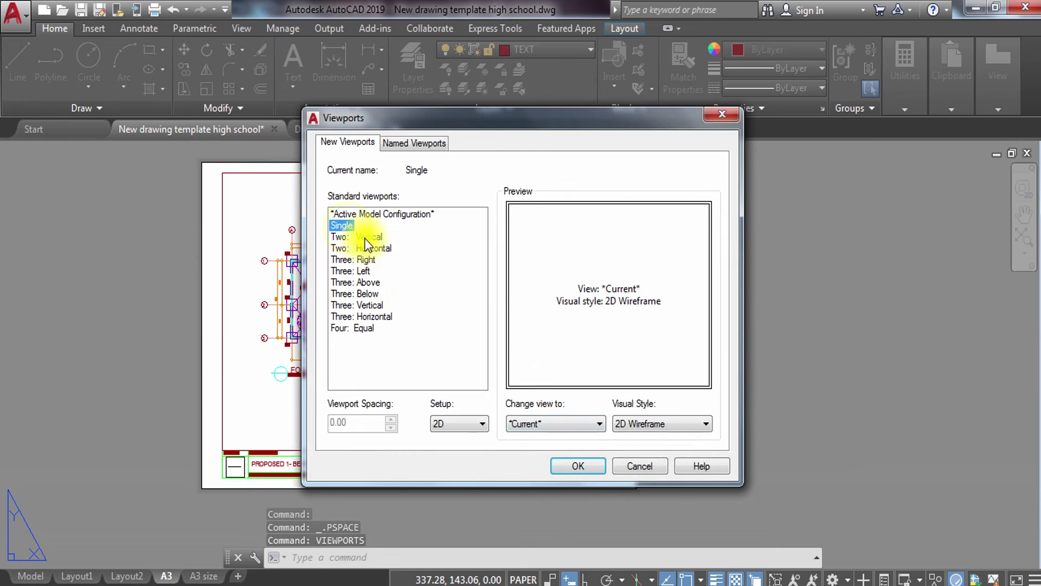
left_click(570, 468)
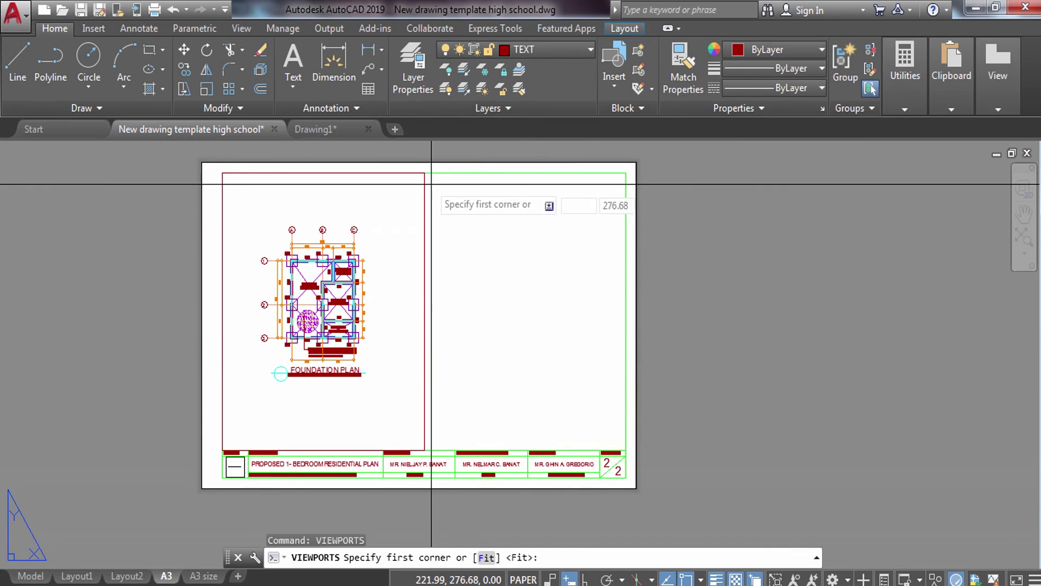
left_click(424, 173)
left_click(626, 450)
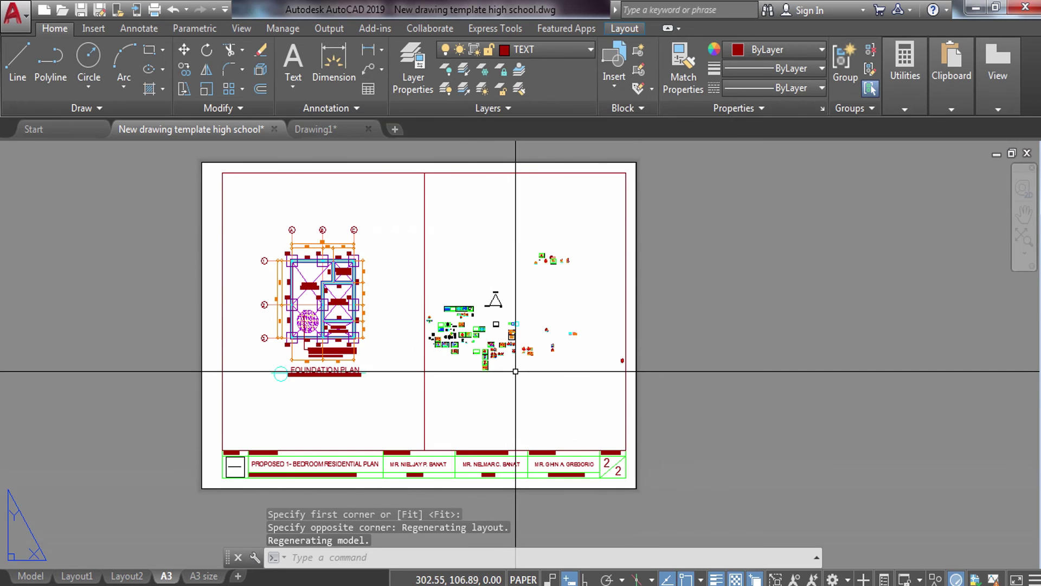
- Frame the footing PLAN and SECTION details at 10:1, then go to model space
double_click(562, 226)
middle_click_drag(550, 318, 549, 323)
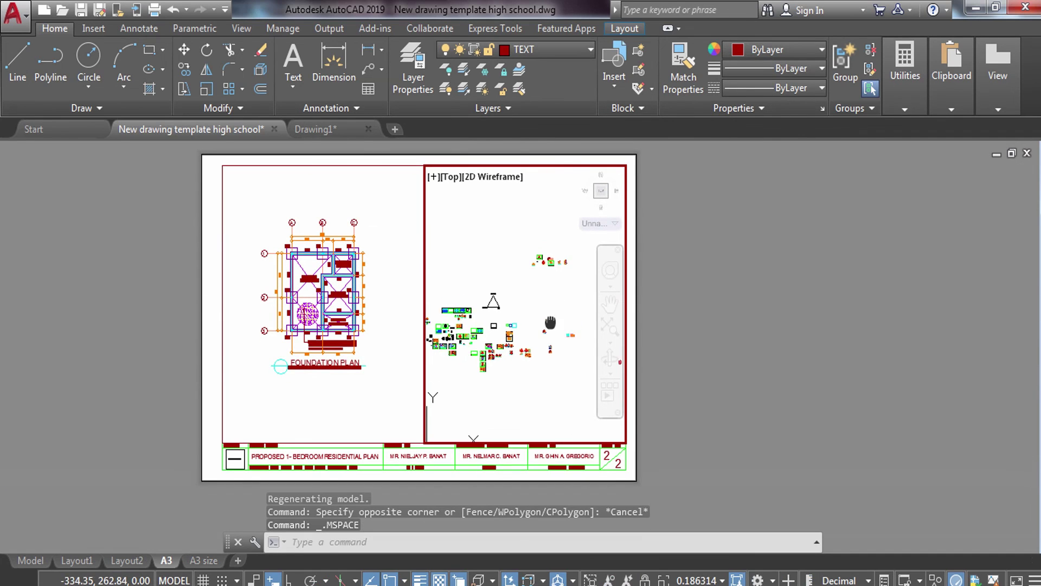
scroll(463, 284, "up", 6)
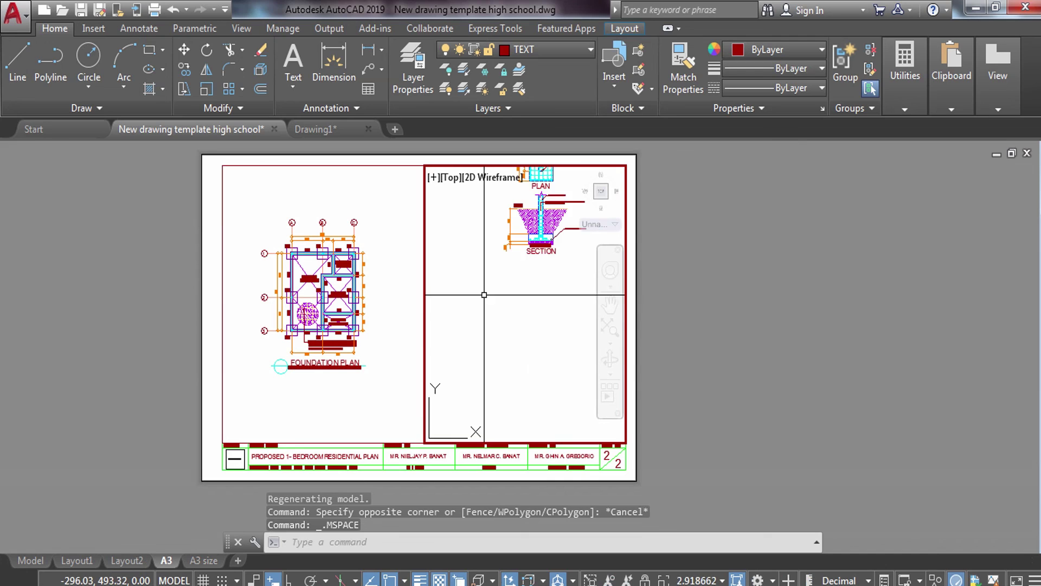
middle_click_drag(491, 317, 462, 376)
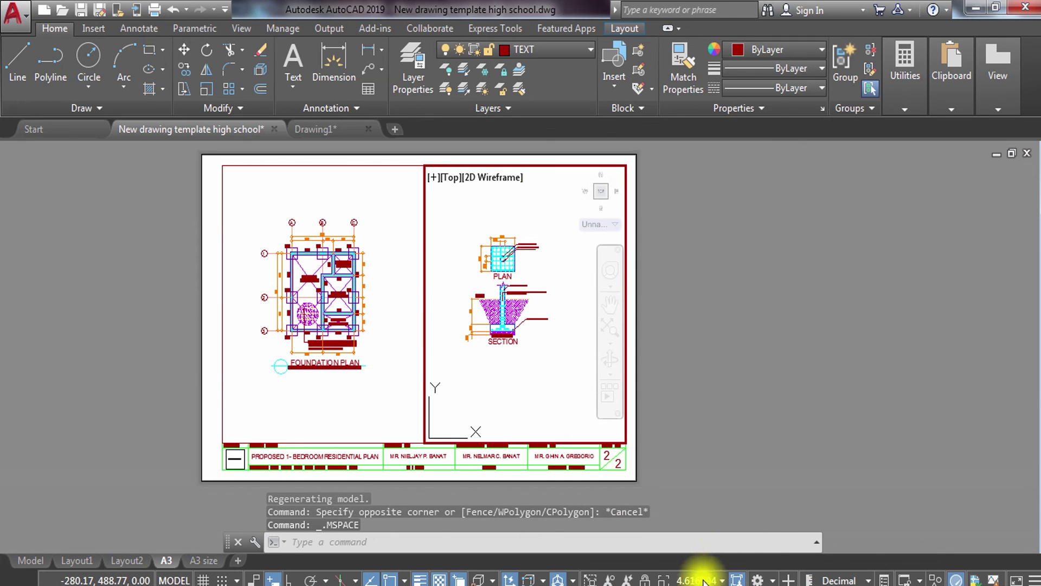
left_click(702, 579)
left_click(715, 406)
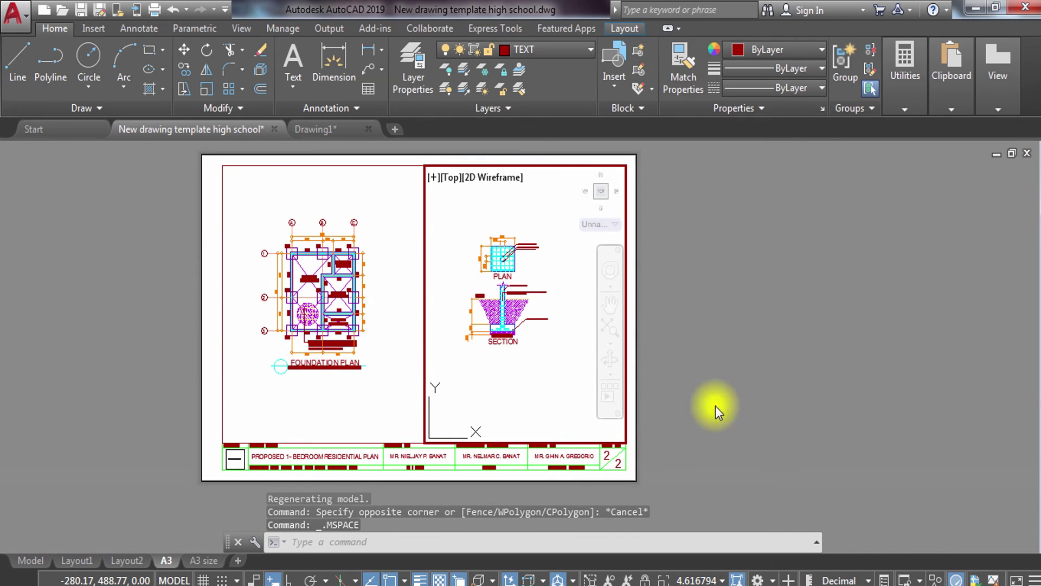
middle_click_drag(553, 367, 554, 388)
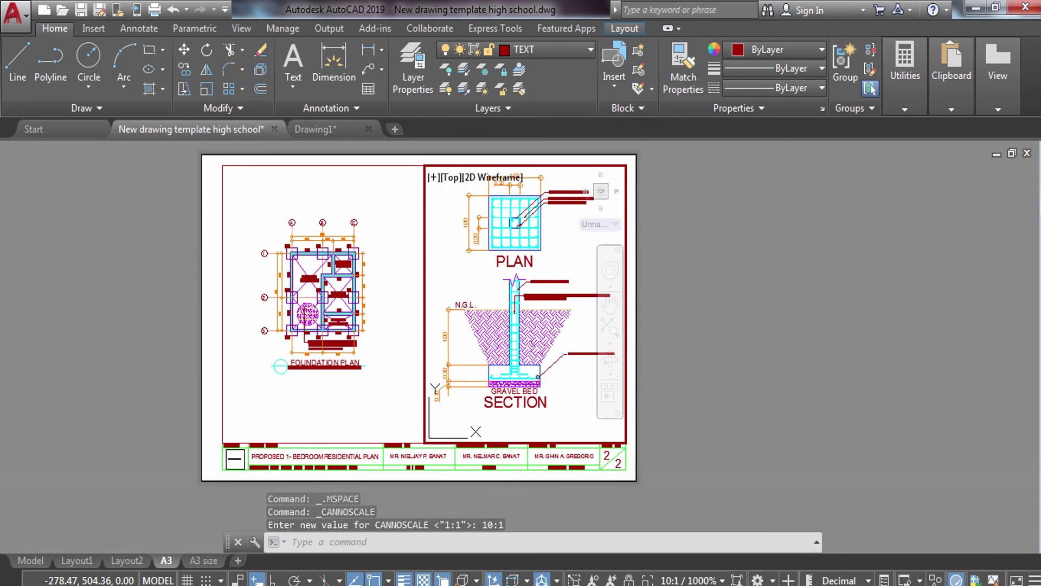
double_click(799, 352)
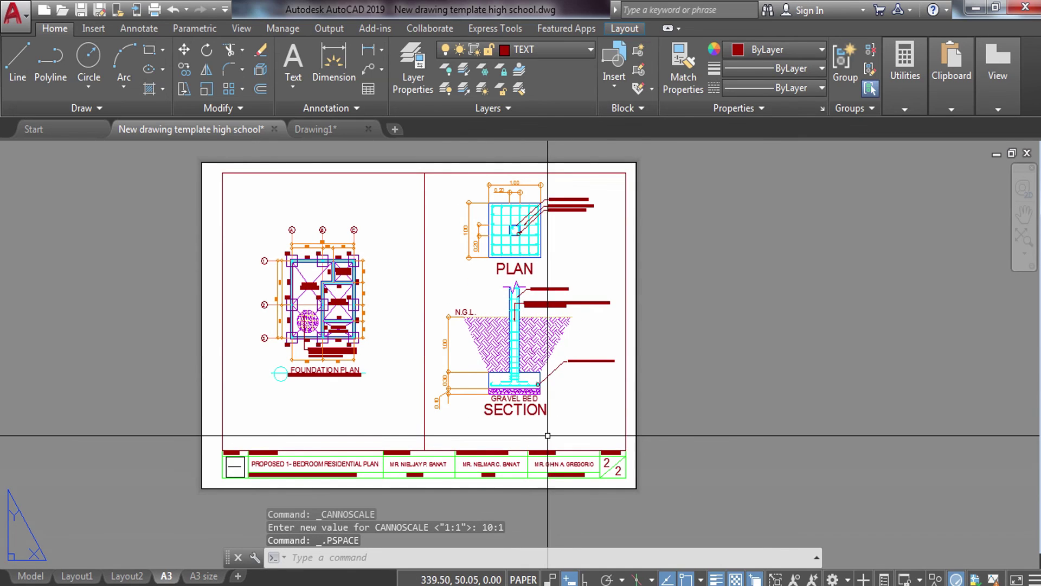
left_click(32, 575)
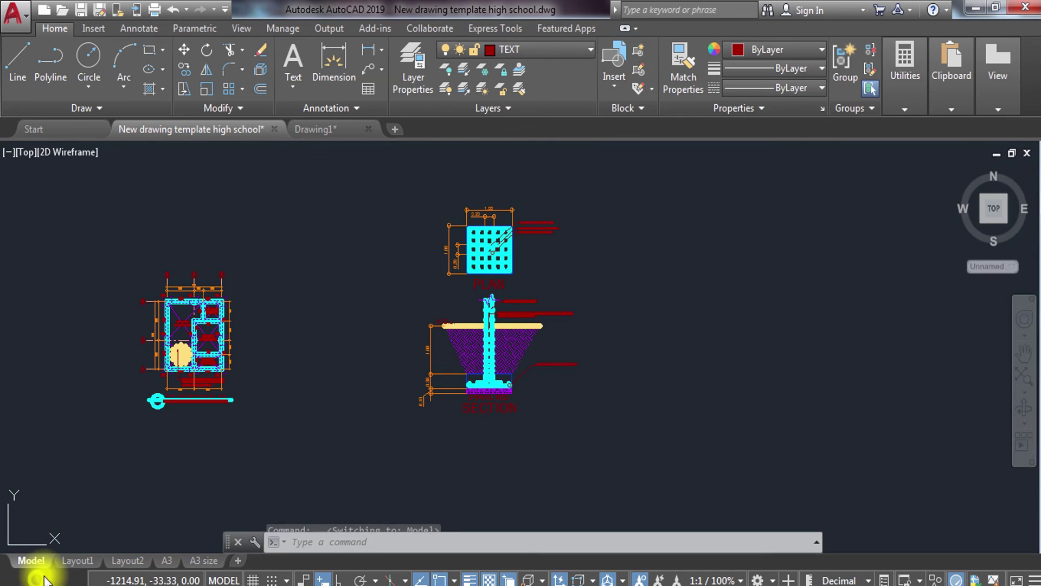
- Copy the FOUNDATION PLAN title under the SECTION detail
scroll(281, 416, "up", 3)
middle_click_drag(193, 393, 377, 399)
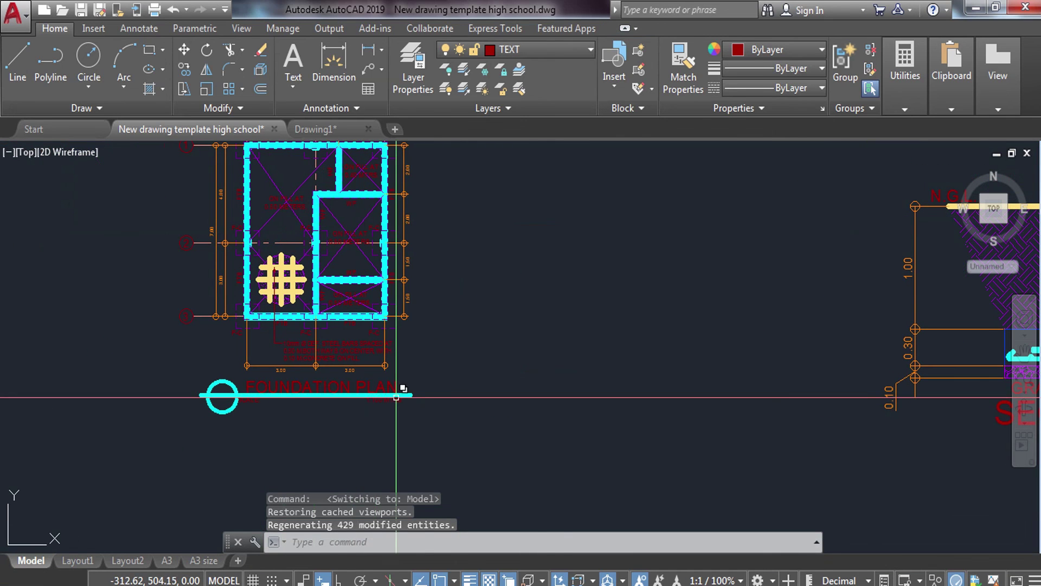
left_click(407, 381)
left_click(196, 431)
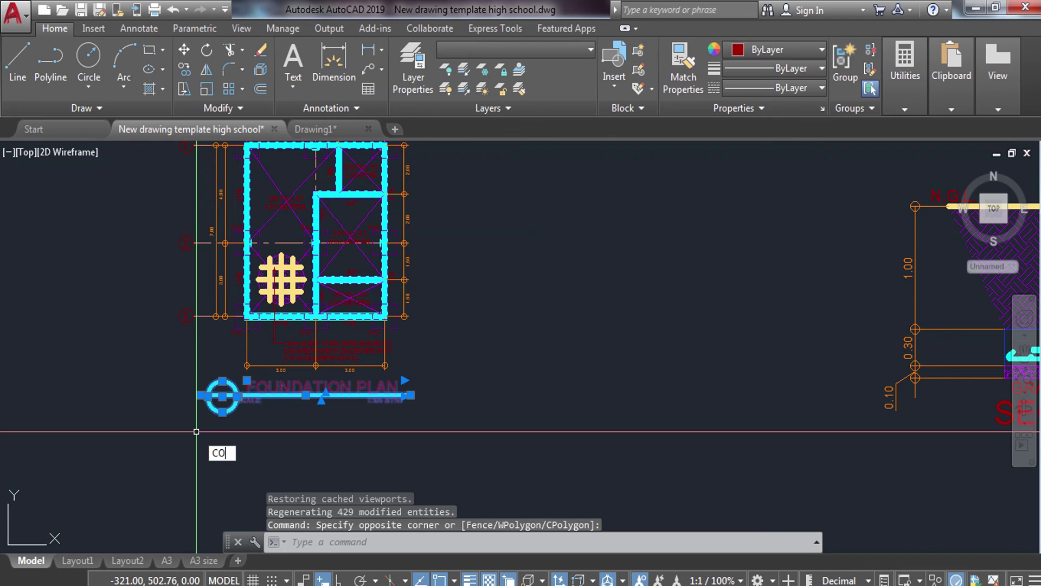
key("Return")
left_click(221, 396)
scroll(222, 396, "down", 3)
scroll(228, 401, "down", 2)
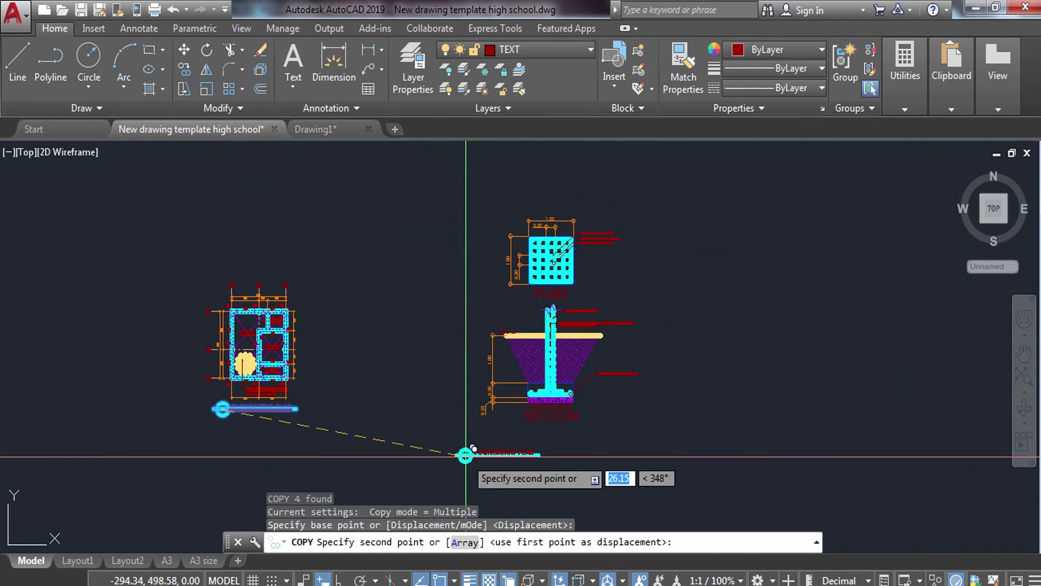
scroll(473, 449, "up", 4)
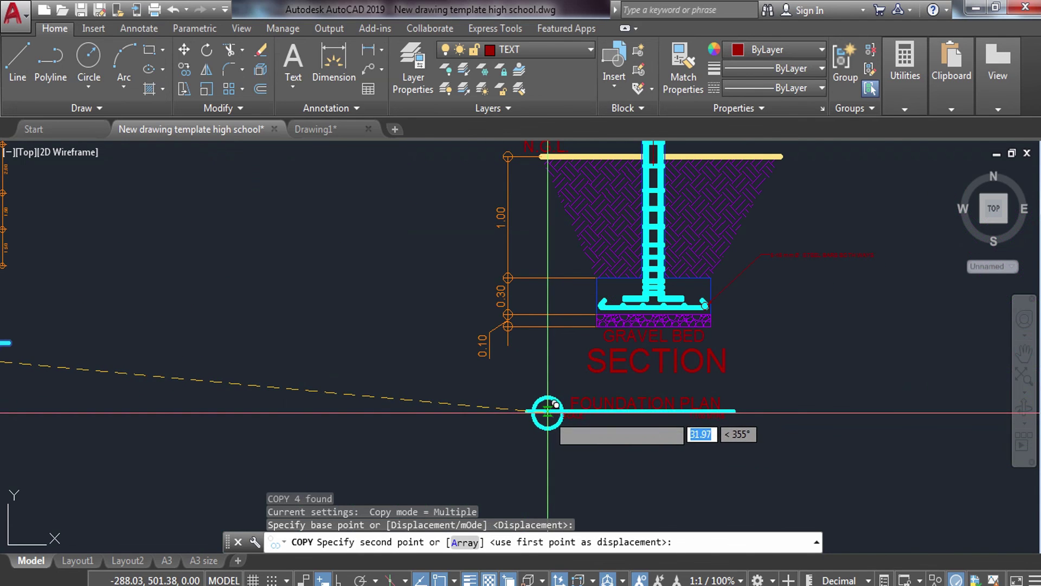
left_click(548, 412)
key("Escape")
scroll(567, 418, "down", 2)
scroll(567, 419, "down", 1)
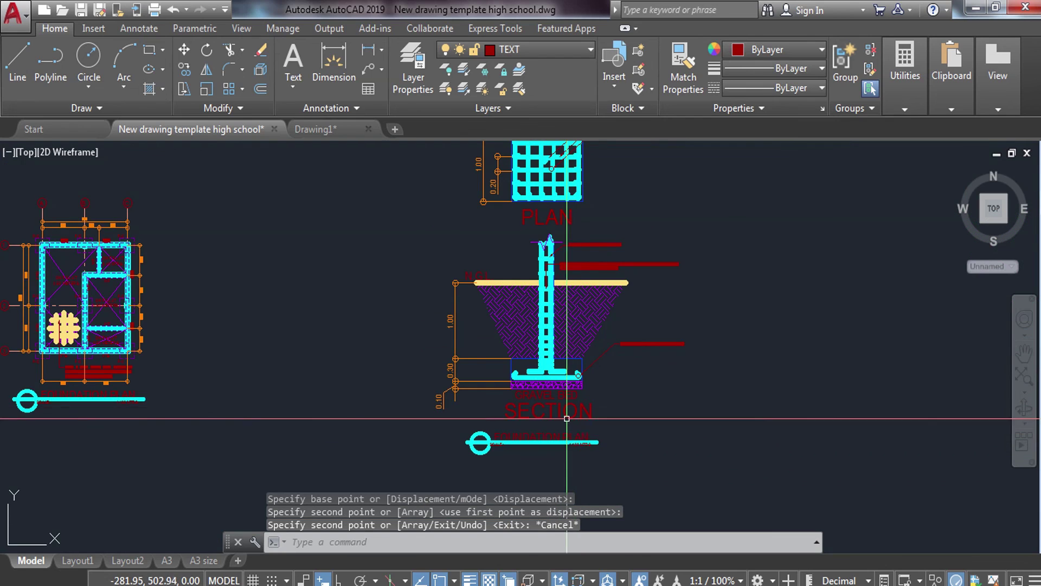
scroll(565, 417, "up", 4)
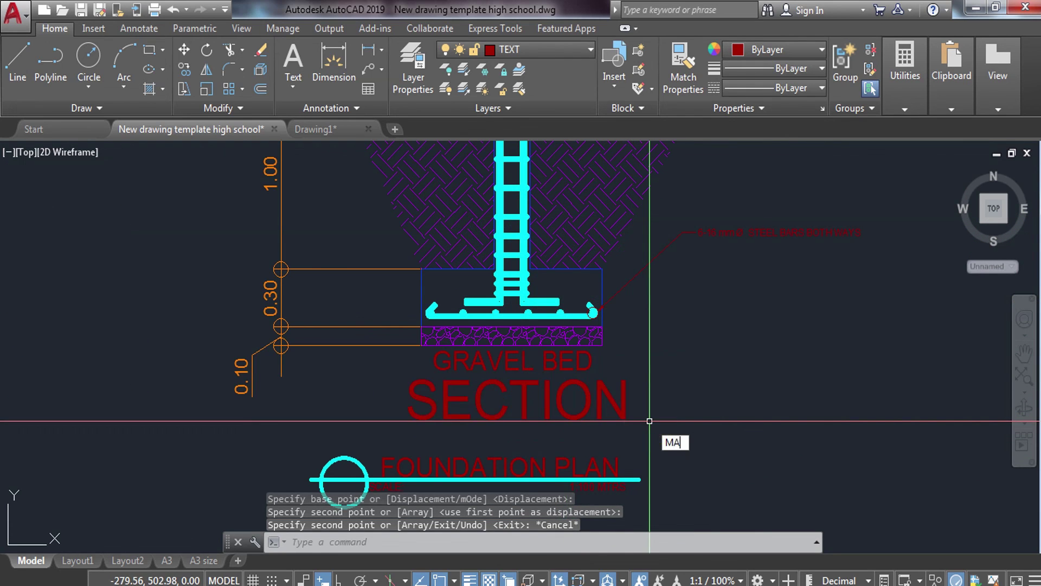
- Match the title text properties onto the detail labels
key("Return")
scroll(649, 420, "down", 5)
scroll(626, 296, "up", 3)
scroll(635, 385, "down", 4)
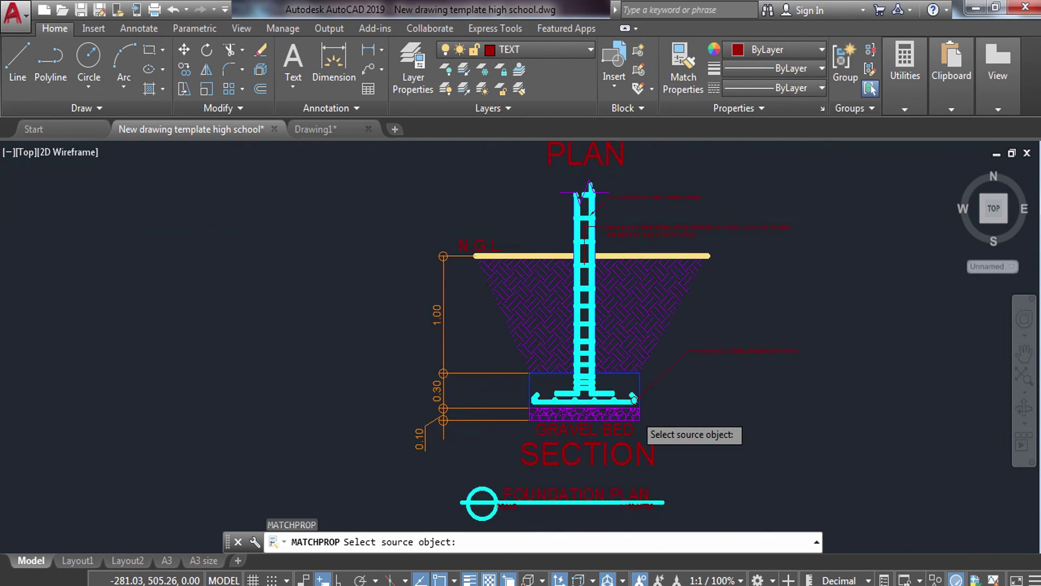
scroll(637, 418, "up", 6)
left_click(603, 436)
left_click(667, 456)
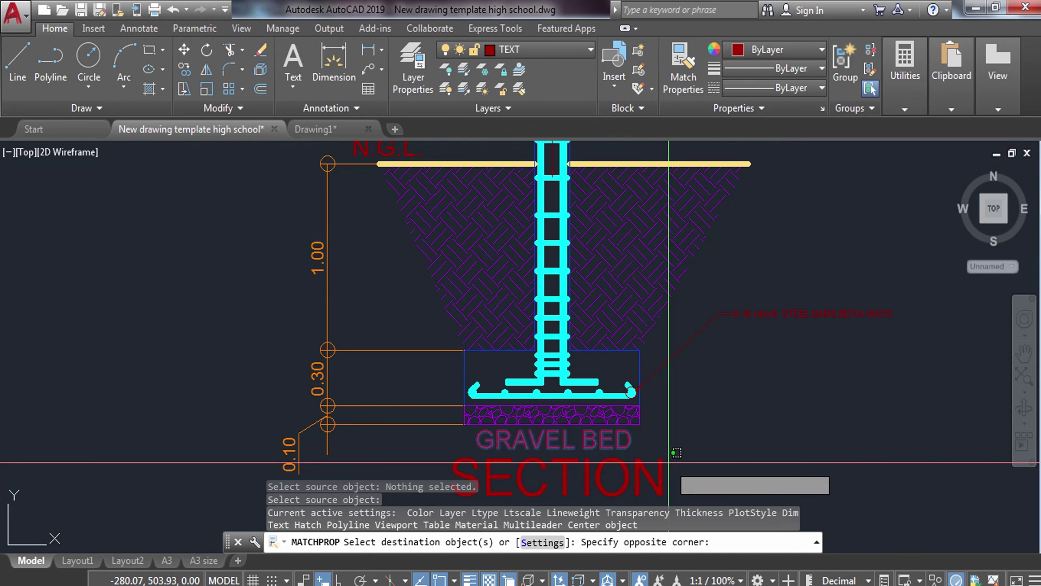
left_click(638, 492)
middle_click_drag(638, 413, 638, 583)
middle_click_drag(616, 247, 616, 298)
left_click(621, 254)
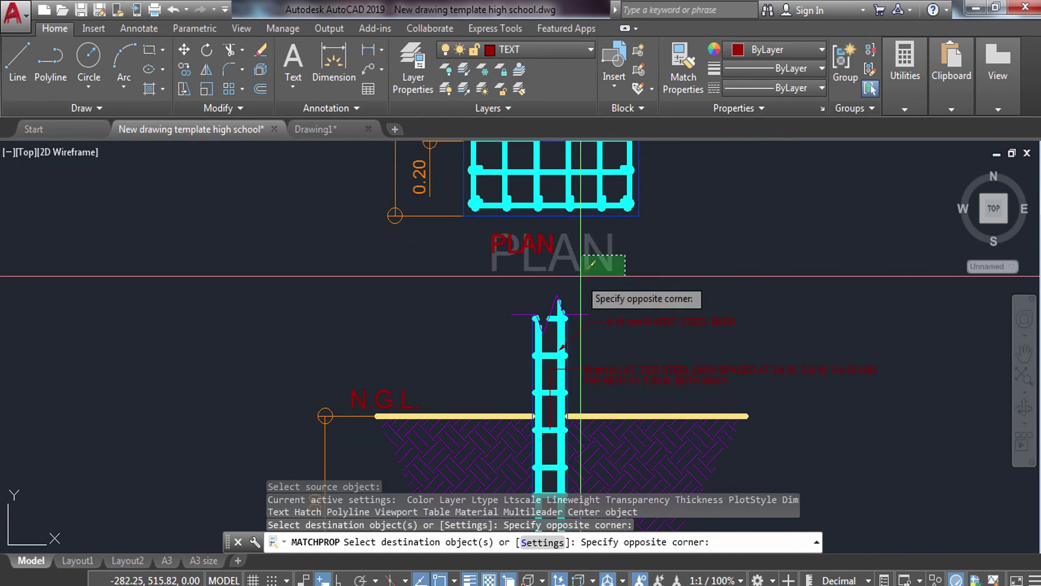
key("Escape")
- Move the PLAN label to its new spot above the plan detail
left_click(543, 219)
left_click(519, 248)
type("m")
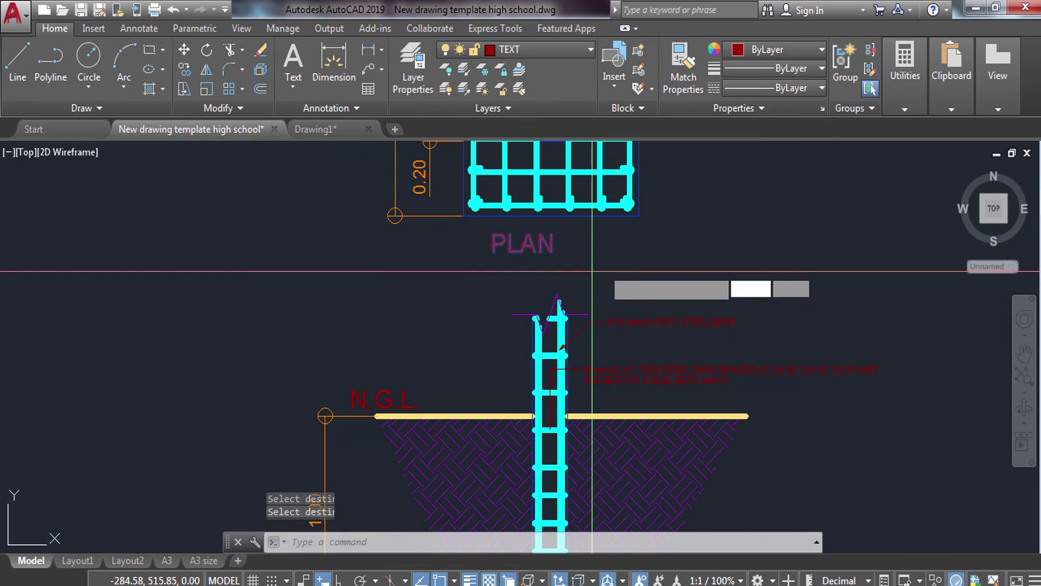
key("Return")
left_click(610, 255)
left_click(639, 247)
- Move the SECTION label directly beneath GRAVEL BED
scroll(639, 247, "down", 3)
middle_click_drag(639, 247, 596, 316)
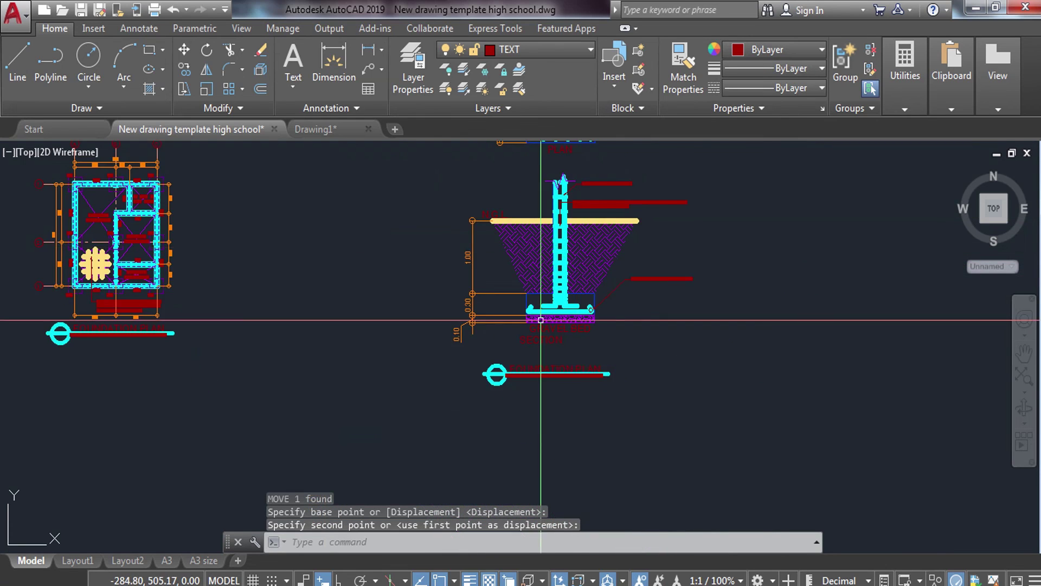
scroll(575, 360, "up", 3)
left_click(624, 369)
left_click(575, 398)
type("m")
key("Return")
left_click(719, 381)
left_click(776, 368)
- Open the copied FOUNDATION PLAN title text for editing
scroll(597, 374, "down", 1)
scroll(597, 390, "up", 2)
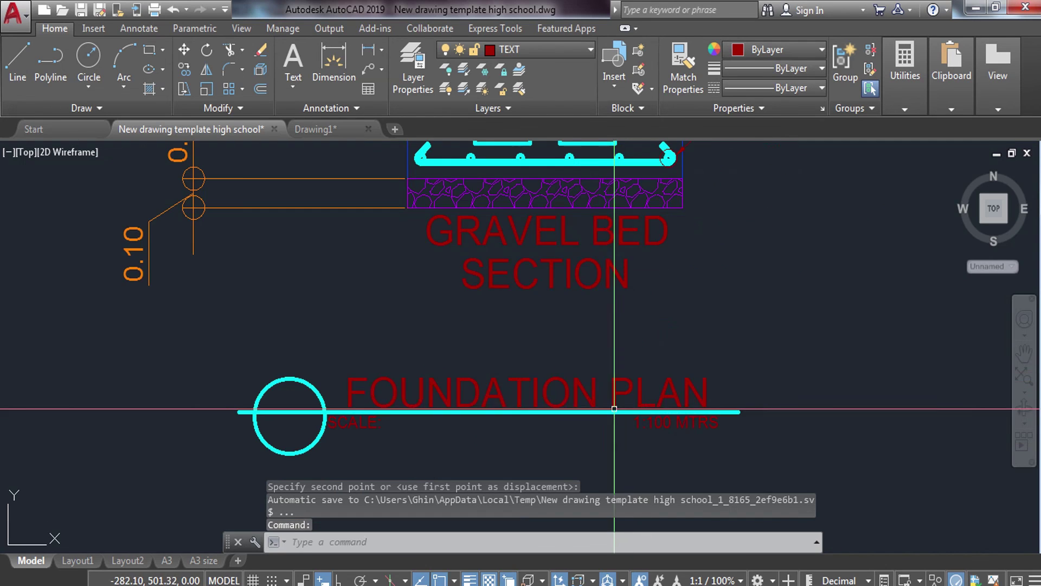
left_click(591, 392)
double_click(623, 396)
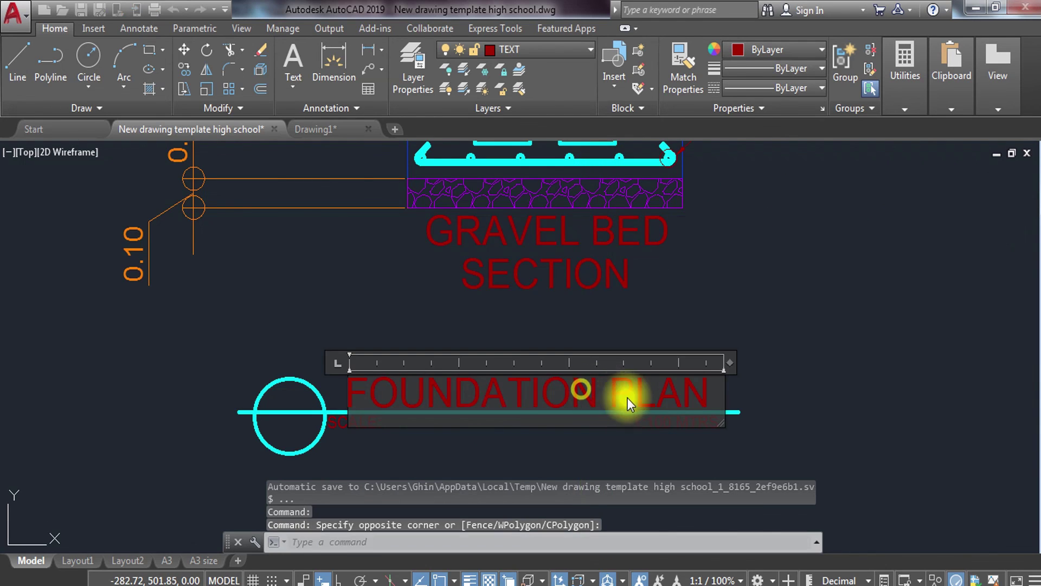
- Retitle the copied label 'FOOTING-COLUMN DET.' on a single line
left_click_drag(713, 390, 261, 388)
type("OOTING-C")
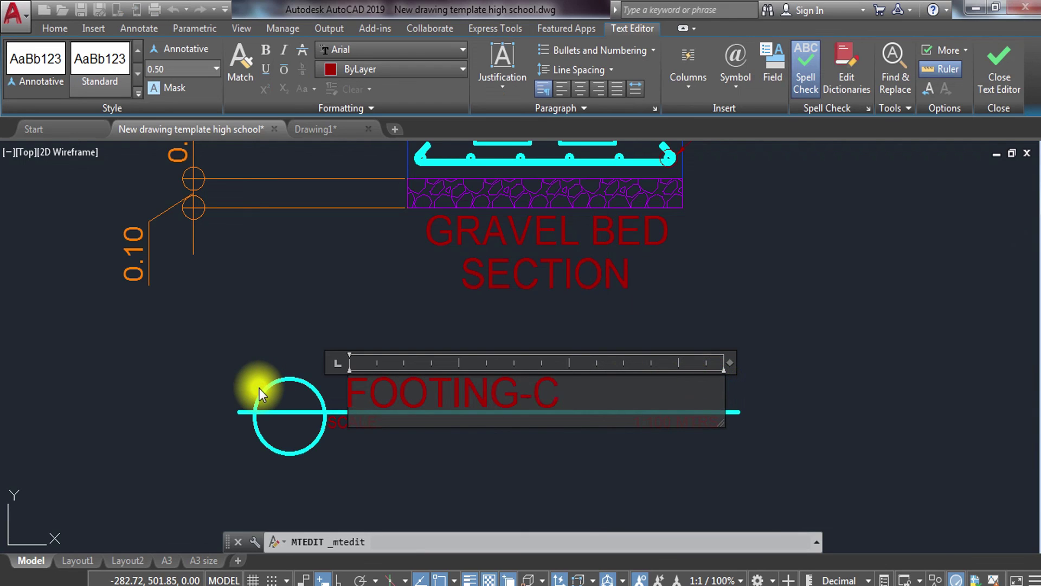
type("OLUMN DET.")
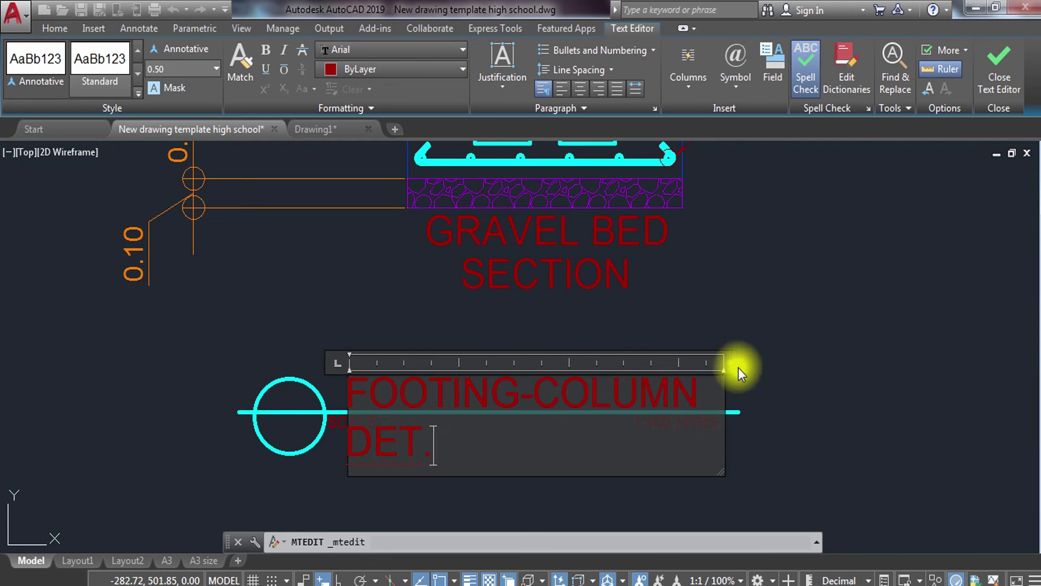
left_click_drag(741, 363, 807, 365)
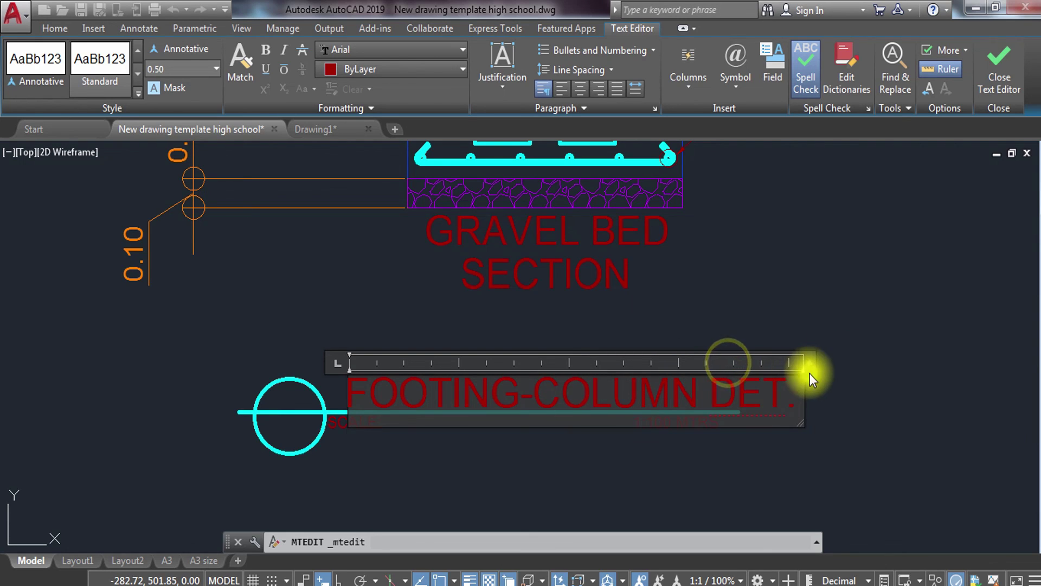
left_click(867, 386)
- Extend the scale line and change the scale text to 1:20 MTRS
left_click(730, 411)
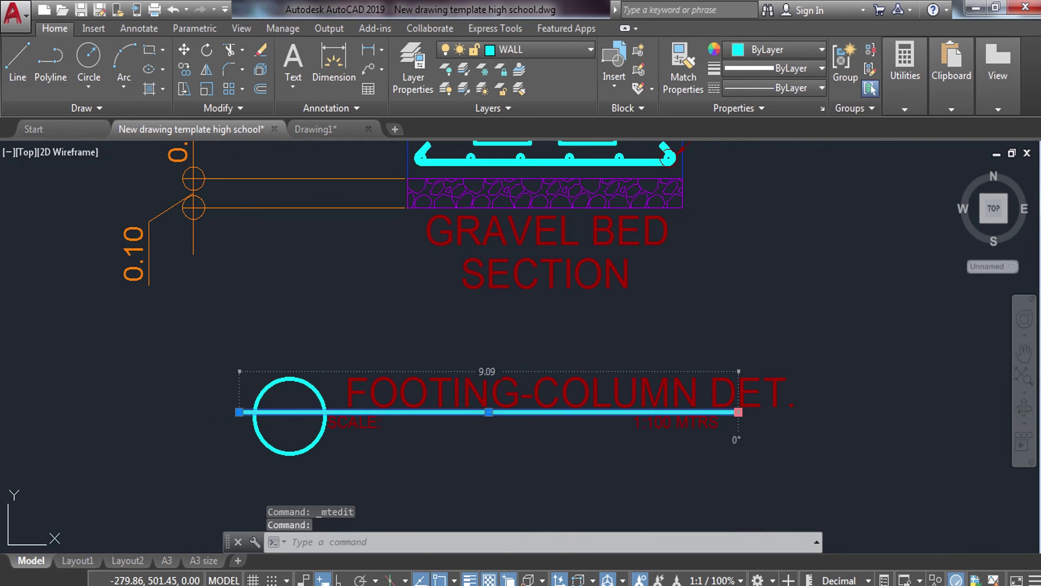
left_click(738, 412)
left_click(815, 411)
key("Escape")
left_click(695, 427)
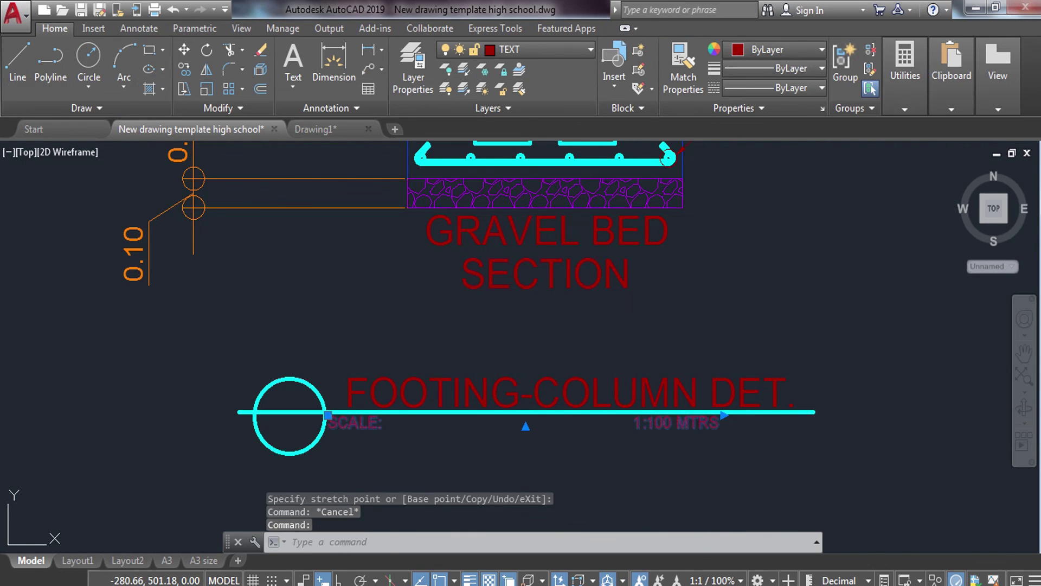
double_click(663, 429)
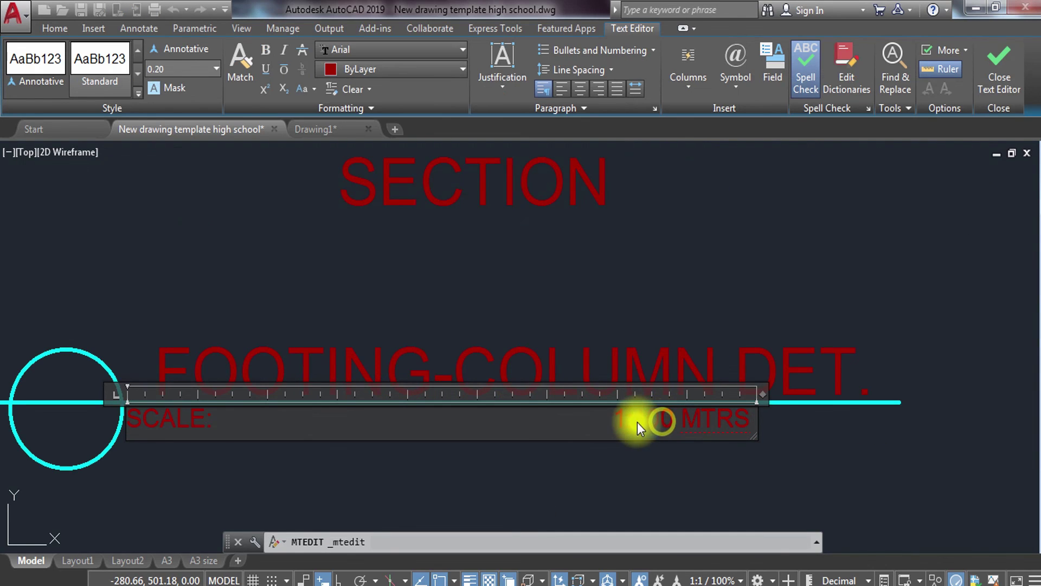
left_click(662, 450)
left_click(675, 406)
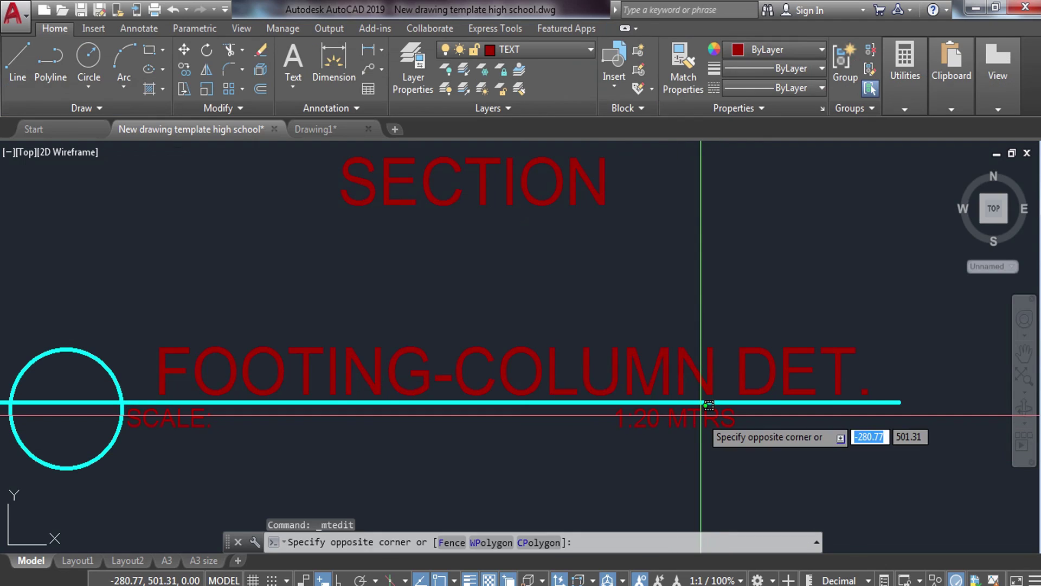
left_click(667, 417)
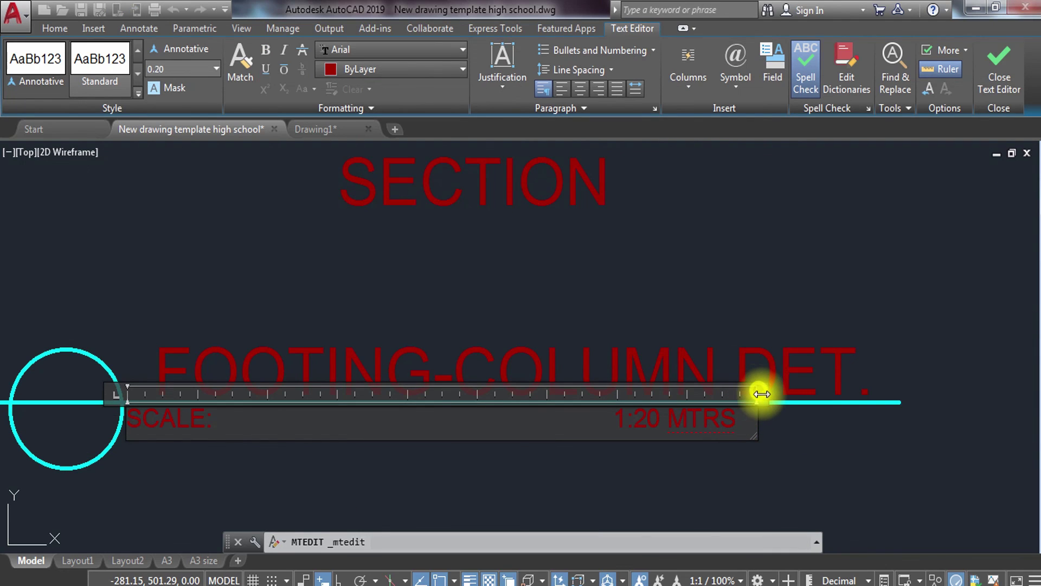
left_click_drag(761, 394, 879, 394)
left_click(614, 419)
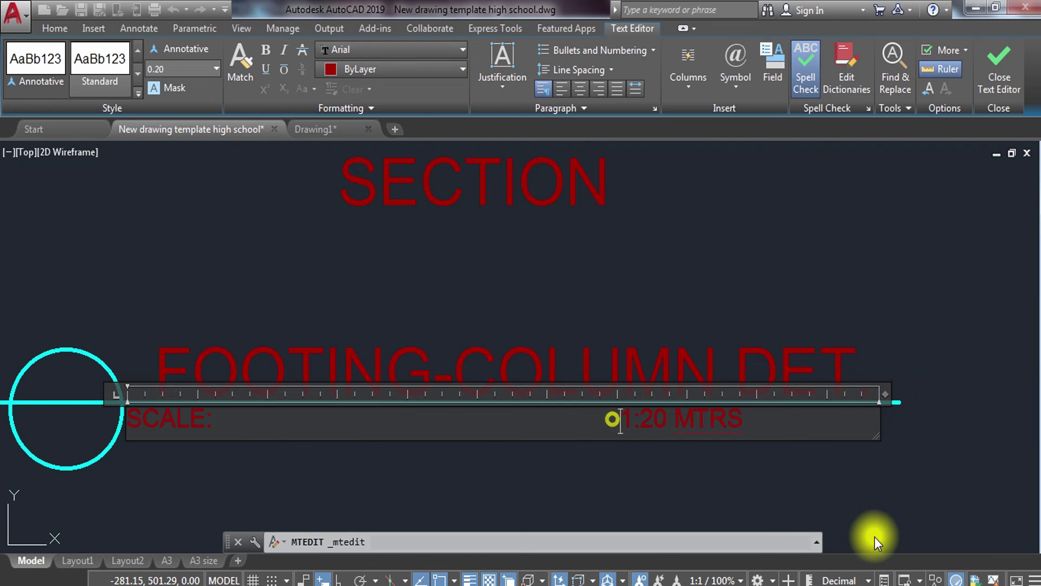
left_click(911, 535)
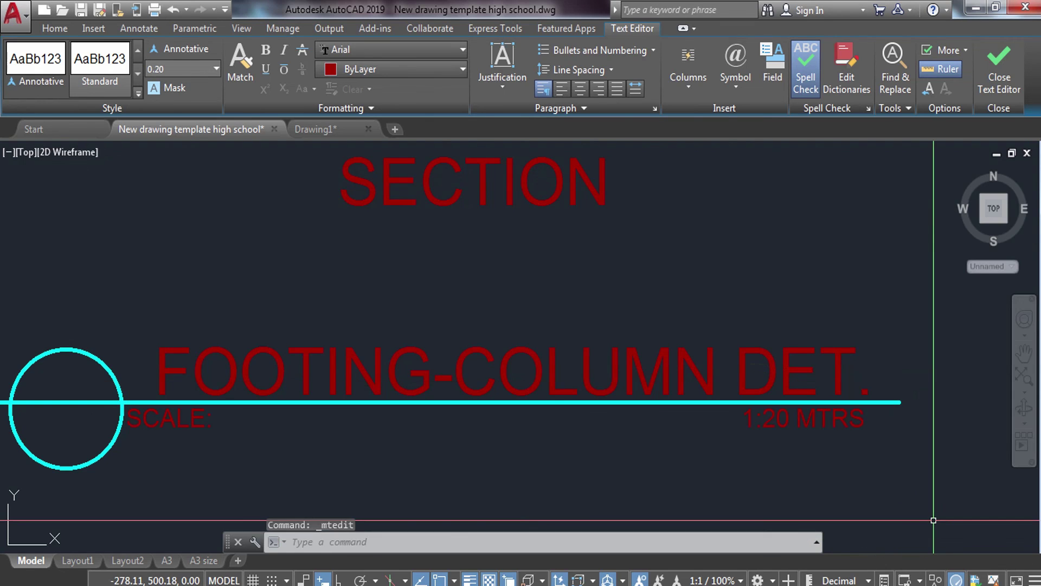
- Move the footing-column title group beneath the footing section
scroll(697, 387, "down", 2)
left_click(803, 376)
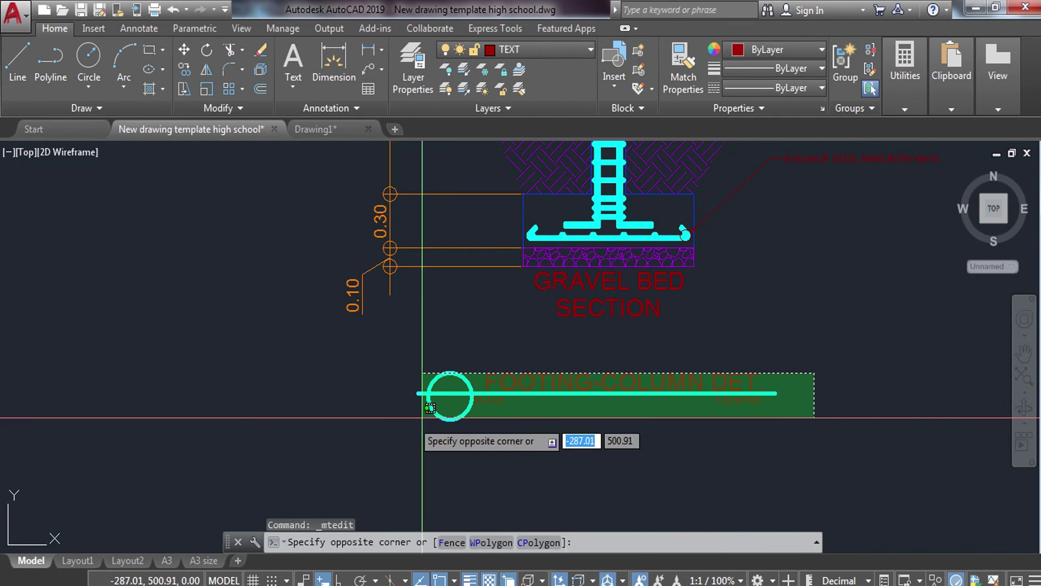
left_click(377, 430)
key("Return")
left_click(559, 457)
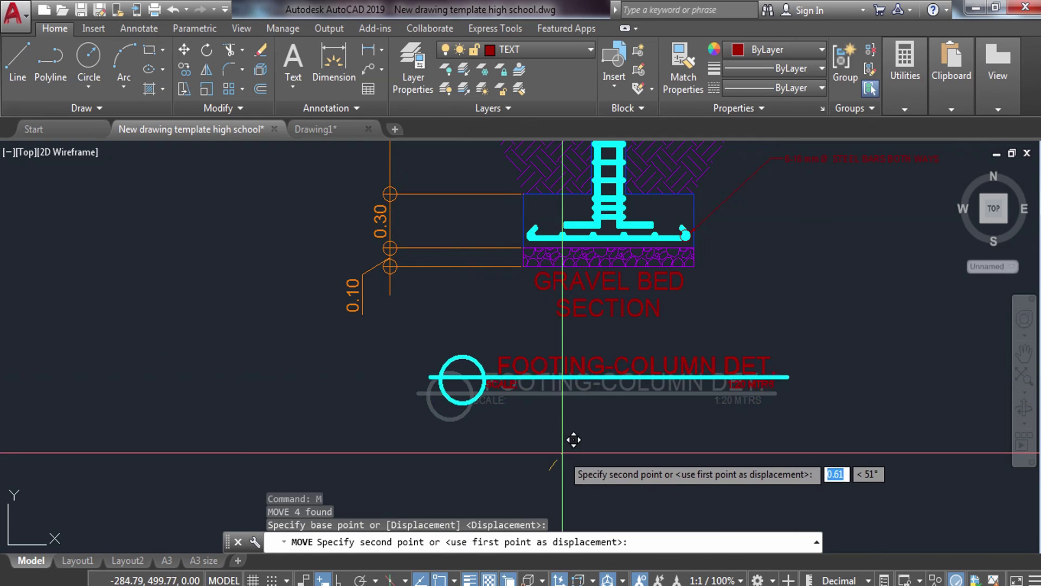
left_click(577, 415)
scroll(551, 428, "down", 2)
middle_click_drag(550, 428, 472, 462)
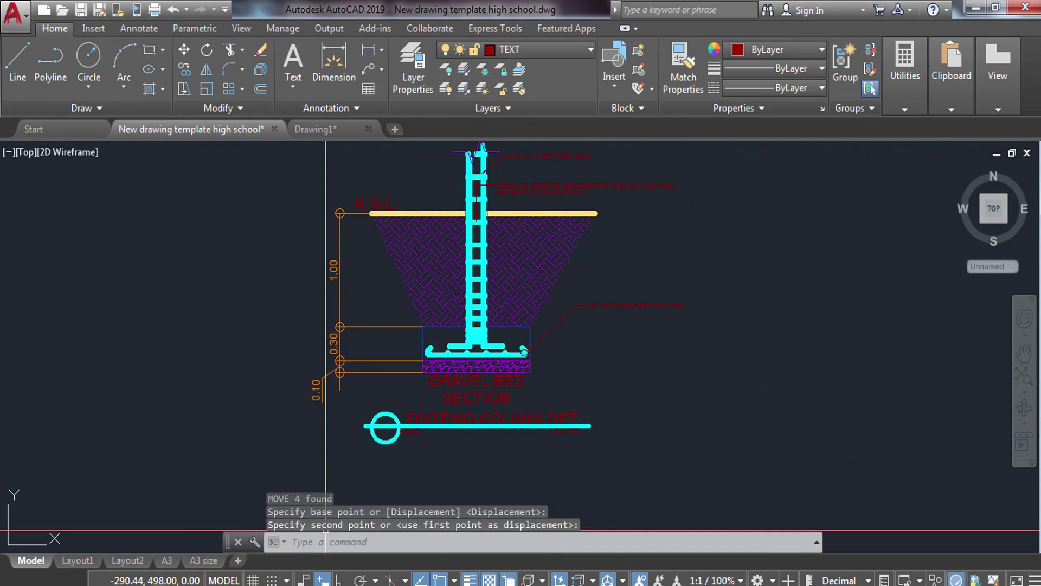
- On the A3 layout, change the title block's project title to 'FOUNDATION PLAN/F-C DETAILS'
left_click(176, 561)
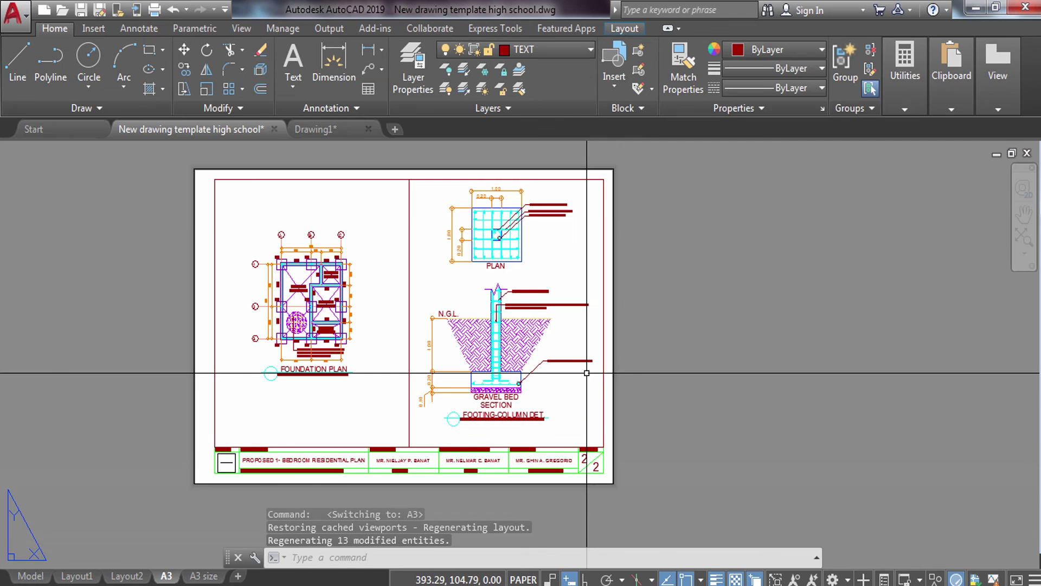
scroll(290, 450, "up", 5)
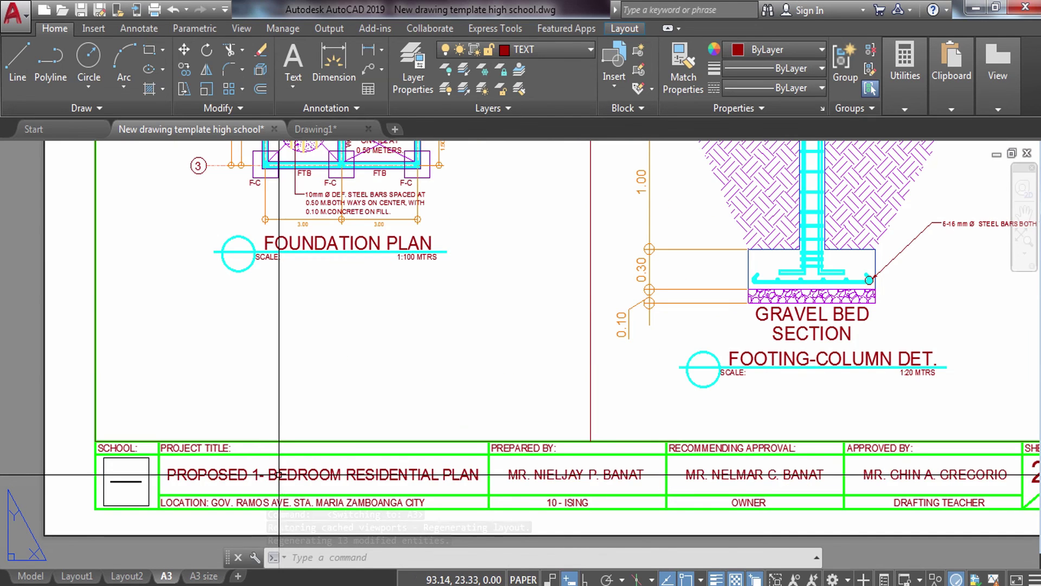
left_click(261, 474)
double_click(261, 474)
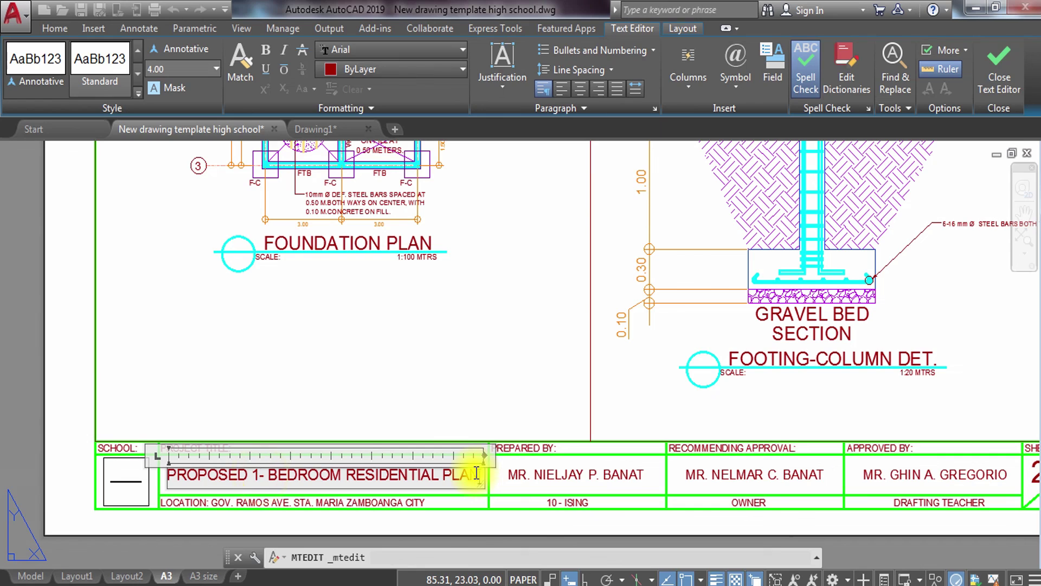
type("FOUNDATION PLAN")
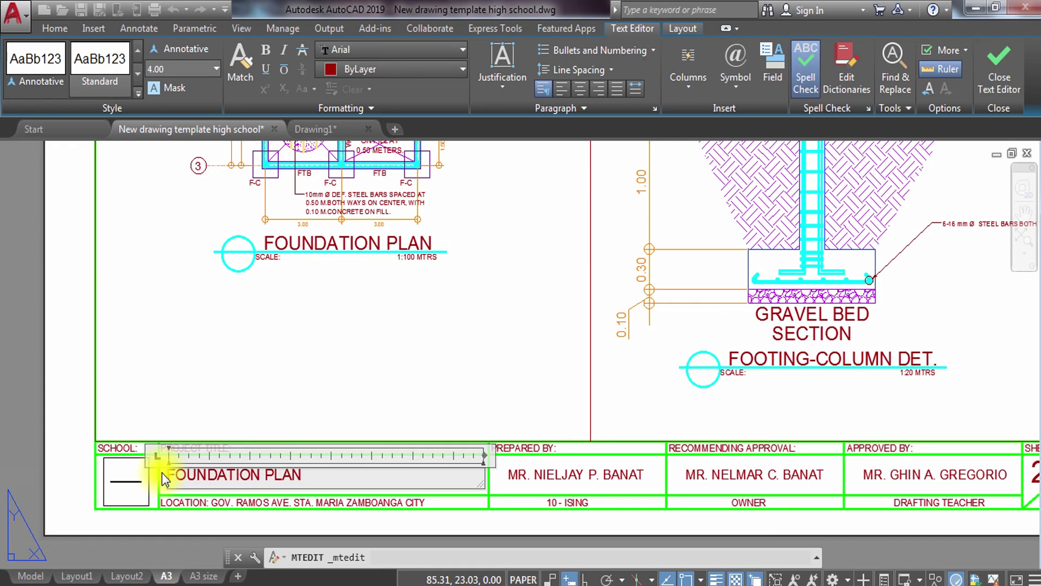
type("/FOT")
key("BackSpace")
key("BackSpace")
type("-C D")
type("ETAILS")
key("ctrl+Return")
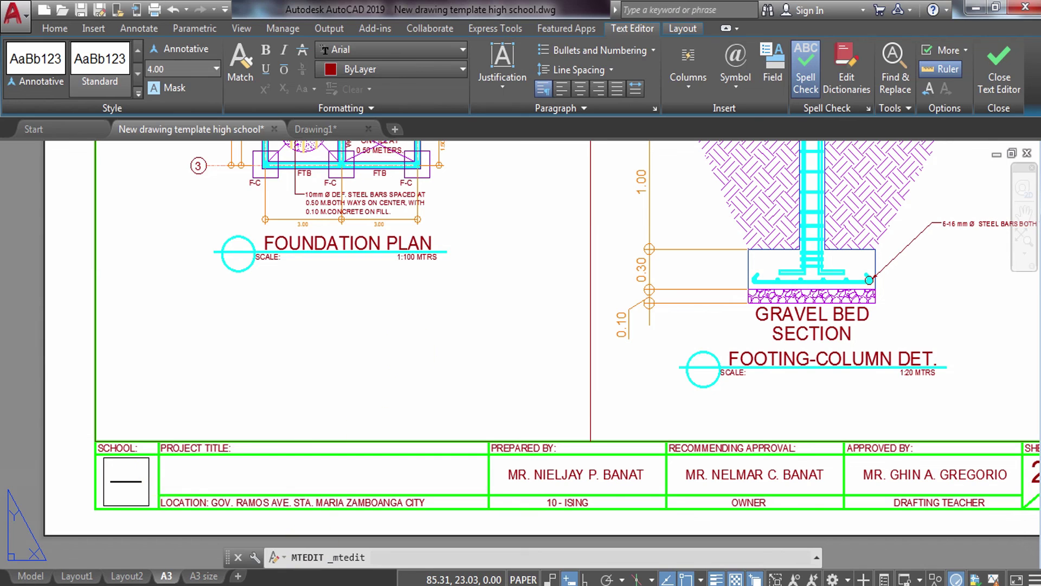
- Select the new project title text in the title block
scroll(283, 472, "up", 2)
left_click(328, 457)
left_click(275, 488)
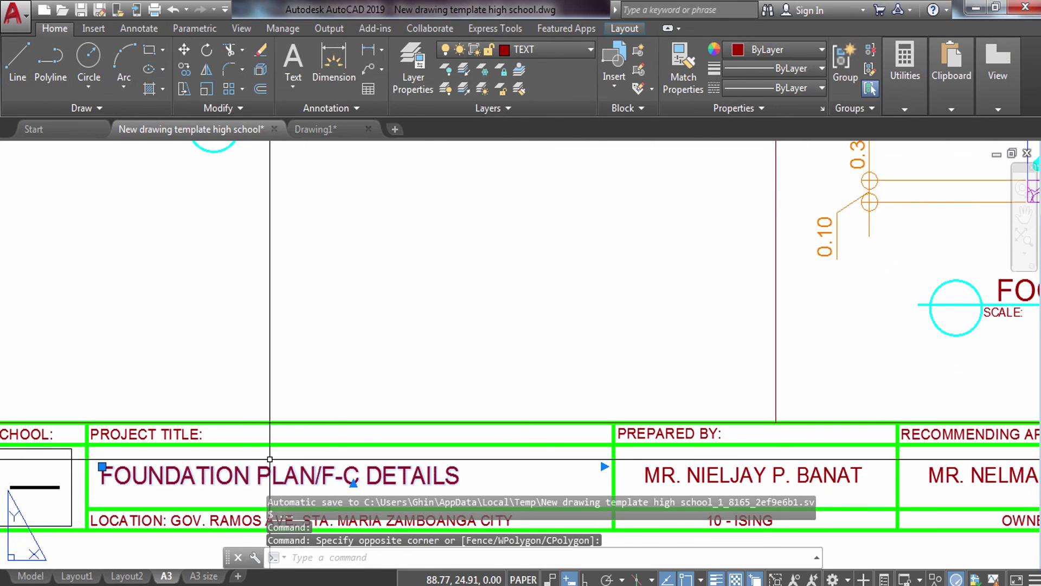
- Move the project title right so it is centred in its field
type("M")
key("Return")
left_click(339, 299)
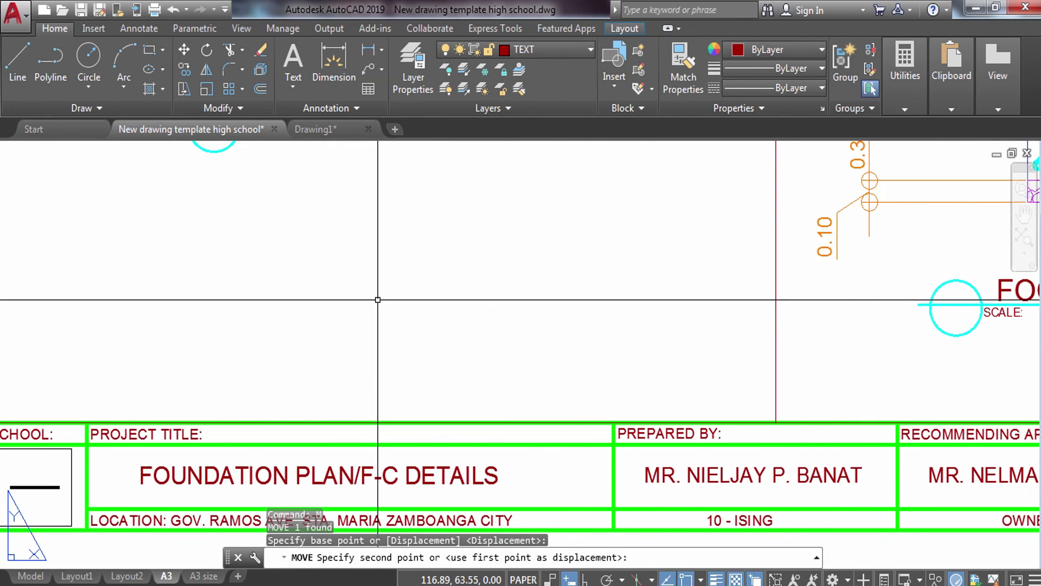
left_click(380, 298)
- Zoom out and pan to review the whole completed A3 sheet
scroll(375, 300, "down", 3)
middle_click_drag(319, 302, 313, 378)
scroll(318, 325, "up", 1)
scroll(543, 380, "up", 1)
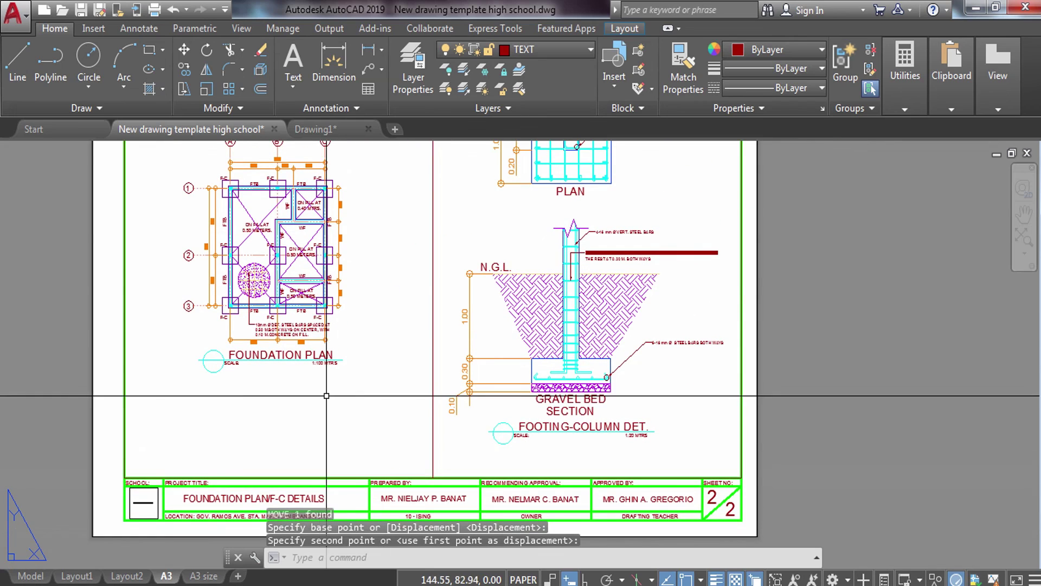
scroll(665, 266, "up", 2)
scroll(664, 272, "down", 4)
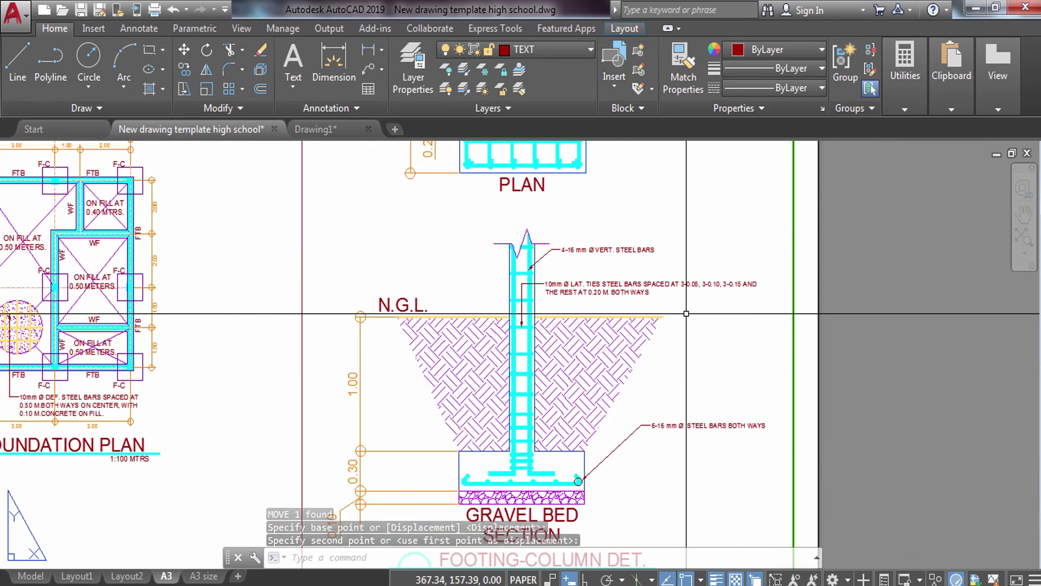
middle_click_drag(856, 316, 779, 341)
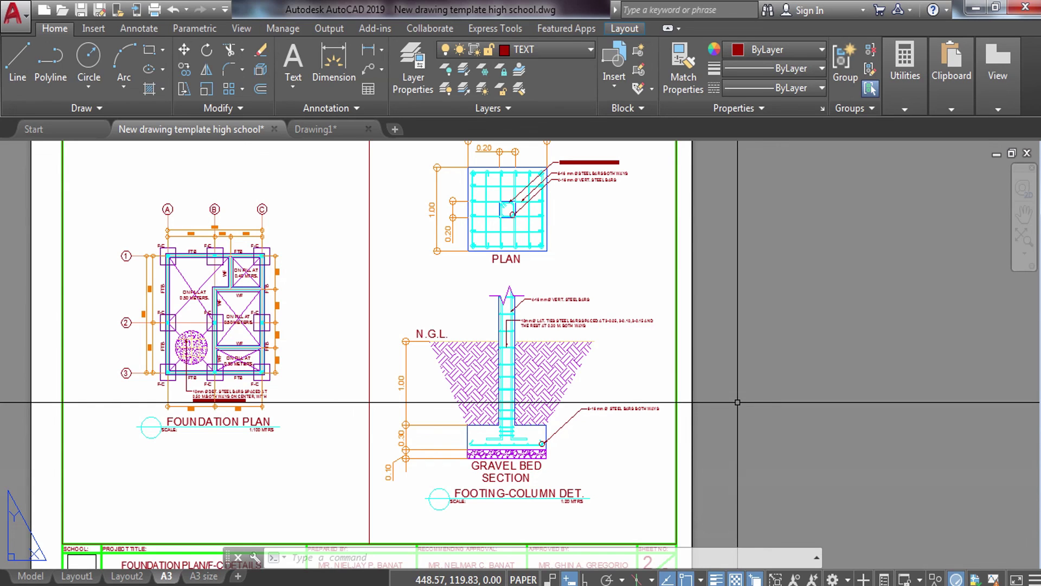
scroll(735, 305, "down", 3)
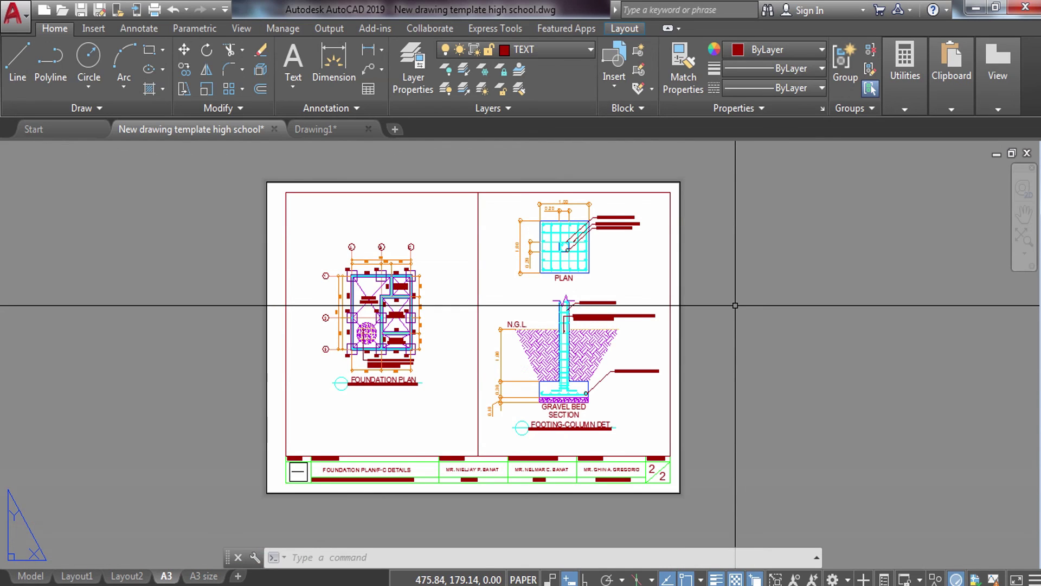